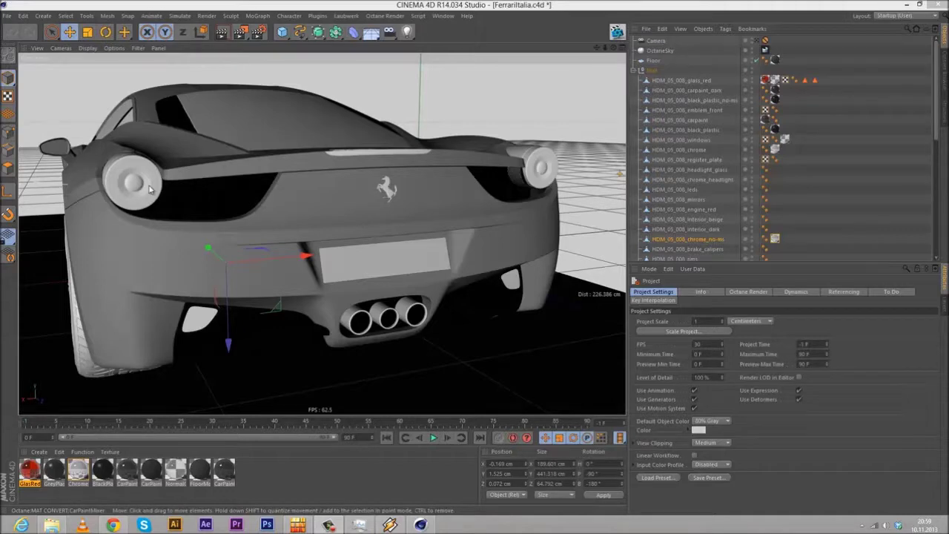
Step: Open the Octane render dialog and Live Viewer, enlarge the viewer and arrange both windows beside the viewport
{"action": "left_click", "coordinate": [617, 31]}
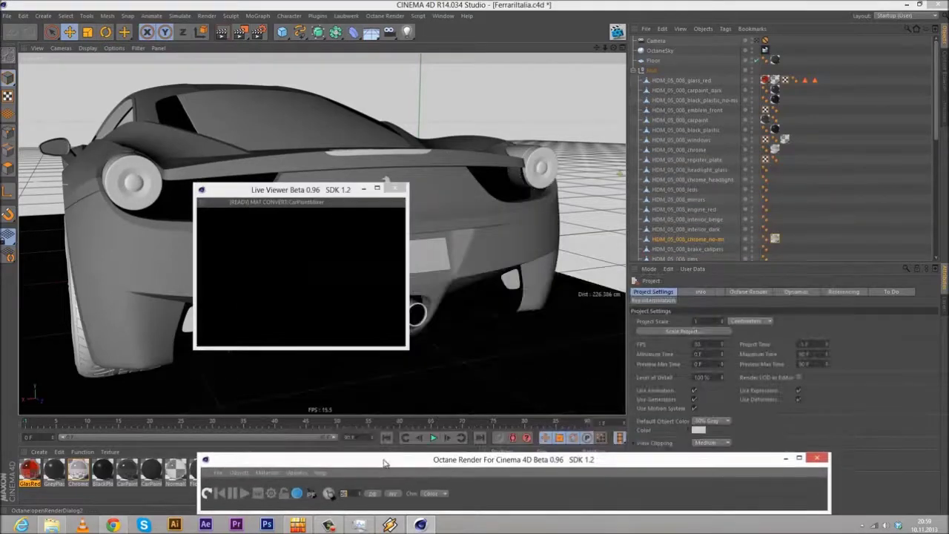
{"action": "left_click_drag", "start_coordinate": [320, 191], "coordinate": [699, 204]}
{"action": "left_click_drag", "start_coordinate": [780, 360], "coordinate": [946, 513]}
{"action": "left_click_drag", "start_coordinate": [627, 4], "coordinate": [348, 176]}
{"action": "left_click_drag", "start_coordinate": [533, 330], "coordinate": [871, 512]}
{"action": "left_click_drag", "start_coordinate": [646, 175], "coordinate": [720, 173]}
{"action": "left_click_drag", "start_coordinate": [415, 117], "coordinate": [541, 107]}
Step: Start the live render of the car scene, narrow the Octane dialog above the viewer, and pause the render
{"action": "left_click", "coordinate": [329, 151]}
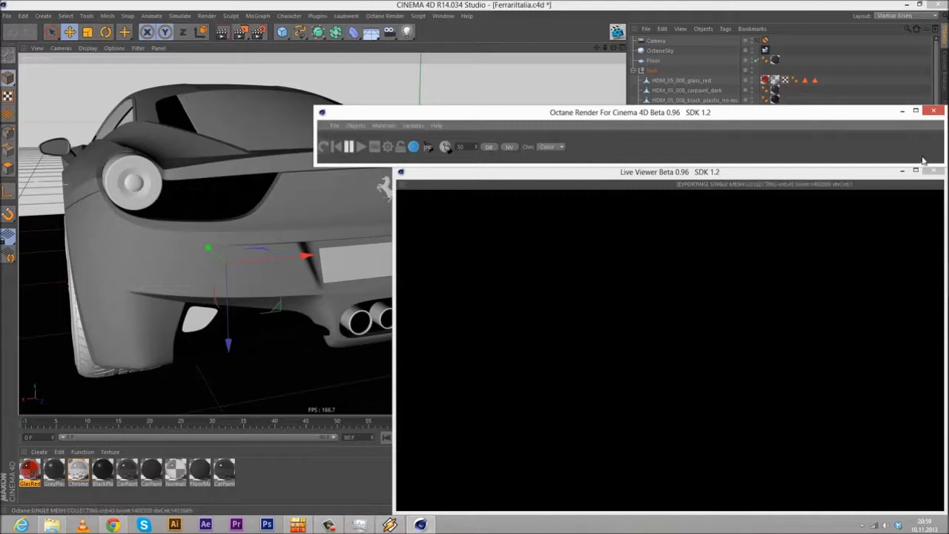
{"action": "left_click_drag", "start_coordinate": [942, 152], "coordinate": [592, 152]}
{"action": "left_click_drag", "start_coordinate": [465, 117], "coordinate": [820, 110]}
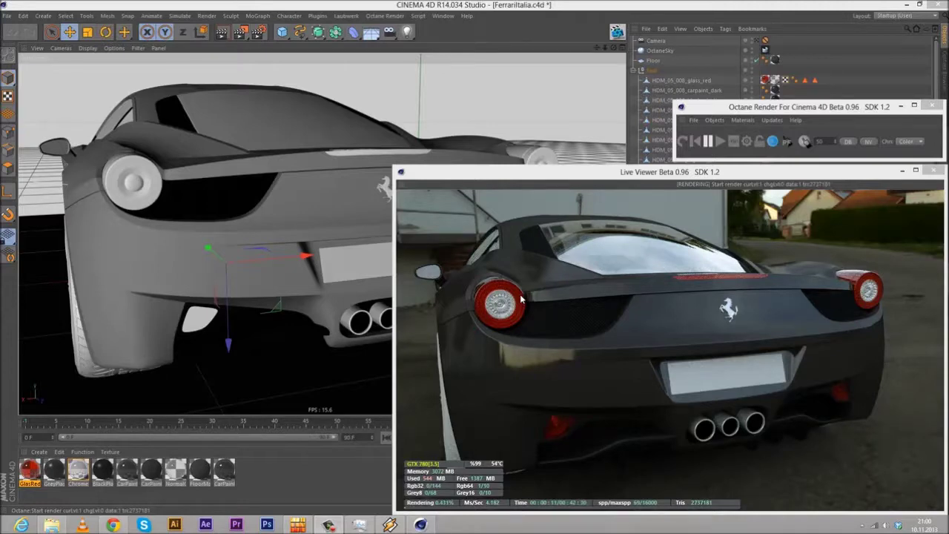
{"action": "left_click", "coordinate": [708, 144]}
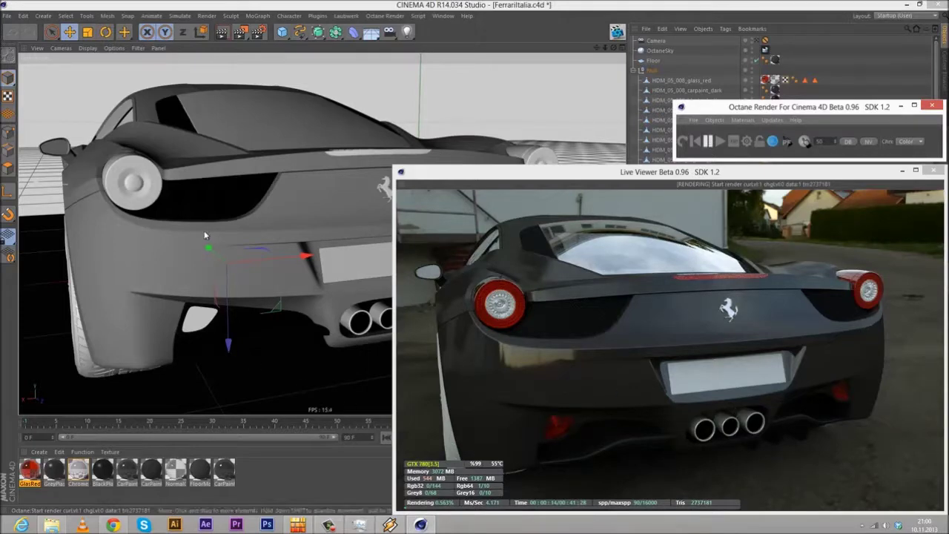
Step: Create an Octane material named Mirror and open it in the Material Editor
{"action": "left_click_drag", "start_coordinate": [147, 233], "coordinate": [364, 231], "text": "alt"}
{"action": "right_click_drag", "start_coordinate": [364, 231], "coordinate": [140, 217], "text": "alt"}
{"action": "left_click_drag", "start_coordinate": [141, 220], "coordinate": [180, 247], "text": "alt"}
{"action": "right_click_drag", "start_coordinate": [181, 246], "coordinate": [249, 243], "text": "alt"}
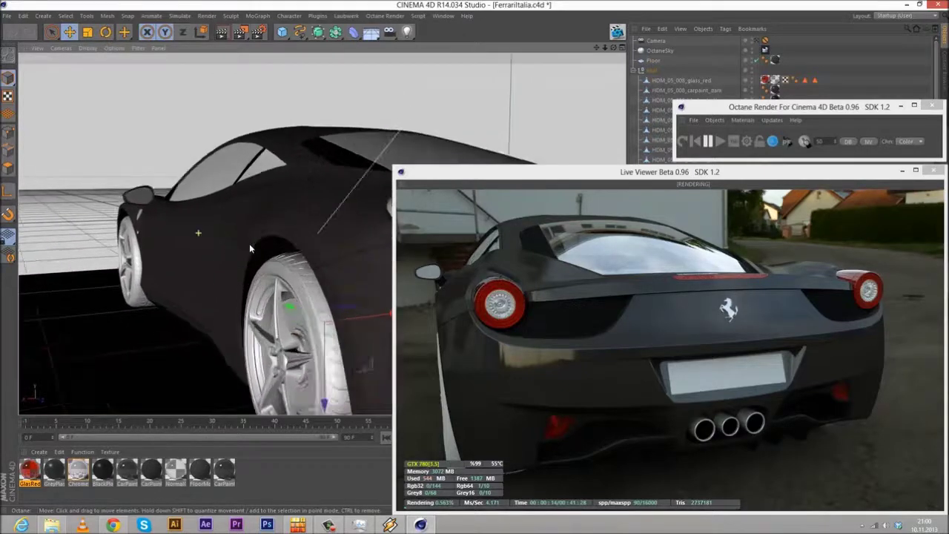
{"action": "left_click_drag", "start_coordinate": [249, 243], "coordinate": [157, 314], "text": "alt"}
{"action": "left_click", "coordinate": [38, 451]}
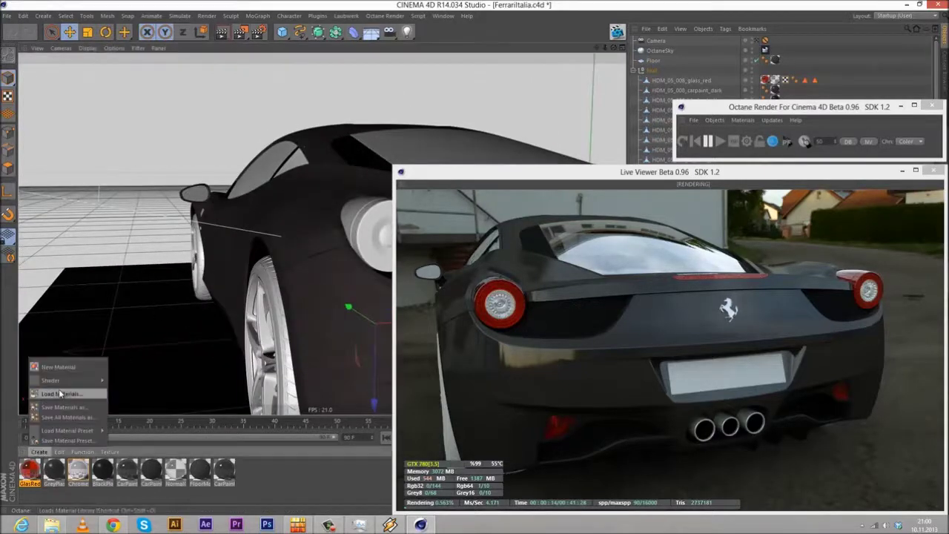
{"action": "mouse_move", "coordinate": [62, 381]}
{"action": "mouse_move", "coordinate": [178, 360]}
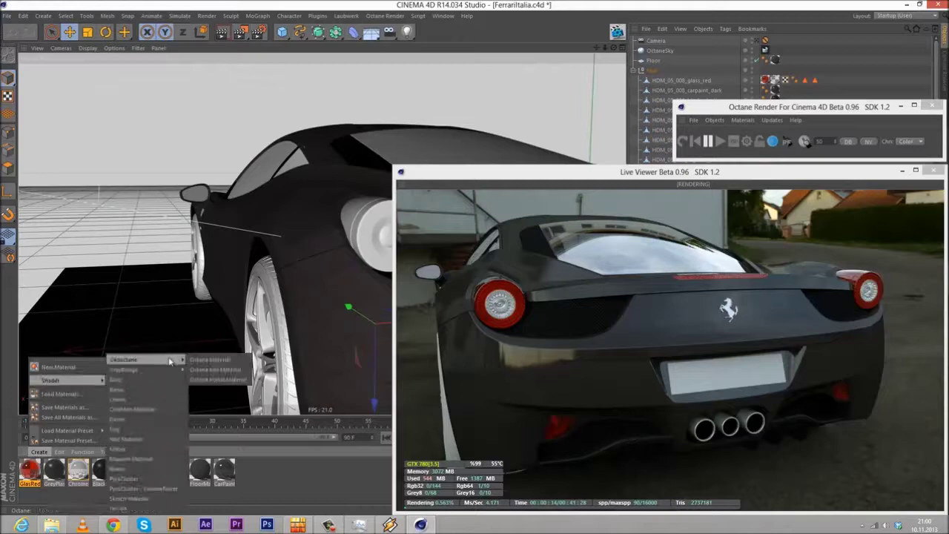
{"action": "left_click", "coordinate": [215, 360]}
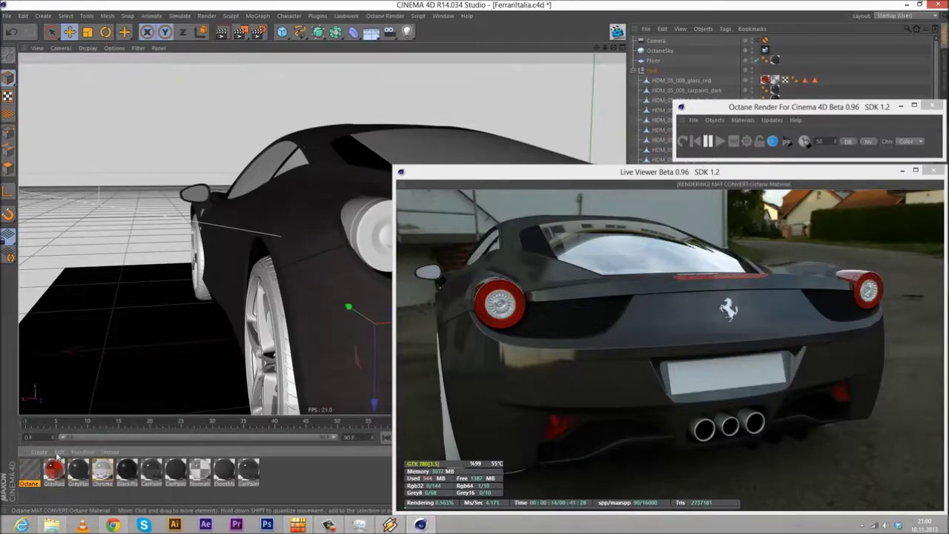
{"action": "double_click", "coordinate": [30, 483]}
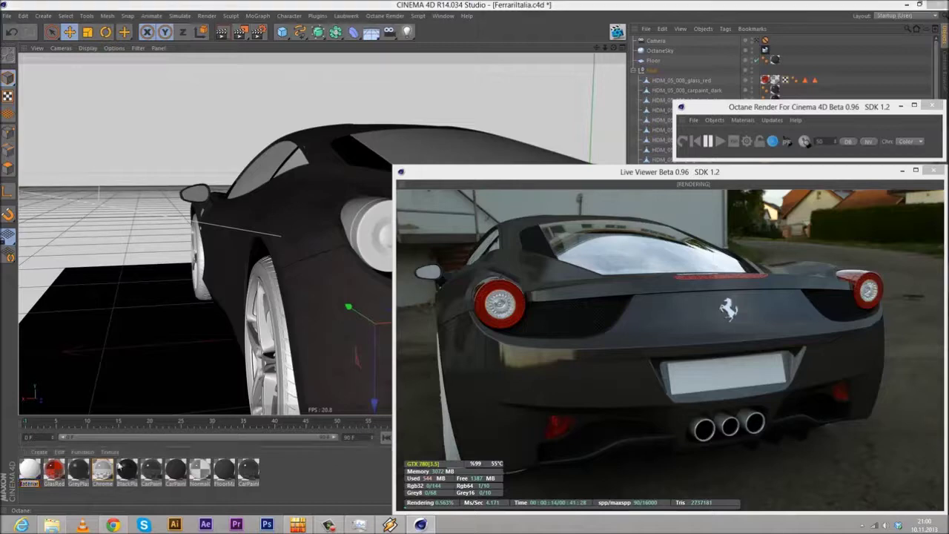
{"action": "key", "text": "BackSpace"}
{"action": "type", "text": "Mirror"}
{"action": "key", "text": "Return"}
{"action": "double_click", "coordinate": [39, 468]}
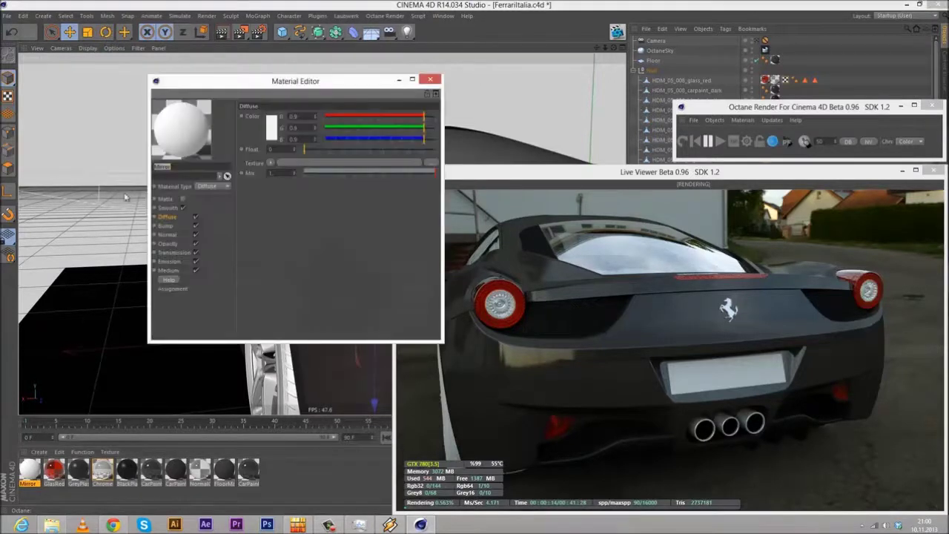
{"action": "left_click", "coordinate": [163, 271]}
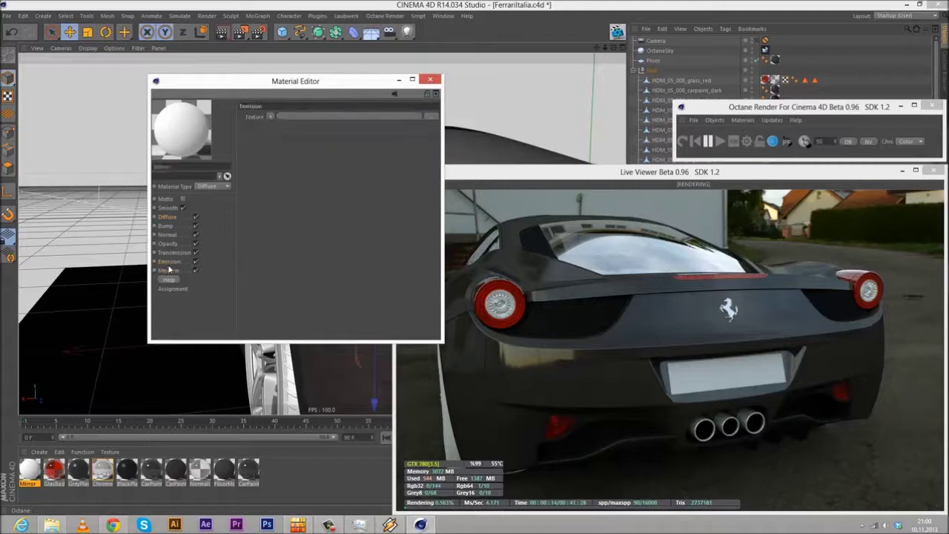
{"action": "left_click", "coordinate": [213, 186]}
{"action": "left_click", "coordinate": [211, 207]}
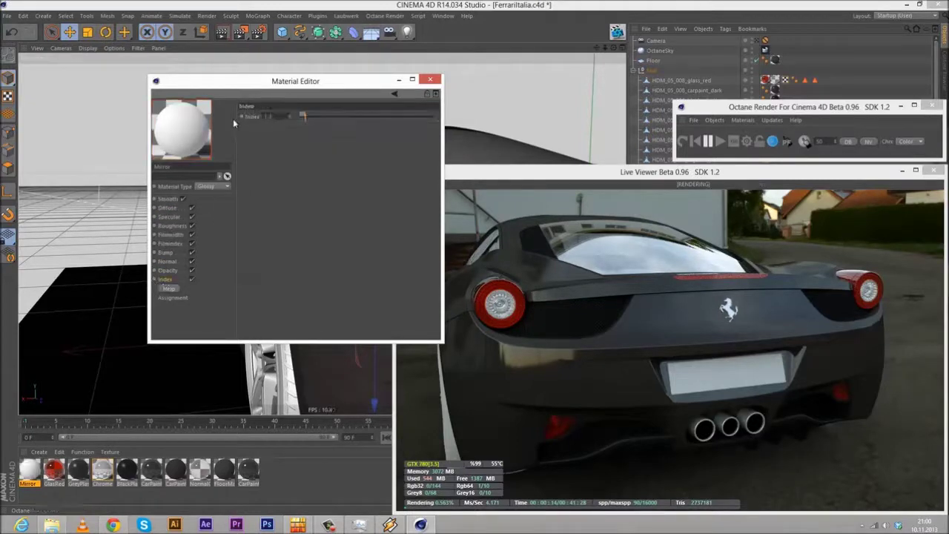
{"action": "left_click_drag", "start_coordinate": [281, 117], "coordinate": [177, 104]}
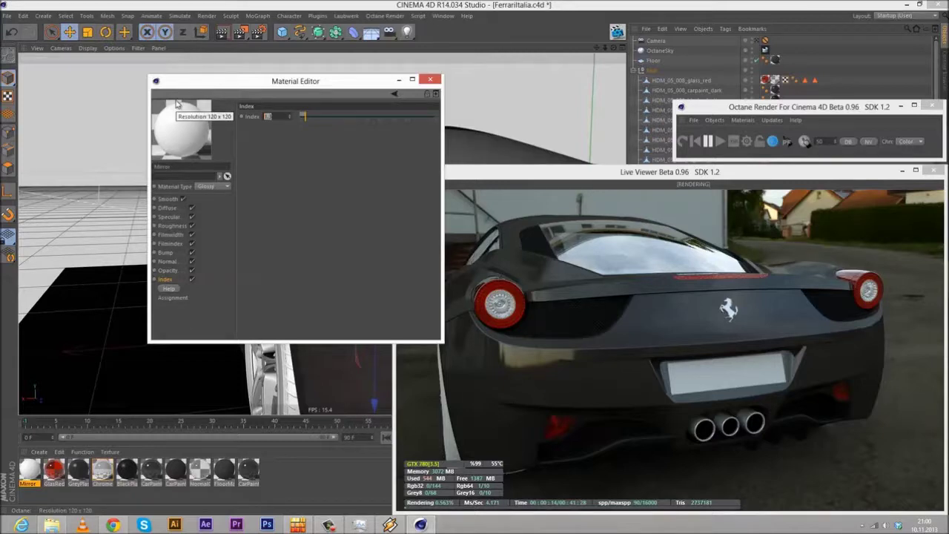
Step: Make the Mirror material Specular with an index of 8 and transmission disabled, and close its editor
{"action": "left_click", "coordinate": [215, 186]}
{"action": "left_click", "coordinate": [212, 220]}
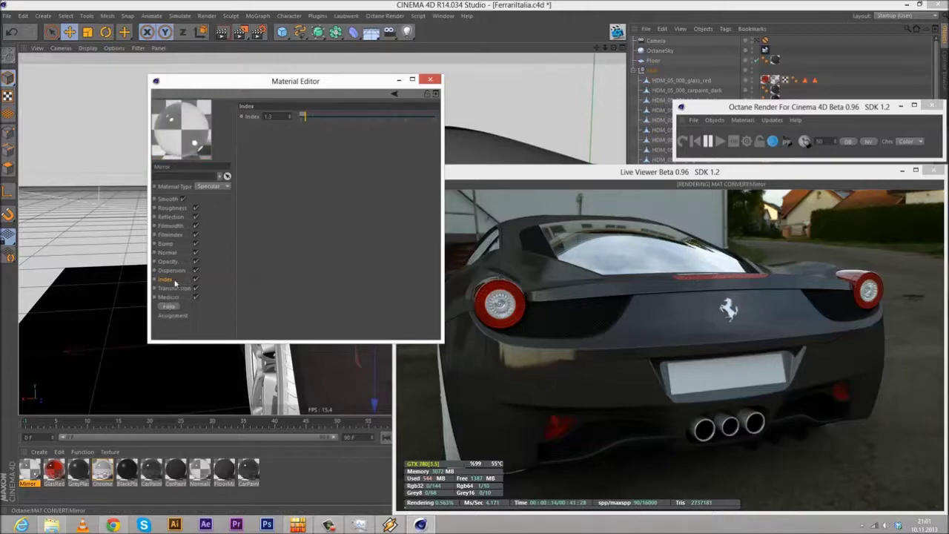
{"action": "left_click_drag", "start_coordinate": [284, 116], "coordinate": [149, 113]}
{"action": "type", "text": "8"}
{"action": "key", "text": "Return"}
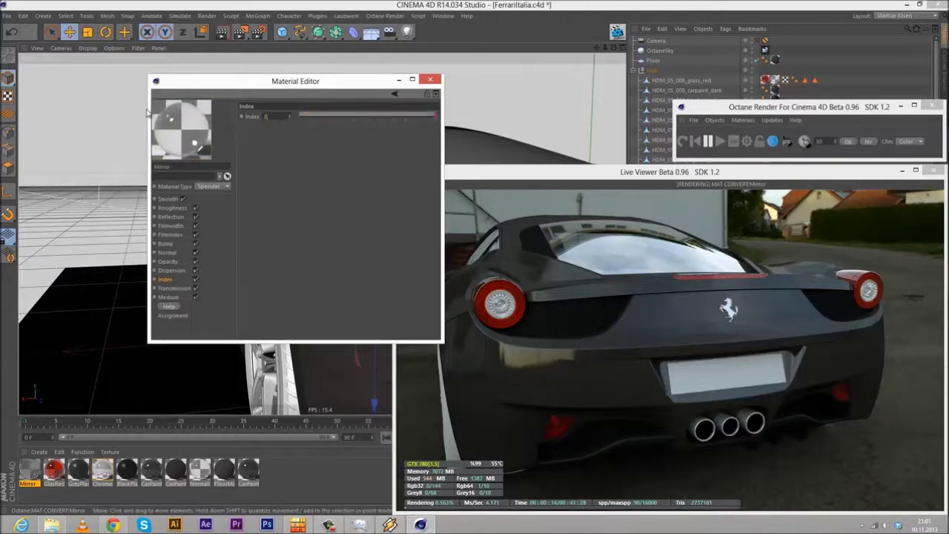
{"action": "left_click", "coordinate": [195, 288]}
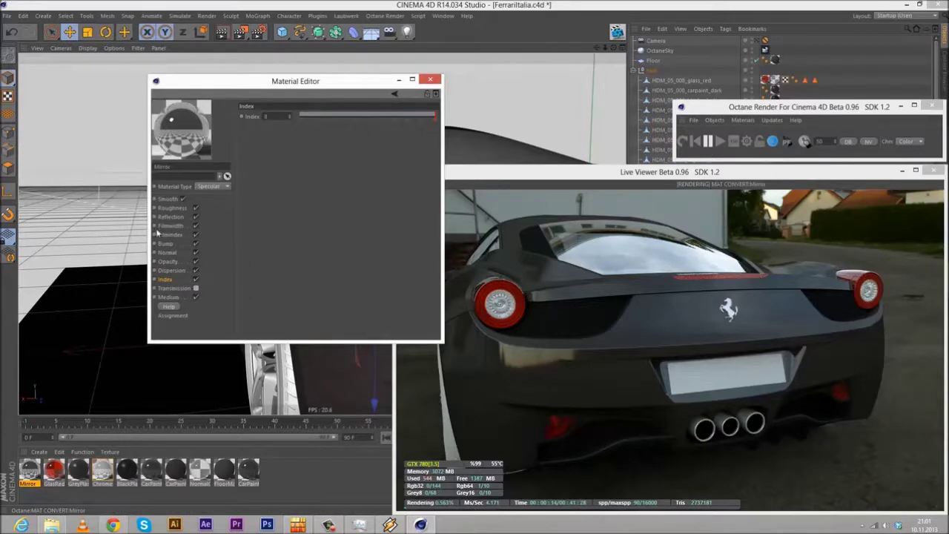
{"action": "left_click", "coordinate": [429, 79]}
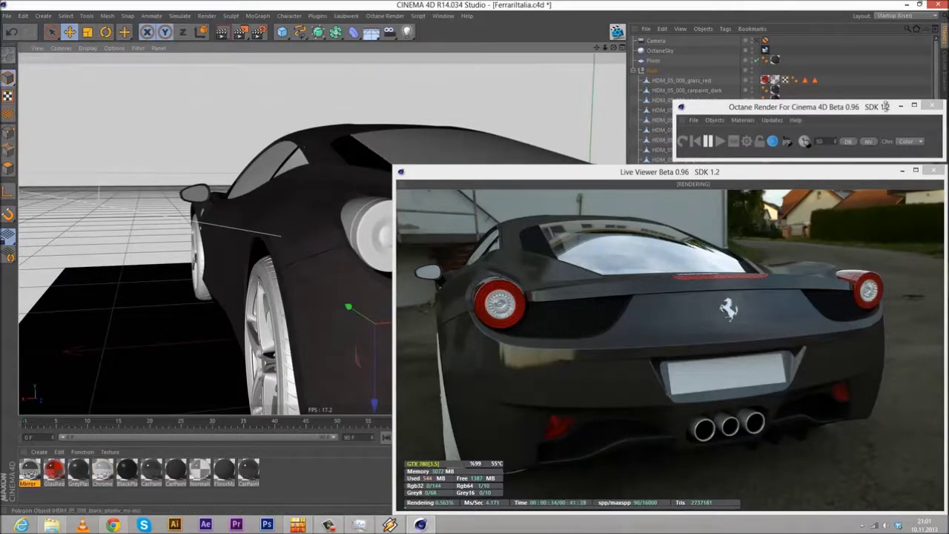
Step: Uncover the object list and assign the Mirror material to the HDM_05_008_mirrors object
{"action": "left_click_drag", "start_coordinate": [861, 111], "coordinate": [601, 263]}
{"action": "left_click_drag", "start_coordinate": [937, 73], "coordinate": [937, 108]}
{"action": "left_click_drag", "start_coordinate": [27, 472], "coordinate": [769, 128]}
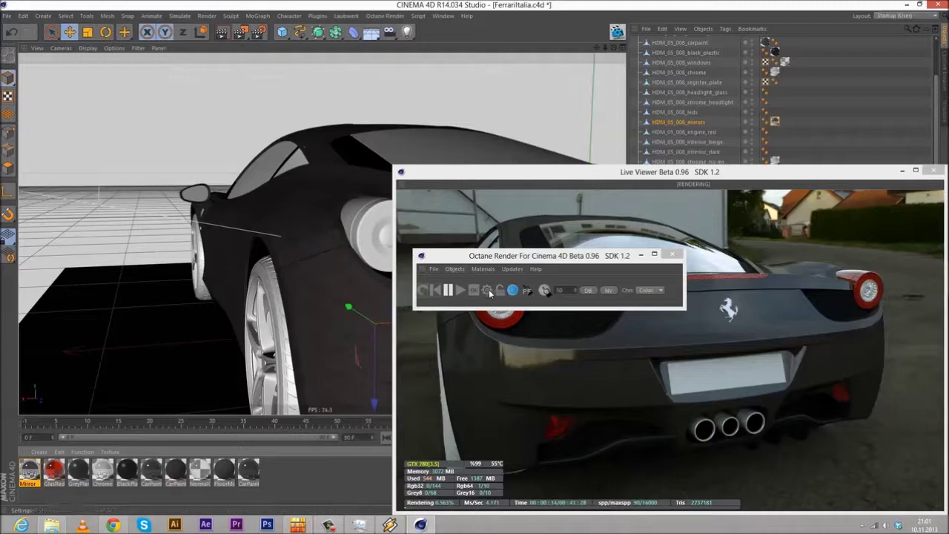
Step: Disable alphachannel and alpha shadows in the Octane pathtracing kernel settings, check the remaining settings pages, and close the settings
{"action": "left_click", "coordinate": [484, 291]}
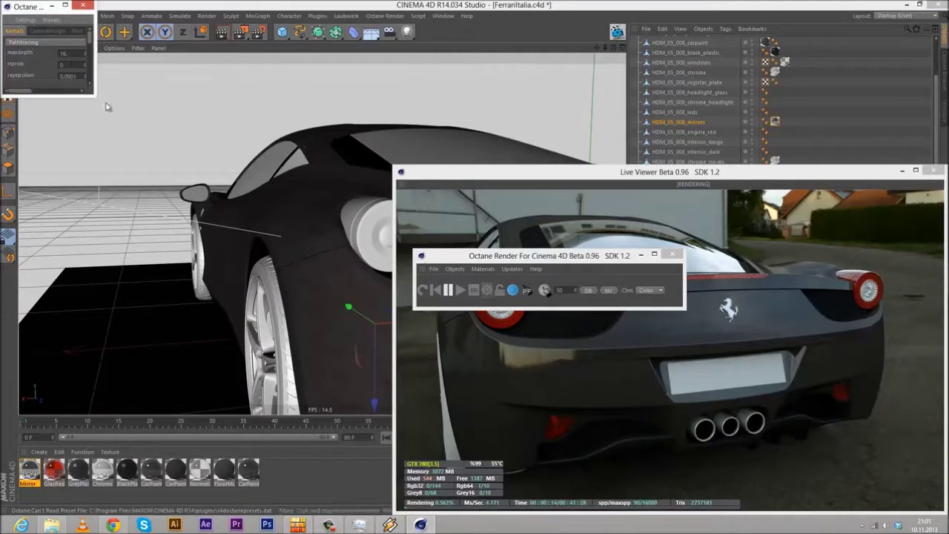
{"action": "left_click_drag", "start_coordinate": [94, 93], "coordinate": [560, 326]}
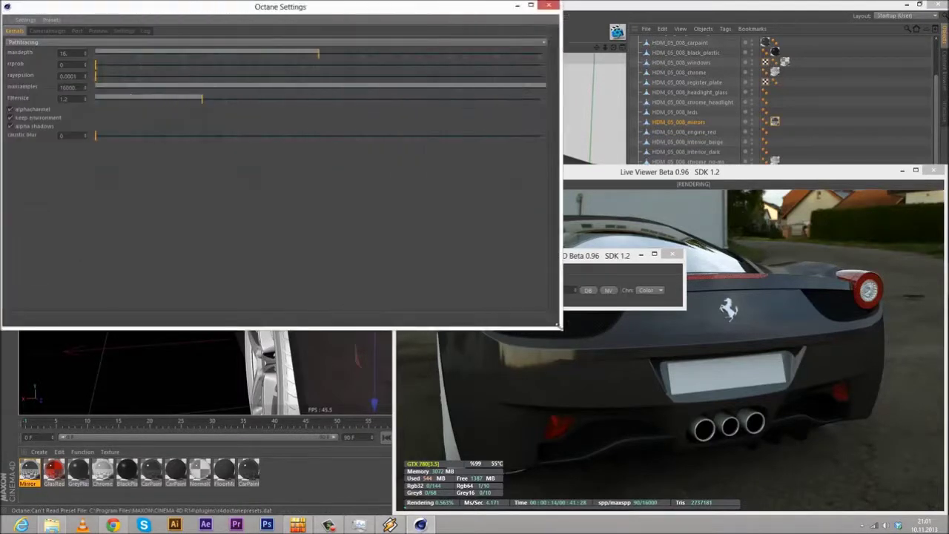
{"action": "left_click", "coordinate": [33, 125]}
{"action": "left_click", "coordinate": [41, 111]}
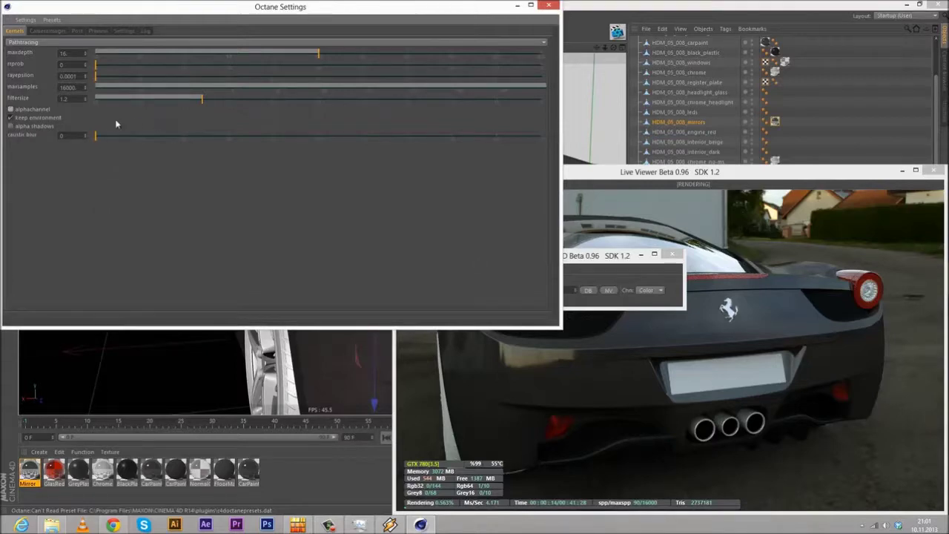
{"action": "left_click", "coordinate": [77, 30]}
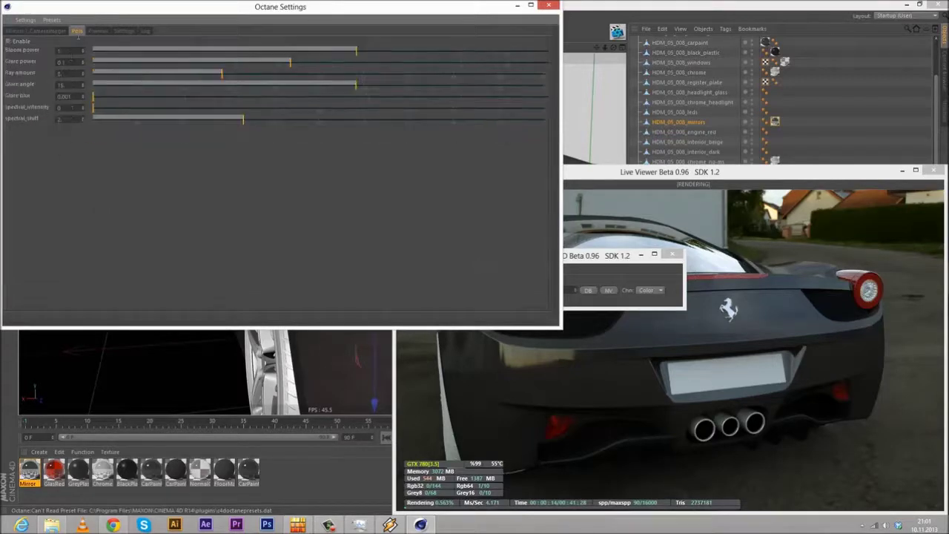
{"action": "left_click", "coordinate": [99, 32]}
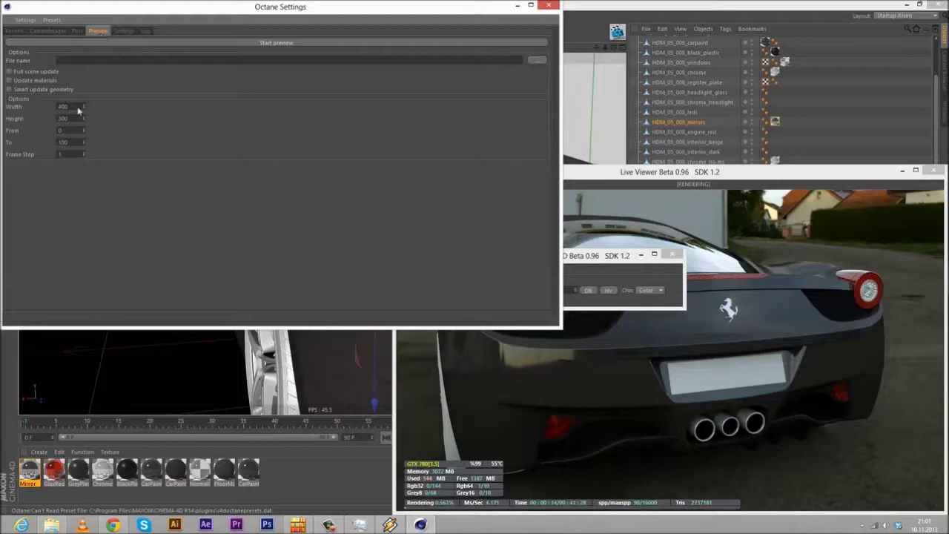
{"action": "left_click", "coordinate": [123, 32]}
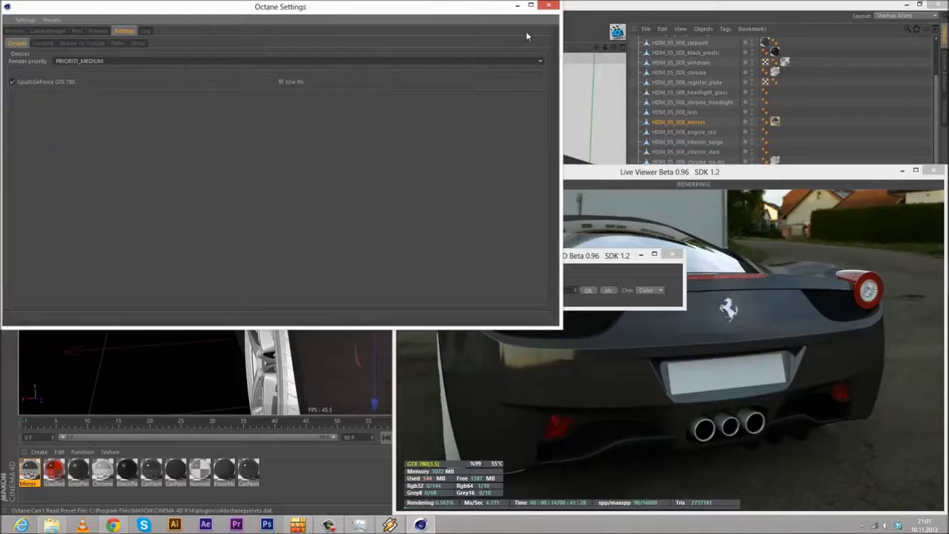
{"action": "left_click", "coordinate": [547, 5]}
Step: Send the scene again to restart the live render and move the Octane dialog clear of the viewer
{"action": "left_click", "coordinate": [424, 291]}
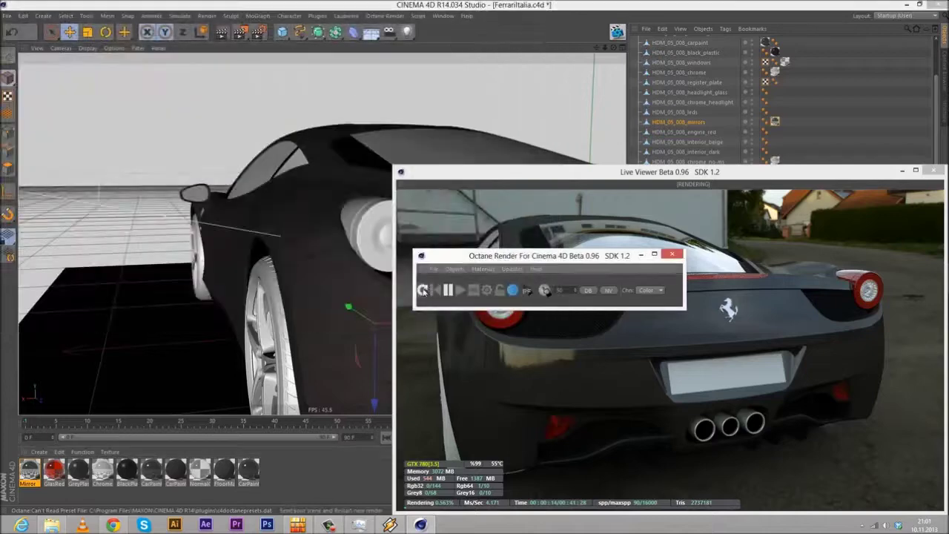
{"action": "left_click_drag", "start_coordinate": [469, 258], "coordinate": [725, 114]}
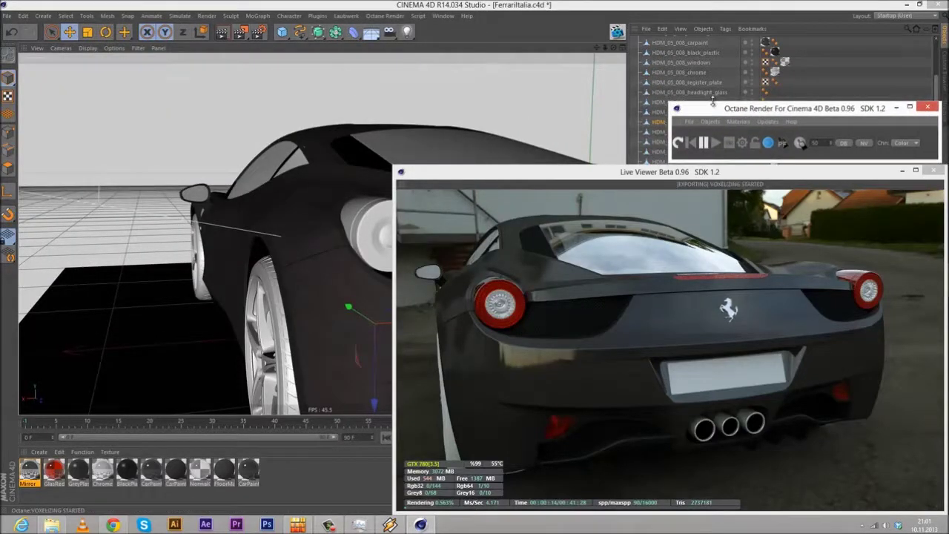
{"action": "left_click_drag", "start_coordinate": [144, 178], "coordinate": [230, 173], "text": "alt"}
{"action": "scroll", "coordinate": [249, 204], "scroll_direction": "up", "scroll_amount": 10}
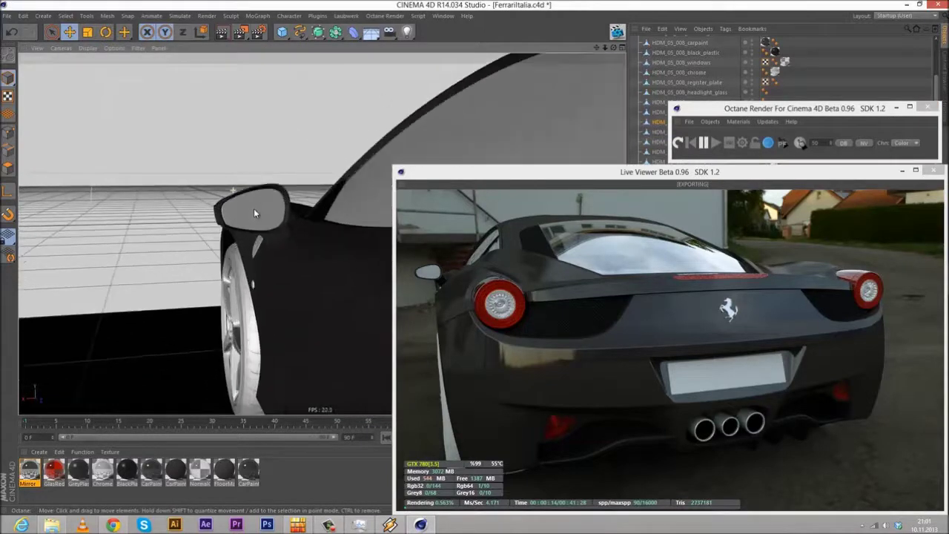
Step: Examine the side mirror's reflections from several angles in the live render
{"action": "left_click_drag", "start_coordinate": [254, 211], "coordinate": [166, 229], "text": "alt"}
{"action": "left_click_drag", "start_coordinate": [220, 209], "coordinate": [224, 238], "text": "alt"}
{"action": "left_click_drag", "start_coordinate": [321, 233], "coordinate": [74, 184], "text": "alt"}
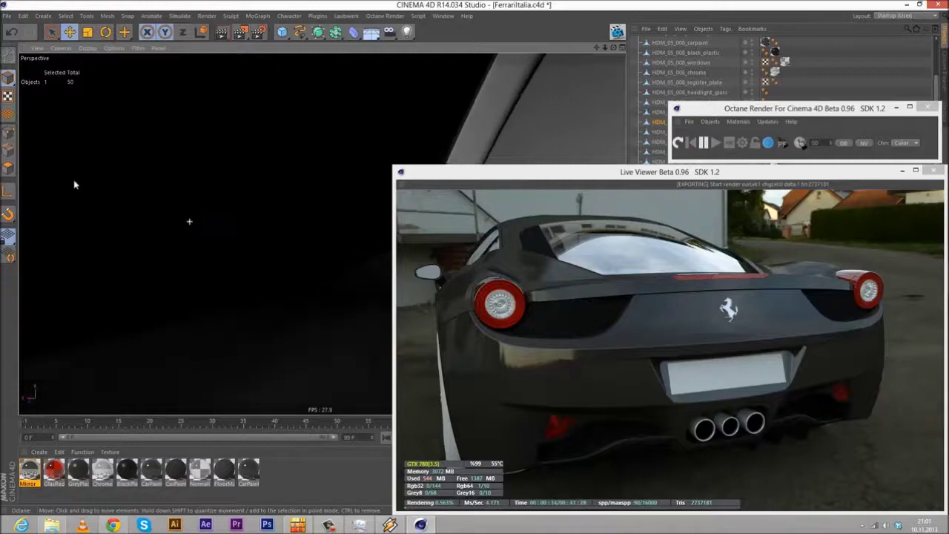
{"action": "scroll", "coordinate": [208, 212], "scroll_direction": "down", "scroll_amount": 1}
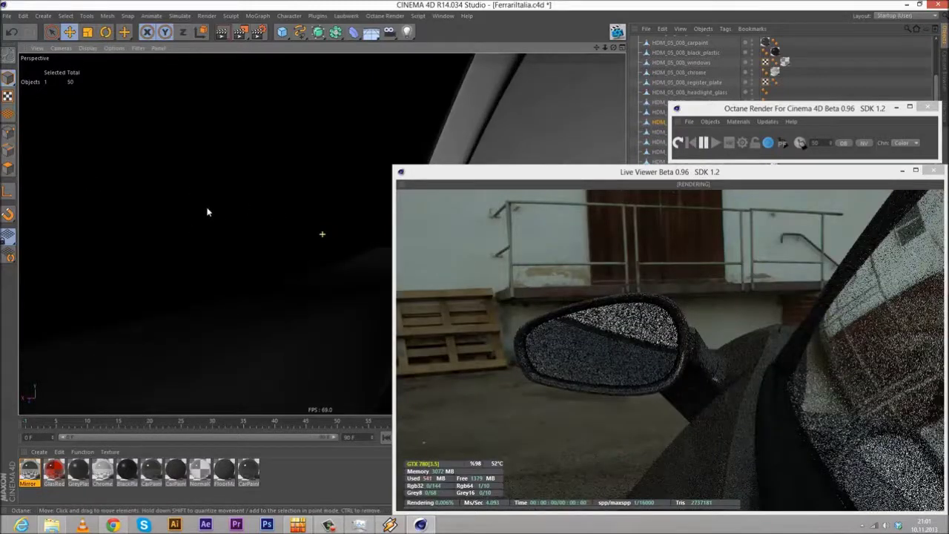
{"action": "left_click_drag", "start_coordinate": [222, 225], "coordinate": [225, 212], "text": "alt"}
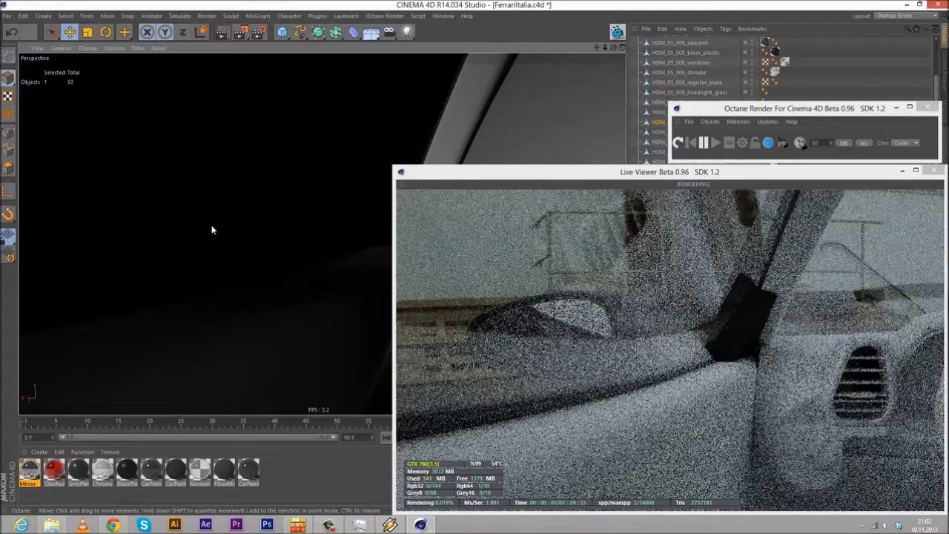
{"action": "left_click_drag", "start_coordinate": [226, 214], "coordinate": [206, 219], "text": "alt"}
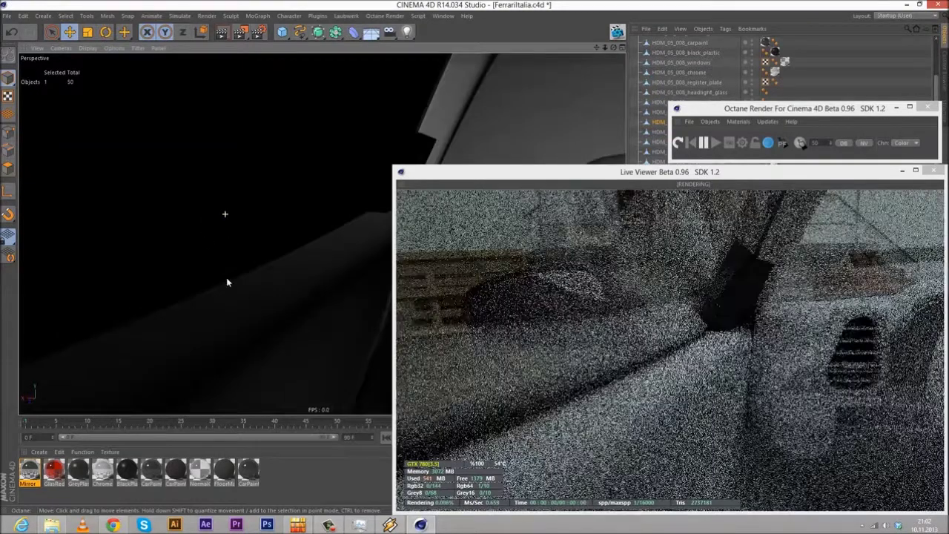
{"action": "mouse_move", "coordinate": [223, 274]}
{"action": "left_mouse_down", "text": "alt"}
{"action": "mouse_move", "coordinate": [229, 257]}
{"action": "mouse_move", "coordinate": [249, 283]}
{"action": "left_mouse_up", "text": "alt"}
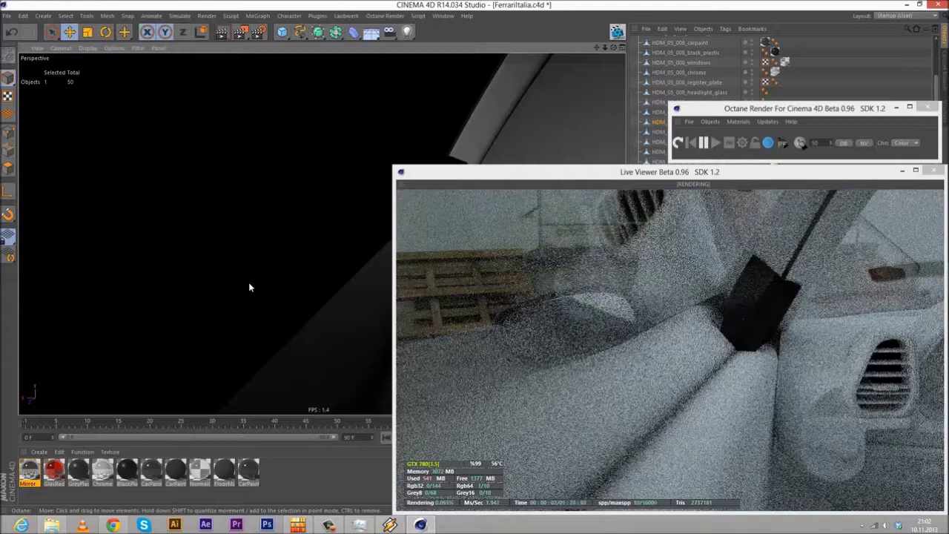
{"action": "mouse_move", "coordinate": [284, 274]}
{"action": "left_mouse_down", "text": "alt"}
{"action": "mouse_move", "coordinate": [319, 312]}
{"action": "mouse_move", "coordinate": [301, 282]}
{"action": "mouse_move", "coordinate": [193, 199]}
{"action": "mouse_move", "coordinate": [393, 360]}
{"action": "left_mouse_up", "text": "alt"}
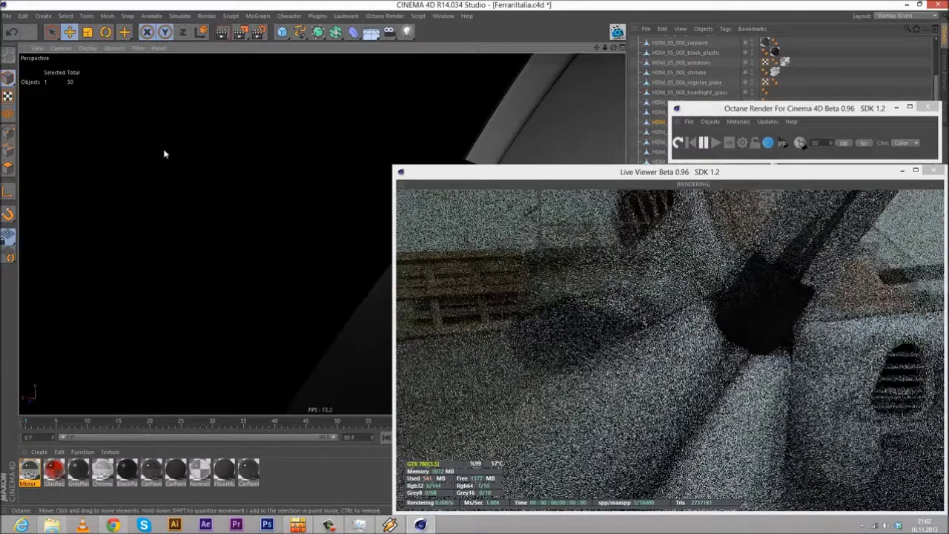
{"action": "left_click_drag", "start_coordinate": [228, 225], "coordinate": [284, 277], "text": "alt"}
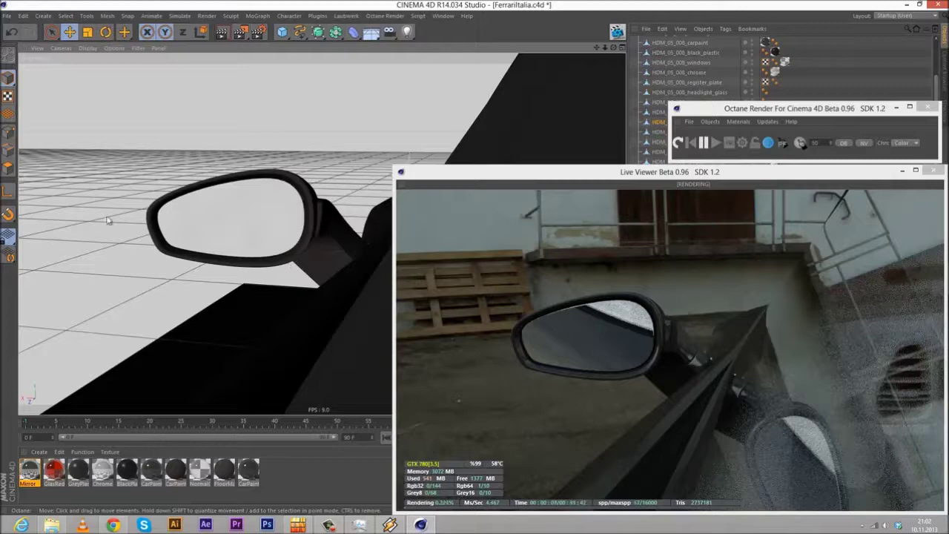
{"action": "left_click_drag", "start_coordinate": [179, 237], "coordinate": [221, 205], "text": "alt"}
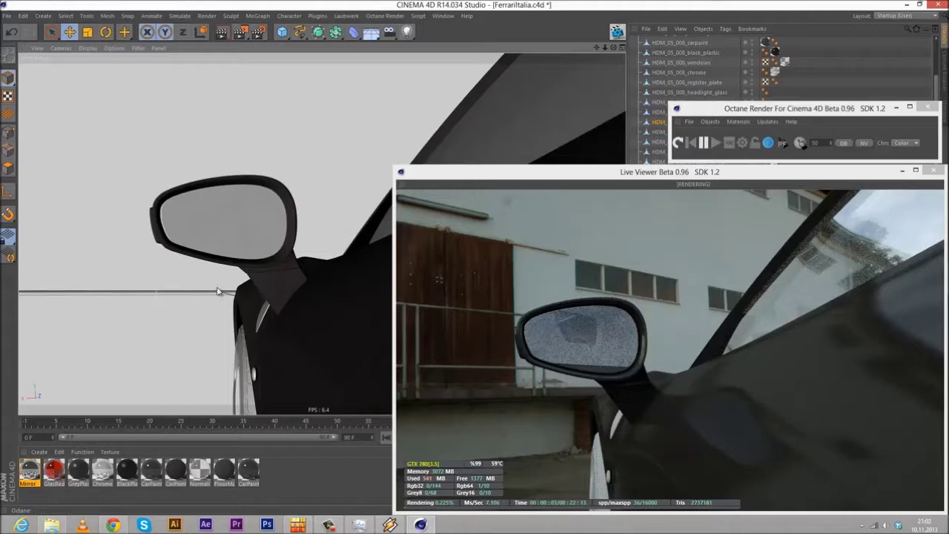
Step: Examine the side mirror from several angles and the whole car from behind in the live render
{"action": "left_click_drag", "start_coordinate": [227, 256], "coordinate": [232, 233], "text": "alt"}
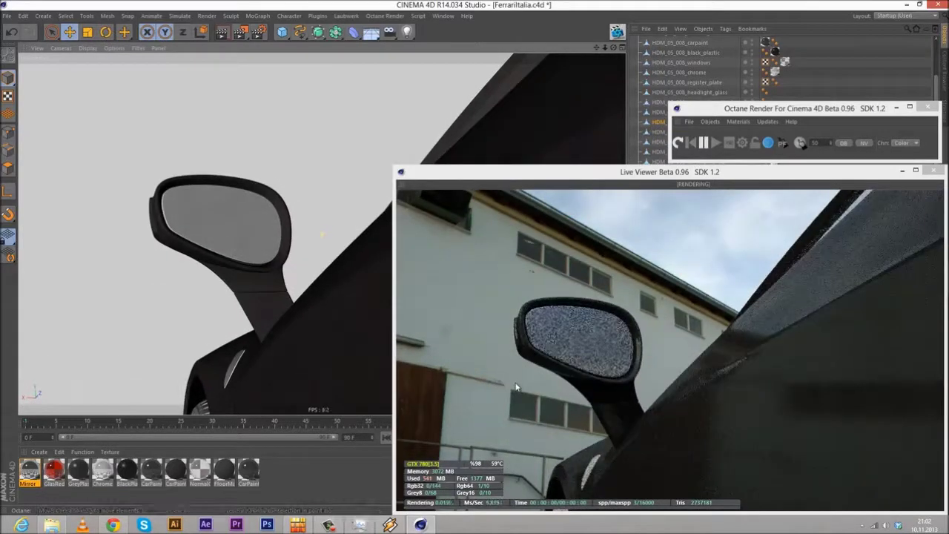
{"action": "left_click_drag", "start_coordinate": [191, 328], "coordinate": [220, 249], "text": "alt"}
{"action": "scroll", "coordinate": [226, 243], "scroll_direction": "down", "scroll_amount": 5}
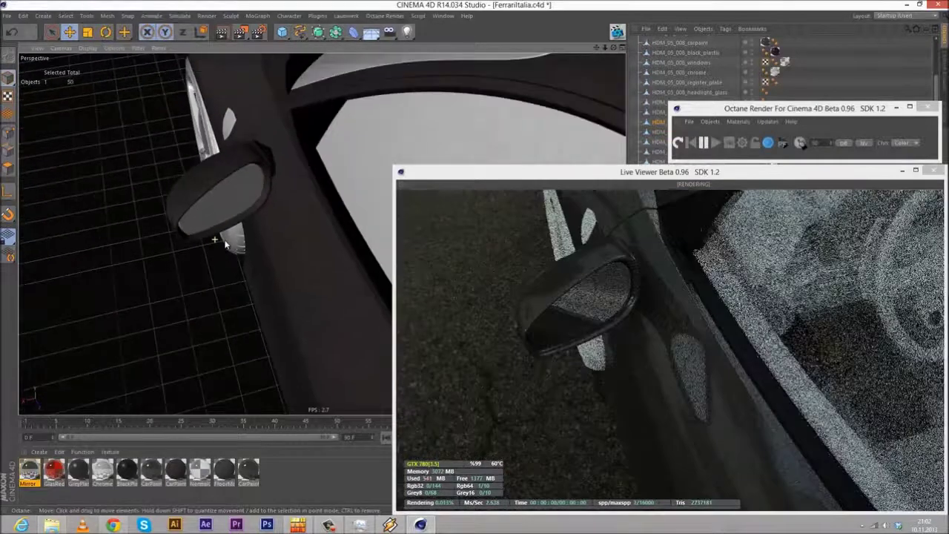
{"action": "scroll", "coordinate": [215, 263], "scroll_direction": "down", "scroll_amount": 8}
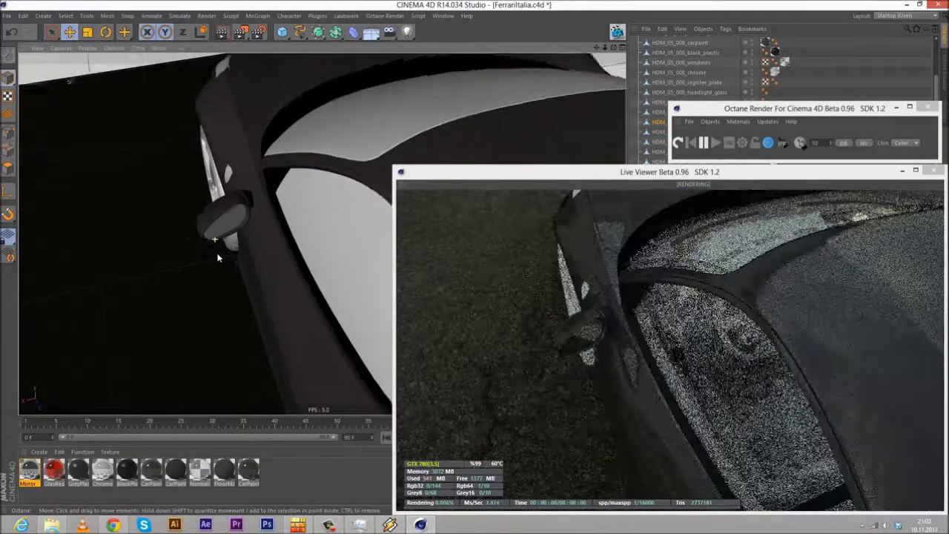
{"action": "scroll", "coordinate": [217, 264], "scroll_direction": "down", "scroll_amount": 8}
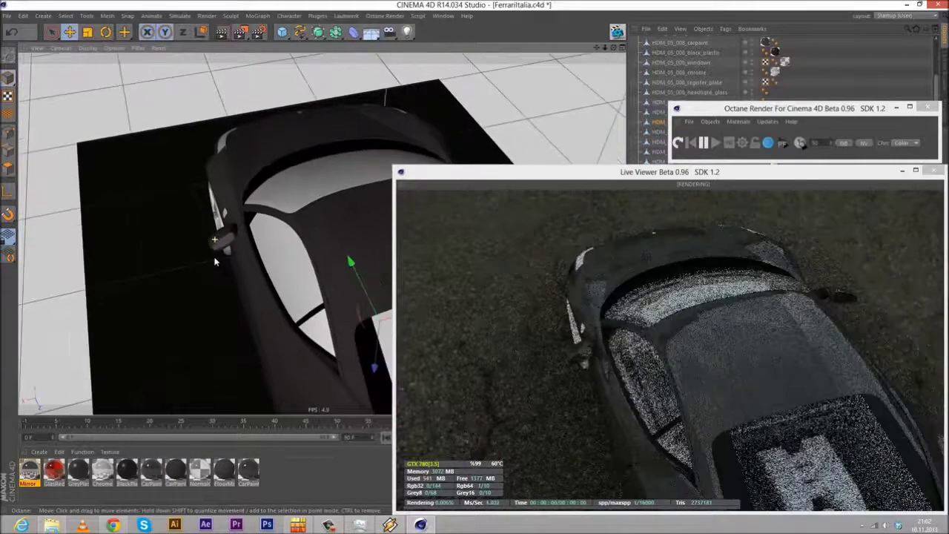
{"action": "right_click_drag", "start_coordinate": [197, 286], "coordinate": [190, 295], "text": "alt"}
{"action": "left_click_drag", "start_coordinate": [204, 279], "coordinate": [263, 253], "text": "alt"}
{"action": "right_click_drag", "start_coordinate": [263, 248], "coordinate": [770, 56], "text": "alt"}
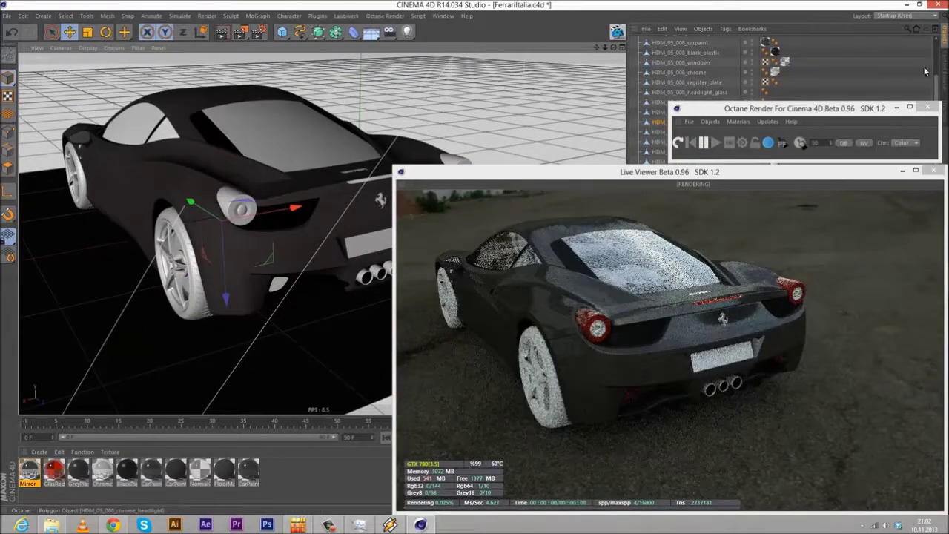
Step: Look through the scene's Camera object and pause the Octane live render
{"action": "scroll", "coordinate": [757, 41], "scroll_direction": "up", "scroll_amount": 3}
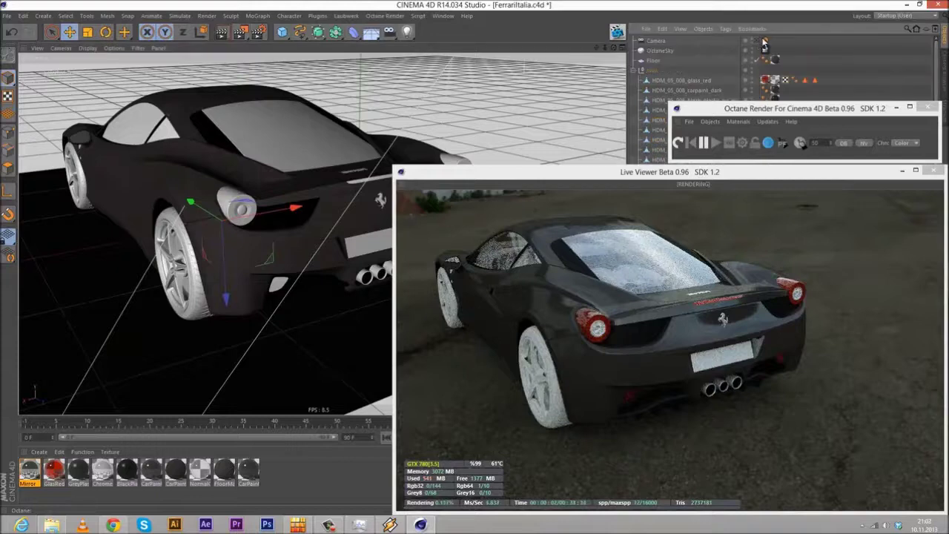
{"action": "left_click", "coordinate": [761, 42]}
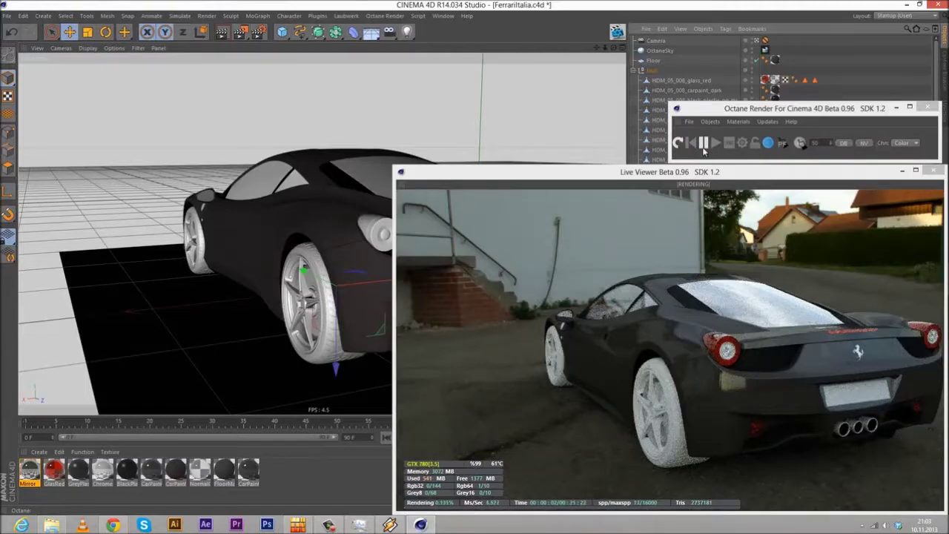
{"action": "left_click", "coordinate": [704, 146]}
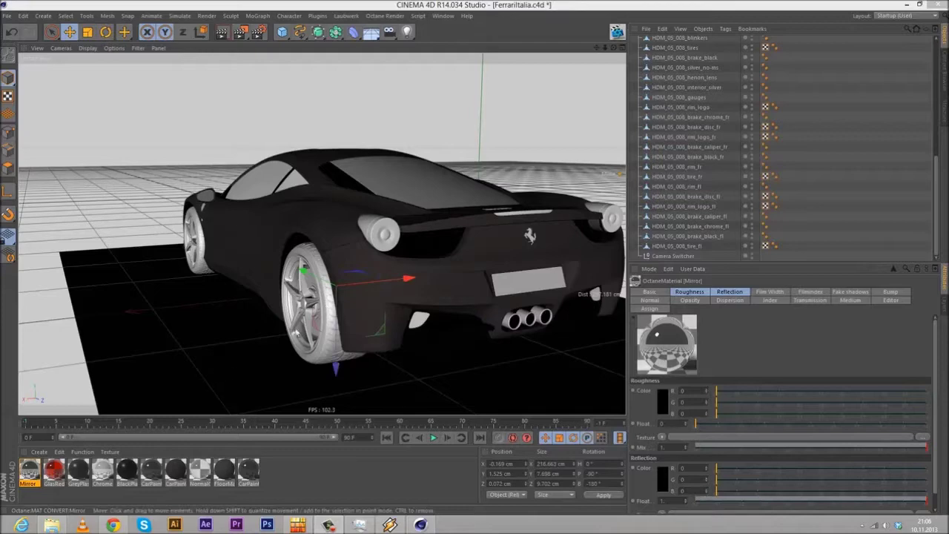
Step: Create a new Octane Material and name it Tires
{"action": "left_click", "coordinate": [39, 452]}
{"action": "mouse_move", "coordinate": [71, 379]}
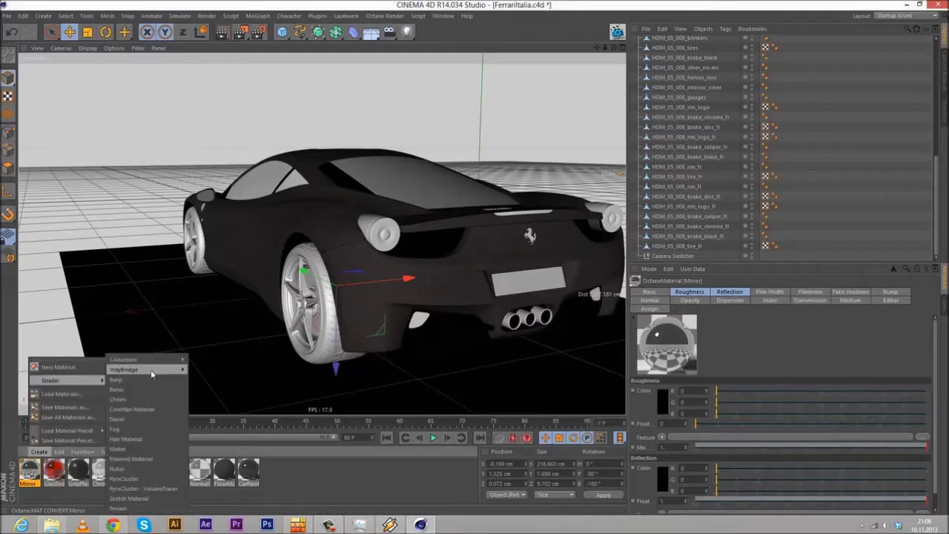
{"action": "mouse_move", "coordinate": [156, 366]}
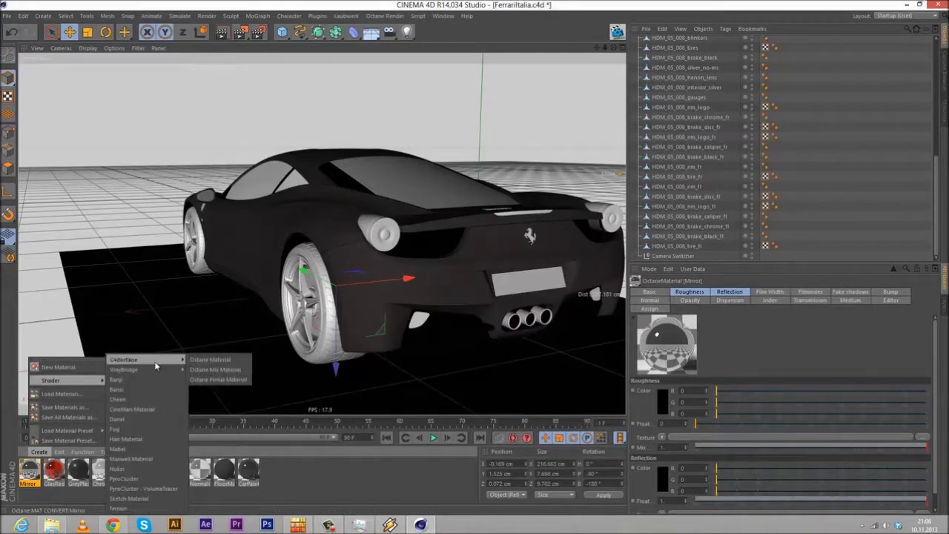
{"action": "left_click", "coordinate": [210, 359]}
{"action": "left_click", "coordinate": [34, 483]}
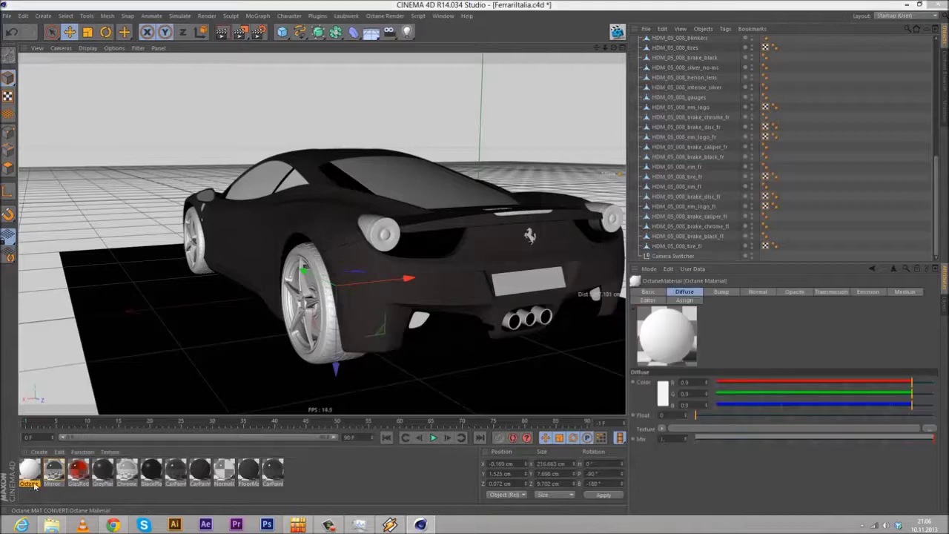
{"action": "key", "text": "BackSpace"}
{"action": "type", "text": "Tires"}
{"action": "key", "text": "Return"}
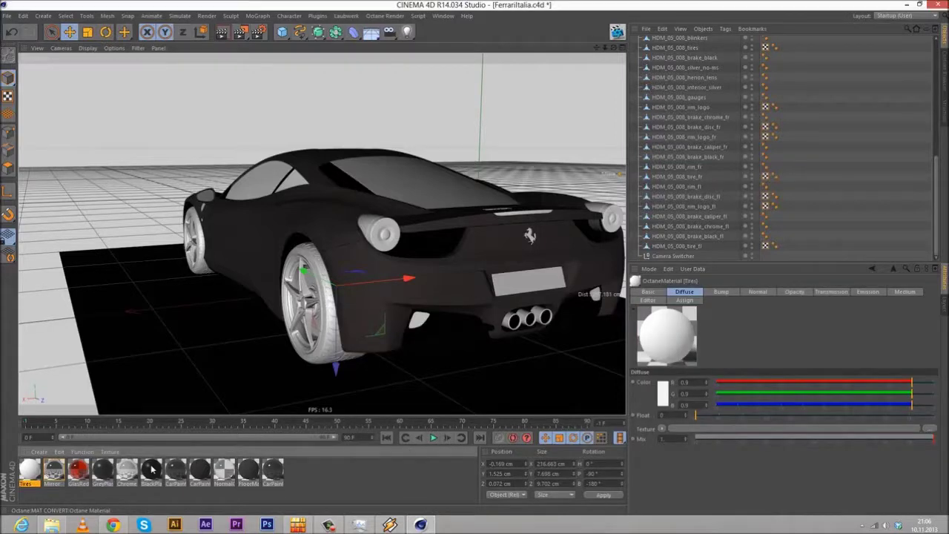
Step: Open the Tires material for editing and set its material type to Glossy
{"action": "double_click", "coordinate": [29, 473]}
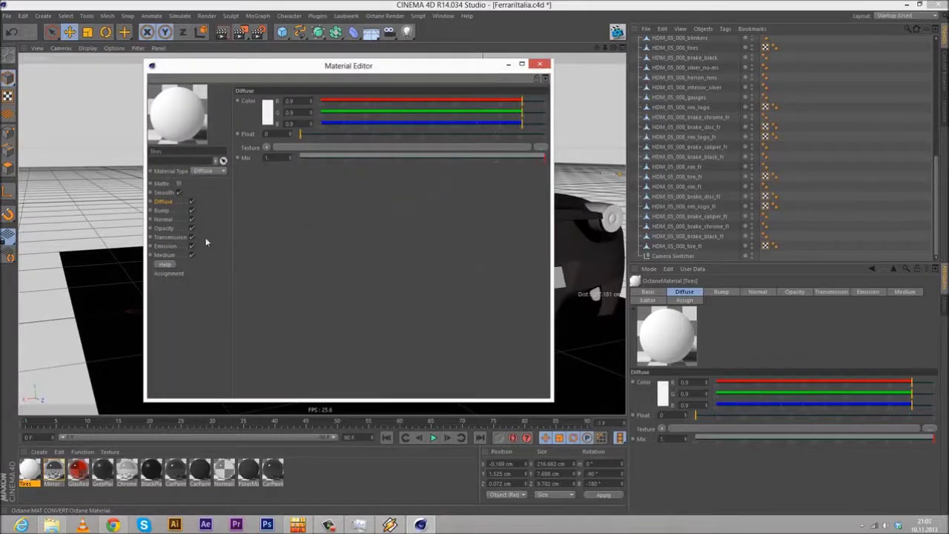
{"action": "left_click", "coordinate": [165, 254]}
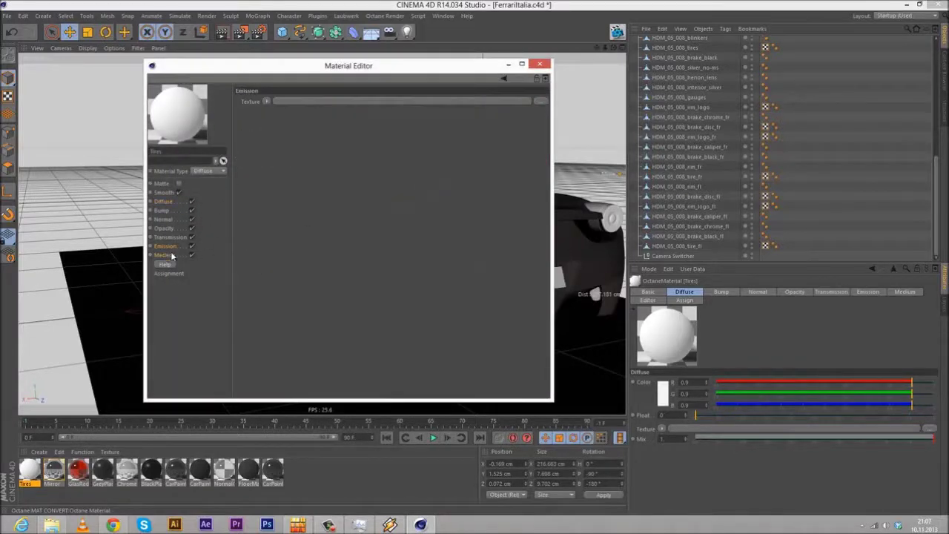
{"action": "left_click", "coordinate": [207, 170]}
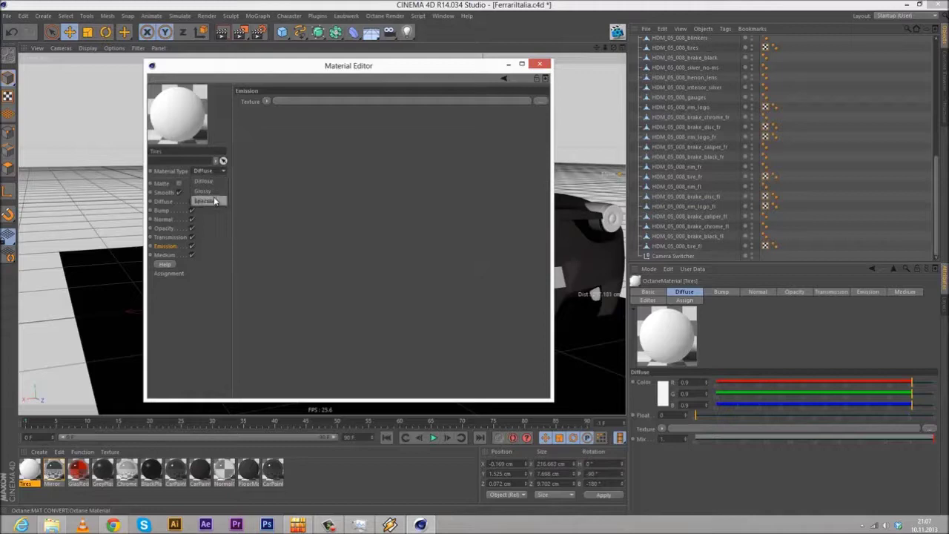
{"action": "left_click", "coordinate": [204, 201]}
Step: Go through the Tires material's glossy channels and set its index to 3
{"action": "left_click", "coordinate": [164, 254]}
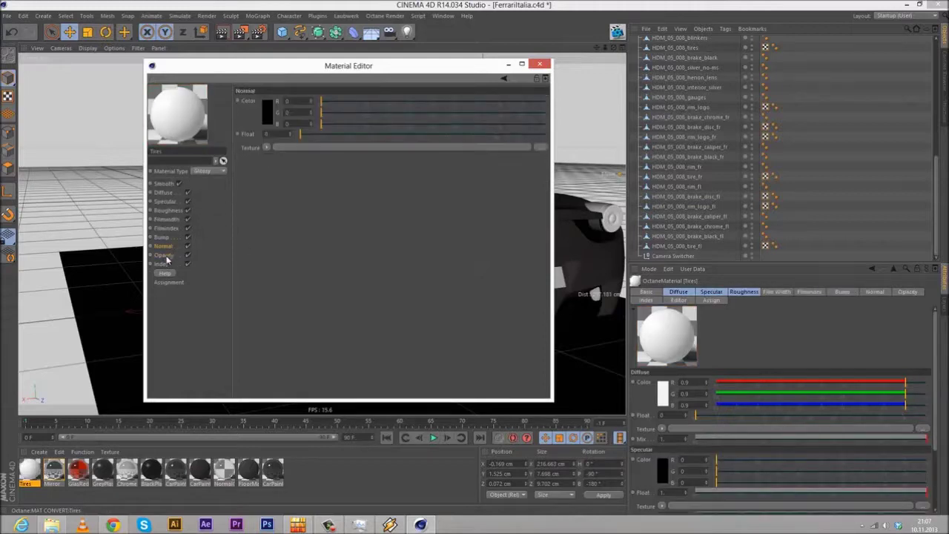
{"action": "left_click", "coordinate": [164, 193]}
{"action": "left_click", "coordinate": [164, 201]}
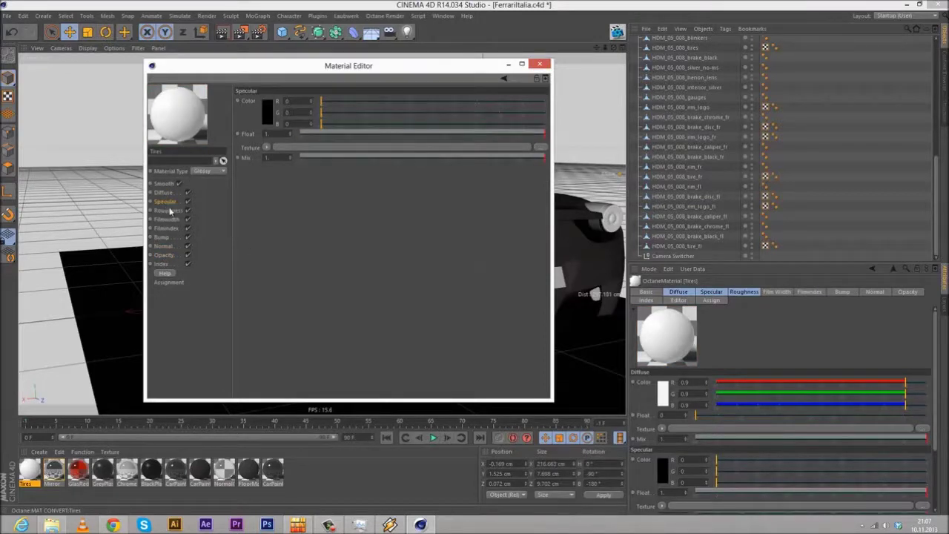
{"action": "left_click", "coordinate": [166, 228]}
{"action": "left_click", "coordinate": [167, 238]}
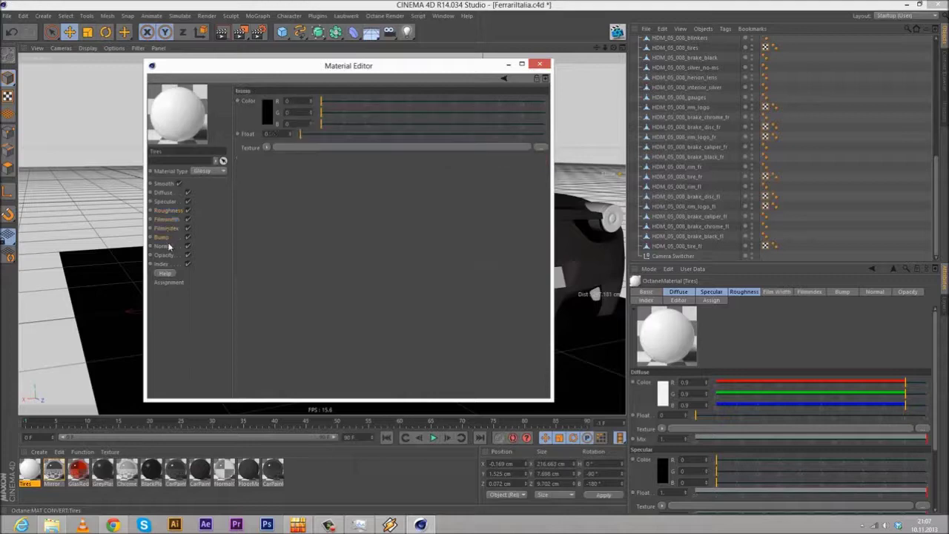
{"action": "left_click", "coordinate": [166, 263]}
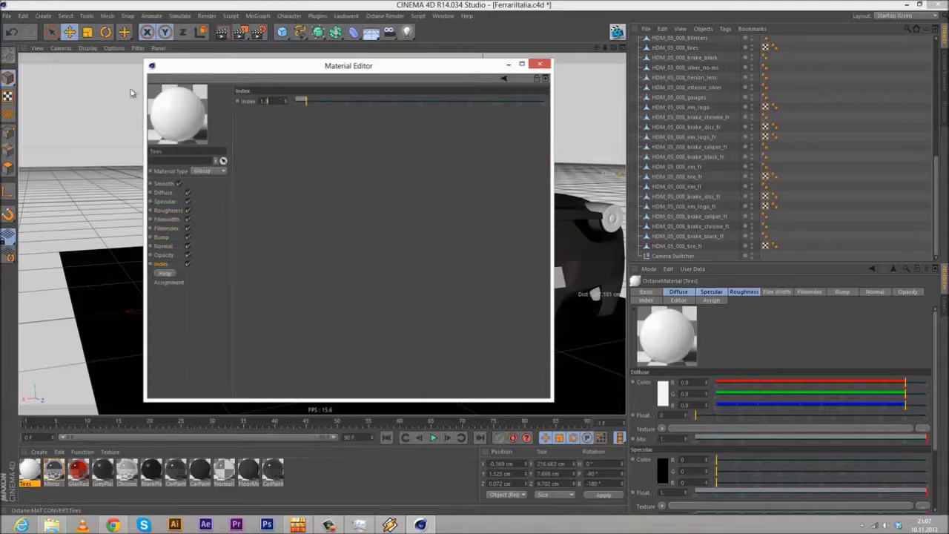
{"action": "key", "text": "Return"}
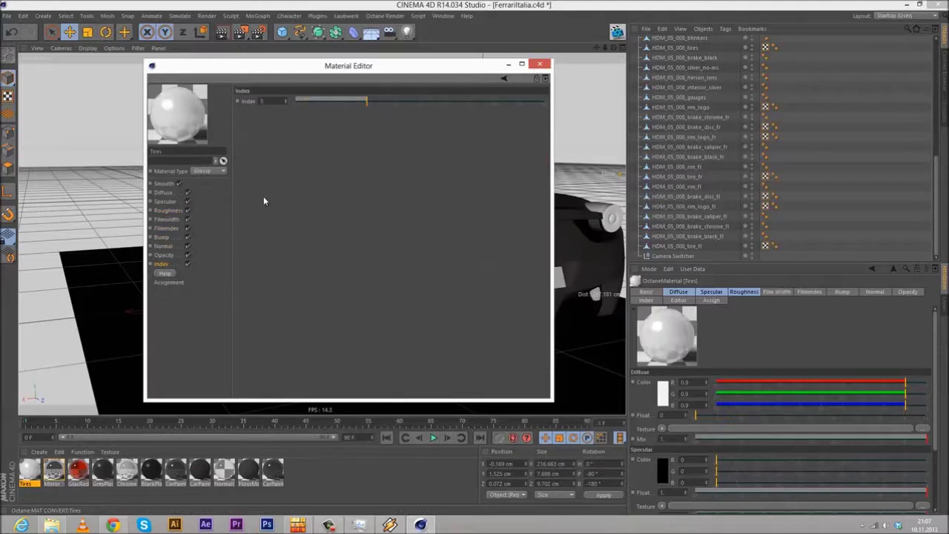
Step: Set the Tires material's roughness float value to 0.3
{"action": "left_click", "coordinate": [170, 210]}
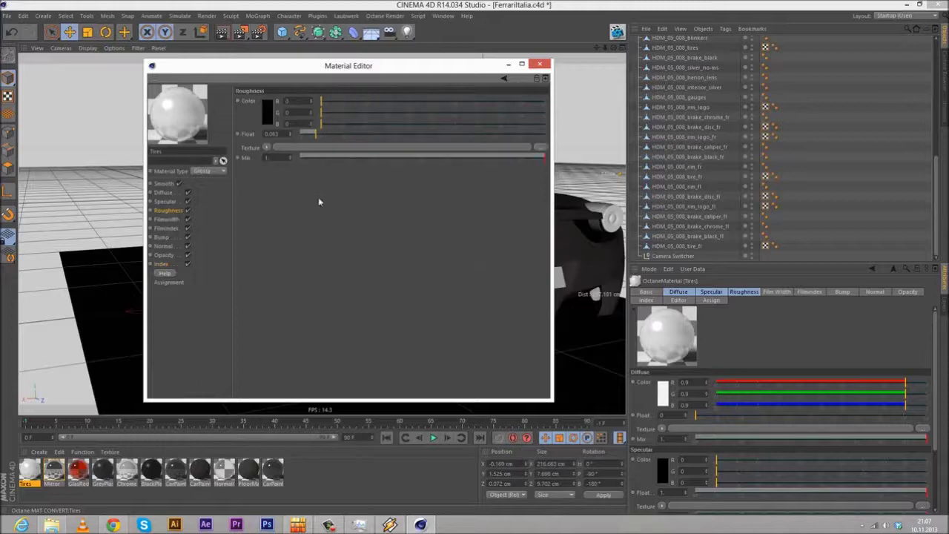
{"action": "left_click", "coordinate": [271, 133]}
{"action": "type", "text": "0.3"}
{"action": "key", "text": "Return"}
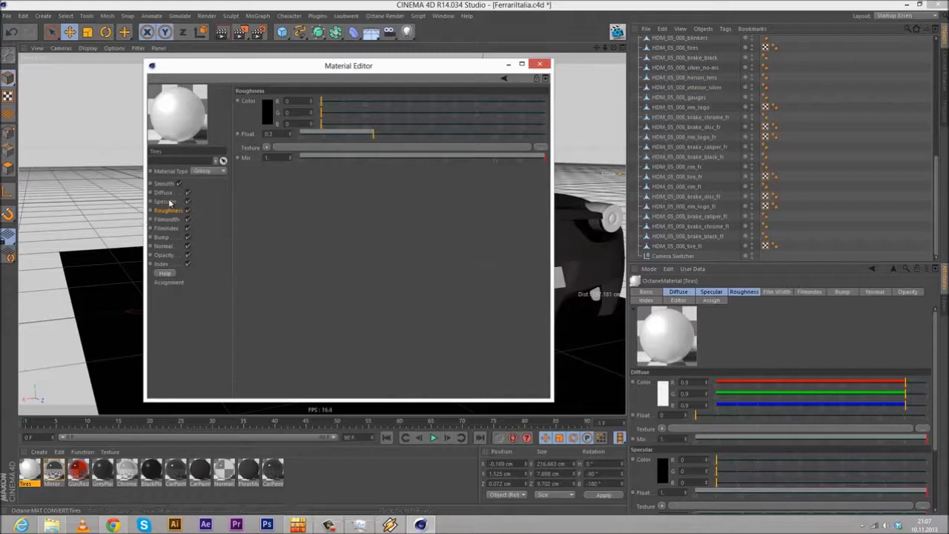
Step: Give the Tires material a dark grey specular color of about 0.053 in R, G and B
{"action": "left_click", "coordinate": [166, 202]}
{"action": "left_click", "coordinate": [265, 111]}
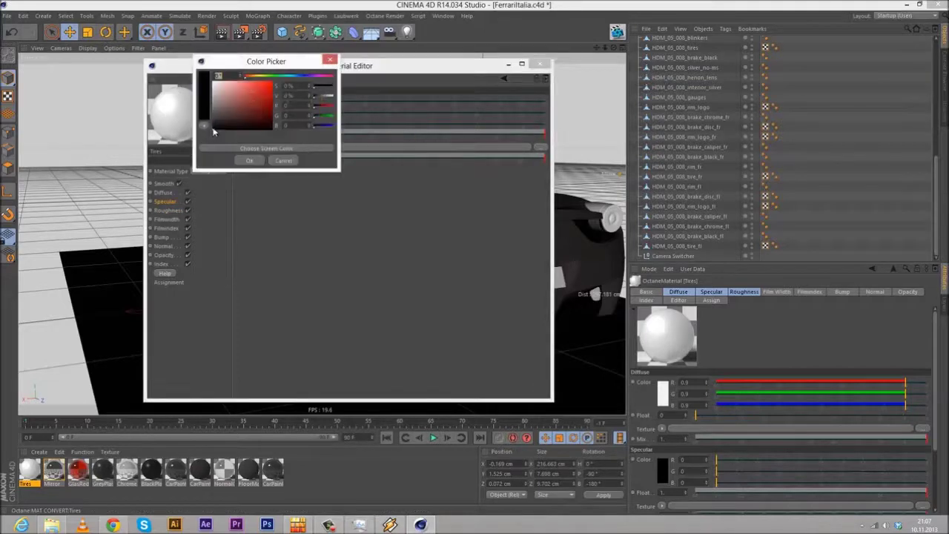
{"action": "left_click_drag", "start_coordinate": [189, 126], "coordinate": [185, 122]}
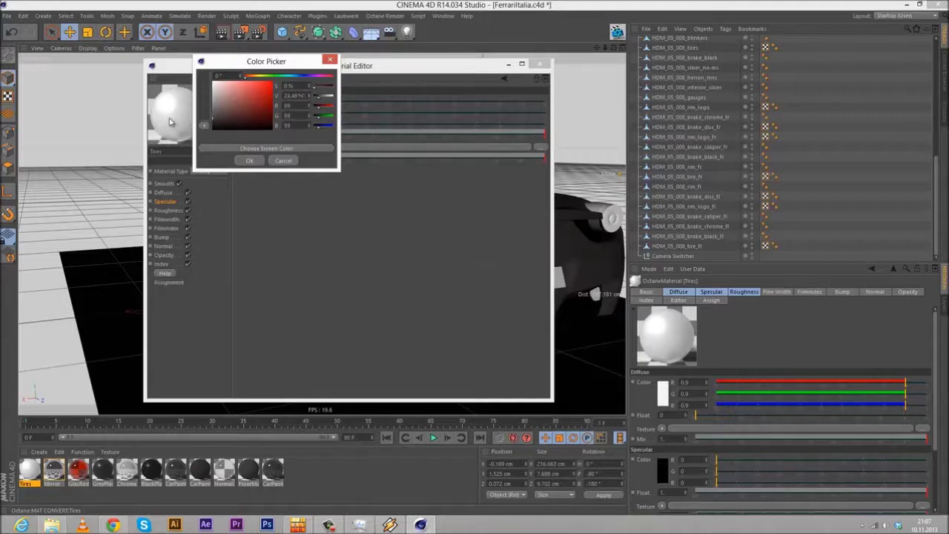
{"action": "left_click", "coordinate": [249, 161]}
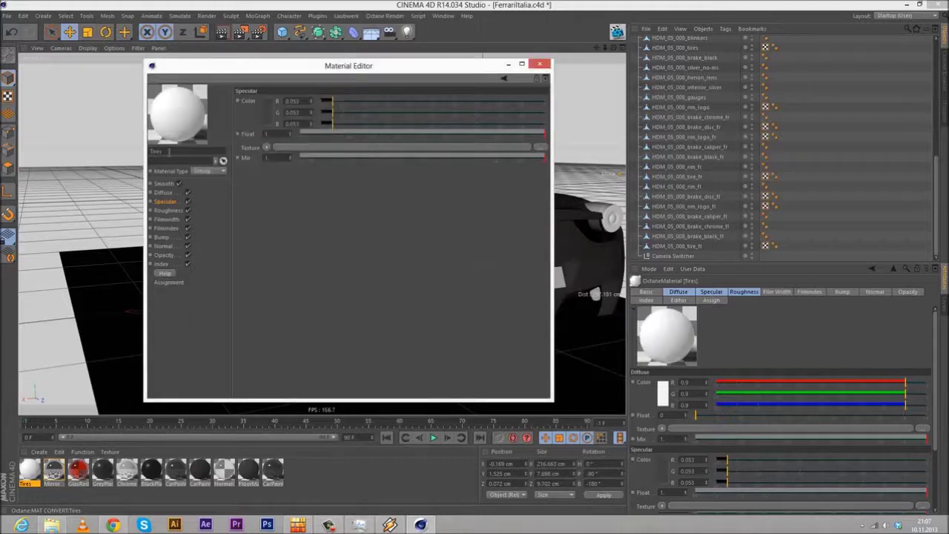
Step: Give the Tires material a near-black diffuse color of 0.018 in R, G and B, and close the material editor
{"action": "left_click", "coordinate": [163, 192]}
{"action": "left_click", "coordinate": [268, 112]}
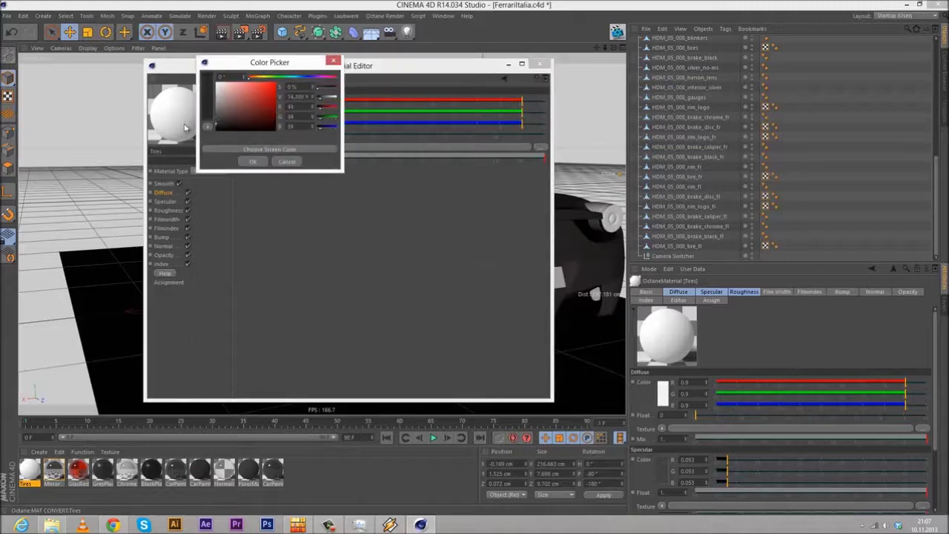
{"action": "left_click", "coordinate": [252, 162]}
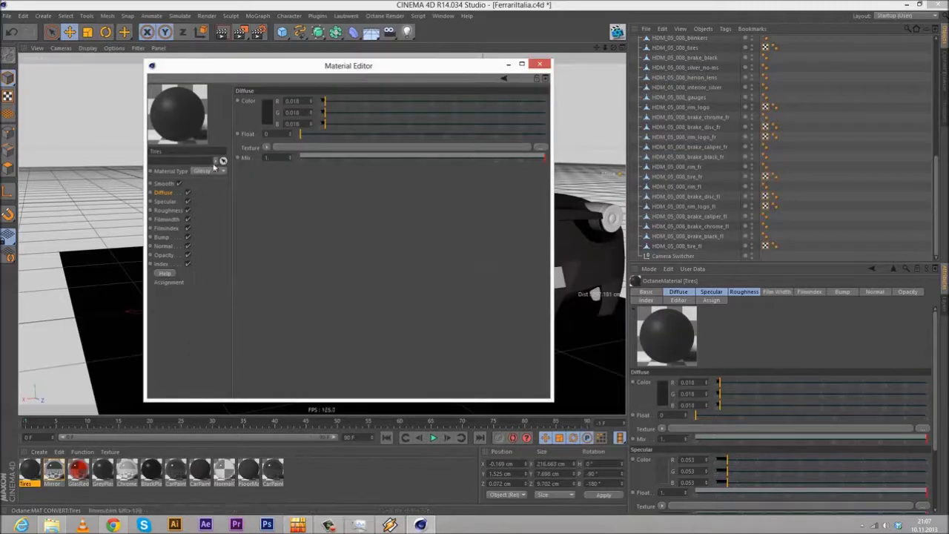
{"action": "left_click", "coordinate": [540, 65]}
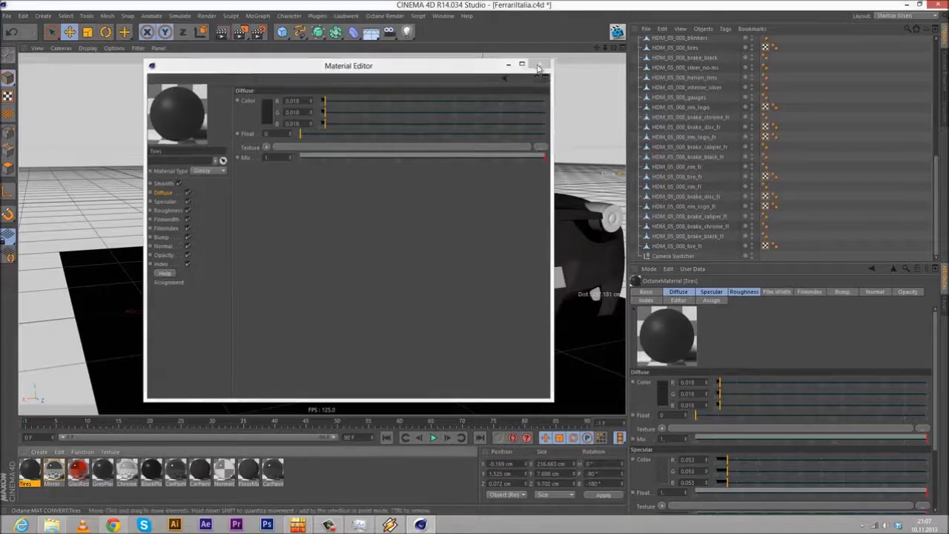
Step: Assign the Tires material to the HDM_05_008_tires and HDM_05_008_tire_fl objects
{"action": "left_click", "coordinate": [326, 274]}
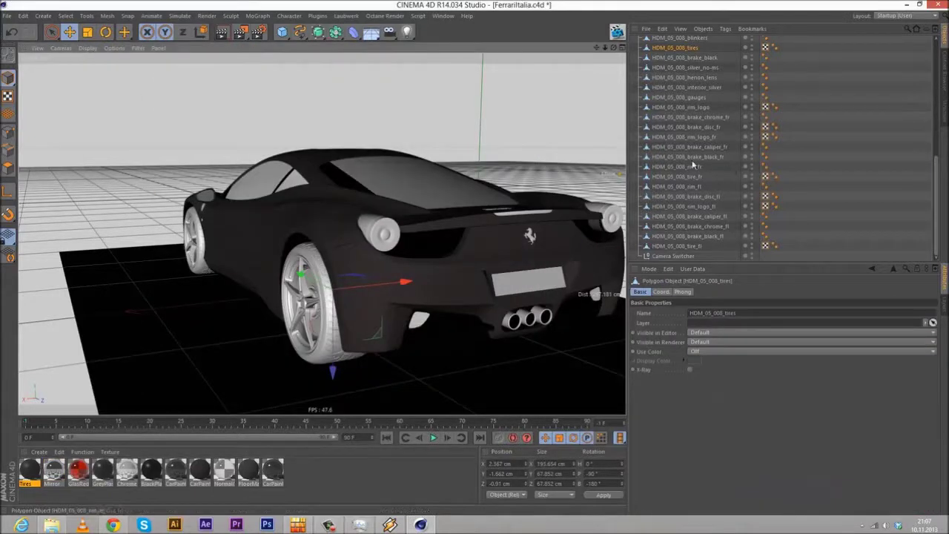
{"action": "left_click_drag", "start_coordinate": [28, 472], "coordinate": [686, 48]}
{"action": "left_click", "coordinate": [200, 244]}
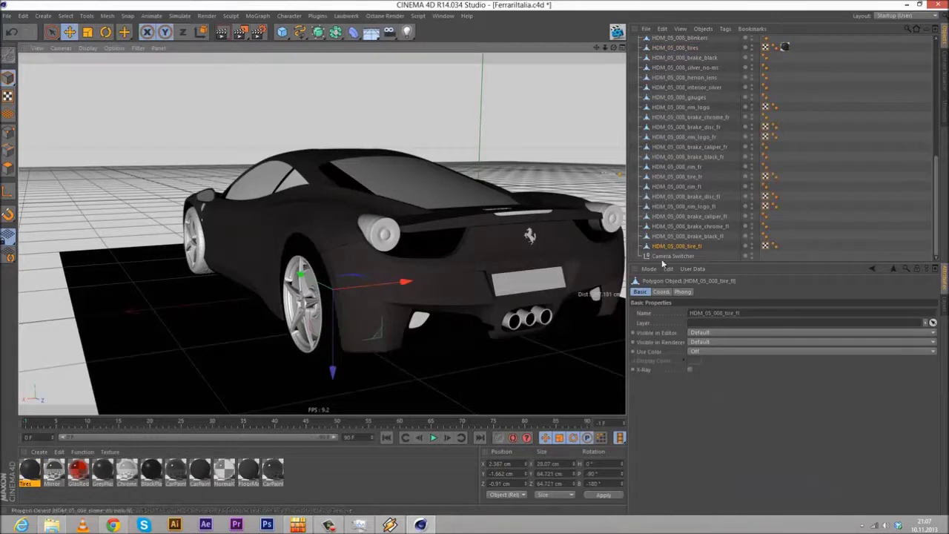
{"action": "left_click_drag", "start_coordinate": [324, 269], "coordinate": [689, 246]}
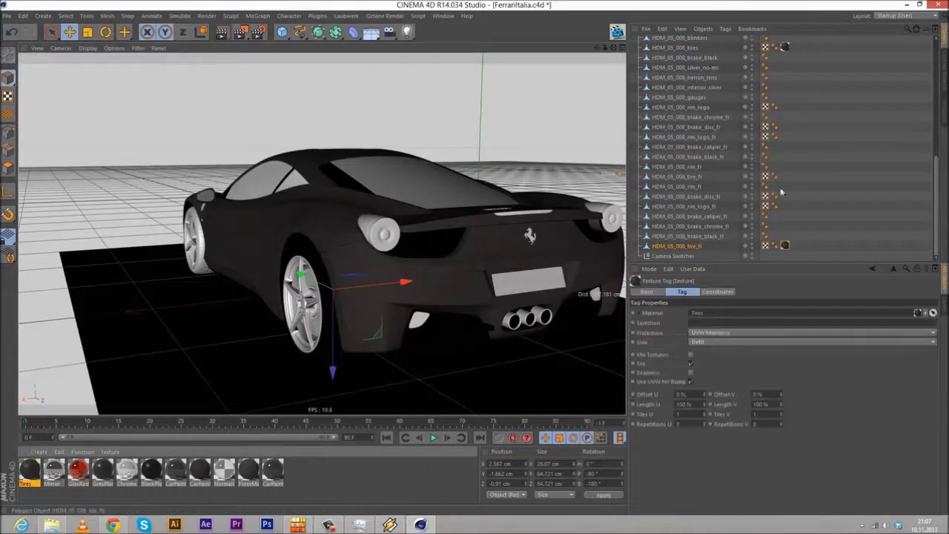
Step: Leave the camera view, find the remaining front tire, and assign the Tires material to HDM_05_008_tire_fr
{"action": "scroll", "coordinate": [799, 155], "scroll_direction": "up", "scroll_amount": 9}
{"action": "left_click", "coordinate": [756, 41]}
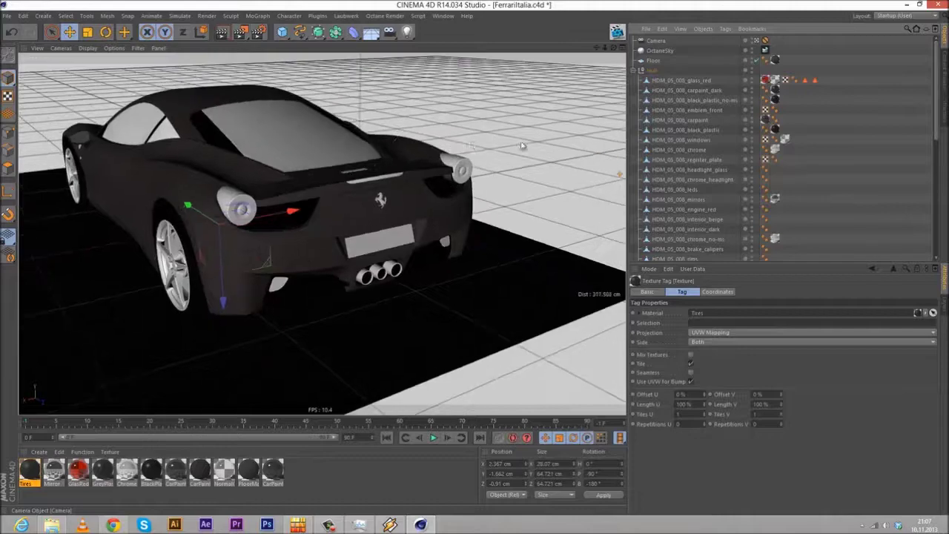
{"action": "middle_click_drag", "start_coordinate": [243, 169], "coordinate": [492, 309], "text": "alt"}
{"action": "scroll", "coordinate": [201, 221], "scroll_direction": "up", "scroll_amount": 5}
{"action": "scroll", "coordinate": [200, 218], "scroll_direction": "up", "scroll_amount": 6}
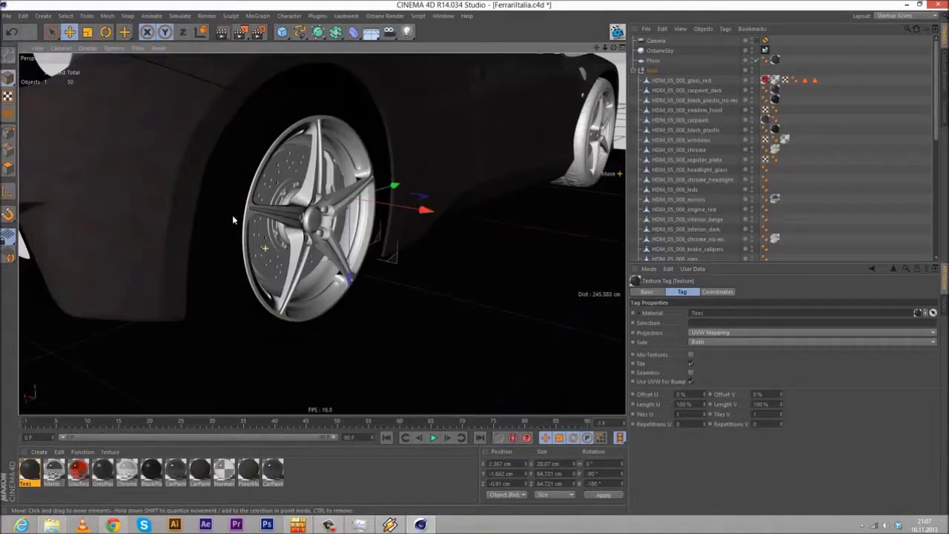
{"action": "left_click", "coordinate": [234, 209]}
{"action": "scroll", "coordinate": [808, 137], "scroll_direction": "down", "scroll_amount": 4}
{"action": "scroll", "coordinate": [808, 152], "scroll_direction": "down", "scroll_amount": 5}
{"action": "left_click_drag", "start_coordinate": [455, 180], "coordinate": [479, 186], "text": "alt"}
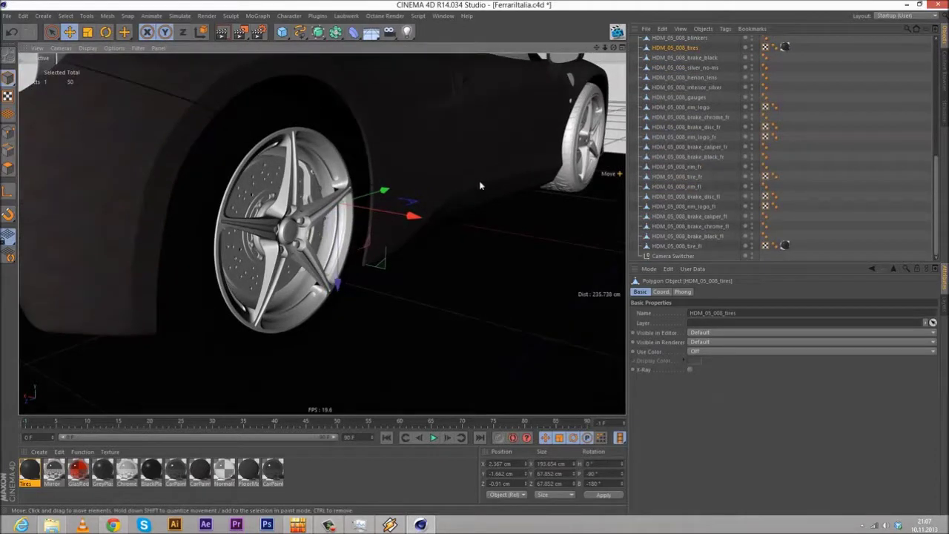
{"action": "left_click", "coordinate": [565, 160]}
{"action": "left_click", "coordinate": [784, 176]}
{"action": "left_click_drag", "start_coordinate": [445, 193], "coordinate": [370, 226], "text": "alt"}
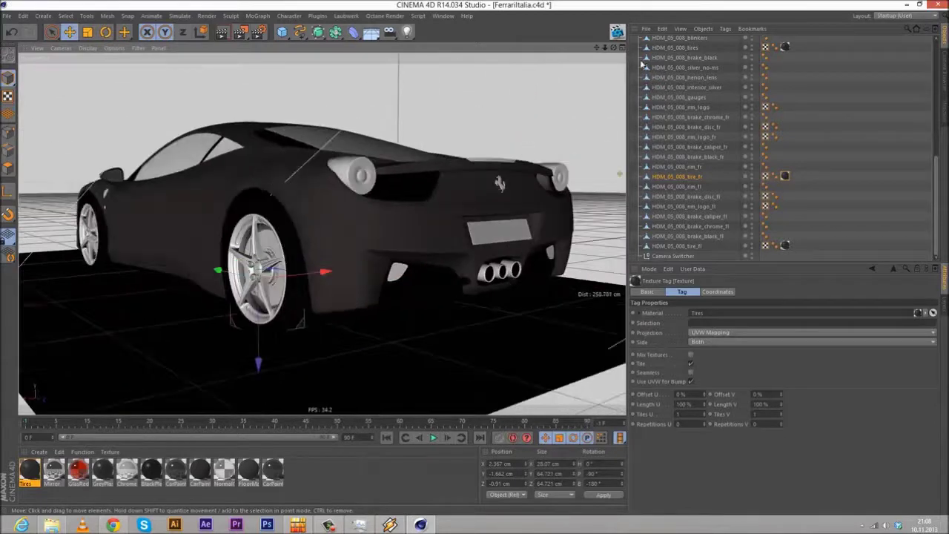
Step: Open the Octane render dialog and Live Viewer, arrange both windows clear of the wheel, and restart the live render
{"action": "left_click", "coordinate": [616, 32]}
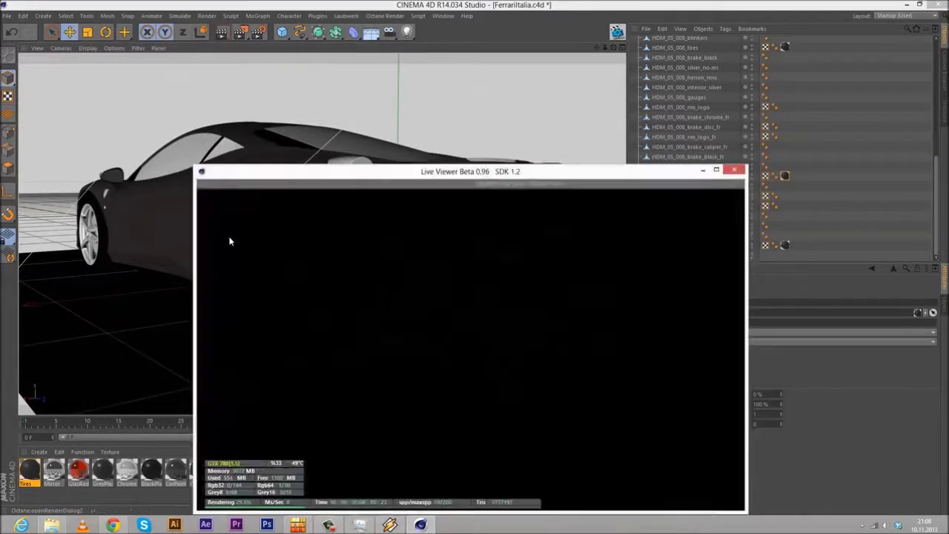
{"action": "left_click_drag", "start_coordinate": [311, 178], "coordinate": [511, 180]}
{"action": "left_click_drag", "start_coordinate": [294, 187], "coordinate": [721, 110]}
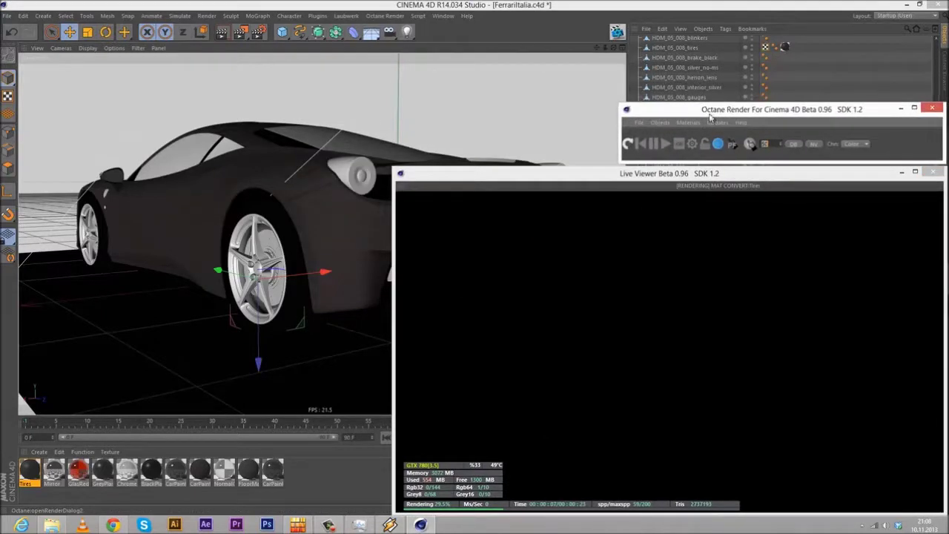
{"action": "left_click", "coordinate": [627, 146]}
{"action": "left_click_drag", "start_coordinate": [665, 111], "coordinate": [666, 114]}
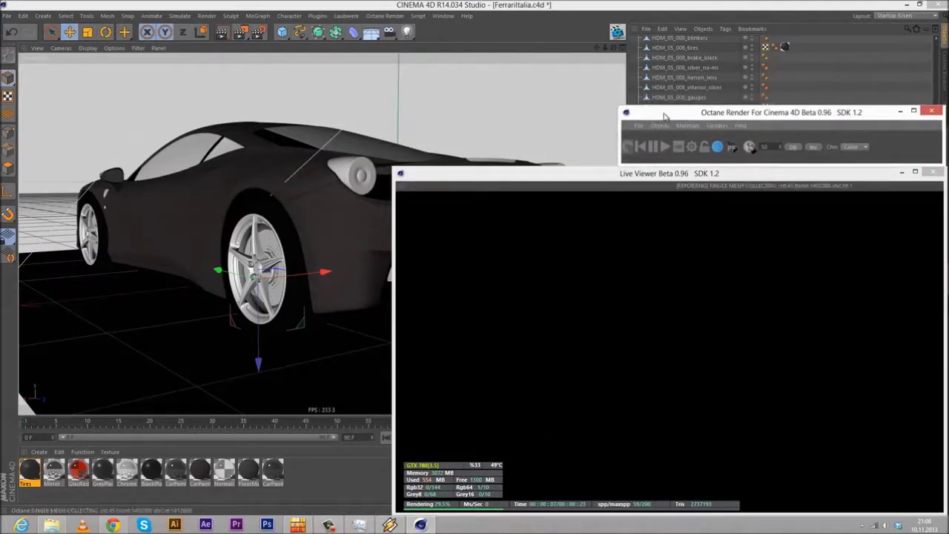
Step: Examine the tire and rim of the rear wheel up close in the live render
{"action": "left_click", "coordinate": [853, 44]}
{"action": "scroll", "coordinate": [853, 44], "scroll_direction": "up", "scroll_amount": 5}
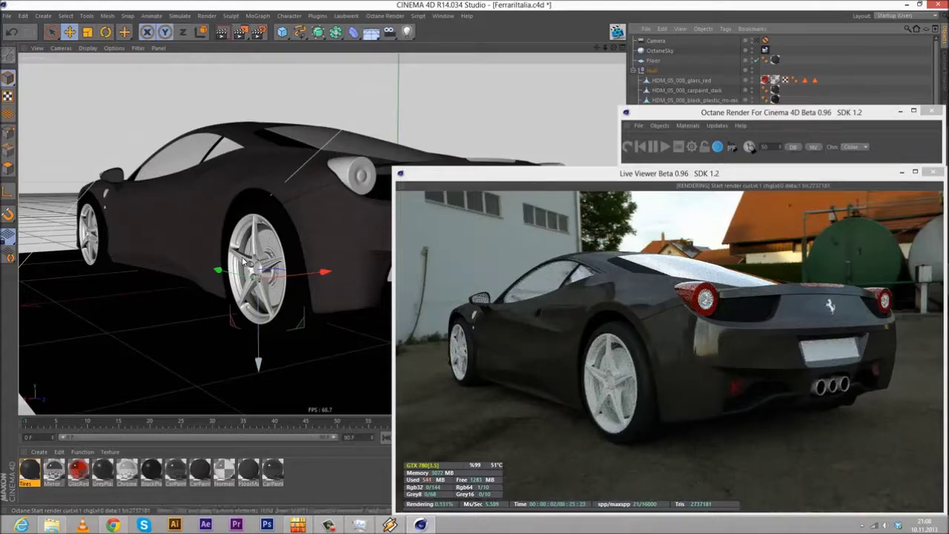
{"action": "scroll", "coordinate": [244, 261], "scroll_direction": "up", "scroll_amount": 1}
{"action": "scroll", "coordinate": [278, 252], "scroll_direction": "up", "scroll_amount": 1}
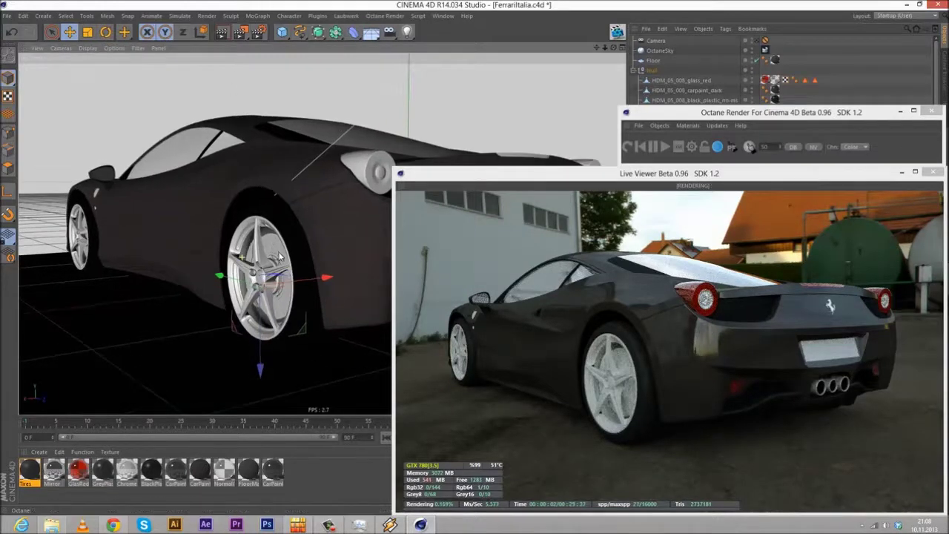
{"action": "scroll", "coordinate": [292, 262], "scroll_direction": "up", "scroll_amount": 2}
{"action": "scroll", "coordinate": [293, 265], "scroll_direction": "up", "scroll_amount": 5}
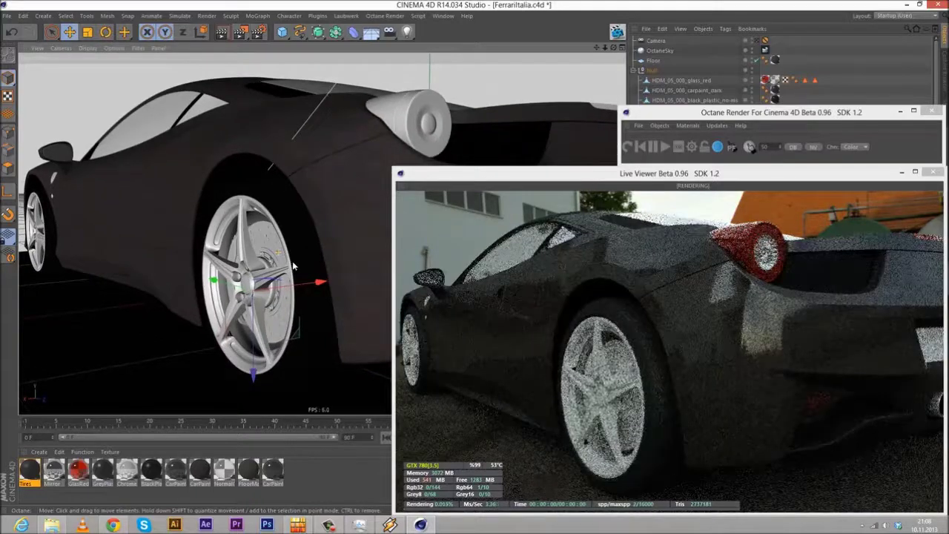
{"action": "scroll", "coordinate": [293, 266], "scroll_direction": "up", "scroll_amount": 5}
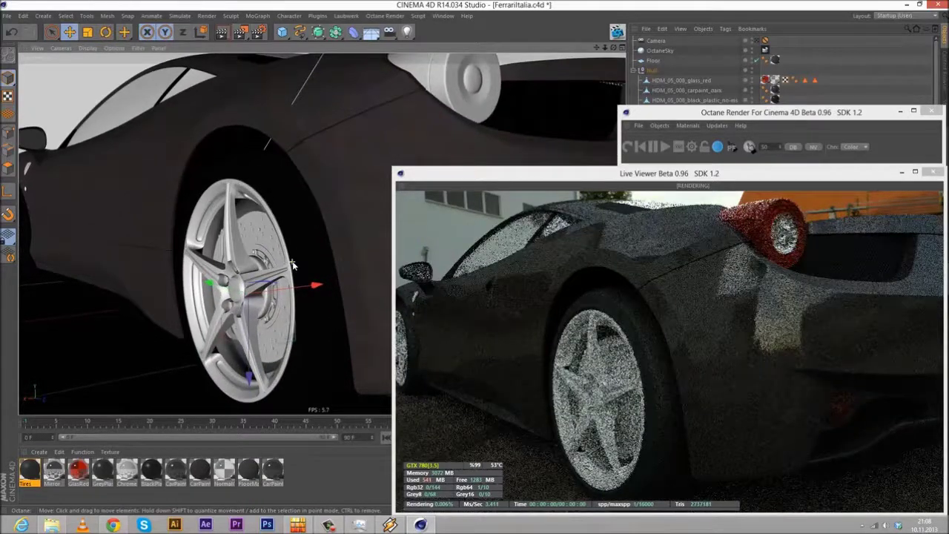
{"action": "scroll", "coordinate": [293, 266], "scroll_direction": "up", "scroll_amount": 4}
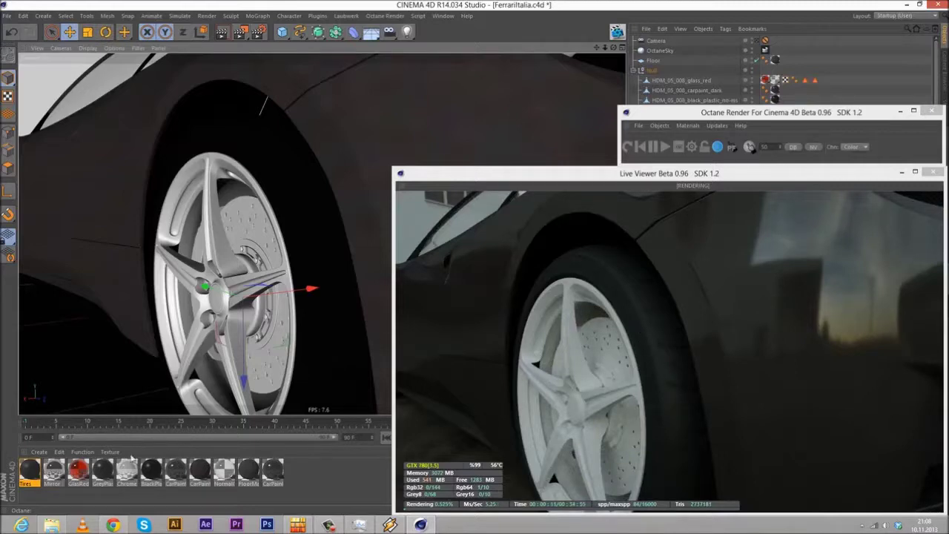
Step: Open the Tires material, pause the live render, and set the material's roughness float to 0.25
{"action": "left_click", "coordinate": [24, 473]}
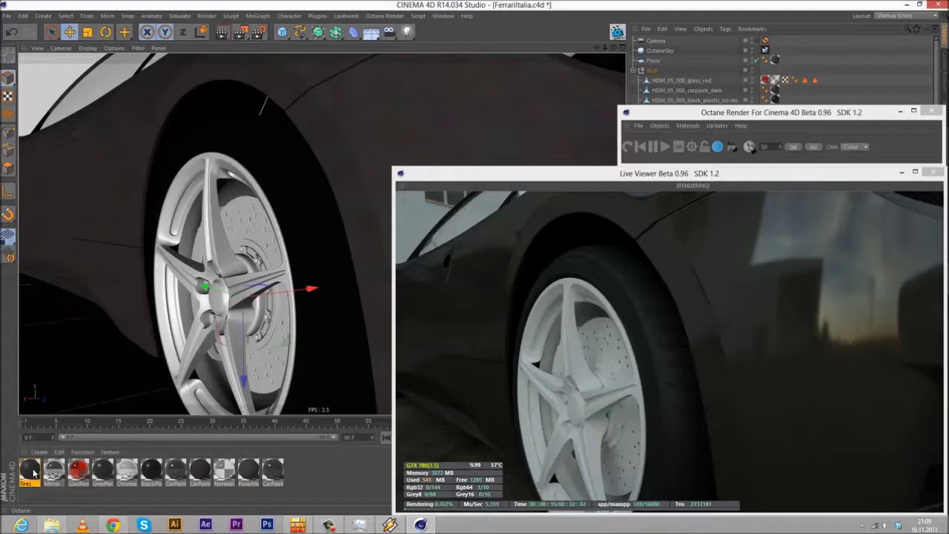
{"action": "double_click", "coordinate": [33, 472]}
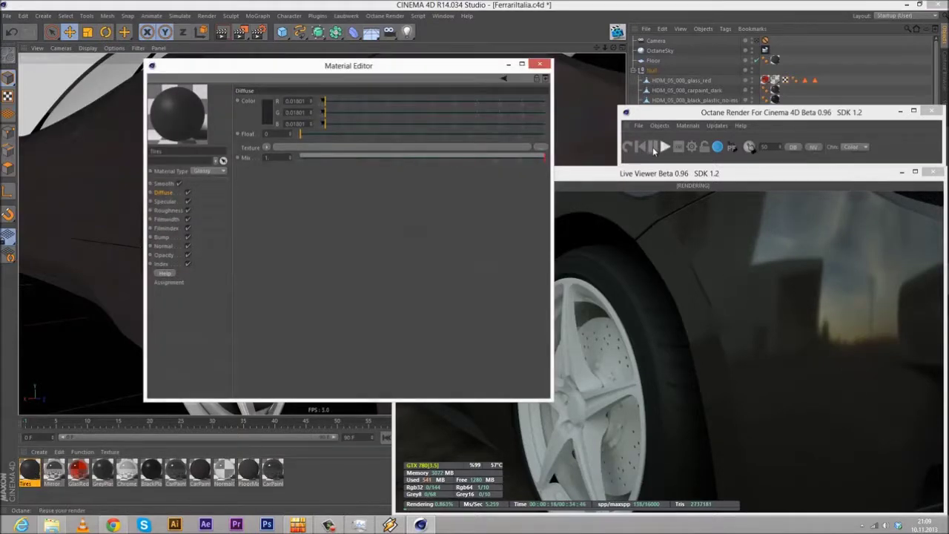
{"action": "left_click", "coordinate": [653, 146]}
{"action": "left_click", "coordinate": [167, 215]}
{"action": "left_click", "coordinate": [169, 211]}
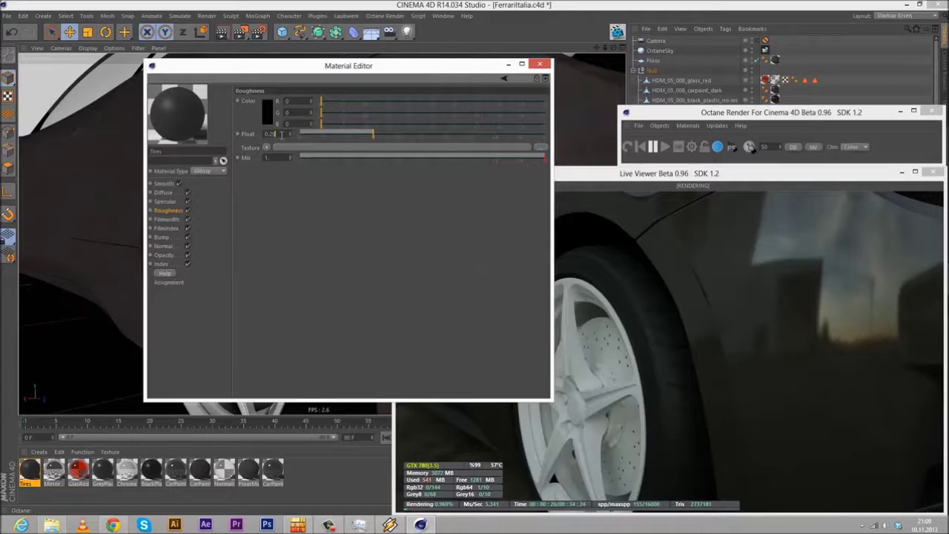
{"action": "type", "text": "5"}
{"action": "key", "text": "Return"}
Step: Set the Tires material's specular color to 64 in R, G and B
{"action": "left_click", "coordinate": [169, 201]}
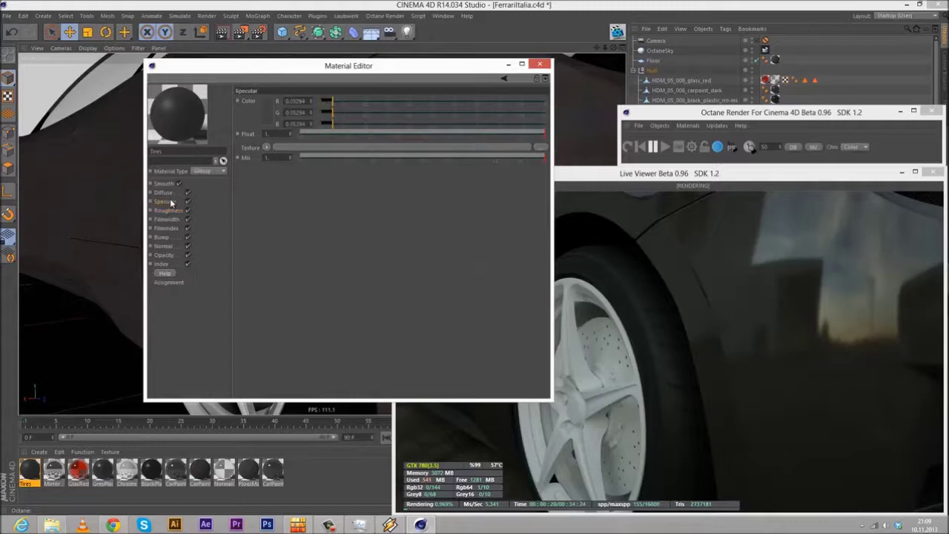
{"action": "left_click", "coordinate": [270, 112]}
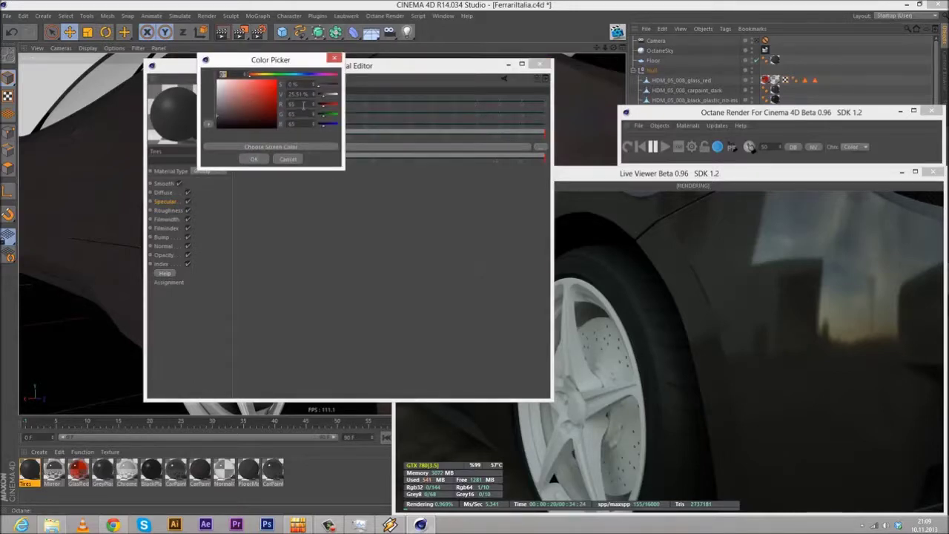
{"action": "type", "text": "64"}
{"action": "key", "text": "Return"}
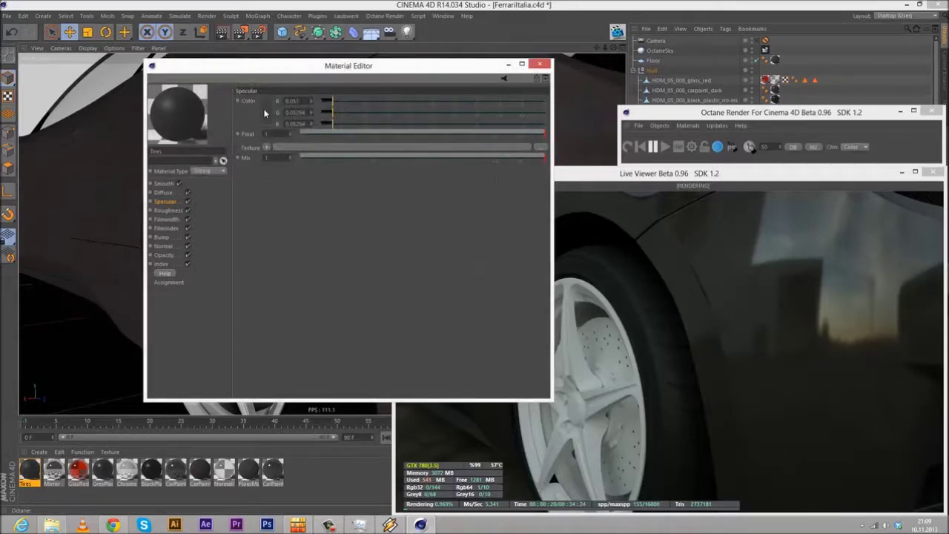
{"action": "left_click", "coordinate": [271, 113]}
{"action": "double_click", "coordinate": [295, 111]}
{"action": "type", "text": "64"}
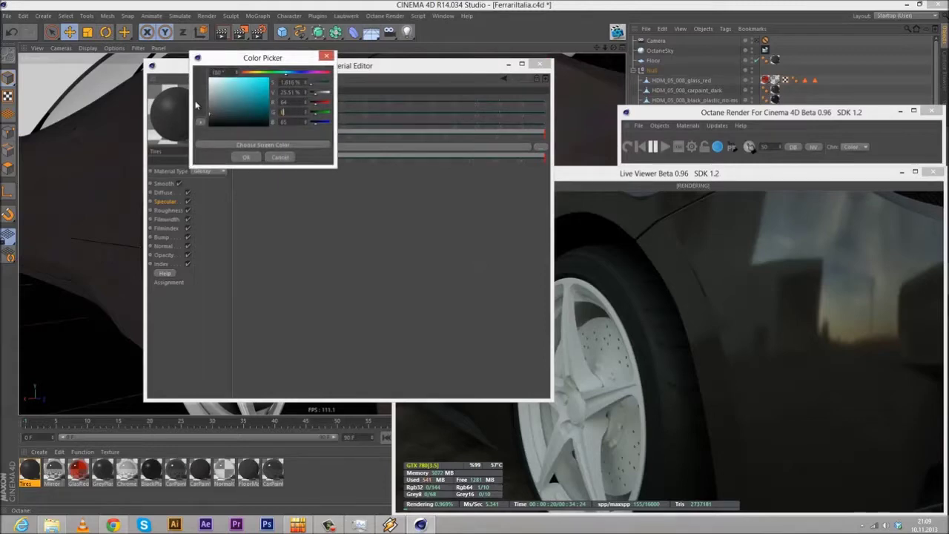
{"action": "key", "text": "Return"}
{"action": "left_click", "coordinate": [271, 120]}
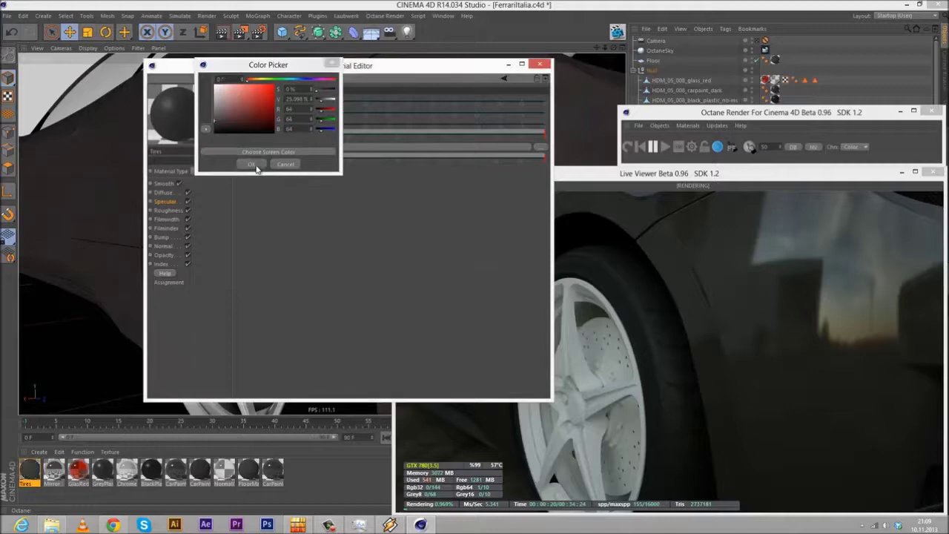
{"action": "left_click", "coordinate": [258, 164]}
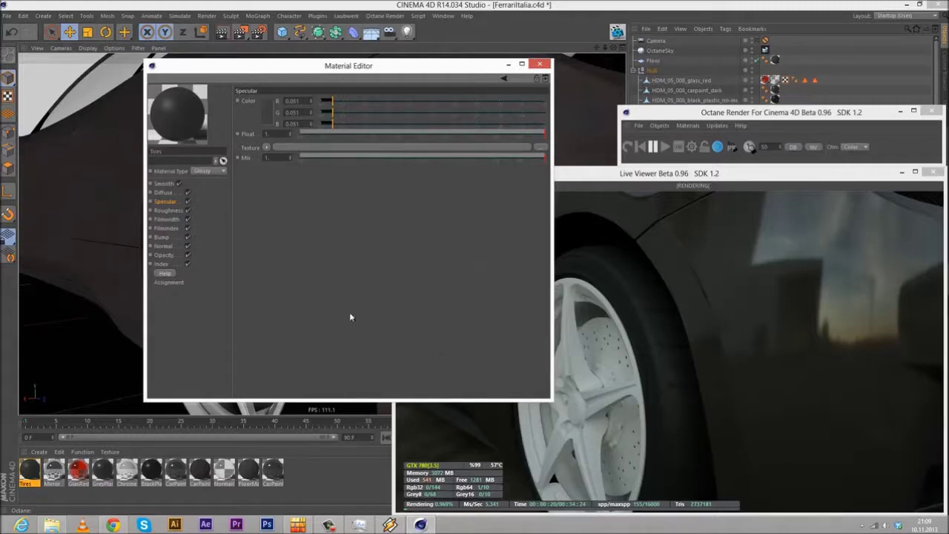
Step: Bring up the diffuse settings of the Tires material
{"action": "left_click", "coordinate": [165, 210]}
{"action": "left_click", "coordinate": [167, 203]}
{"action": "left_click", "coordinate": [164, 193]}
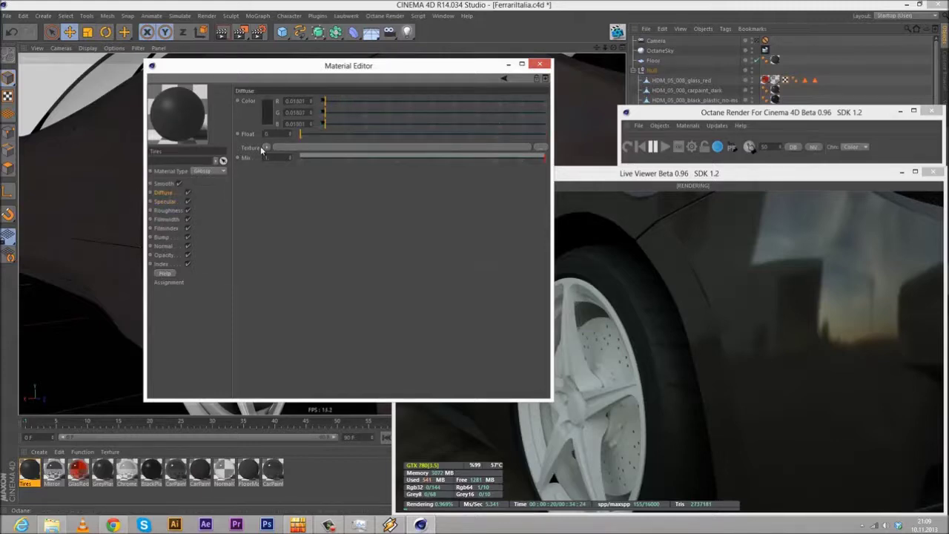
{"action": "left_click", "coordinate": [265, 148]}
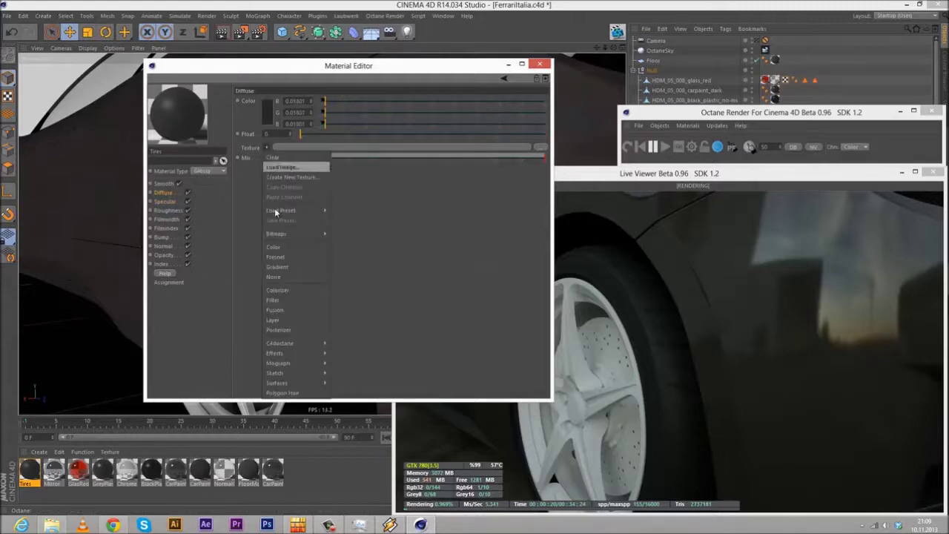
{"action": "left_click", "coordinate": [293, 168]}
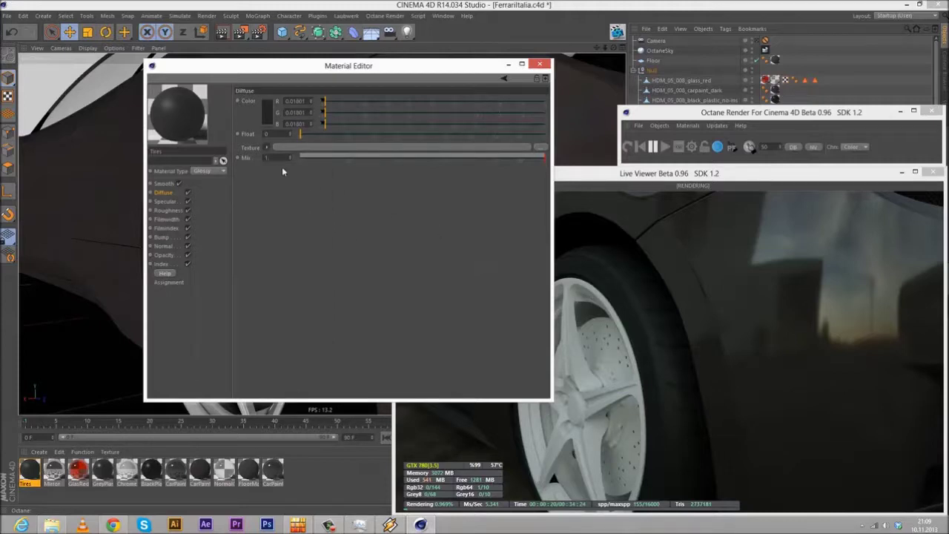
{"action": "left_click", "coordinate": [266, 148]}
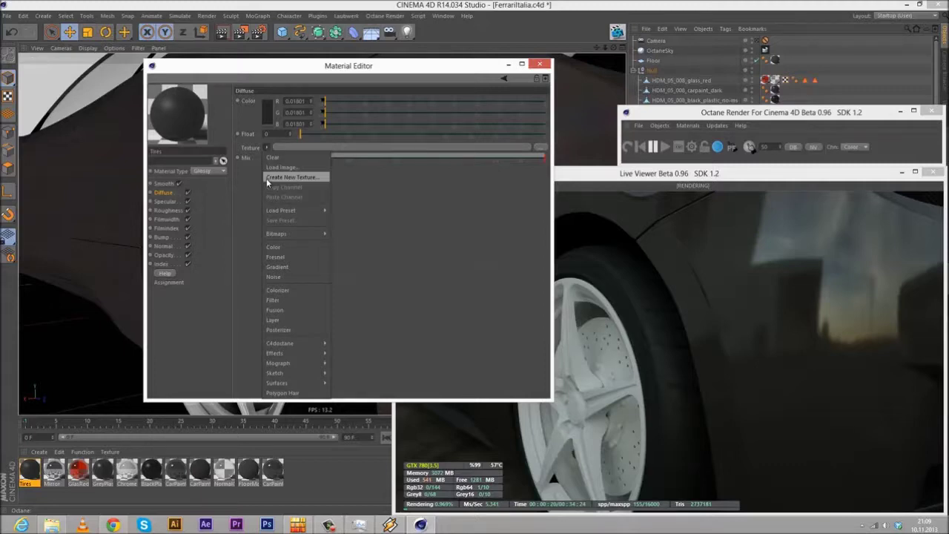
{"action": "left_click", "coordinate": [252, 151]}
Step: Add a C4doctane ImageTexture shader as the Tires material's diffuse texture and open its settings
{"action": "left_click", "coordinate": [264, 147]}
{"action": "mouse_move", "coordinate": [300, 348]}
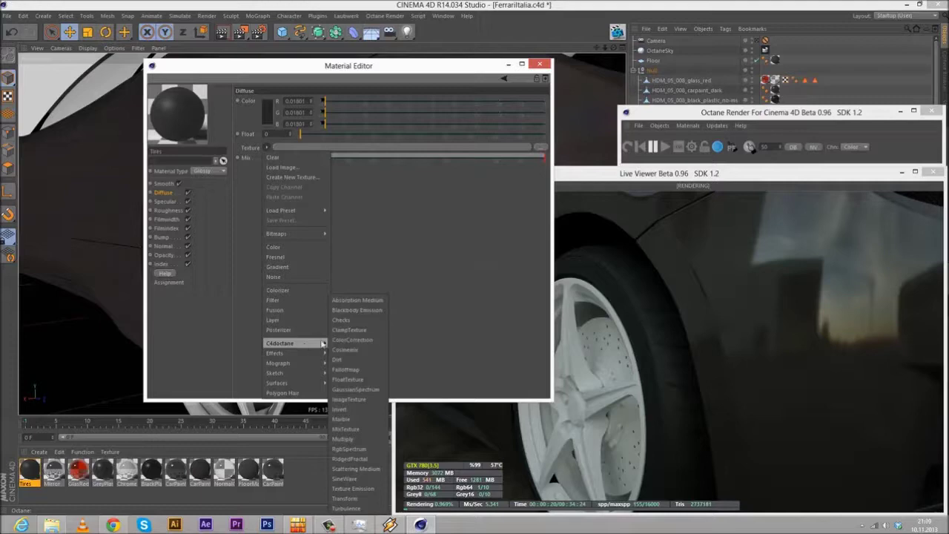
{"action": "left_click", "coordinate": [356, 403]}
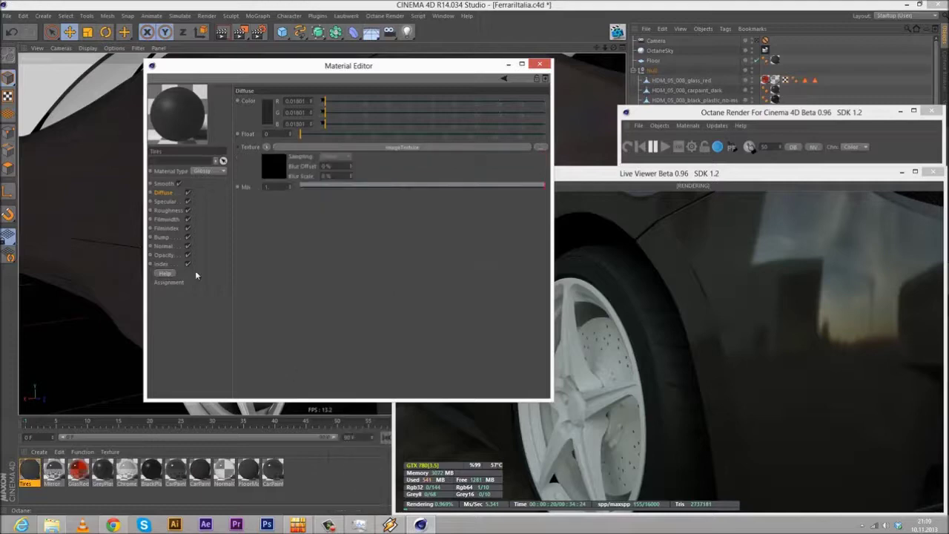
{"action": "left_click", "coordinate": [395, 148]}
Step: Load gummi_abrieb_inv.jpg from D:\Textures\Dirtshader\tex into the ImageTexture shader, without copying it to the project location
{"action": "left_click", "coordinate": [538, 150]}
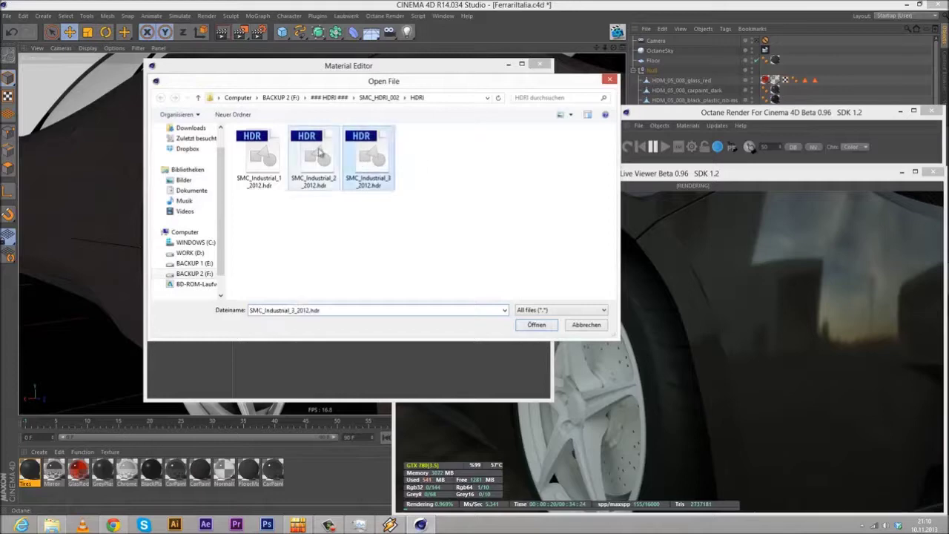
{"action": "left_click", "coordinate": [315, 156]}
{"action": "left_click", "coordinate": [190, 253]}
{"action": "scroll", "coordinate": [297, 230], "scroll_direction": "down", "scroll_amount": 5}
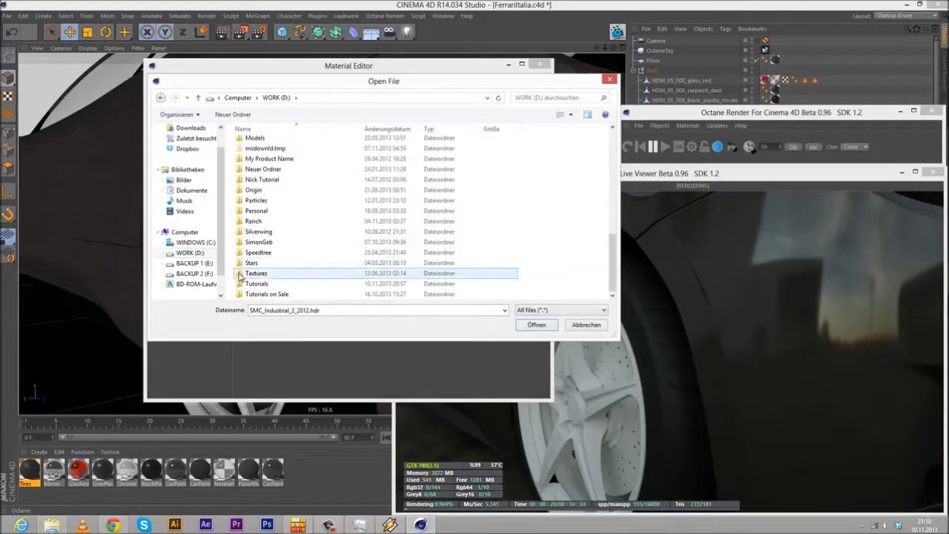
{"action": "double_click", "coordinate": [274, 274]}
{"action": "left_click", "coordinate": [279, 228]}
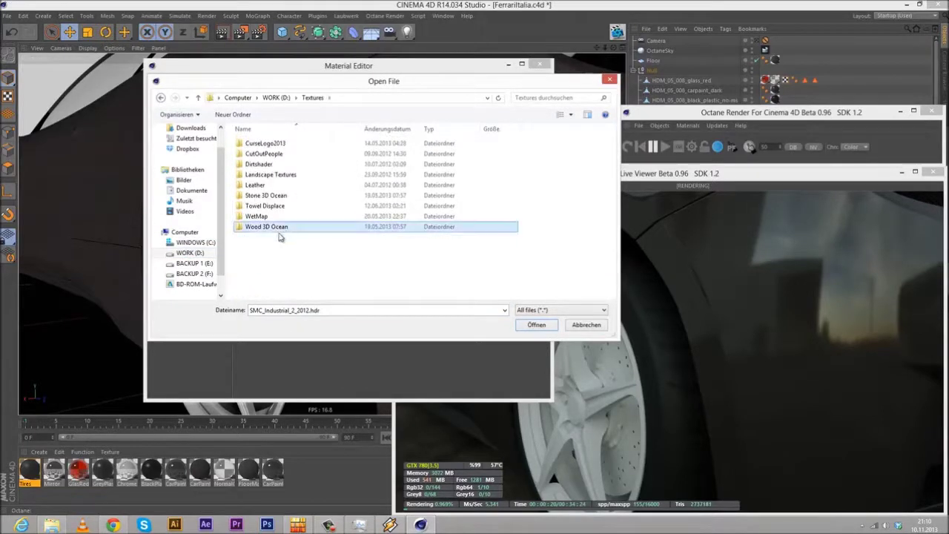
{"action": "left_click", "coordinate": [267, 216]}
{"action": "left_click", "coordinate": [272, 165]}
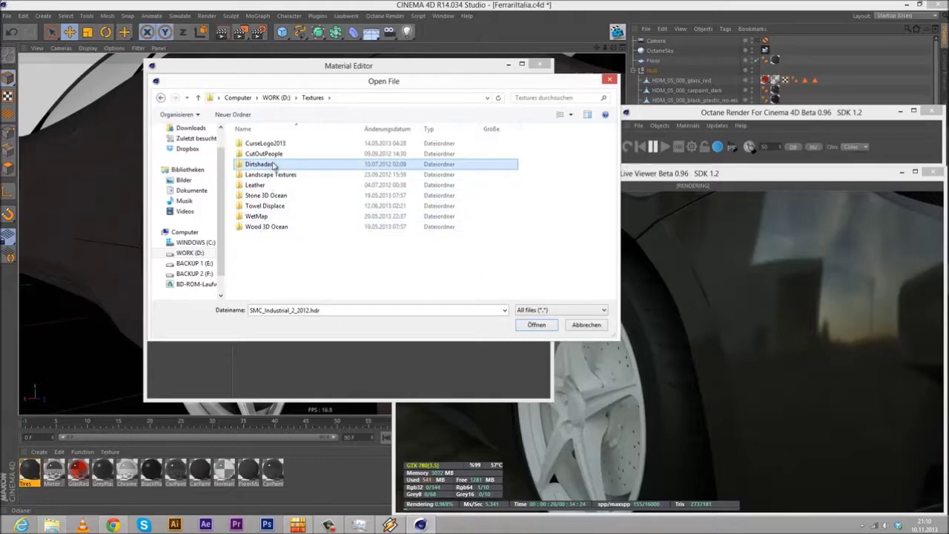
{"action": "double_click", "coordinate": [272, 164]}
{"action": "double_click", "coordinate": [261, 143]}
{"action": "left_click", "coordinate": [272, 159]}
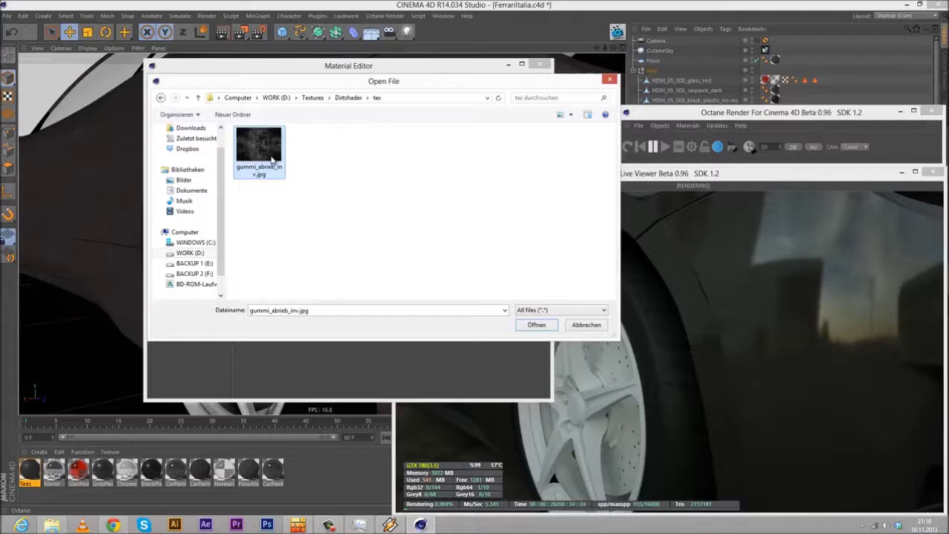
{"action": "double_click", "coordinate": [271, 159]}
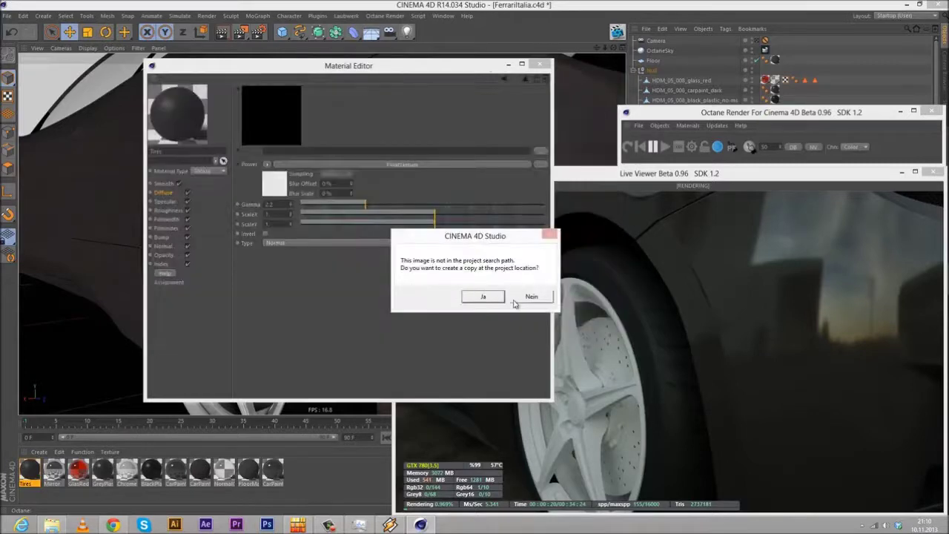
{"action": "left_click", "coordinate": [531, 297]}
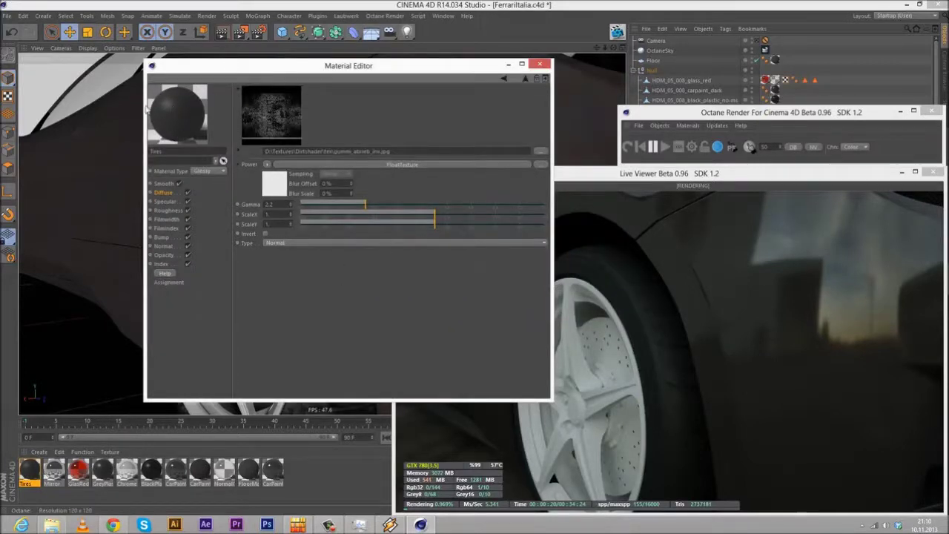
Step: Set the diffuse mix of the Tires material to about 0.302, check its image texture, and close the material editor
{"action": "left_click", "coordinate": [166, 192]}
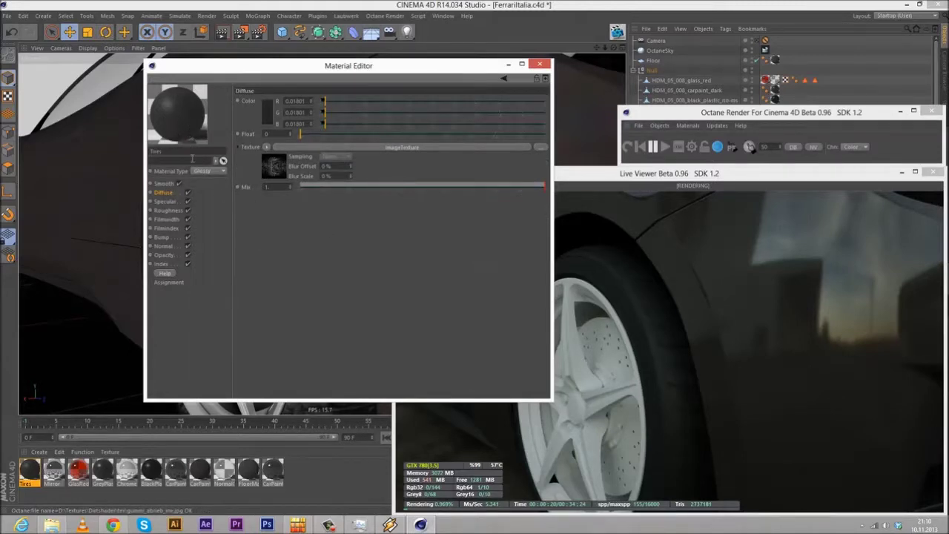
{"action": "right_click", "coordinate": [187, 120]}
{"action": "left_click", "coordinate": [336, 197]}
{"action": "left_click_drag", "start_coordinate": [330, 186], "coordinate": [373, 186]}
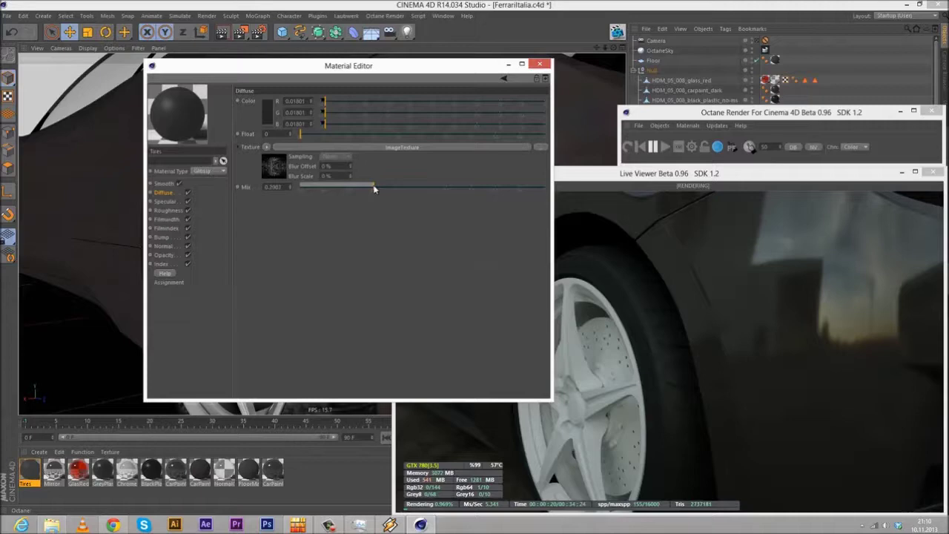
{"action": "left_click", "coordinate": [272, 169]}
{"action": "left_click", "coordinate": [503, 79]}
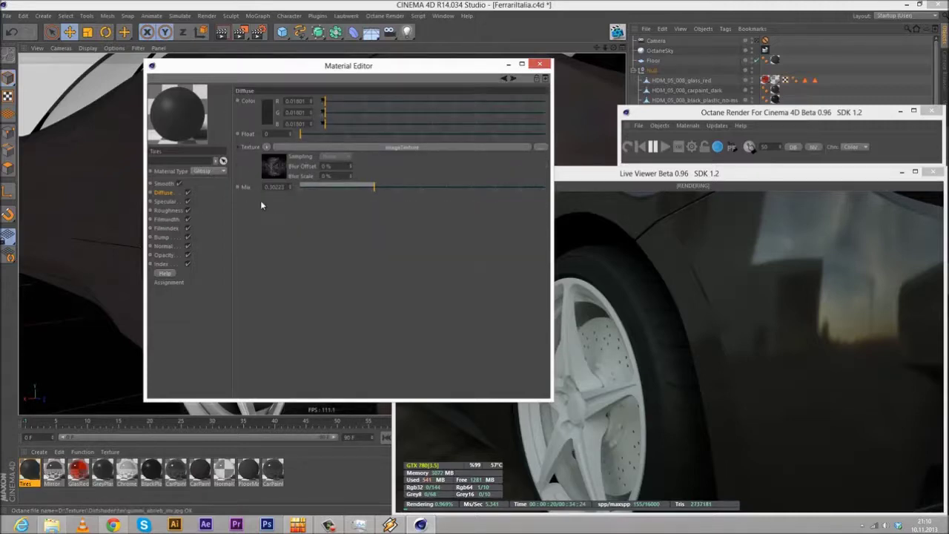
{"action": "left_click", "coordinate": [542, 66]}
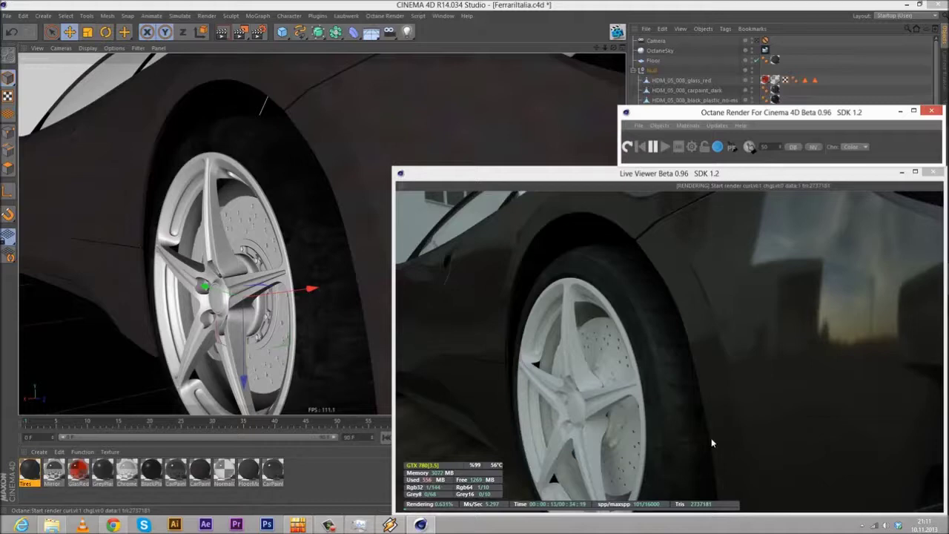
Step: Set the diffuse mix of the Tires material to 0.33 with the live render paused, and bring up its bump settings
{"action": "double_click", "coordinate": [30, 470]}
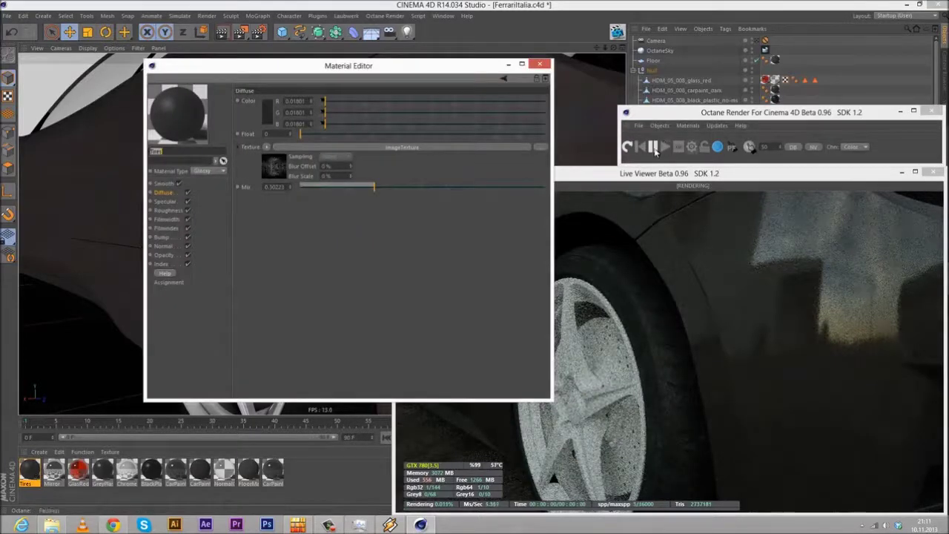
{"action": "left_click", "coordinate": [654, 147]}
{"action": "left_click", "coordinate": [271, 189]}
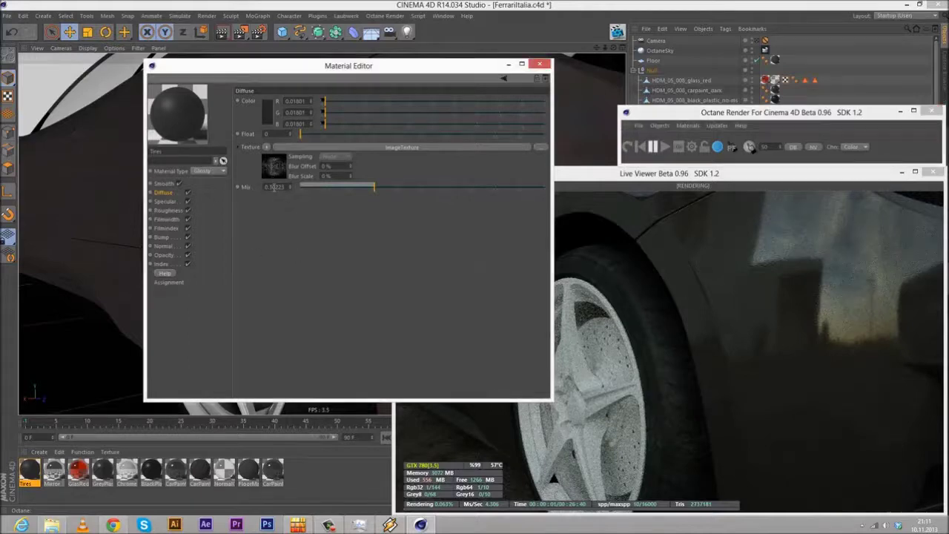
{"action": "double_click", "coordinate": [271, 187]}
{"action": "type", "text": "0.33"}
{"action": "key", "text": "Return"}
{"action": "left_click", "coordinate": [157, 237]}
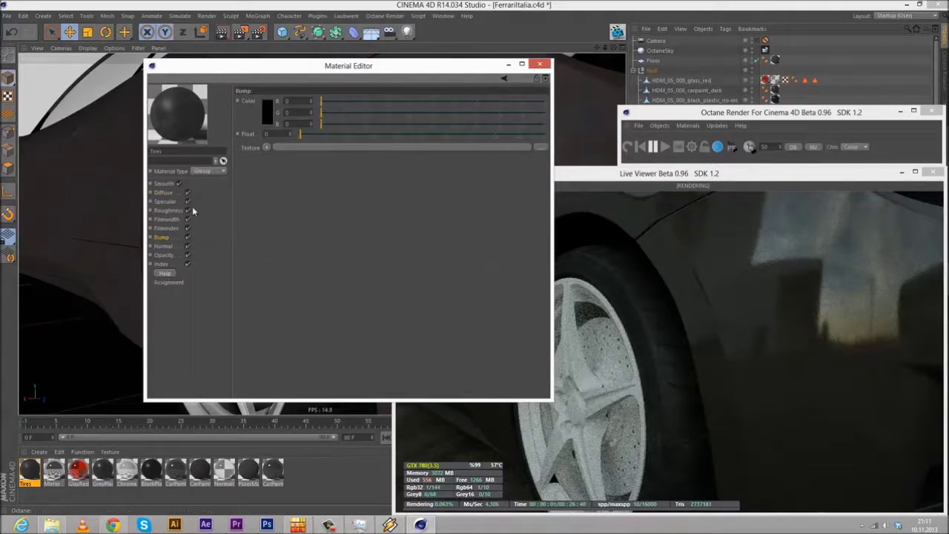
{"action": "left_click", "coordinate": [267, 148]}
{"action": "left_click", "coordinate": [285, 164]}
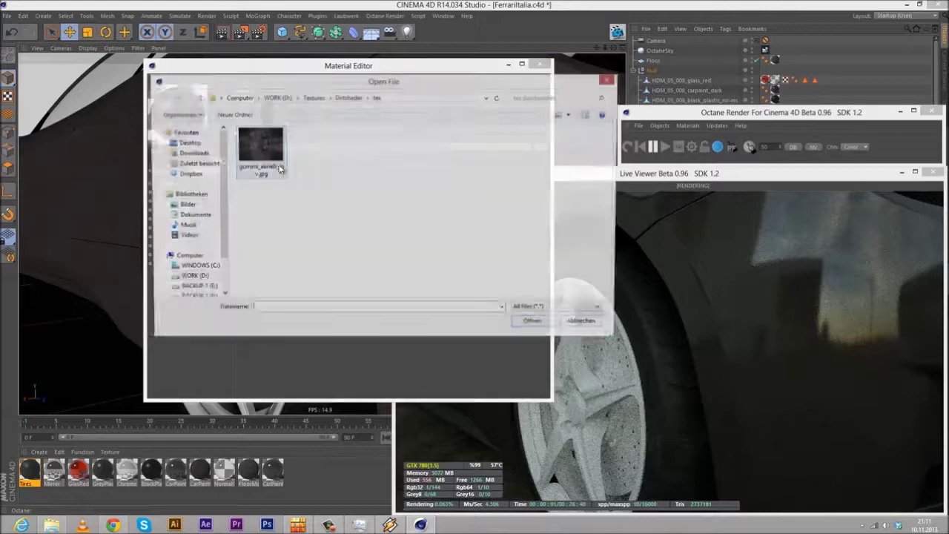
{"action": "double_click", "coordinate": [264, 144]}
Step: Add a C4doctane ImageTexture shader as the Tires material's bump texture and open its settings
{"action": "left_click", "coordinate": [267, 146]}
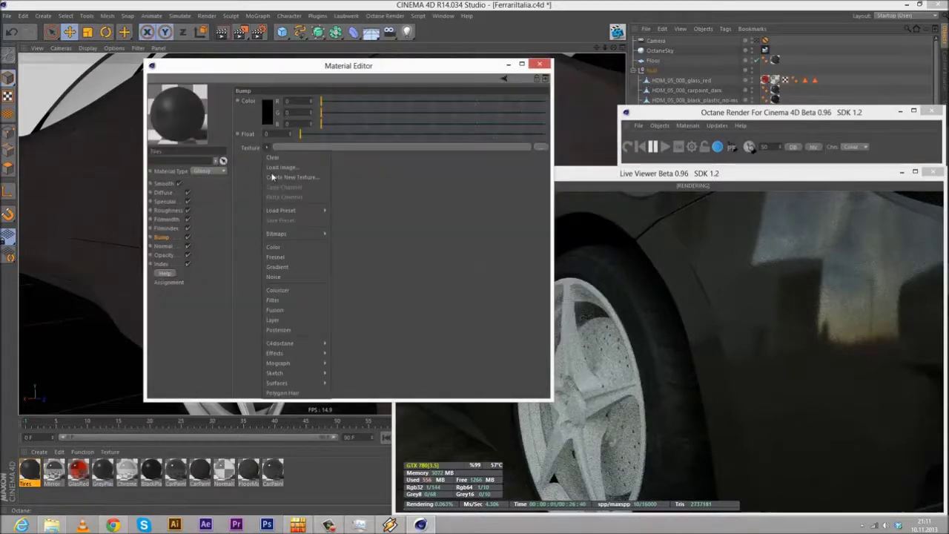
{"action": "mouse_move", "coordinate": [311, 343]}
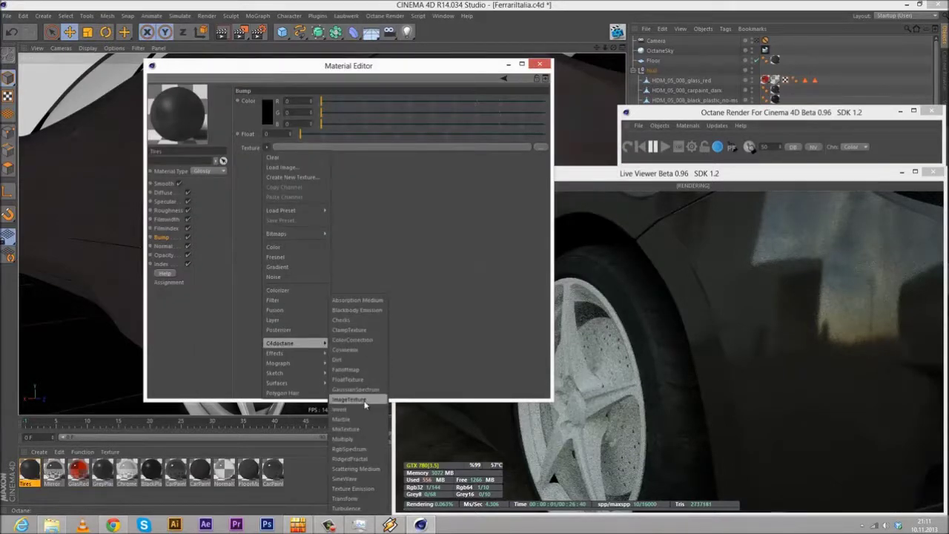
{"action": "left_click", "coordinate": [361, 409]}
{"action": "left_click", "coordinate": [391, 147]}
{"action": "left_click", "coordinate": [391, 147]}
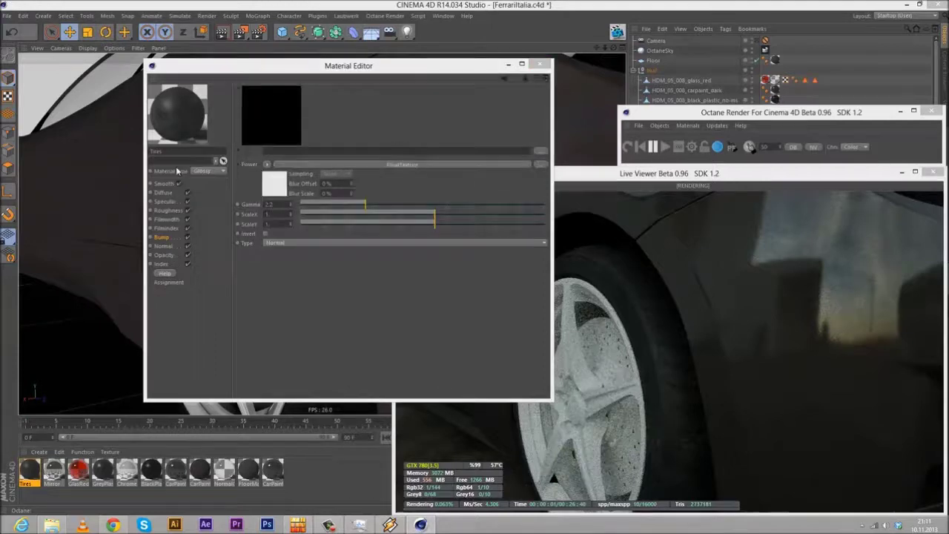
Step: Load HDM_05_008_tyre_sidewall.png from the tex folder of Ferrari Italia on the Desktop into the bump ImageTexture shader
{"action": "scroll", "coordinate": [193, 177], "scroll_direction": "up", "scroll_amount": 2}
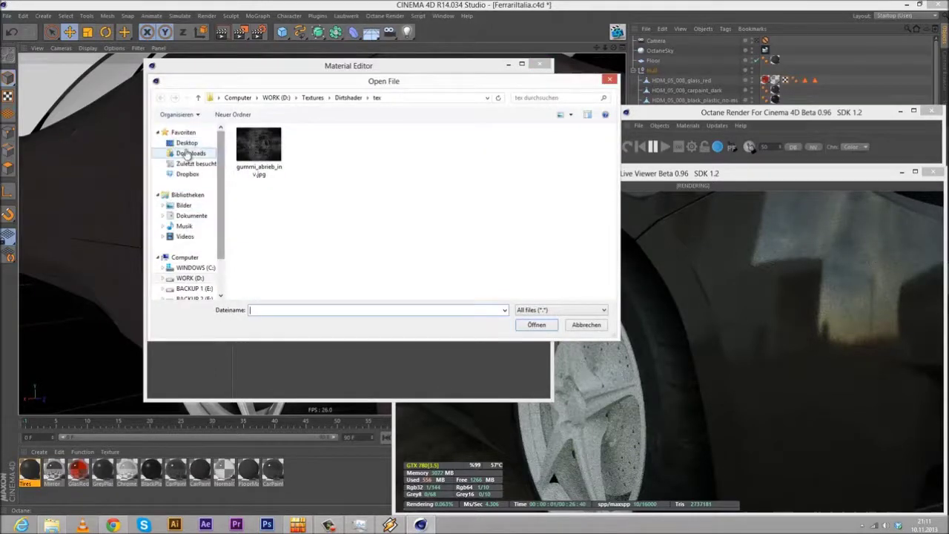
{"action": "left_click", "coordinate": [187, 143]}
{"action": "scroll", "coordinate": [274, 208], "scroll_direction": "down", "scroll_amount": 2}
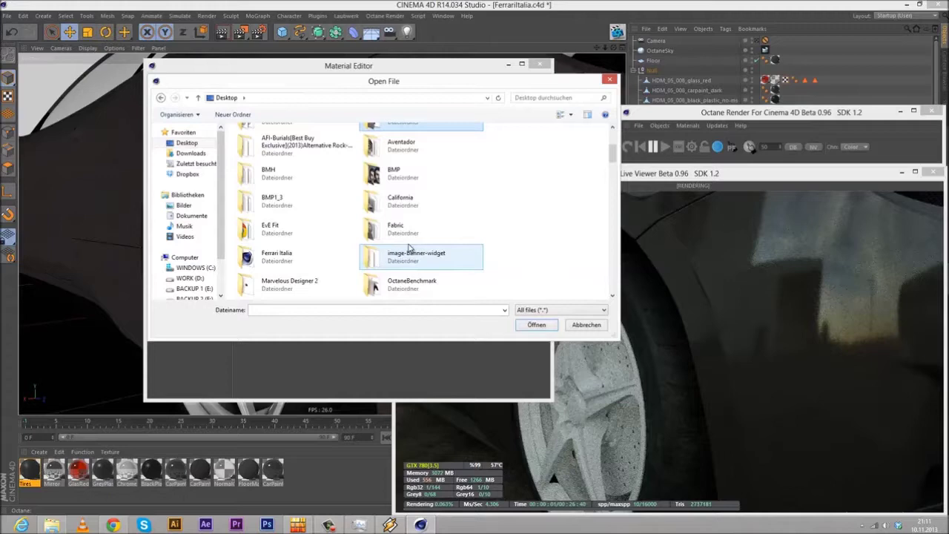
{"action": "left_click", "coordinate": [409, 232]}
{"action": "double_click", "coordinate": [267, 259]}
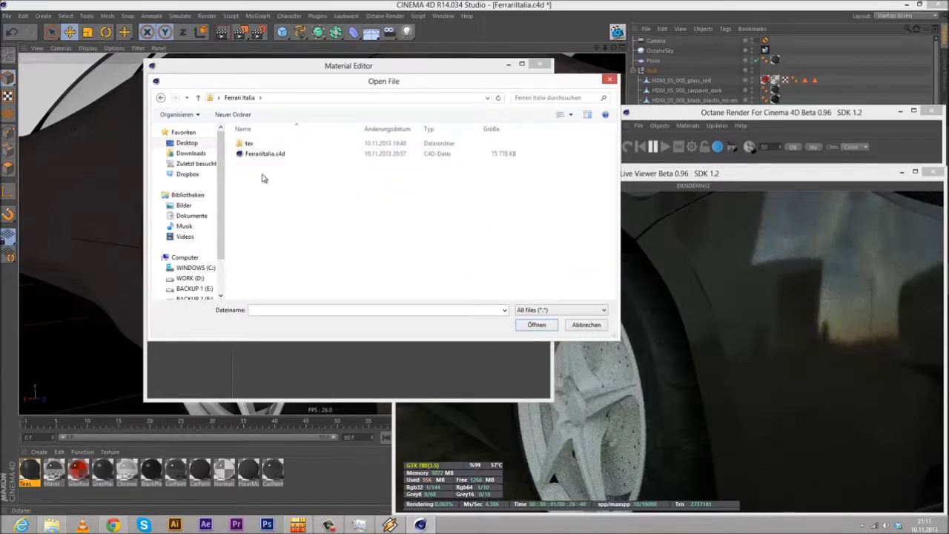
{"action": "double_click", "coordinate": [252, 147]}
{"action": "left_click", "coordinate": [256, 164]}
{"action": "left_click", "coordinate": [299, 231]}
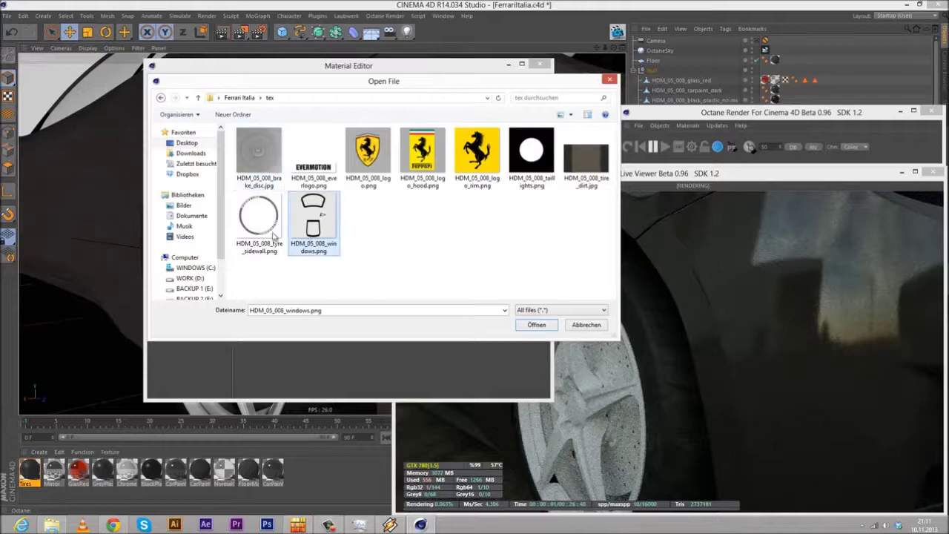
{"action": "left_click", "coordinate": [268, 237]}
{"action": "left_click", "coordinate": [488, 314]}
{"action": "key", "text": "Return"}
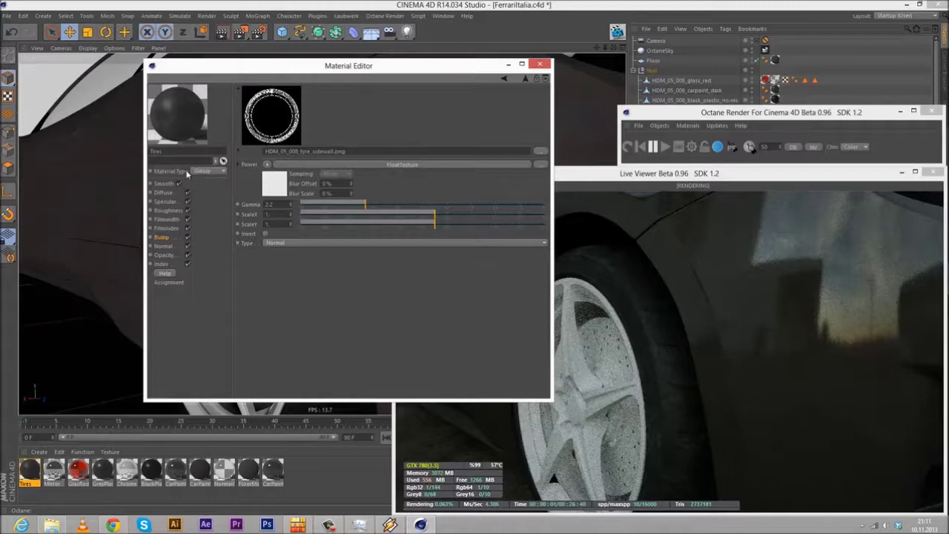
Step: Restart the live render with the new bump texture and close the material editor
{"action": "left_click", "coordinate": [165, 239]}
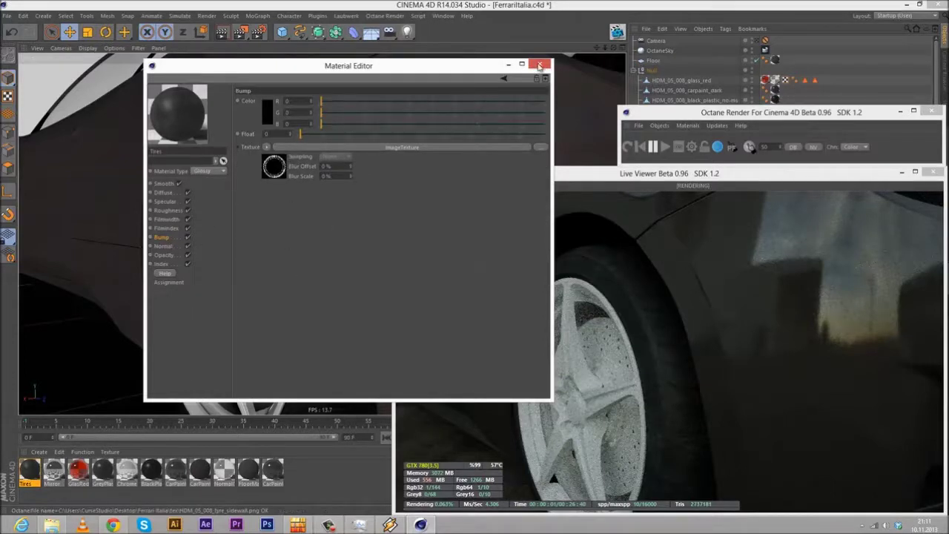
{"action": "left_click", "coordinate": [660, 145]}
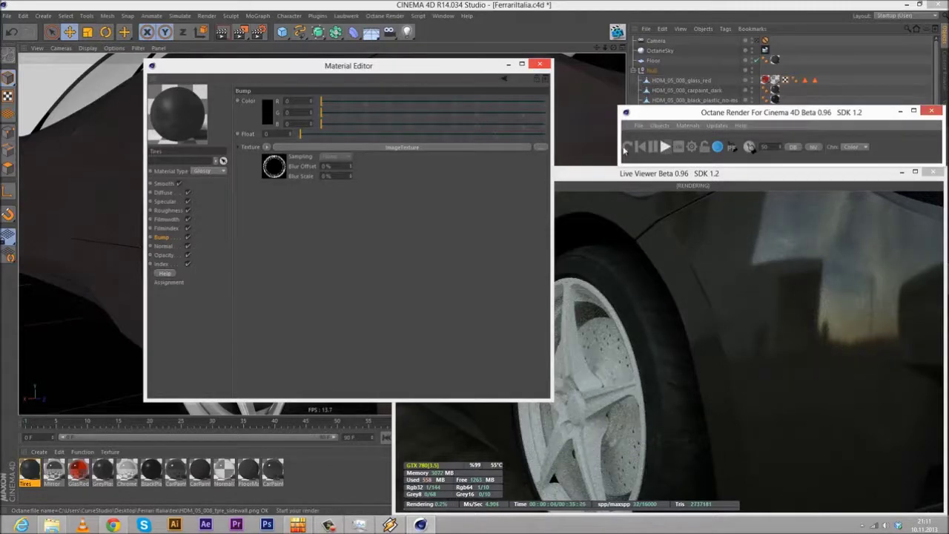
{"action": "left_click", "coordinate": [626, 147]}
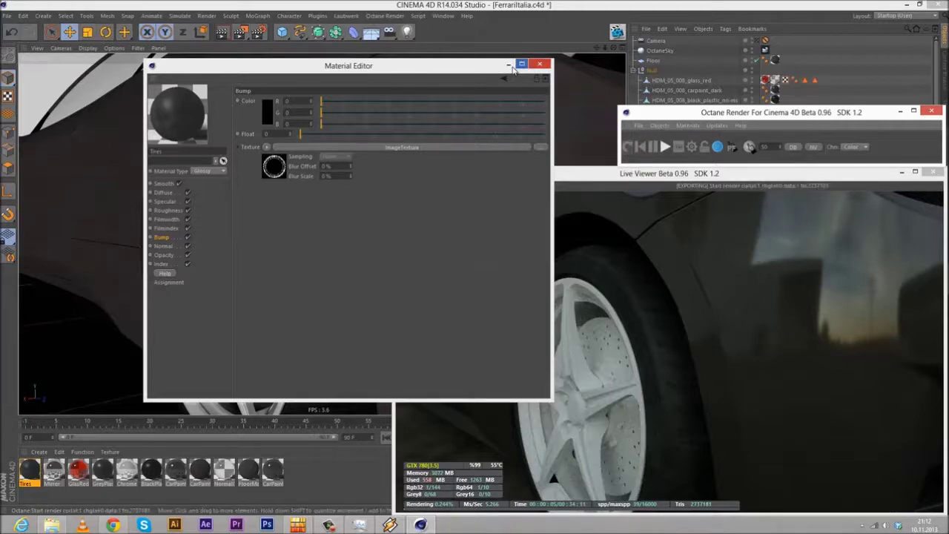
{"action": "left_click", "coordinate": [539, 64]}
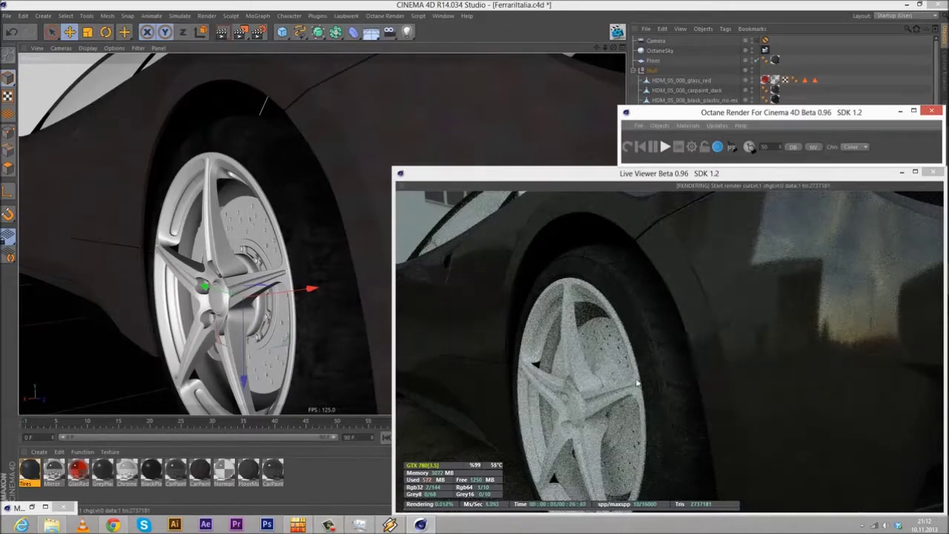
Step: Examine the tire's sidewall and tread in the live render from several angles and distances
{"action": "left_click", "coordinate": [276, 221]}
{"action": "scroll", "coordinate": [277, 221], "scroll_direction": "up", "scroll_amount": 1}
{"action": "left_click_drag", "start_coordinate": [275, 220], "coordinate": [205, 157], "text": "alt"}
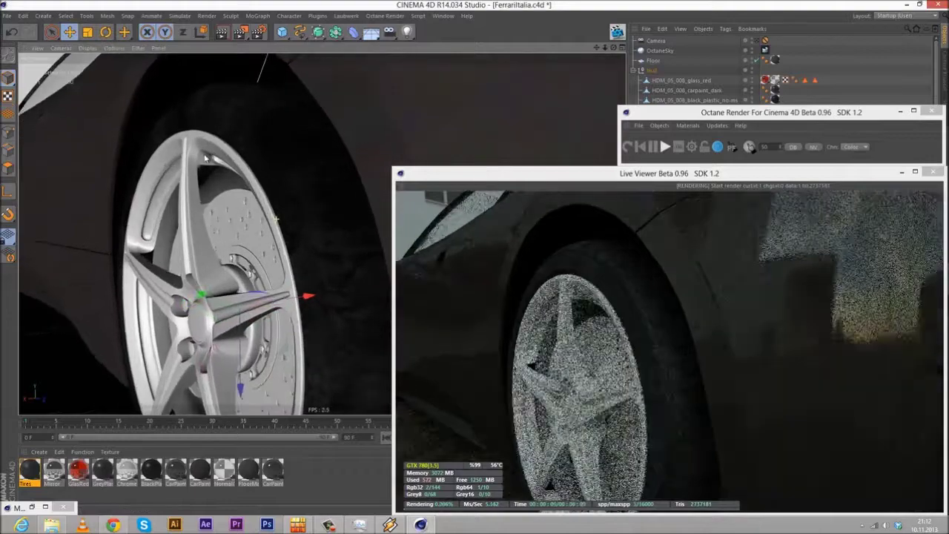
{"action": "left_click_drag", "start_coordinate": [238, 159], "coordinate": [260, 174], "text": "alt"}
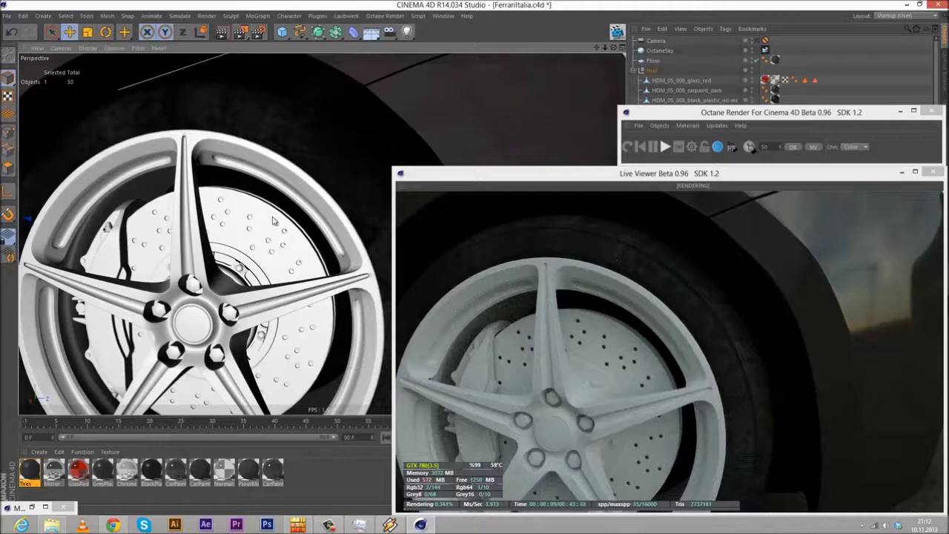
{"action": "left_click_drag", "start_coordinate": [237, 236], "coordinate": [146, 214], "text": "alt"}
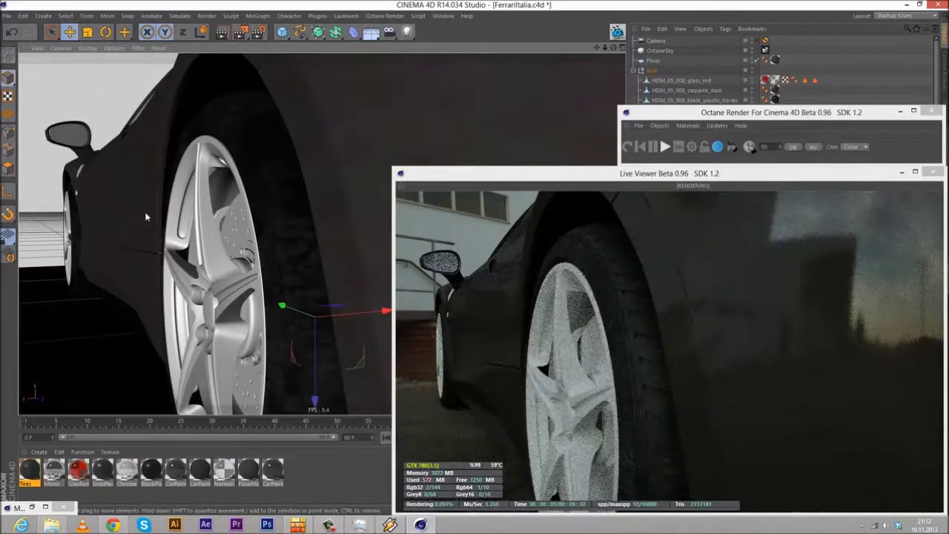
{"action": "scroll", "coordinate": [146, 217], "scroll_direction": "down", "scroll_amount": 3}
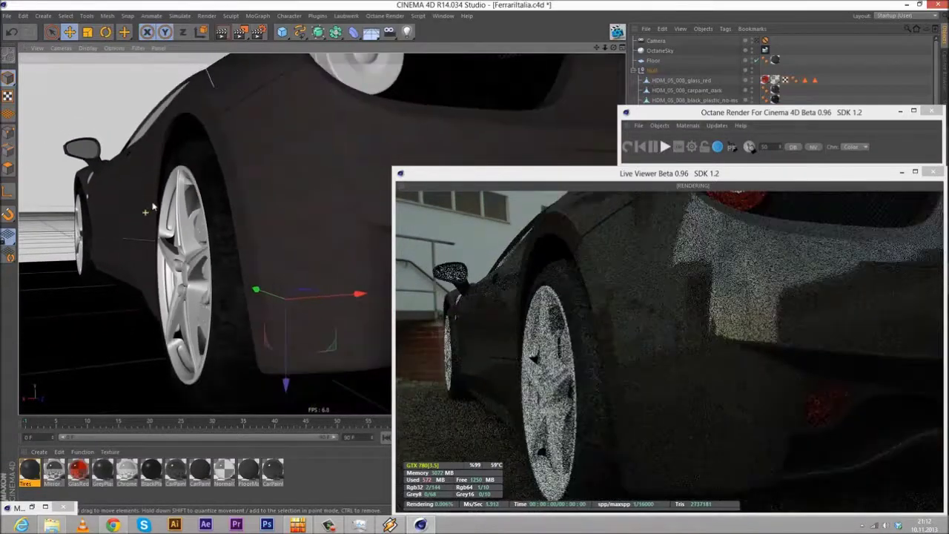
{"action": "scroll", "coordinate": [146, 212], "scroll_direction": "down", "scroll_amount": 2}
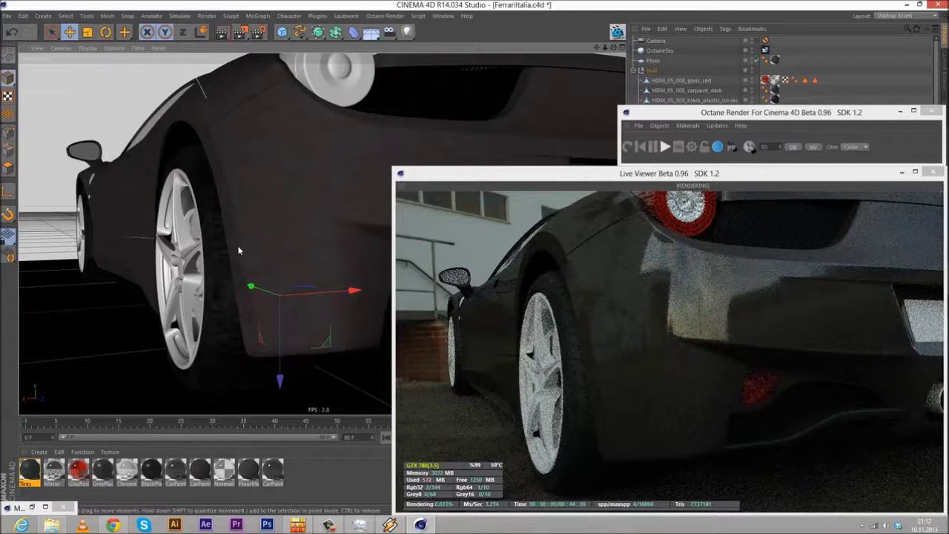
{"action": "left_click_drag", "start_coordinate": [161, 214], "coordinate": [235, 273], "text": "alt"}
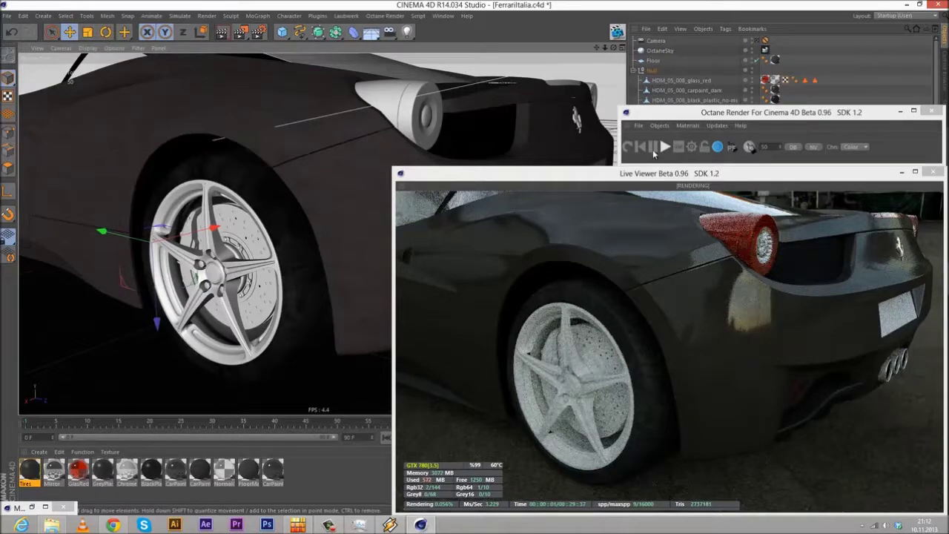
Step: Pause the live render, create a new Octane material and set its material type to Glossy
{"action": "left_click", "coordinate": [654, 152]}
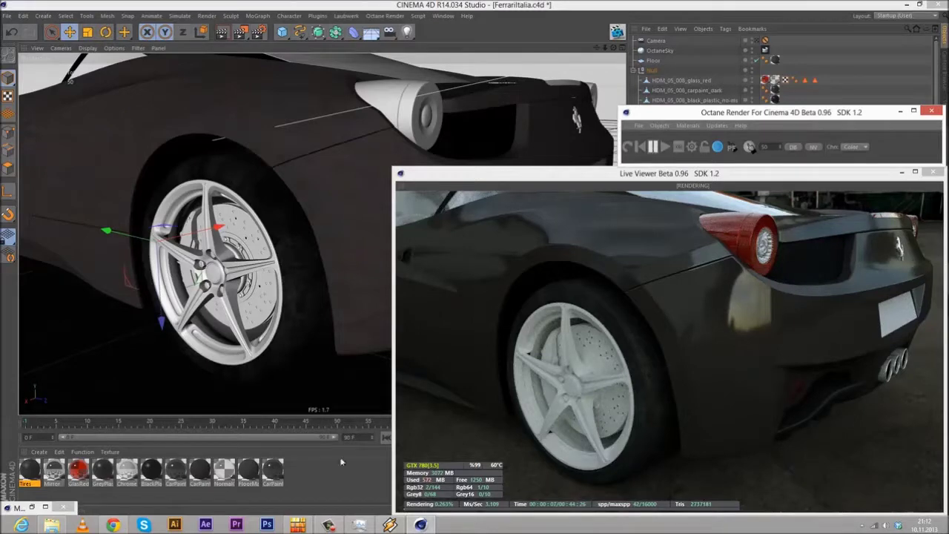
{"action": "left_click", "coordinate": [39, 452]}
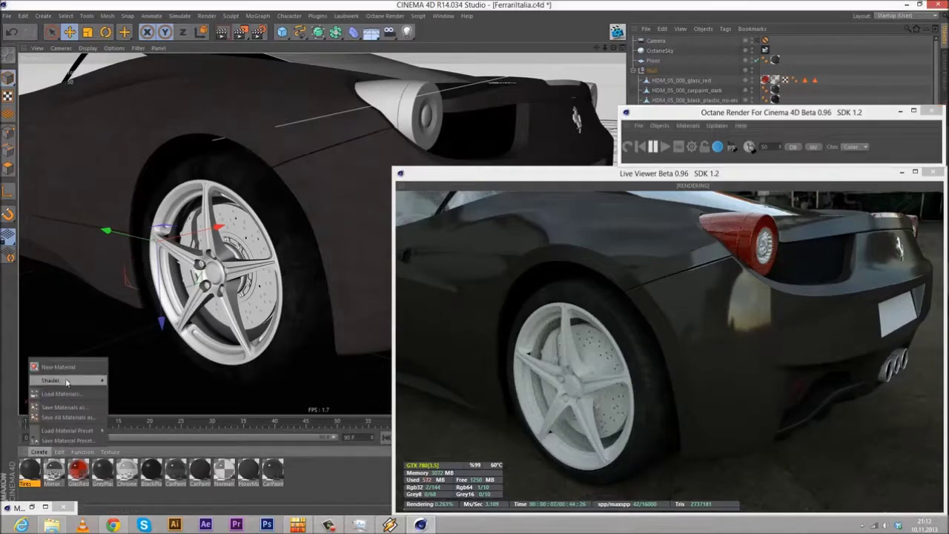
{"action": "mouse_move", "coordinate": [50, 380]}
{"action": "mouse_move", "coordinate": [124, 360]}
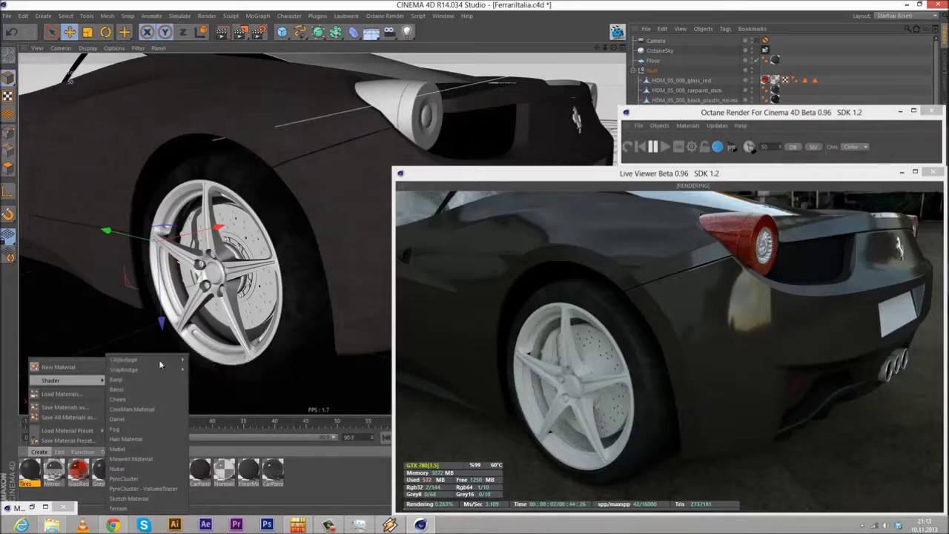
{"action": "left_click", "coordinate": [206, 362]}
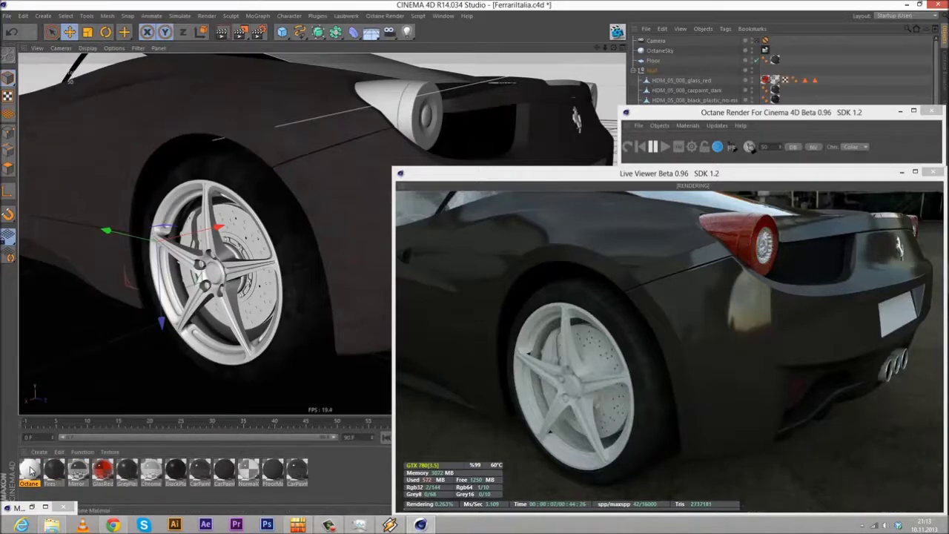
{"action": "double_click", "coordinate": [28, 470]}
{"action": "left_click", "coordinate": [208, 171]}
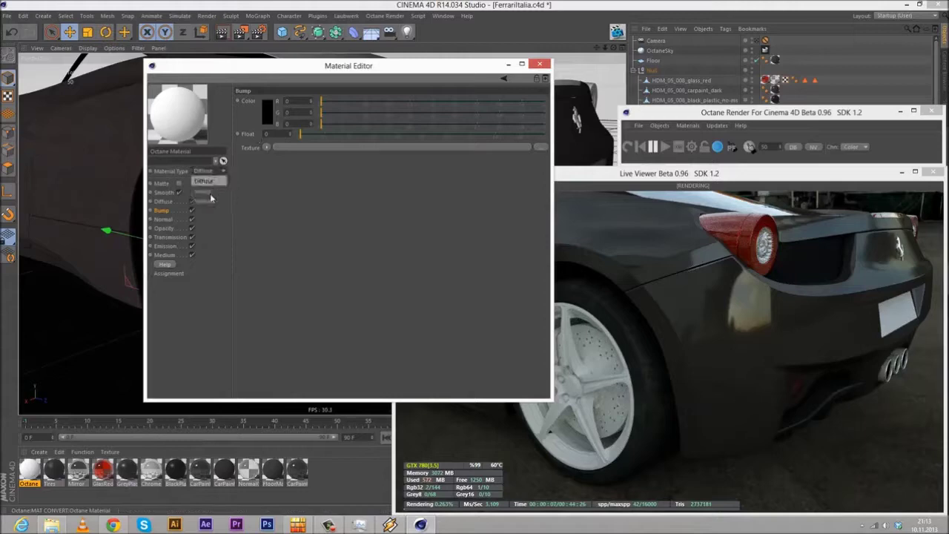
{"action": "left_click", "coordinate": [209, 194]}
Step: Set the index of the new glossy Octane material to 8
{"action": "left_click", "coordinate": [161, 263]}
{"action": "left_click_drag", "start_coordinate": [269, 101], "coordinate": [141, 80]}
{"action": "type", "text": "8"}
{"action": "key", "text": "Return"}
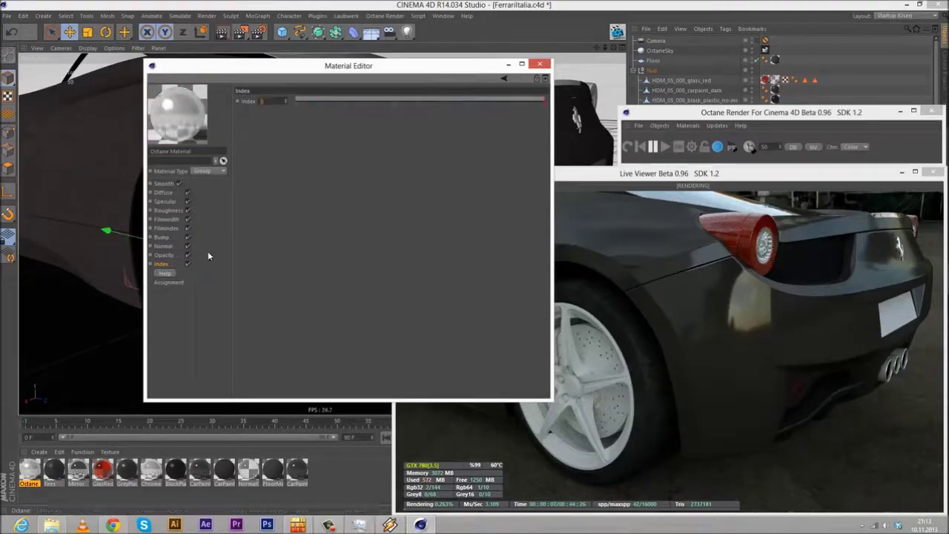
Step: Set the new material's diffuse color to pure red (R 1, G 0, B 0) and close the material editor
{"action": "left_click", "coordinate": [165, 192]}
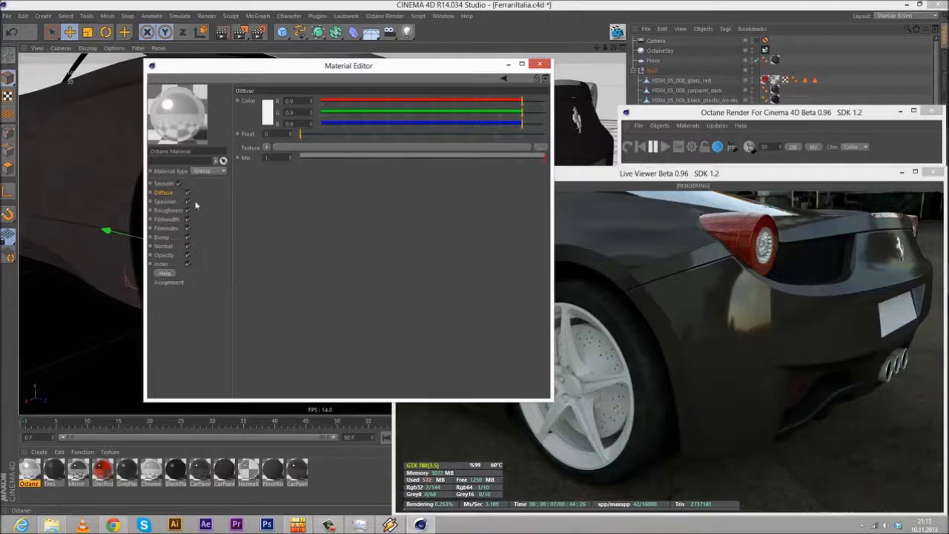
{"action": "left_click", "coordinate": [266, 113]}
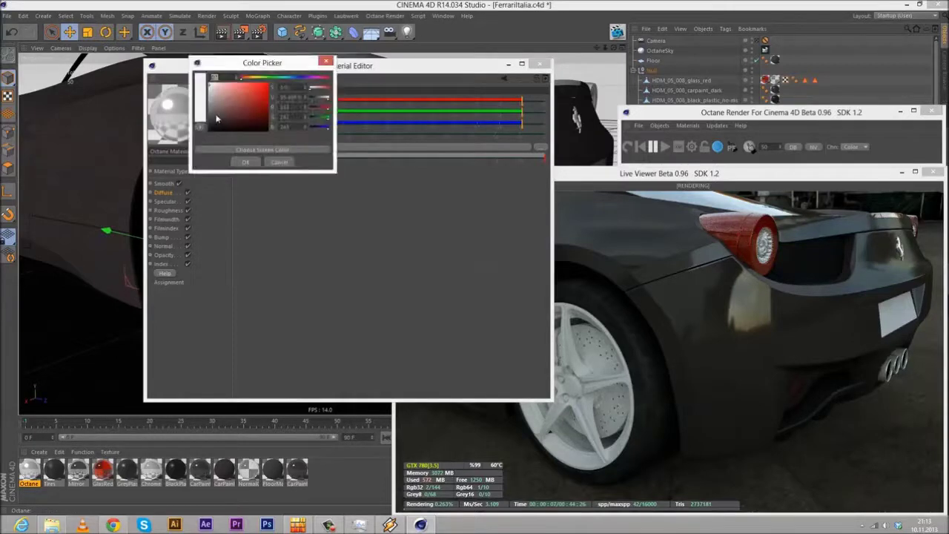
{"action": "left_click_drag", "start_coordinate": [222, 105], "coordinate": [298, 77]}
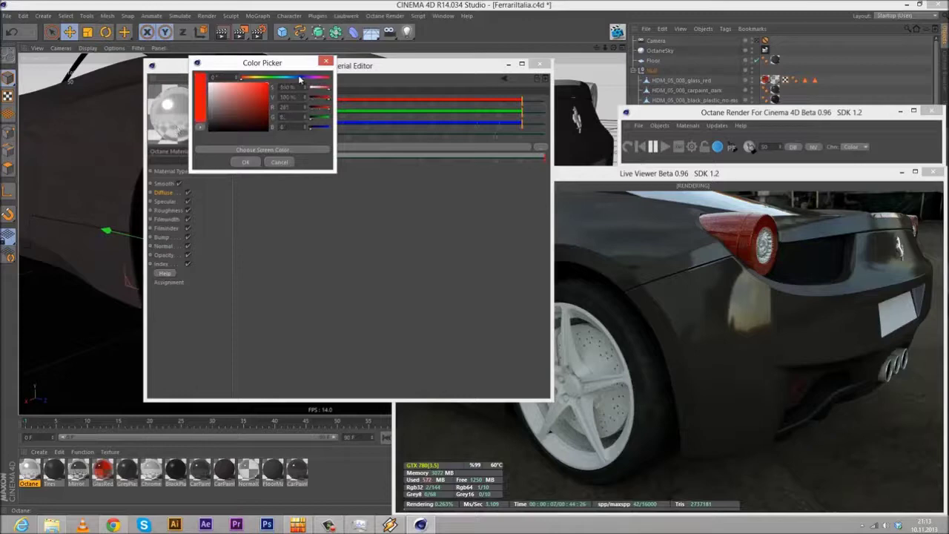
{"action": "left_click", "coordinate": [238, 161]}
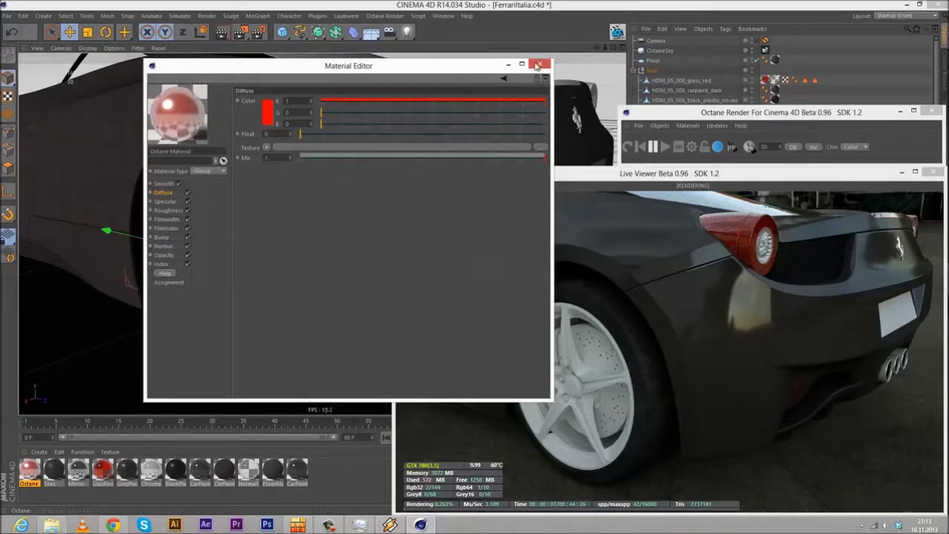
{"action": "left_click", "coordinate": [538, 66]}
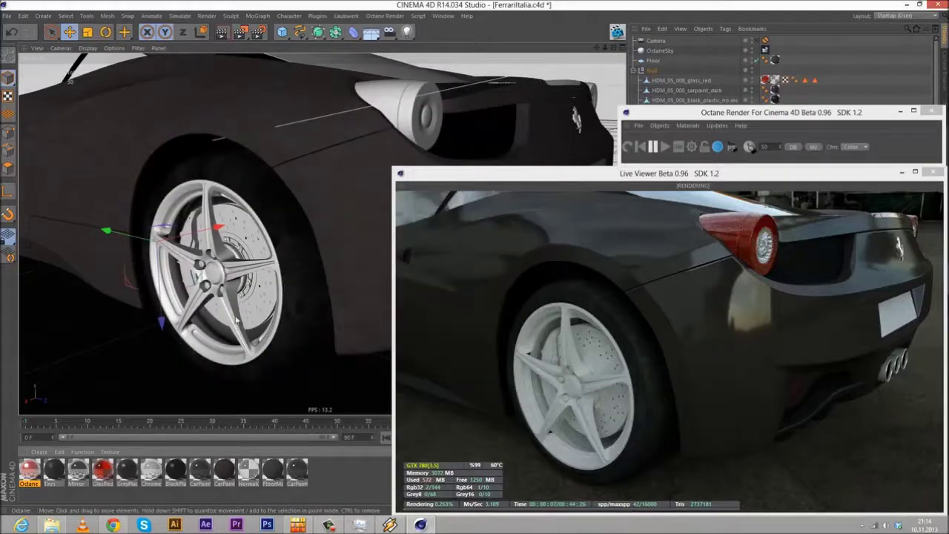
Step: Assign the new red glossy material to the HDM_05_008_rim object
{"action": "scroll", "coordinate": [856, 70], "scroll_direction": "down", "scroll_amount": 4}
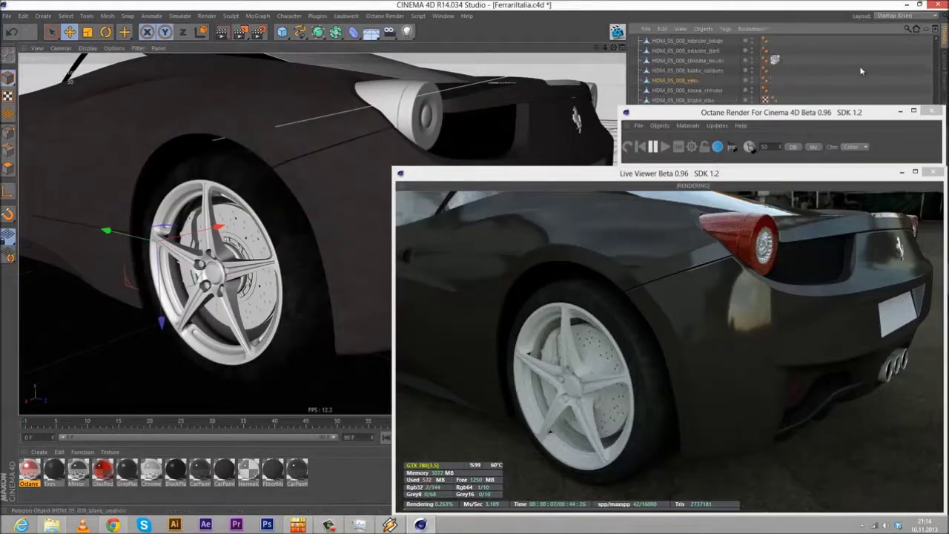
{"action": "left_click_drag", "start_coordinate": [30, 473], "coordinate": [686, 80]}
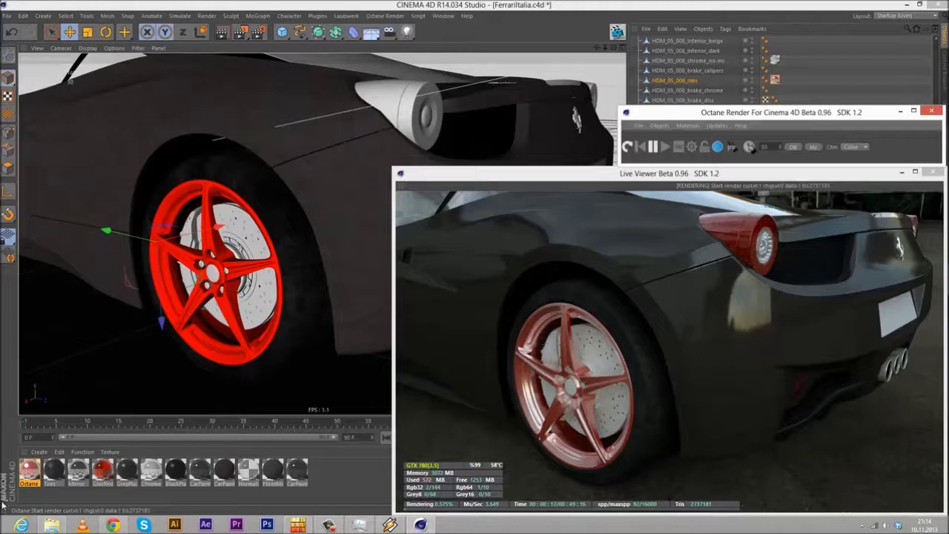
Step: Open the rims' glossy Octane material and set its diffuse color to near-black, 0.018 for R, G and B
{"action": "double_click", "coordinate": [28, 472]}
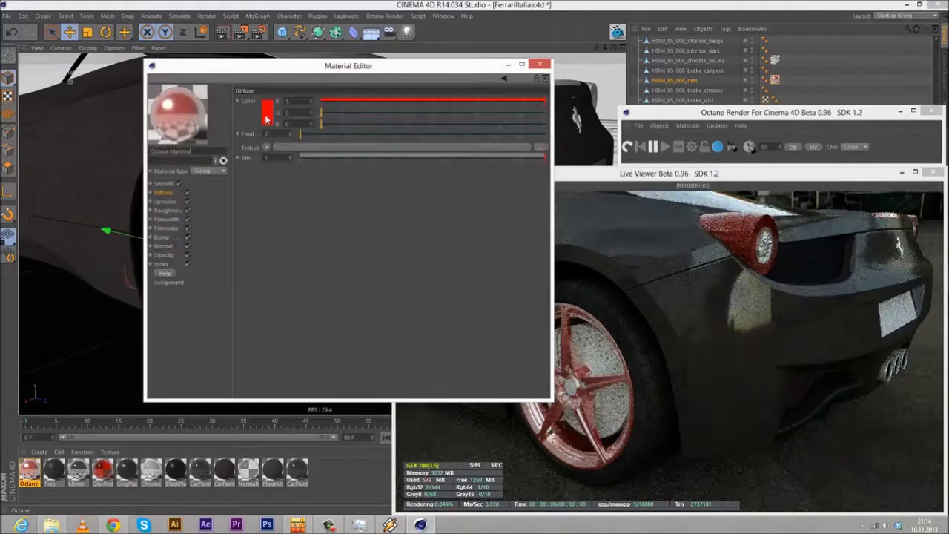
{"action": "left_click", "coordinate": [267, 115]}
{"action": "left_click_drag", "start_coordinate": [201, 116], "coordinate": [190, 124]}
{"action": "left_click", "coordinate": [250, 162]}
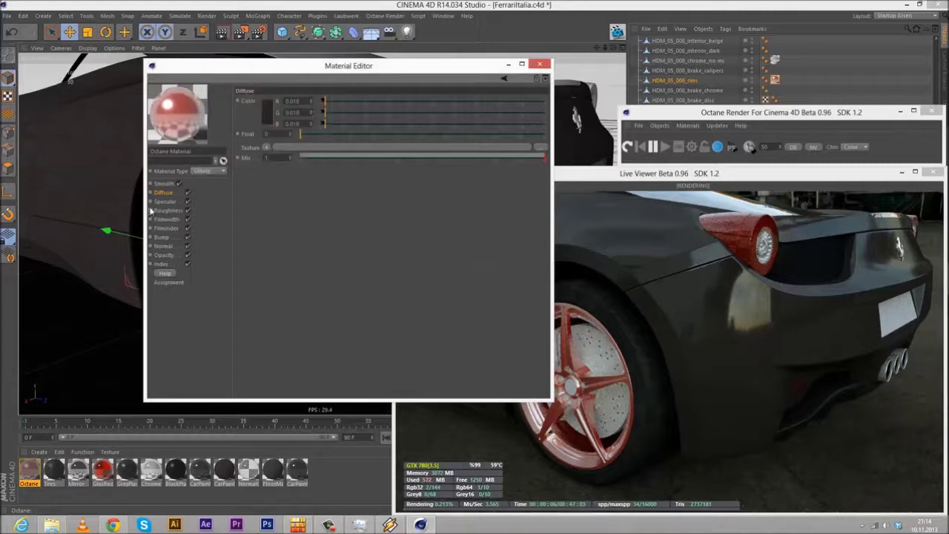
Step: Set the material's specular color to pure red (R 1, G 0, B 0), pause the live render and close the material editor
{"action": "left_click", "coordinate": [164, 201]}
{"action": "left_click", "coordinate": [265, 112]}
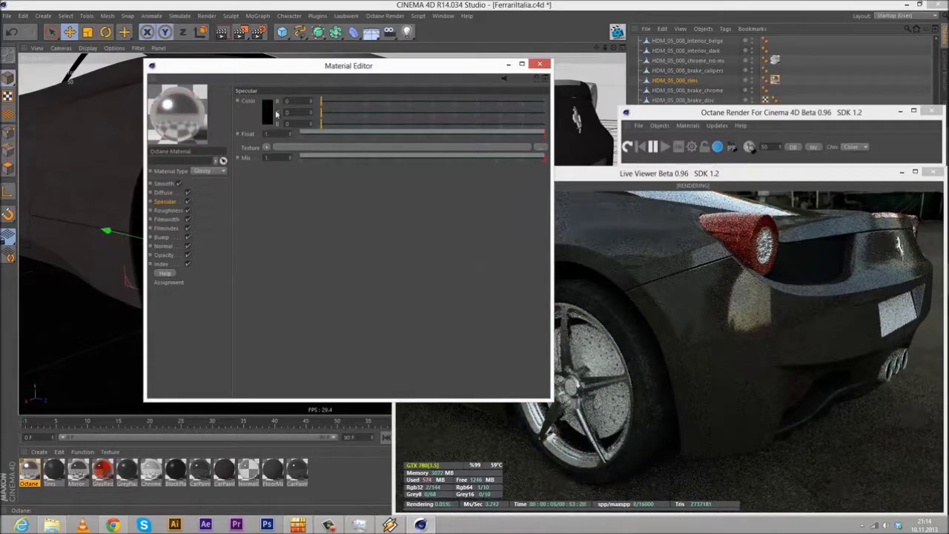
{"action": "left_click", "coordinate": [271, 84]}
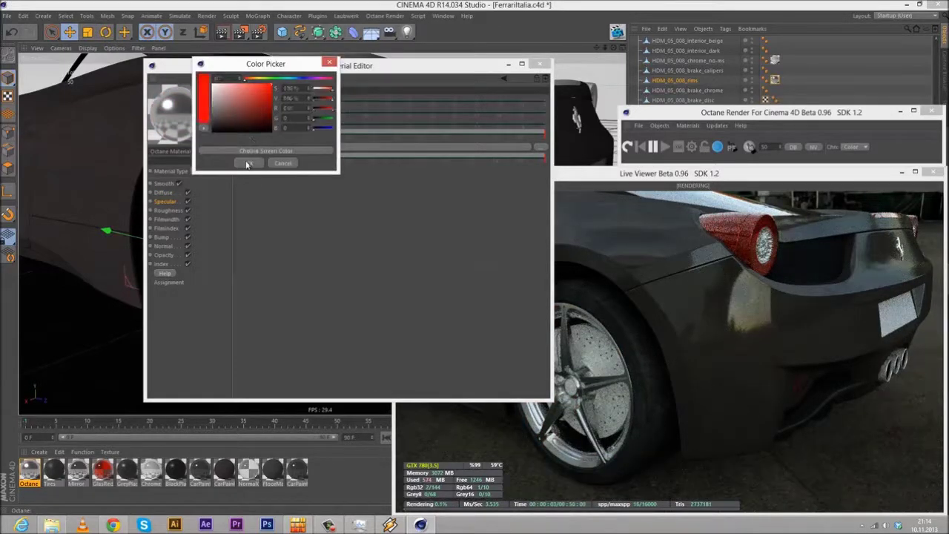
{"action": "left_click", "coordinate": [248, 163]}
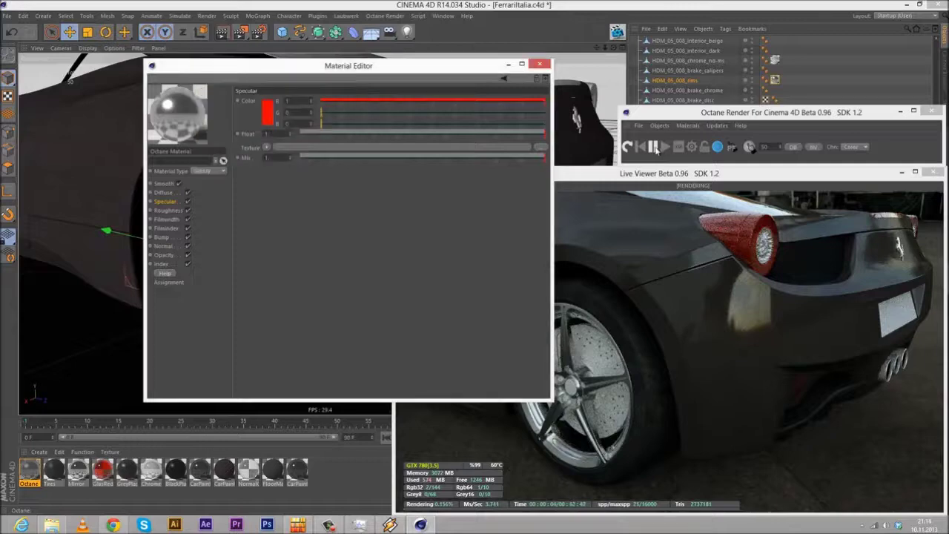
{"action": "left_click", "coordinate": [653, 149]}
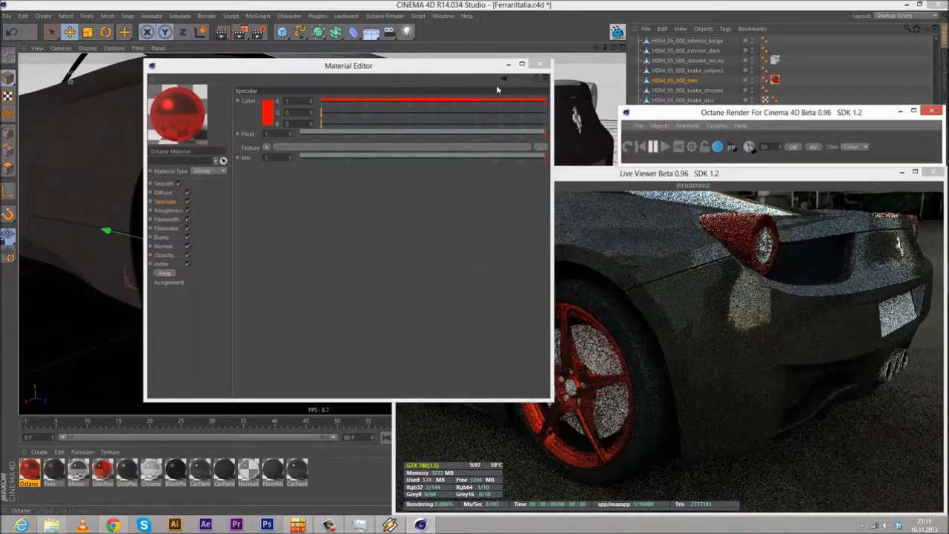
{"action": "left_click", "coordinate": [539, 66]}
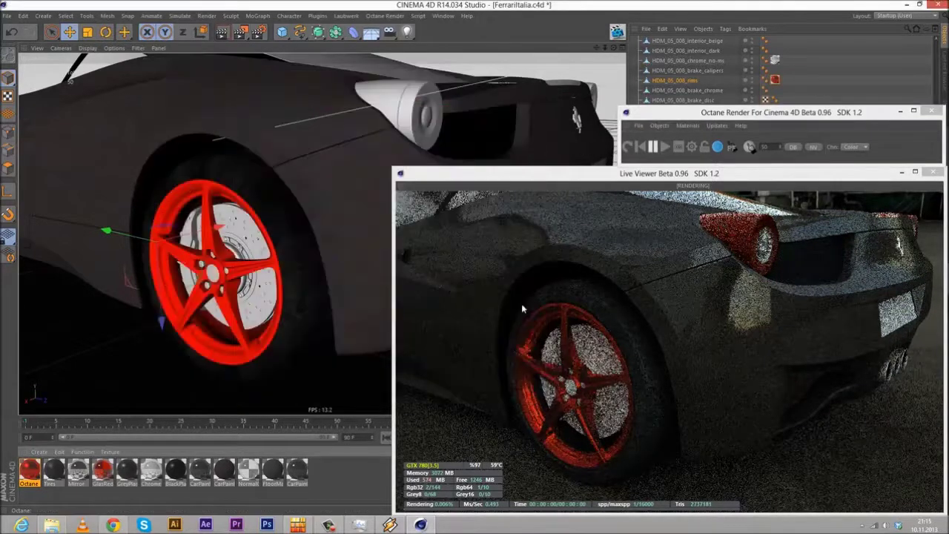
{"action": "left_click", "coordinate": [579, 450]}
{"action": "key", "text": "XF86AudioRaiseVolume"}
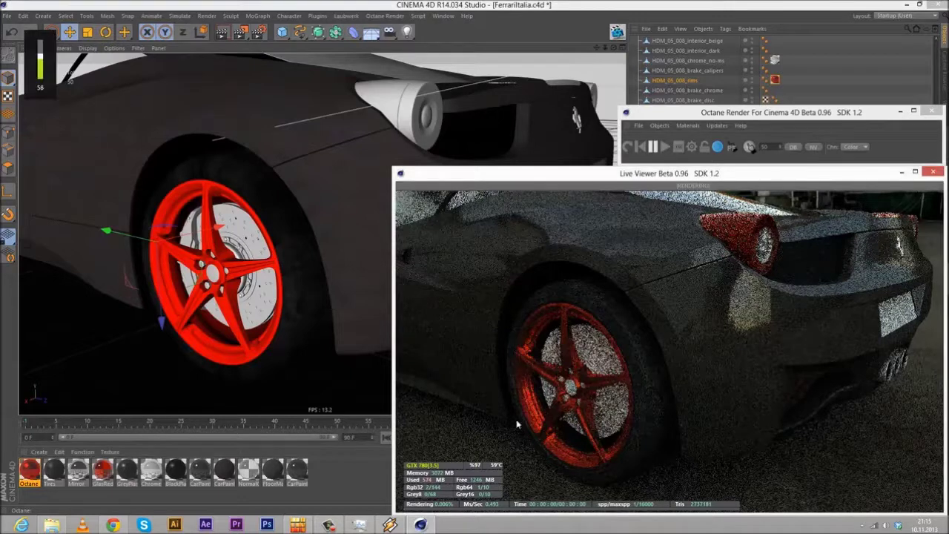
{"action": "key", "text": "XF86AudioRaiseVolume"}
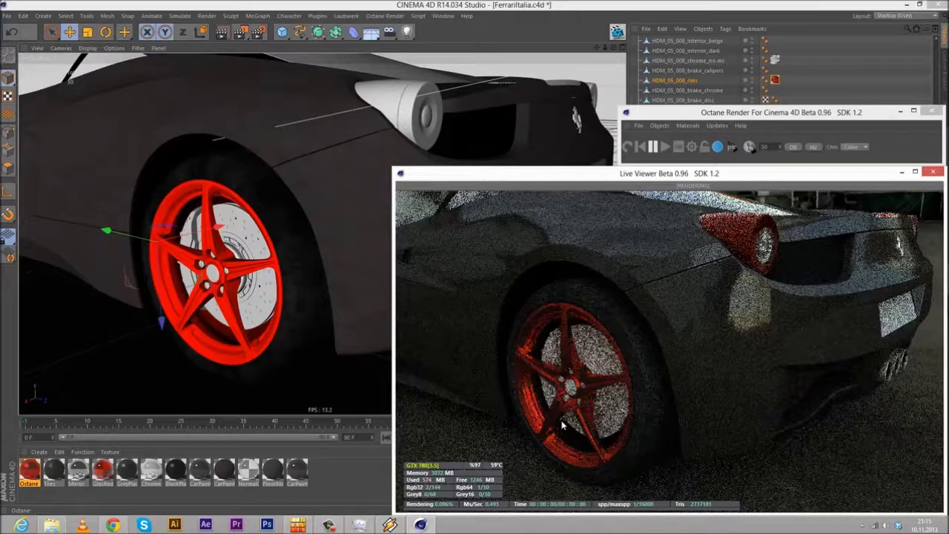
Step: Resume the live render and set the rim material's specular color to near-black, 0.006 for R, G and B
{"action": "left_click", "coordinate": [664, 148]}
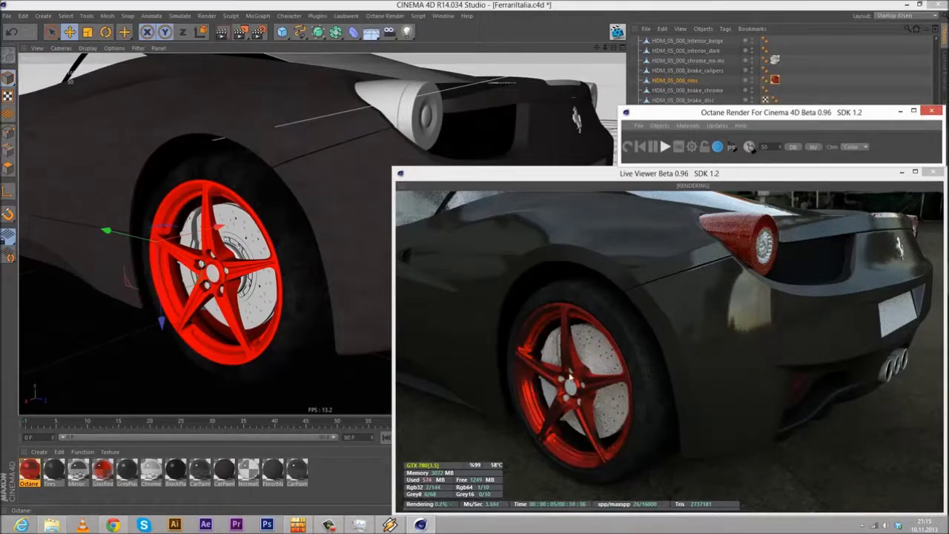
{"action": "left_click", "coordinate": [31, 469]}
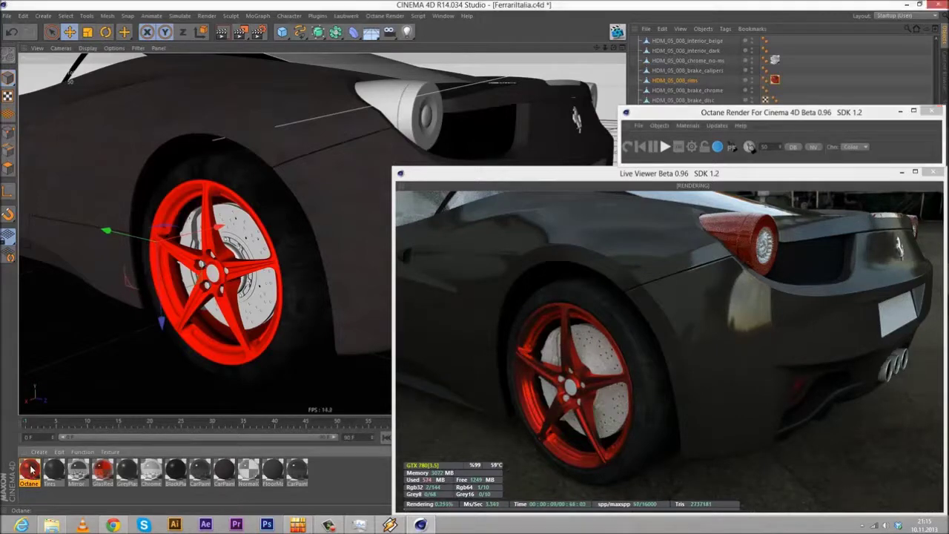
{"action": "double_click", "coordinate": [31, 469]}
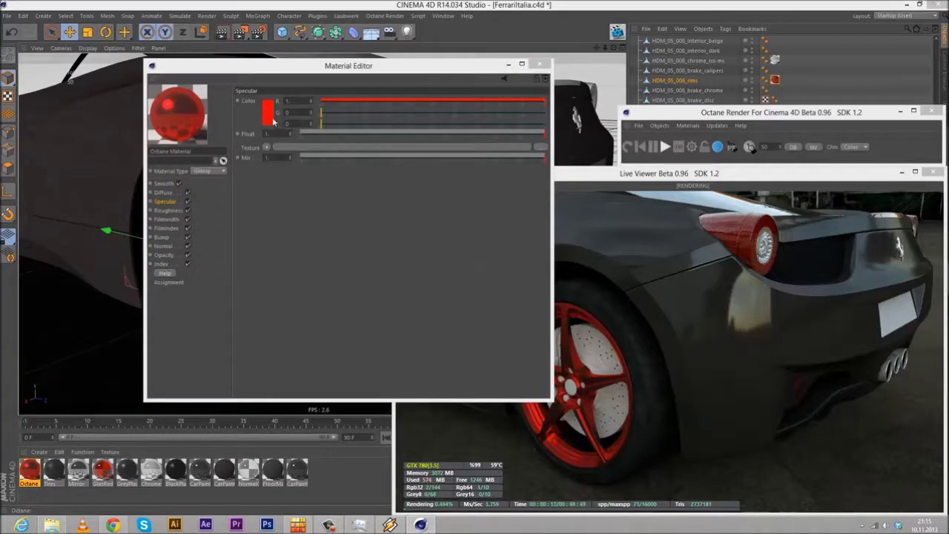
{"action": "left_click", "coordinate": [270, 117]}
{"action": "left_click_drag", "start_coordinate": [220, 123], "coordinate": [197, 127]}
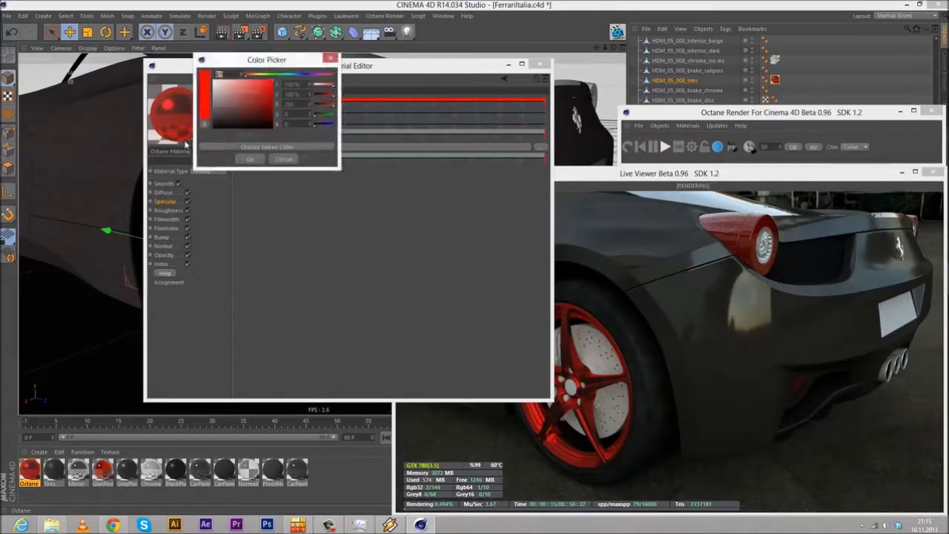
{"action": "left_click", "coordinate": [251, 160]}
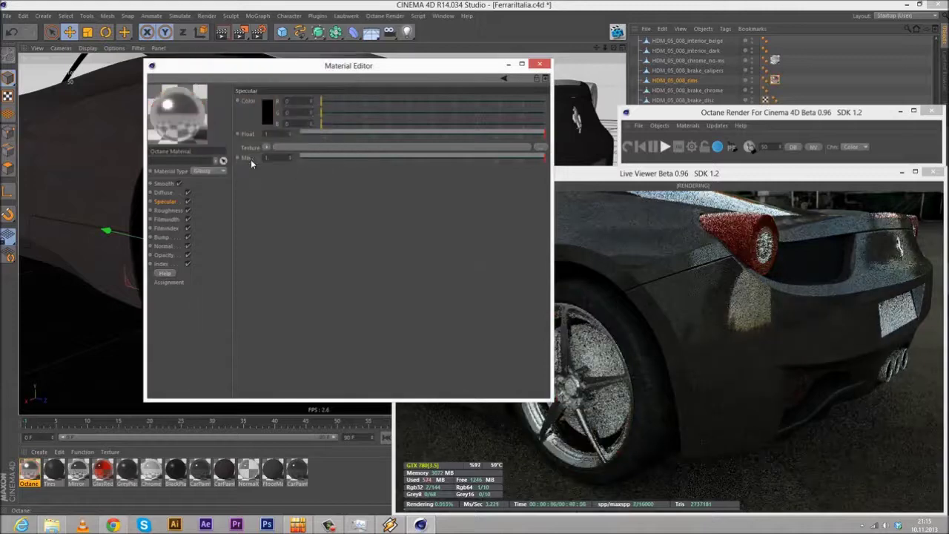
{"action": "left_click", "coordinate": [267, 111]}
{"action": "left_click", "coordinate": [204, 129]}
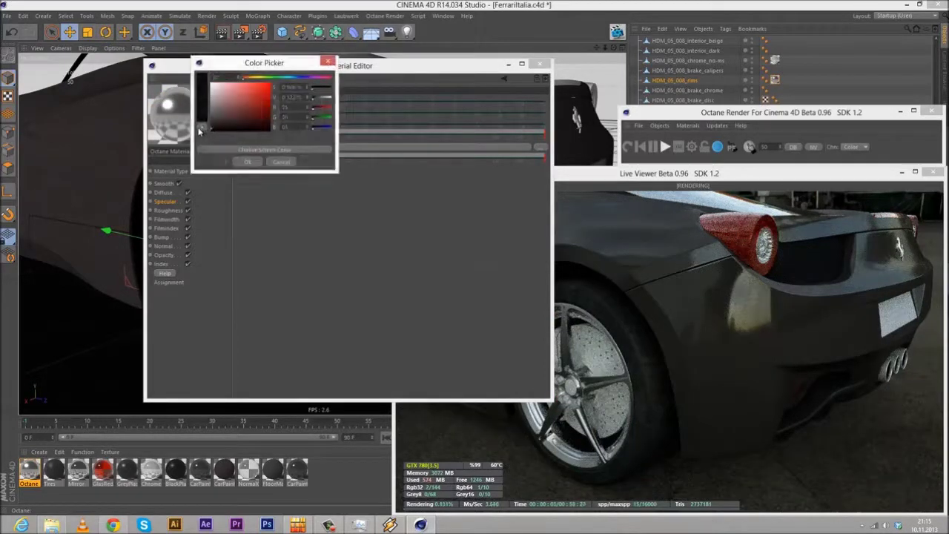
{"action": "left_click", "coordinate": [247, 161]}
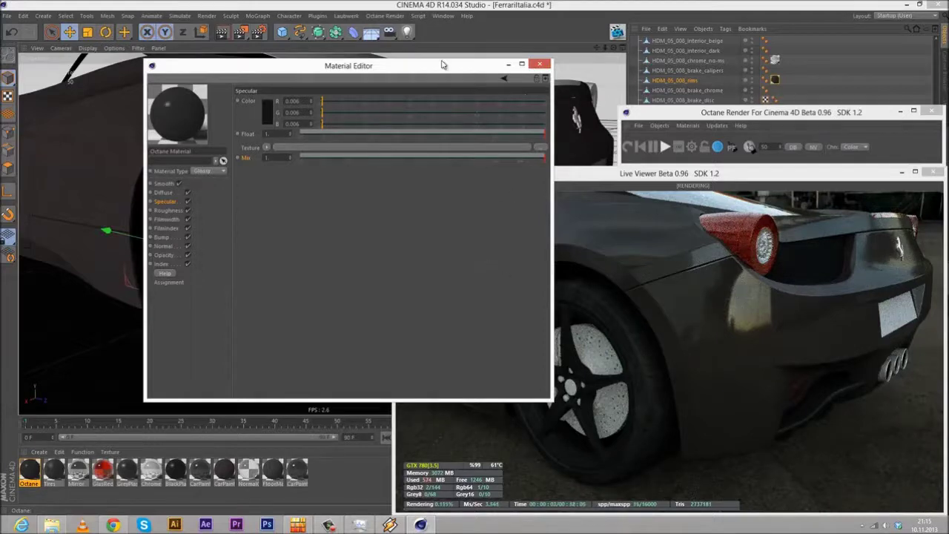
Step: Check the specular color against the rendered rims and pause the live render
{"action": "left_click_drag", "start_coordinate": [389, 72], "coordinate": [328, 76]}
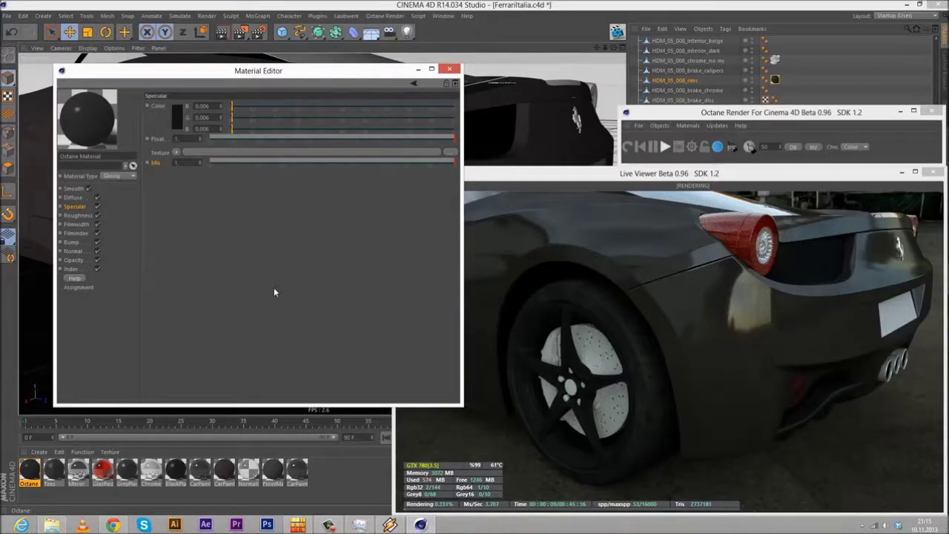
{"action": "left_click", "coordinate": [177, 123]}
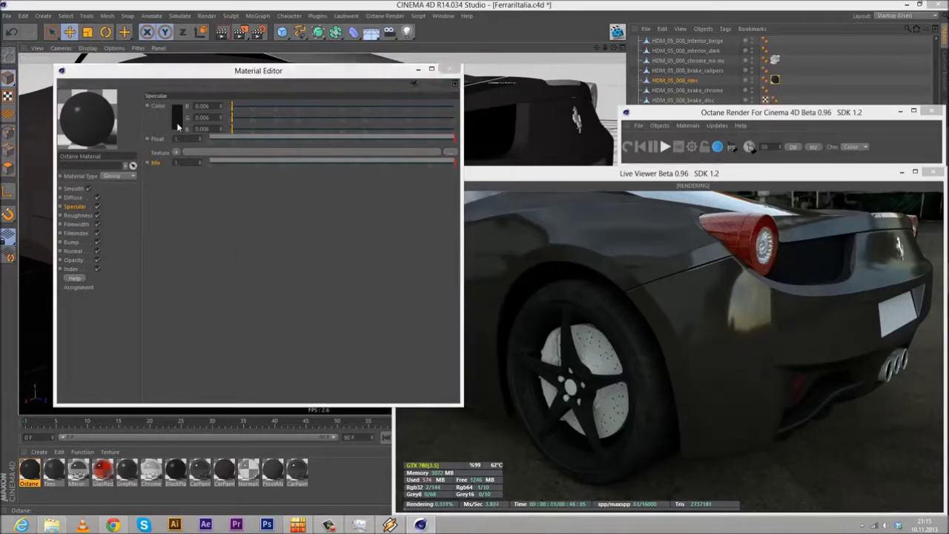
{"action": "left_click", "coordinate": [172, 115]}
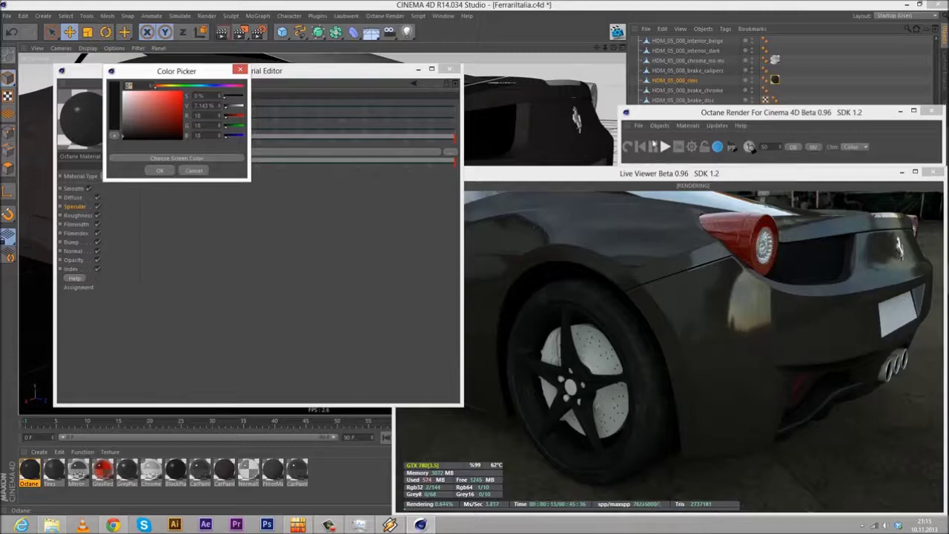
{"action": "left_click", "coordinate": [159, 171]}
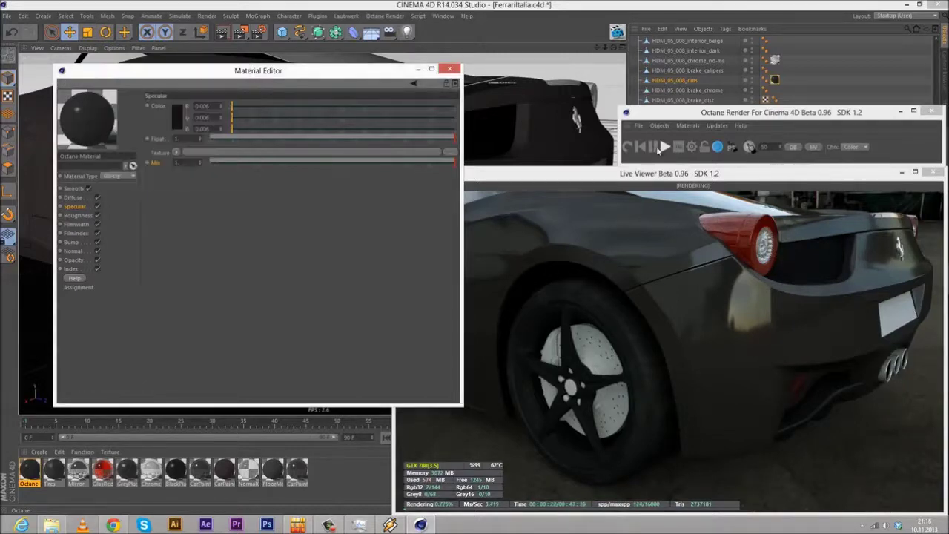
{"action": "left_click", "coordinate": [655, 147]}
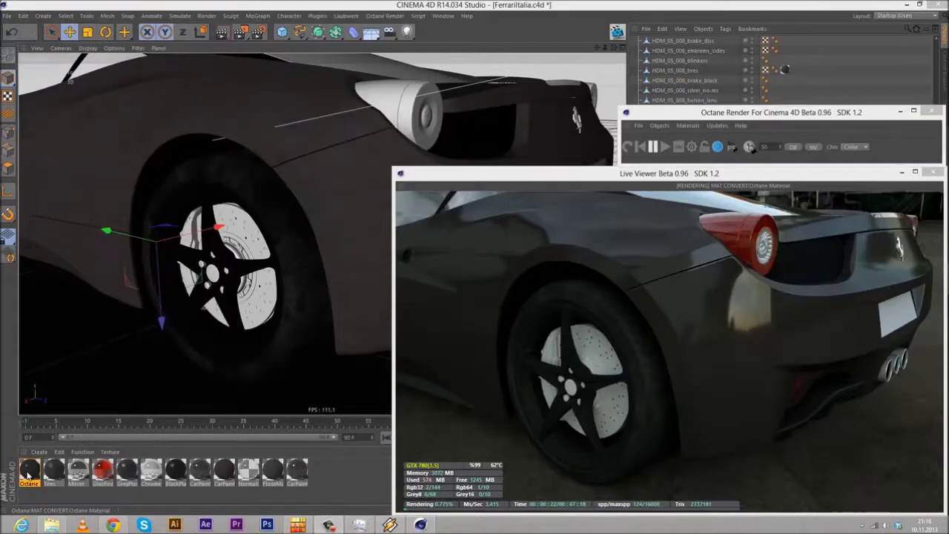
Step: Reopen the dark rim material and brighten its specular color to 0.082 for R, G and B
{"action": "double_click", "coordinate": [29, 471]}
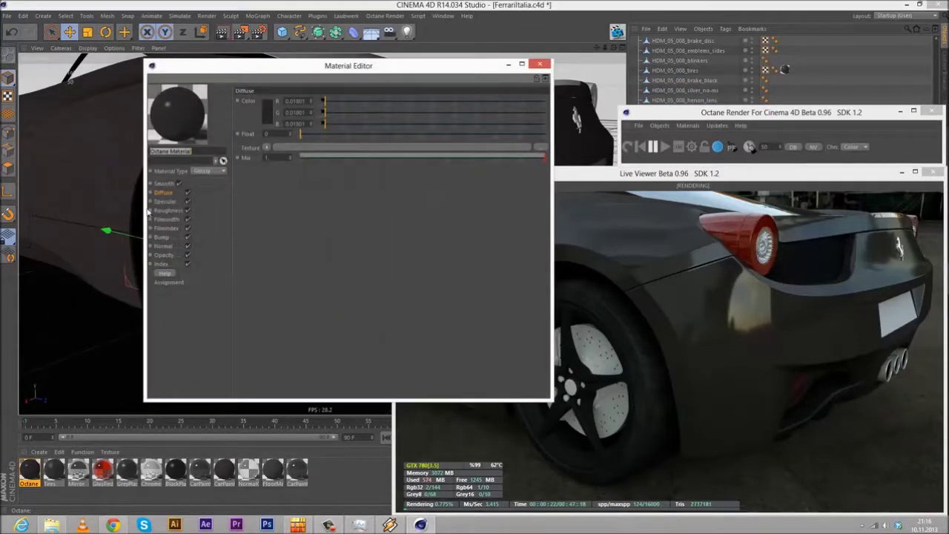
{"action": "left_click", "coordinate": [263, 112]}
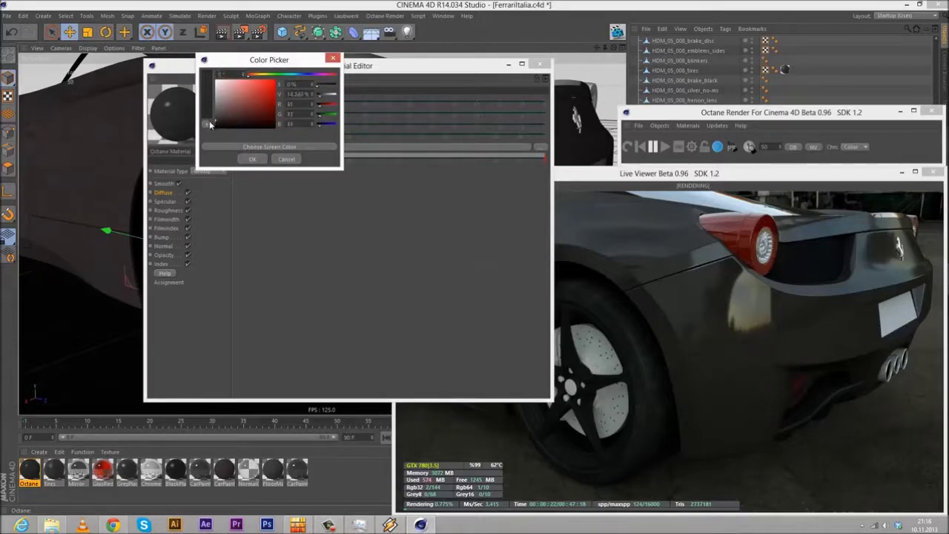
{"action": "left_click", "coordinate": [243, 160]}
{"action": "left_click", "coordinate": [166, 202]}
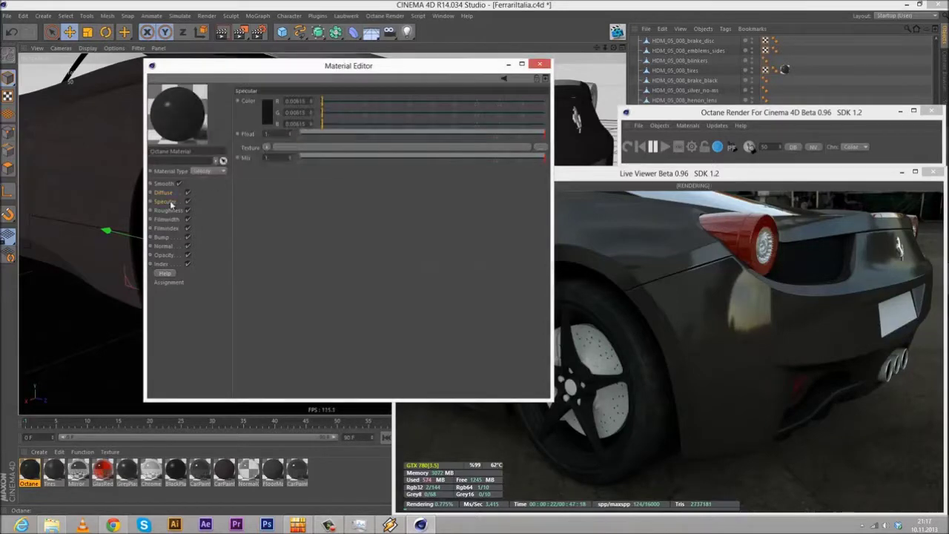
{"action": "left_click", "coordinate": [265, 113]}
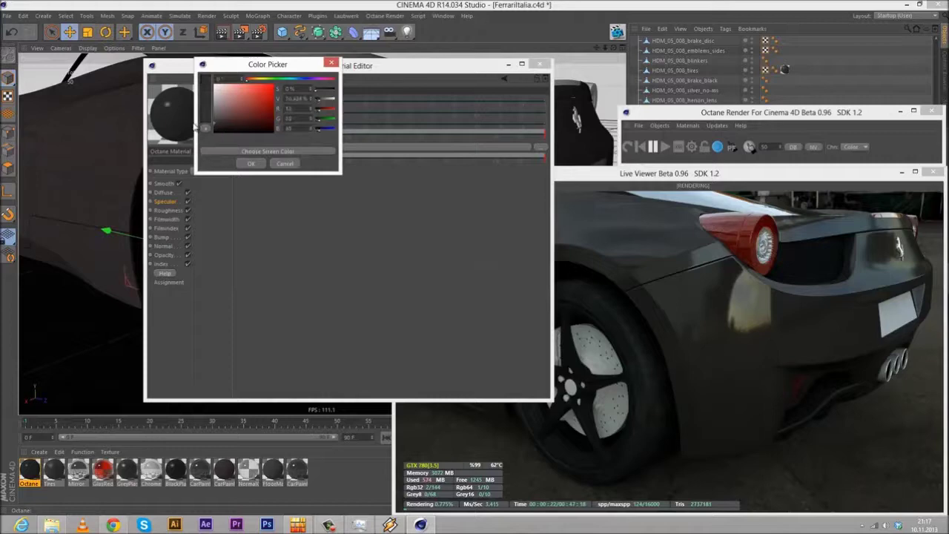
{"action": "left_click", "coordinate": [214, 117]}
{"action": "left_click", "coordinate": [249, 164]}
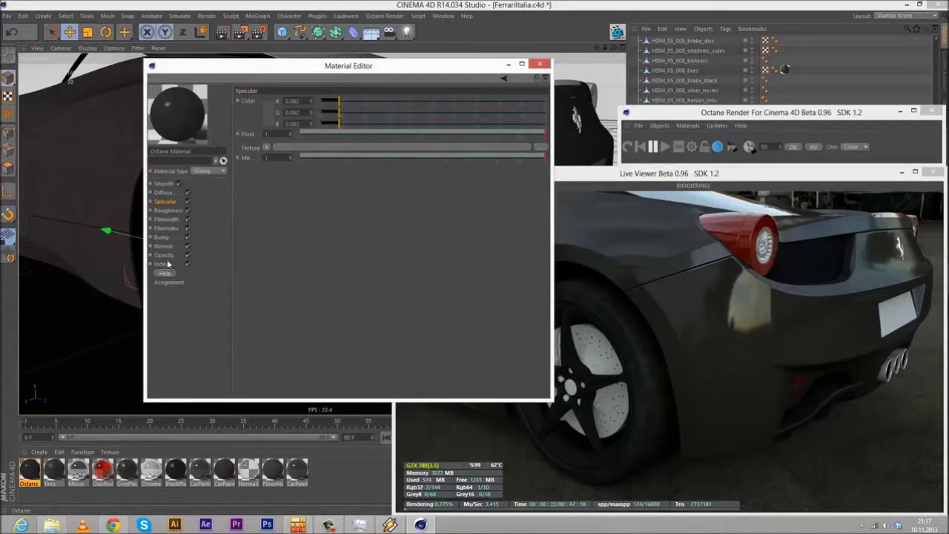
Step: Set the rim material's roughness float to 0, check the rims in the live render and close the material editor
{"action": "left_click", "coordinate": [177, 211]}
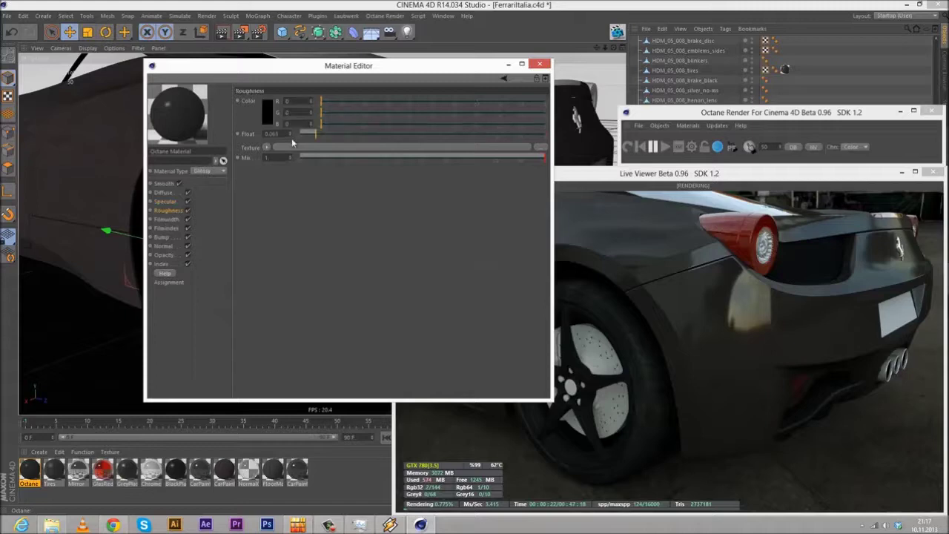
{"action": "left_click_drag", "start_coordinate": [314, 136], "coordinate": [299, 135]}
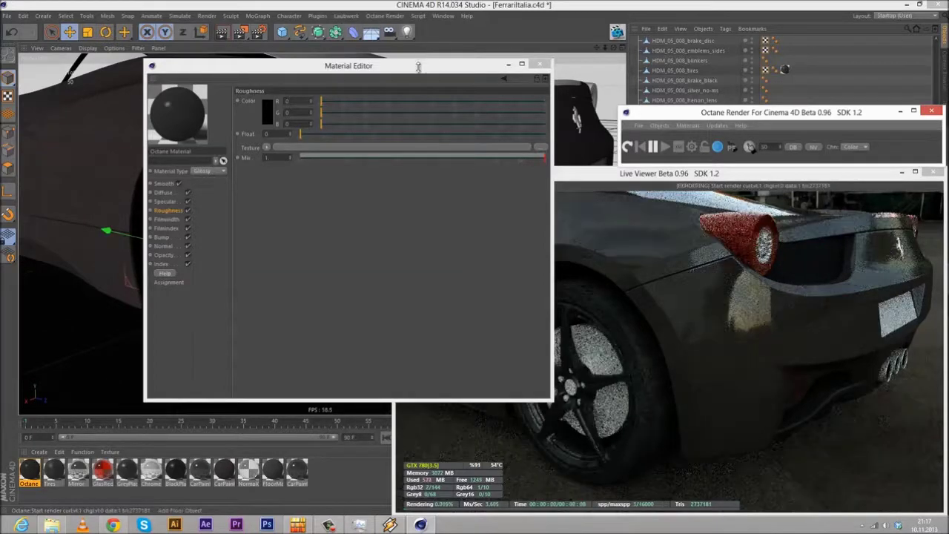
{"action": "left_click_drag", "start_coordinate": [317, 70], "coordinate": [307, 76]}
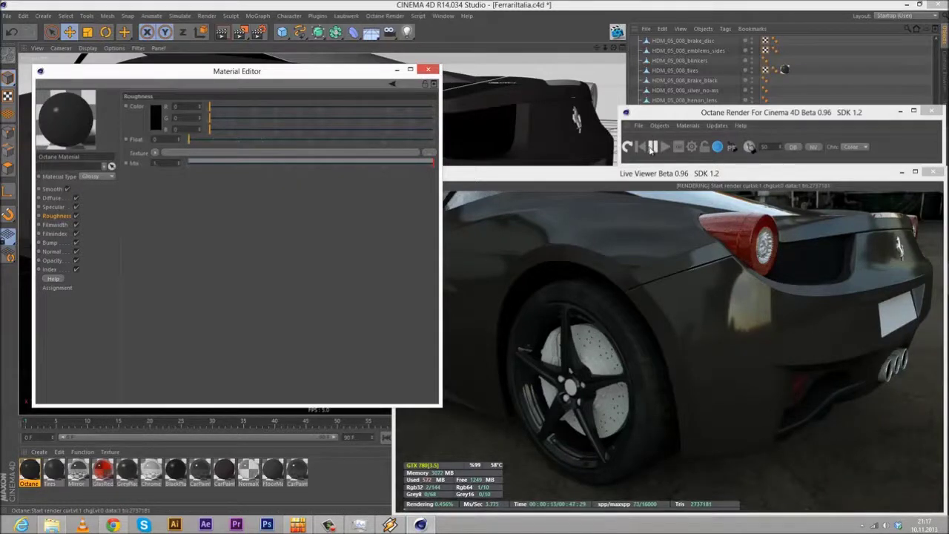
{"action": "left_click", "coordinate": [627, 147]}
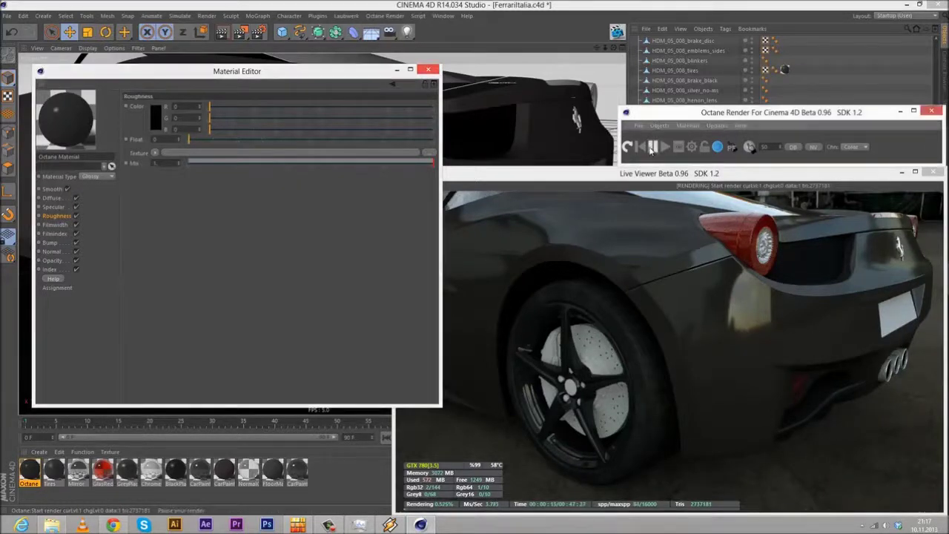
{"action": "left_click", "coordinate": [429, 70]}
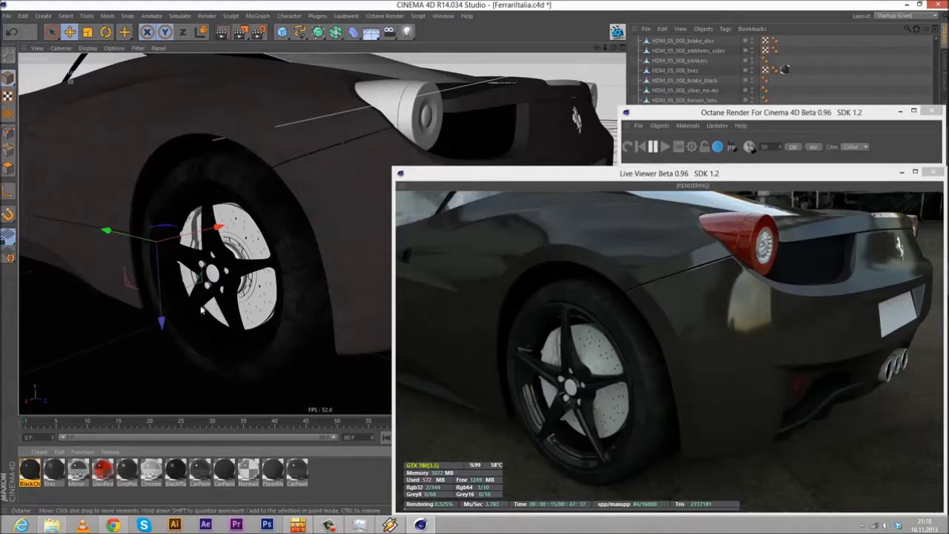
Step: Duplicate the Chrome material and rename the copy as Brakes
{"action": "left_click", "coordinate": [149, 476]}
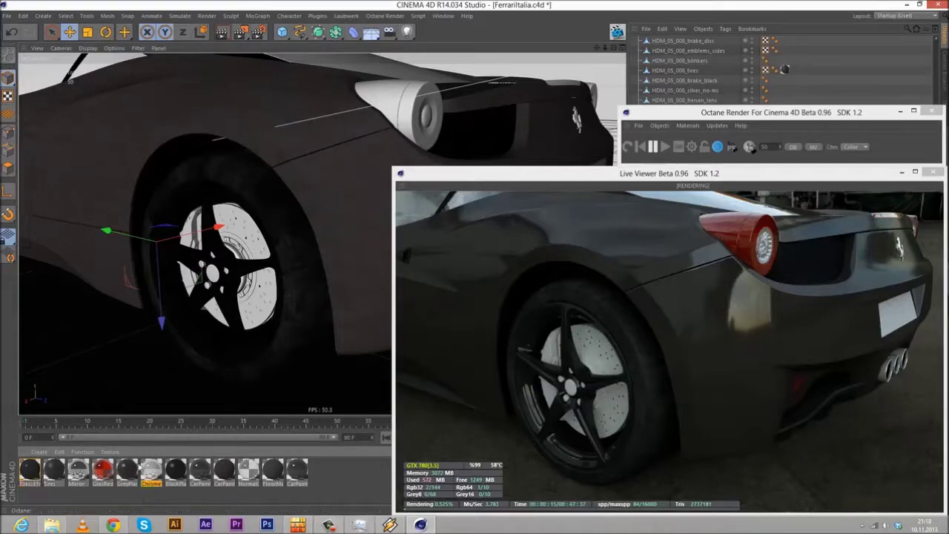
{"action": "left_click_drag", "start_coordinate": [148, 482], "coordinate": [168, 494]}
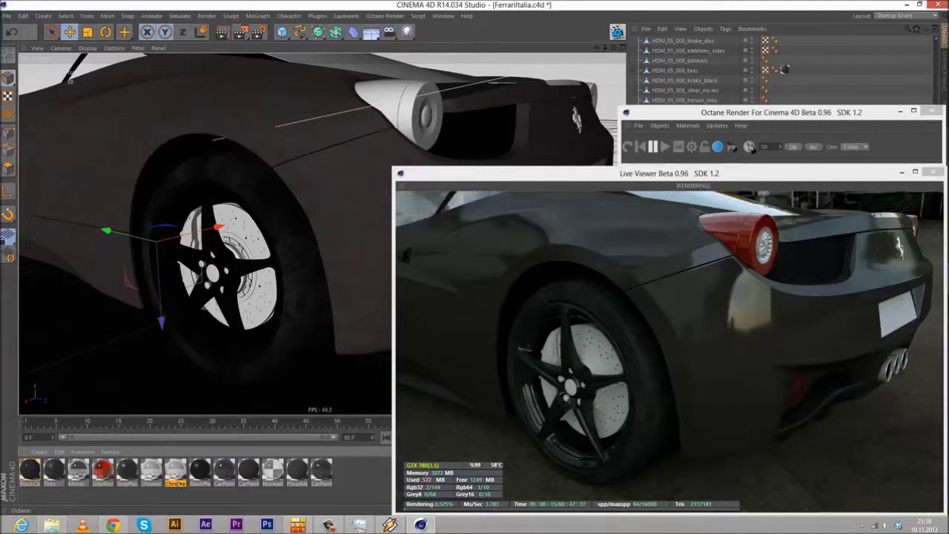
{"action": "double_click", "coordinate": [179, 482]}
{"action": "key", "text": "BackSpace"}
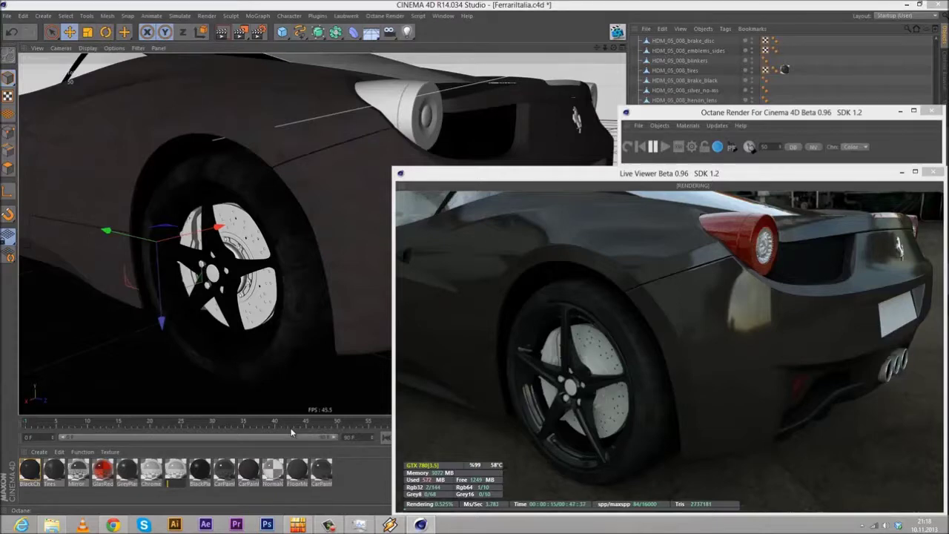
{"action": "type", "text": "Silver"}
{"action": "key", "text": "Return"}
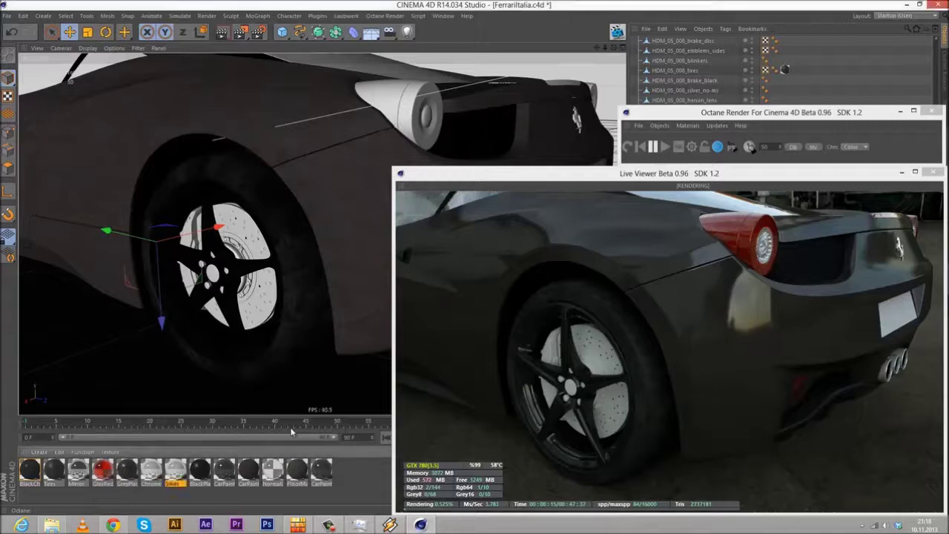
Step: Name the duplicated chrome material Silver, set its roughness float to 0.15 and close the material editor
{"action": "double_click", "coordinate": [172, 472]}
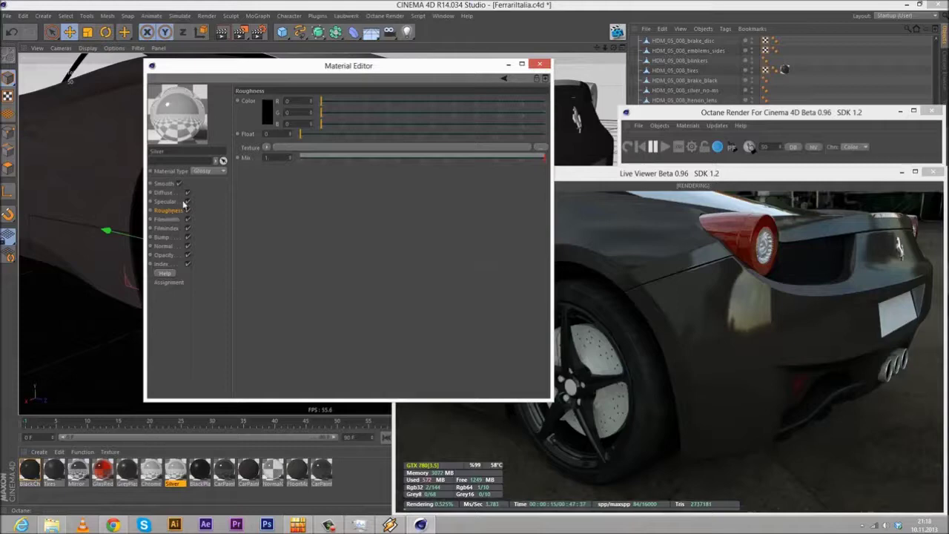
{"action": "left_click", "coordinate": [326, 135]}
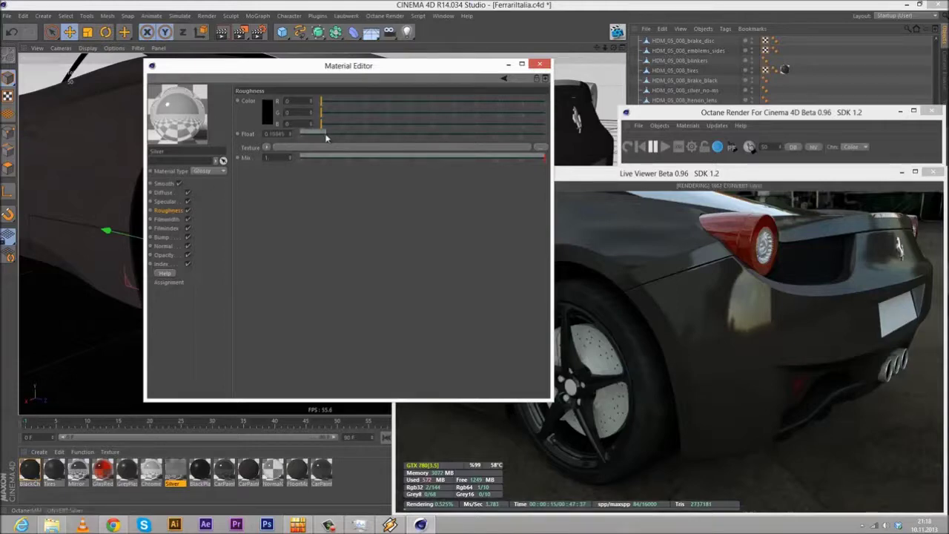
{"action": "left_click", "coordinate": [346, 137]}
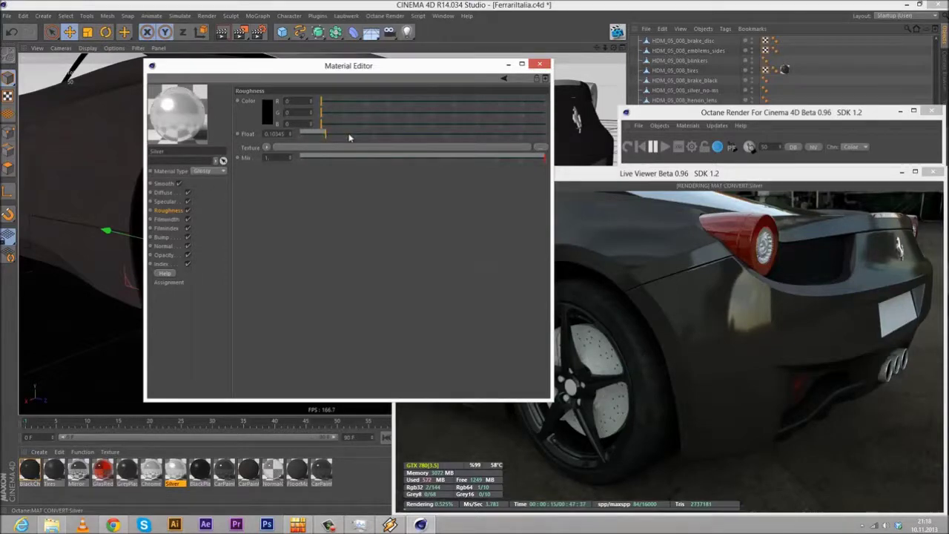
{"action": "left_click_drag", "start_coordinate": [270, 134], "coordinate": [391, 146]}
{"action": "type", "text": "15"}
{"action": "key", "text": "Return"}
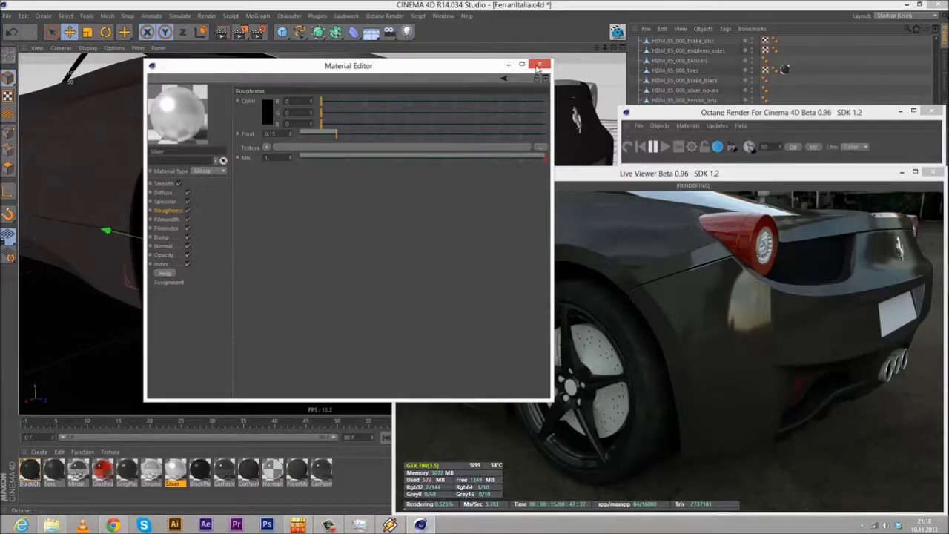
{"action": "left_click", "coordinate": [538, 65]}
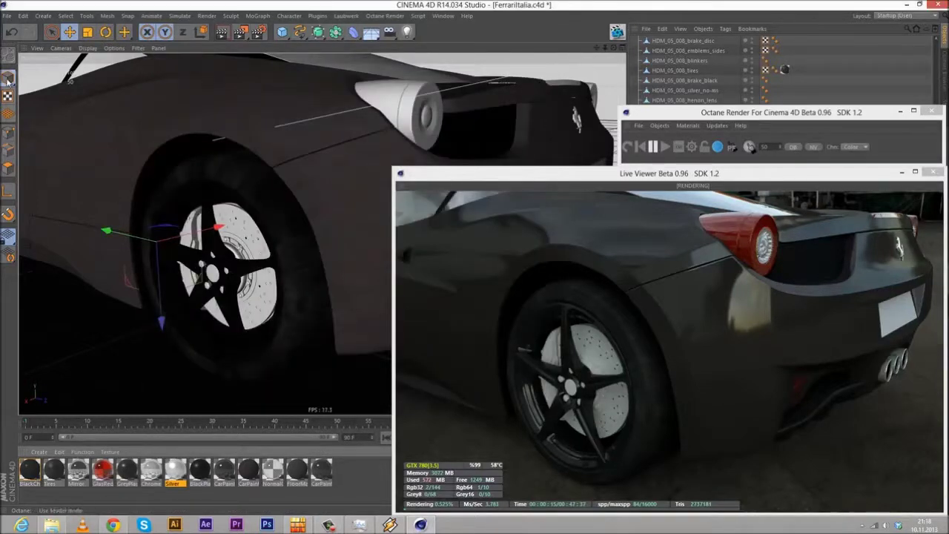
Step: Apply the Silver material to the HDM_05_008_brake_disc and HDM_05_008_brake_disc_fl objects
{"action": "left_click", "coordinate": [699, 41]}
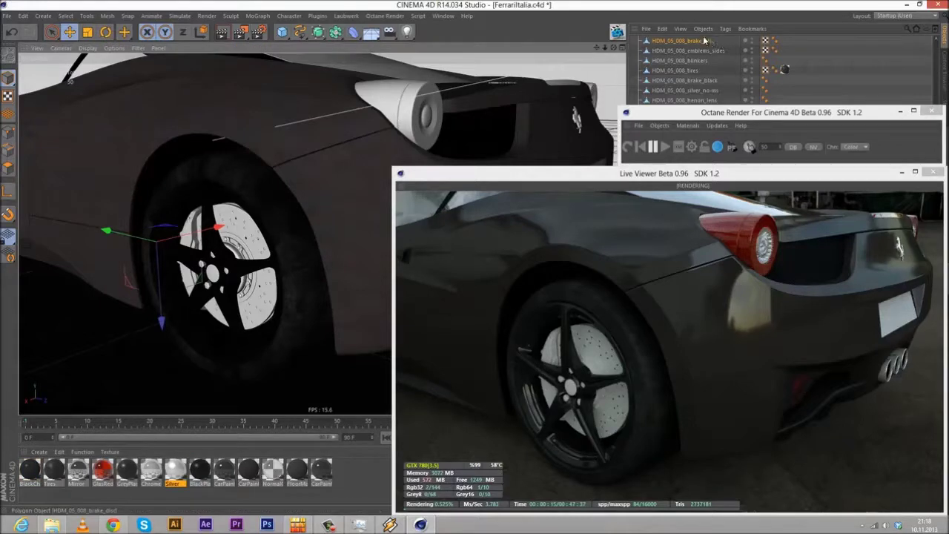
{"action": "left_click_drag", "start_coordinate": [170, 470], "coordinate": [707, 46]}
{"action": "mouse_move", "coordinate": [323, 233]}
{"action": "left_mouse_down", "text": "alt"}
{"action": "mouse_move", "coordinate": [307, 207]}
{"action": "mouse_move", "coordinate": [475, 261]}
{"action": "mouse_move", "coordinate": [556, 261]}
{"action": "left_mouse_up", "text": "alt"}
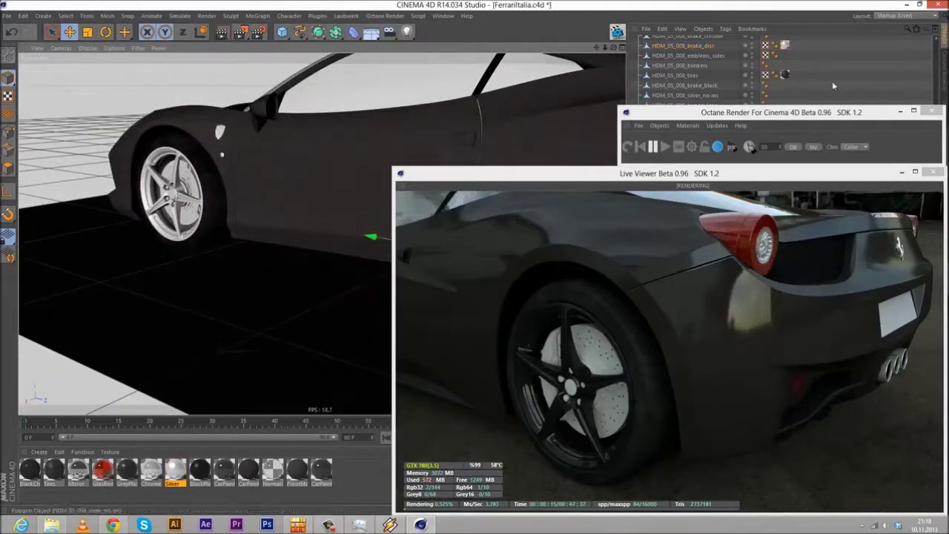
{"action": "scroll", "coordinate": [832, 85], "scroll_direction": "up", "scroll_amount": 5}
{"action": "scroll", "coordinate": [833, 86], "scroll_direction": "down", "scroll_amount": 5}
{"action": "left_click_drag", "start_coordinate": [752, 118], "coordinate": [331, 125]}
{"action": "left_click_drag", "start_coordinate": [656, 173], "coordinate": [300, 59]}
{"action": "left_click_drag", "start_coordinate": [181, 469], "coordinate": [719, 139]}
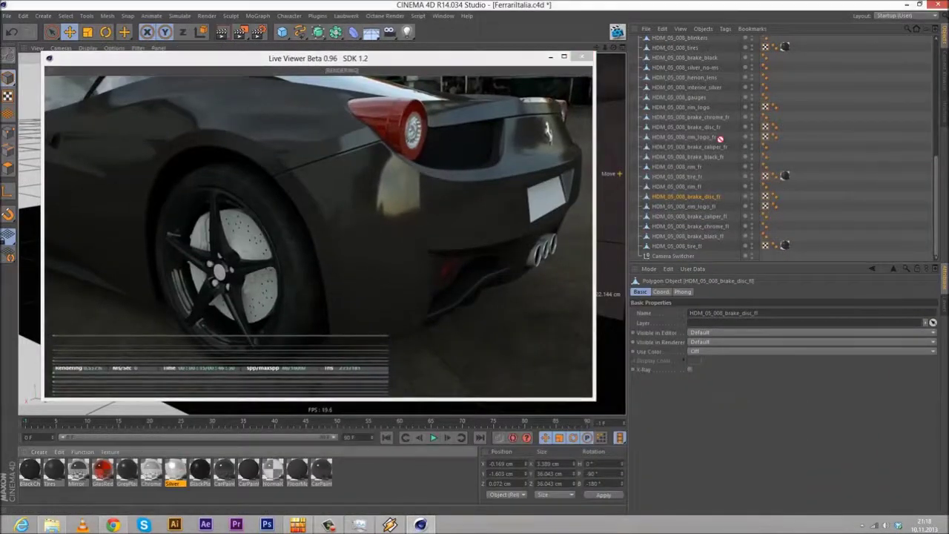
{"action": "left_click_drag", "start_coordinate": [705, 192], "coordinate": [704, 195]}
Step: Select the front-right brake disc, HDM_05_008_brake_disc_fr, and apply the Silver material to it
{"action": "left_click_drag", "start_coordinate": [531, 60], "coordinate": [494, 161]}
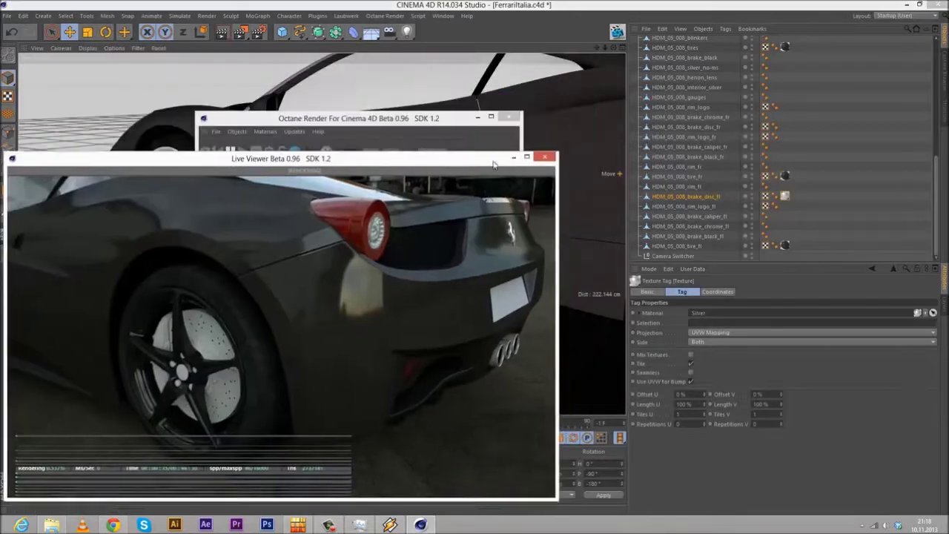
{"action": "left_click", "coordinate": [572, 140]}
{"action": "left_click_drag", "start_coordinate": [572, 144], "coordinate": [948, 99], "text": "alt"}
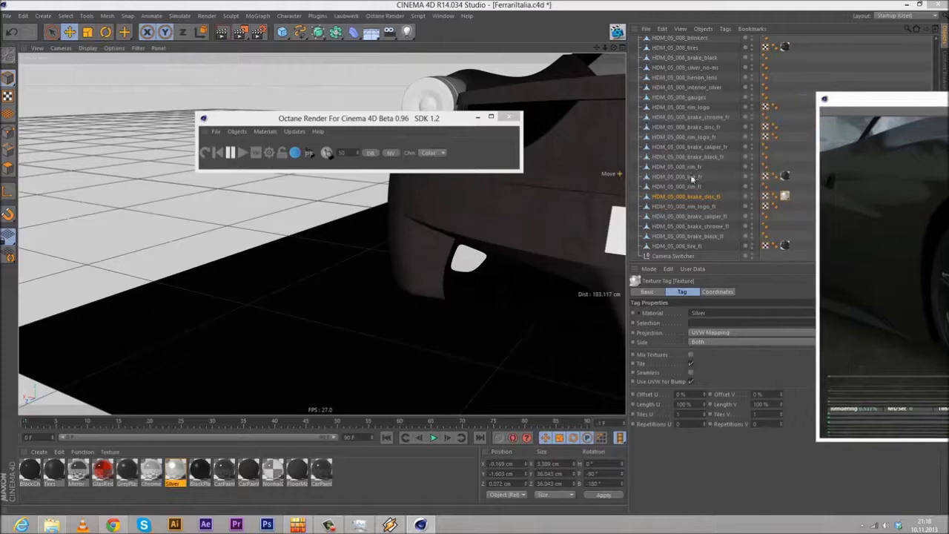
{"action": "left_click", "coordinate": [558, 271]}
{"action": "left_click_drag", "start_coordinate": [558, 272], "coordinate": [309, 256], "text": "alt"}
{"action": "left_click", "coordinate": [310, 255]}
{"action": "scroll", "coordinate": [730, 94], "scroll_direction": "up", "scroll_amount": 5}
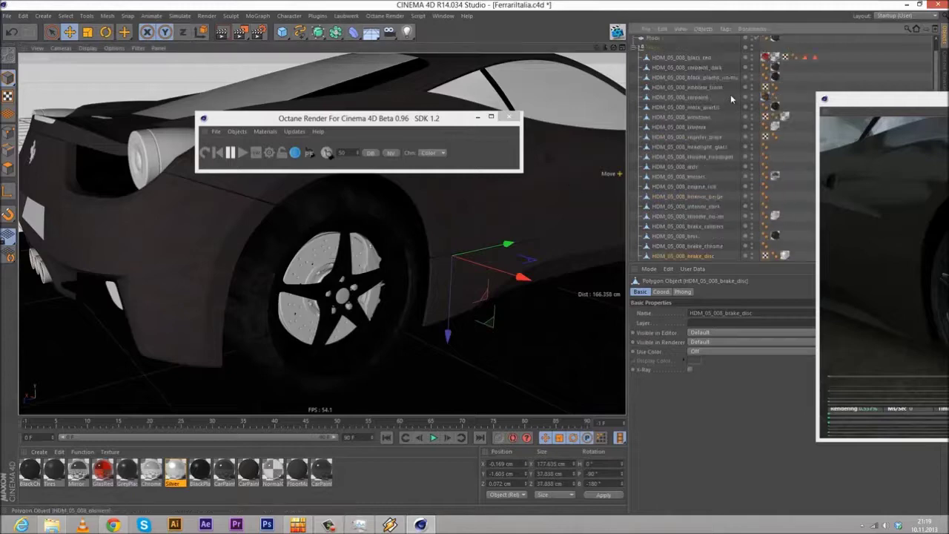
{"action": "left_click_drag", "start_coordinate": [477, 237], "coordinate": [134, 257], "text": "alt"}
{"action": "left_click", "coordinate": [442, 215]}
{"action": "scroll", "coordinate": [751, 160], "scroll_direction": "down", "scroll_amount": 6}
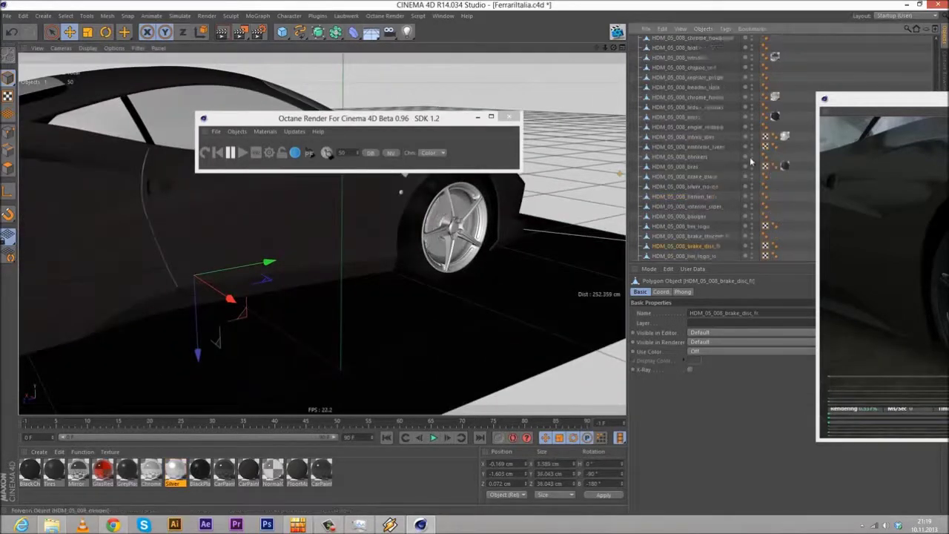
{"action": "scroll", "coordinate": [751, 161], "scroll_direction": "up", "scroll_amount": 6}
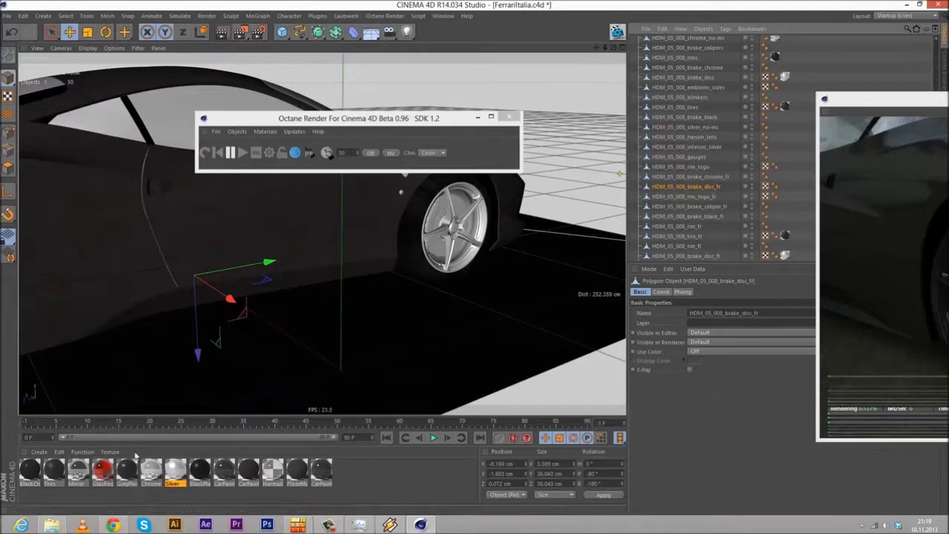
{"action": "left_click_drag", "start_coordinate": [175, 469], "coordinate": [716, 190]}
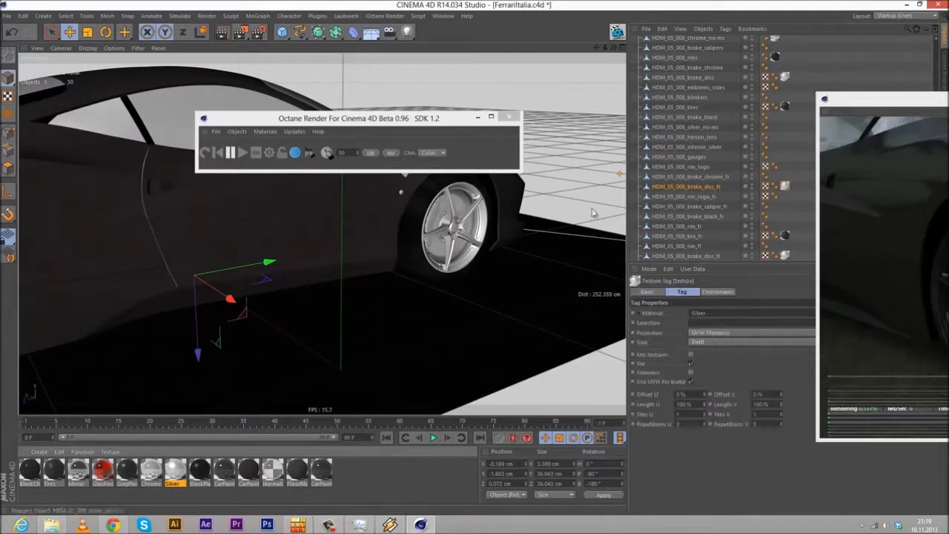
Step: Move the render windows clear of the viewport, frame the rear wheel and restart the live render
{"action": "left_click_drag", "start_coordinate": [362, 286], "coordinate": [447, 182], "text": "alt"}
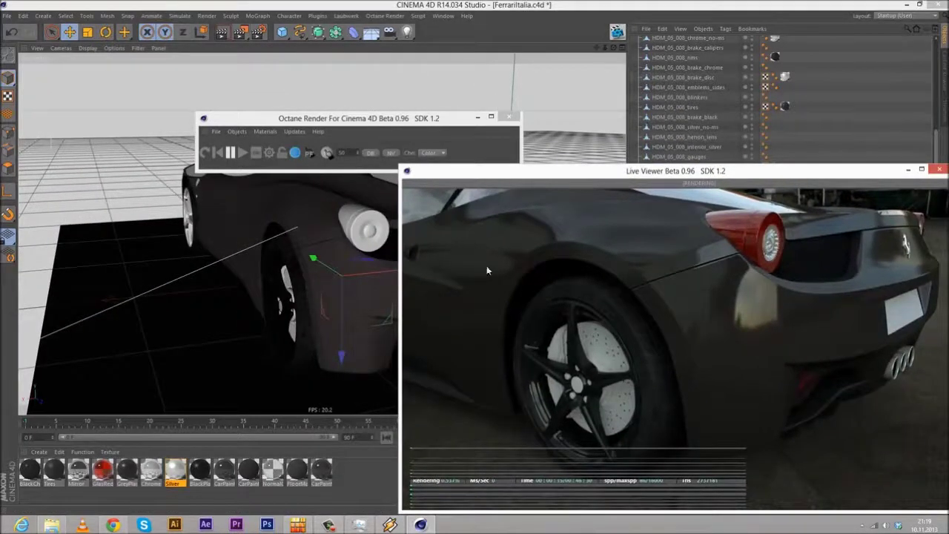
{"action": "left_click_drag", "start_coordinate": [338, 126], "coordinate": [766, 121]}
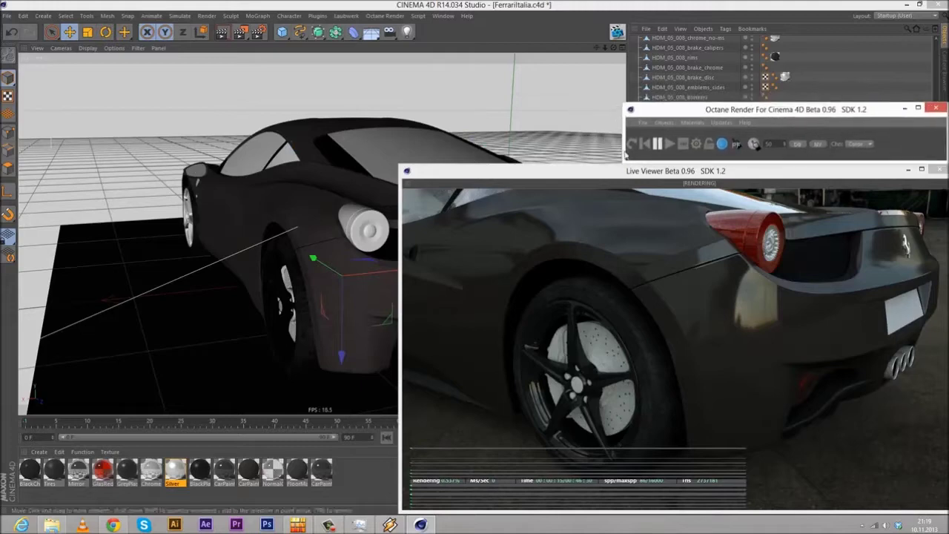
{"action": "left_click_drag", "start_coordinate": [248, 290], "coordinate": [333, 275], "text": "alt"}
{"action": "right_click_drag", "start_coordinate": [333, 275], "coordinate": [246, 237], "text": "alt"}
{"action": "middle_click_drag", "start_coordinate": [349, 231], "coordinate": [278, 252], "text": "alt"}
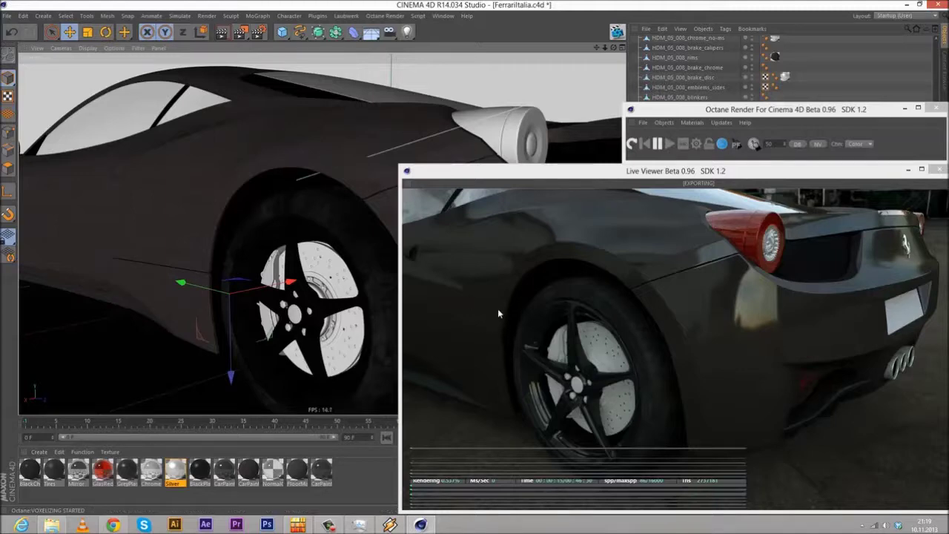
{"action": "left_click", "coordinate": [632, 147]}
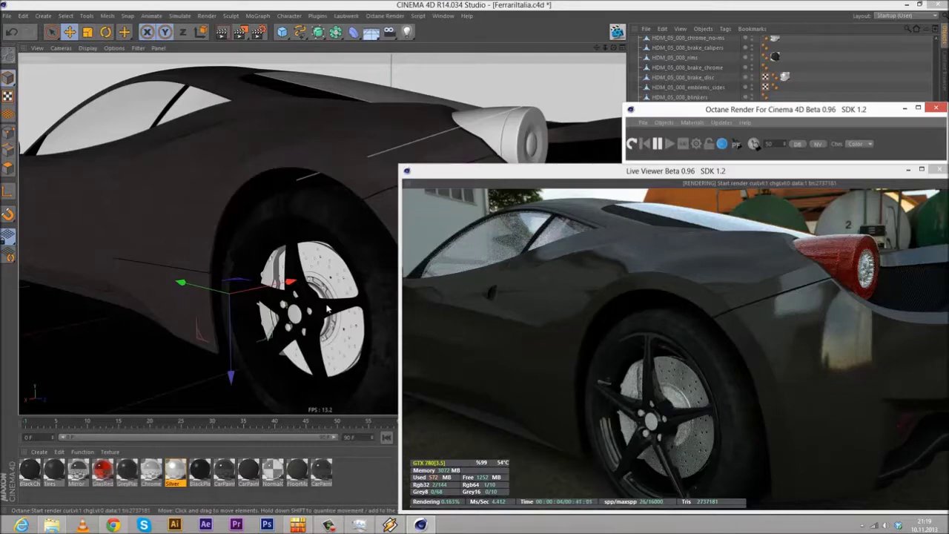
Step: Examine the rear wheel's brake disc and caliper up close in the live render and pause the render
{"action": "right_click_drag", "start_coordinate": [327, 308], "coordinate": [327, 307], "text": "alt"}
{"action": "scroll", "coordinate": [327, 308], "scroll_direction": "up", "scroll_amount": 2}
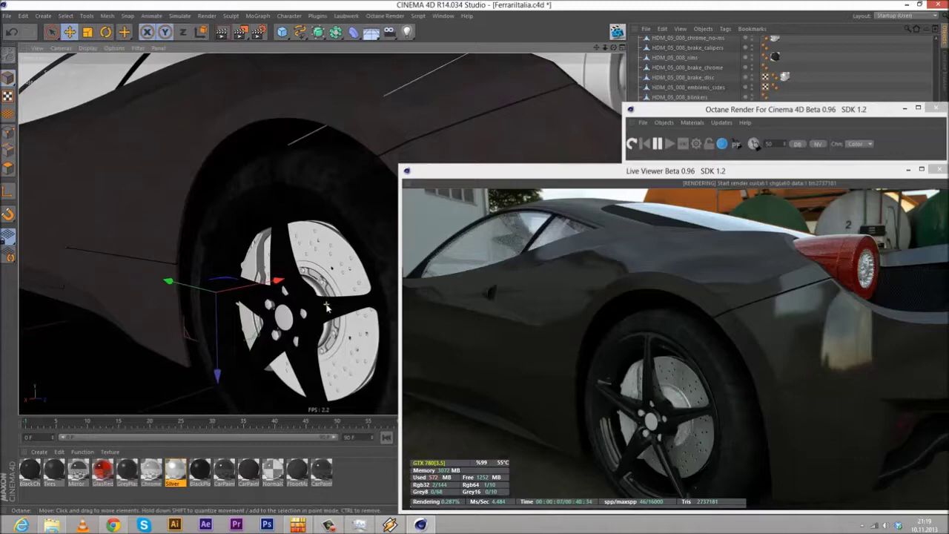
{"action": "left_click_drag", "start_coordinate": [368, 292], "coordinate": [380, 287], "text": "alt"}
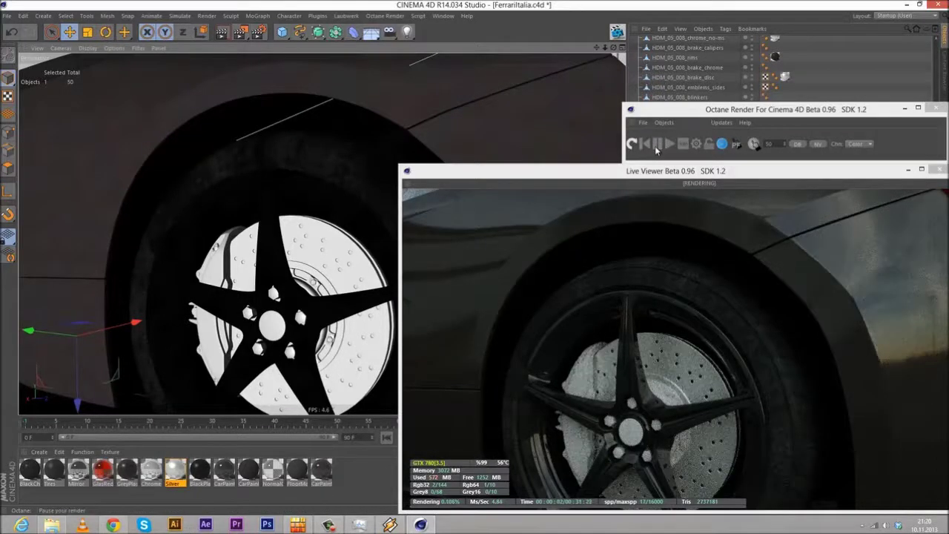
{"action": "left_click", "coordinate": [656, 147]}
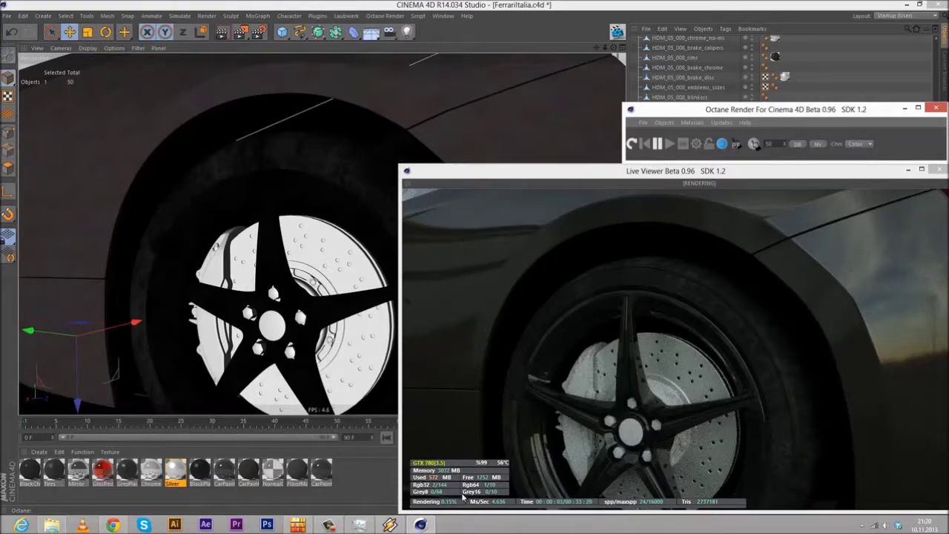
Step: Switch to Chrome and browse the brake disc image results for material references
{"action": "left_click", "coordinate": [116, 523]}
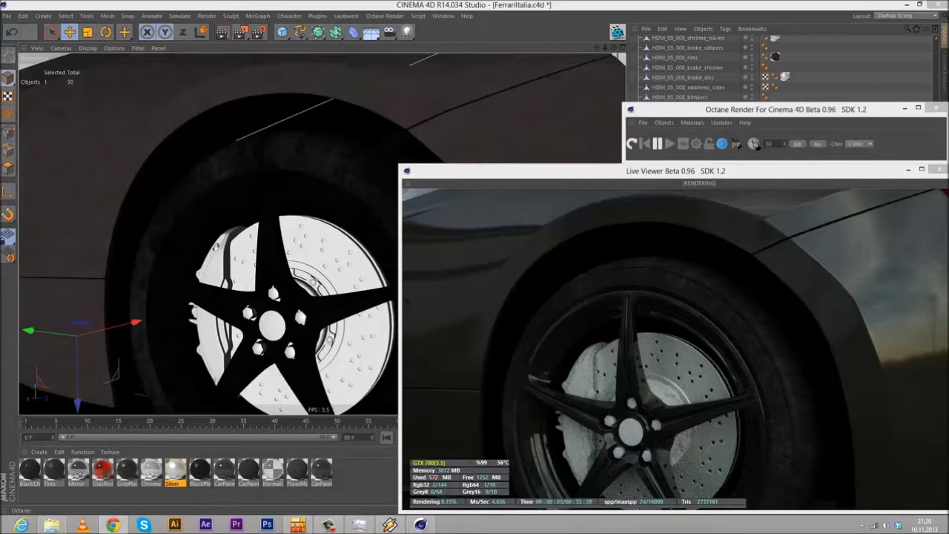
{"action": "left_click_drag", "start_coordinate": [948, 56], "coordinate": [438, 48]}
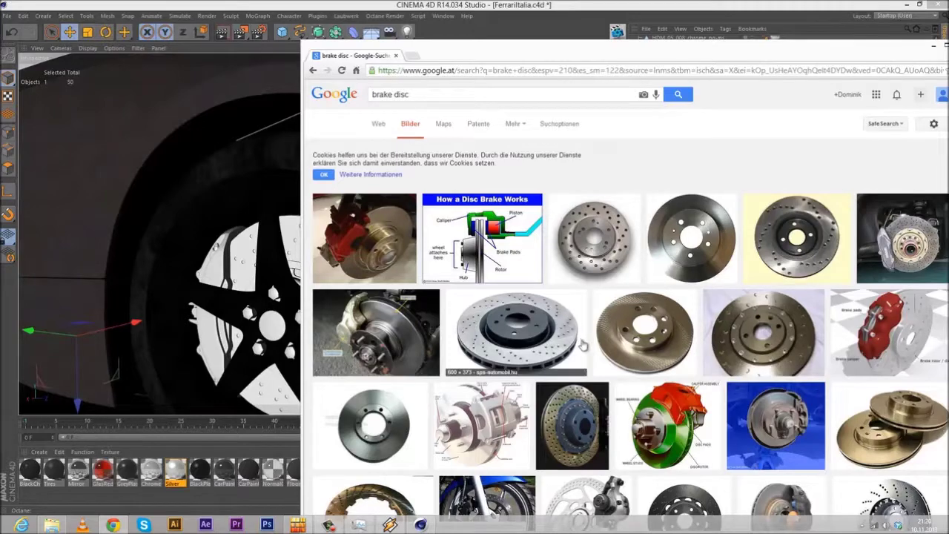
{"action": "scroll", "coordinate": [602, 334], "scroll_direction": "down", "scroll_amount": 2}
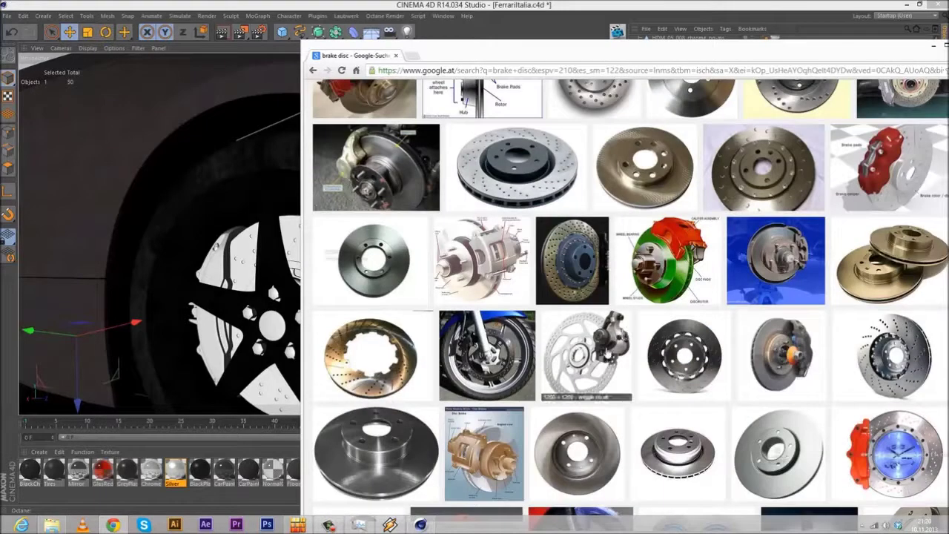
{"action": "scroll", "coordinate": [593, 341], "scroll_direction": "down", "scroll_amount": 2}
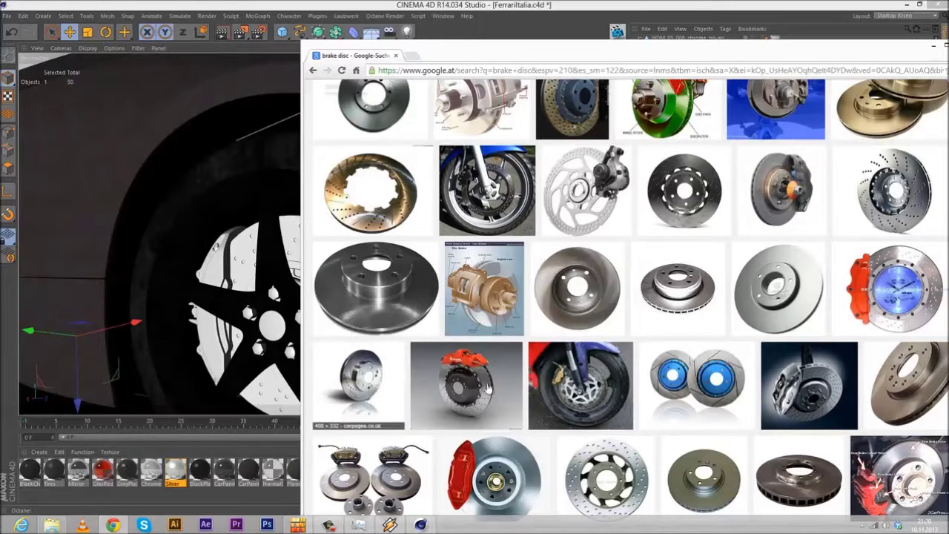
{"action": "scroll", "coordinate": [718, 371], "scroll_direction": "down", "scroll_amount": 2}
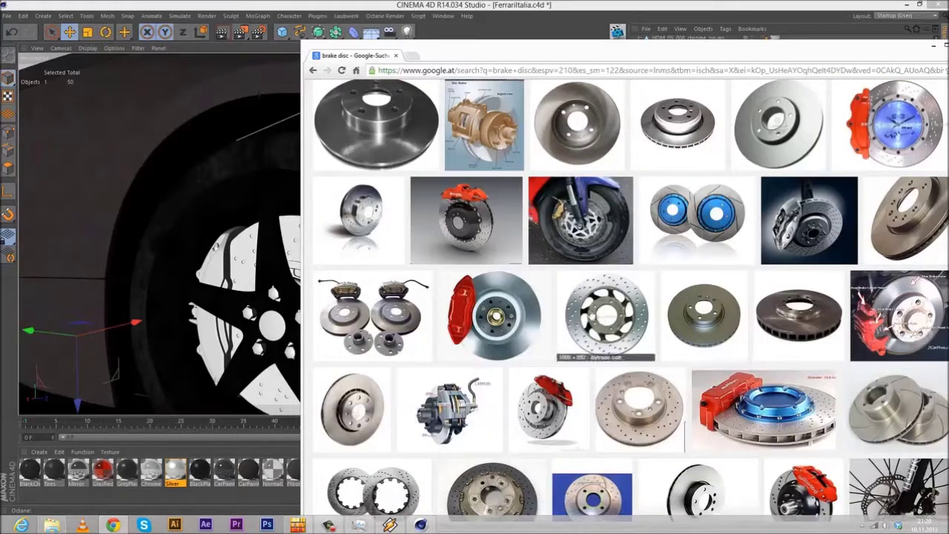
{"action": "scroll", "coordinate": [424, 194], "scroll_direction": "up", "scroll_amount": 7}
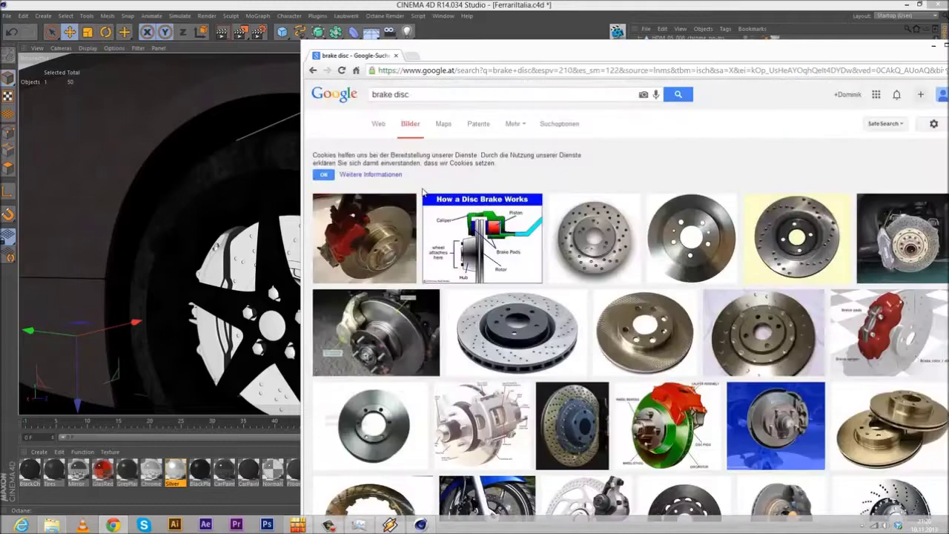
Step: Search Google Images for "ferrari italia brake disc"
{"action": "left_click_drag", "start_coordinate": [423, 95], "coordinate": [275, 78]}
{"action": "type", "text": "ferra"}
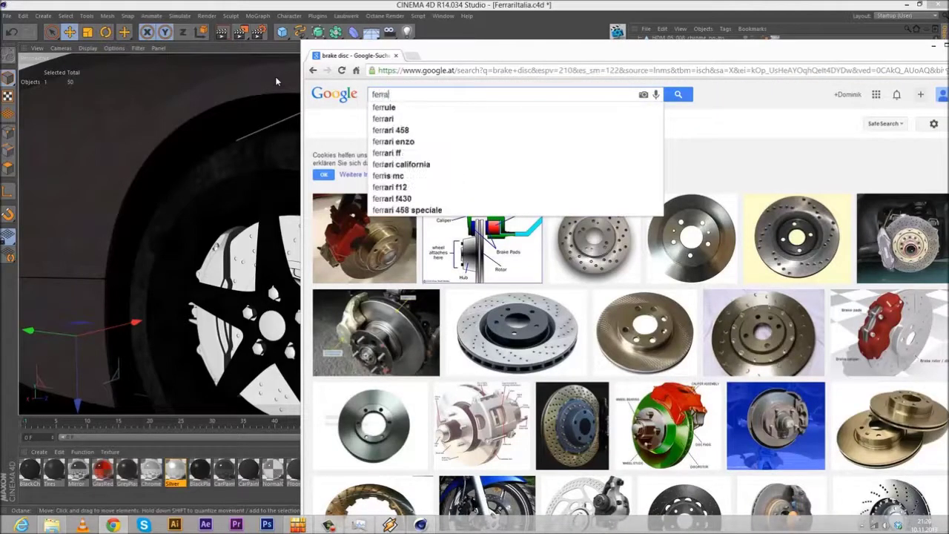
{"action": "type", "text": "ri italia brake dis"}
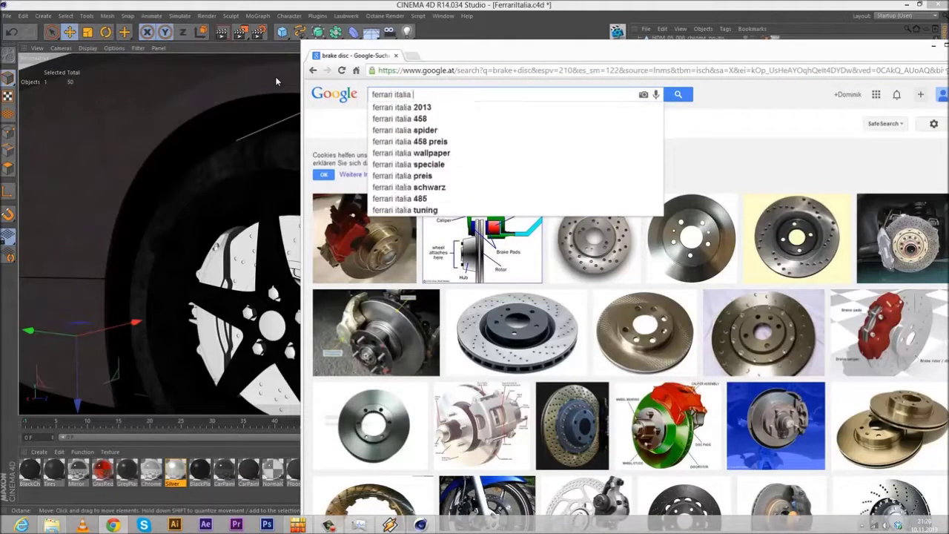
{"action": "type", "text": "c"}
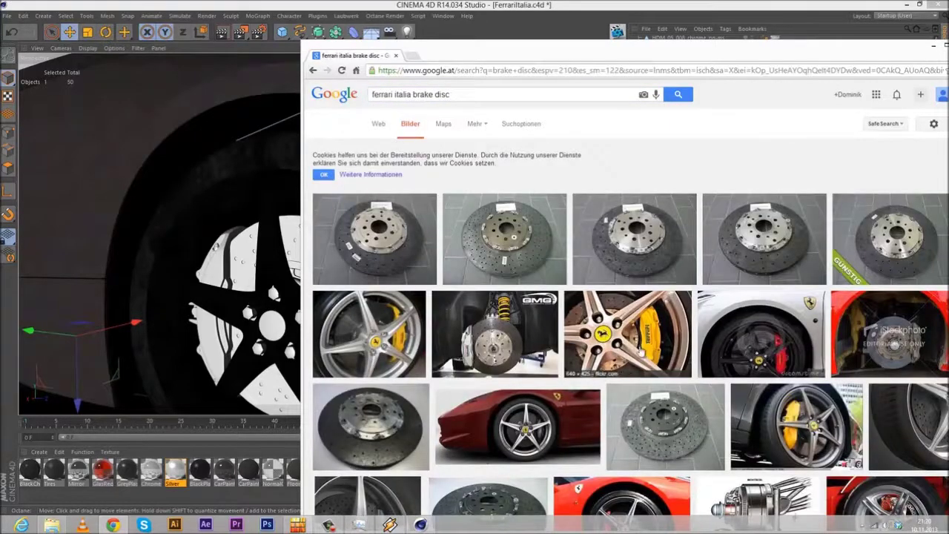
Step: Examine the enlarged Ferrari 458 Italia wheel photos and further results for brake disc and caliper colors and finish
{"action": "left_click", "coordinate": [640, 343]}
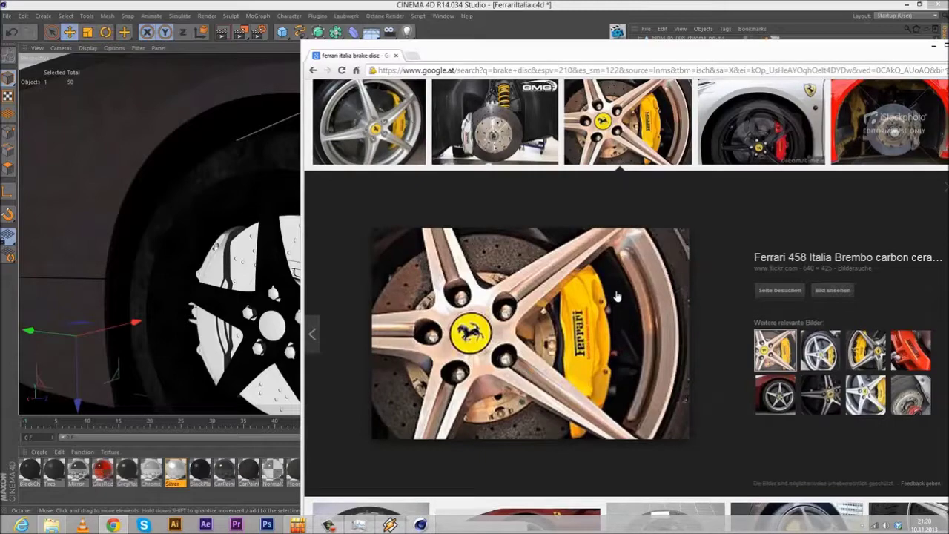
{"action": "scroll", "coordinate": [616, 297], "scroll_direction": "up", "scroll_amount": 3}
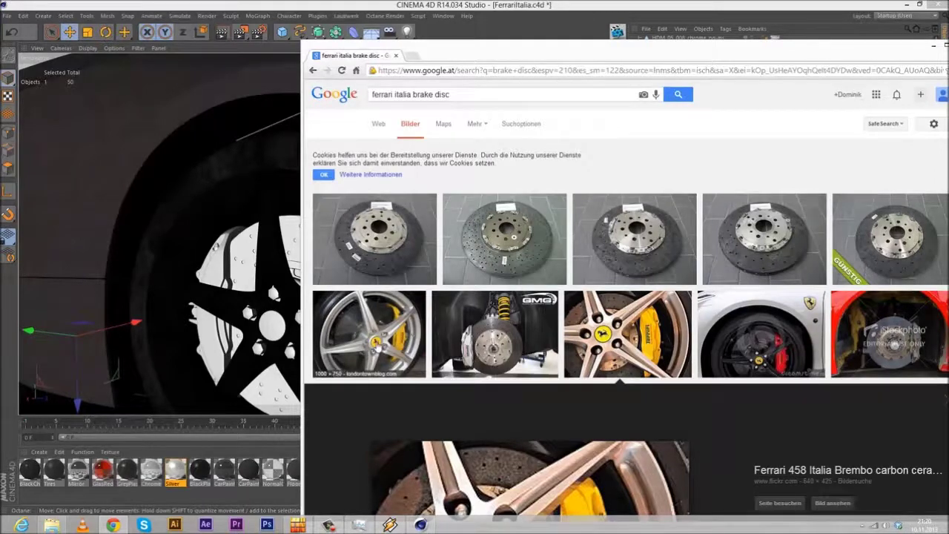
{"action": "left_click", "coordinate": [349, 371]}
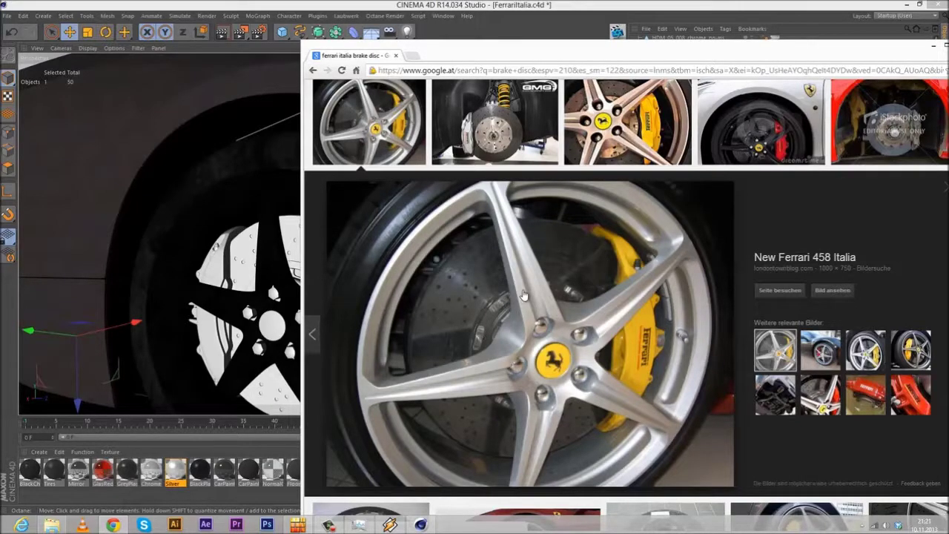
{"action": "scroll", "coordinate": [523, 295], "scroll_direction": "down", "scroll_amount": 5}
{"action": "scroll", "coordinate": [522, 295], "scroll_direction": "up", "scroll_amount": 5}
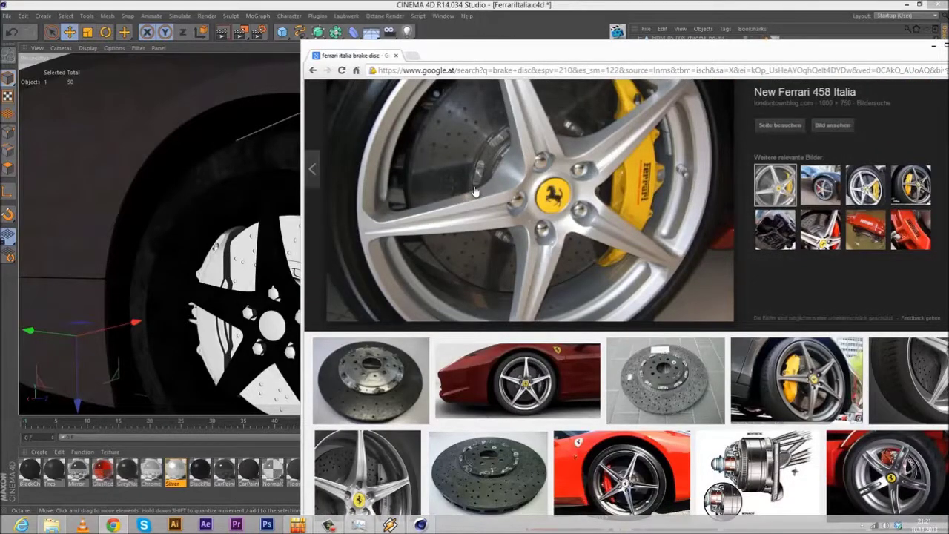
{"action": "scroll", "coordinate": [478, 196], "scroll_direction": "down", "scroll_amount": 5}
{"action": "scroll", "coordinate": [482, 204], "scroll_direction": "up", "scroll_amount": 2}
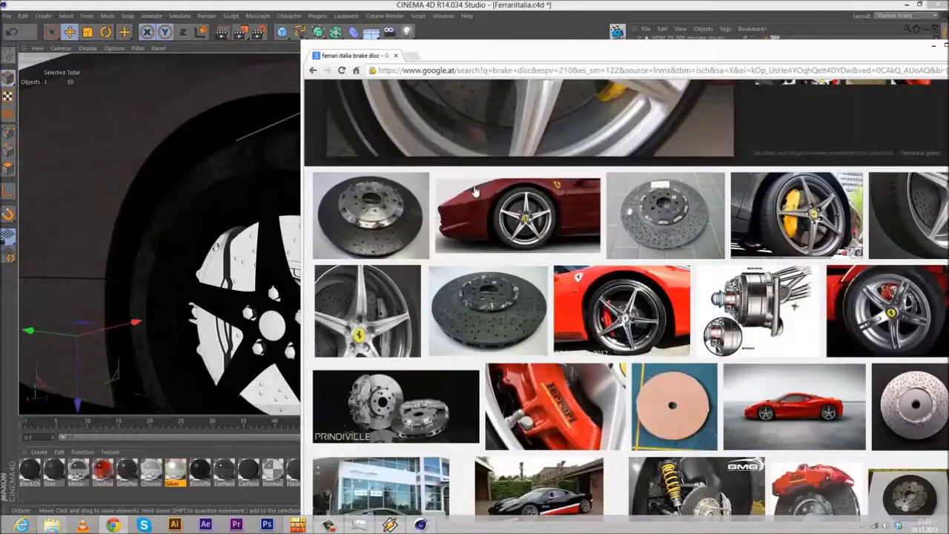
Step: Examine the enlarged drilled silver brake disc photo and further image results, and move the browser window aside
{"action": "scroll", "coordinate": [561, 256], "scroll_direction": "down", "scroll_amount": 3}
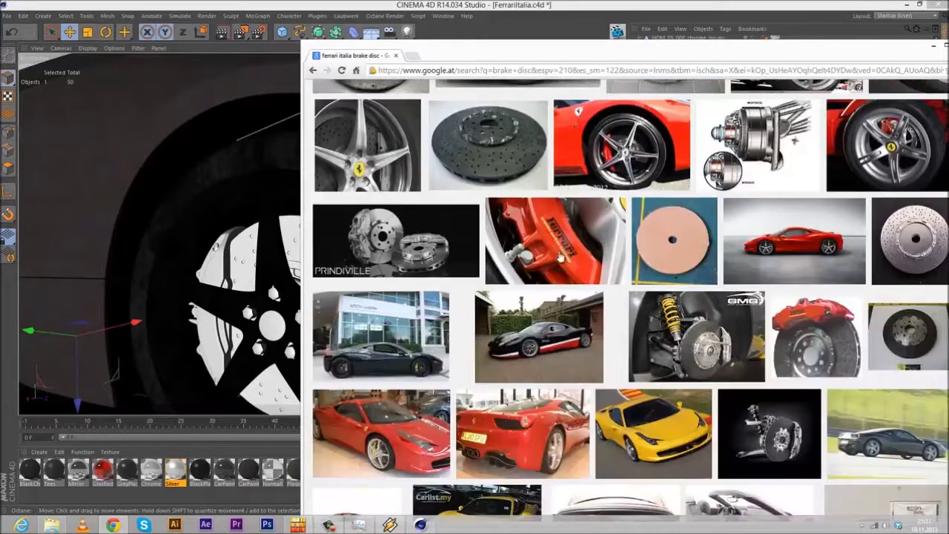
{"action": "left_click", "coordinate": [891, 234]}
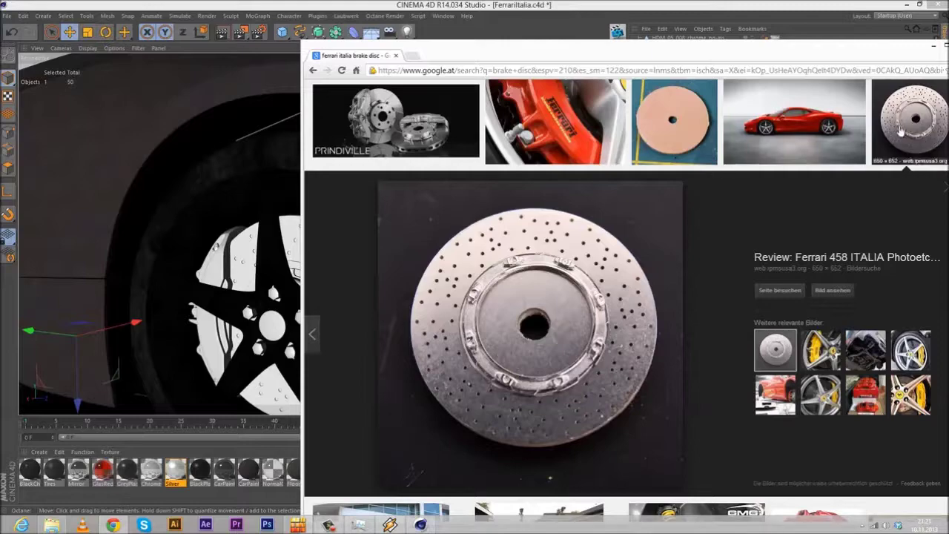
{"action": "left_click", "coordinate": [925, 122]}
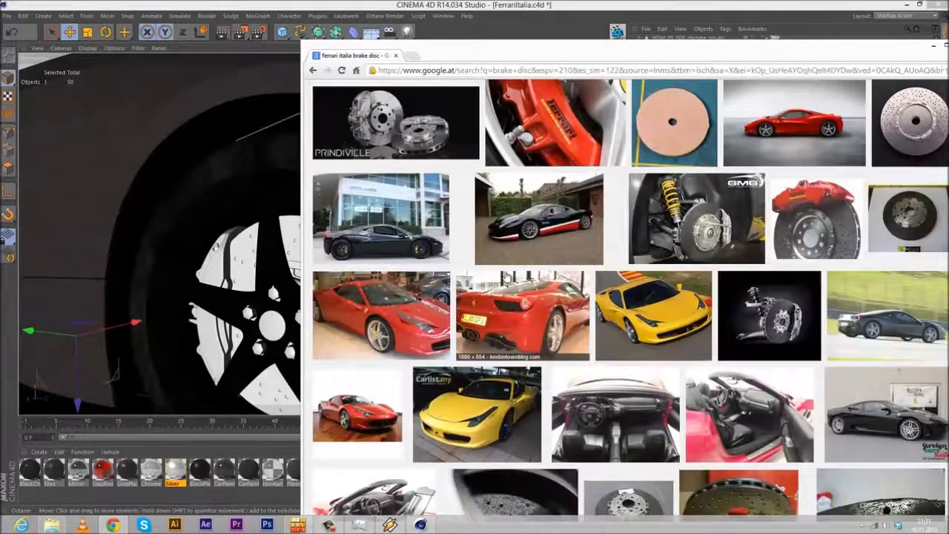
{"action": "scroll", "coordinate": [507, 276], "scroll_direction": "down", "scroll_amount": 5}
{"action": "left_click_drag", "start_coordinate": [929, 43], "coordinate": [948, 63]}
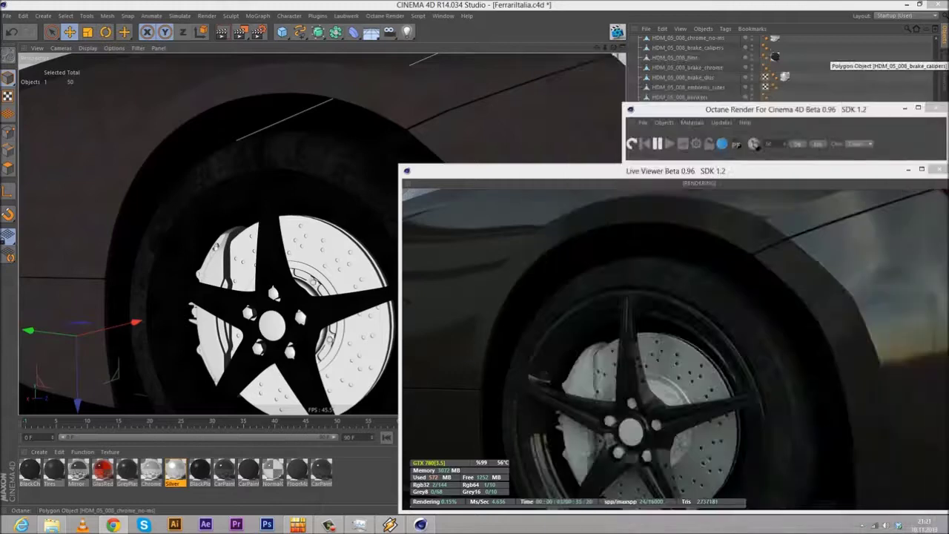
Step: Set the Silver material's roughness float to 0.08 and close its editor
{"action": "left_click", "coordinate": [178, 473]}
{"action": "double_click", "coordinate": [175, 470]}
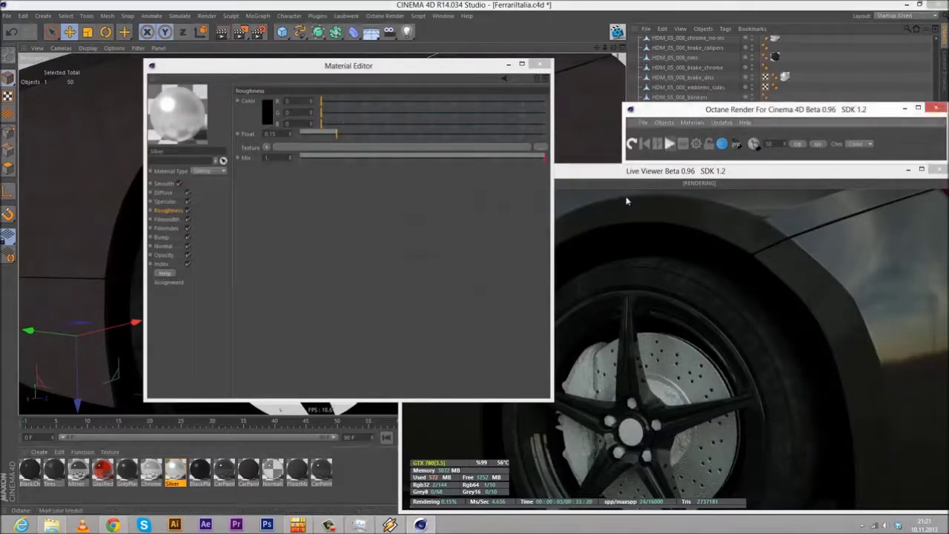
{"action": "left_click_drag", "start_coordinate": [332, 137], "coordinate": [324, 136]}
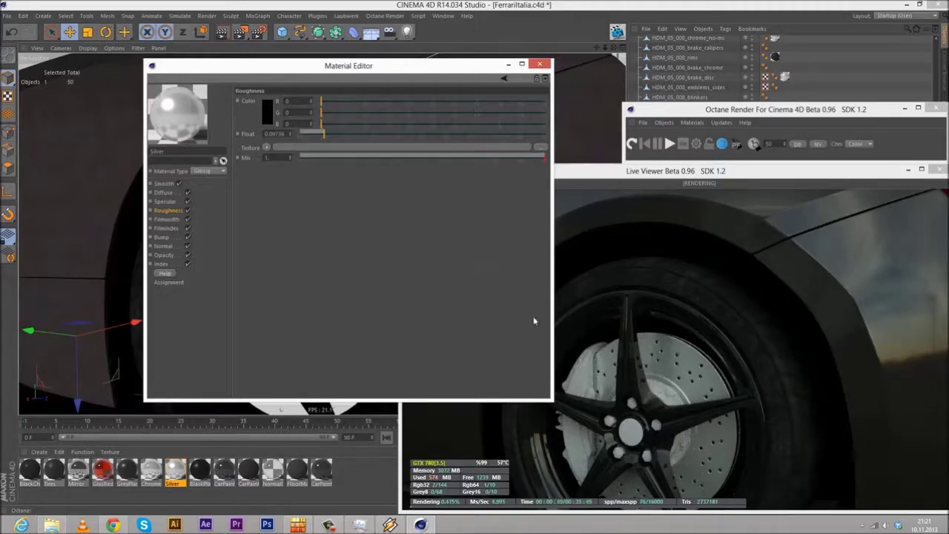
{"action": "left_click", "coordinate": [321, 133]}
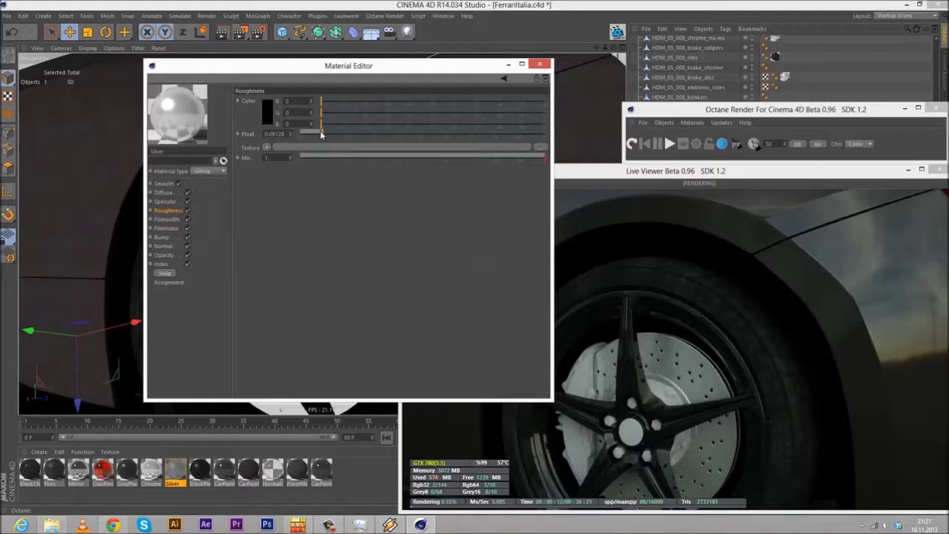
{"action": "left_click_drag", "start_coordinate": [321, 134], "coordinate": [320, 132]}
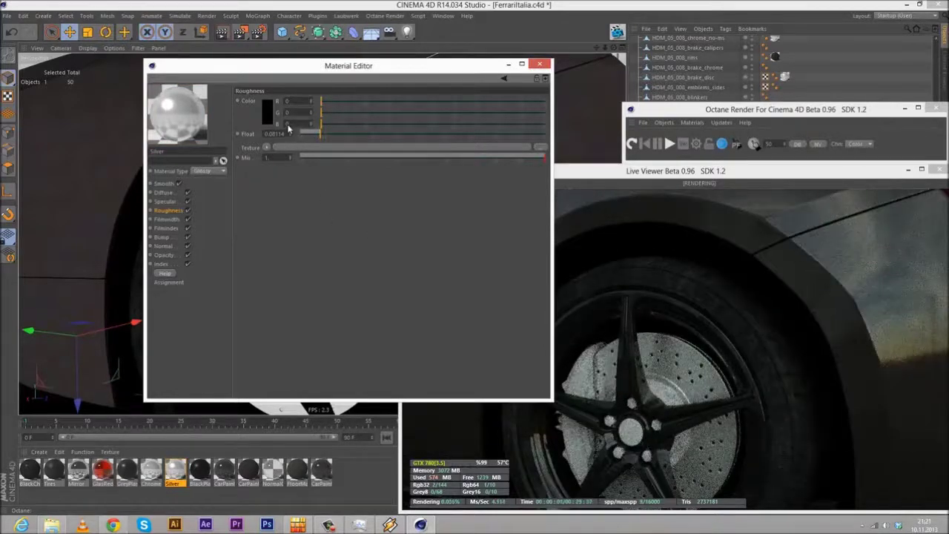
{"action": "left_click_drag", "start_coordinate": [274, 134], "coordinate": [333, 138]}
{"action": "type", "text": "0"}
{"action": "key", "text": "Return"}
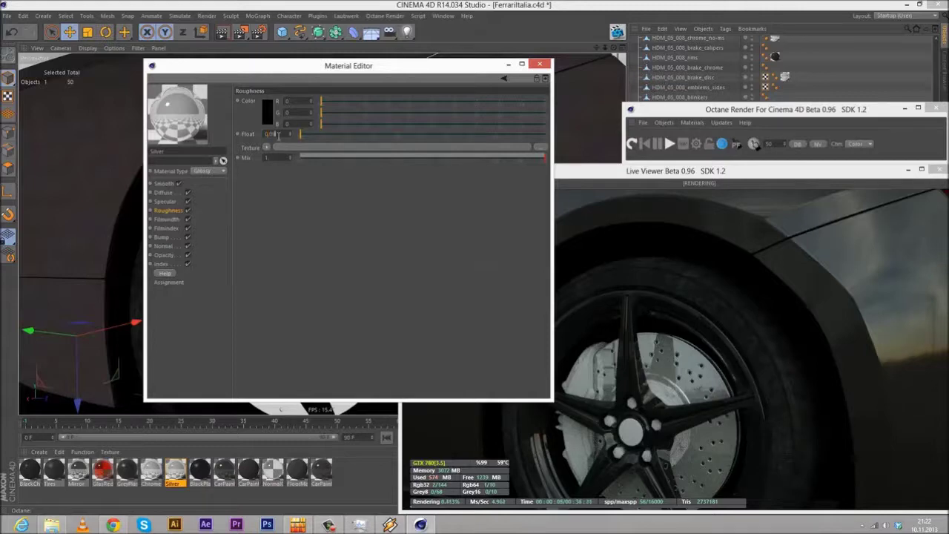
{"action": "key", "text": "Return"}
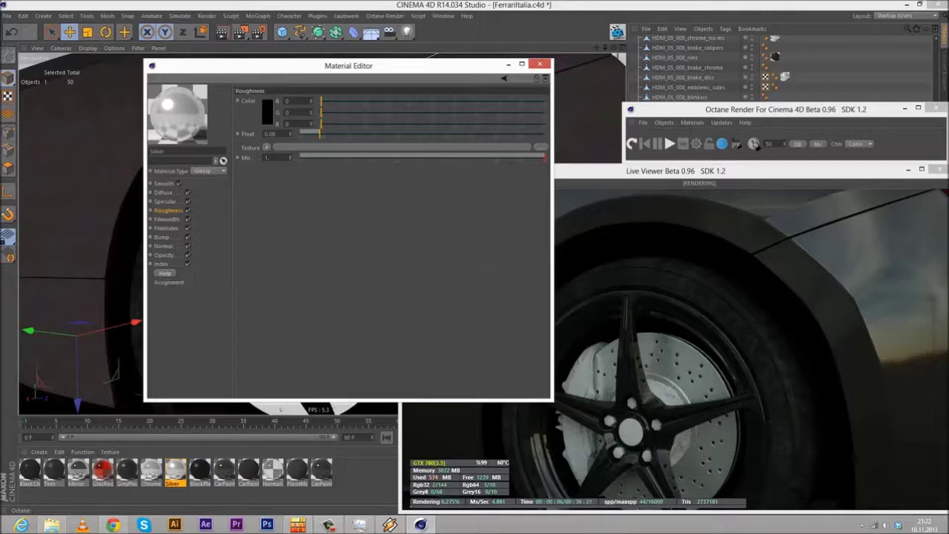
{"action": "left_click", "coordinate": [113, 524]}
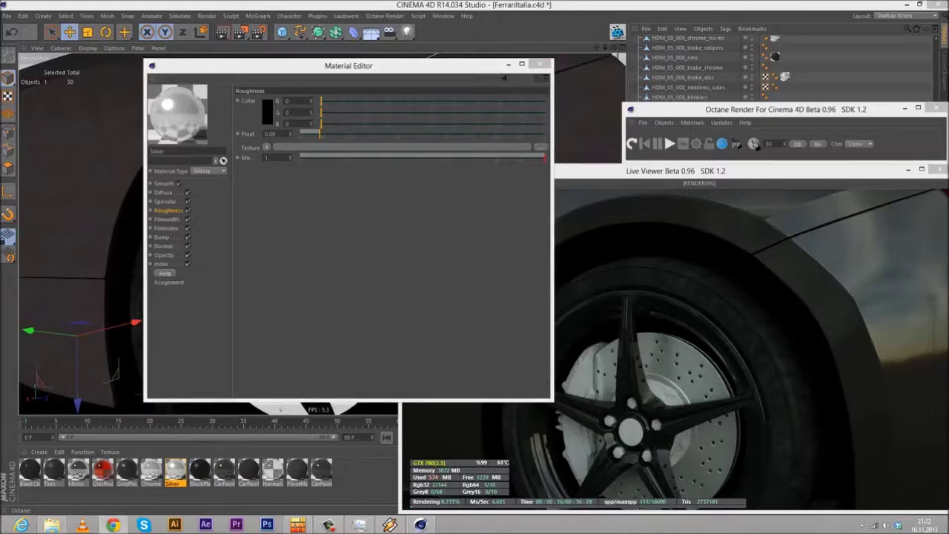
{"action": "left_click", "coordinate": [540, 65]}
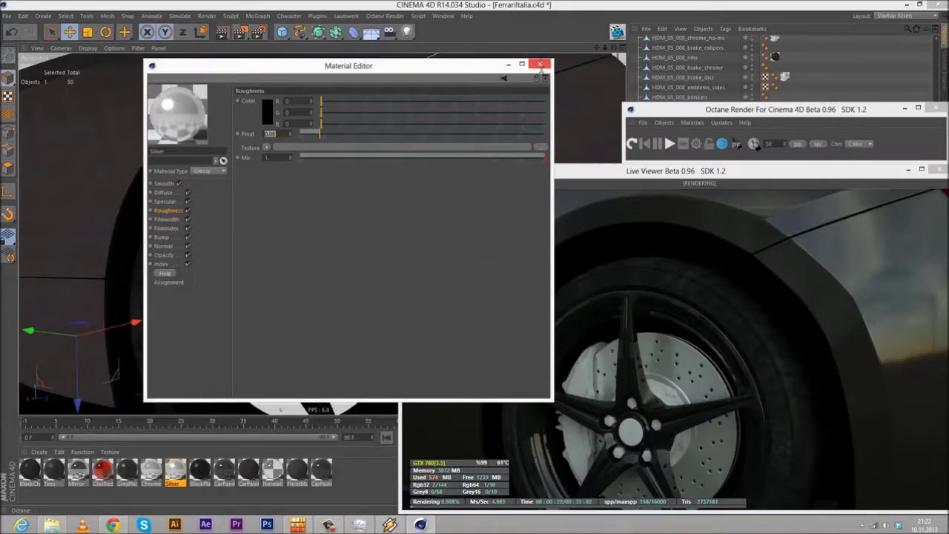
{"action": "left_click", "coordinate": [540, 66]}
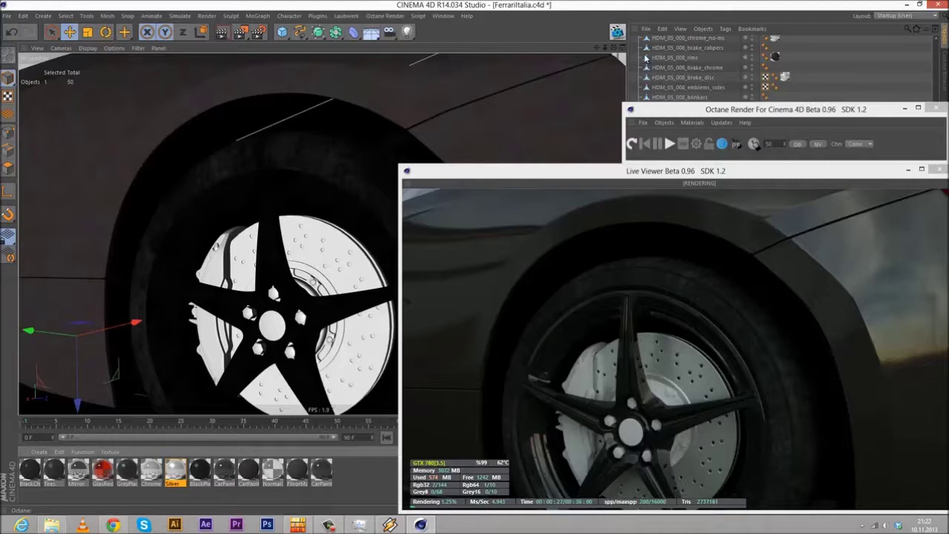
Step: Pause the live render and create a new Octane Material of the Glossy type
{"action": "left_click", "coordinate": [660, 142]}
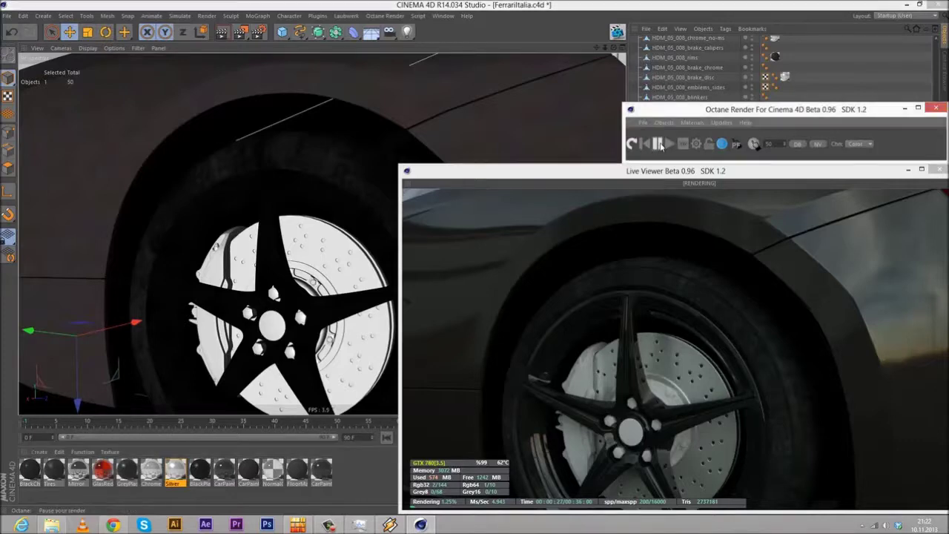
{"action": "right_click", "coordinate": [39, 461]}
{"action": "left_click", "coordinate": [39, 451]}
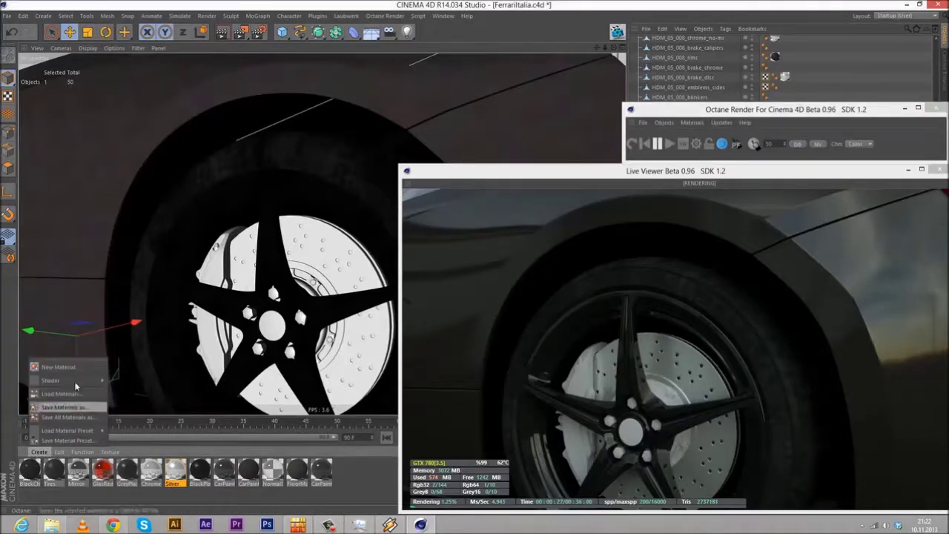
{"action": "mouse_move", "coordinate": [74, 380]}
{"action": "mouse_move", "coordinate": [142, 362]}
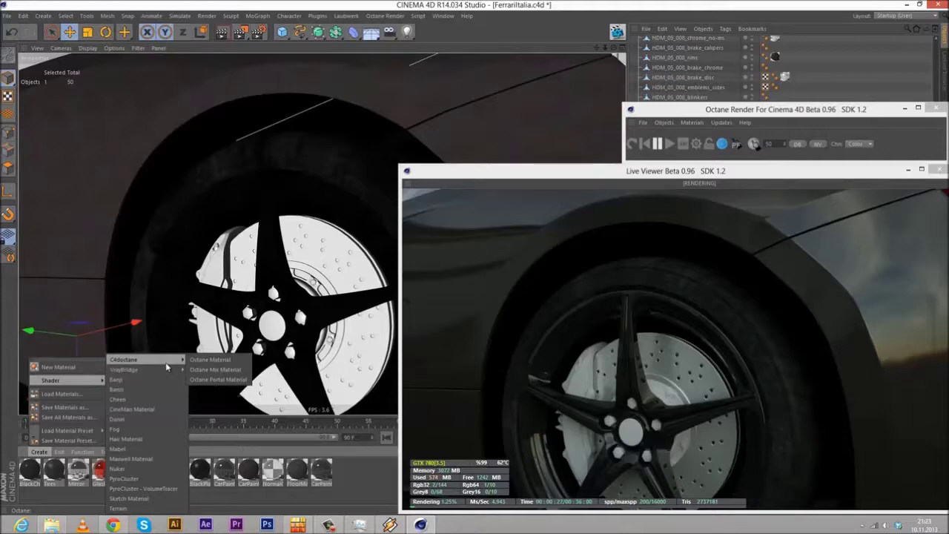
{"action": "left_click", "coordinate": [211, 360]}
{"action": "double_click", "coordinate": [29, 471]}
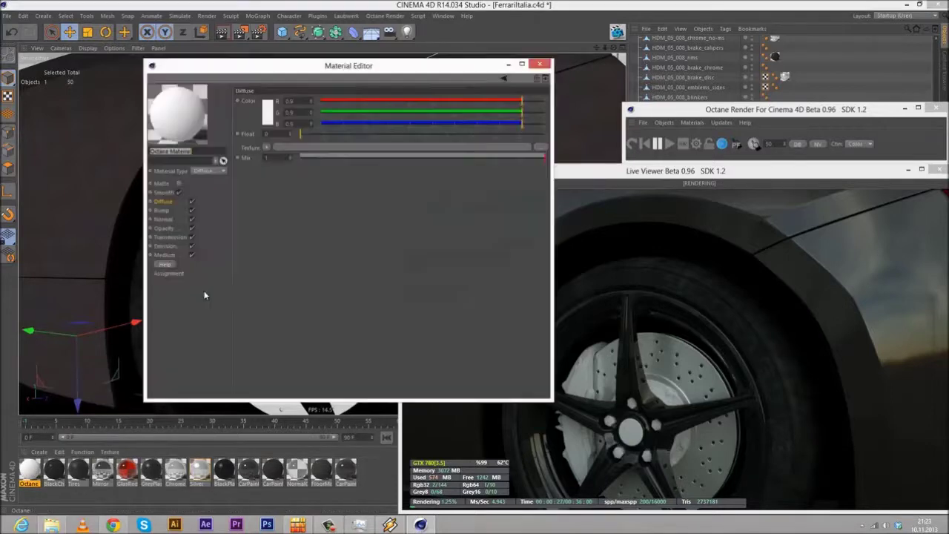
{"action": "left_click", "coordinate": [207, 171]}
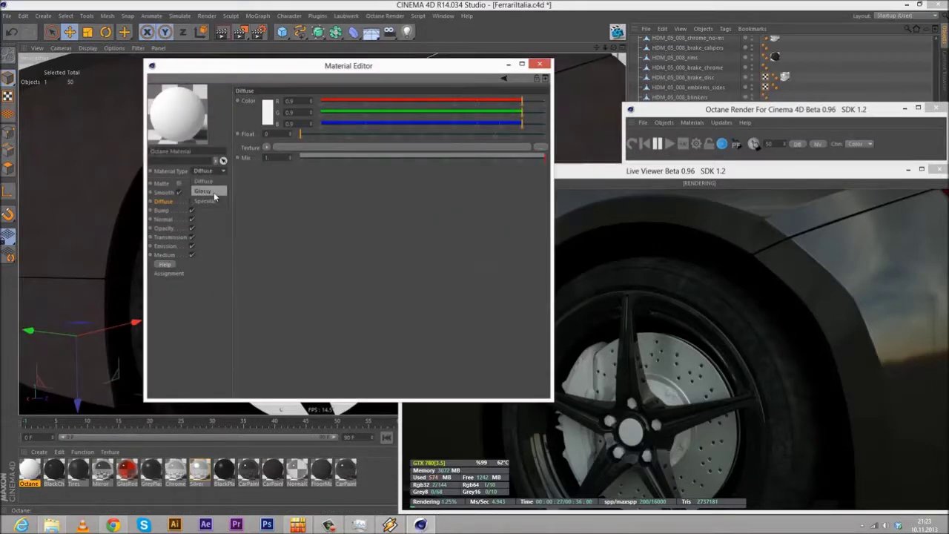
{"action": "left_click", "coordinate": [213, 192]}
Step: Check the yellow caliper photo in the browser and set the new material's index to 4
{"action": "left_click", "coordinate": [161, 265]}
{"action": "left_click", "coordinate": [265, 101]}
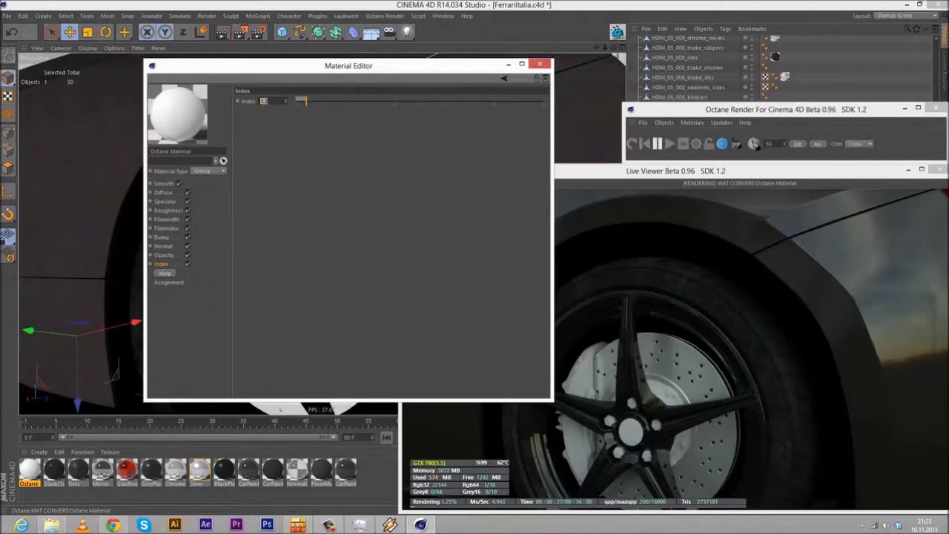
{"action": "key", "text": "alt+Tab"}
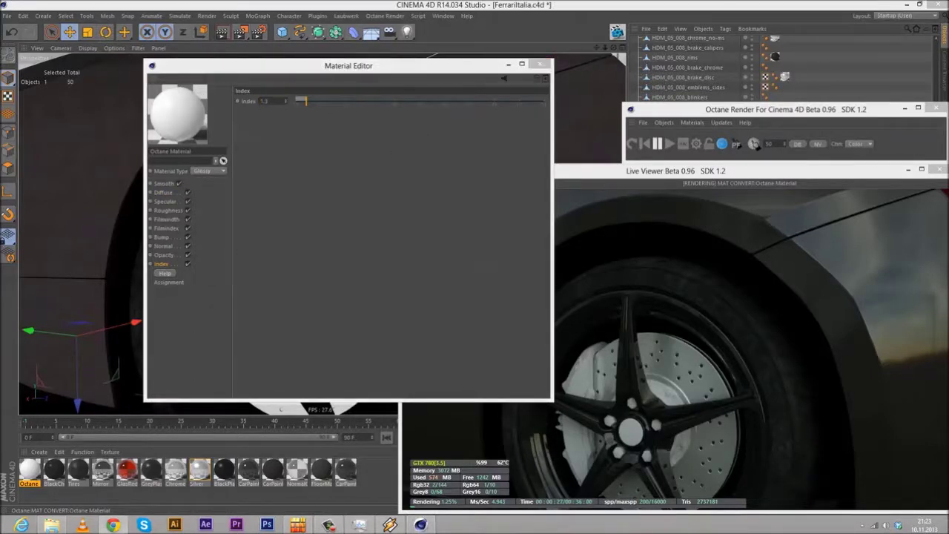
{"action": "left_click_drag", "start_coordinate": [948, 28], "coordinate": [588, 47]}
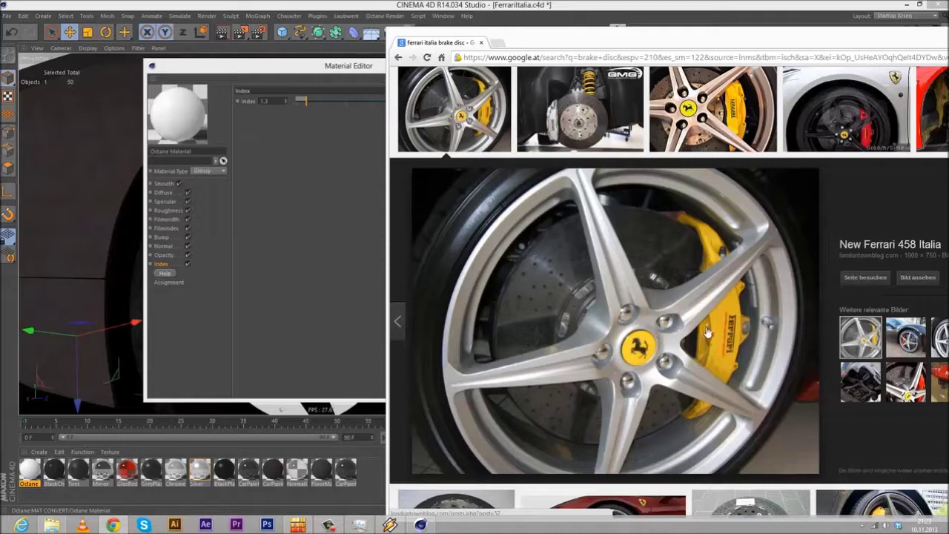
{"action": "left_click", "coordinate": [235, 256]}
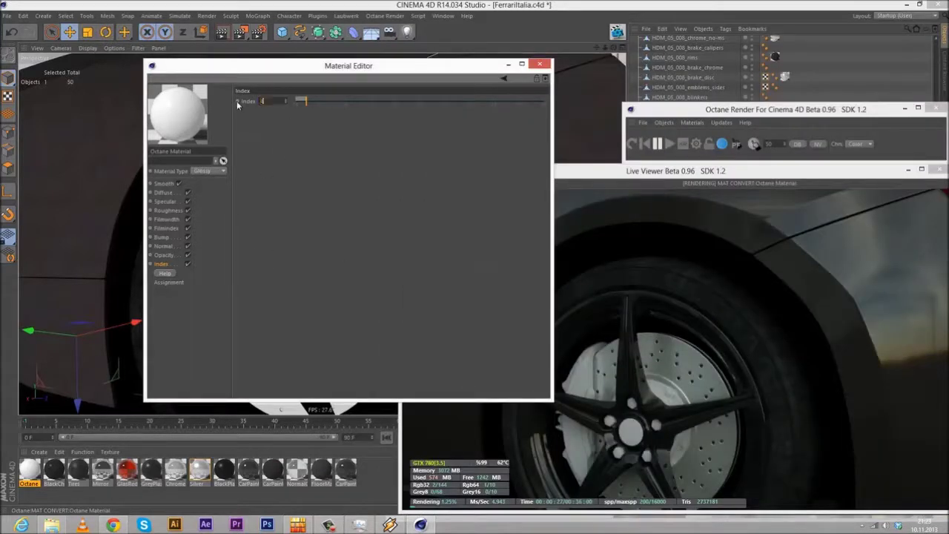
{"action": "type", "text": "4"}
{"action": "key", "text": "Return"}
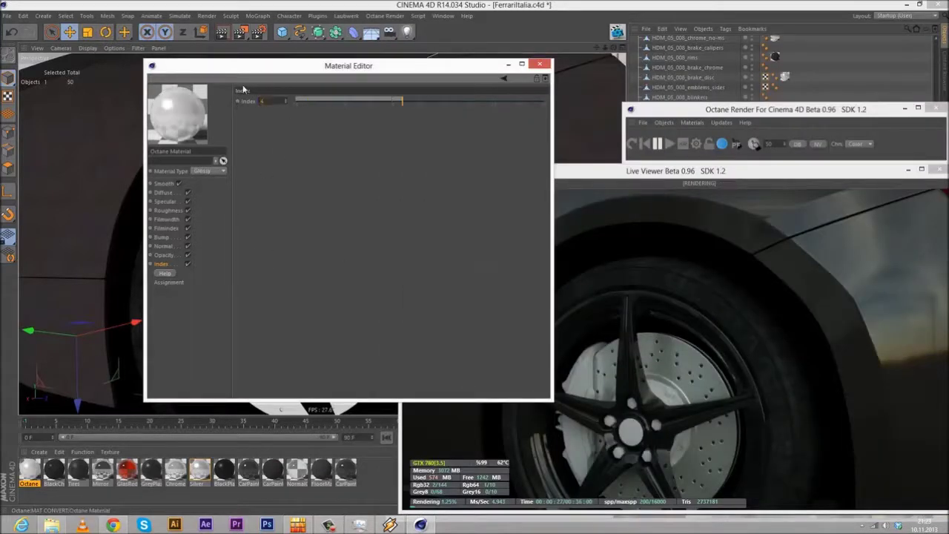
Step: Set the new material's specular color to the yellow sampled from the caliper photo, RGB 223, 178, 31
{"action": "left_click", "coordinate": [162, 192]}
{"action": "left_click", "coordinate": [166, 202]}
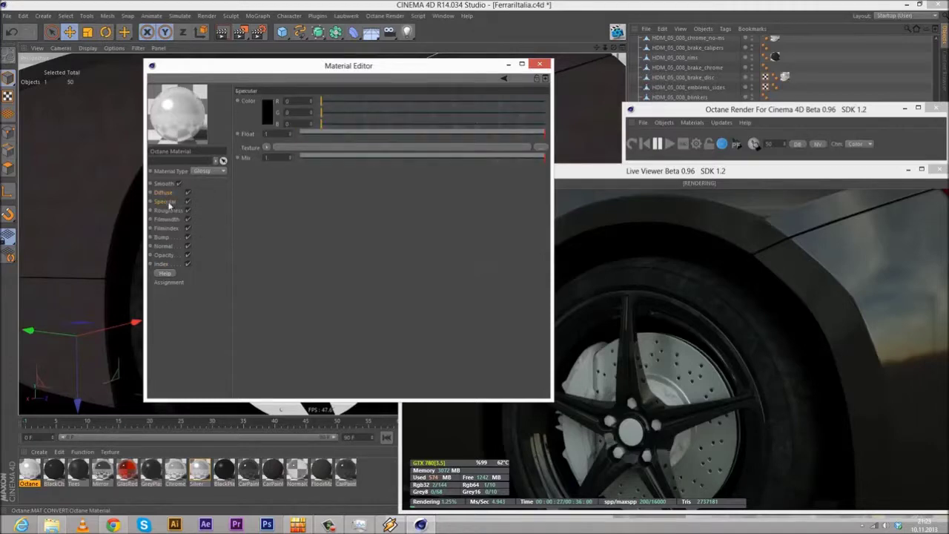
{"action": "left_click", "coordinate": [267, 112]}
{"action": "left_click_drag", "start_coordinate": [260, 76], "coordinate": [262, 75]}
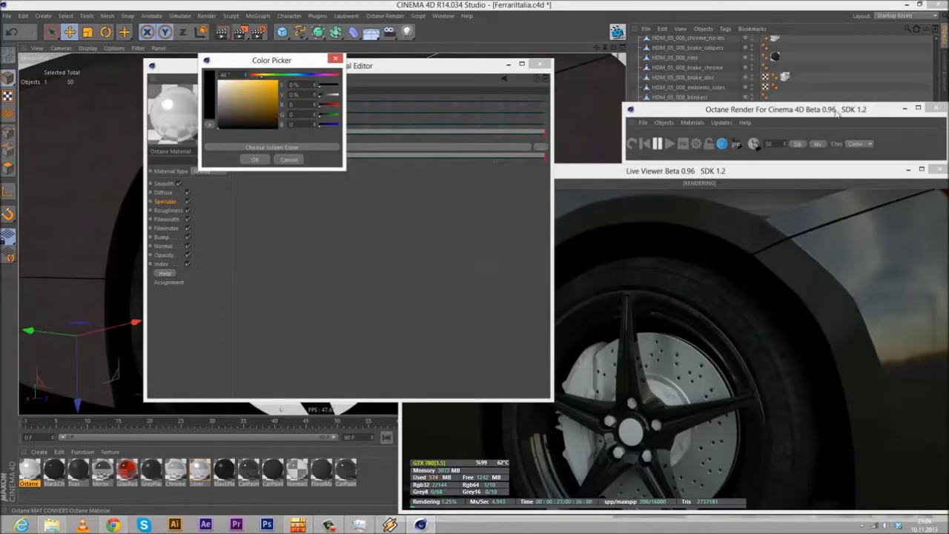
{"action": "key", "text": "alt+Tab"}
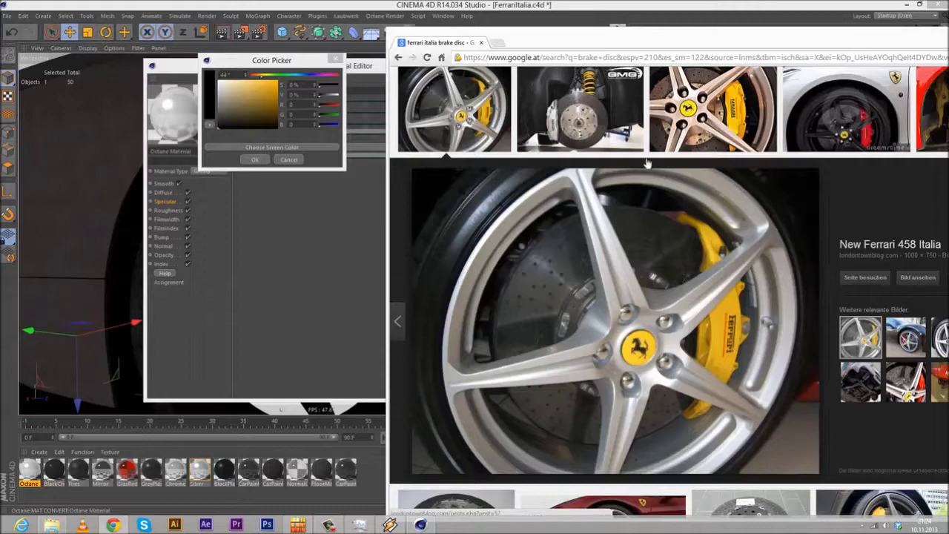
{"action": "left_click", "coordinate": [271, 147]}
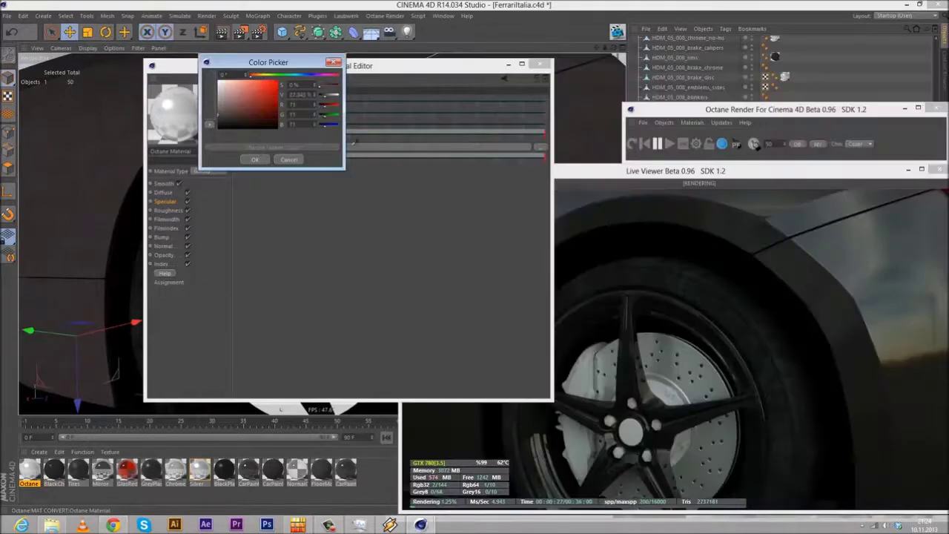
{"action": "key", "text": "alt+Tab"}
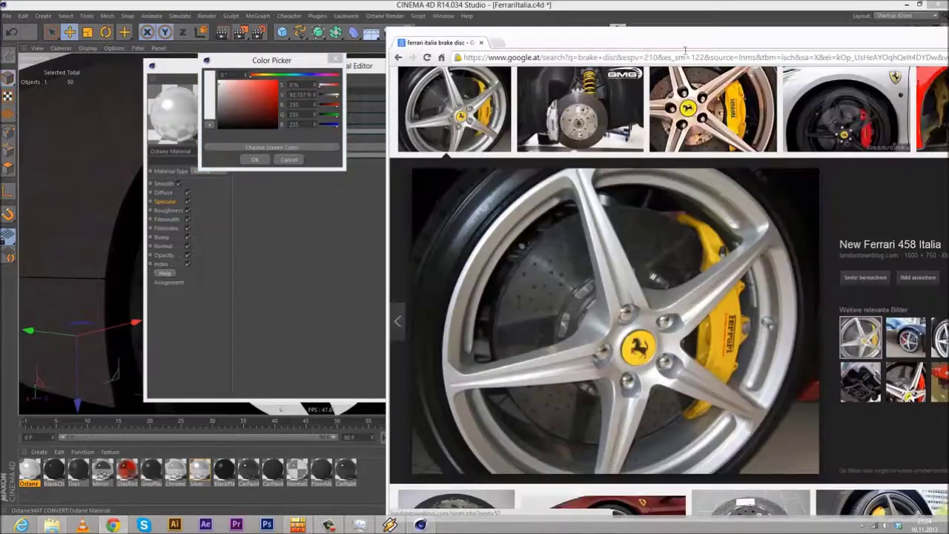
{"action": "left_click_drag", "start_coordinate": [607, 46], "coordinate": [941, 35]}
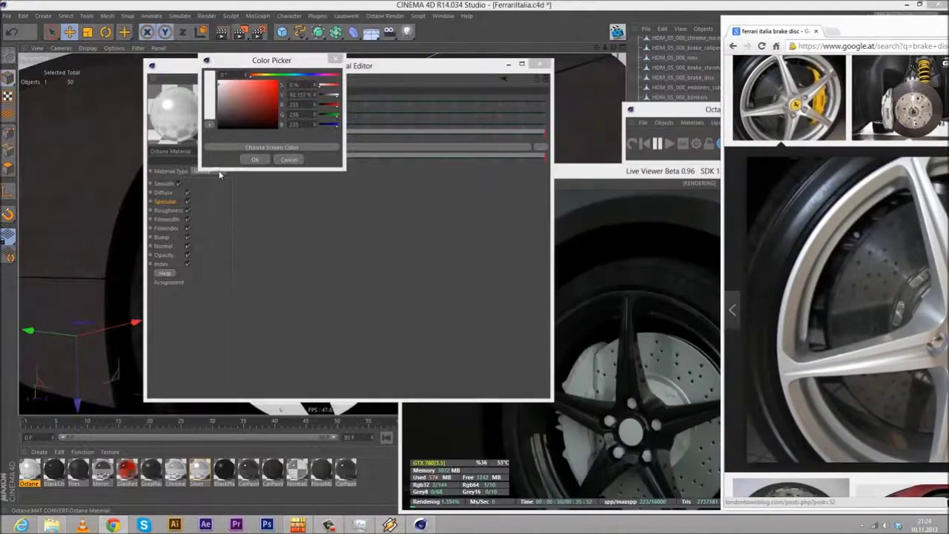
{"action": "left_click", "coordinate": [273, 148]}
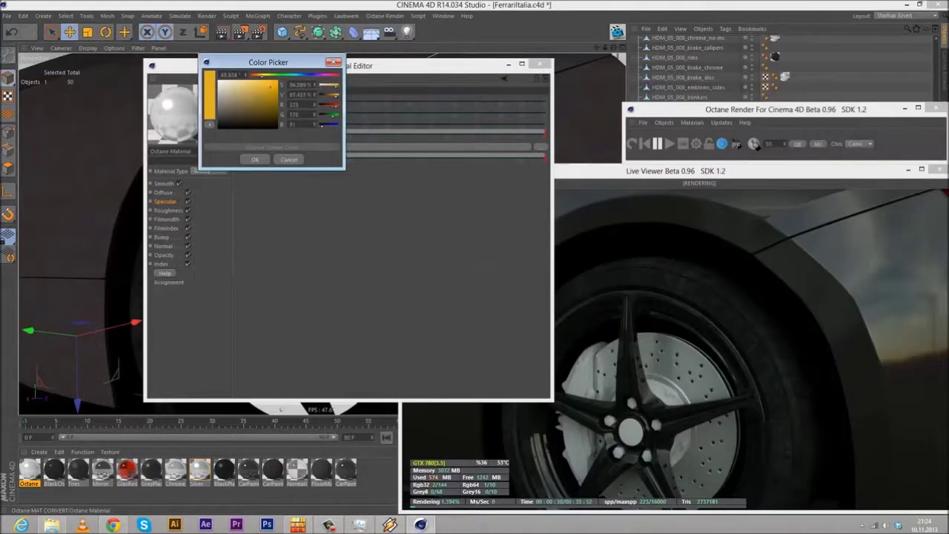
{"action": "left_click", "coordinate": [254, 159]}
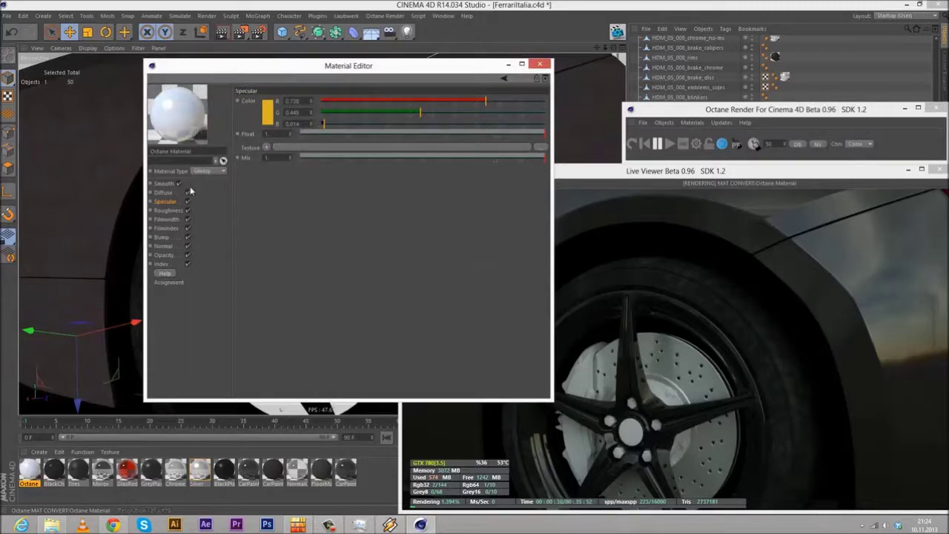
{"action": "left_click", "coordinate": [165, 193]}
{"action": "left_click", "coordinate": [267, 111]}
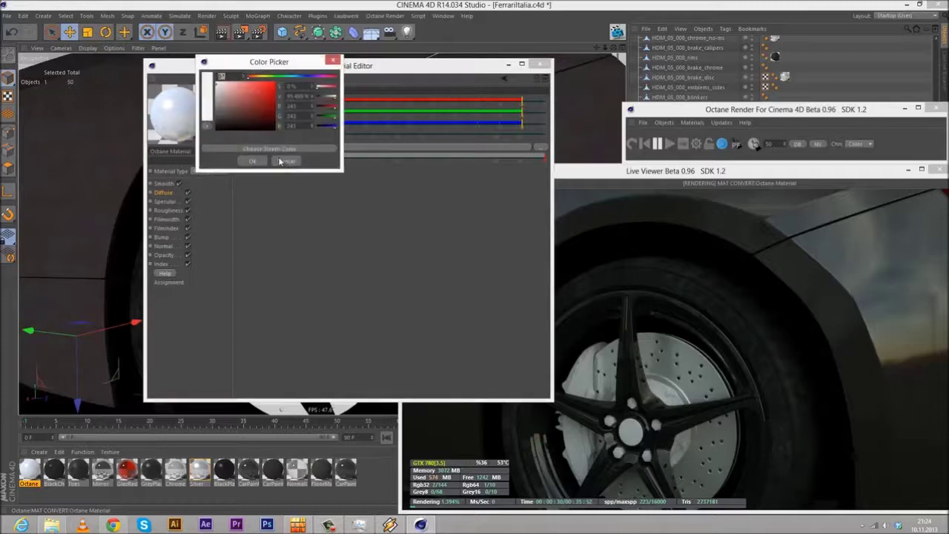
{"action": "left_click", "coordinate": [284, 161]}
Step: Add the yellow specular color, RGB 223, 178, 31, to the custom colors and accept it
{"action": "left_click", "coordinate": [164, 201]}
{"action": "left_click", "coordinate": [269, 115]}
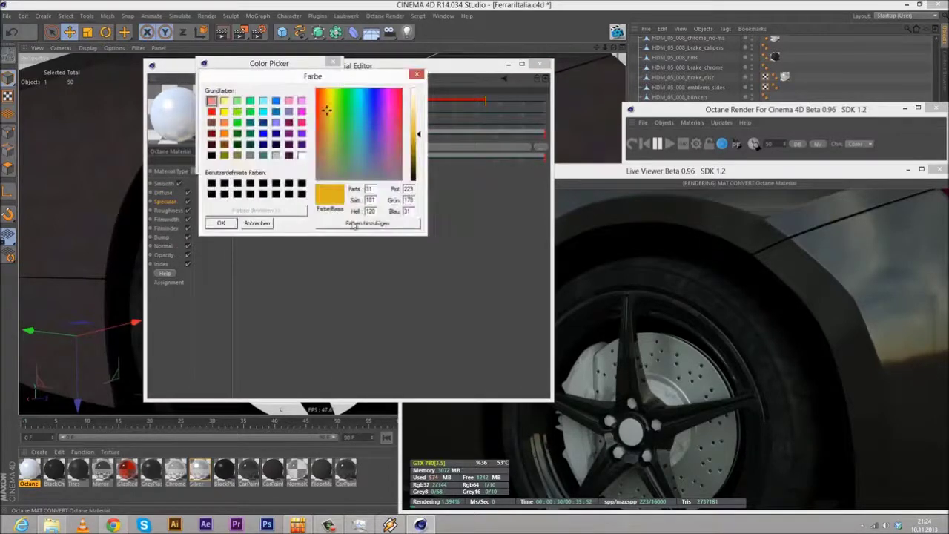
{"action": "left_click", "coordinate": [220, 223]}
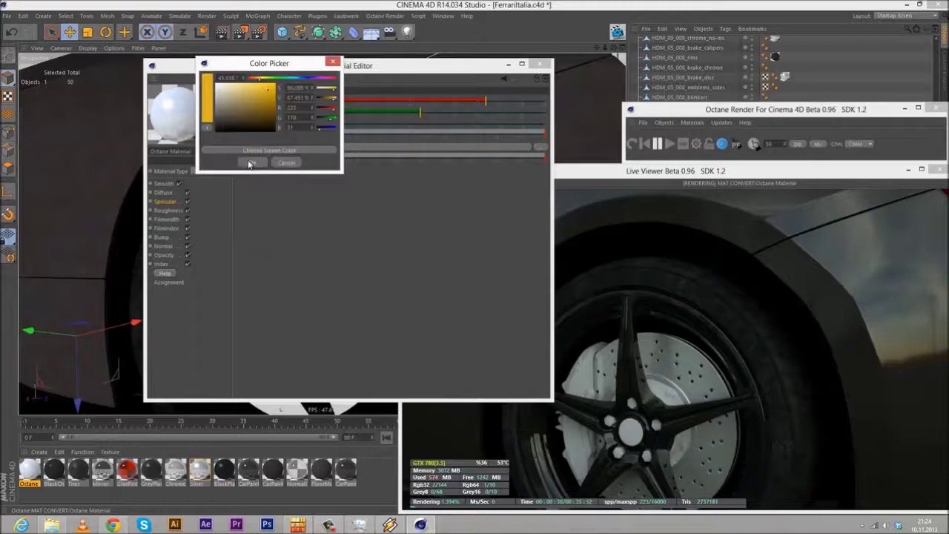
{"action": "left_click", "coordinate": [249, 160]}
Step: Set the new material's diffuse color to the saved custom yellow, RGB 223, 178, 31
{"action": "left_click", "coordinate": [163, 192]}
{"action": "left_click", "coordinate": [270, 116]}
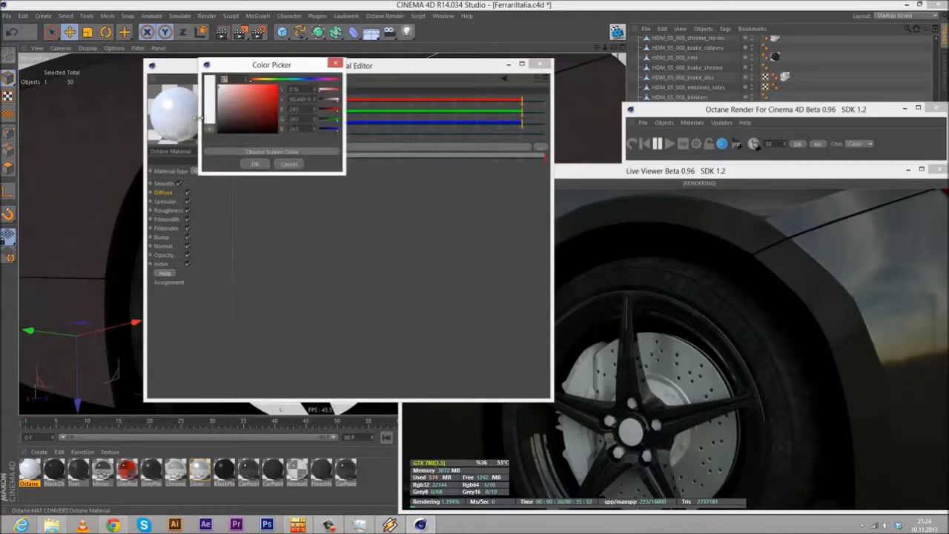
{"action": "left_click", "coordinate": [224, 225]}
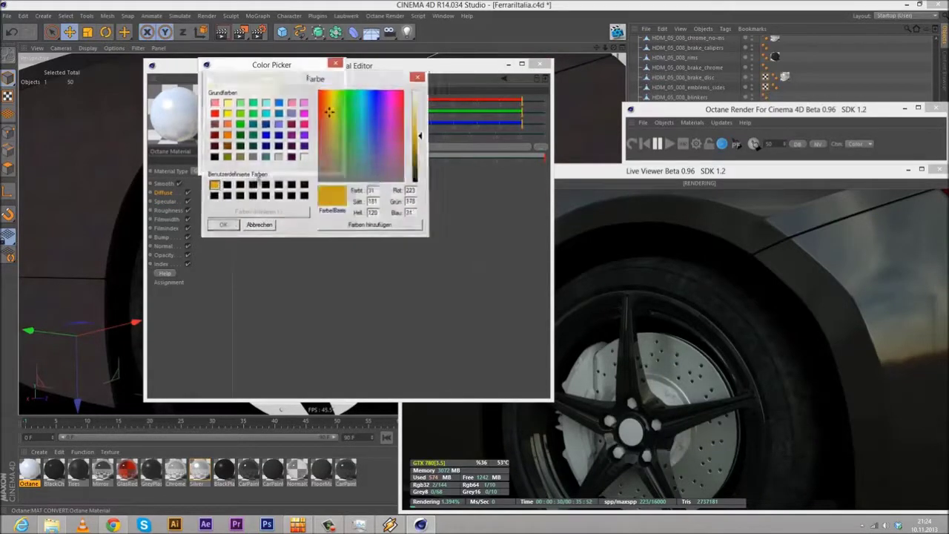
{"action": "left_click", "coordinate": [255, 162]}
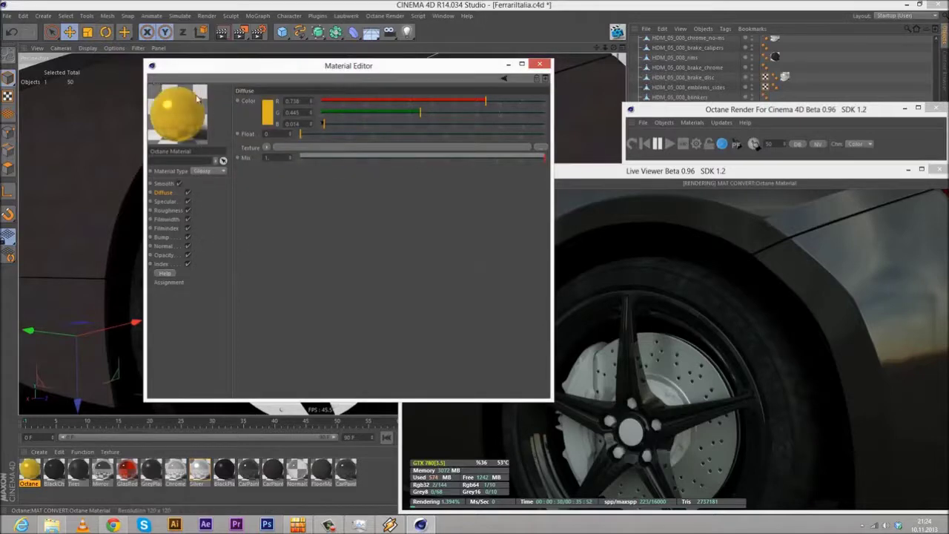
Step: Set the yellow material's roughness float value to 0.3
{"action": "left_click", "coordinate": [170, 210]}
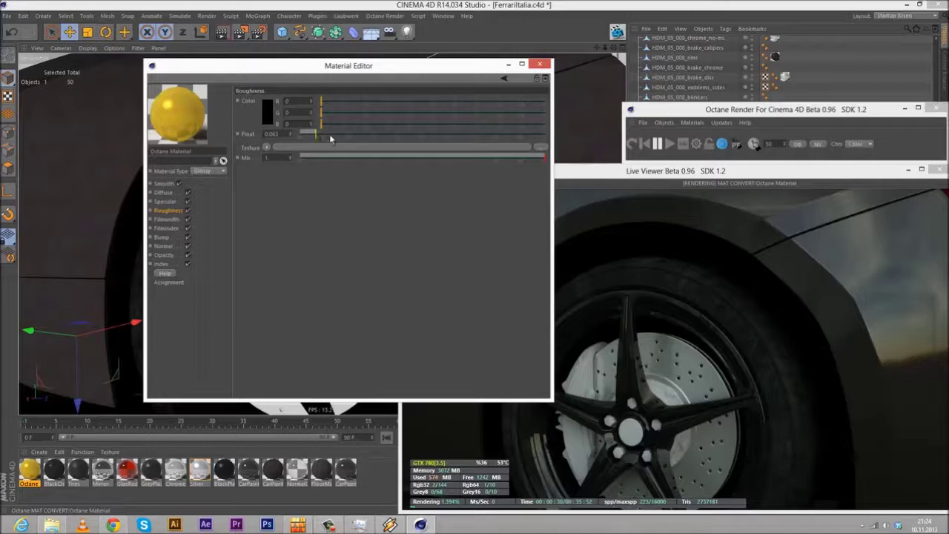
{"action": "left_click_drag", "start_coordinate": [333, 132], "coordinate": [374, 136]}
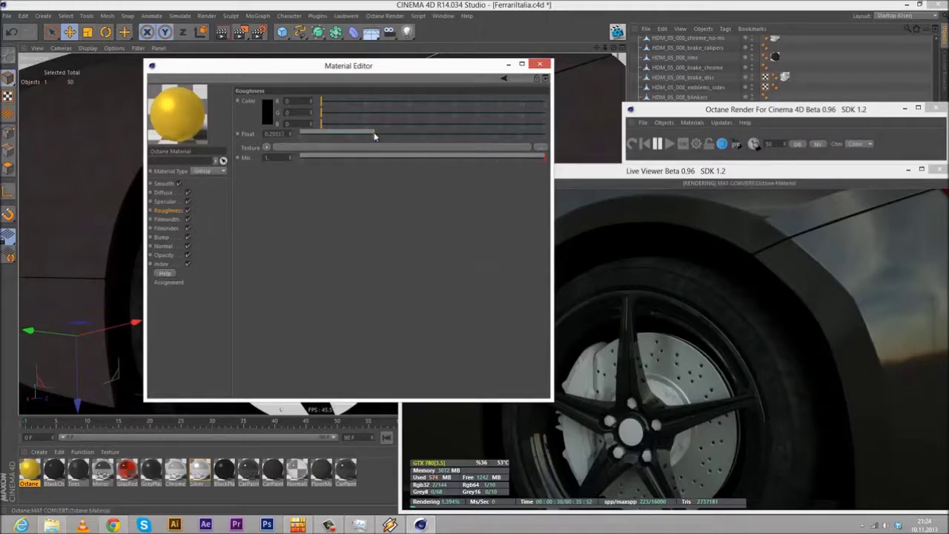
{"action": "left_click_drag", "start_coordinate": [269, 134], "coordinate": [404, 129]}
{"action": "type", "text": "3"}
{"action": "key", "text": "Return"}
Step: Replace the material's yellow specular color with a neutral grey and darken it to 0.124 per channel
{"action": "left_click", "coordinate": [164, 201]}
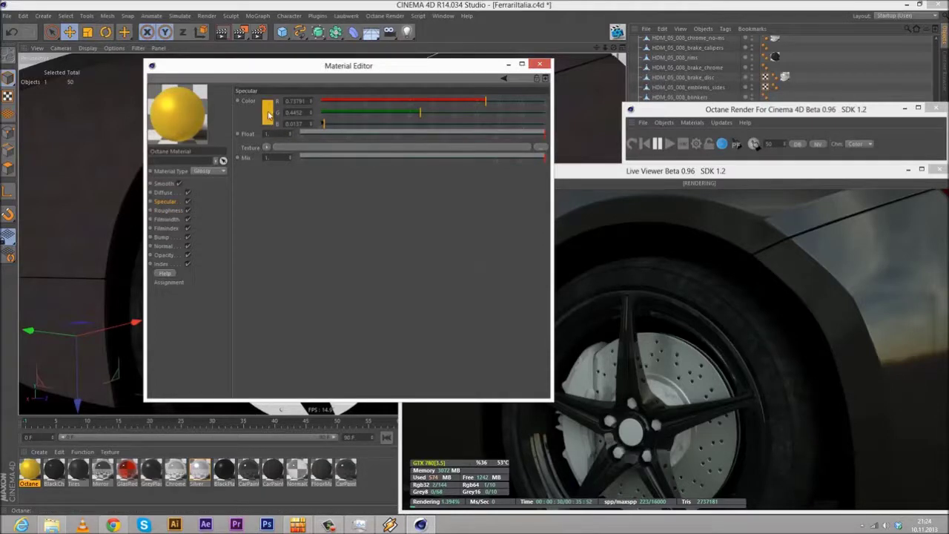
{"action": "left_click", "coordinate": [268, 115]}
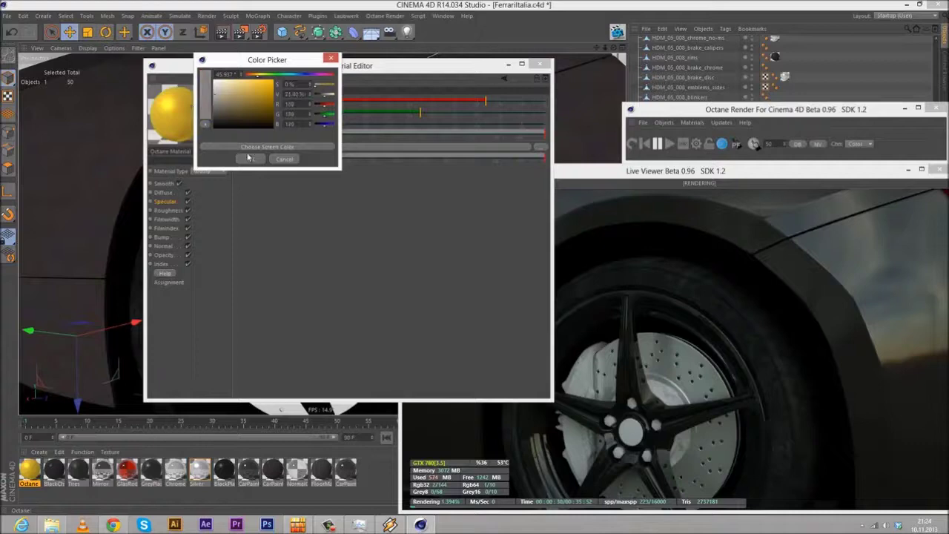
{"action": "left_click", "coordinate": [250, 158]}
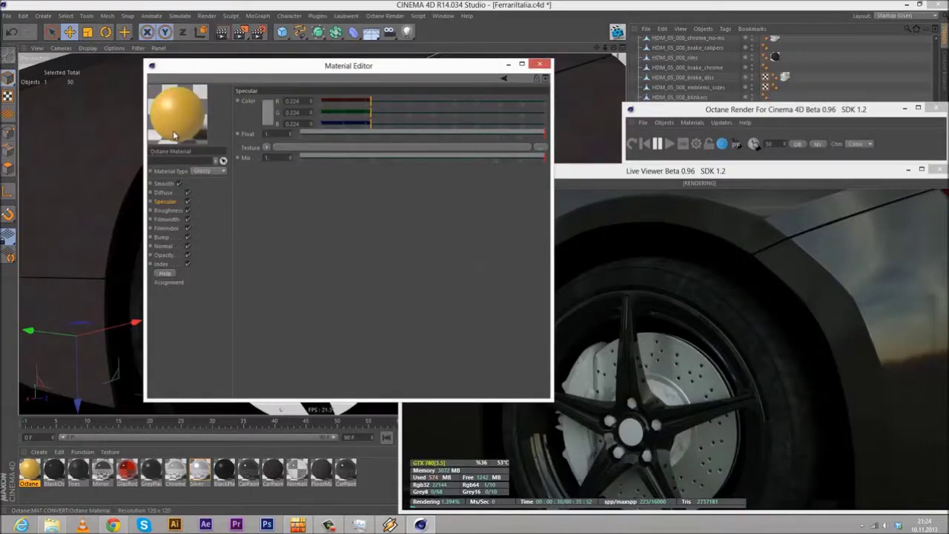
{"action": "left_click", "coordinate": [270, 116]}
{"action": "left_click_drag", "start_coordinate": [218, 121], "coordinate": [197, 112]}
{"action": "left_click", "coordinate": [252, 162]}
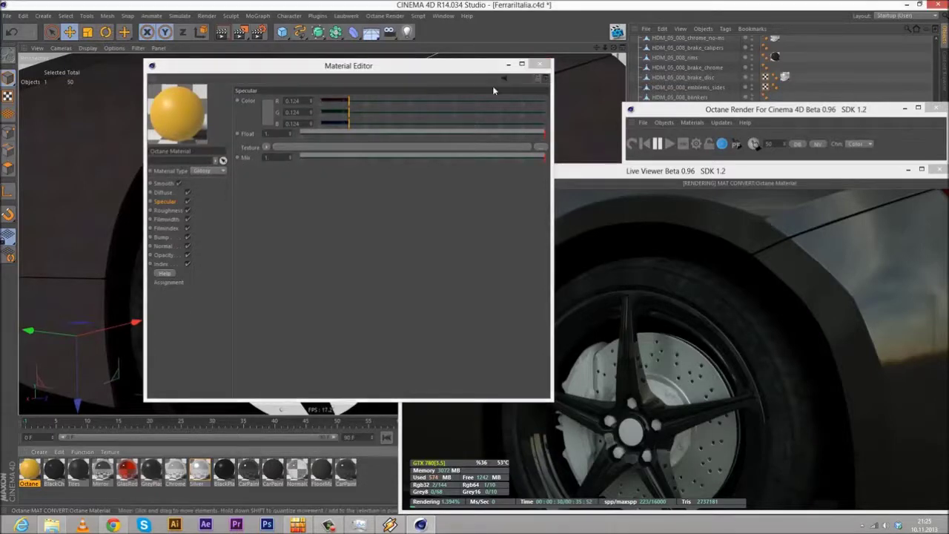
Step: Close the material's settings and assign the yellow material to the HDM_05_008_brake_calipers object
{"action": "left_click", "coordinate": [539, 64]}
{"action": "left_click_drag", "start_coordinate": [27, 472], "coordinate": [702, 49]}
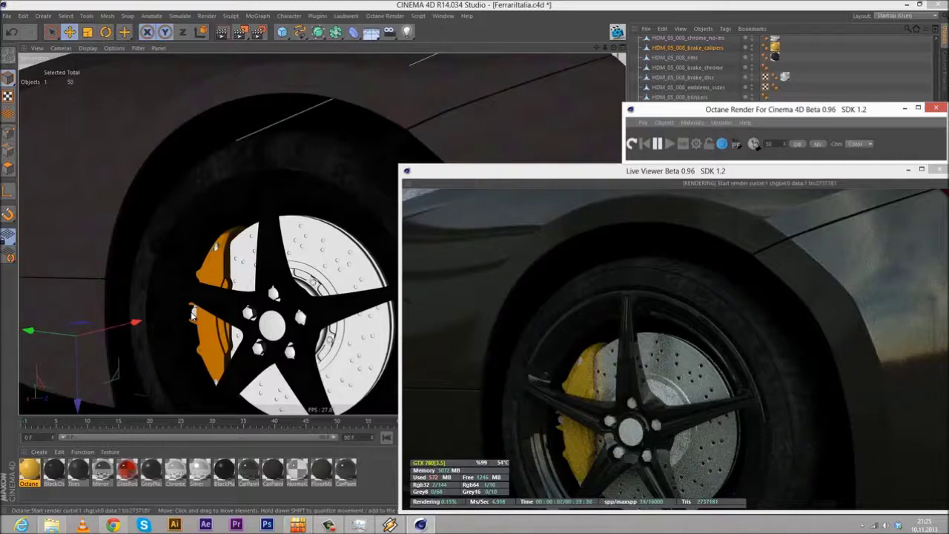
{"action": "left_click", "coordinate": [191, 311]}
{"action": "scroll", "coordinate": [192, 312], "scroll_direction": "up", "scroll_amount": 3}
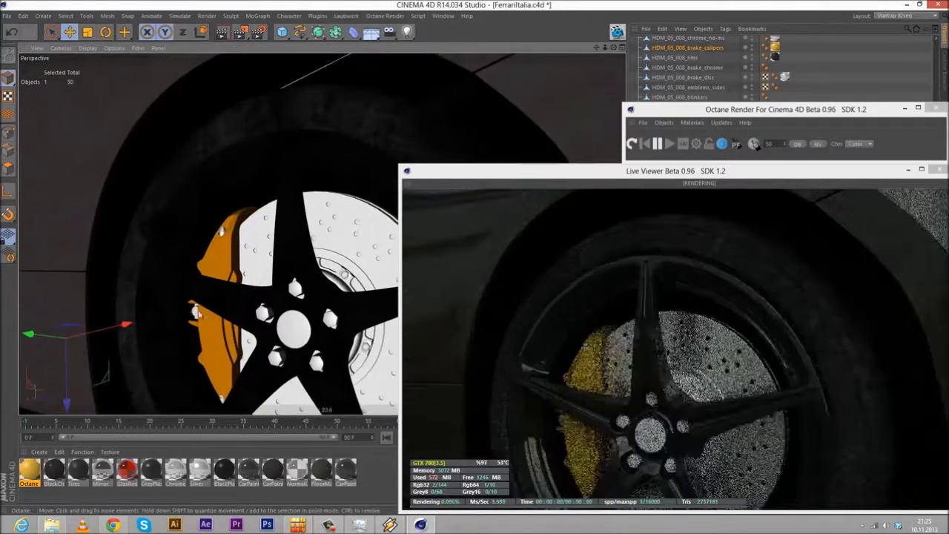
{"action": "left_click_drag", "start_coordinate": [208, 310], "coordinate": [181, 307], "text": "alt"}
{"action": "left_click_drag", "start_coordinate": [211, 258], "coordinate": [261, 210], "text": "alt"}
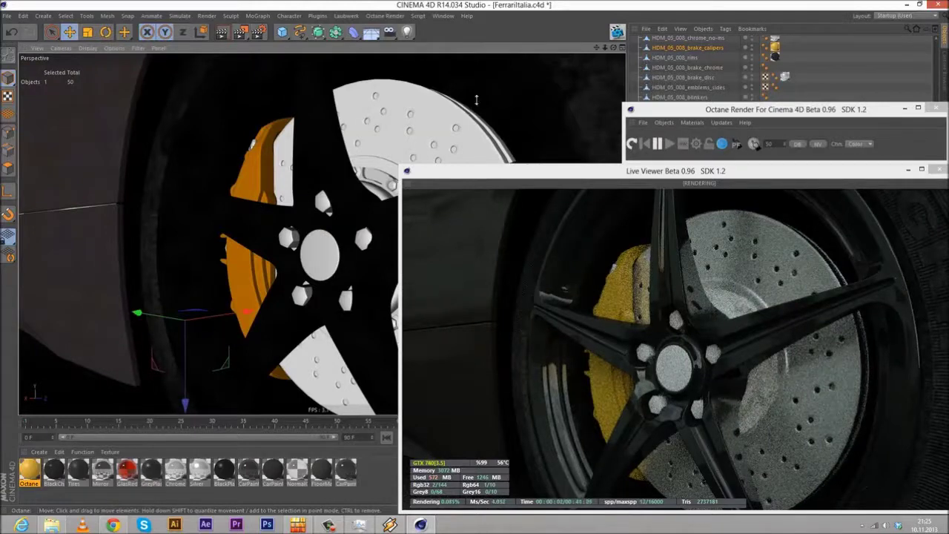
Step: Switch the Octane render kernel to Directlighting and close the render settings
{"action": "left_click", "coordinate": [695, 145]}
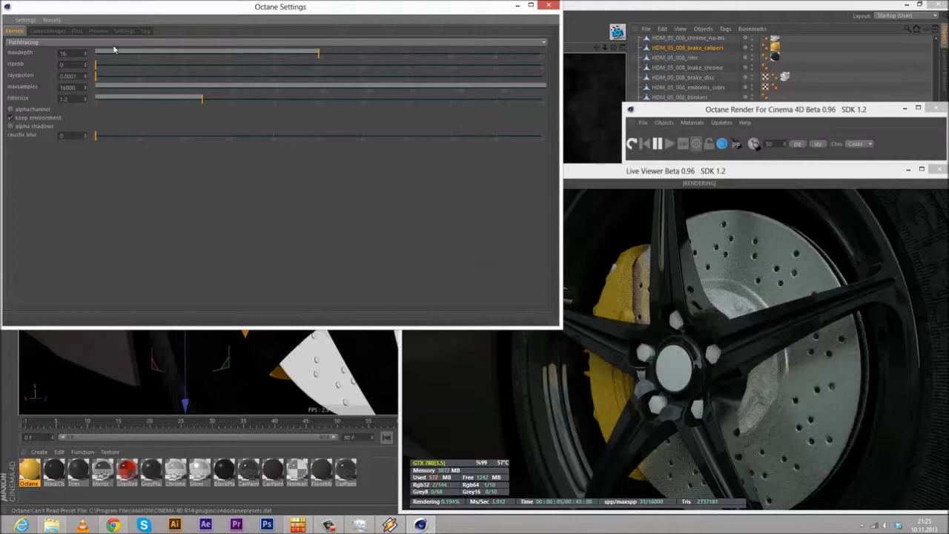
{"action": "left_click", "coordinate": [112, 44]}
{"action": "left_click", "coordinate": [88, 64]}
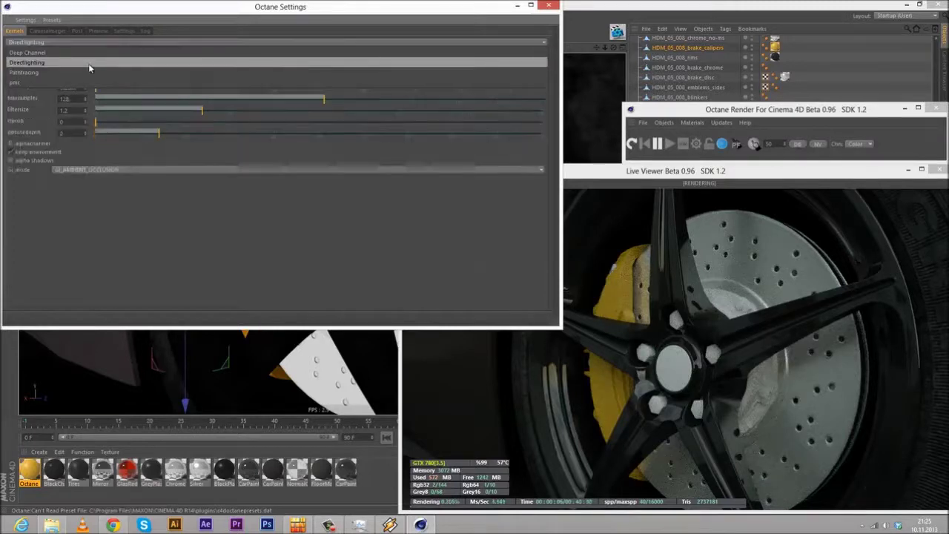
{"action": "left_click", "coordinate": [546, 7]}
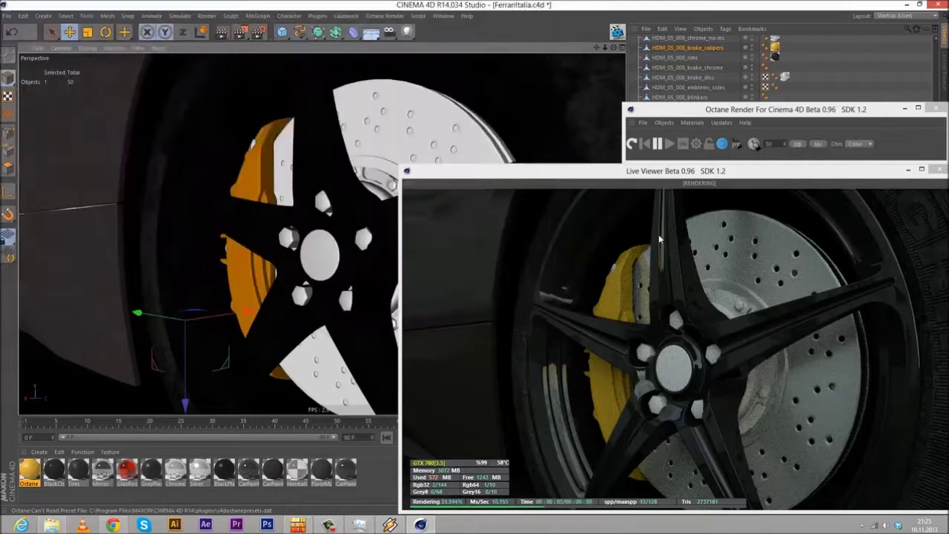
Step: Shrink the Live Viewer window and reposition it so more of the viewport is uncovered
{"action": "left_click", "coordinate": [400, 169]}
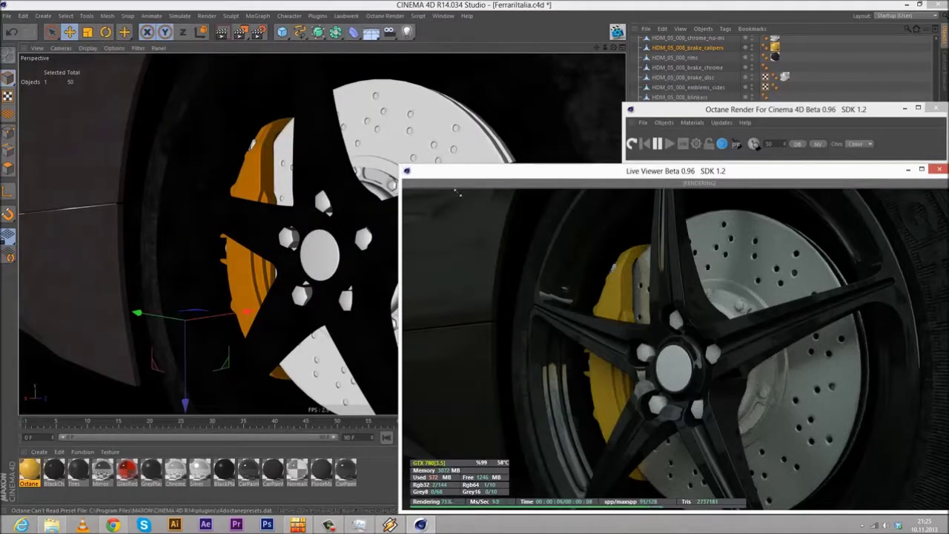
{"action": "left_click_drag", "start_coordinate": [404, 169], "coordinate": [512, 230]}
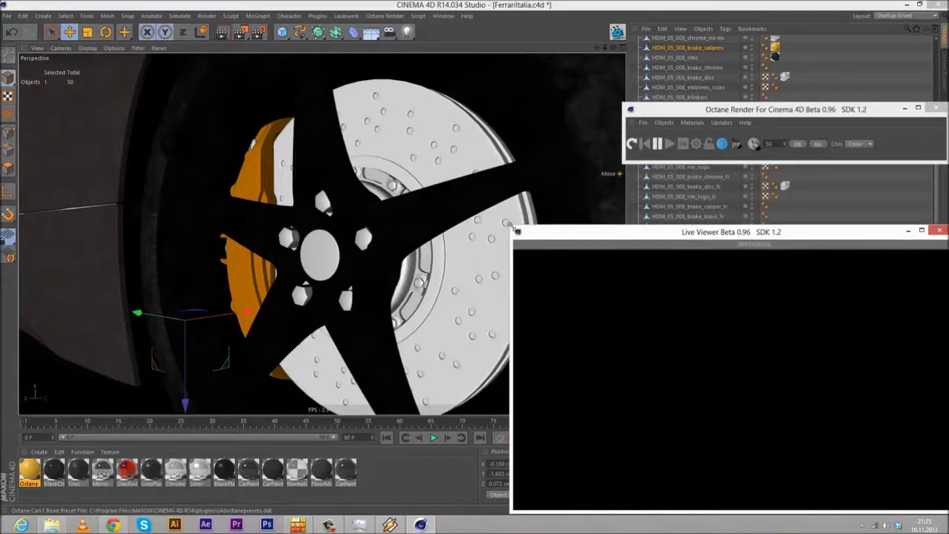
{"action": "left_click_drag", "start_coordinate": [643, 232], "coordinate": [630, 197]}
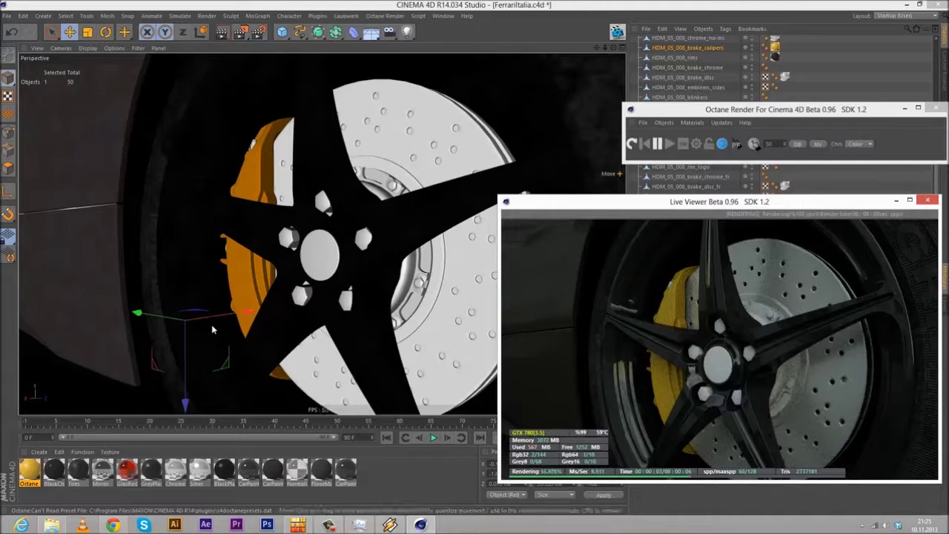
Step: Lower the yellow caliper material's roughness to 0.15, reduce it further to 0.1, and turn off Smooth
{"action": "double_click", "coordinate": [28, 473]}
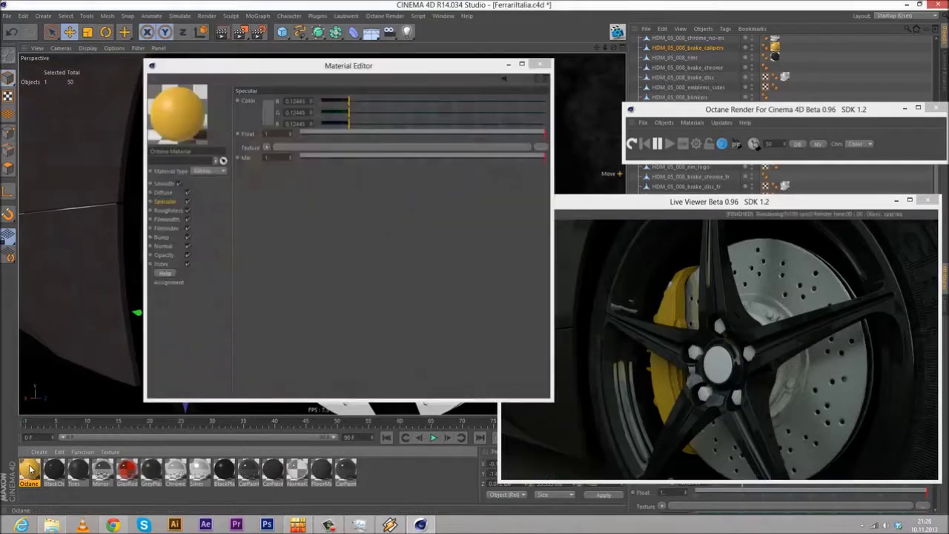
{"action": "left_click", "coordinate": [168, 211]}
{"action": "type", "text": "0.15"}
{"action": "key", "text": "Return"}
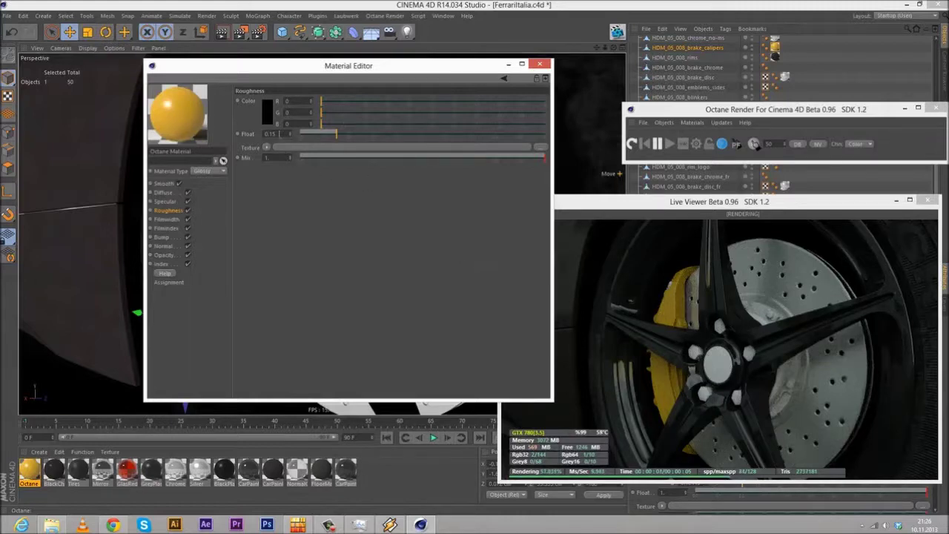
{"action": "left_click_drag", "start_coordinate": [336, 133], "coordinate": [322, 133]}
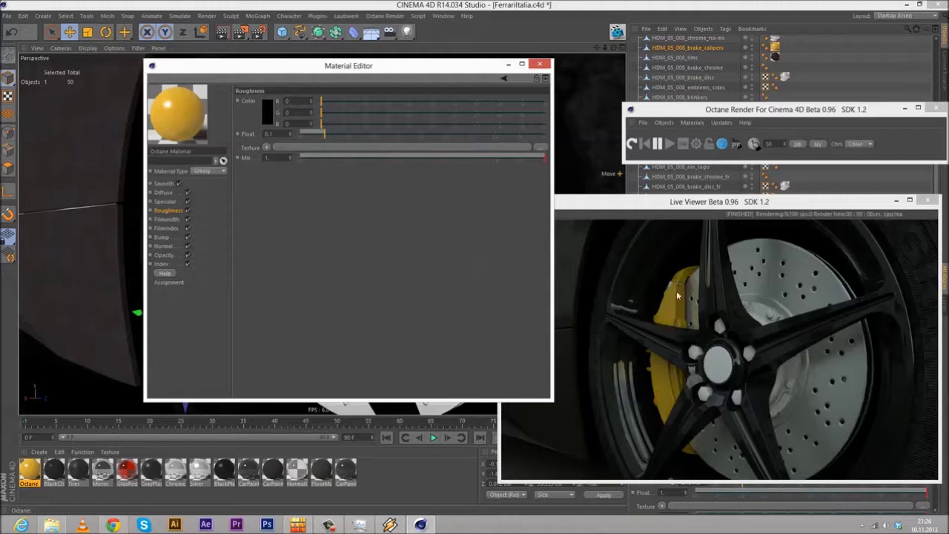
{"action": "left_click", "coordinate": [179, 184]}
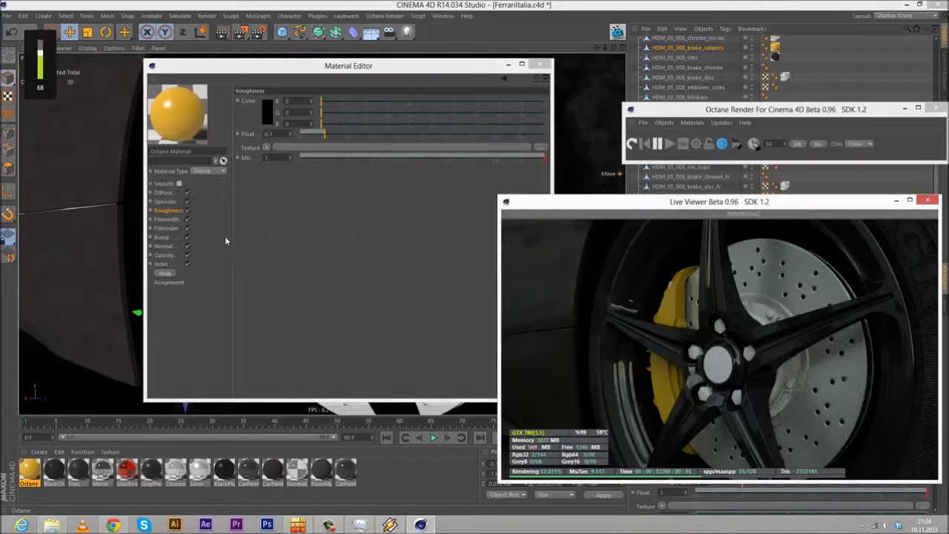
Step: Brighten the caliper material's grey specular color to 0.298 per channel
{"action": "left_click", "coordinate": [165, 201]}
{"action": "left_click", "coordinate": [265, 119]}
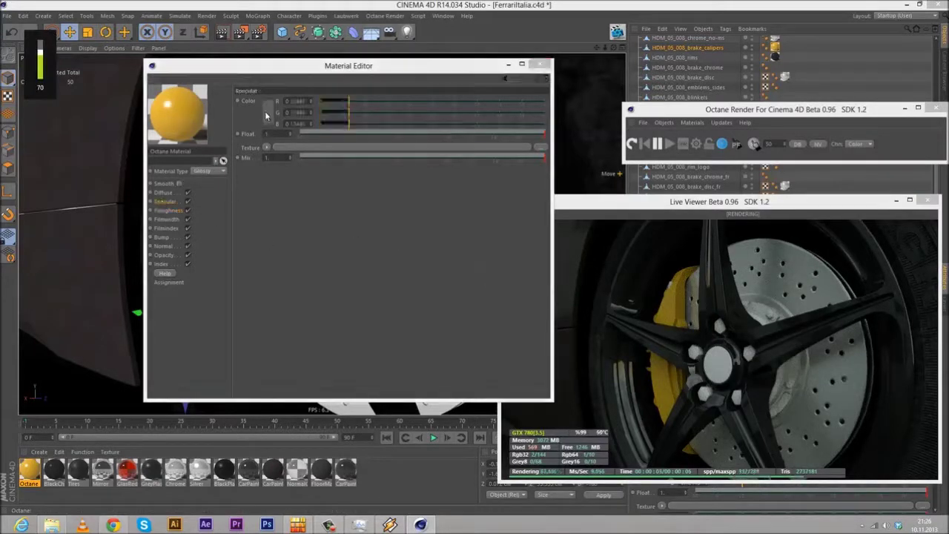
{"action": "left_click_drag", "start_coordinate": [215, 110], "coordinate": [204, 100]}
{"action": "left_click", "coordinate": [247, 161]}
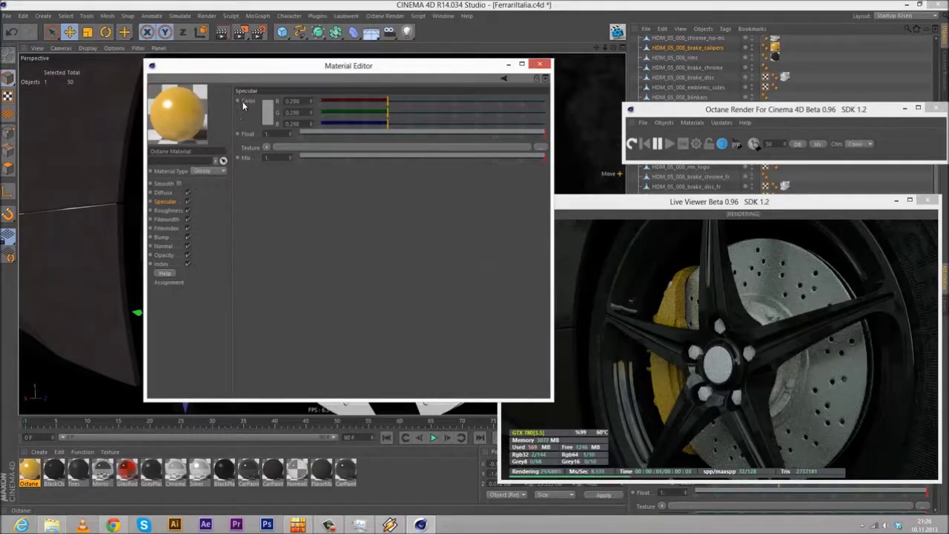
Step: Change the caliper material's specular color to the saved custom yellow, RGB 223, 178, 31
{"action": "left_click", "coordinate": [267, 113]}
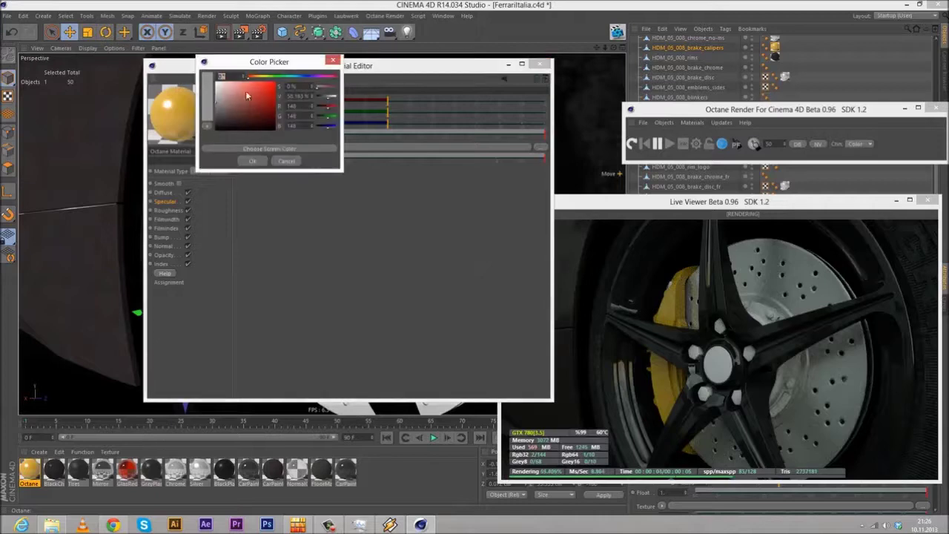
{"action": "left_click", "coordinate": [258, 77]}
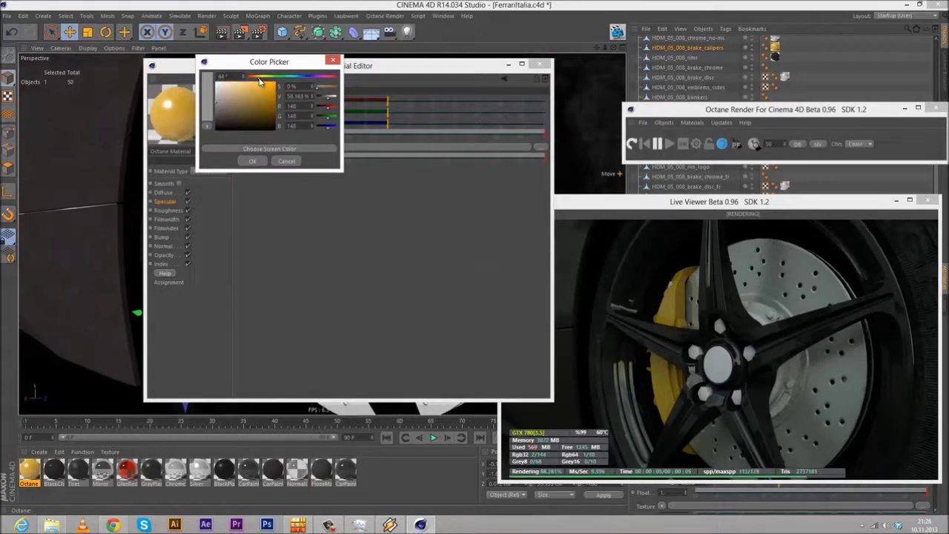
{"action": "left_click", "coordinate": [208, 104]}
{"action": "left_click", "coordinate": [212, 182]}
{"action": "left_click", "coordinate": [222, 221]}
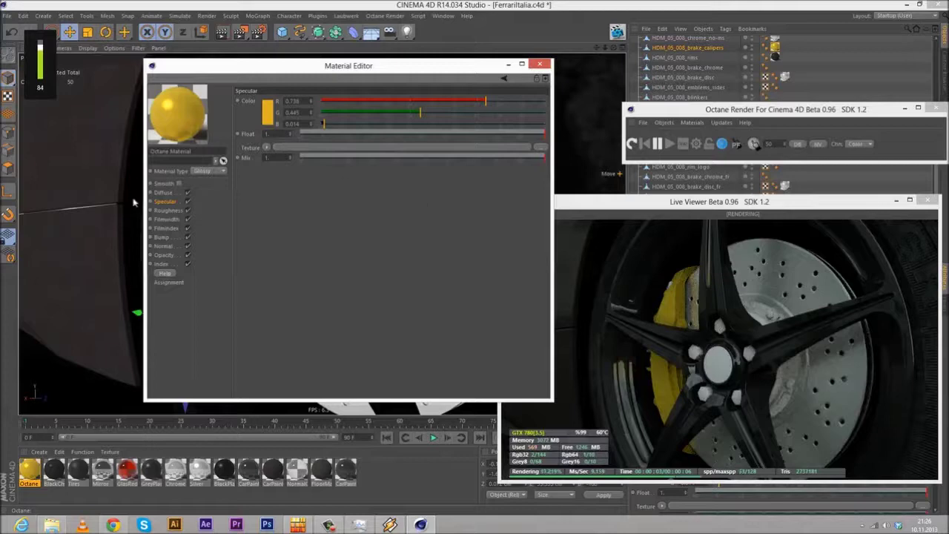
Step: Try a lighter yellow specular color, and replace it with a fully saturated yellow-orange with blue at 0
{"action": "left_click", "coordinate": [265, 117]}
{"action": "left_click", "coordinate": [257, 91]}
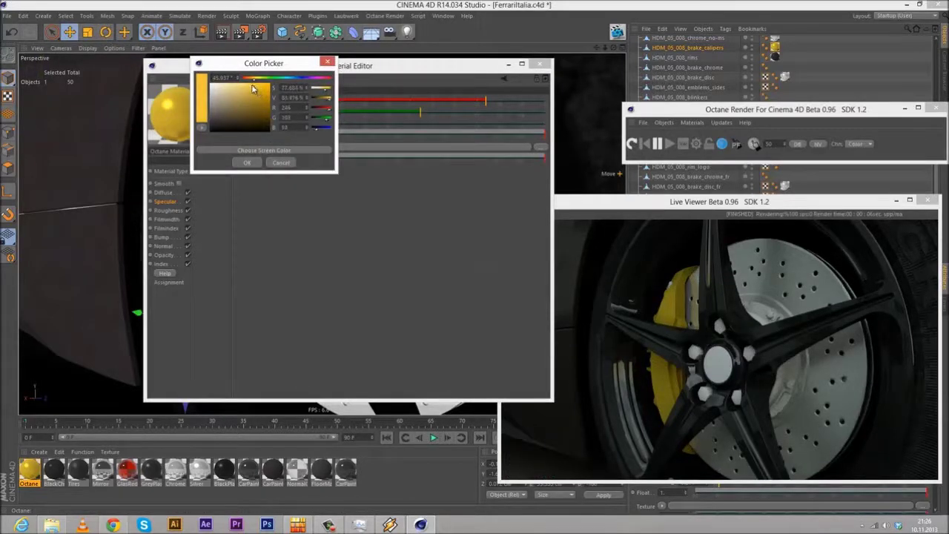
{"action": "left_click", "coordinate": [247, 162]}
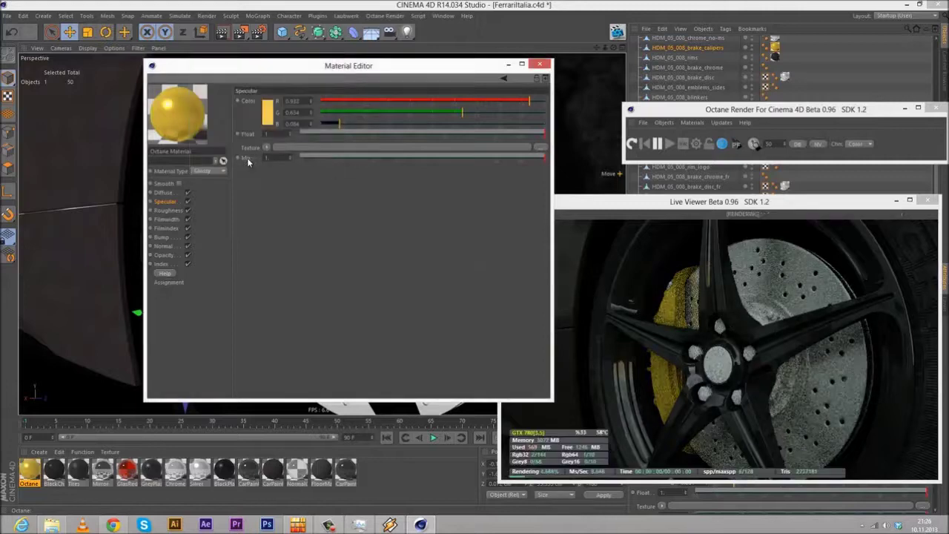
{"action": "left_click", "coordinate": [267, 102]}
{"action": "left_click", "coordinate": [273, 80]}
{"action": "left_click", "coordinate": [256, 154]}
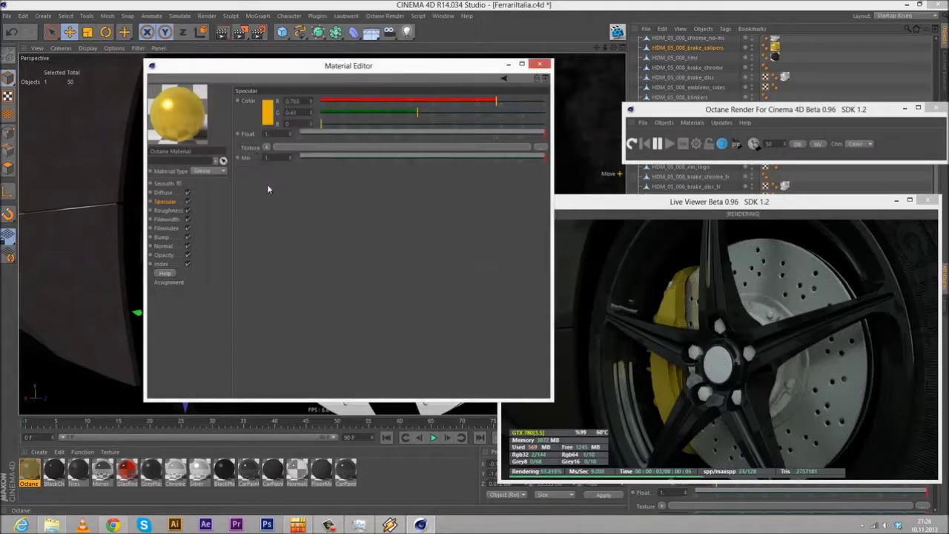
Step: Set the caliper material's index to 6
{"action": "left_click", "coordinate": [166, 264]}
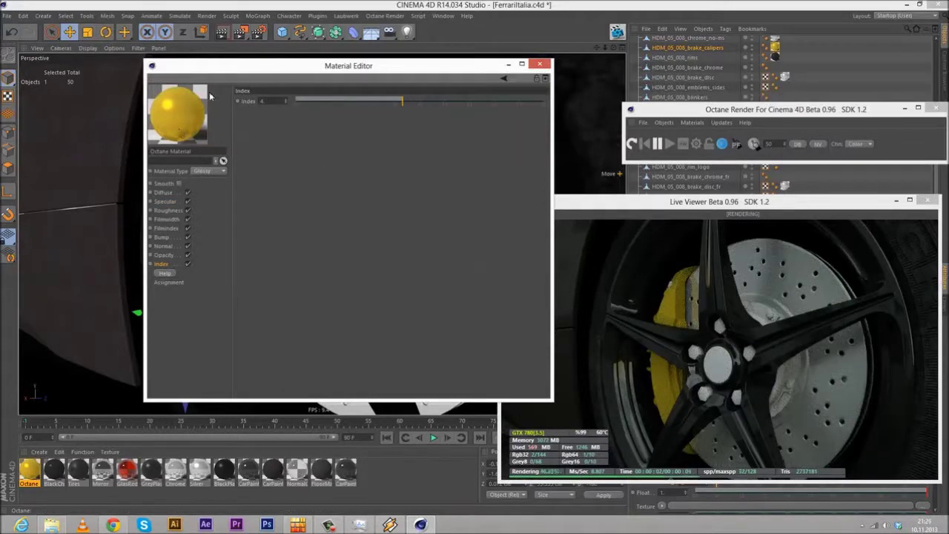
{"action": "type", "text": "6"}
{"action": "key", "text": "Return"}
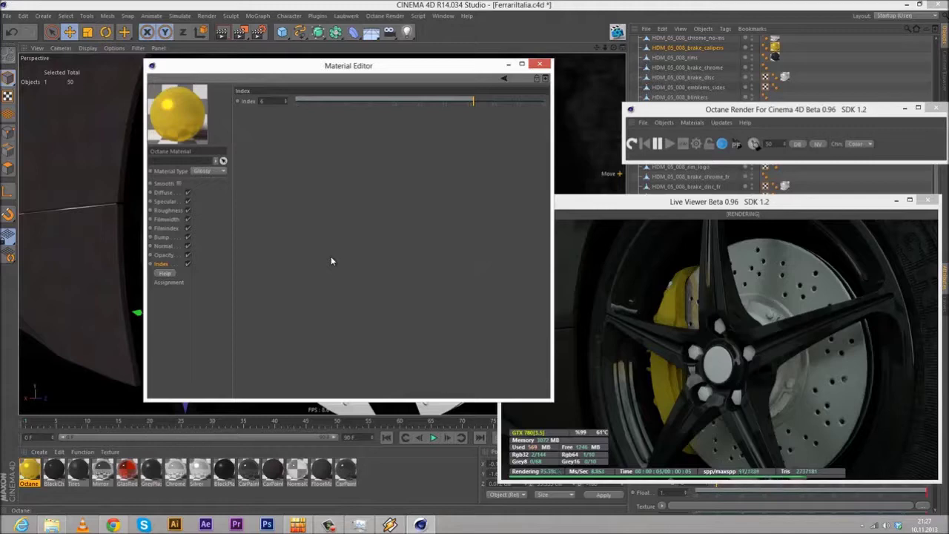
Step: Try a near-black diffuse color of about 0.014 per channel, and brighten it to a 50% grey, RGB 127, 127, 127
{"action": "left_click", "coordinate": [167, 206]}
{"action": "left_click", "coordinate": [171, 193]}
{"action": "left_click", "coordinate": [267, 117]}
{"action": "left_click_drag", "start_coordinate": [194, 115], "coordinate": [175, 131]}
{"action": "left_click", "coordinate": [244, 164]}
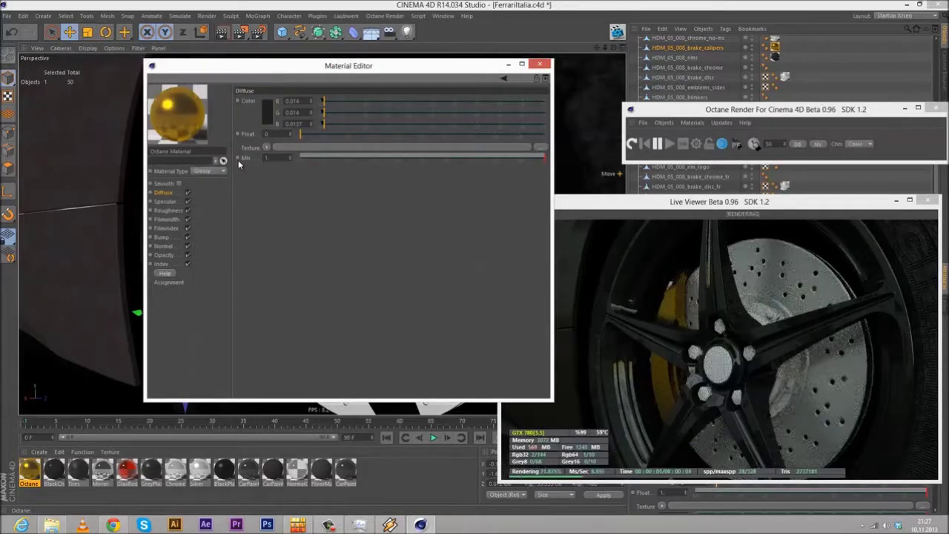
{"action": "left_click_drag", "start_coordinate": [226, 127], "coordinate": [208, 108]}
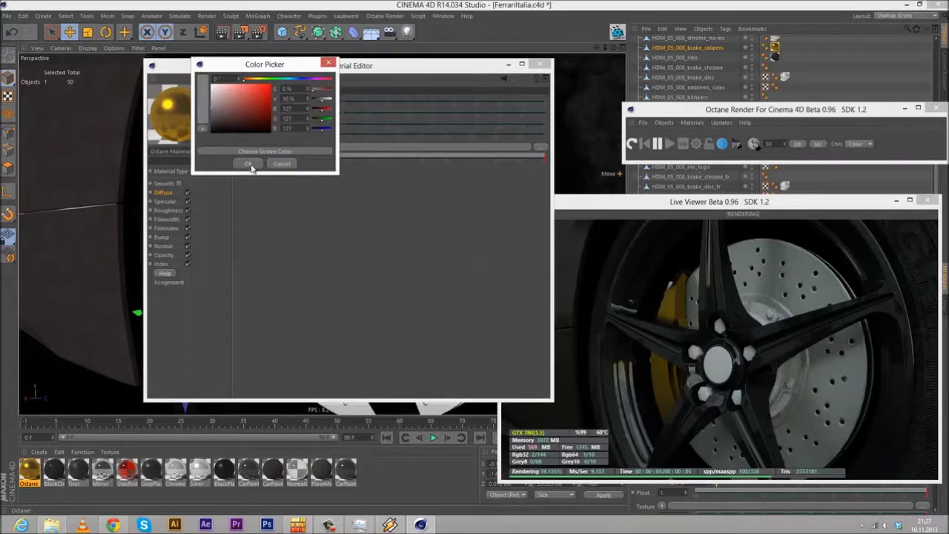
{"action": "left_click", "coordinate": [248, 164]}
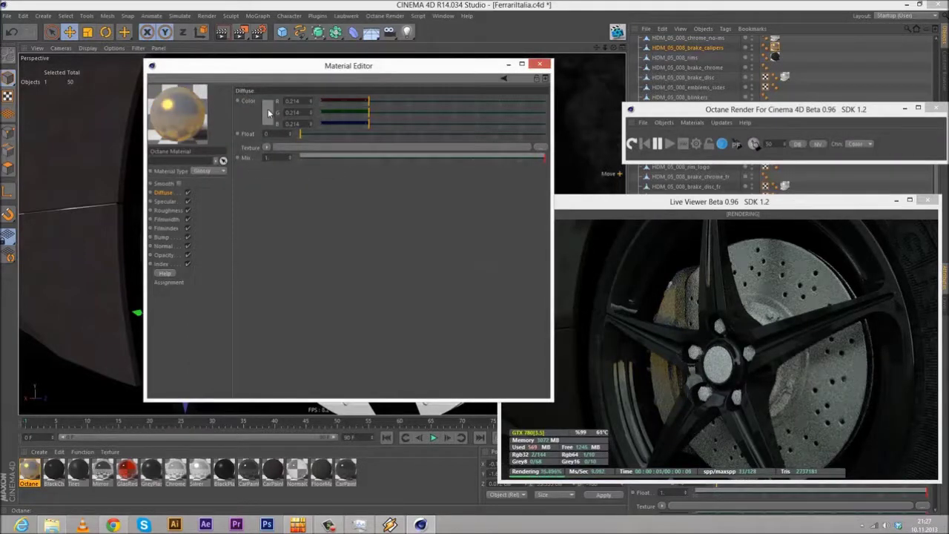
Step: Change the caliper material's diffuse color to the saved custom yellow, RGB 223, 178, 31
{"action": "left_click", "coordinate": [269, 113]}
{"action": "left_click", "coordinate": [203, 106]}
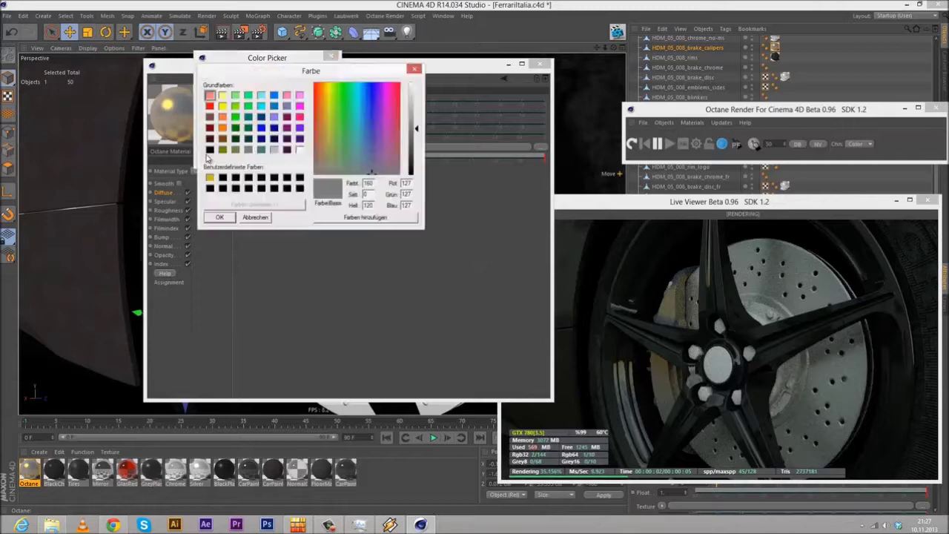
{"action": "left_click", "coordinate": [210, 178]}
{"action": "left_click", "coordinate": [221, 218]}
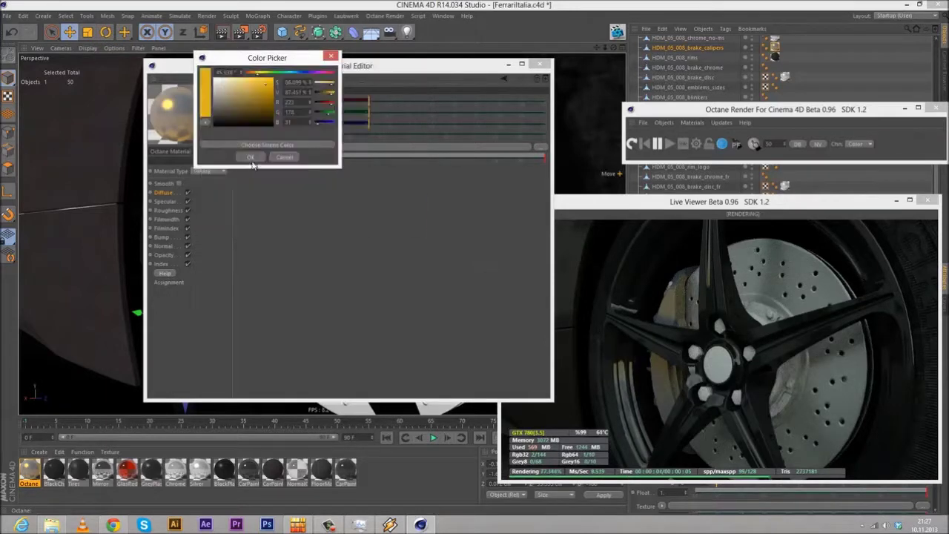
{"action": "left_click", "coordinate": [247, 164]}
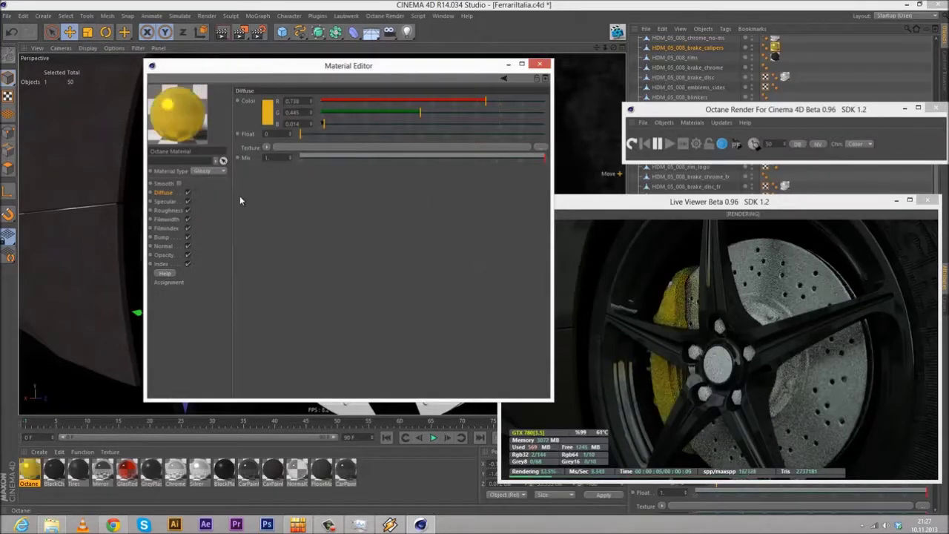
Step: Try a darker yellow specular color of 0.384, 0.214, 0, and replace it with a bright yellow of 1, 0.598, 0.016
{"action": "left_click", "coordinate": [172, 202]}
{"action": "left_click", "coordinate": [268, 112]}
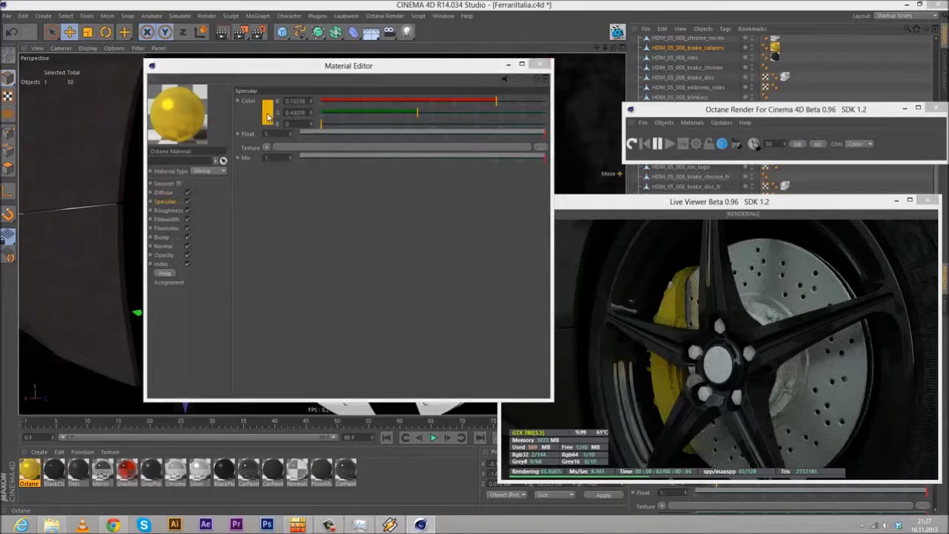
{"action": "left_click_drag", "start_coordinate": [279, 102], "coordinate": [281, 105]}
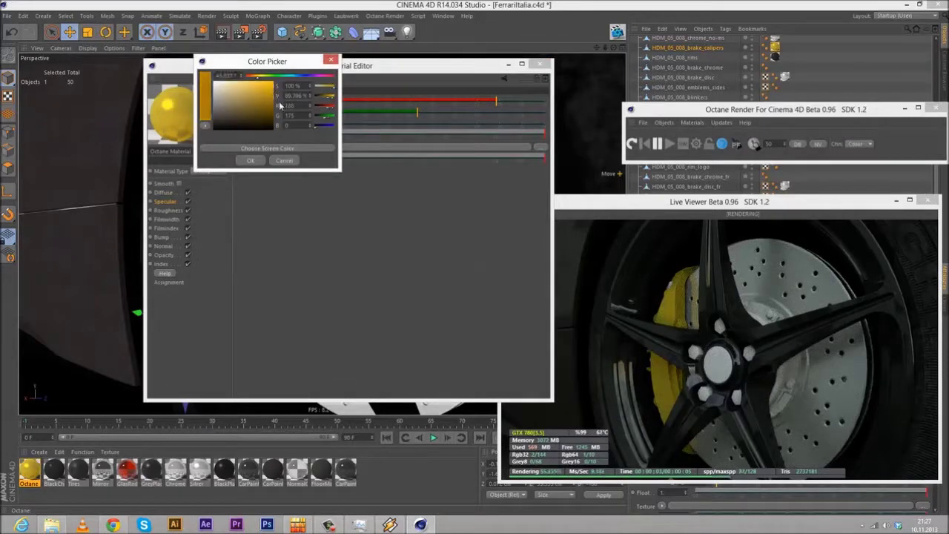
{"action": "left_click", "coordinate": [250, 160]}
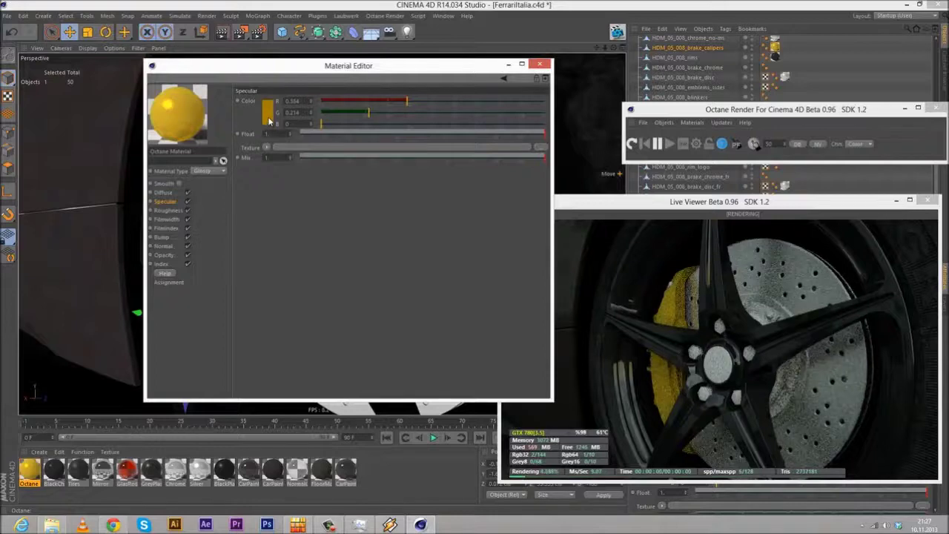
{"action": "key", "text": "XF86AudioLowerVolume"}
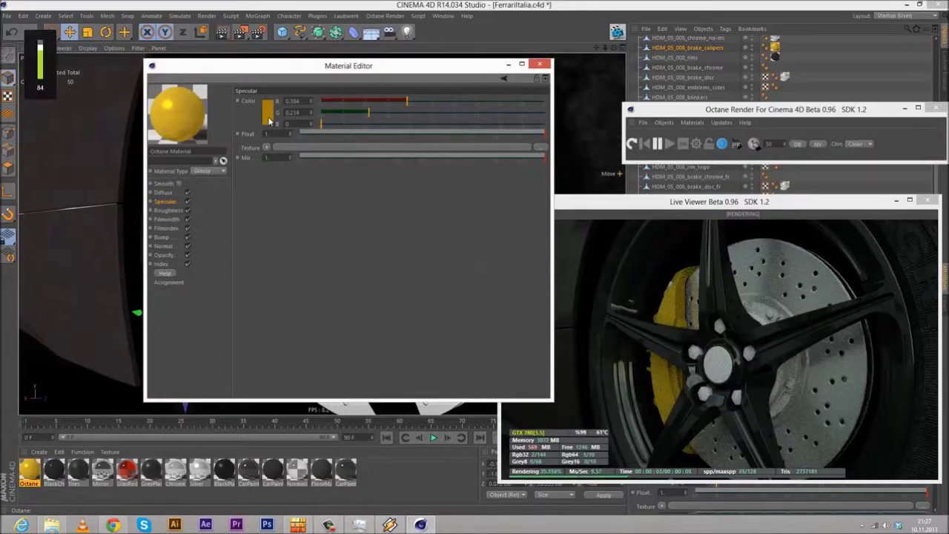
{"action": "left_click", "coordinate": [270, 120]}
{"action": "left_click", "coordinate": [252, 89]}
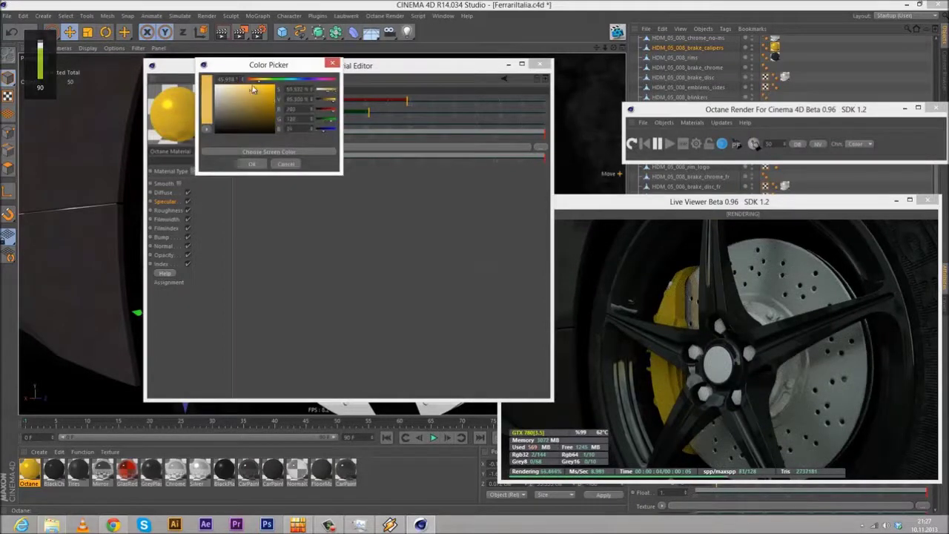
{"action": "left_click", "coordinate": [252, 163]}
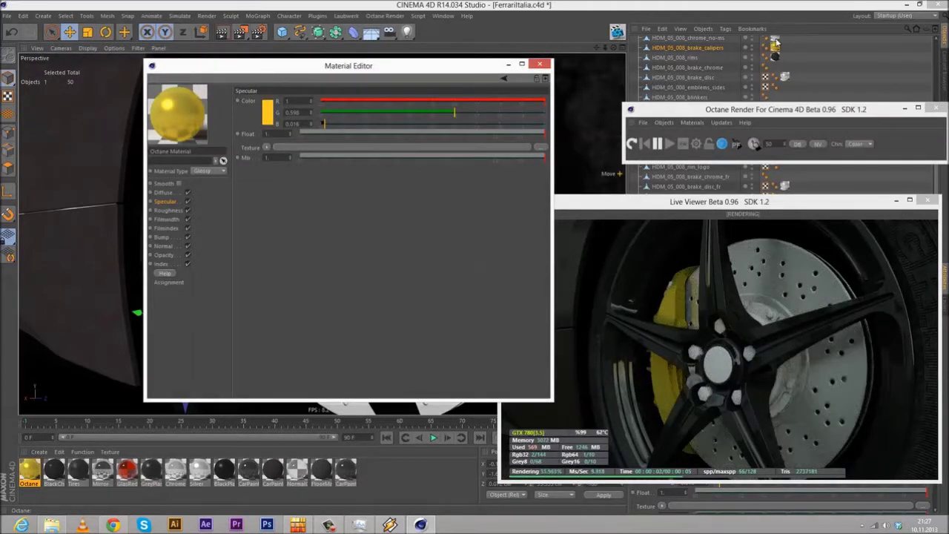
Step: Rotate the sky environment to a RotX of 0.23644 using the scene camera view, and arrange the render and material windows side by side
{"action": "scroll", "coordinate": [867, 77], "scroll_direction": "up", "scroll_amount": 7}
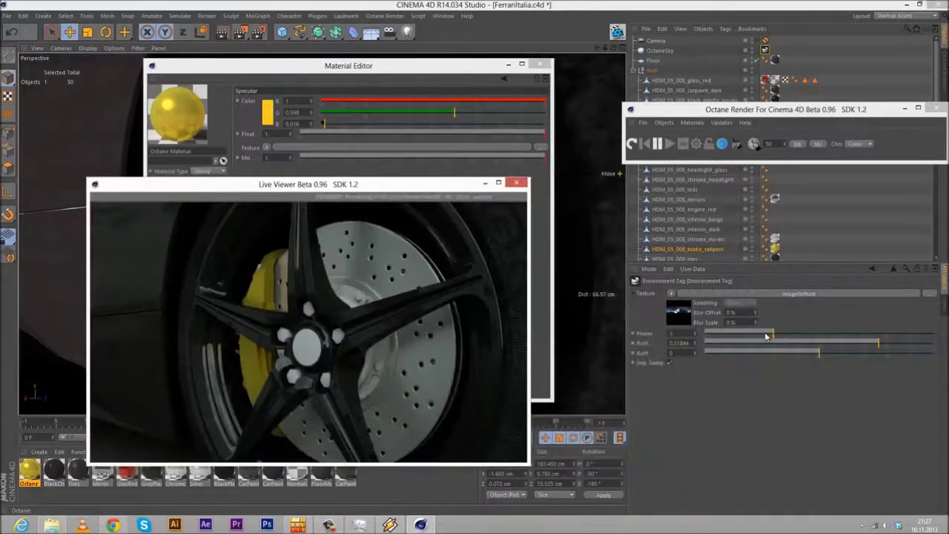
{"action": "left_click", "coordinate": [756, 41]}
{"action": "left_click_drag", "start_coordinate": [877, 341], "coordinate": [881, 344]}
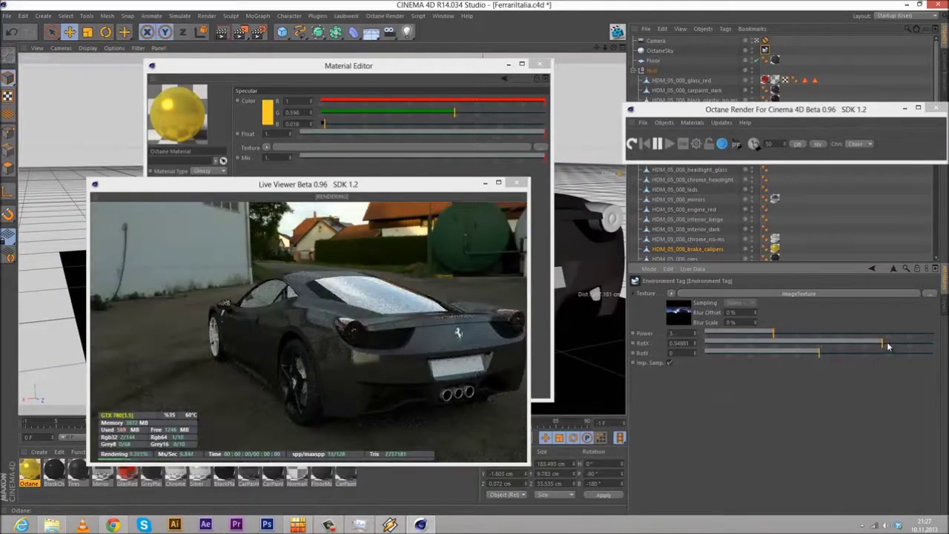
{"action": "left_click_drag", "start_coordinate": [888, 344], "coordinate": [802, 344]}
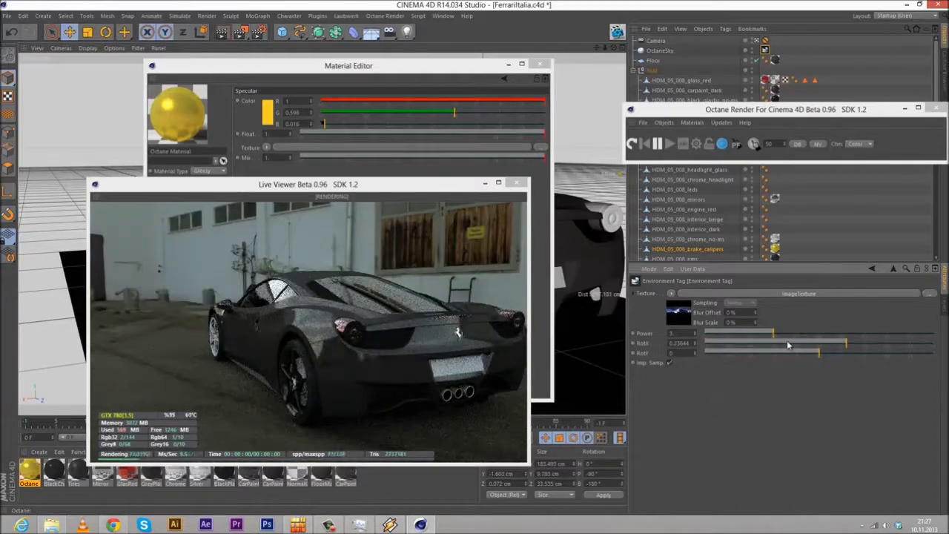
{"action": "left_click", "coordinate": [756, 40]}
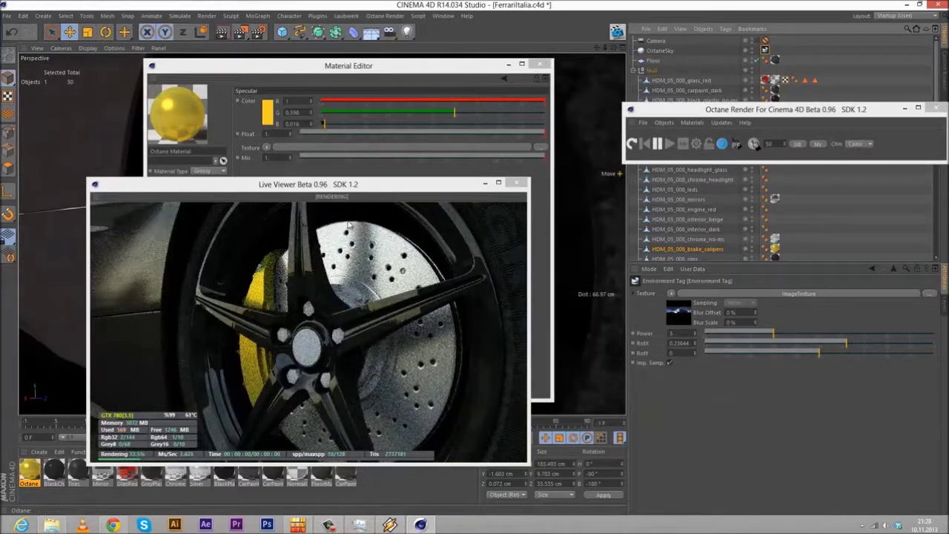
{"action": "left_click_drag", "start_coordinate": [326, 185], "coordinate": [711, 212]}
{"action": "left_click_drag", "start_coordinate": [427, 64], "coordinate": [348, 124]}
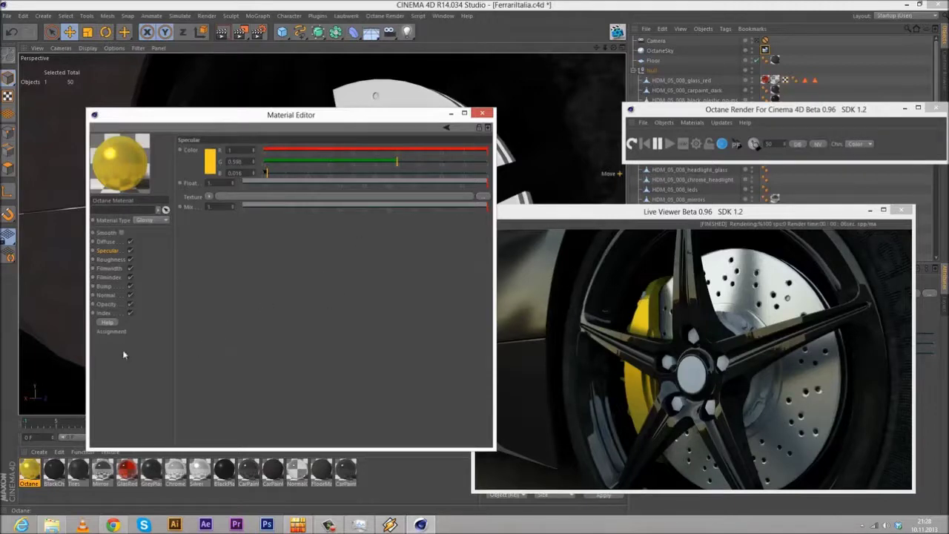
Step: Try an index of 4 on the caliper material, and lower it further to 3
{"action": "left_click", "coordinate": [111, 314]}
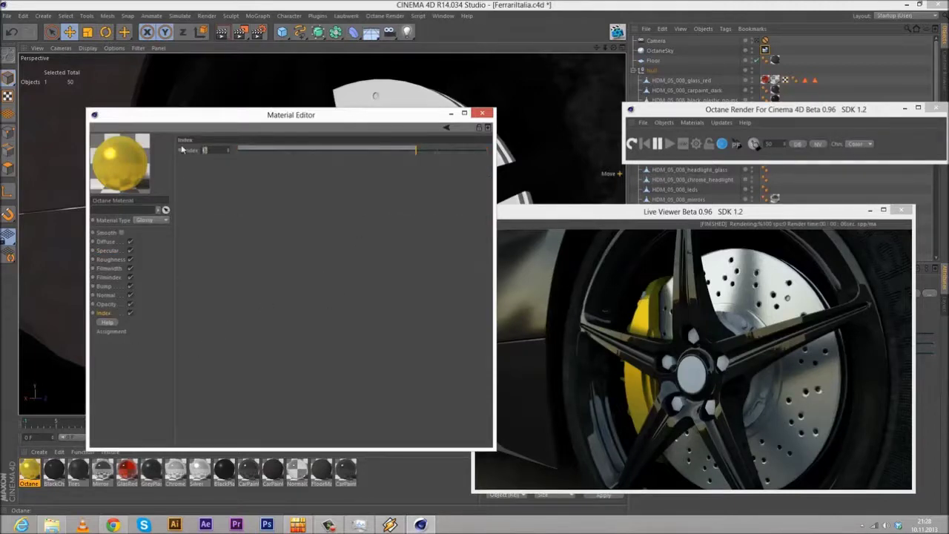
{"action": "type", "text": "4"}
{"action": "key", "text": "Return"}
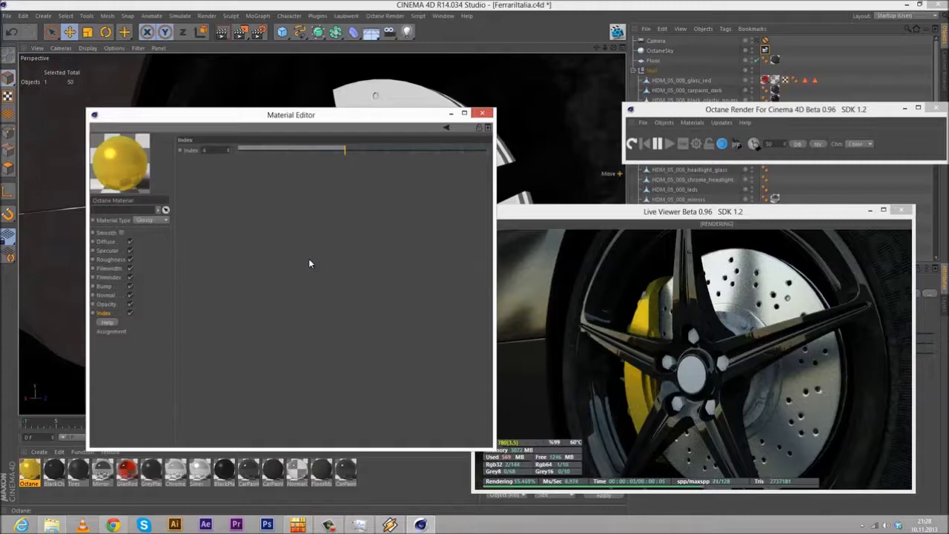
{"action": "left_click", "coordinate": [185, 148]}
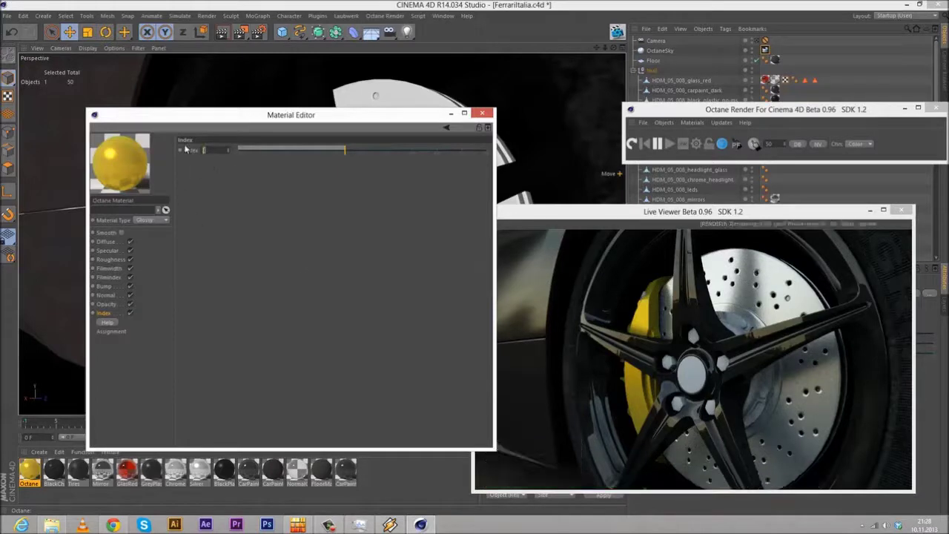
{"action": "scroll", "coordinate": [186, 149], "scroll_direction": "down", "scroll_amount": 1}
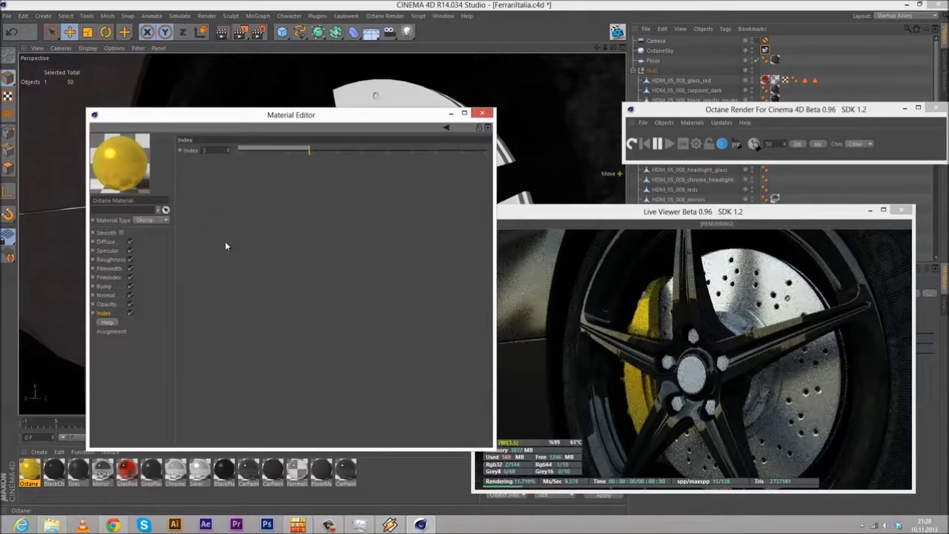
Step: Raise the caliper material's roughness float to about 0.28
{"action": "left_click", "coordinate": [116, 261]}
{"action": "left_click_drag", "start_coordinate": [276, 185], "coordinate": [293, 186]}
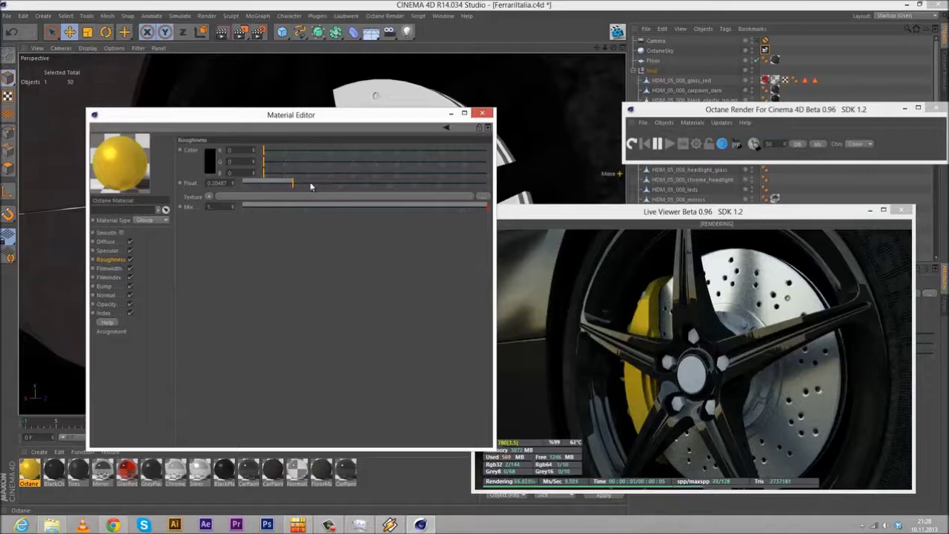
{"action": "left_click", "coordinate": [312, 185]}
Step: Change the caliper material's specular color to a neutral grey, RGB 140, 140, 140
{"action": "left_click", "coordinate": [108, 250]}
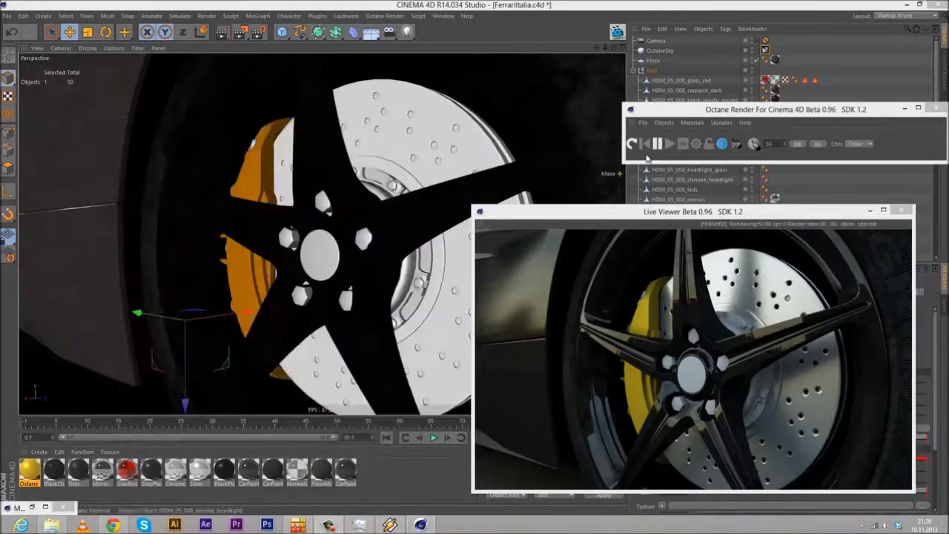
{"action": "double_click", "coordinate": [30, 470]}
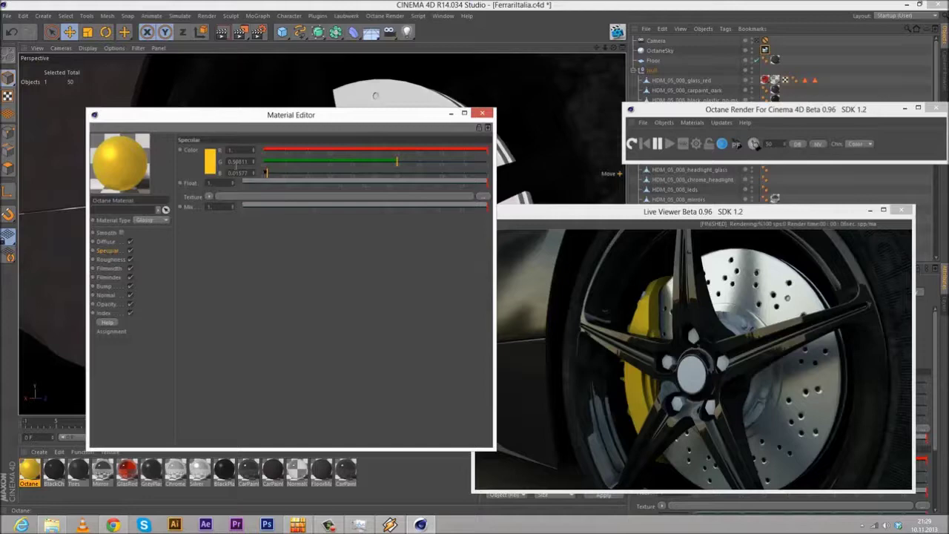
{"action": "left_click", "coordinate": [209, 161]}
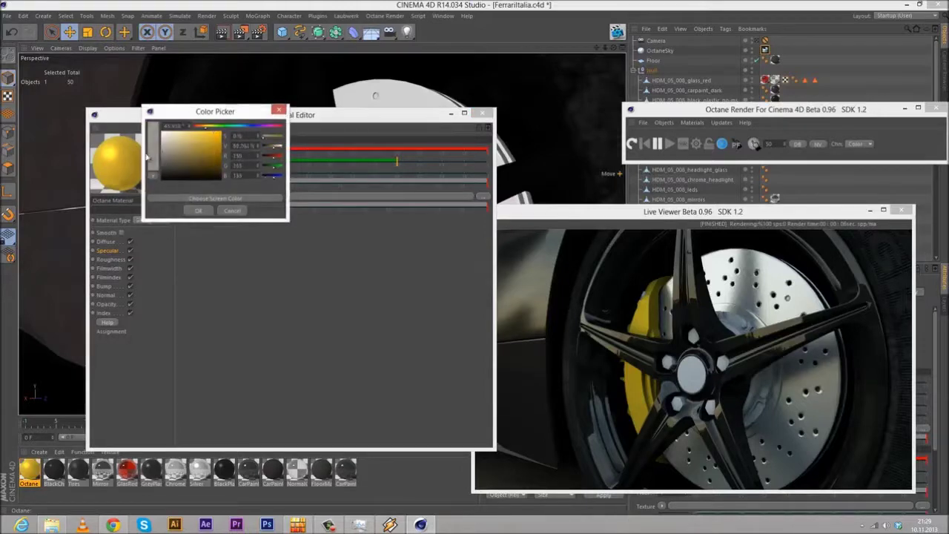
{"action": "left_click", "coordinate": [198, 211]}
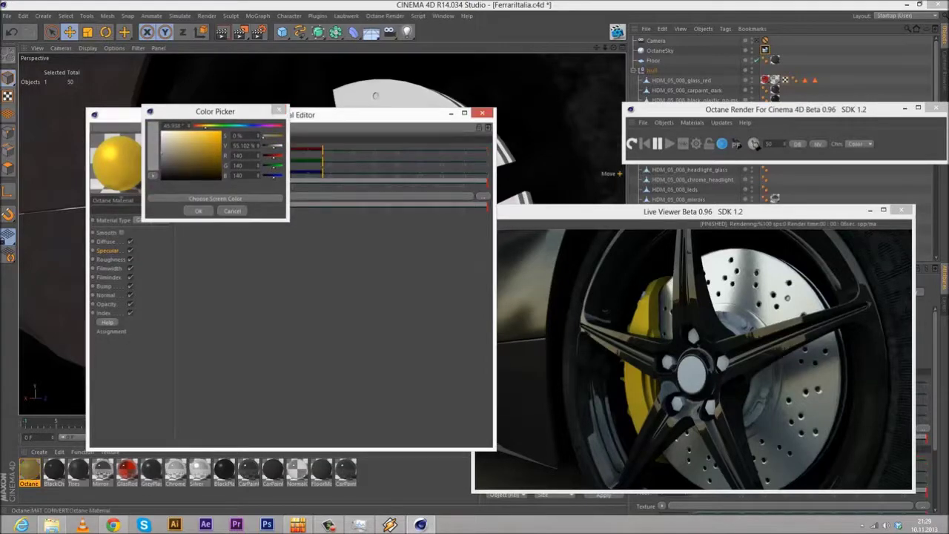
Step: Shift the caliper material's diffuse hue to orange, with color values of about 0.738, 0.288, 0.014
{"action": "left_click", "coordinate": [118, 241]}
{"action": "left_click", "coordinate": [210, 163]}
{"action": "left_click", "coordinate": [195, 128]}
{"action": "left_click_drag", "start_coordinate": [195, 131], "coordinate": [203, 139]}
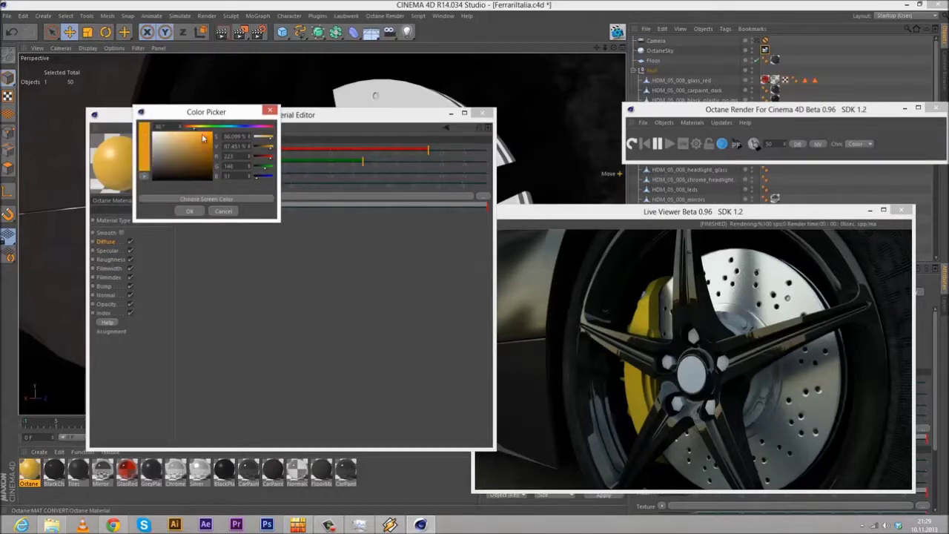
{"action": "left_click", "coordinate": [189, 212]}
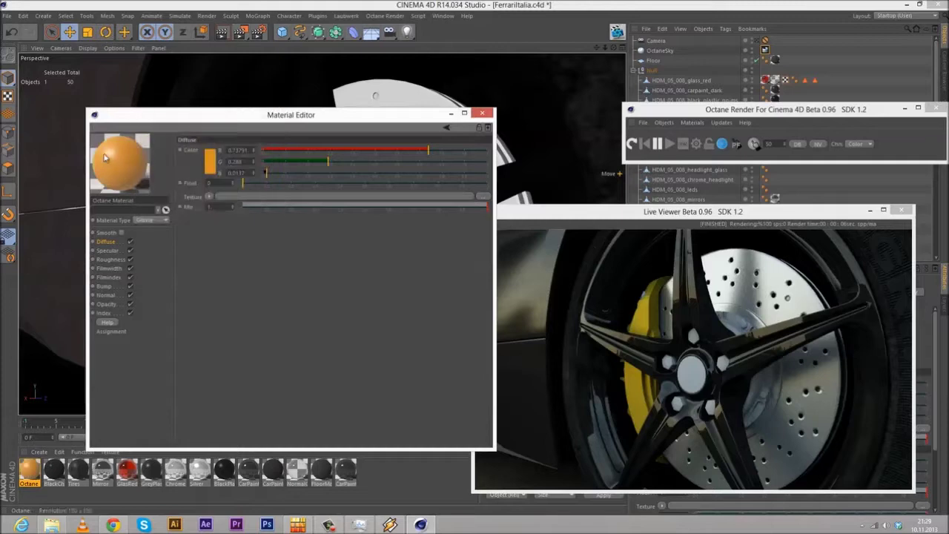
Step: Set the caliper material's index to 5 and restart the live render
{"action": "left_click", "coordinate": [103, 313]}
{"action": "type", "text": "5"}
{"action": "key", "text": "Return"}
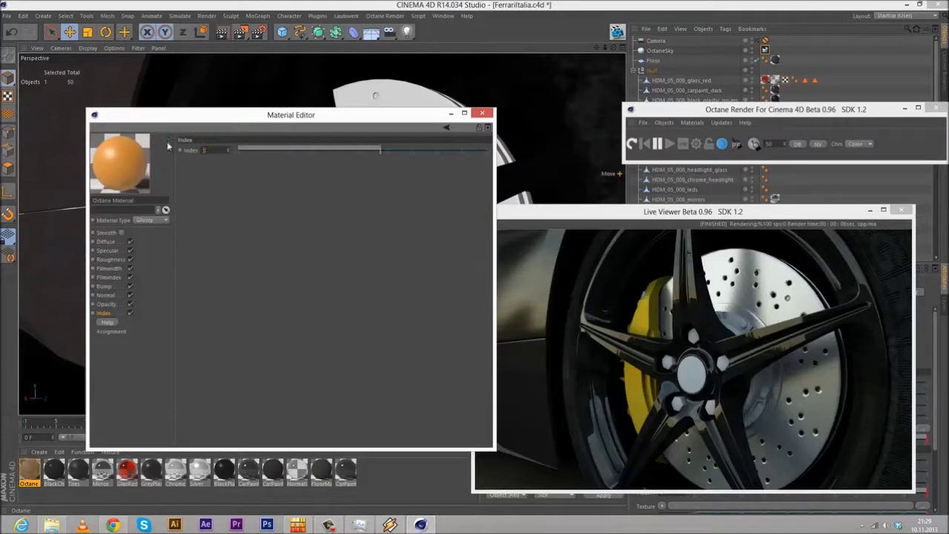
{"action": "left_click", "coordinate": [671, 145]}
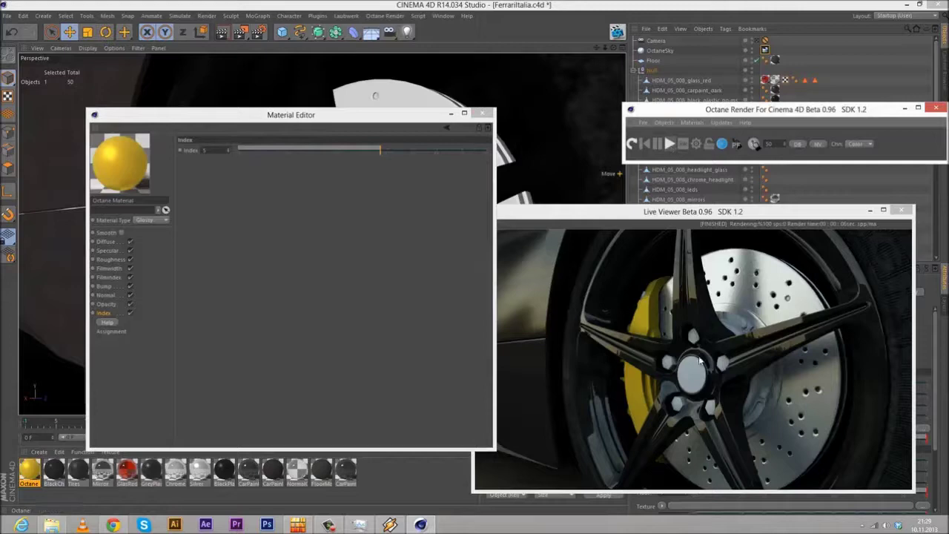
{"action": "left_click", "coordinate": [670, 145]}
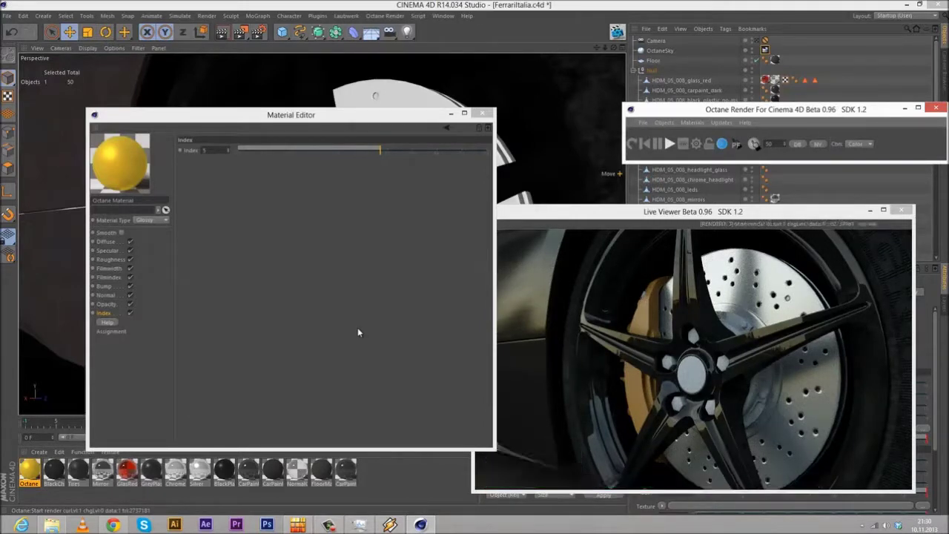
Step: Darken the caliper material's specular color to a grey of about 0.162 per channel
{"action": "left_click", "coordinate": [107, 252]}
{"action": "left_click", "coordinate": [207, 164]}
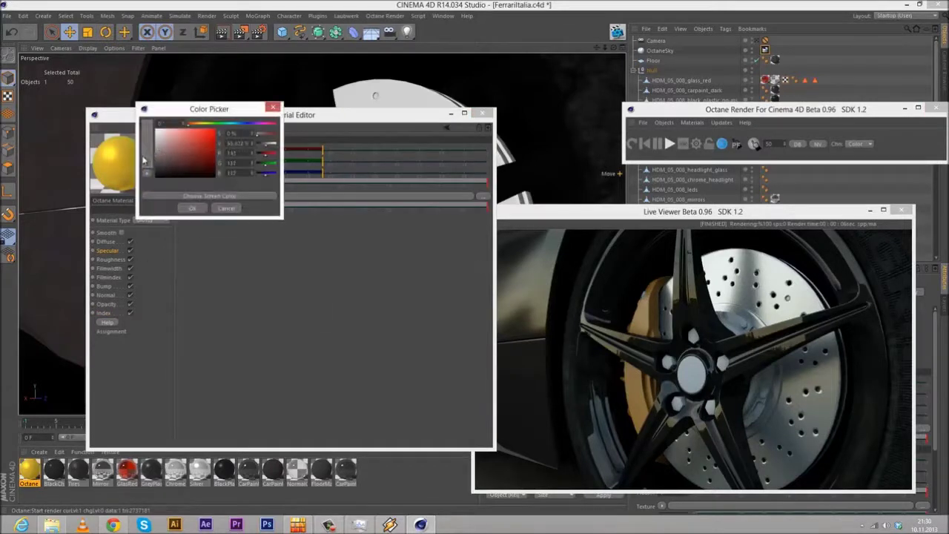
{"action": "left_click", "coordinate": [192, 208]}
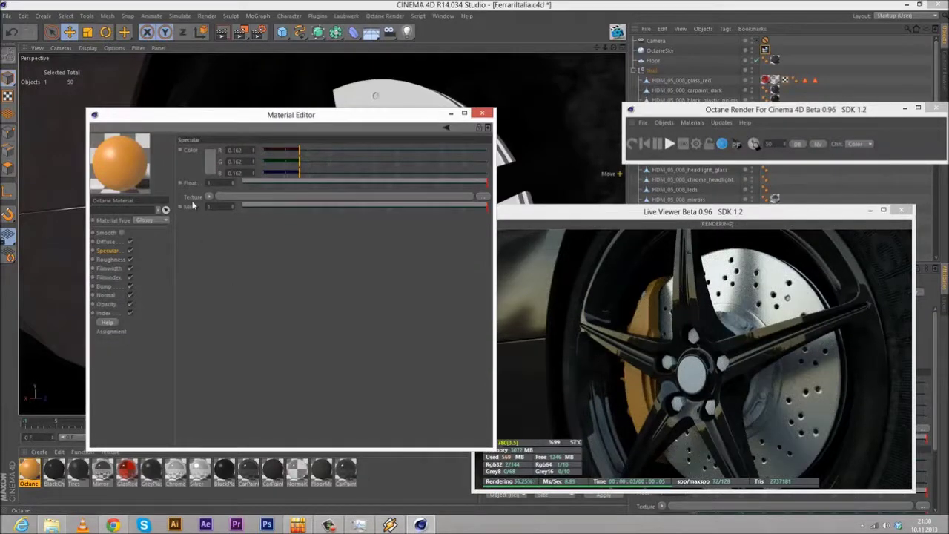
Step: Lower the caliper material's roughness float to about 0.17
{"action": "left_click", "coordinate": [111, 258]}
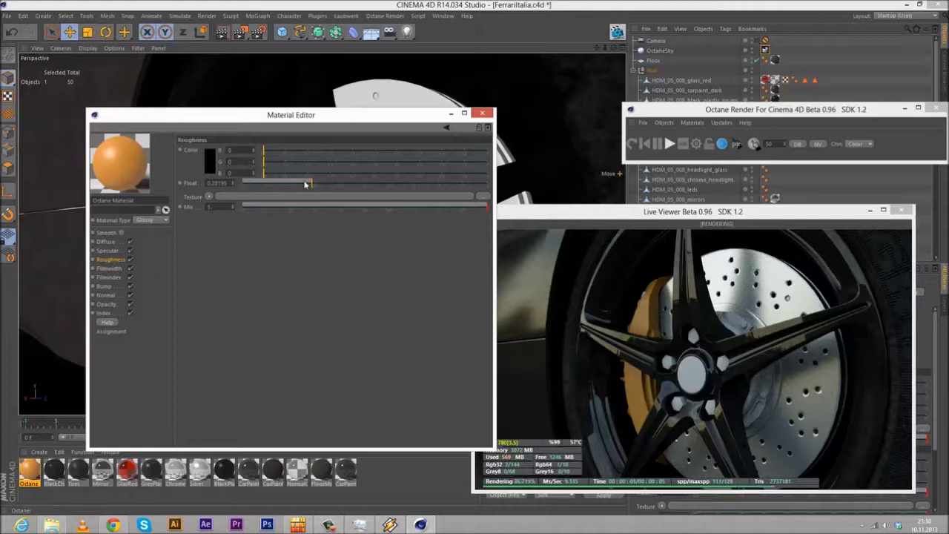
{"action": "left_click_drag", "start_coordinate": [298, 182], "coordinate": [280, 184]}
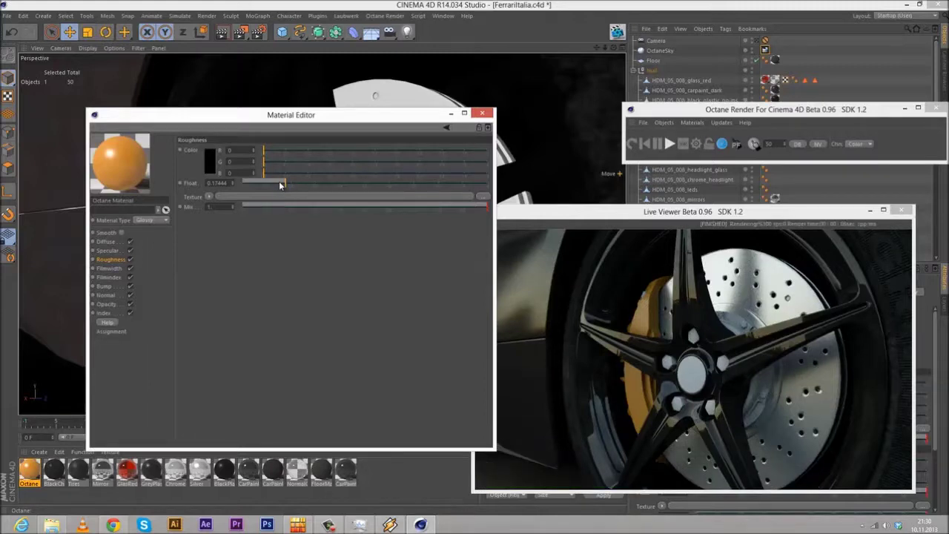
{"action": "left_click_drag", "start_coordinate": [285, 184], "coordinate": [282, 185]}
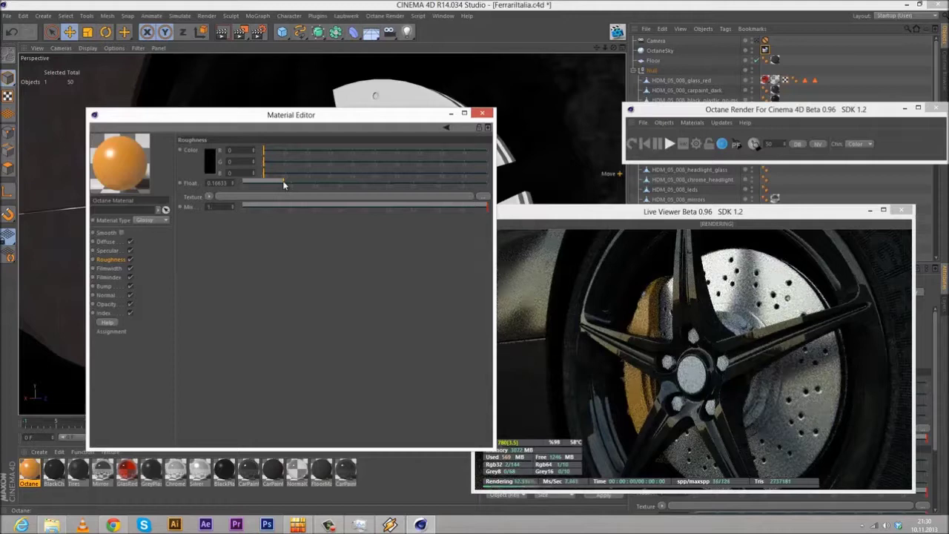
Step: Darken the caliper material's specular color to a grey of about 0.093 per channel
{"action": "left_click", "coordinate": [107, 250]}
{"action": "left_click", "coordinate": [209, 169]}
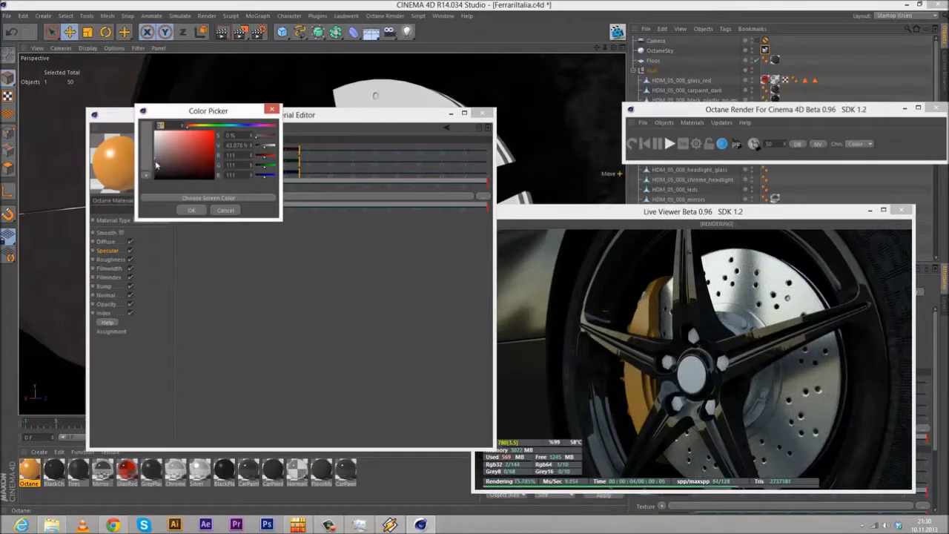
{"action": "left_click", "coordinate": [154, 163]}
{"action": "left_click", "coordinate": [182, 211]}
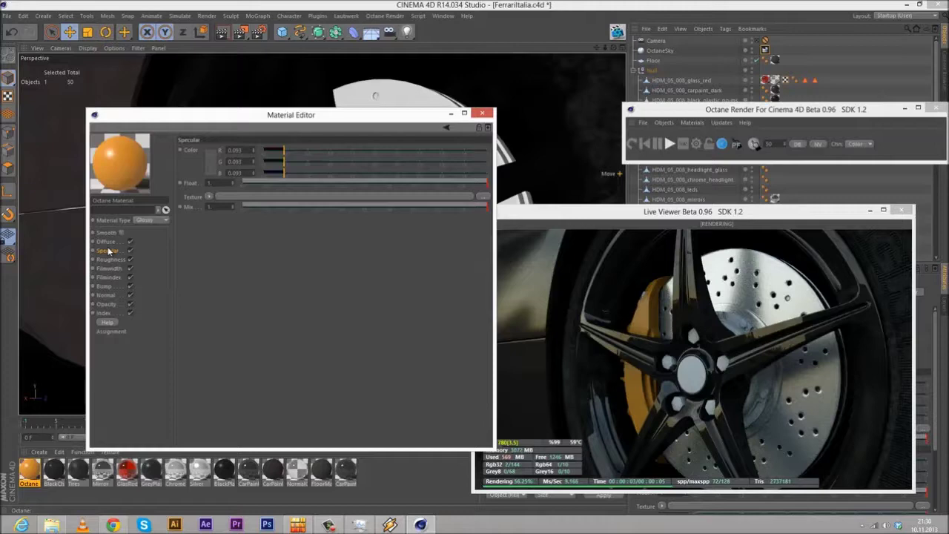
Step: Open the caliper material's diffuse color for editing
{"action": "left_click", "coordinate": [107, 241]}
{"action": "left_click", "coordinate": [214, 169]}
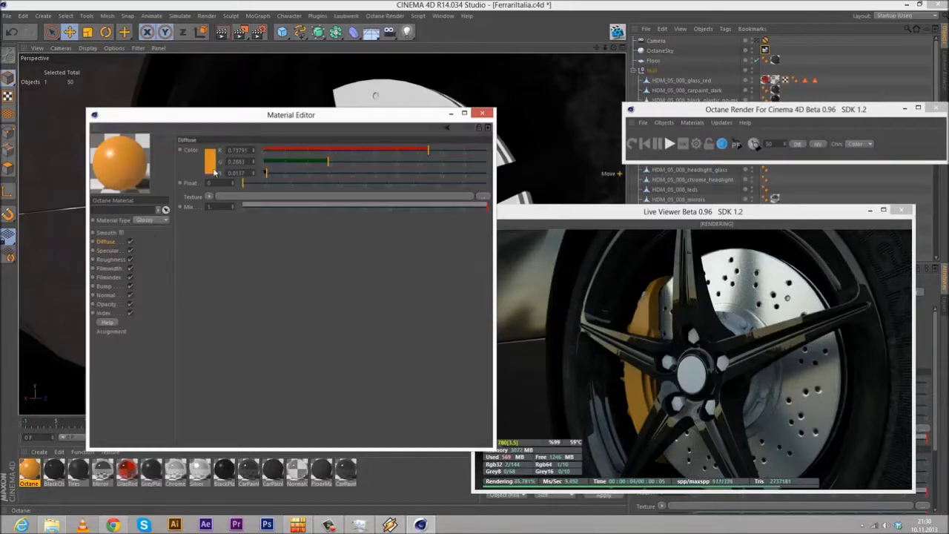
Step: Lighten the Octane material's diffuse color to a pale orange of about R 1, G 0.51, B 0.104
{"action": "left_click", "coordinate": [207, 144]}
{"action": "left_click_drag", "start_coordinate": [207, 144], "coordinate": [198, 141]}
{"action": "left_click", "coordinate": [192, 217]}
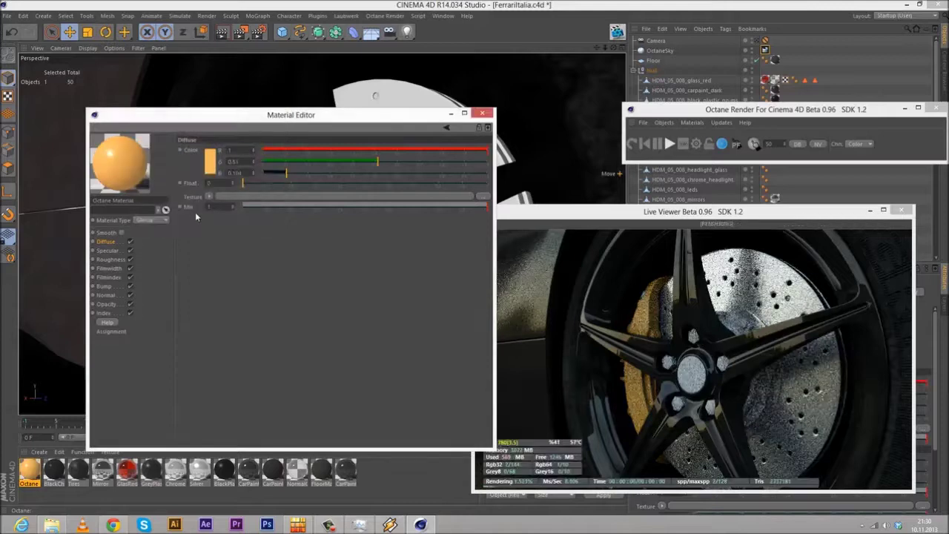
{"action": "left_click", "coordinate": [210, 165]}
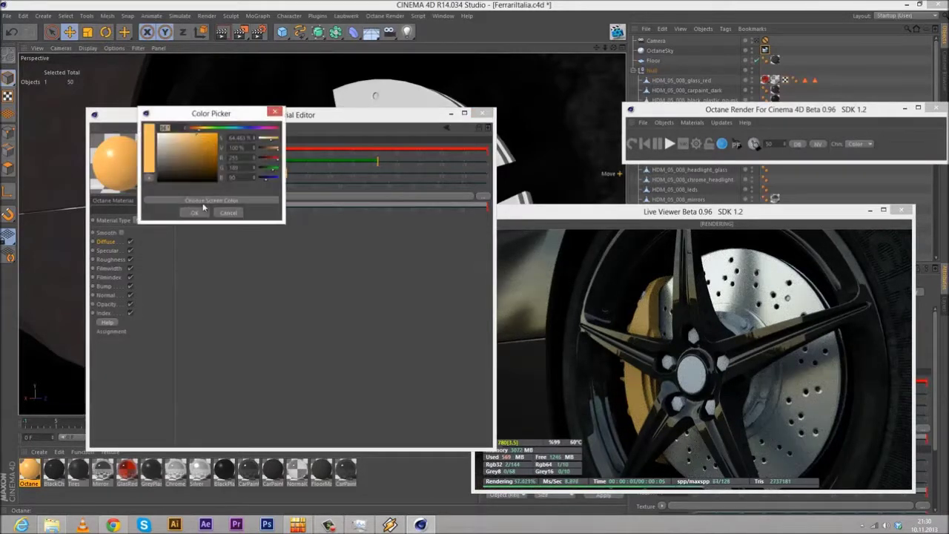
{"action": "left_click", "coordinate": [194, 212]}
Step: Darken the material's specular color to a gray of about 0.045 in all three channels
{"action": "left_click", "coordinate": [108, 250]}
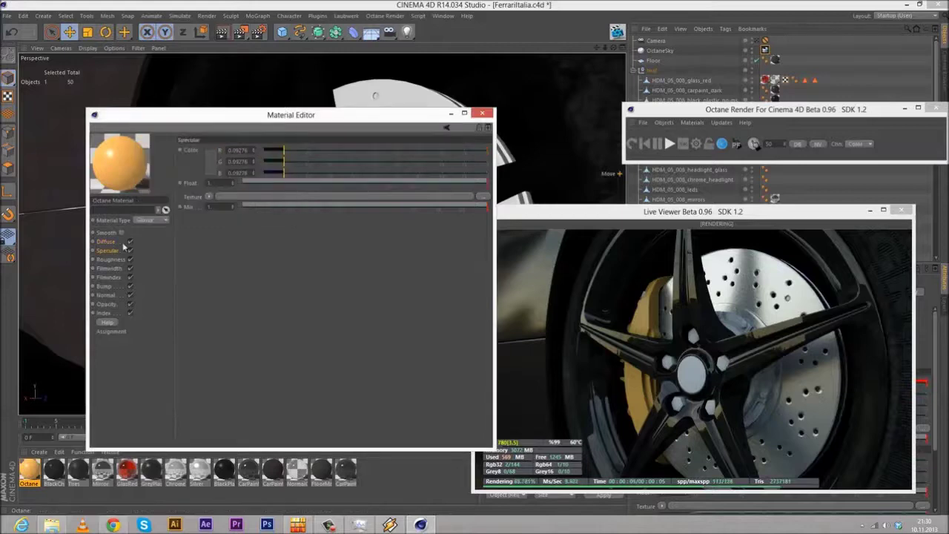
{"action": "left_click", "coordinate": [206, 163]}
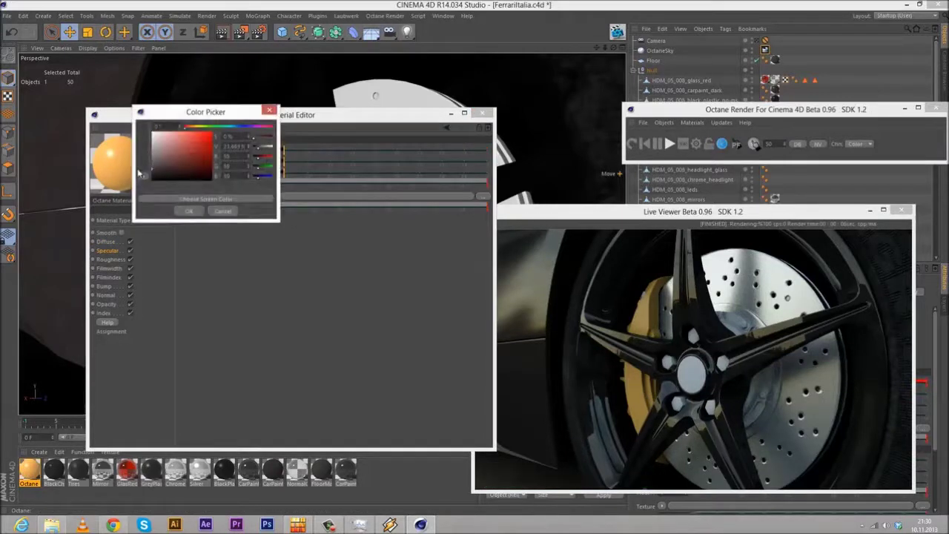
{"action": "left_click", "coordinate": [188, 211]}
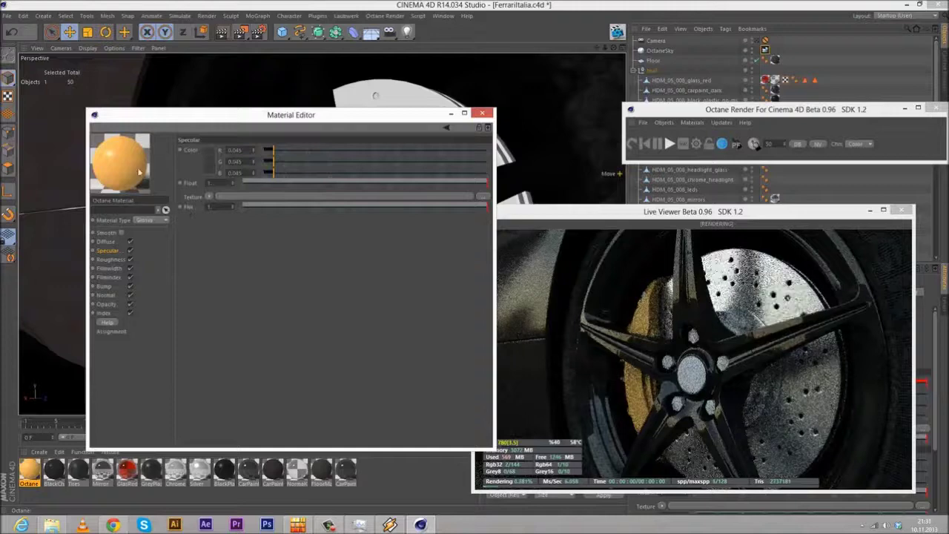
Step: Refine the material's diffuse color to a warm orange of R 0.977, G 0.46, B 0.067
{"action": "left_click", "coordinate": [107, 241]}
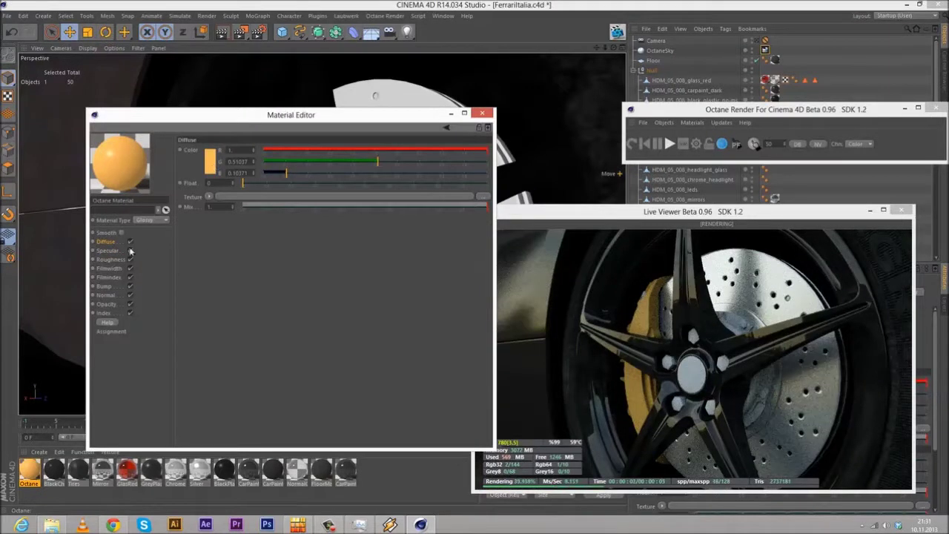
{"action": "left_click", "coordinate": [210, 163]}
{"action": "left_click_drag", "start_coordinate": [199, 134], "coordinate": [213, 134]}
{"action": "left_click", "coordinate": [194, 210]}
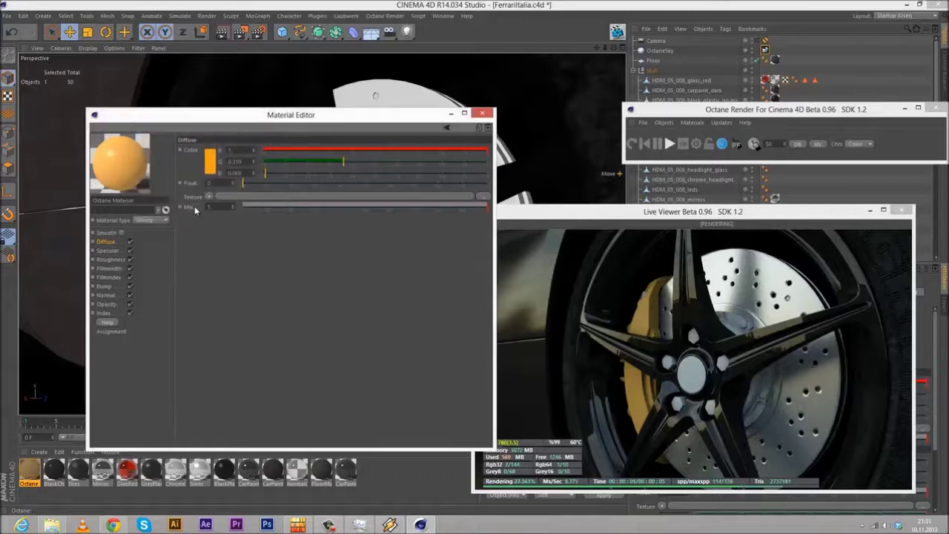
{"action": "left_click", "coordinate": [210, 161]}
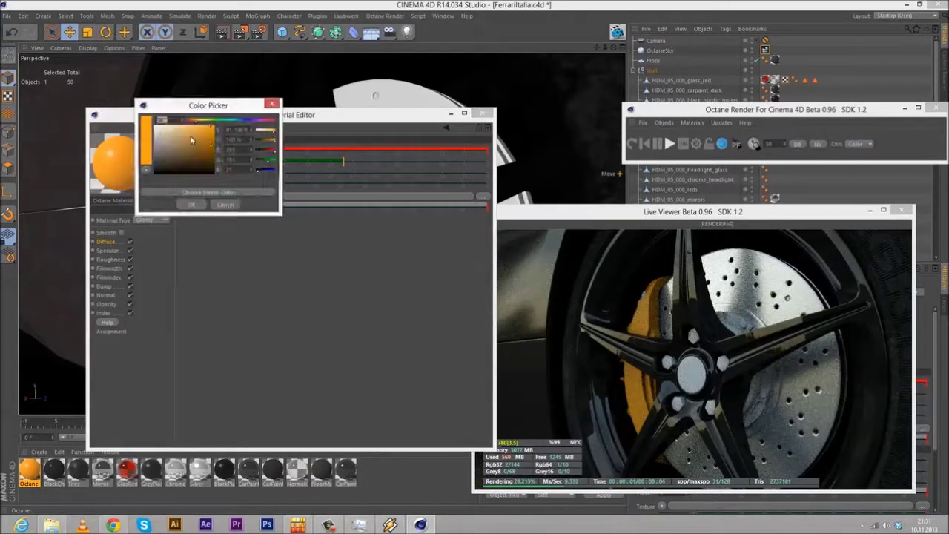
{"action": "left_click", "coordinate": [194, 205]}
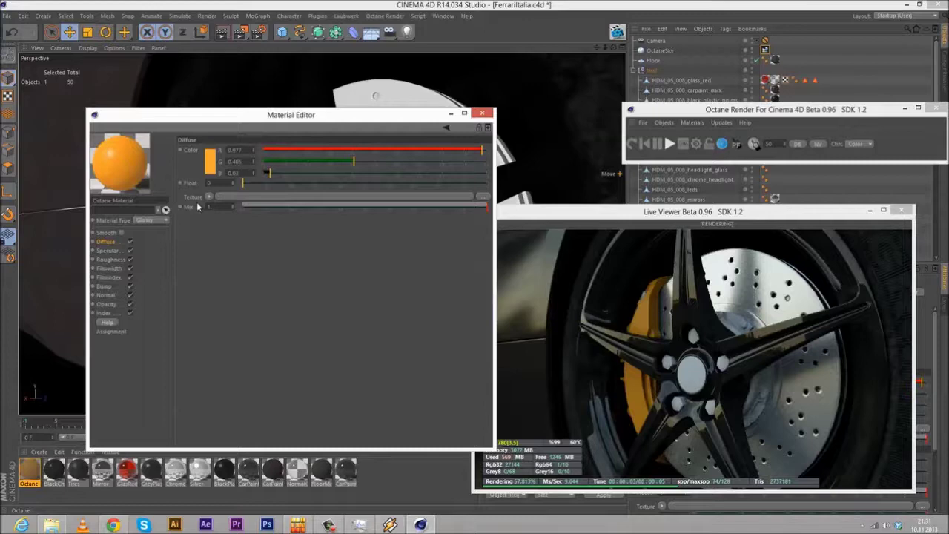
{"action": "left_click", "coordinate": [211, 161]}
{"action": "left_click", "coordinate": [201, 131]}
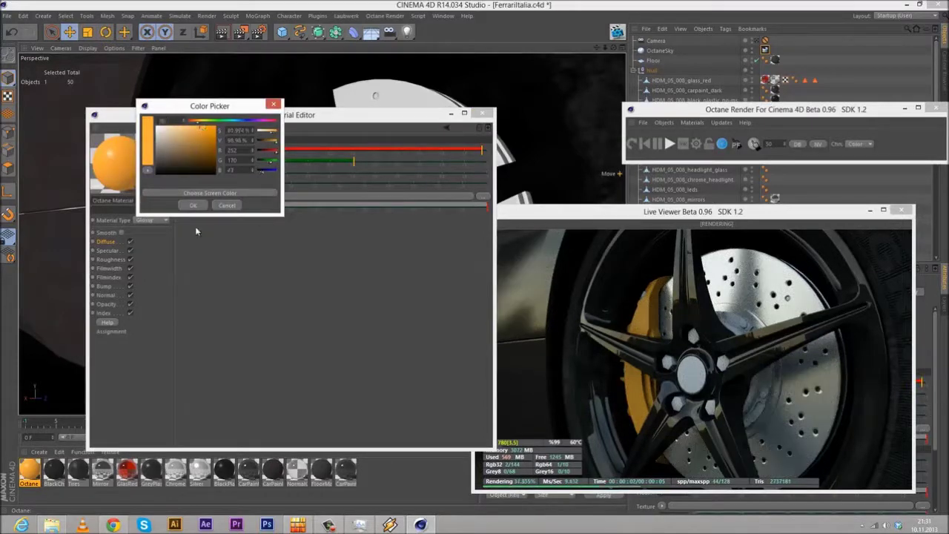
{"action": "left_click", "coordinate": [194, 205]}
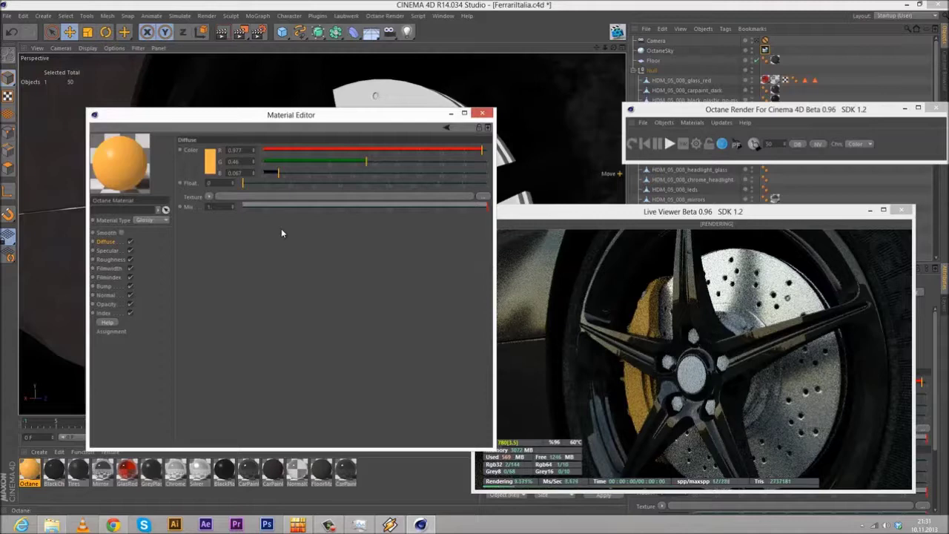
Step: Lower the caliper material's roughness float value to about 0.01
{"action": "left_click", "coordinate": [105, 304]}
{"action": "left_click", "coordinate": [109, 278]}
{"action": "left_click", "coordinate": [109, 260]}
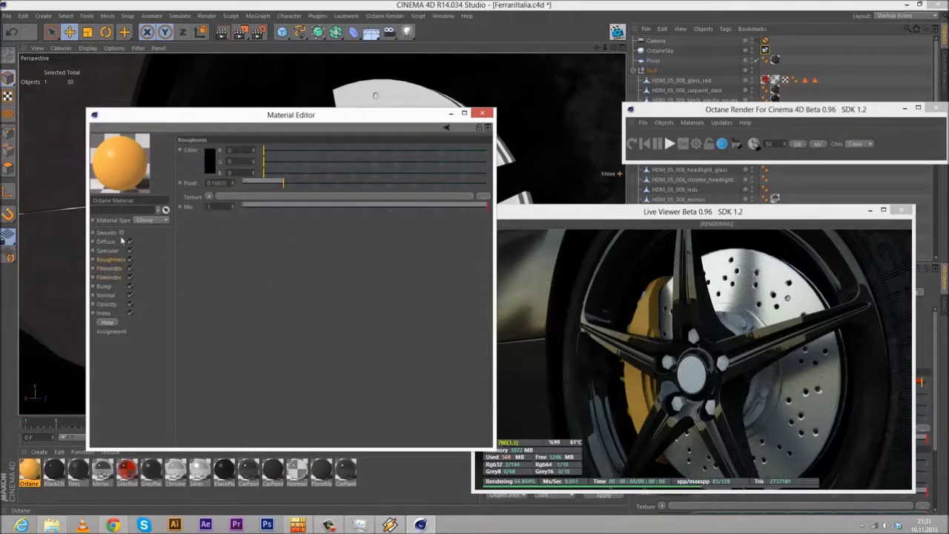
{"action": "left_click_drag", "start_coordinate": [280, 182], "coordinate": [261, 181]}
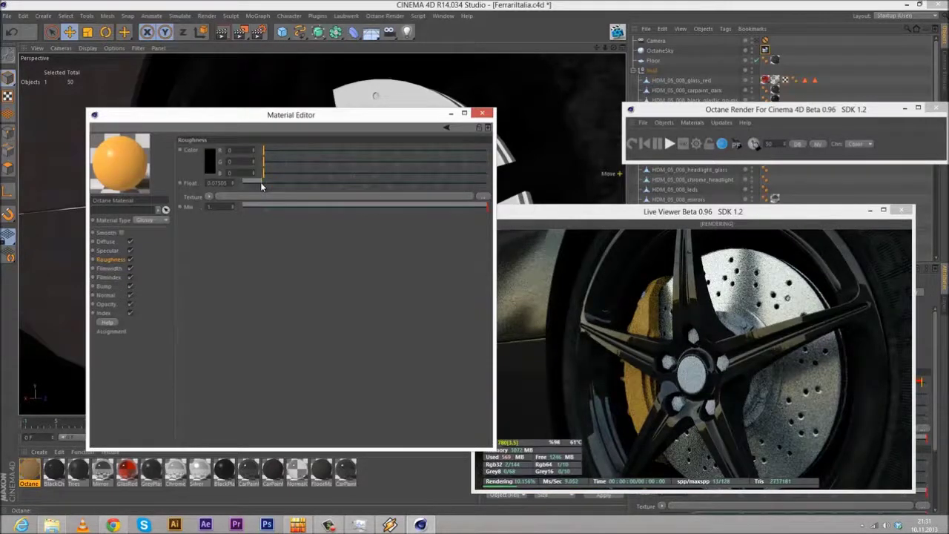
{"action": "left_click_drag", "start_coordinate": [261, 181], "coordinate": [246, 184]}
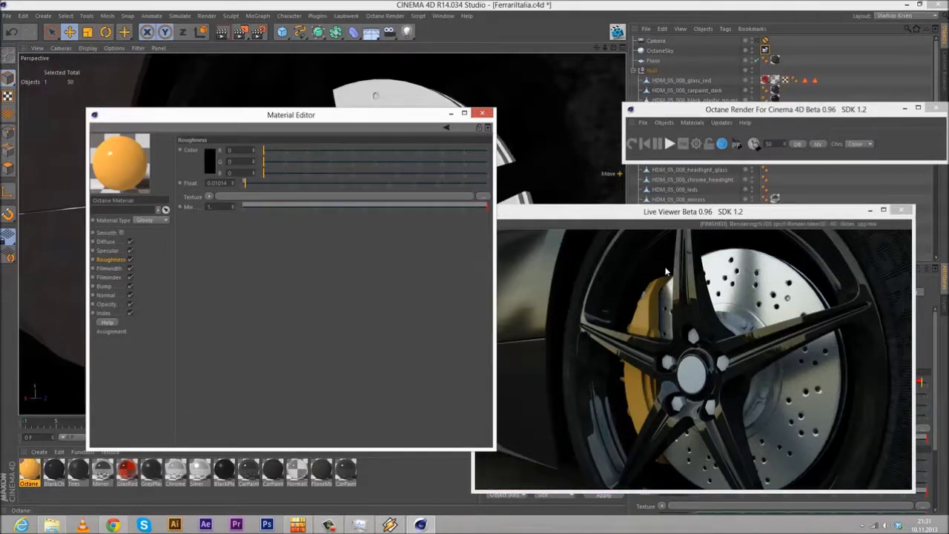
{"action": "left_click", "coordinate": [657, 144]}
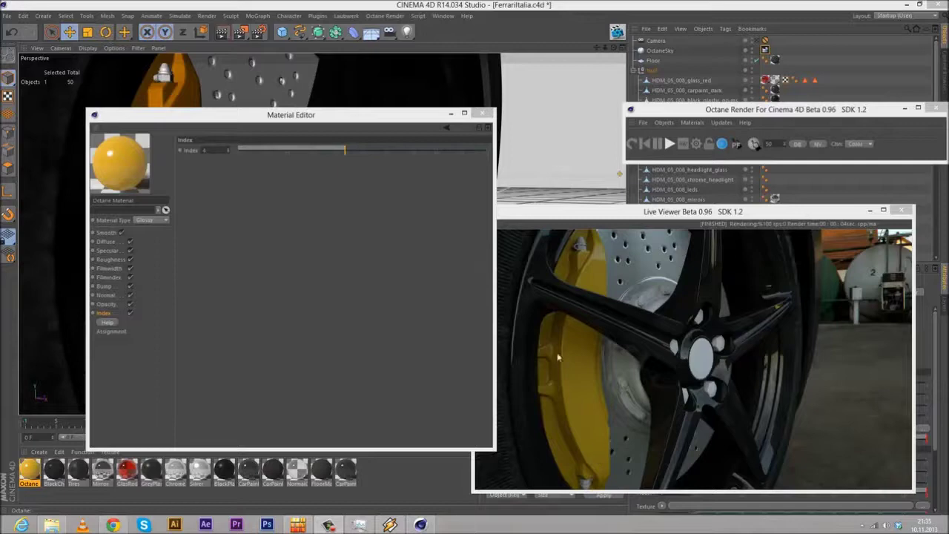
Step: Review the yellow caliper material's index, specular color and diffuse color settings
{"action": "left_click", "coordinate": [108, 316]}
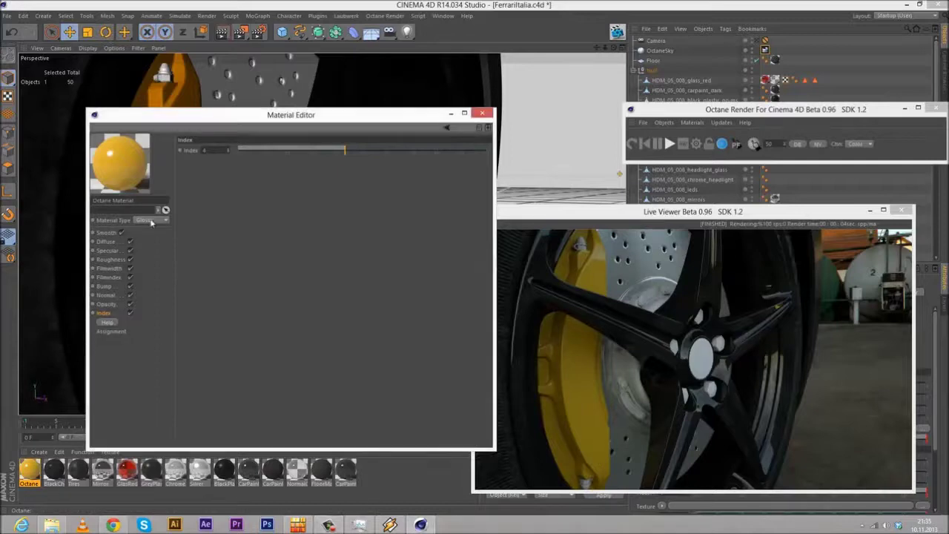
{"action": "left_click", "coordinate": [108, 251]}
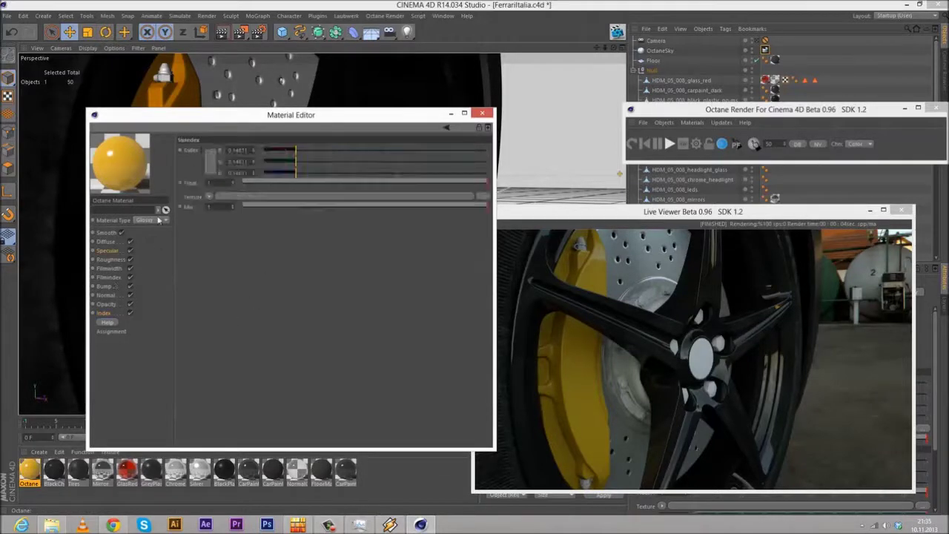
{"action": "left_click", "coordinate": [212, 163]}
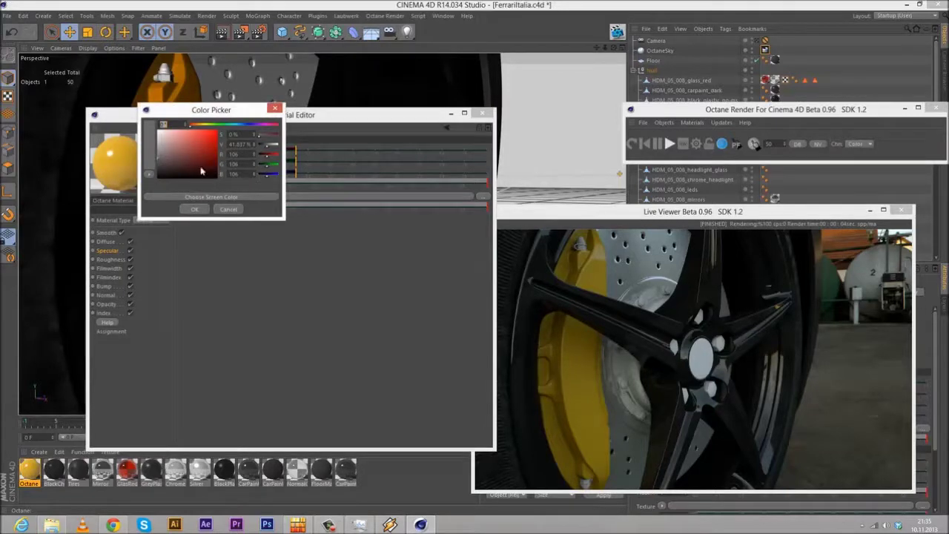
{"action": "left_click", "coordinate": [194, 209]}
{"action": "left_click", "coordinate": [108, 241]}
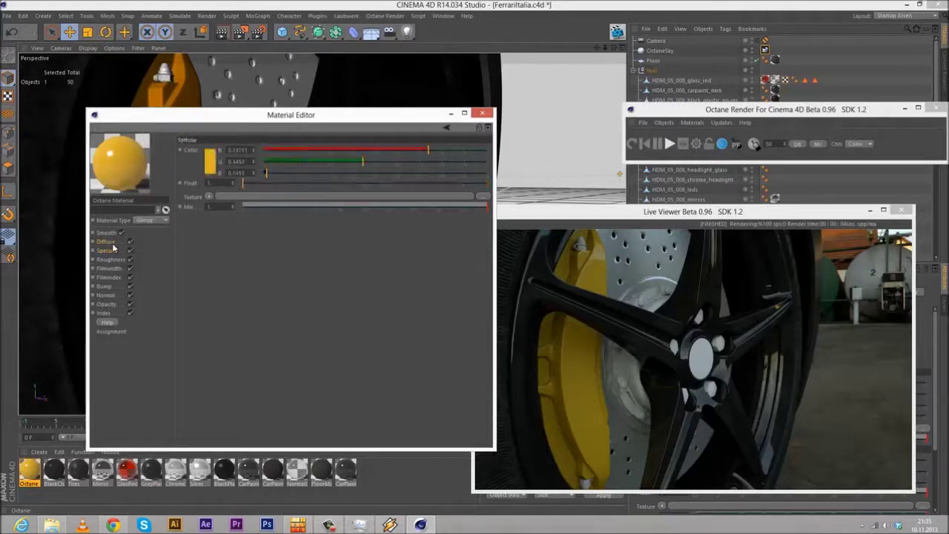
{"action": "left_click", "coordinate": [210, 170]}
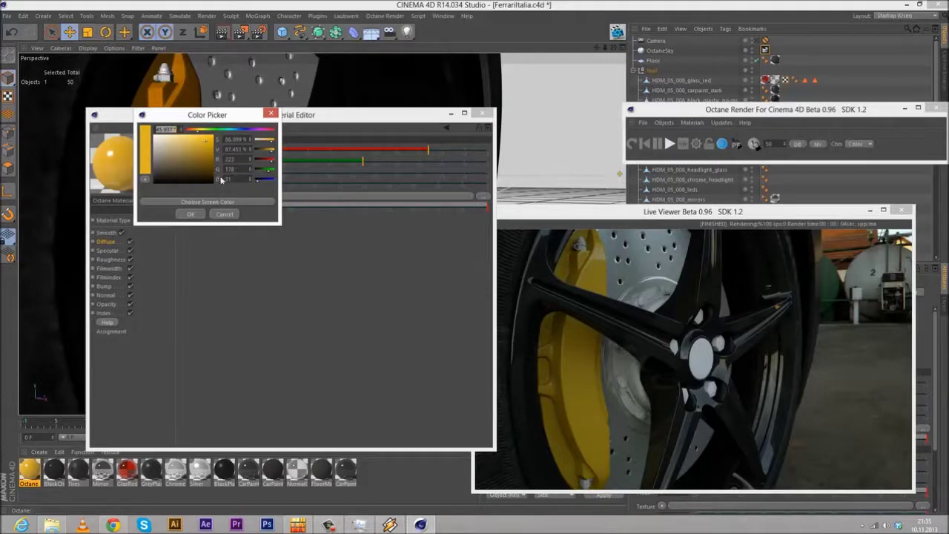
{"action": "left_click", "coordinate": [190, 213]}
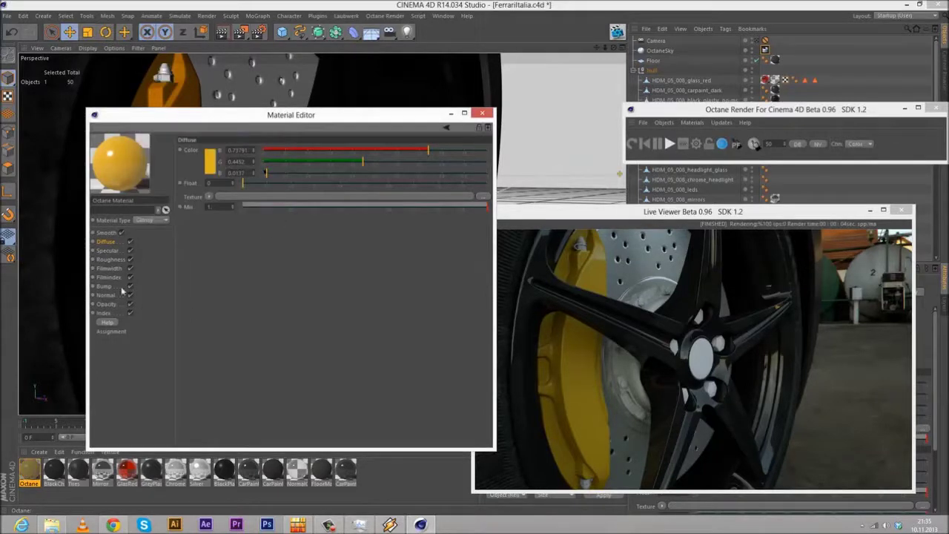
Step: Check the material's smooth, bump, film, roughness, specular, diffuse and index channels, and close the material editor
{"action": "left_click", "coordinate": [113, 233]}
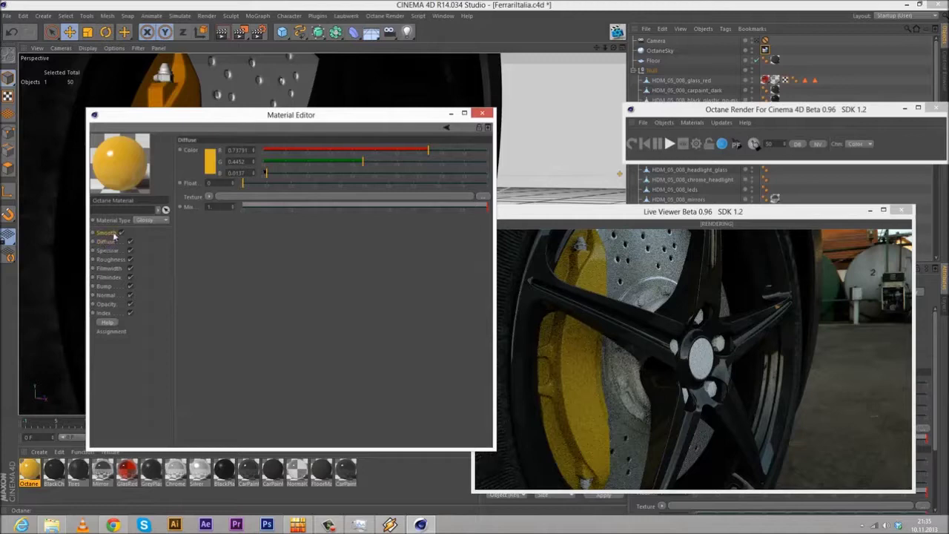
{"action": "left_click", "coordinate": [107, 287]}
{"action": "left_click", "coordinate": [109, 280]}
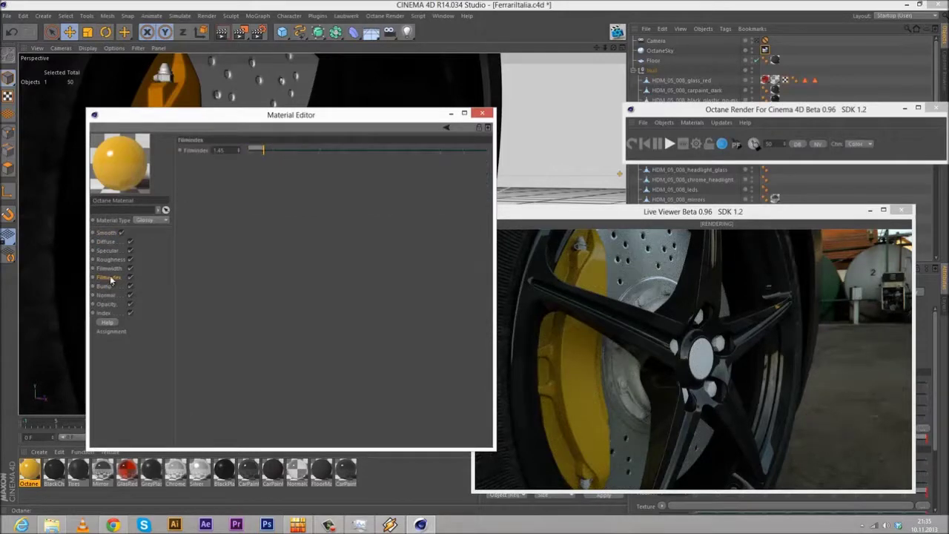
{"action": "left_click", "coordinate": [112, 269]}
{"action": "left_click", "coordinate": [114, 260]}
{"action": "left_click", "coordinate": [115, 250]}
{"action": "left_click", "coordinate": [112, 243]}
{"action": "left_click", "coordinate": [109, 313]}
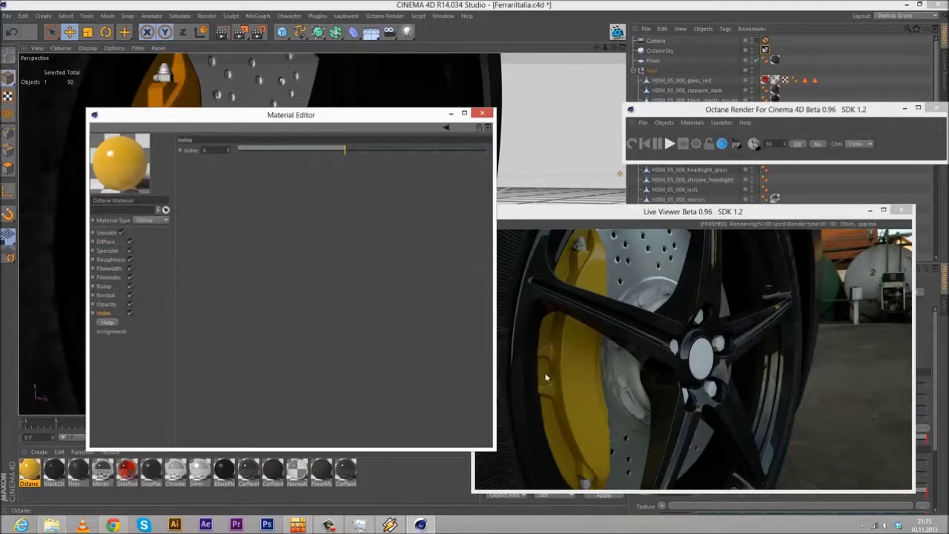
{"action": "left_click", "coordinate": [483, 116]}
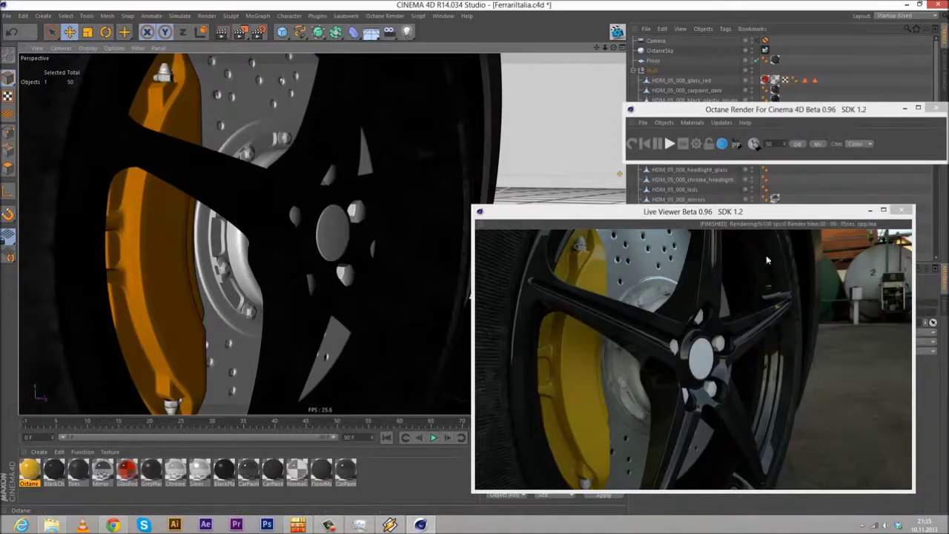
Step: Move the Live Viewer and the Octane Render window away from the object list so it is fully accessible
{"action": "left_click_drag", "start_coordinate": [534, 212], "coordinate": [348, 223]}
{"action": "left_click_drag", "start_coordinate": [755, 109], "coordinate": [425, 153]}
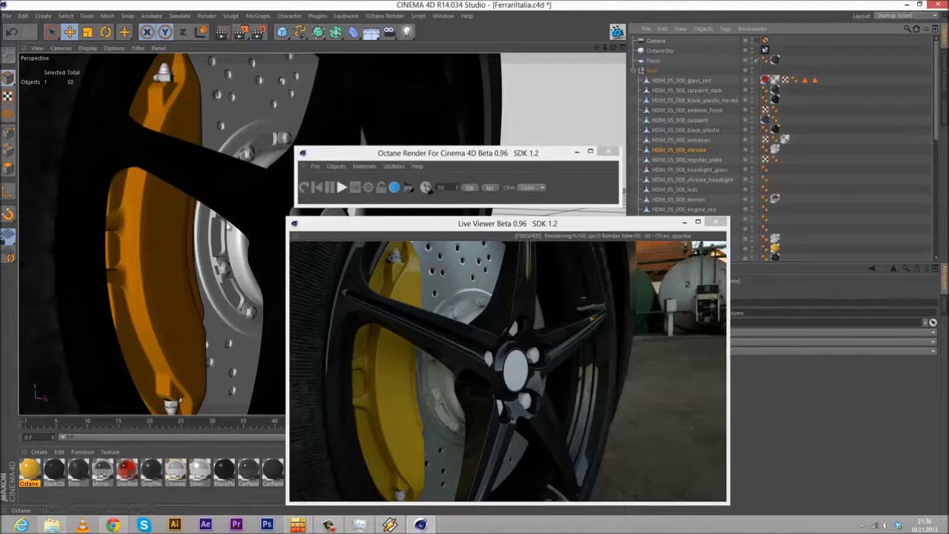
{"action": "left_click_drag", "start_coordinate": [361, 157], "coordinate": [457, 163]}
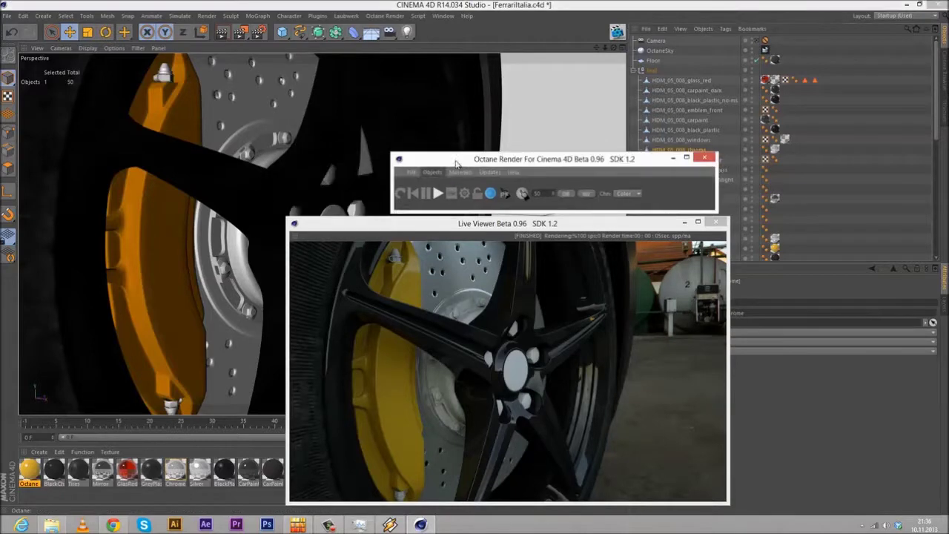
{"action": "left_click", "coordinate": [328, 181]}
{"action": "left_click_drag", "start_coordinate": [584, 160], "coordinate": [466, 159]}
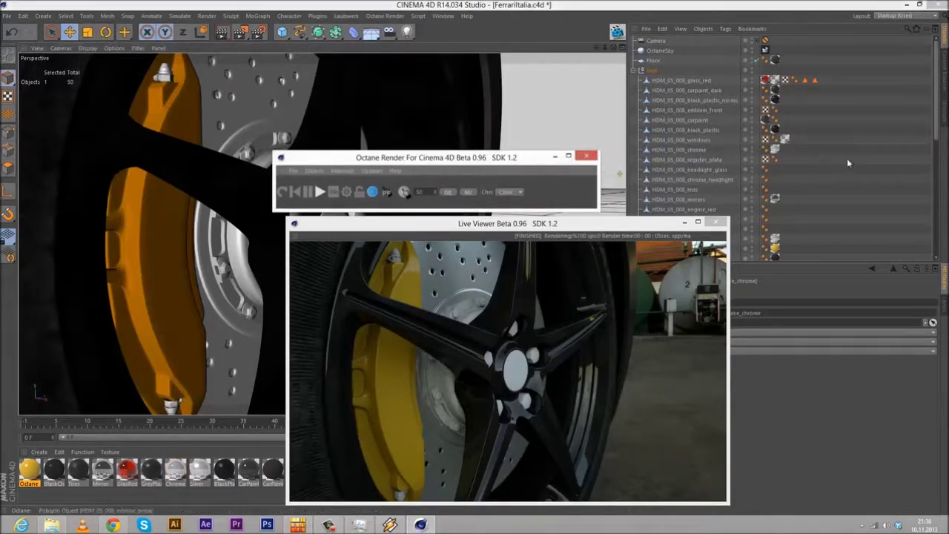
Step: Apply the Chrome material to the HDM_05_008_brake_chrome object and refresh the Octane render
{"action": "scroll", "coordinate": [712, 157], "scroll_direction": "down", "scroll_amount": 5}
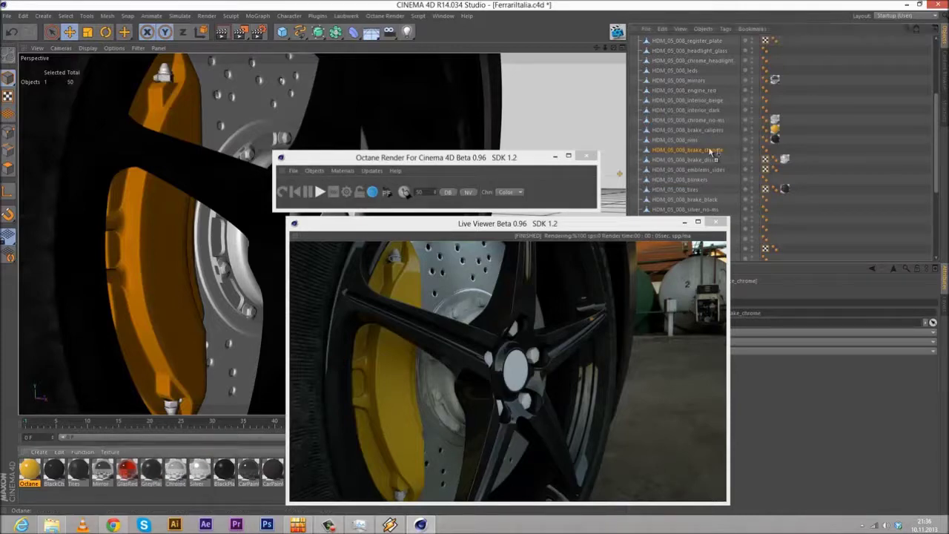
{"action": "left_click_drag", "start_coordinate": [711, 152], "coordinate": [710, 151]}
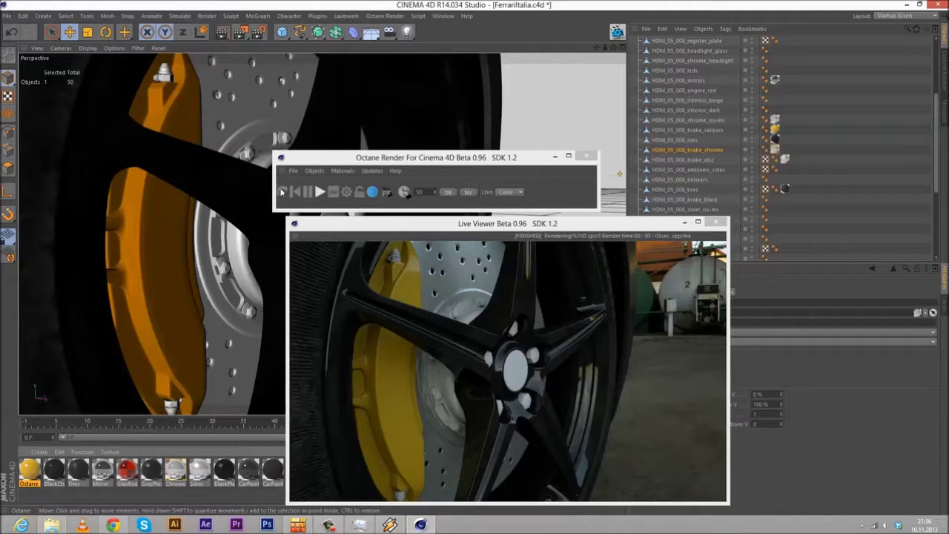
{"action": "left_click", "coordinate": [287, 194]}
Step: Select the caliper bolts' HDM_05_008_brake_black object and apply the Chrome material to it
{"action": "left_click_drag", "start_coordinate": [349, 158], "coordinate": [535, 151]}
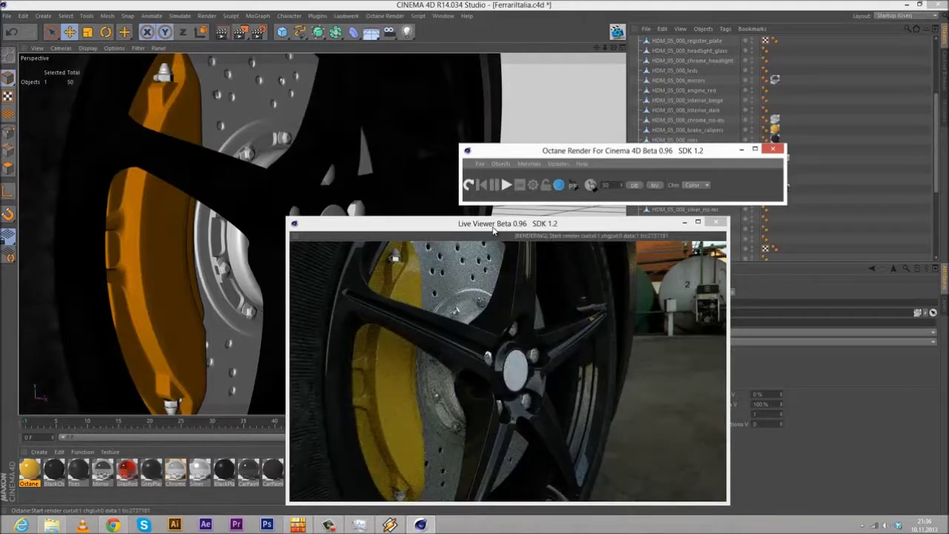
{"action": "left_click", "coordinate": [482, 397]}
{"action": "left_click_drag", "start_coordinate": [482, 393], "coordinate": [440, 390]}
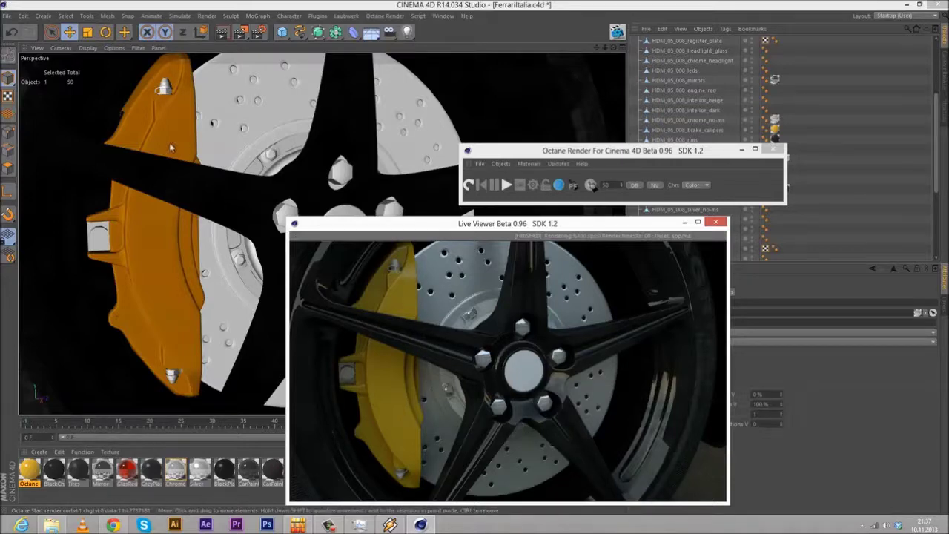
{"action": "left_click", "coordinate": [164, 87]}
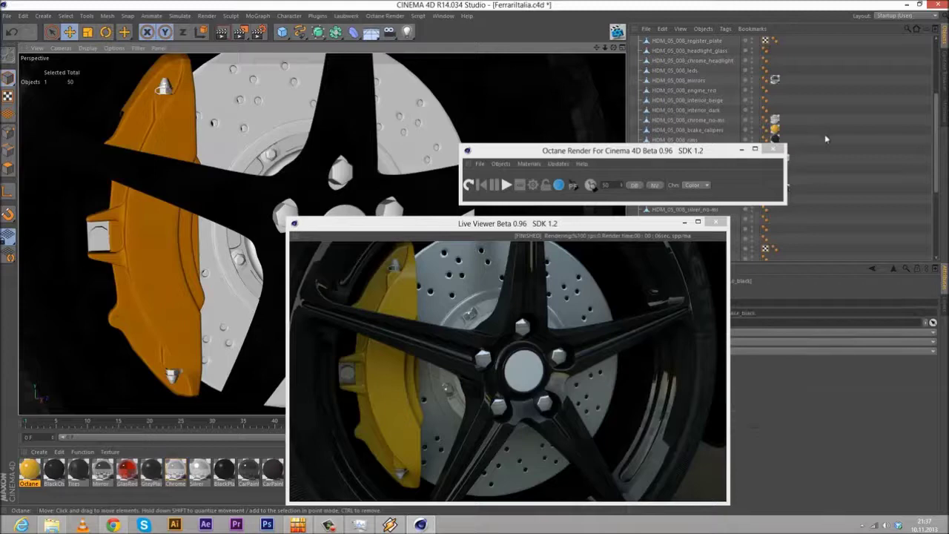
{"action": "scroll", "coordinate": [826, 138], "scroll_direction": "down", "scroll_amount": 2}
{"action": "left_click_drag", "start_coordinate": [676, 152], "coordinate": [530, 158]}
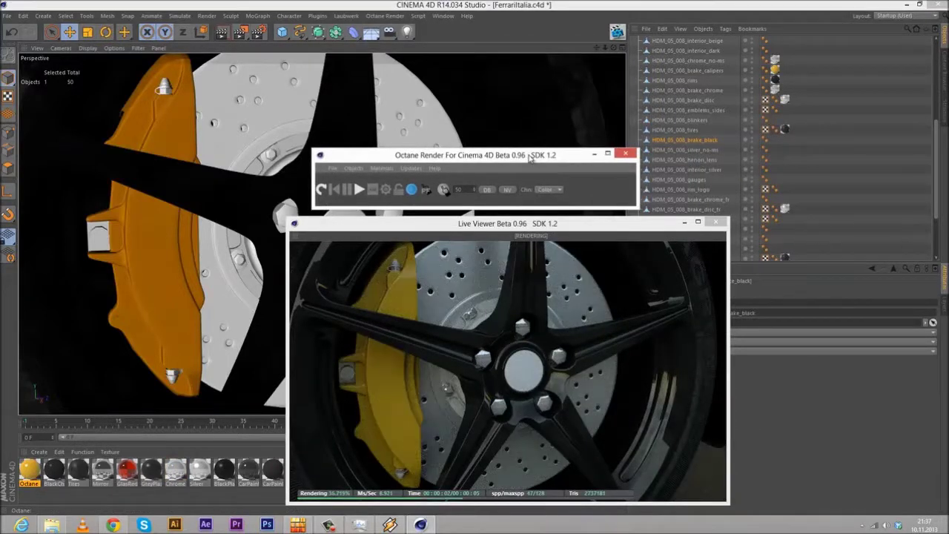
{"action": "left_click_drag", "start_coordinate": [175, 471], "coordinate": [699, 141]}
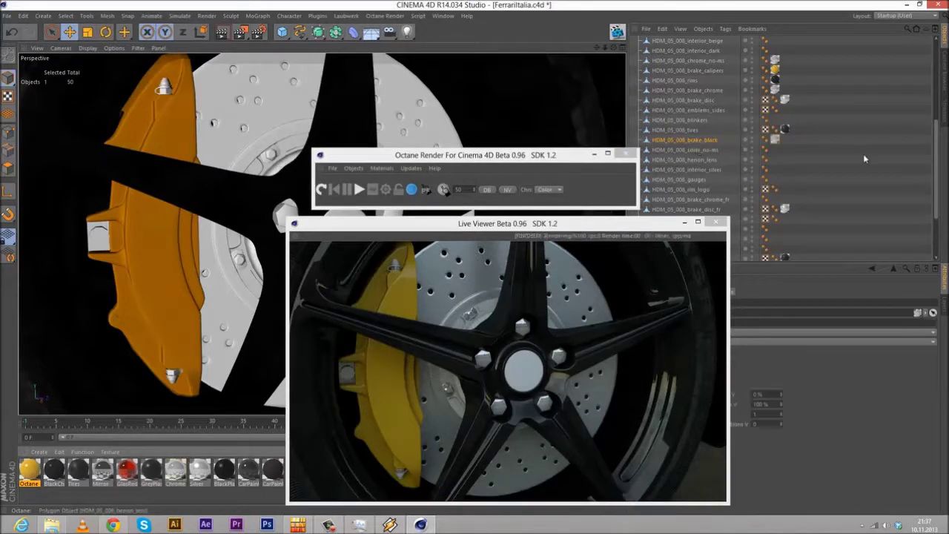
Step: Refresh the Octane render and select the HDM_05_008_brake_chrome object on the caliper
{"action": "left_click", "coordinate": [321, 190]}
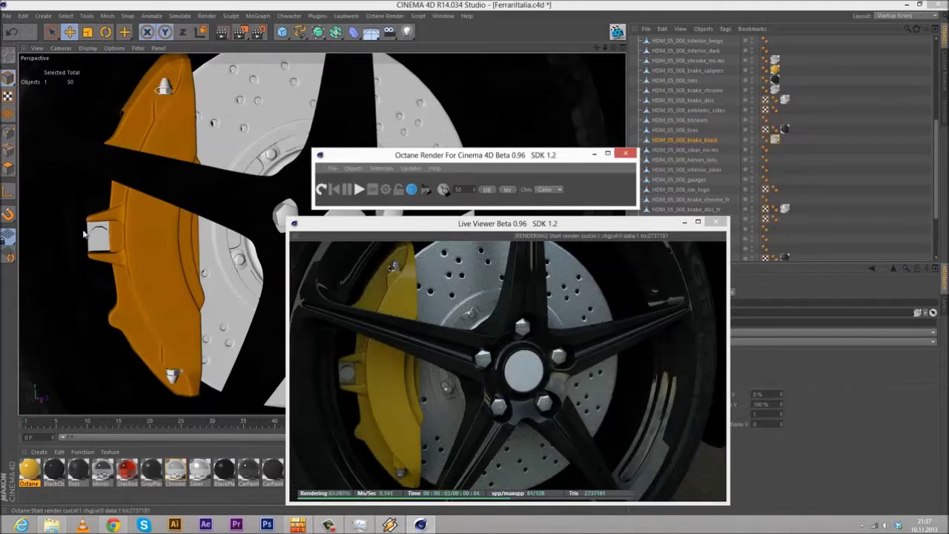
{"action": "left_click", "coordinate": [102, 238]}
{"action": "left_click", "coordinate": [103, 238]}
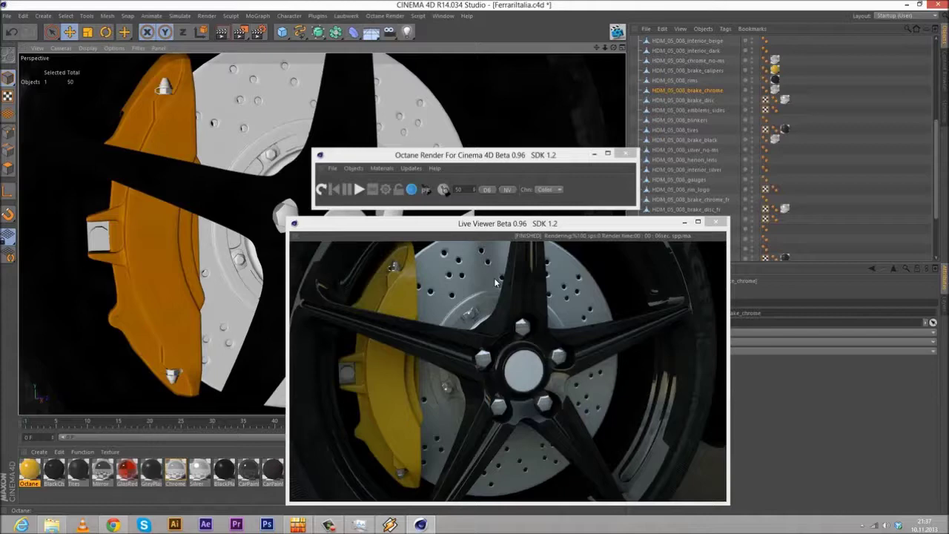
Step: Set the diffuse colour of the caliper's yellow Octane material to a more saturated yellow, about R 0.724, G 0.412, B 0.003
{"action": "double_click", "coordinate": [34, 474]}
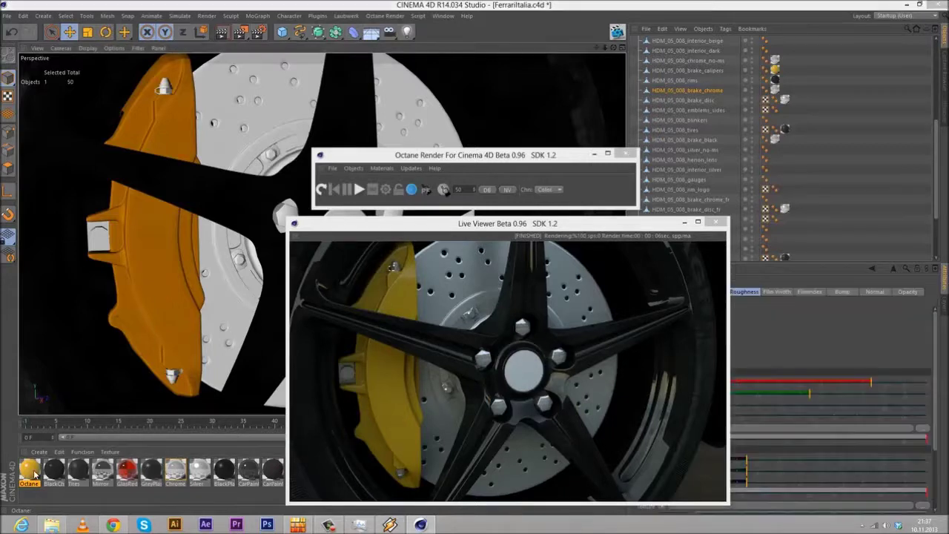
{"action": "left_click_drag", "start_coordinate": [282, 77], "coordinate": [98, 108]}
{"action": "left_click_drag", "start_coordinate": [543, 227], "coordinate": [630, 218]}
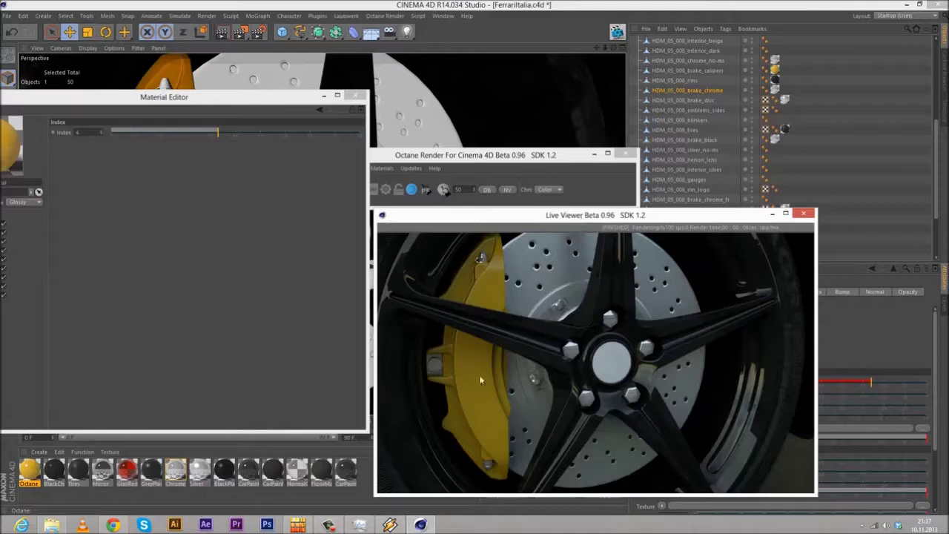
{"action": "left_click_drag", "start_coordinate": [113, 91], "coordinate": [169, 97]}
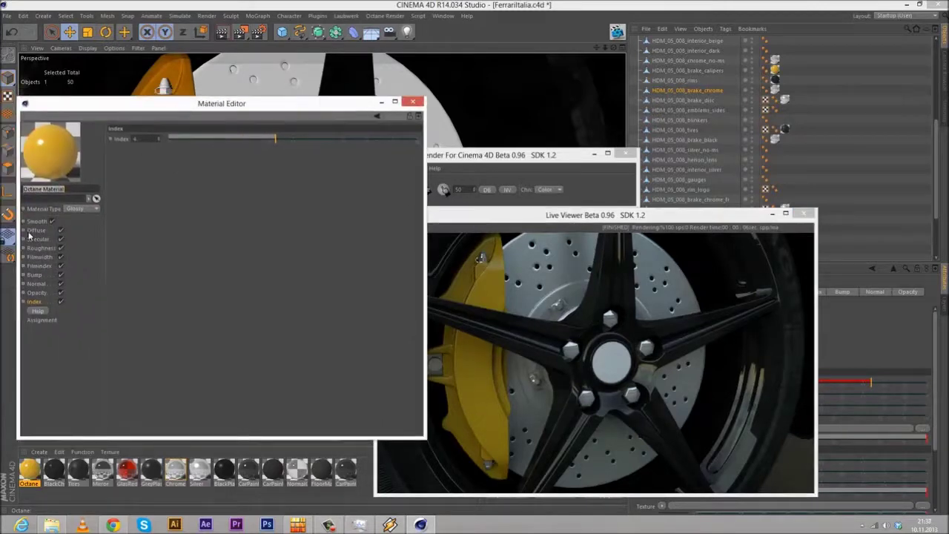
{"action": "left_click", "coordinate": [37, 231]}
{"action": "left_click", "coordinate": [143, 149]}
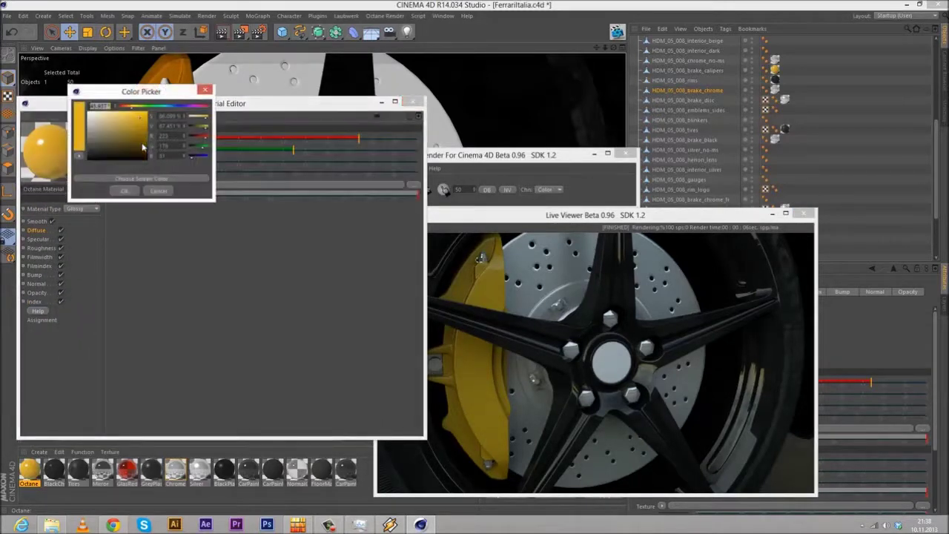
{"action": "left_click_drag", "start_coordinate": [141, 122], "coordinate": [148, 127]}
{"action": "left_click", "coordinate": [125, 192]}
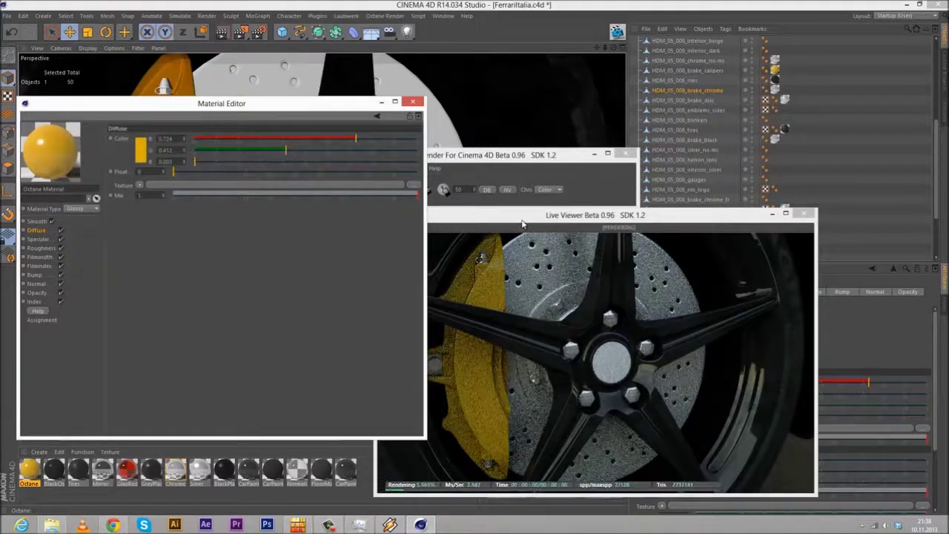
Step: Arrange the Live Viewer, the Octane Render window and the material editor so they no longer cover each other
{"action": "left_click_drag", "start_coordinate": [535, 219], "coordinate": [544, 218]}
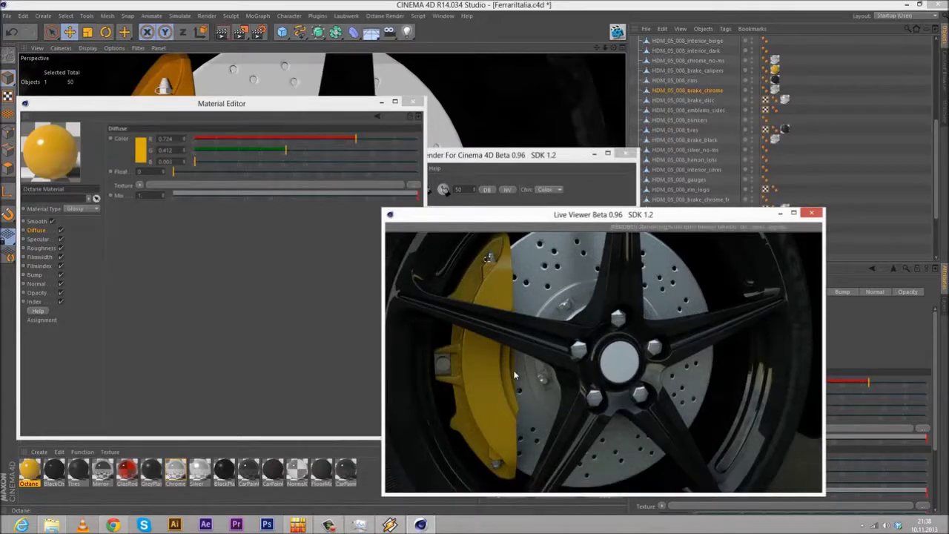
{"action": "left_click_drag", "start_coordinate": [552, 215], "coordinate": [645, 224]}
{"action": "left_click_drag", "start_coordinate": [521, 154], "coordinate": [779, 171]}
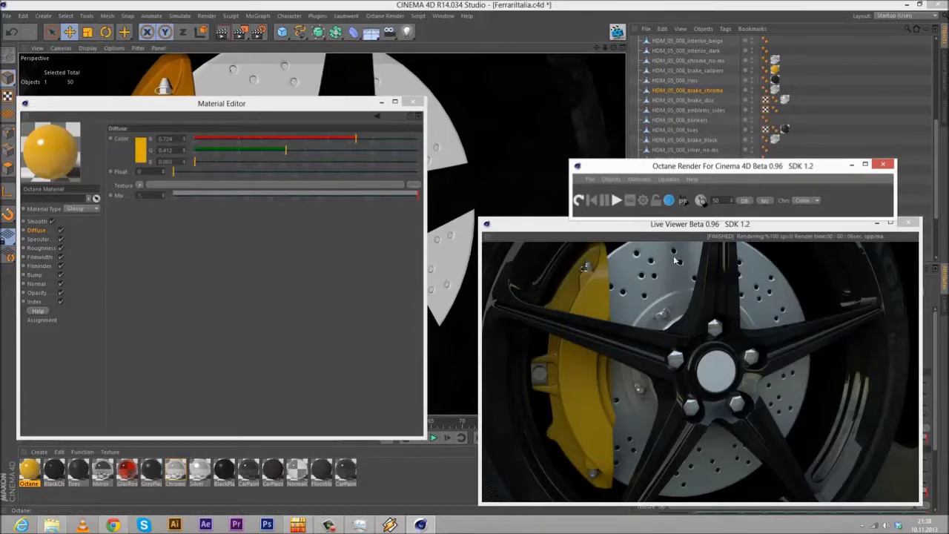
{"action": "left_click_drag", "start_coordinate": [328, 110], "coordinate": [350, 153]}
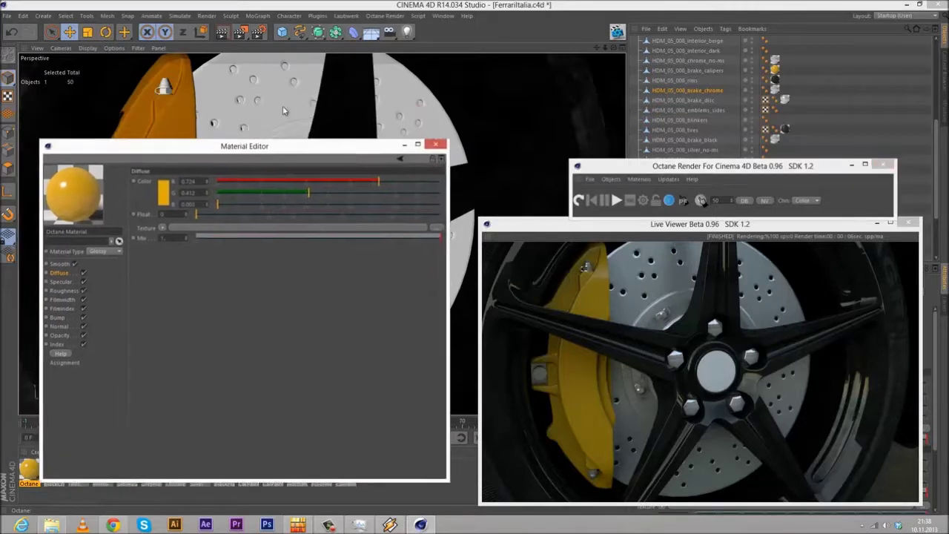
Step: Open the Silver material assigned to the HDM_05_008_brake_disc object and set its roughness float to 0.05
{"action": "left_click", "coordinate": [765, 99]}
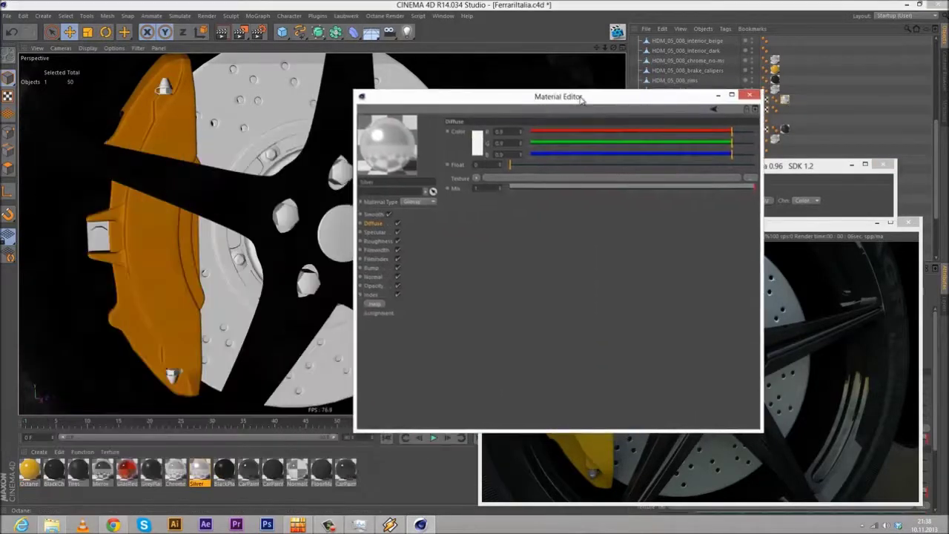
{"action": "left_click_drag", "start_coordinate": [554, 103], "coordinate": [473, 104]}
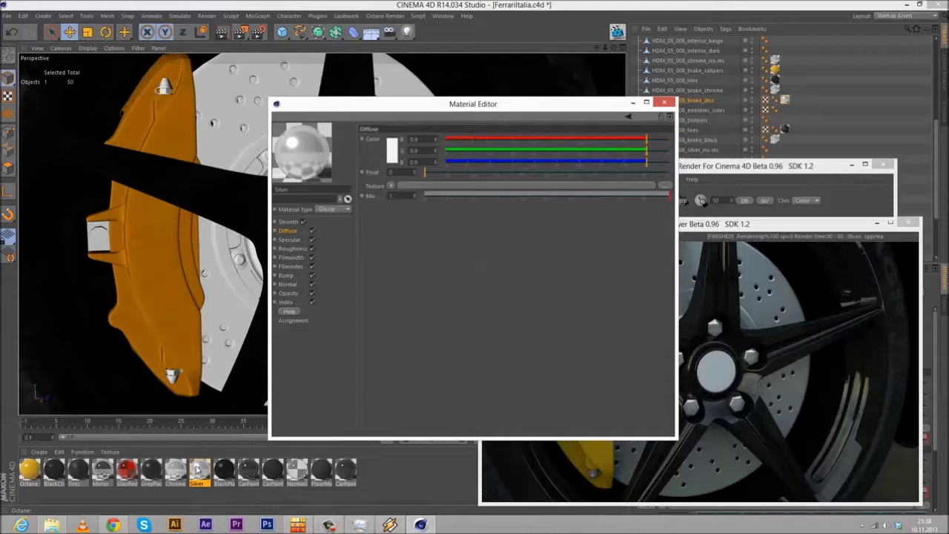
{"action": "left_click", "coordinate": [298, 249]}
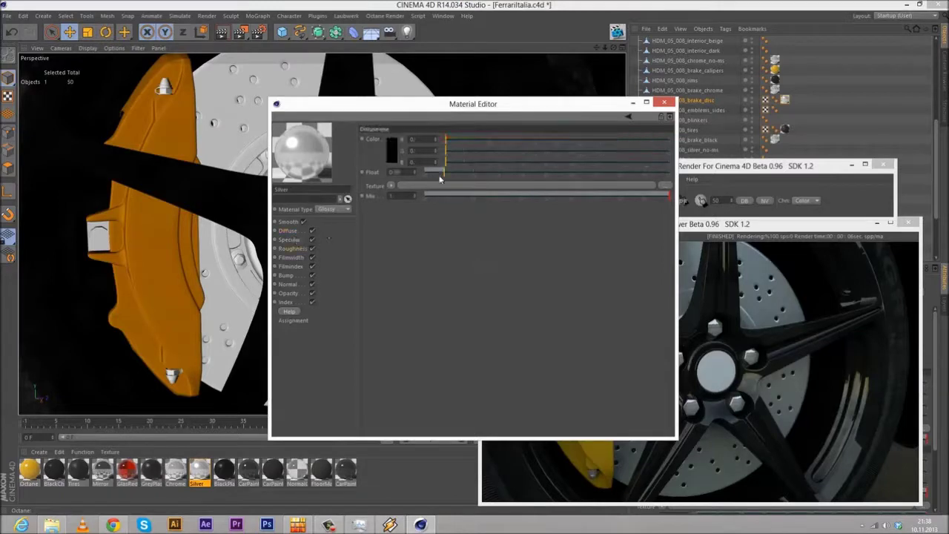
{"action": "left_click", "coordinate": [413, 168]}
{"action": "type", "text": "0.05"}
{"action": "key", "text": "Return"}
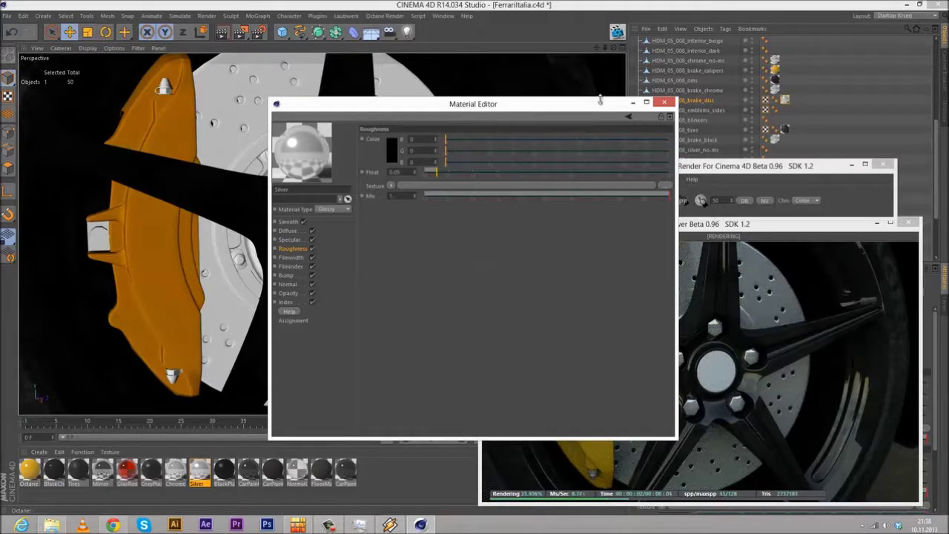
Step: Uncover the Live Viewer and lower the Silver material's roughness float to 0.03
{"action": "left_click_drag", "start_coordinate": [576, 103], "coordinate": [429, 115]}
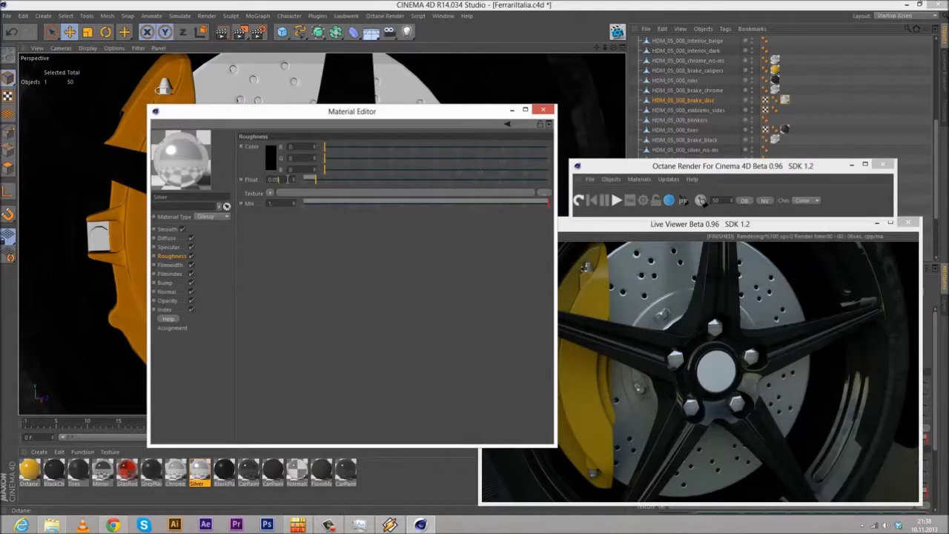
{"action": "type", "text": "3"}
{"action": "key", "text": "Return"}
Step: Try grey specular colours of 0.012 and 0.411 on the Silver material, and return the specular colour to black
{"action": "left_click", "coordinate": [170, 248]}
{"action": "left_click", "coordinate": [268, 169]}
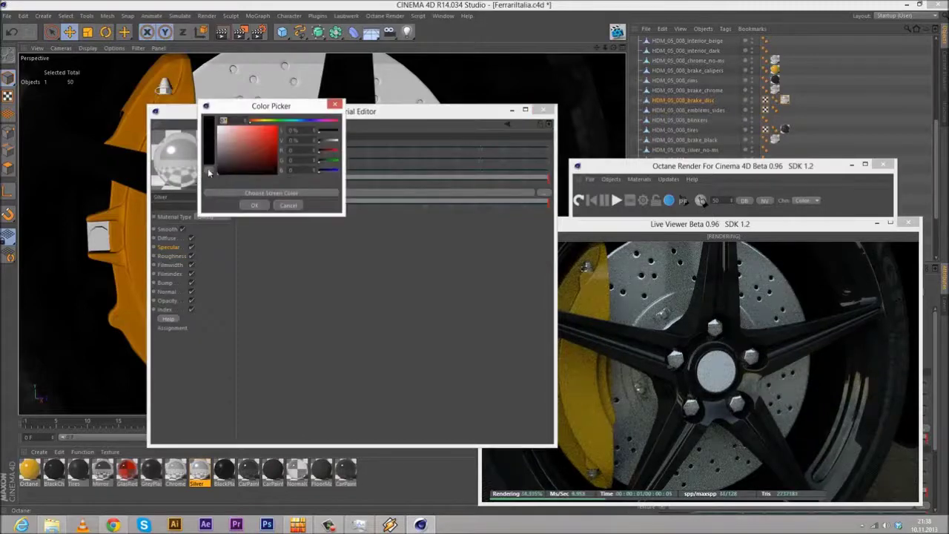
{"action": "left_click", "coordinate": [252, 206]}
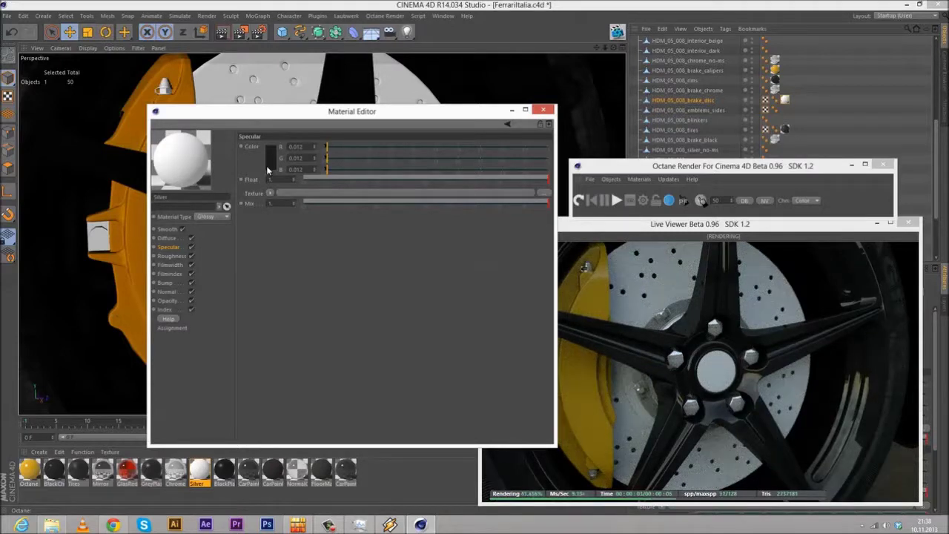
{"action": "left_click", "coordinate": [269, 163]}
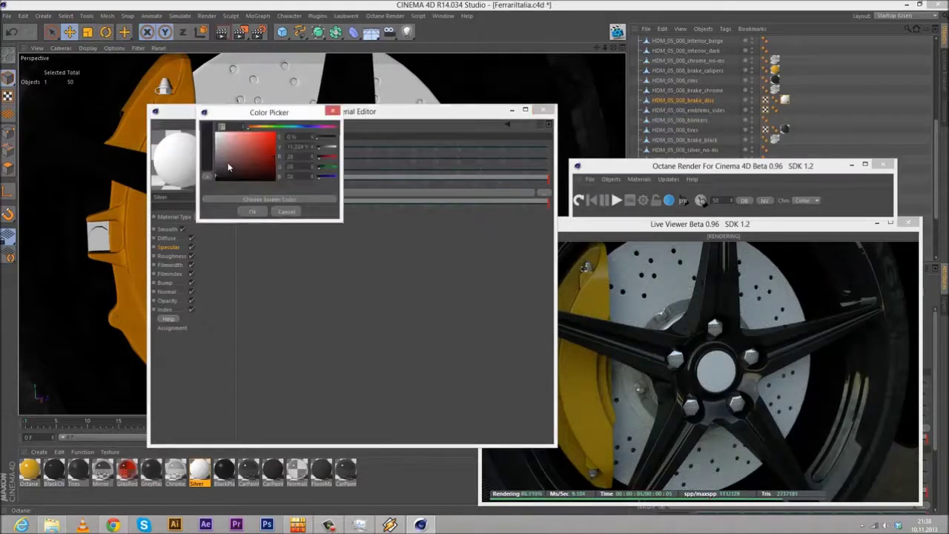
{"action": "left_click_drag", "start_coordinate": [195, 151], "coordinate": [195, 148]}
{"action": "left_click", "coordinate": [250, 213]}
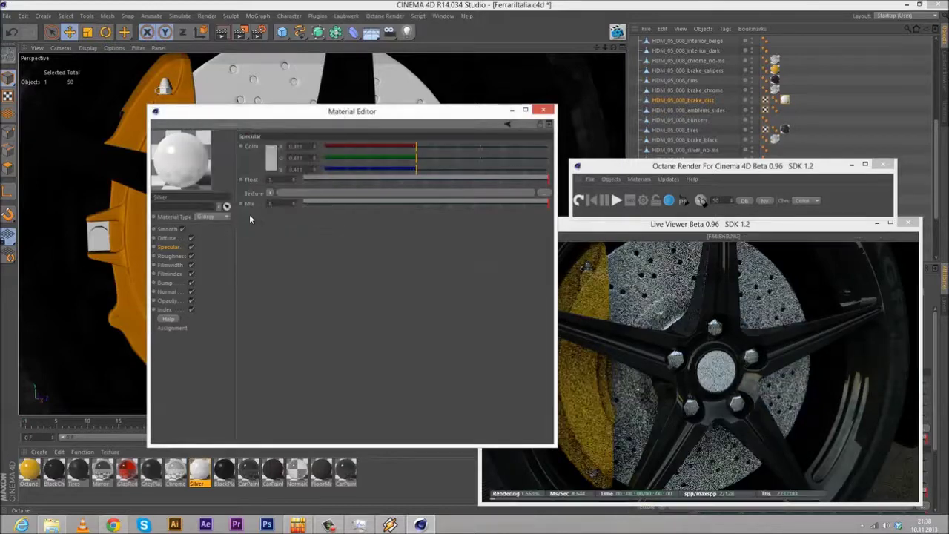
{"action": "left_click", "coordinate": [271, 159]}
{"action": "left_click_drag", "start_coordinate": [222, 142], "coordinate": [155, 194]}
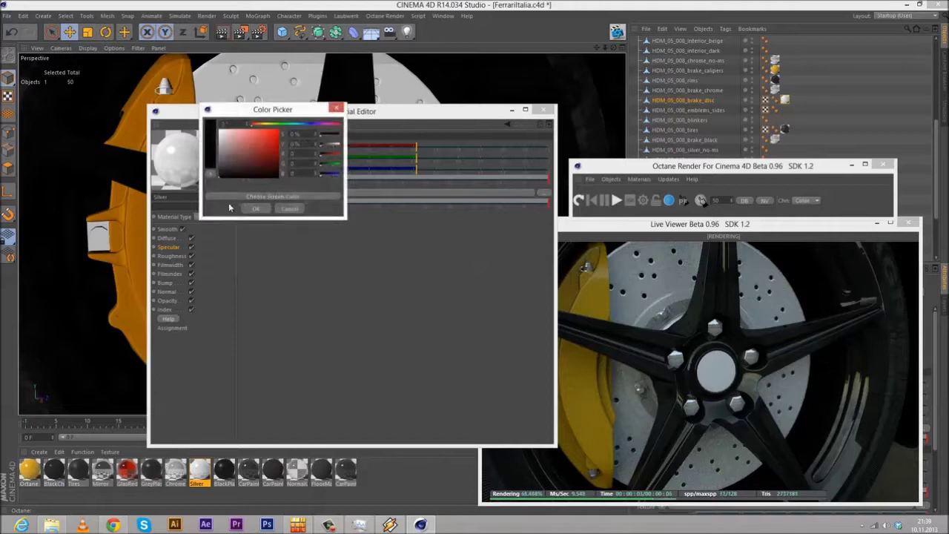
{"action": "left_click", "coordinate": [249, 210]}
Step: Try darker grey diffuse colours of 0.17 and 0.309 on the Silver material
{"action": "left_click", "coordinate": [167, 239]}
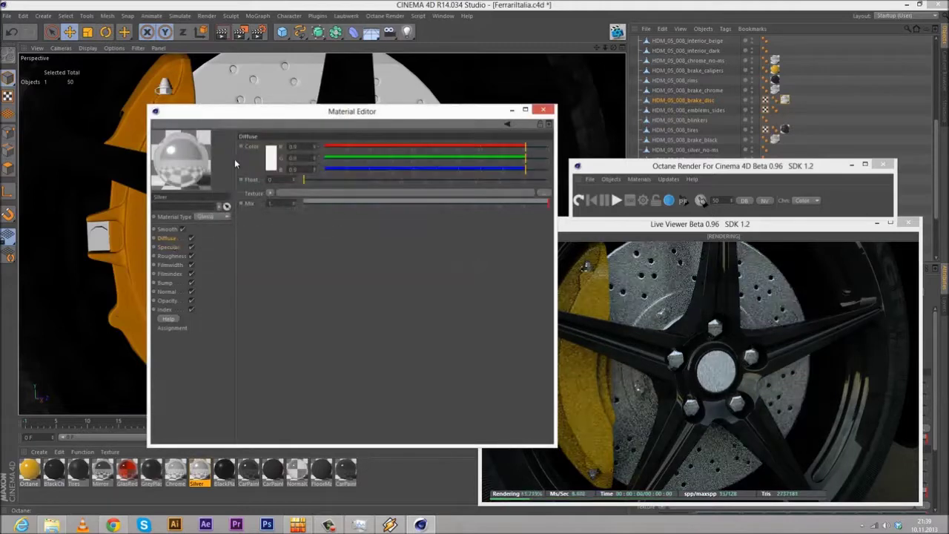
{"action": "left_click", "coordinate": [270, 158]}
{"action": "left_click_drag", "start_coordinate": [220, 143], "coordinate": [219, 169]}
{"action": "left_click", "coordinate": [254, 207]}
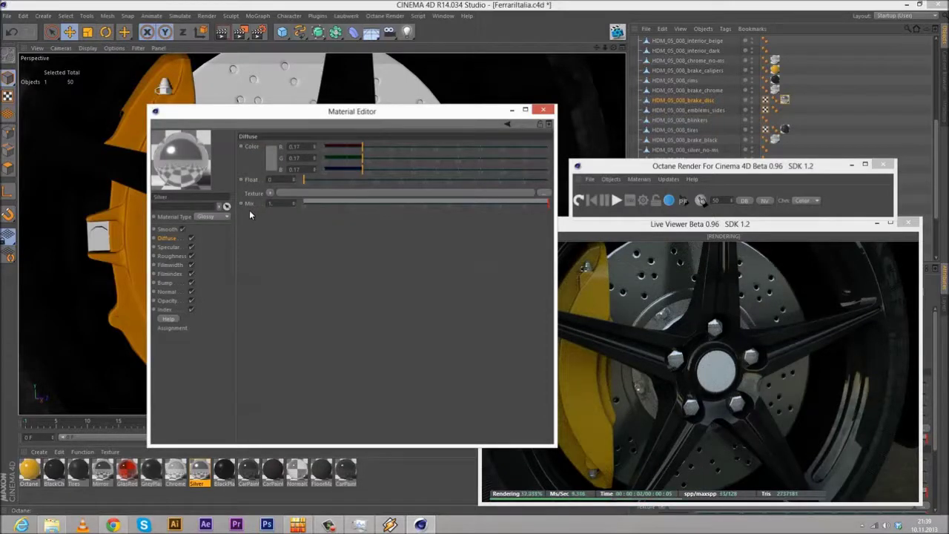
{"action": "left_click", "coordinate": [271, 158]}
{"action": "left_click_drag", "start_coordinate": [218, 170], "coordinate": [220, 162]}
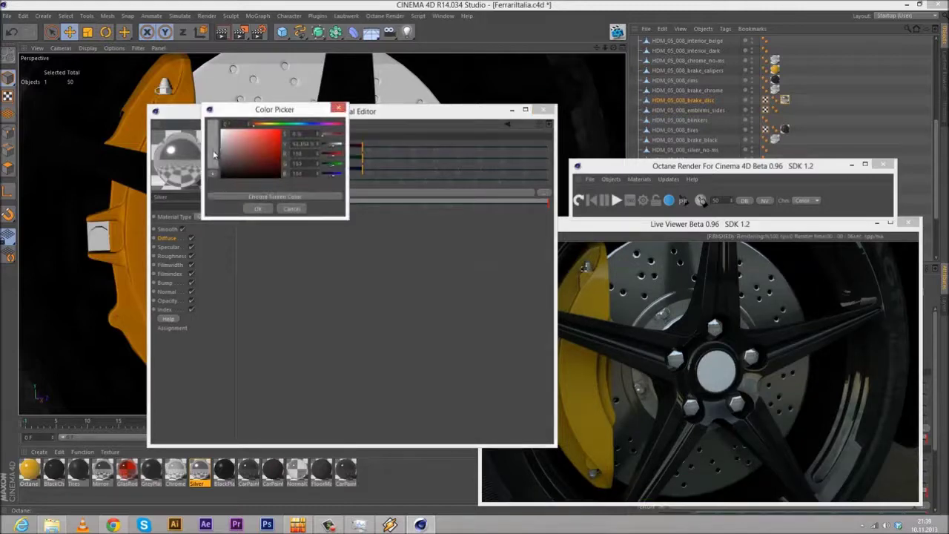
{"action": "left_click", "coordinate": [255, 207]}
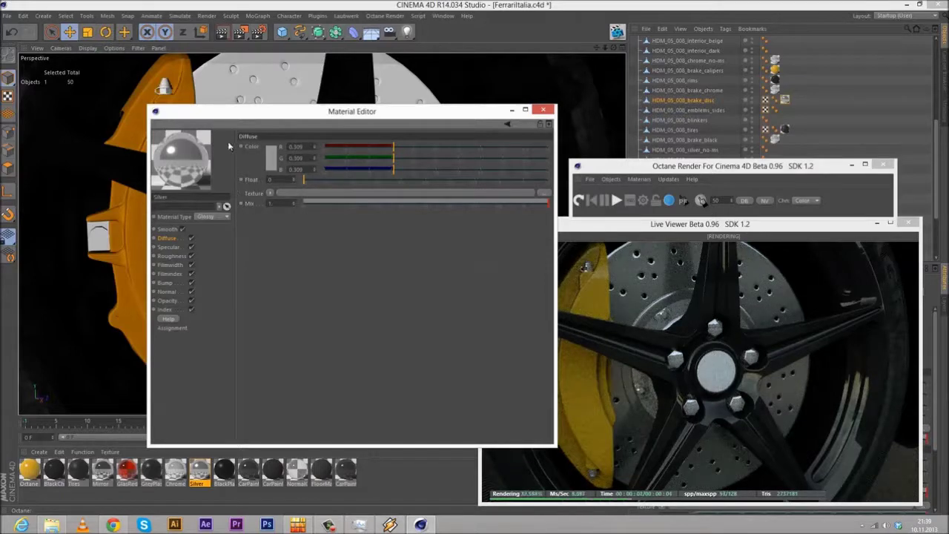
Step: Set the Silver material's diffuse colour to a grey of 0.454 in R, G and B, and close the material editor
{"action": "left_click", "coordinate": [272, 157]}
{"action": "left_click_drag", "start_coordinate": [220, 142], "coordinate": [220, 152]}
{"action": "left_click", "coordinate": [254, 199]}
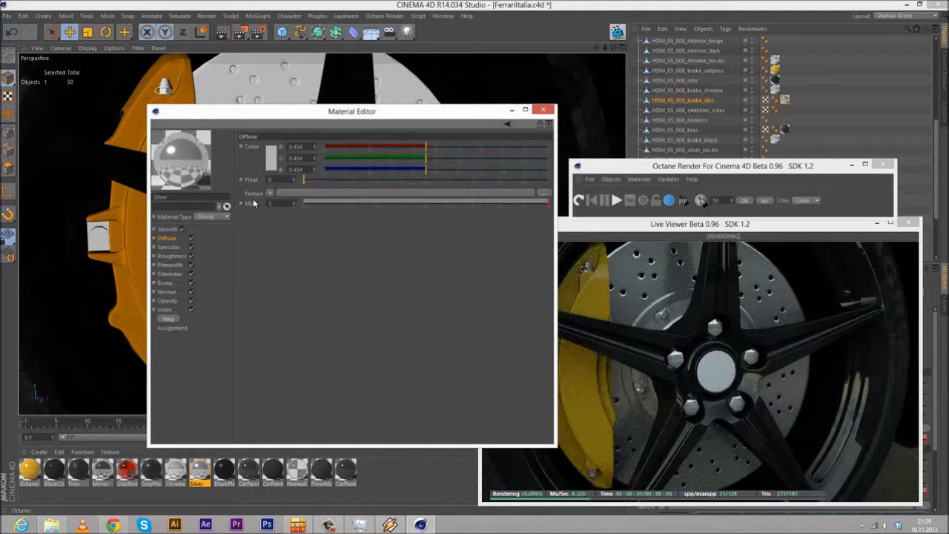
{"action": "left_click", "coordinate": [542, 110]}
Step: Examine the rear wheel's brake materials and the car from several angles, ending close to the front wheel
{"action": "left_click_drag", "start_coordinate": [289, 214], "coordinate": [194, 202], "text": "alt"}
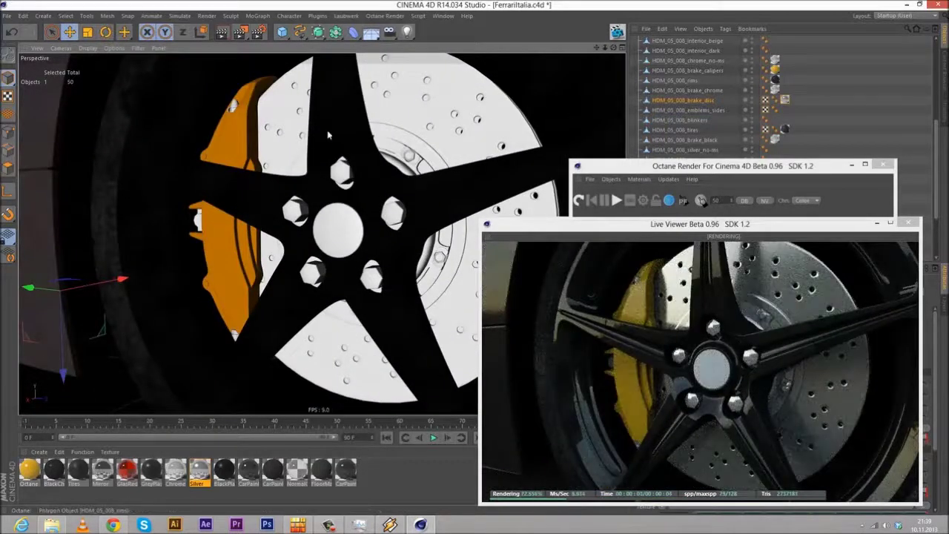
{"action": "mouse_move", "coordinate": [319, 166]}
{"action": "left_mouse_down", "text": "alt"}
{"action": "mouse_move", "coordinate": [315, 156]}
{"action": "mouse_move", "coordinate": [312, 182]}
{"action": "left_mouse_up", "text": "alt"}
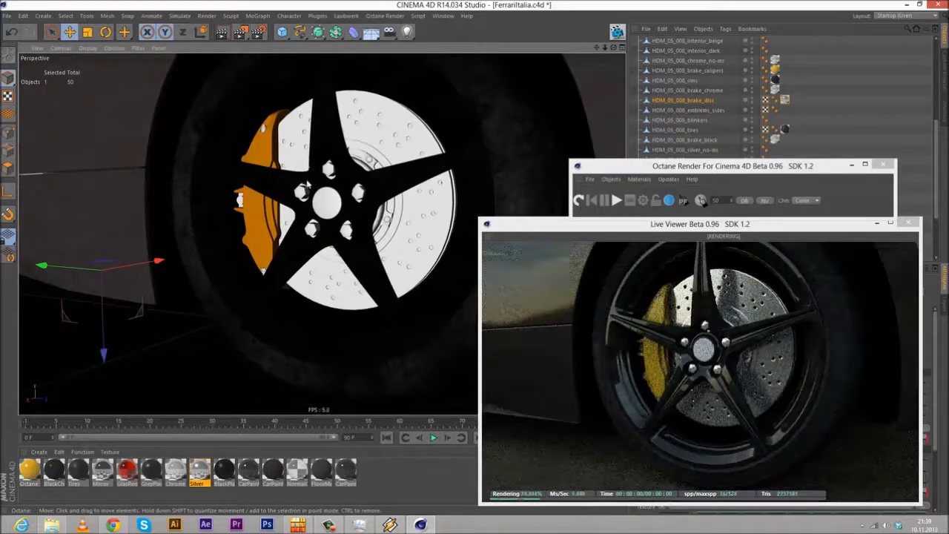
{"action": "left_click_drag", "start_coordinate": [301, 193], "coordinate": [222, 206], "text": "alt"}
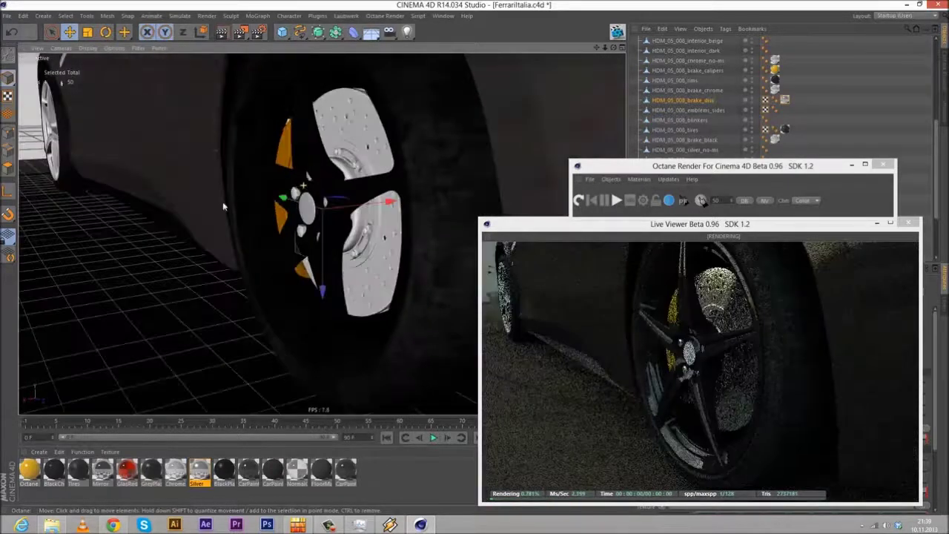
{"action": "middle_click_drag", "start_coordinate": [222, 206], "coordinate": [208, 230], "text": "alt"}
{"action": "right_click_drag", "start_coordinate": [207, 231], "coordinate": [221, 214], "text": "alt"}
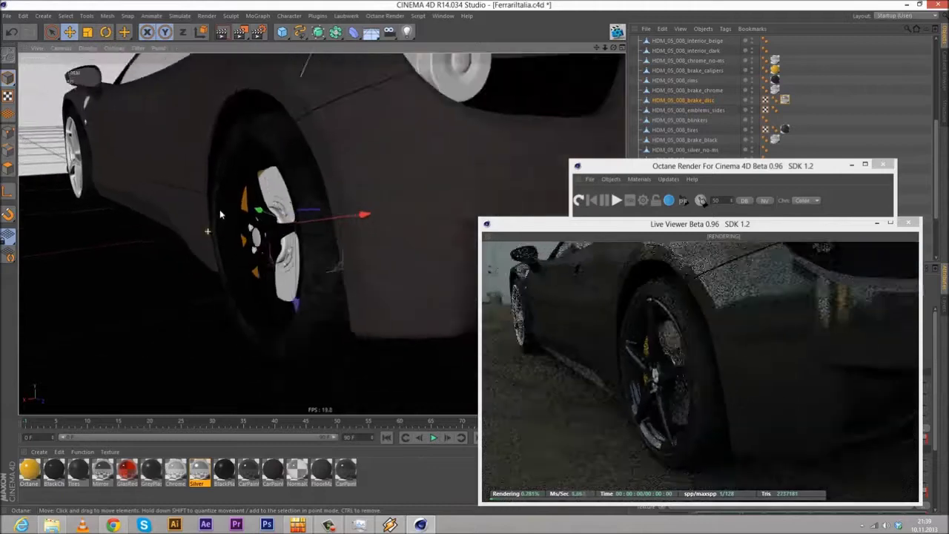
{"action": "left_click_drag", "start_coordinate": [219, 214], "coordinate": [111, 292], "text": "alt"}
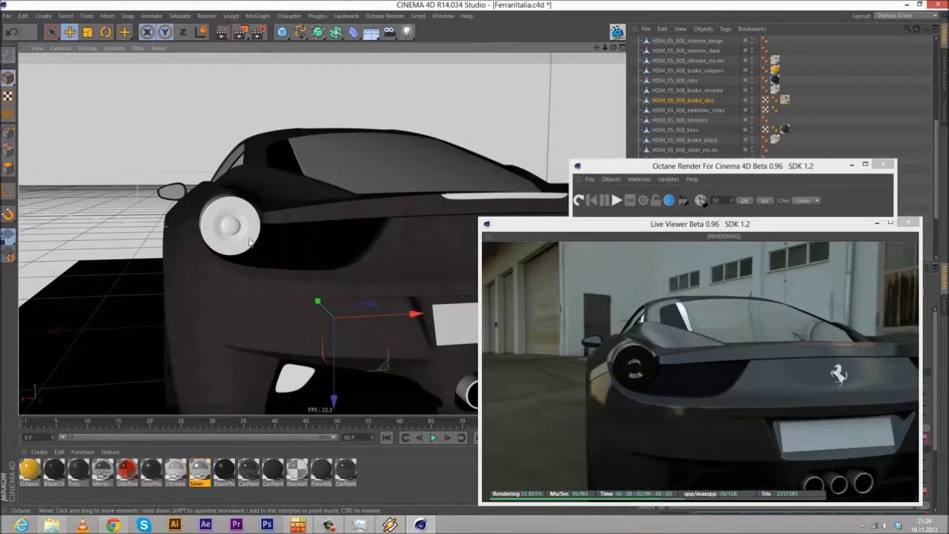
{"action": "left_click_drag", "start_coordinate": [248, 287], "coordinate": [321, 229], "text": "alt"}
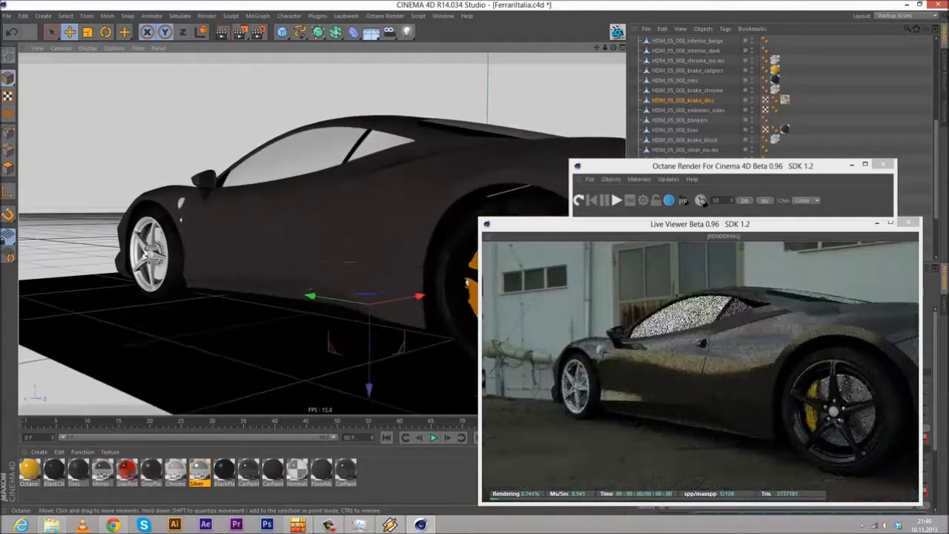
{"action": "scroll", "coordinate": [146, 261], "scroll_direction": "up", "scroll_amount": 6}
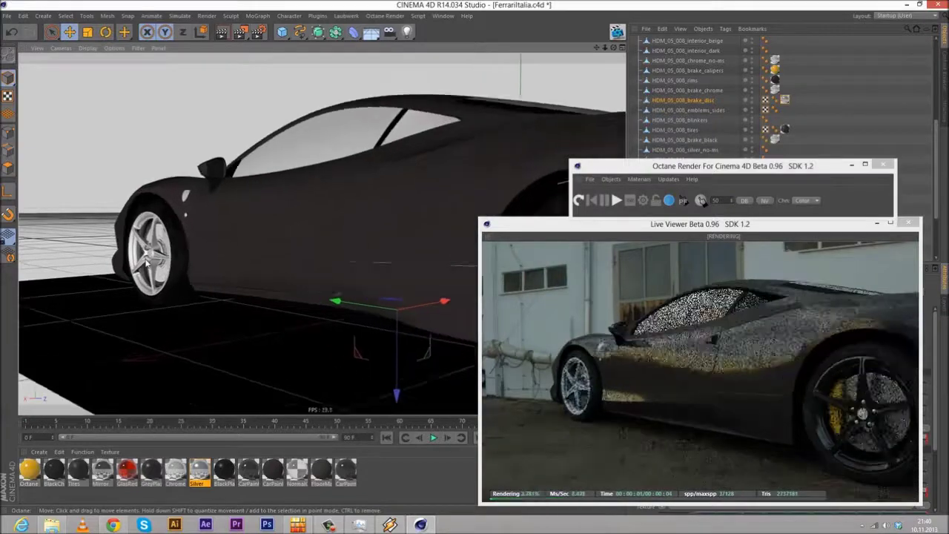
{"action": "scroll", "coordinate": [121, 256], "scroll_direction": "up", "scroll_amount": 1}
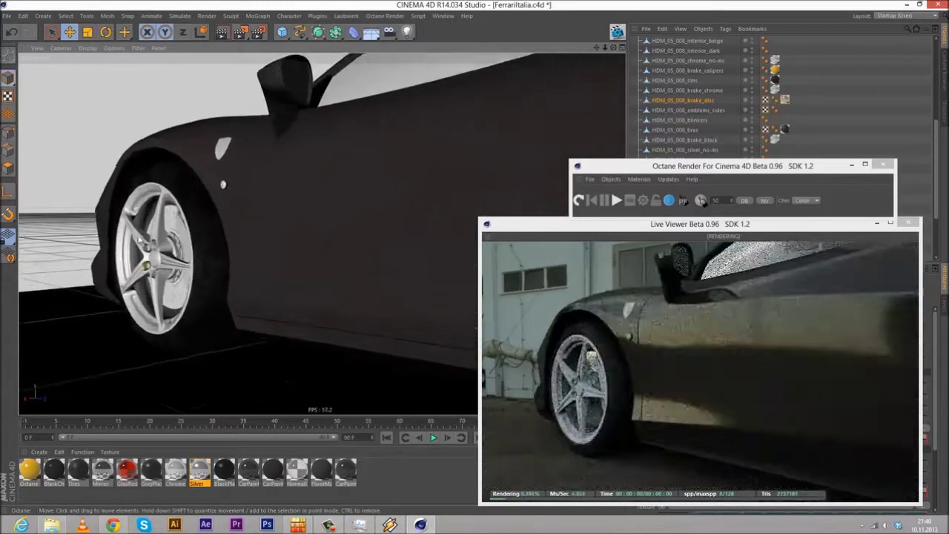
Step: Select the front wheel's HDM_05_008_rim_fl object and move the Octane Render window off the object list
{"action": "left_click", "coordinate": [208, 231]}
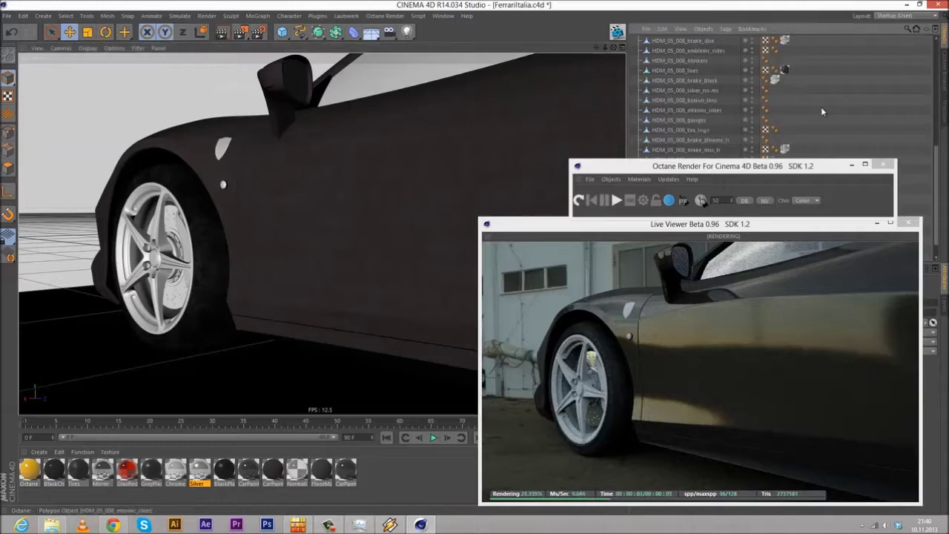
{"action": "scroll", "coordinate": [821, 111], "scroll_direction": "down", "scroll_amount": 4}
{"action": "left_click_drag", "start_coordinate": [723, 166], "coordinate": [640, 158]}
{"action": "left_click_drag", "start_coordinate": [397, 169], "coordinate": [375, 163]}
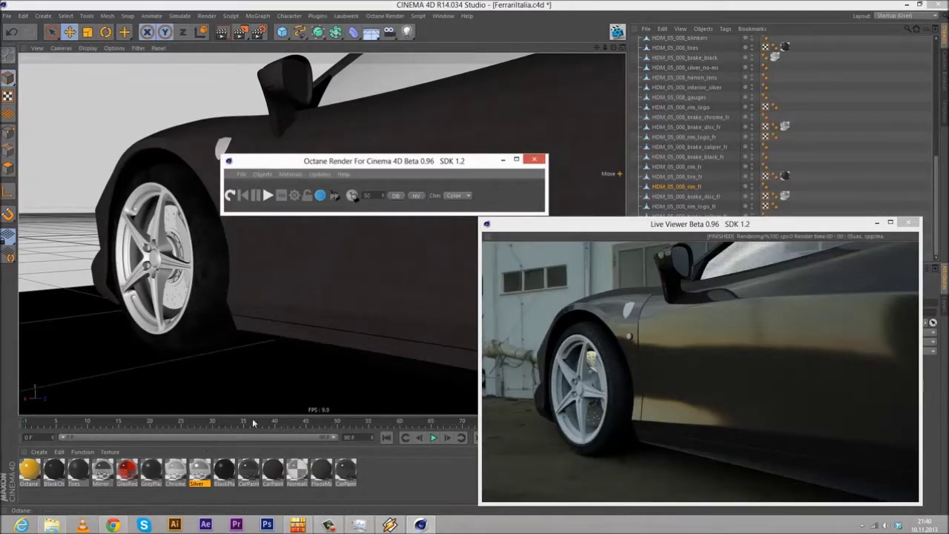
Step: Assign the black chrome material to the front wheel's HDM_05_008_rim_fl object
{"action": "left_click", "coordinate": [54, 483]}
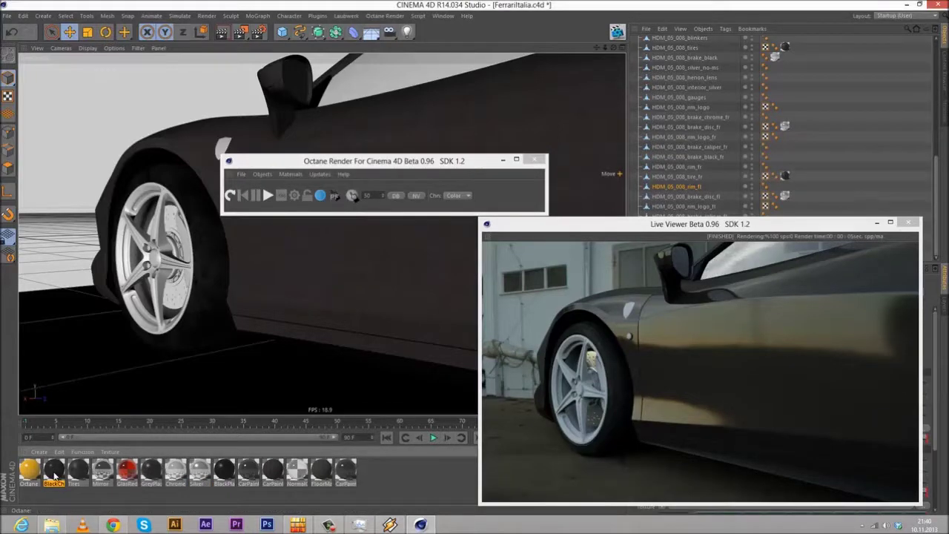
{"action": "double_click", "coordinate": [54, 471]}
{"action": "left_click", "coordinate": [256, 197]}
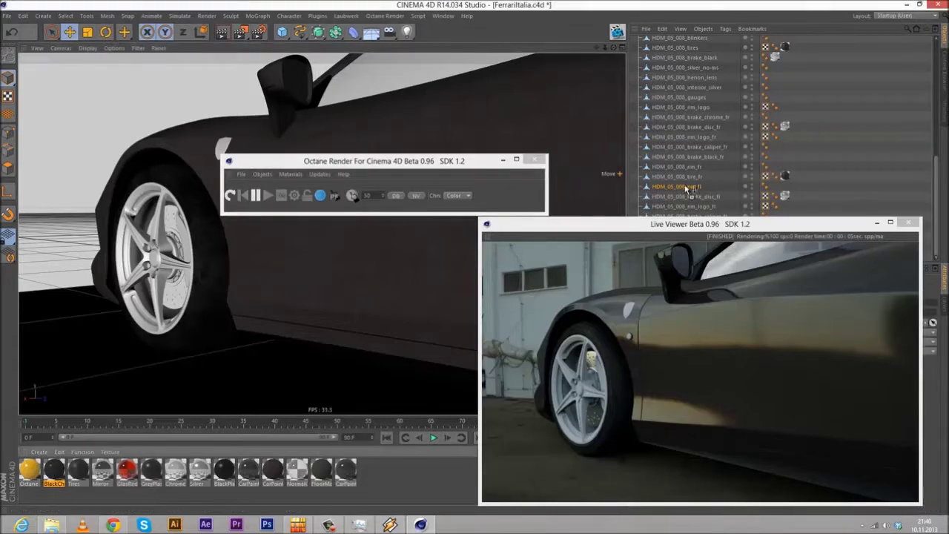
{"action": "left_click_drag", "start_coordinate": [686, 188], "coordinate": [686, 189]}
Step: Assign the yellow Octane material to HDM_05_008_brake_caliper_fl and minimize the Live Viewer window
{"action": "left_click_drag", "start_coordinate": [111, 247], "coordinate": [262, 238], "text": "alt"}
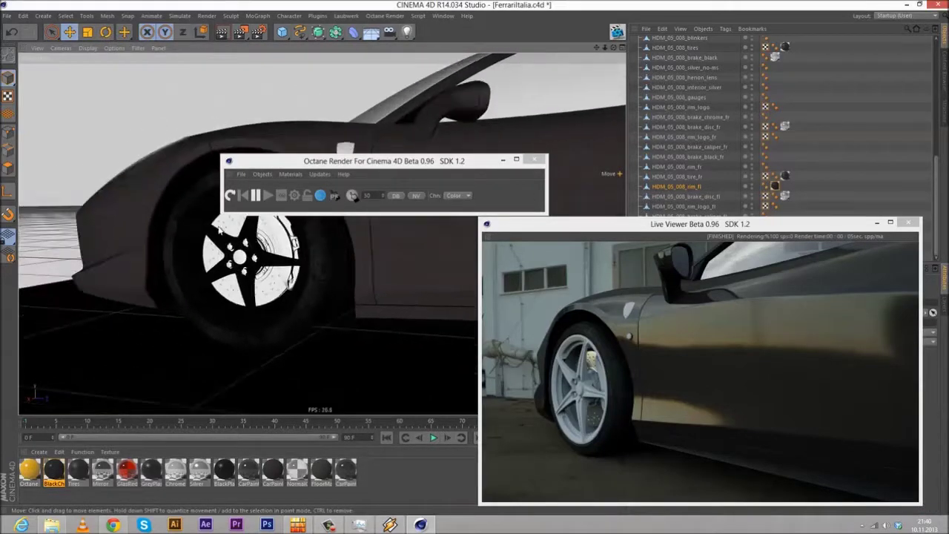
{"action": "left_click", "coordinate": [228, 226]}
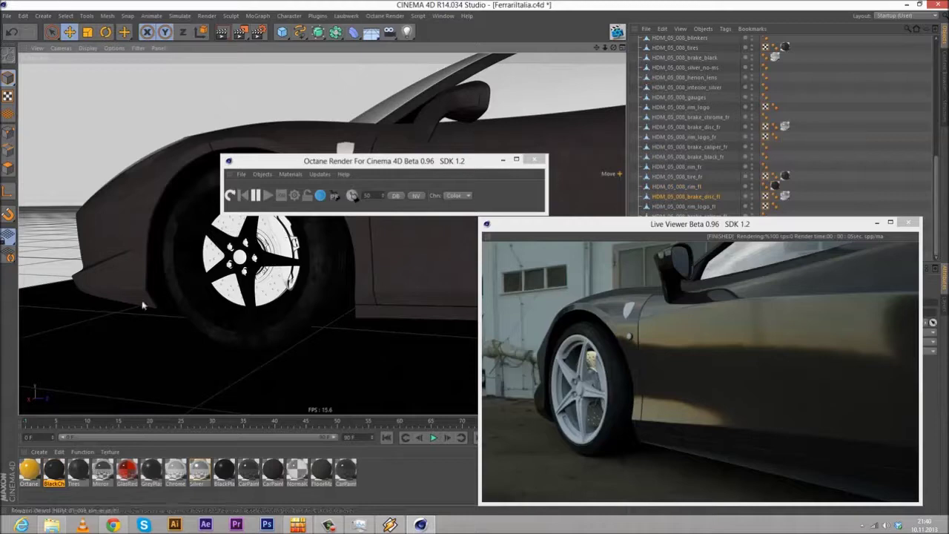
{"action": "right_click_drag", "start_coordinate": [230, 247], "coordinate": [320, 247], "text": "alt"}
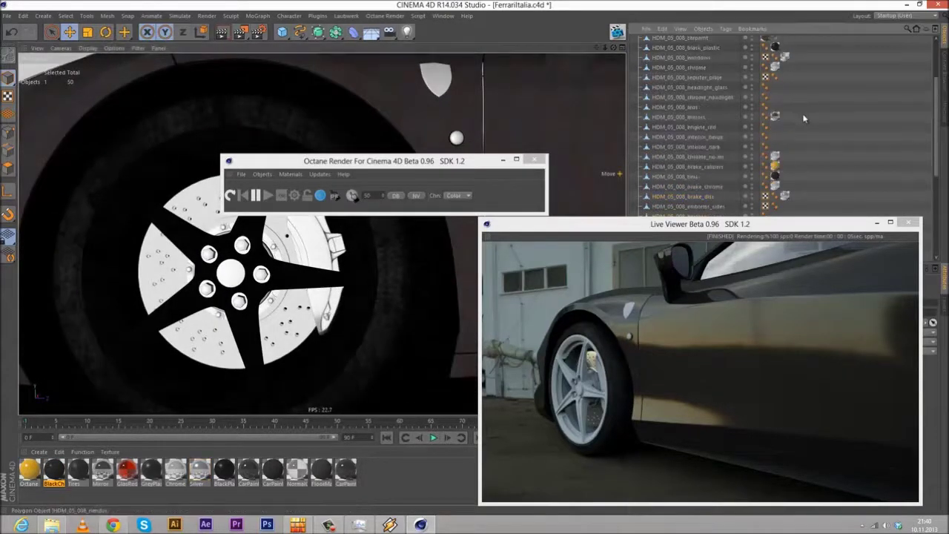
{"action": "left_click_drag", "start_coordinate": [710, 222], "coordinate": [458, 107]}
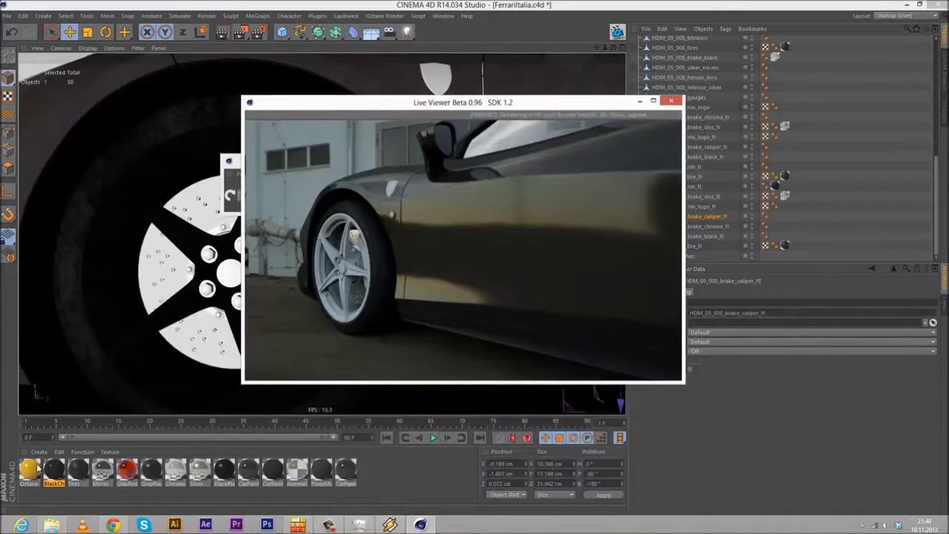
{"action": "left_click", "coordinate": [775, 215]}
{"action": "left_click", "coordinate": [641, 101]}
Step: Examine the wheel's brake parts up close and check the brake disc's material in the object list
{"action": "left_click_drag", "start_coordinate": [503, 108], "coordinate": [426, 131], "text": "alt"}
{"action": "right_click_drag", "start_coordinate": [425, 131], "coordinate": [582, 116], "text": "alt"}
{"action": "middle_click_drag", "start_coordinate": [484, 151], "coordinate": [417, 141], "text": "alt"}
{"action": "right_click_drag", "start_coordinate": [417, 140], "coordinate": [584, 113], "text": "alt"}
{"action": "left_click_drag", "start_coordinate": [584, 114], "coordinate": [361, 271], "text": "alt"}
{"action": "left_click", "coordinate": [342, 258]}
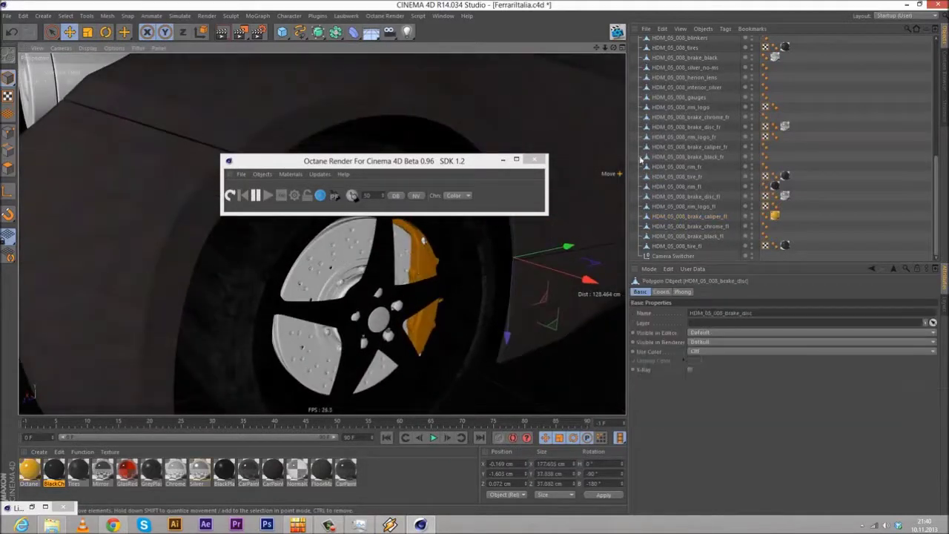
{"action": "scroll", "coordinate": [724, 129], "scroll_direction": "up", "scroll_amount": 8}
{"action": "scroll", "coordinate": [725, 129], "scroll_direction": "down", "scroll_amount": 2}
Step: Assign the yellow Octane material to the opposite front wheel's HDM_05_008_brake_caliper_fr object
{"action": "middle_click_drag", "start_coordinate": [539, 257], "coordinate": [470, 259], "text": "alt"}
{"action": "left_click_drag", "start_coordinate": [470, 261], "coordinate": [457, 310], "text": "alt"}
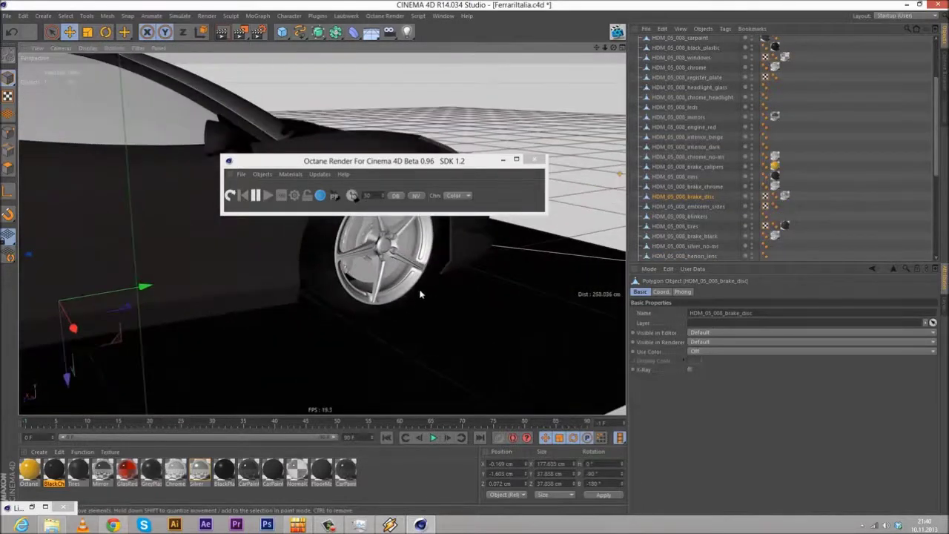
{"action": "left_click_drag", "start_coordinate": [419, 295], "coordinate": [426, 288], "text": "alt"}
{"action": "scroll", "coordinate": [334, 237], "scroll_direction": "up", "scroll_amount": 3}
{"action": "left_click", "coordinate": [331, 233]}
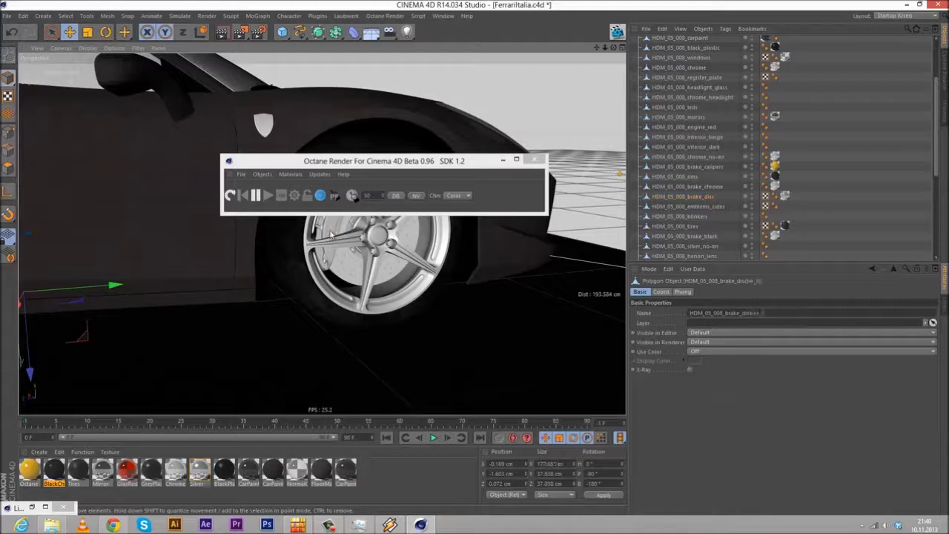
{"action": "key", "text": "s"}
{"action": "left_click_drag", "start_coordinate": [31, 468], "coordinate": [683, 147]}
Step: Check the front right brake disc's material and assign the black chrome material to HDM_05_008_rim_fr
{"action": "left_click", "coordinate": [351, 264]}
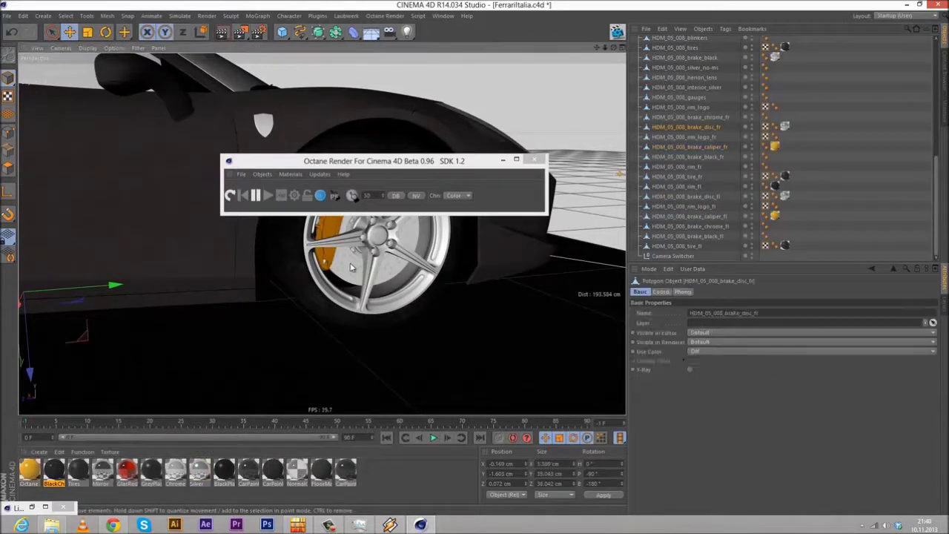
{"action": "left_click", "coordinate": [375, 270]}
{"action": "left_click_drag", "start_coordinate": [225, 346], "coordinate": [681, 166]}
Step: Examine the rear wheel's rim and the chrome emblem on the car's rear and check their assigned materials
{"action": "left_click_drag", "start_coordinate": [580, 329], "coordinate": [273, 288], "text": "alt"}
{"action": "right_click_drag", "start_coordinate": [274, 286], "coordinate": [163, 287], "text": "alt"}
{"action": "middle_click_drag", "start_coordinate": [164, 287], "coordinate": [393, 275], "text": "alt"}
{"action": "left_click", "coordinate": [196, 293]}
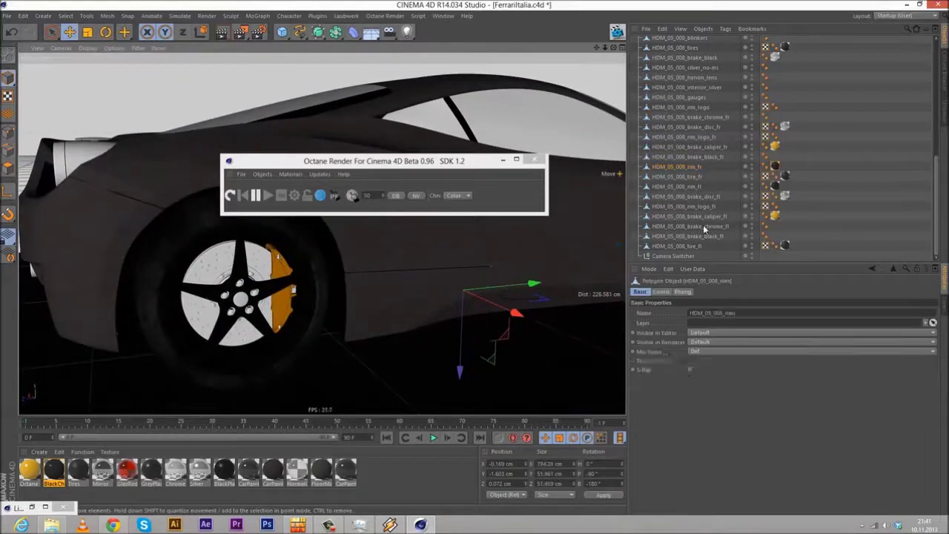
{"action": "scroll", "coordinate": [697, 246], "scroll_direction": "up", "scroll_amount": 5}
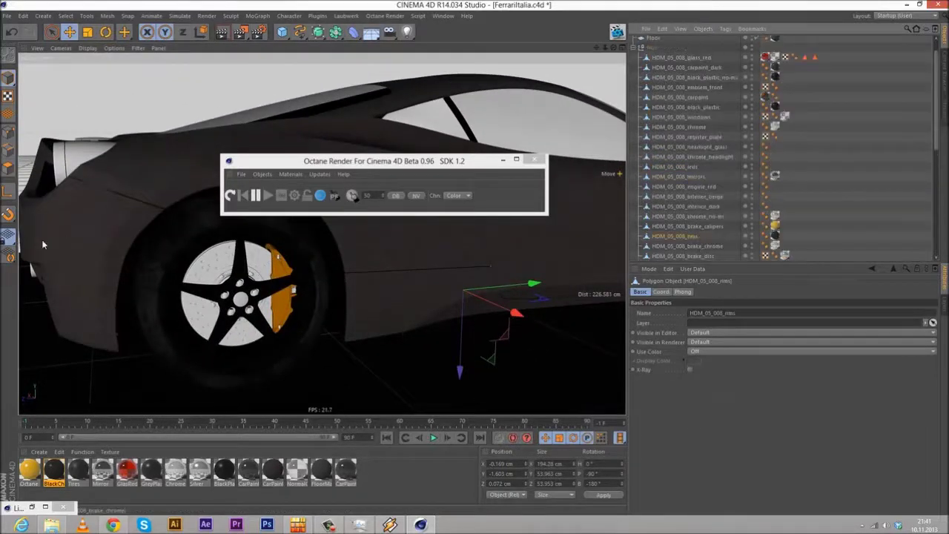
{"action": "left_click_drag", "start_coordinate": [46, 236], "coordinate": [360, 304], "text": "alt"}
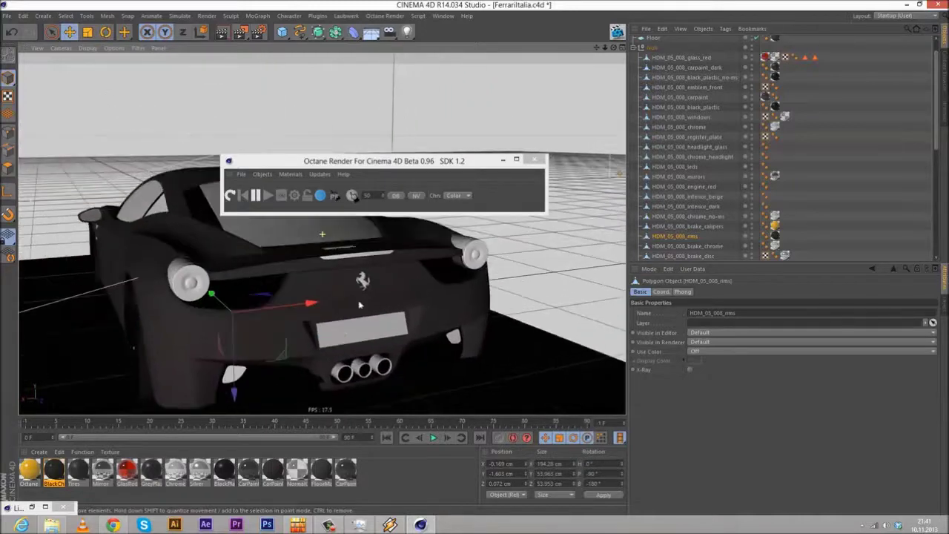
{"action": "scroll", "coordinate": [360, 304], "scroll_direction": "up", "scroll_amount": 3}
{"action": "left_click", "coordinate": [362, 273]}
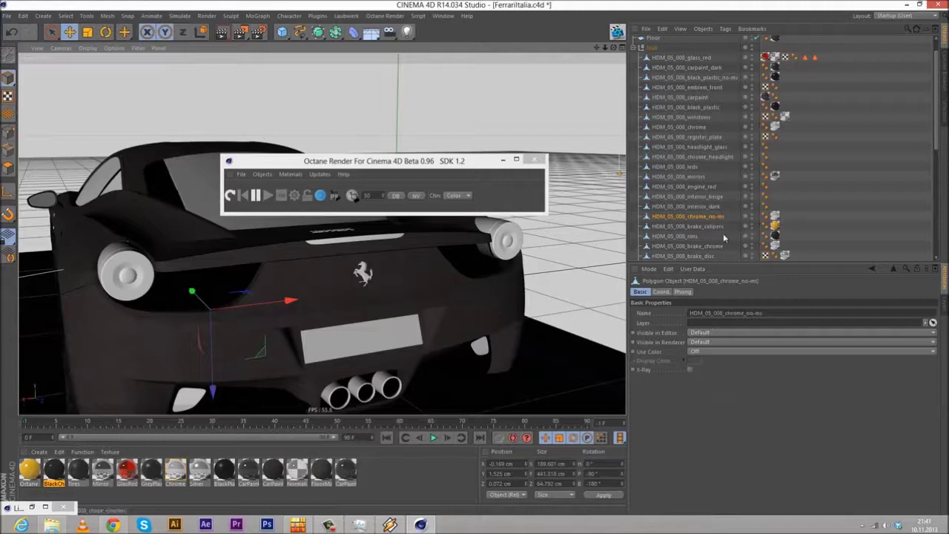
{"action": "scroll", "coordinate": [343, 340], "scroll_direction": "up", "scroll_amount": 3}
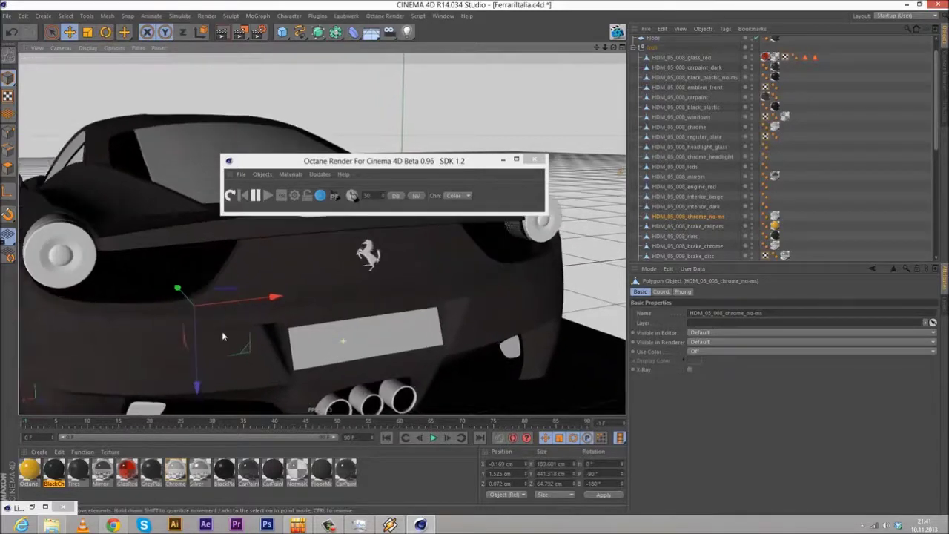
Step: Select the HDM_05_008_blinkers object, the small round side light behind the front wheel, and locate it in the object list
{"action": "middle_click_drag", "start_coordinate": [238, 317], "coordinate": [295, 253], "text": "alt"}
{"action": "left_click_drag", "start_coordinate": [296, 253], "coordinate": [349, 245], "text": "alt"}
{"action": "left_click_drag", "start_coordinate": [252, 311], "coordinate": [445, 289], "text": "alt"}
{"action": "left_click_drag", "start_coordinate": [223, 273], "coordinate": [337, 282], "text": "alt"}
{"action": "left_click_drag", "start_coordinate": [197, 258], "coordinate": [252, 253], "text": "alt"}
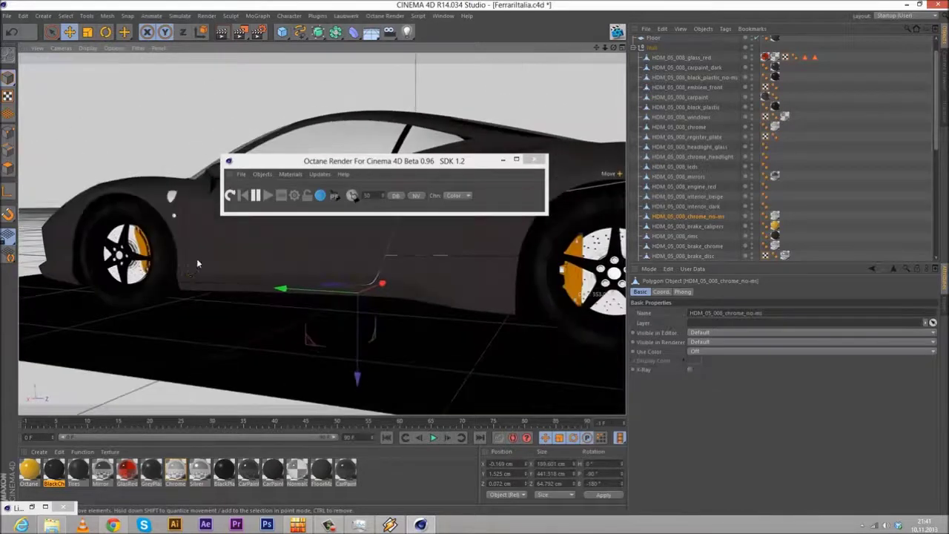
{"action": "middle_click_drag", "start_coordinate": [173, 305], "coordinate": [180, 357], "text": "alt"}
{"action": "scroll", "coordinate": [174, 286], "scroll_direction": "up", "scroll_amount": 7}
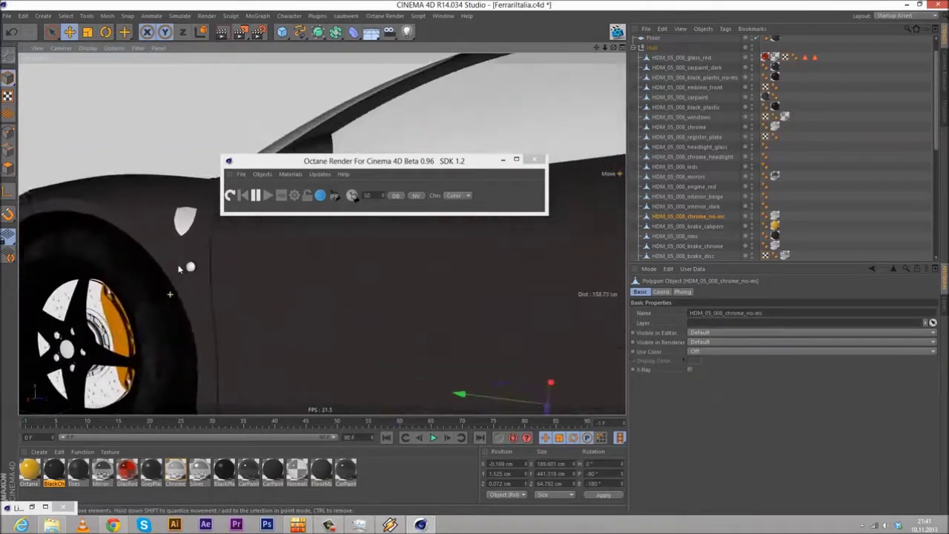
{"action": "scroll", "coordinate": [177, 266], "scroll_direction": "up", "scroll_amount": 1}
{"action": "left_click", "coordinate": [198, 269]}
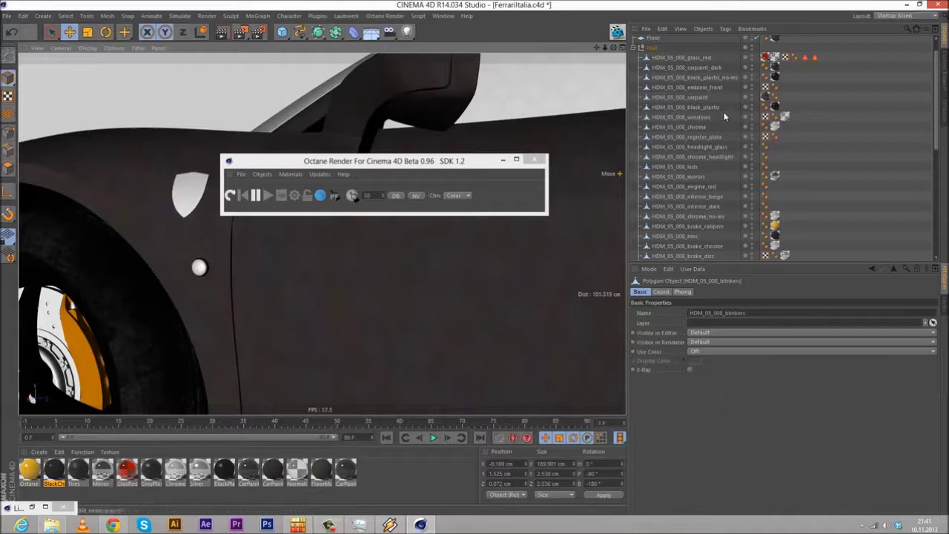
{"action": "scroll", "coordinate": [726, 117], "scroll_direction": "down", "scroll_amount": 4}
Step: Create a new Octane material, change its type to Specular and set its index to 1.54
{"action": "left_click", "coordinate": [38, 452]}
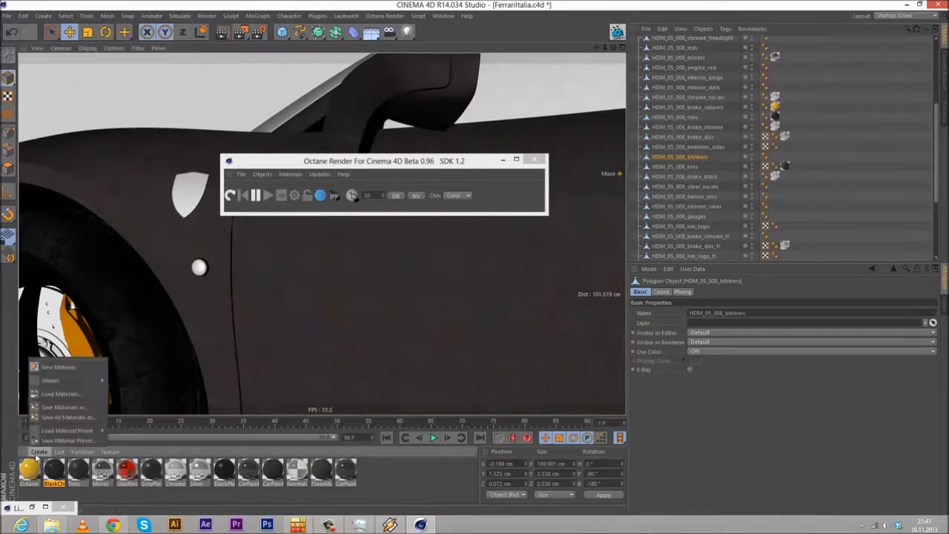
{"action": "mouse_move", "coordinate": [70, 380]}
{"action": "mouse_move", "coordinate": [137, 359]}
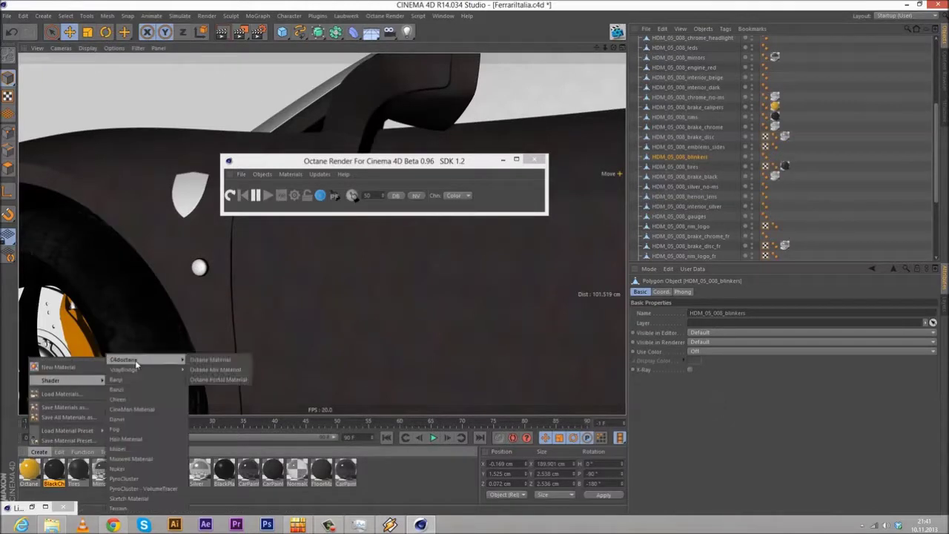
{"action": "left_click", "coordinate": [209, 362]}
{"action": "double_click", "coordinate": [30, 470]}
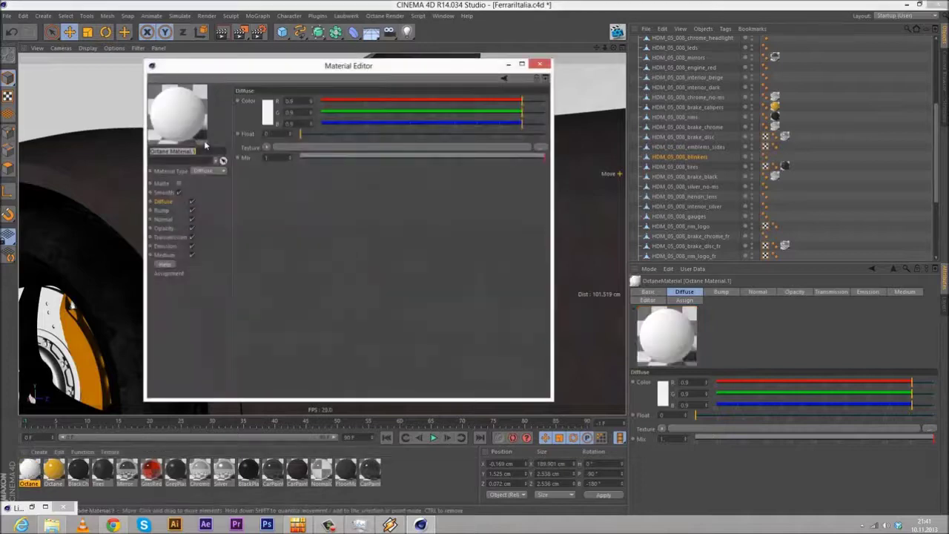
{"action": "left_click", "coordinate": [209, 171]}
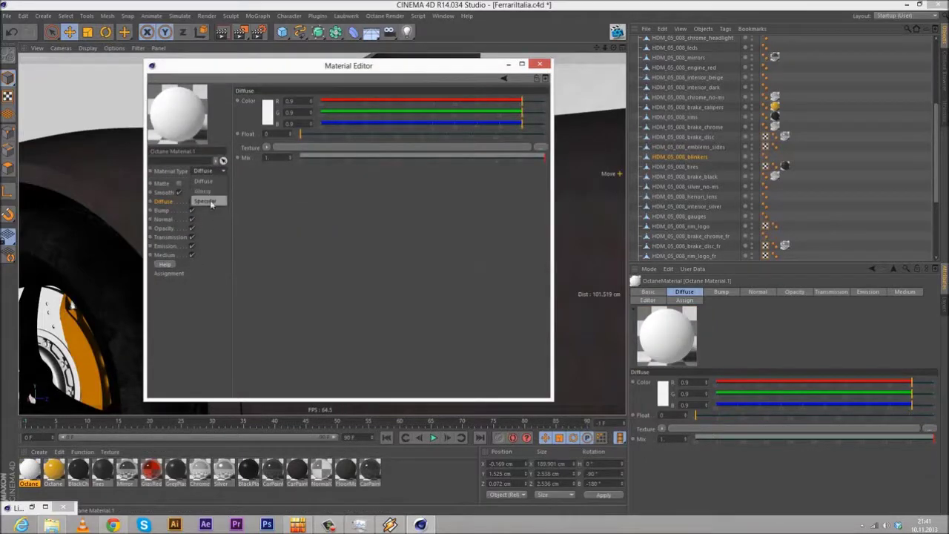
{"action": "left_click", "coordinate": [212, 203]}
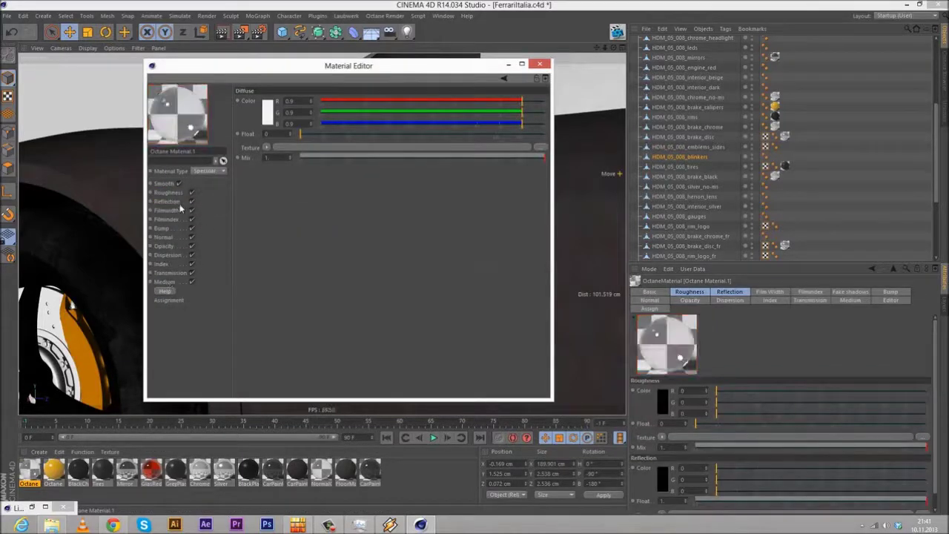
{"action": "left_click", "coordinate": [169, 264]}
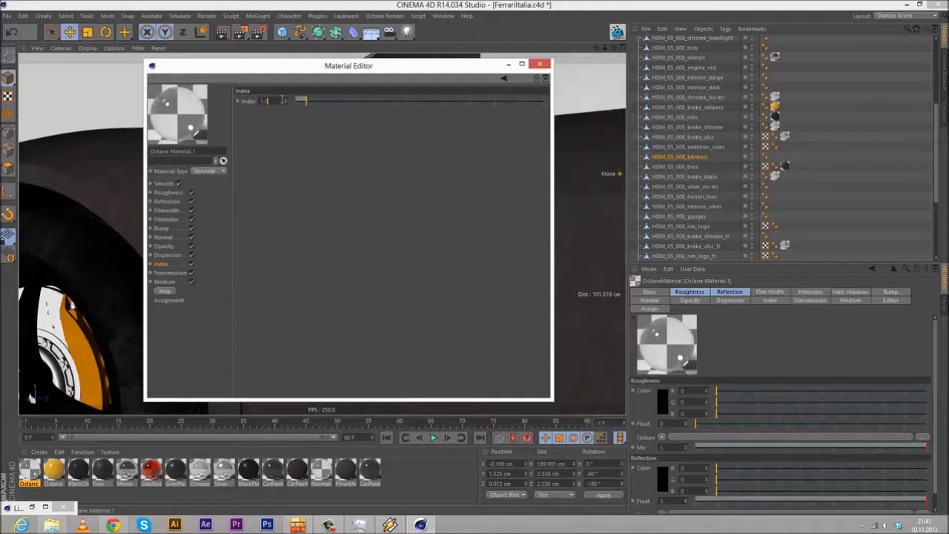
{"action": "key", "text": "Return"}
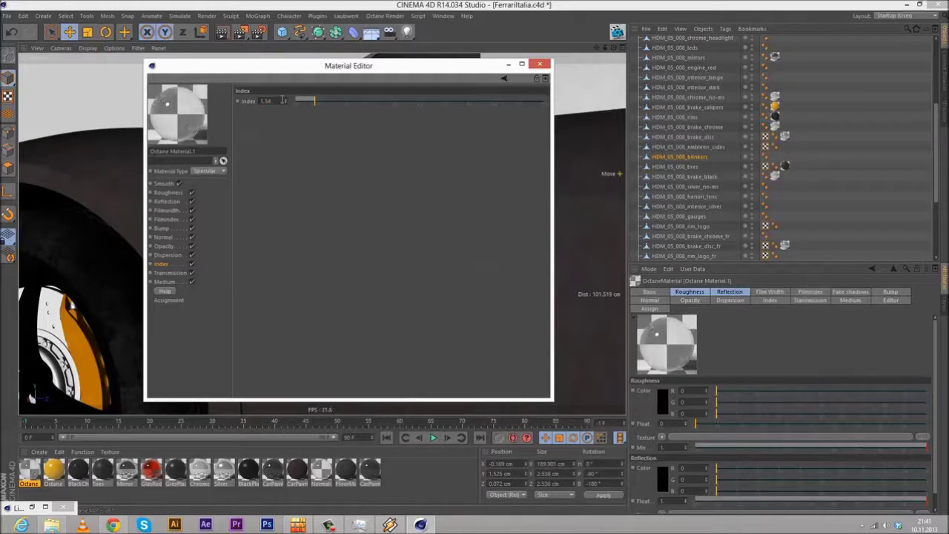
Step: Set the new material's transmission colour to orange (R 1, G 0.322, B 0.044) and assign it to HDM_05_008_blinkers
{"action": "left_click", "coordinate": [170, 273]}
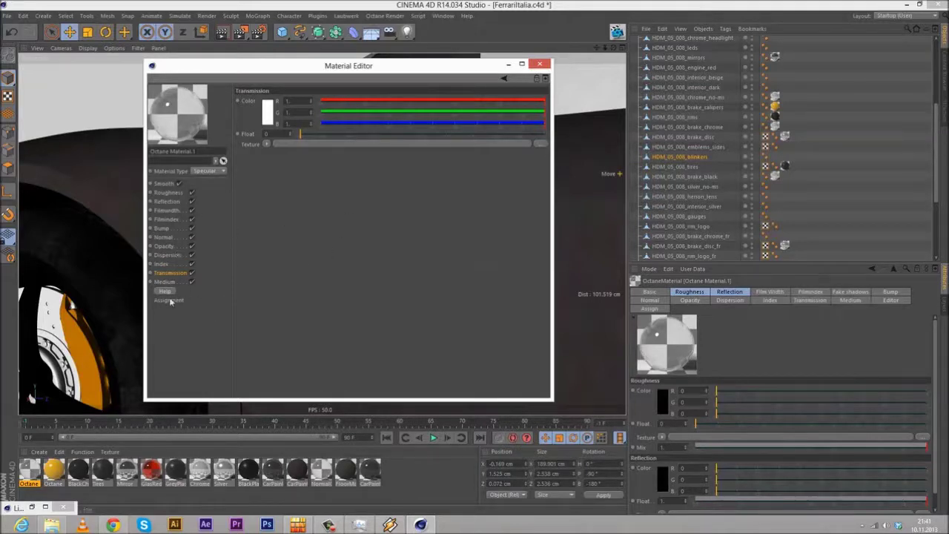
{"action": "left_click", "coordinate": [268, 113]}
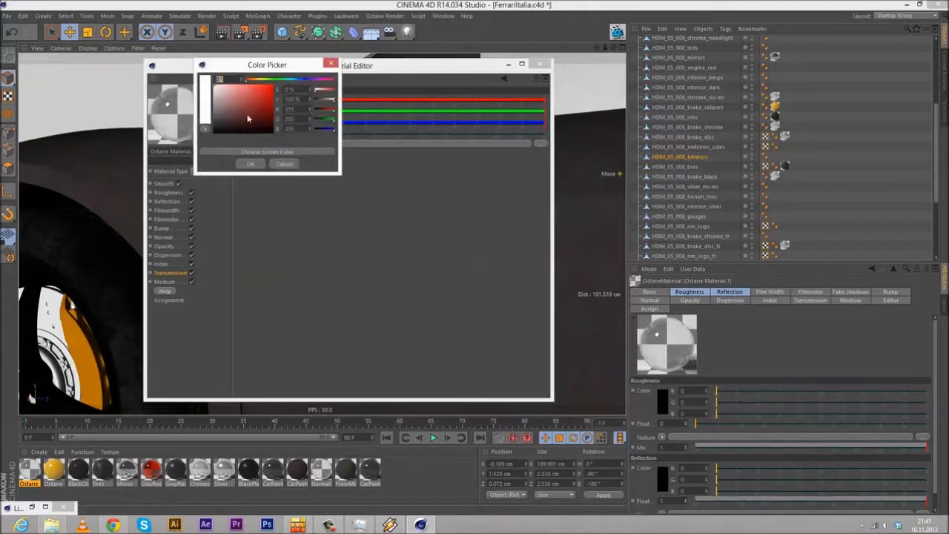
{"action": "left_click", "coordinate": [253, 78]}
{"action": "left_click_drag", "start_coordinate": [261, 87], "coordinate": [251, 79]}
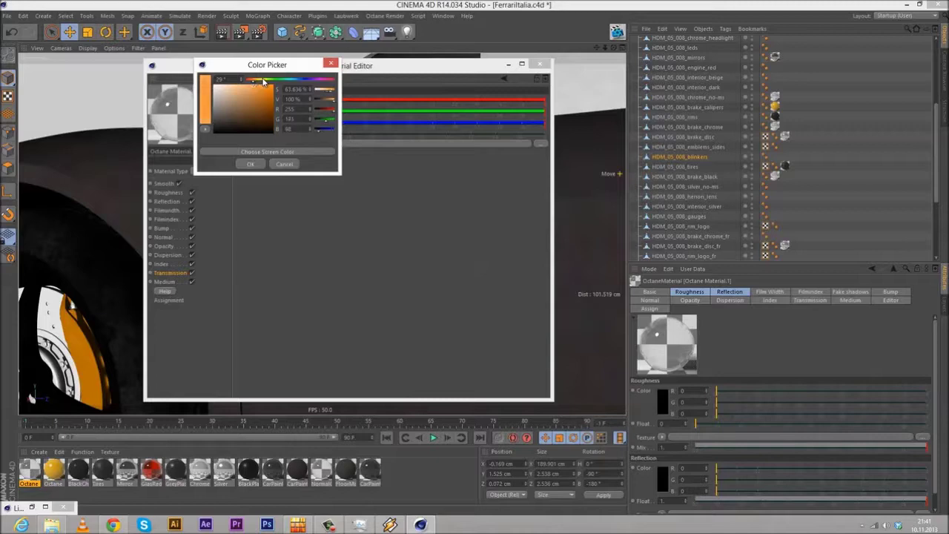
{"action": "left_click", "coordinate": [250, 164]}
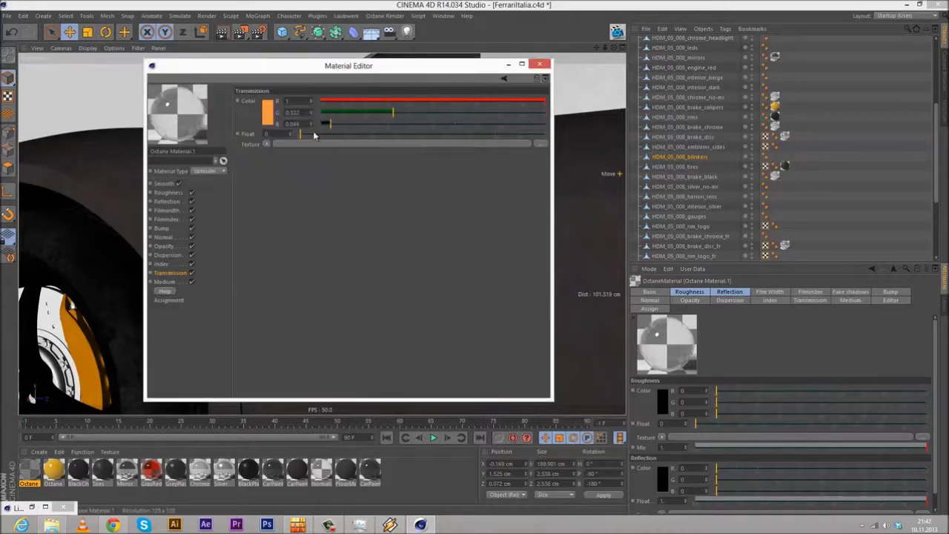
{"action": "left_click", "coordinate": [539, 64]}
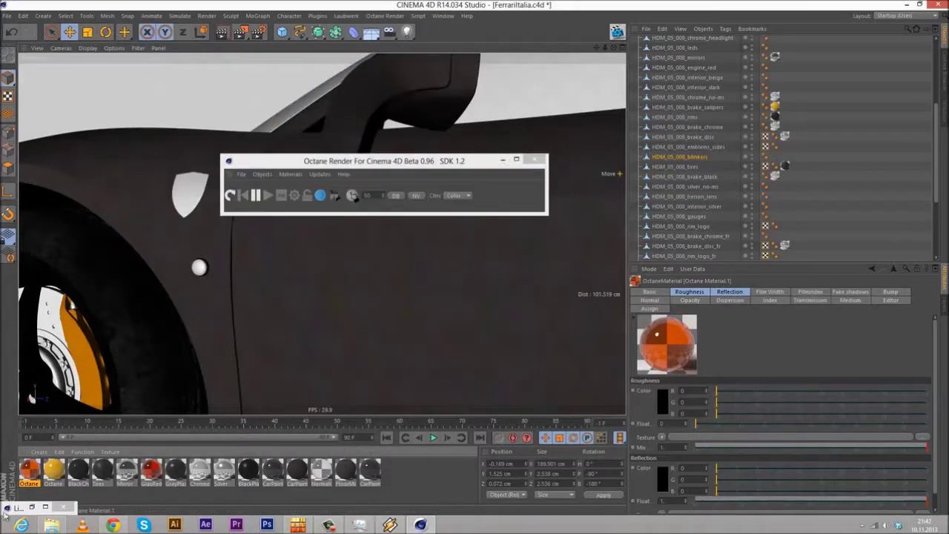
{"action": "left_click_drag", "start_coordinate": [30, 475], "coordinate": [699, 157]}
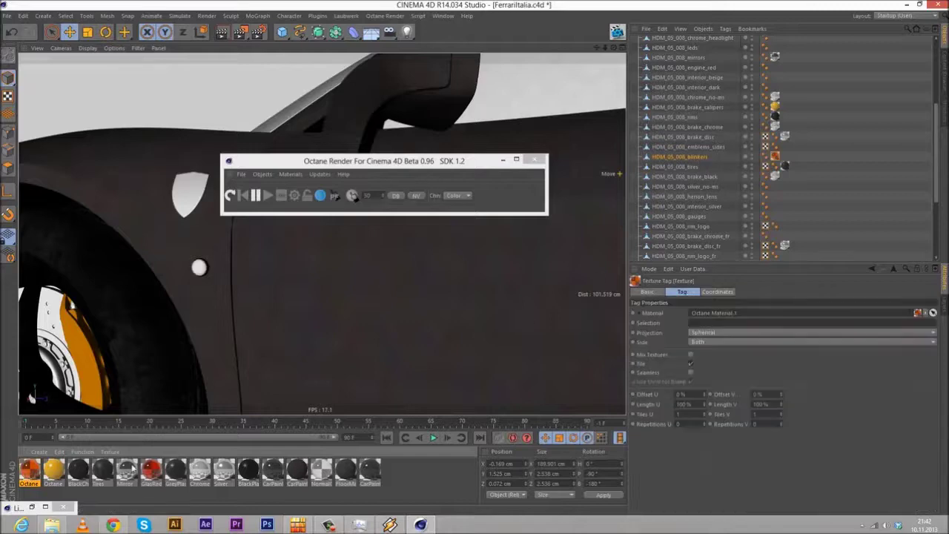
Step: Set the GlasRed material's index to 1.54
{"action": "double_click", "coordinate": [151, 470]}
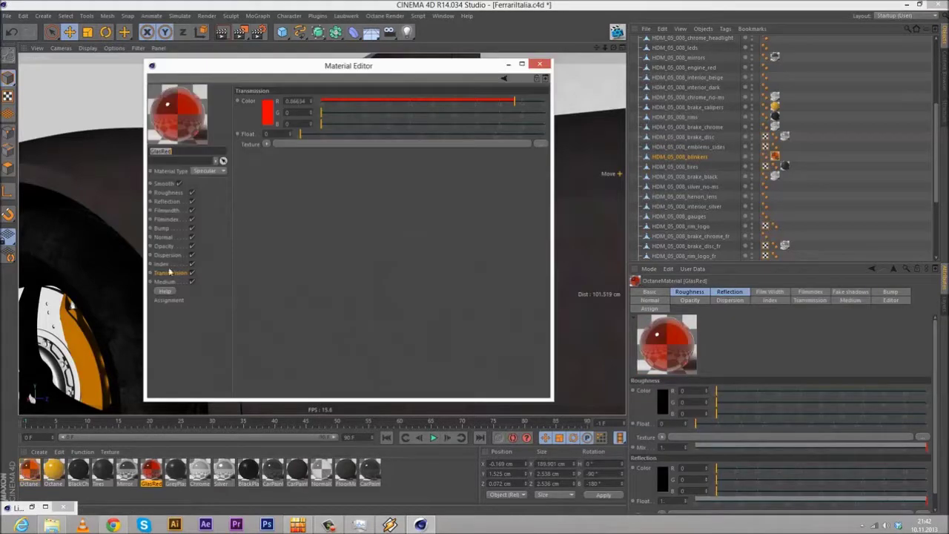
{"action": "type", "text": "4"}
{"action": "key", "text": "Return"}
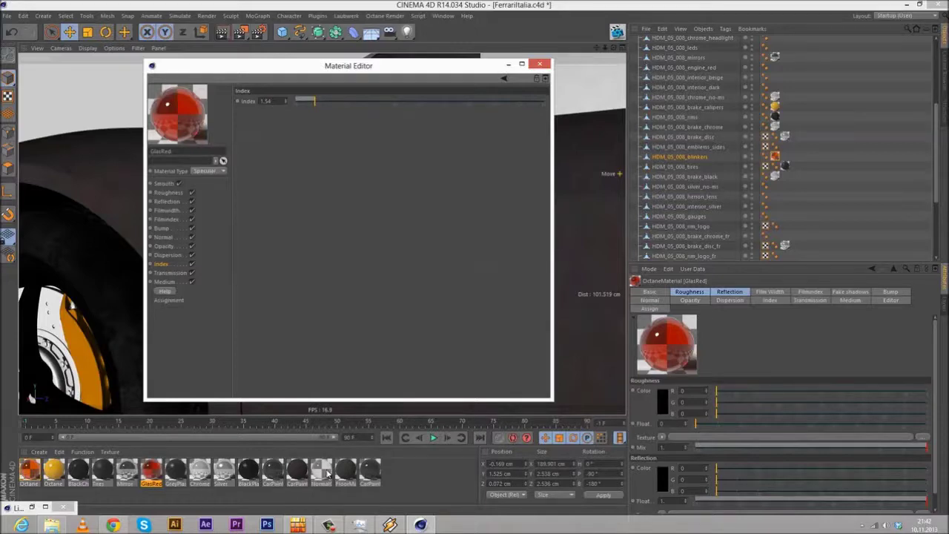
Step: Set the NormalGlas material's index to 1.54 and close the material editor
{"action": "left_click", "coordinate": [321, 471]}
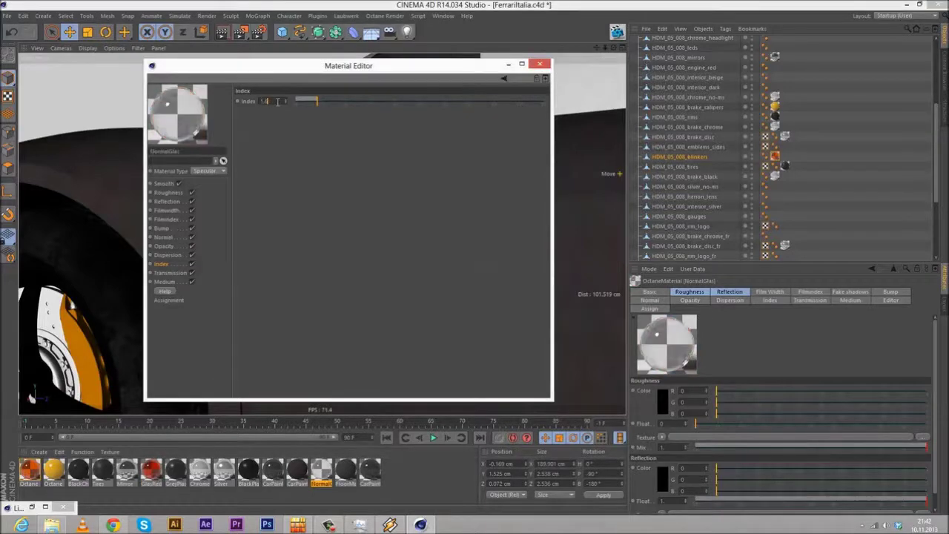
{"action": "key", "text": "Return"}
{"action": "type", "text": ".54"}
{"action": "key", "text": "Return"}
{"action": "left_click", "coordinate": [541, 66]}
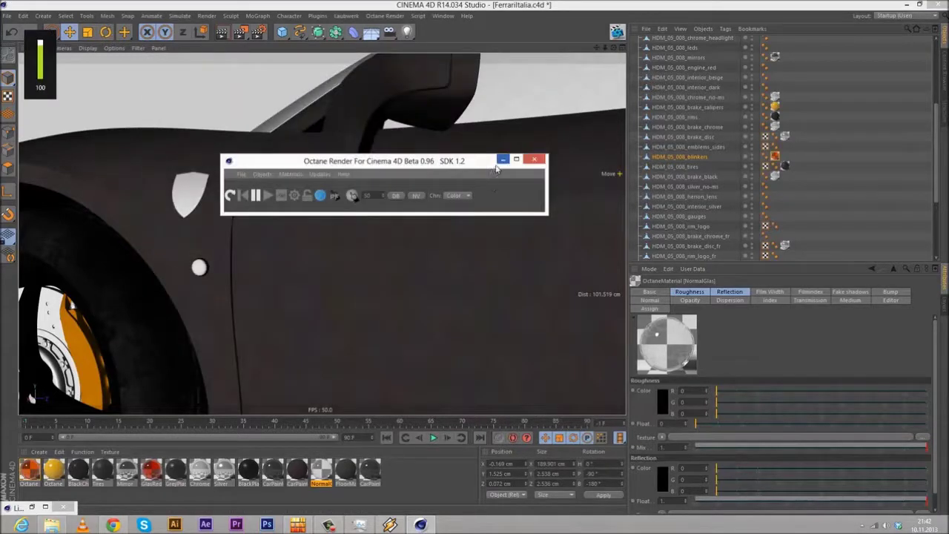
Step: Move the Octane Render window off the model view and examine the car's side, roof and rear for parts without materials
{"action": "left_click_drag", "start_coordinate": [523, 165], "coordinate": [833, 256]}
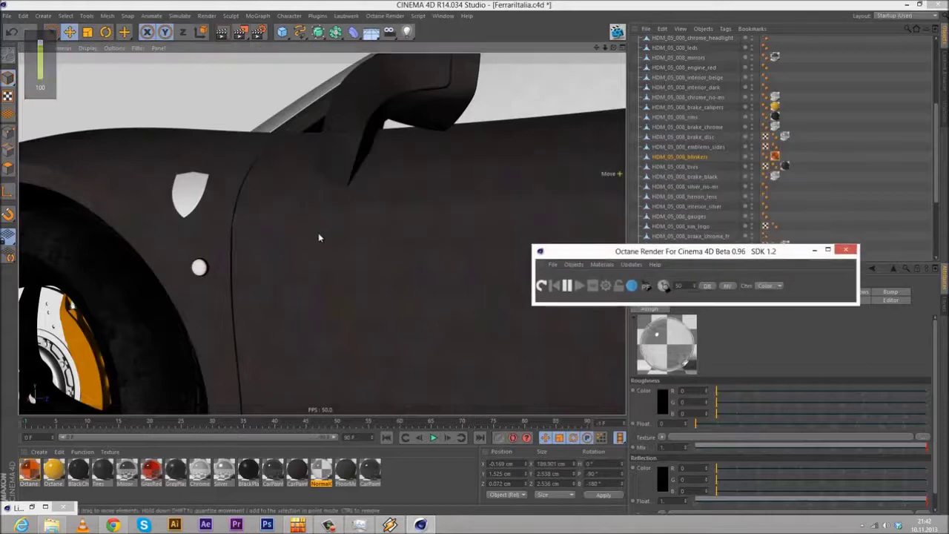
{"action": "scroll", "coordinate": [317, 221], "scroll_direction": "down", "scroll_amount": 6}
{"action": "left_click_drag", "start_coordinate": [407, 198], "coordinate": [292, 228], "text": "alt"}
{"action": "right_click_drag", "start_coordinate": [300, 306], "coordinate": [339, 9], "text": "alt"}
{"action": "mouse_move", "coordinate": [349, 131]}
{"action": "right_mouse_down", "text": "alt"}
{"action": "mouse_move", "coordinate": [359, 162]}
{"action": "mouse_move", "coordinate": [336, 4]}
{"action": "right_mouse_up", "text": "alt"}
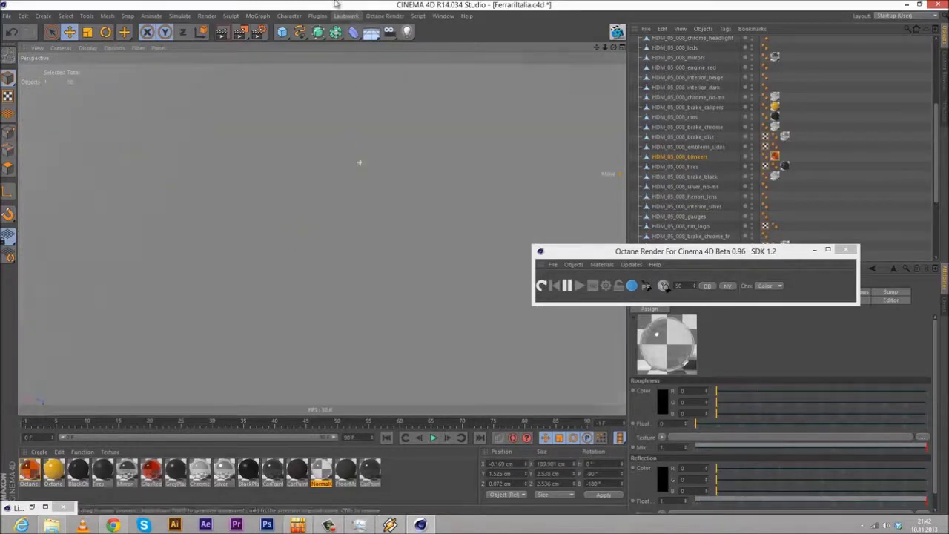
{"action": "double_click", "coordinate": [335, 5]}
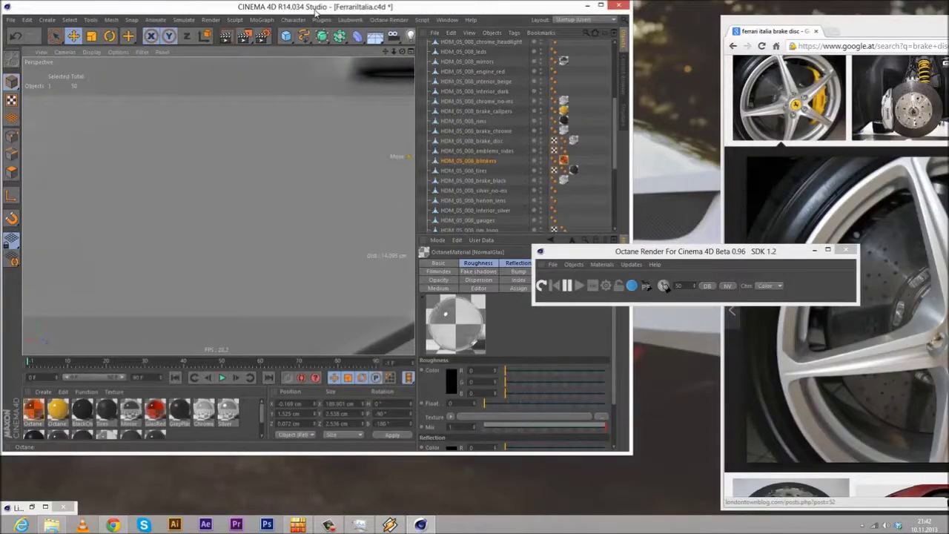
{"action": "double_click", "coordinate": [315, 7]}
{"action": "scroll", "coordinate": [405, 236], "scroll_direction": "up", "scroll_amount": 8}
{"action": "scroll", "coordinate": [405, 236], "scroll_direction": "down", "scroll_amount": 10}
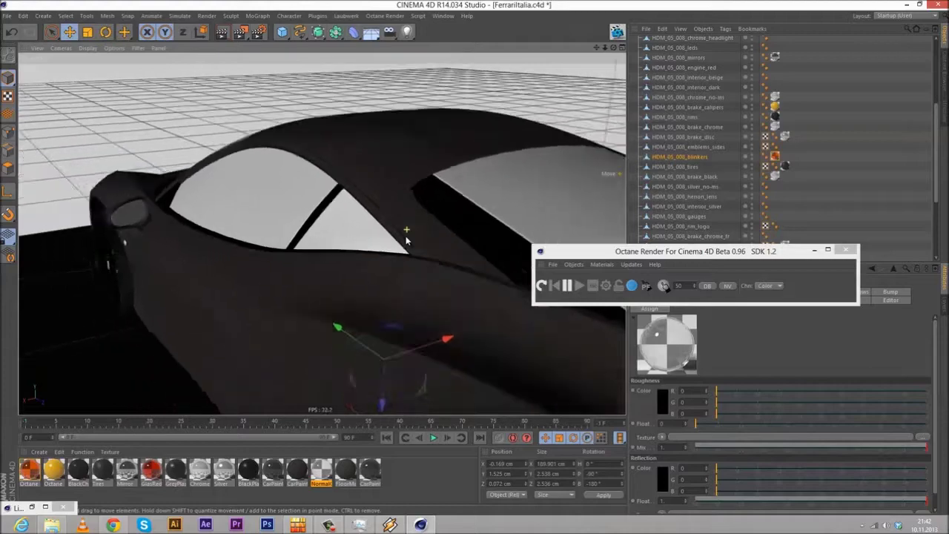
{"action": "scroll", "coordinate": [406, 236], "scroll_direction": "down", "scroll_amount": 6}
{"action": "left_click_drag", "start_coordinate": [422, 252], "coordinate": [199, 233], "text": "alt"}
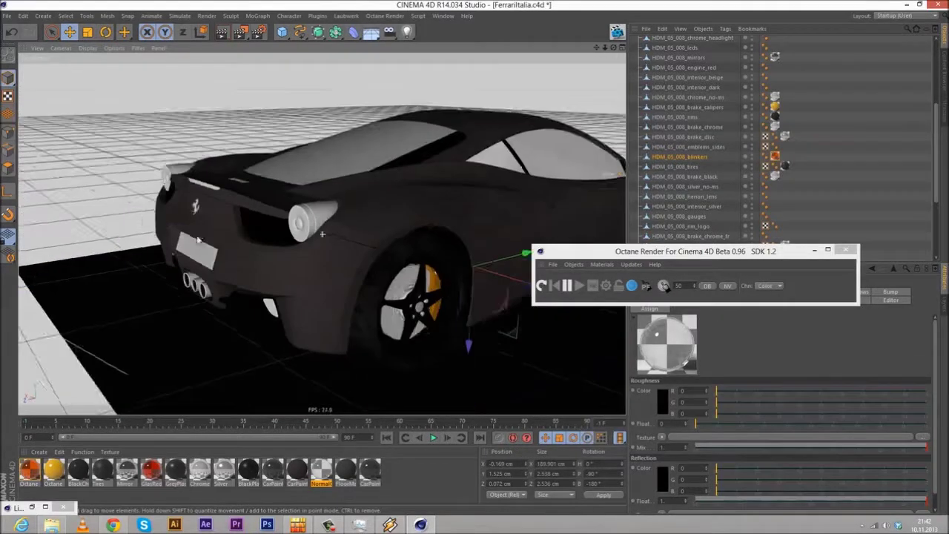
{"action": "scroll", "coordinate": [326, 168], "scroll_direction": "up", "scroll_amount": 6}
{"action": "scroll", "coordinate": [847, 162], "scroll_direction": "up", "scroll_amount": 5}
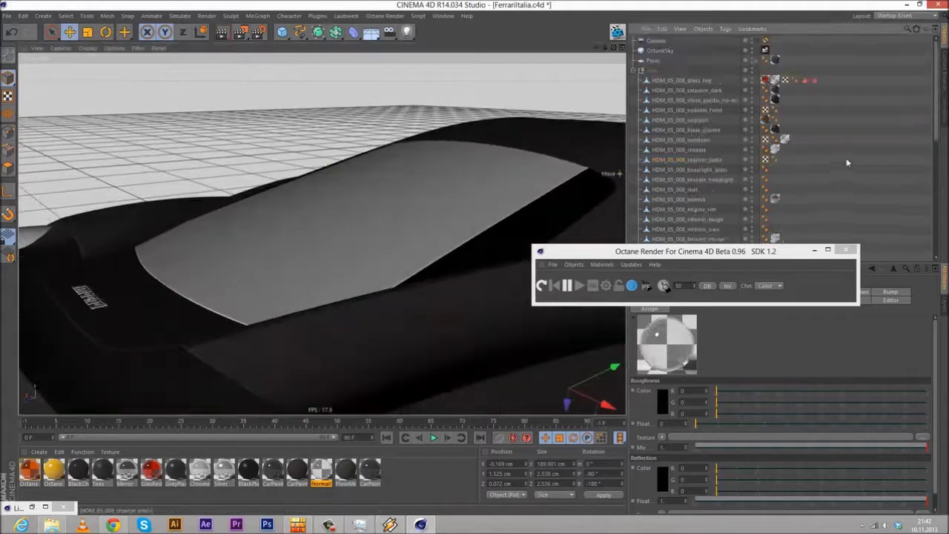
Step: Hide the HDM_05_008_windows object to expose the engine and select HDM_05_008_engine_red
{"action": "left_click", "coordinate": [704, 120]}
{"action": "scroll", "coordinate": [697, 179], "scroll_direction": "down", "scroll_amount": 2}
{"action": "scroll", "coordinate": [780, 156], "scroll_direction": "down", "scroll_amount": 7}
{"action": "left_click", "coordinate": [431, 218]}
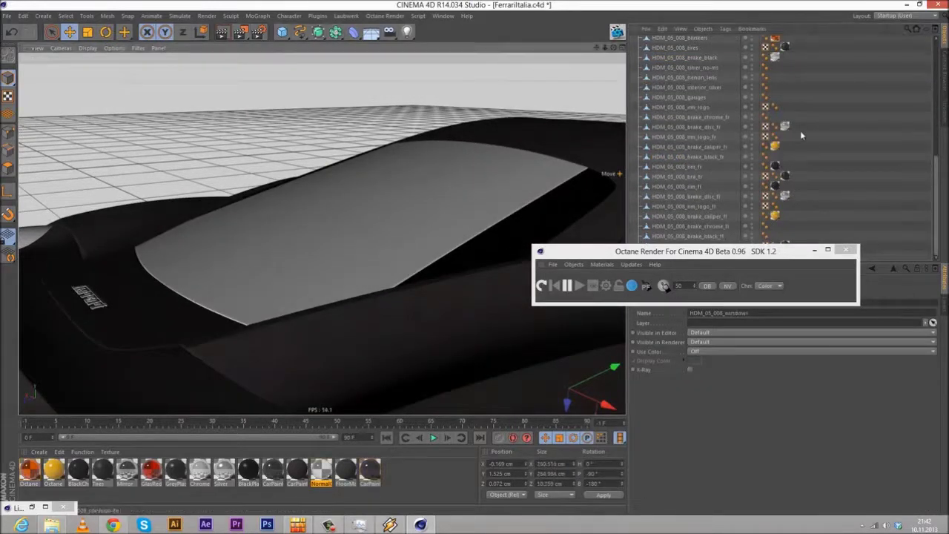
{"action": "scroll", "coordinate": [800, 130], "scroll_direction": "up", "scroll_amount": 5}
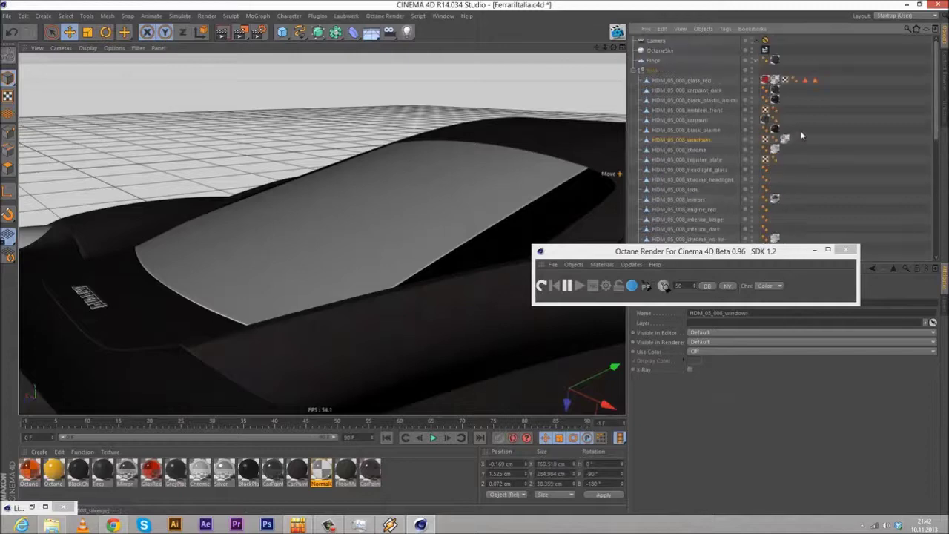
{"action": "left_click", "coordinate": [751, 139]}
{"action": "left_click_drag", "start_coordinate": [278, 210], "coordinate": [393, 165], "text": "alt"}
{"action": "left_click", "coordinate": [394, 161]}
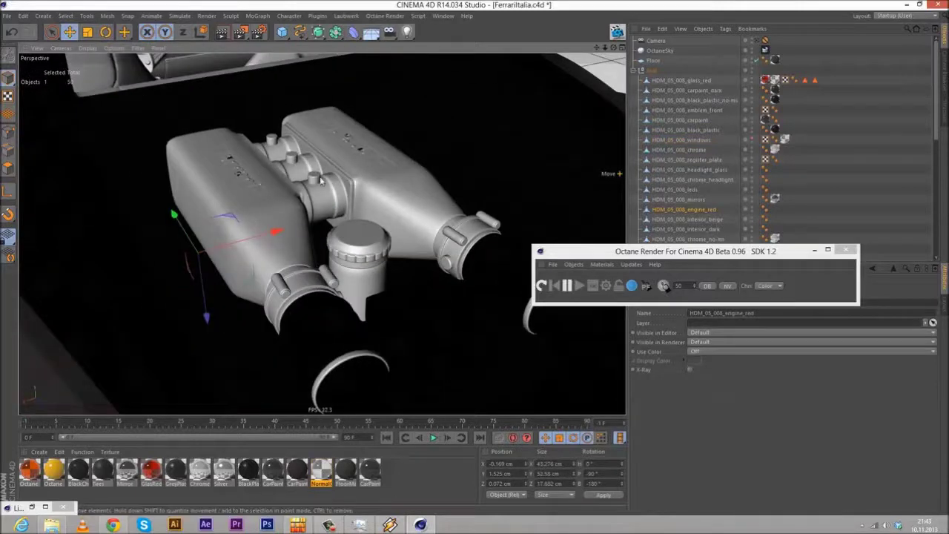
{"action": "left_click", "coordinate": [695, 211]}
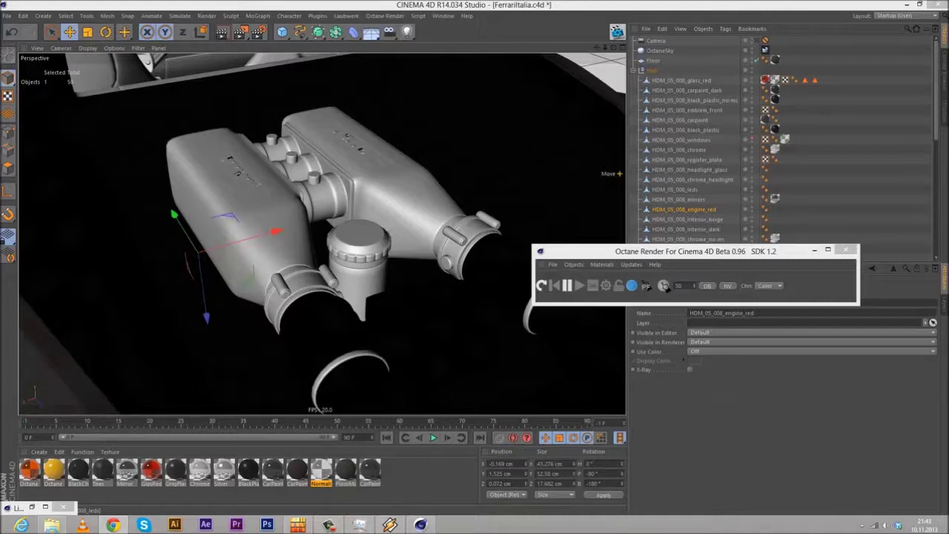
Step: Switch to the browser and look through the Ferrari Italia engine image results for colour references
{"action": "left_click_drag", "start_coordinate": [948, 36], "coordinate": [672, 38]}
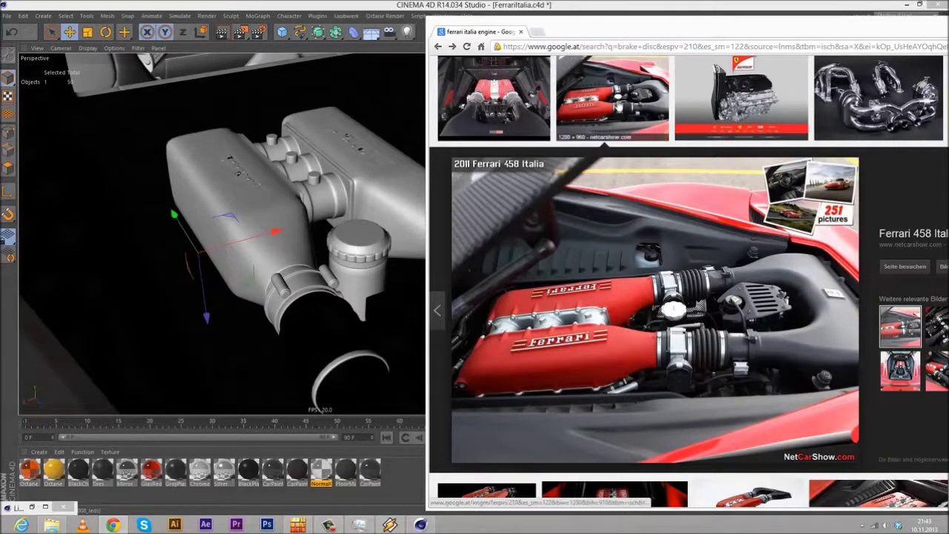
{"action": "left_click", "coordinate": [618, 106]}
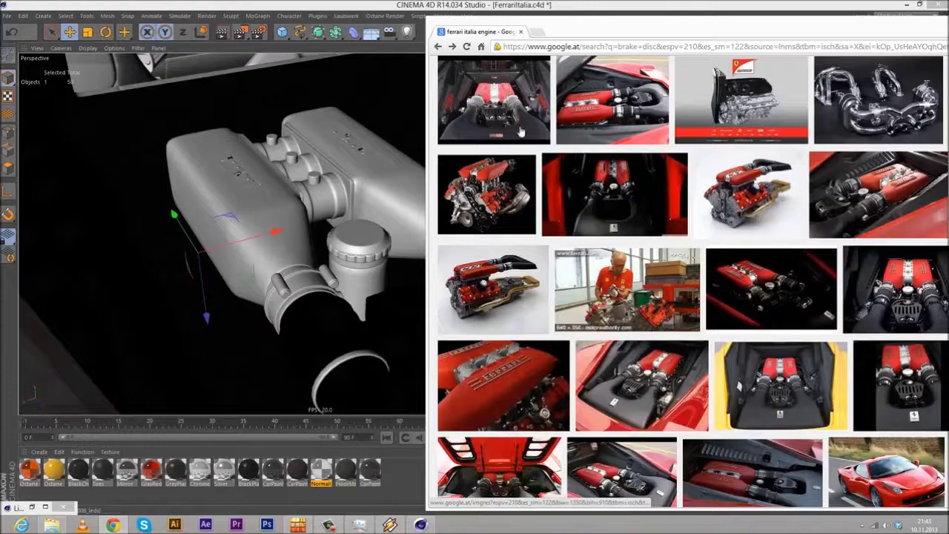
{"action": "left_click", "coordinate": [602, 121]}
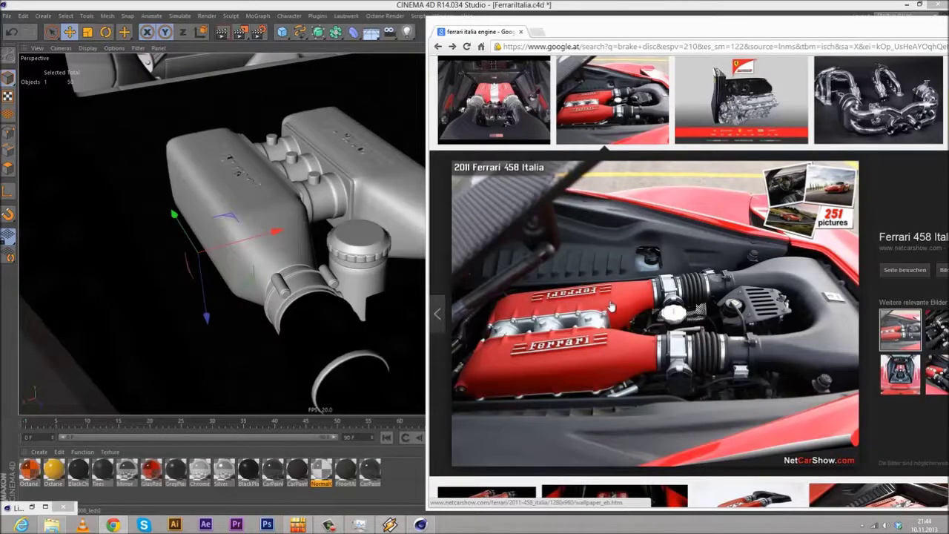
{"action": "scroll", "coordinate": [610, 304], "scroll_direction": "down", "scroll_amount": 3}
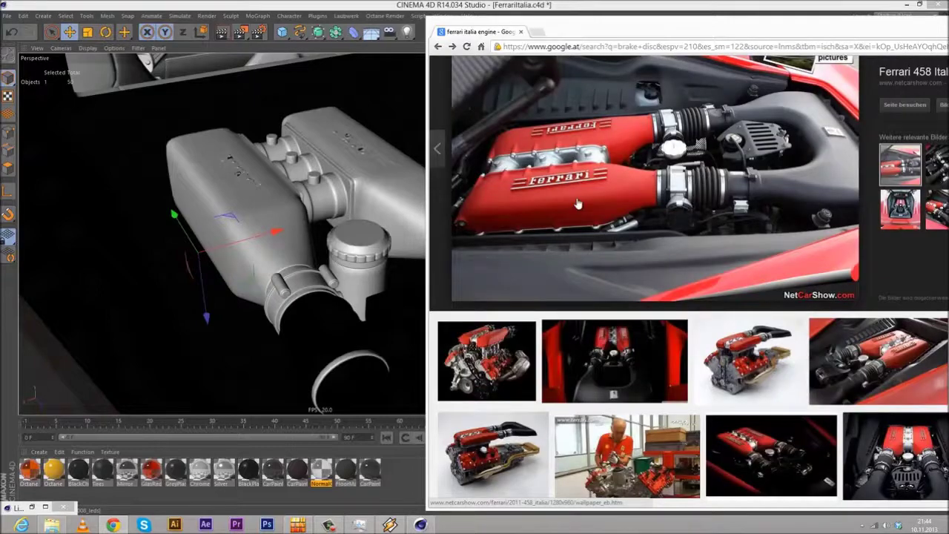
{"action": "scroll", "coordinate": [578, 205], "scroll_direction": "down", "scroll_amount": 4}
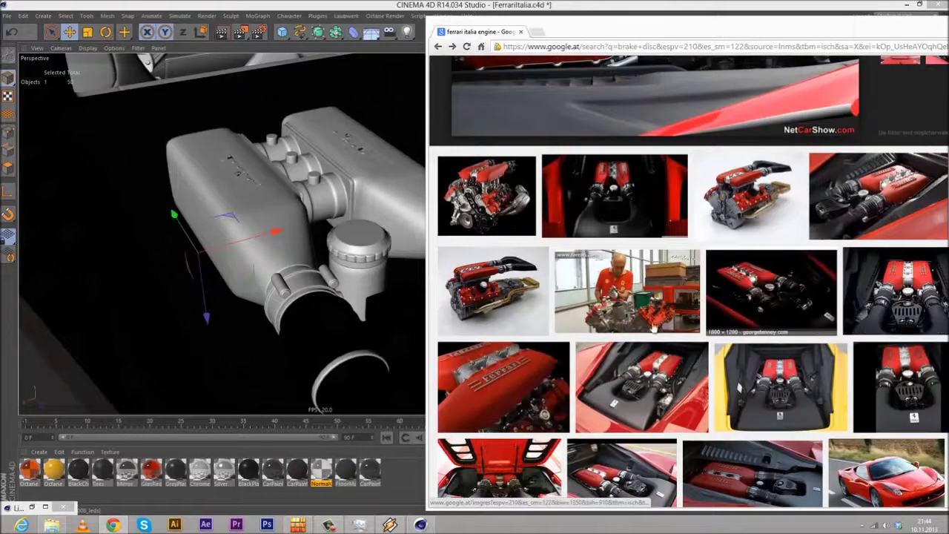
{"action": "left_click", "coordinate": [663, 380]}
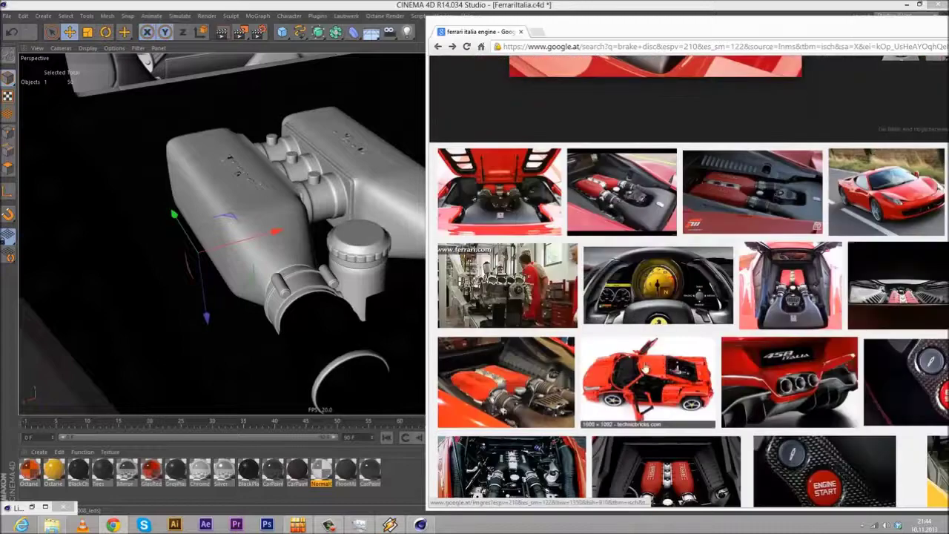
{"action": "scroll", "coordinate": [545, 354], "scroll_direction": "down", "scroll_amount": 3}
{"action": "scroll", "coordinate": [545, 354], "scroll_direction": "down", "scroll_amount": 6}
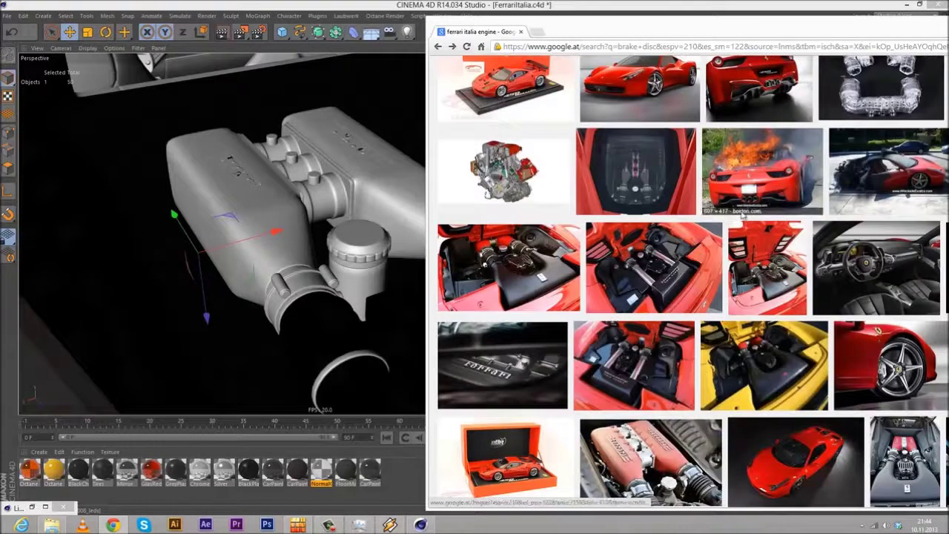
Step: Preview further result images and open 2010-ferrari-458-italia-engine.jpg in its original size
{"action": "left_click", "coordinate": [766, 172]}
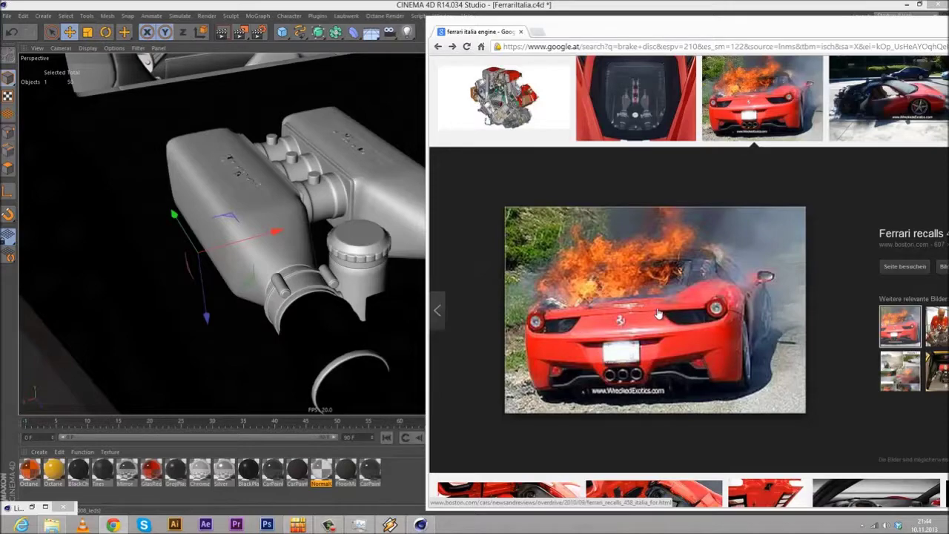
{"action": "scroll", "coordinate": [659, 314], "scroll_direction": "down", "scroll_amount": 4}
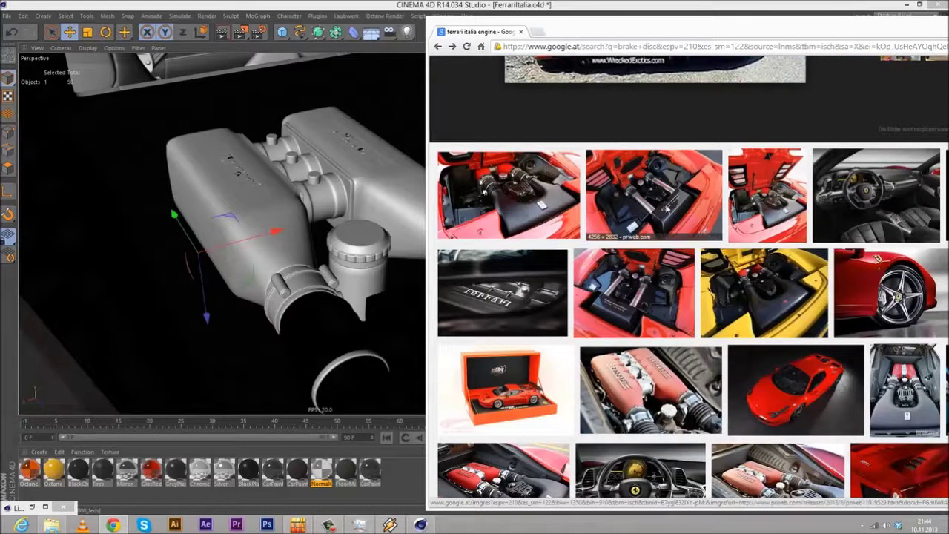
{"action": "scroll", "coordinate": [659, 218], "scroll_direction": "down", "scroll_amount": 2}
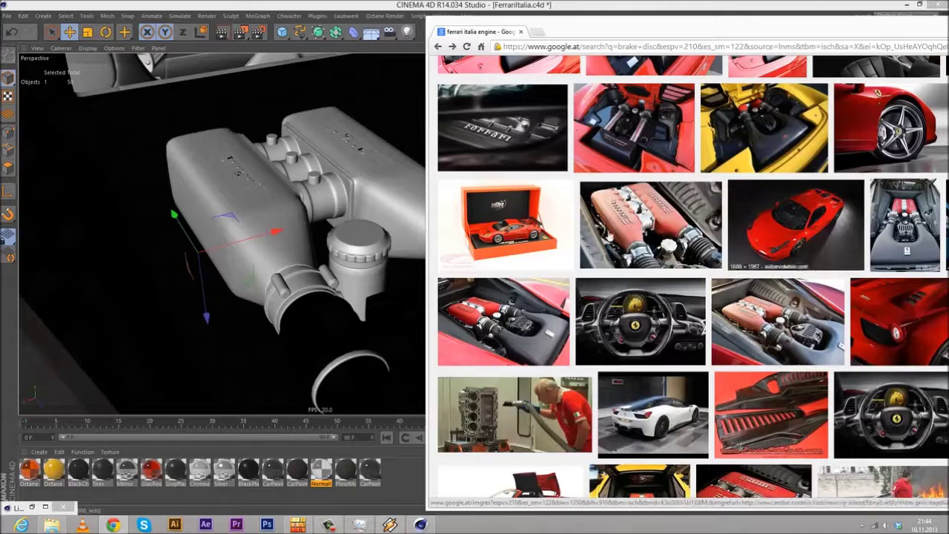
{"action": "scroll", "coordinate": [524, 247], "scroll_direction": "down", "scroll_amount": 2}
{"action": "left_click", "coordinate": [522, 174]}
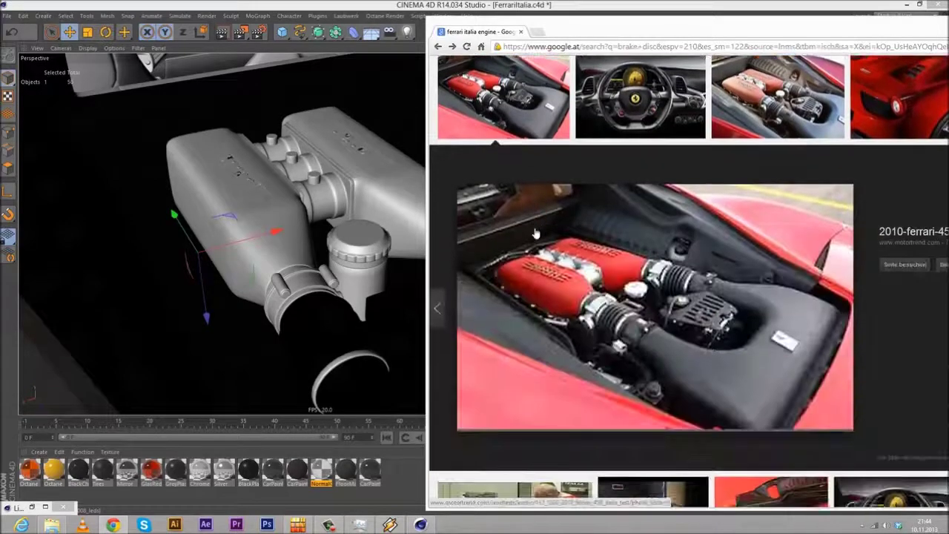
{"action": "left_click", "coordinate": [943, 267]}
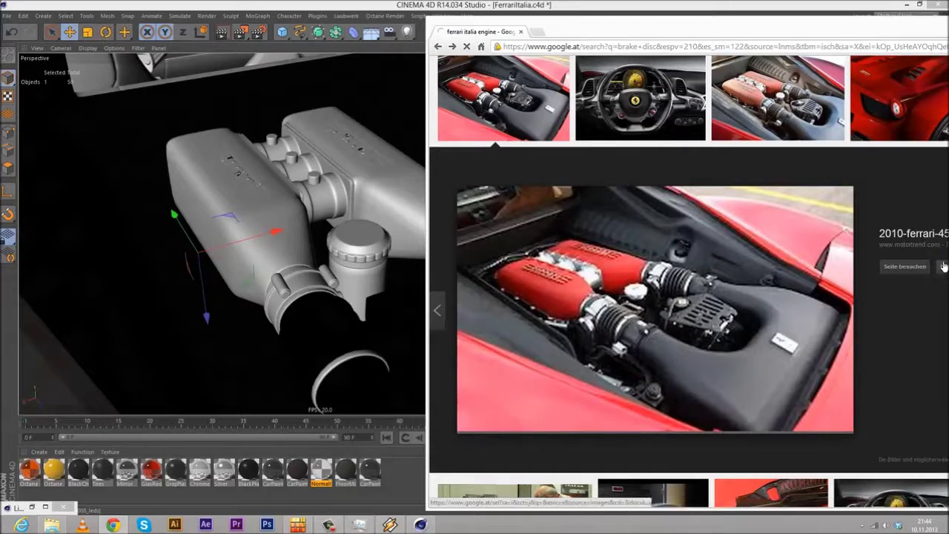
{"action": "left_click_drag", "start_coordinate": [511, 34], "coordinate": [344, 31]}
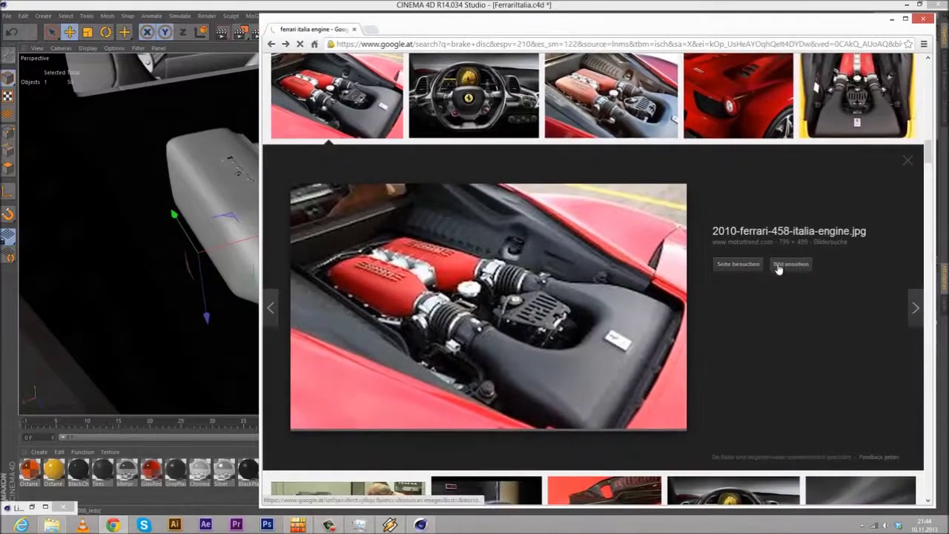
Step: Search further down the image results, examine ferrari458engine.jpg at full size, and move the browser off the Cinema 4D window
{"action": "scroll", "coordinate": [790, 258], "scroll_direction": "up", "scroll_amount": 2}
{"action": "scroll", "coordinate": [475, 323], "scroll_direction": "down", "scroll_amount": 4}
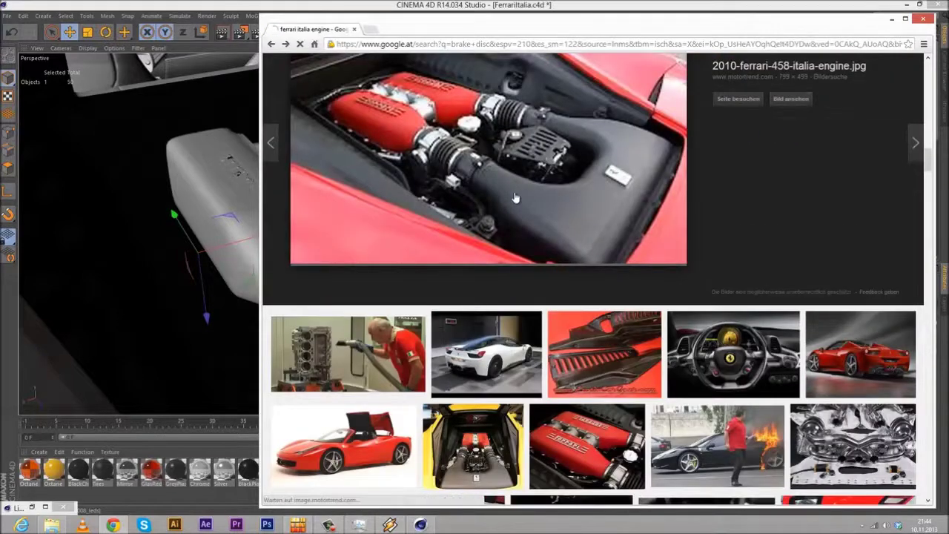
{"action": "scroll", "coordinate": [516, 197], "scroll_direction": "up", "scroll_amount": 2}
{"action": "scroll", "coordinate": [504, 262], "scroll_direction": "down", "scroll_amount": 2}
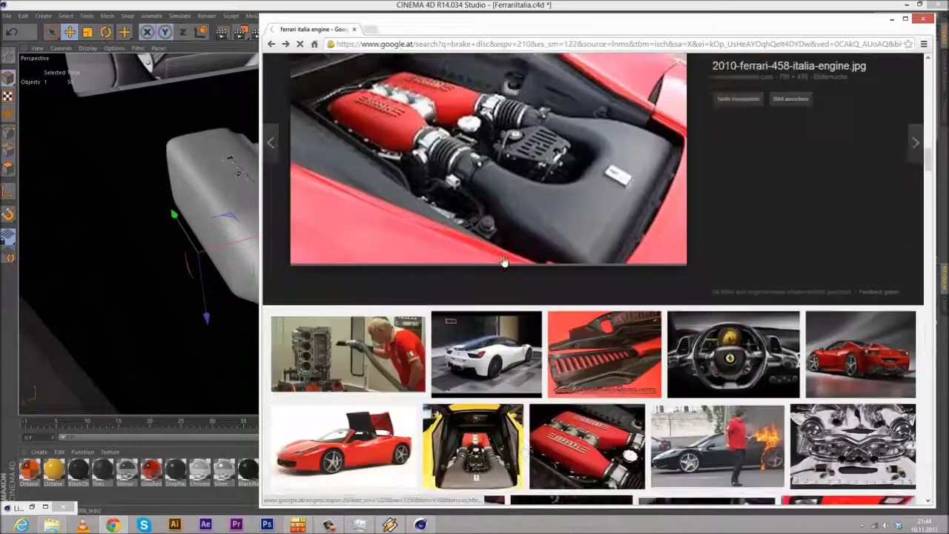
{"action": "scroll", "coordinate": [503, 262], "scroll_direction": "down", "scroll_amount": 2}
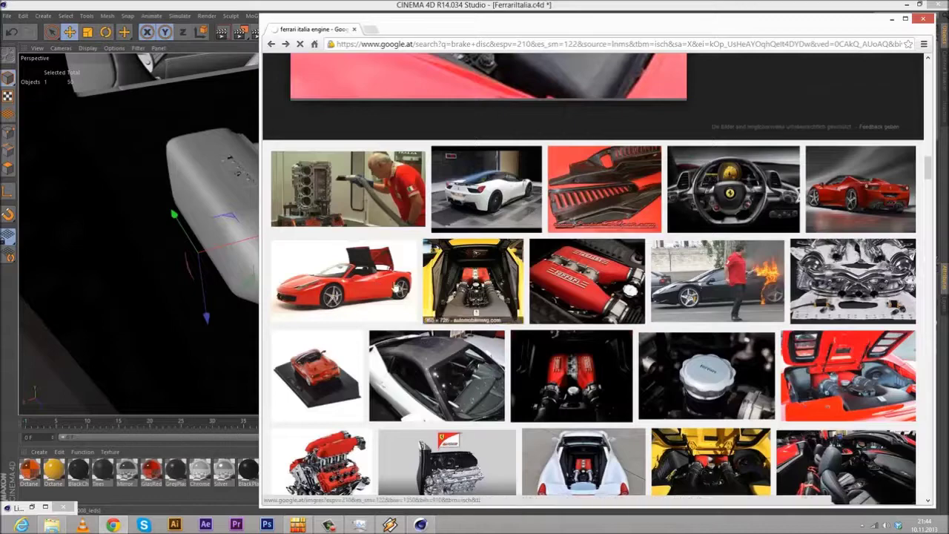
{"action": "scroll", "coordinate": [400, 289], "scroll_direction": "down", "scroll_amount": 2}
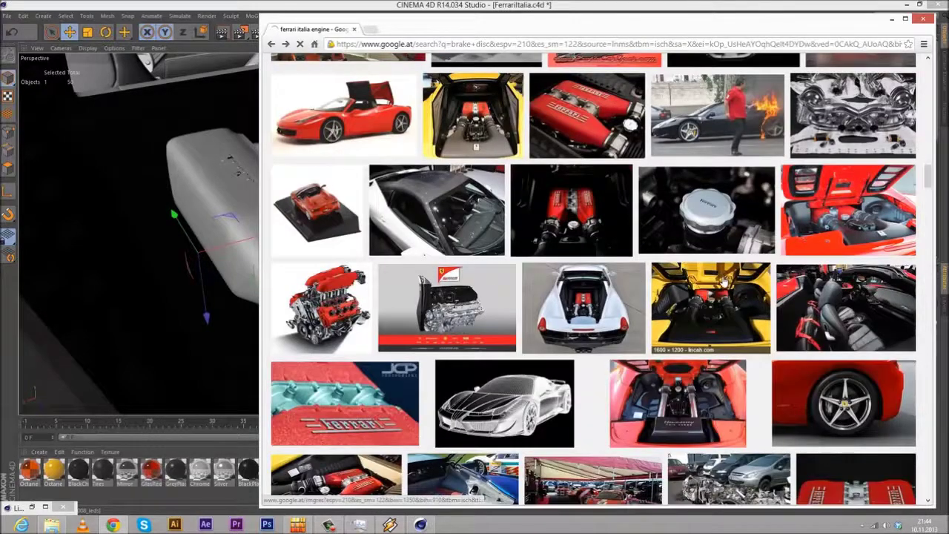
{"action": "scroll", "coordinate": [723, 284], "scroll_direction": "down", "scroll_amount": 2}
{"action": "scroll", "coordinate": [667, 282], "scroll_direction": "down", "scroll_amount": 2}
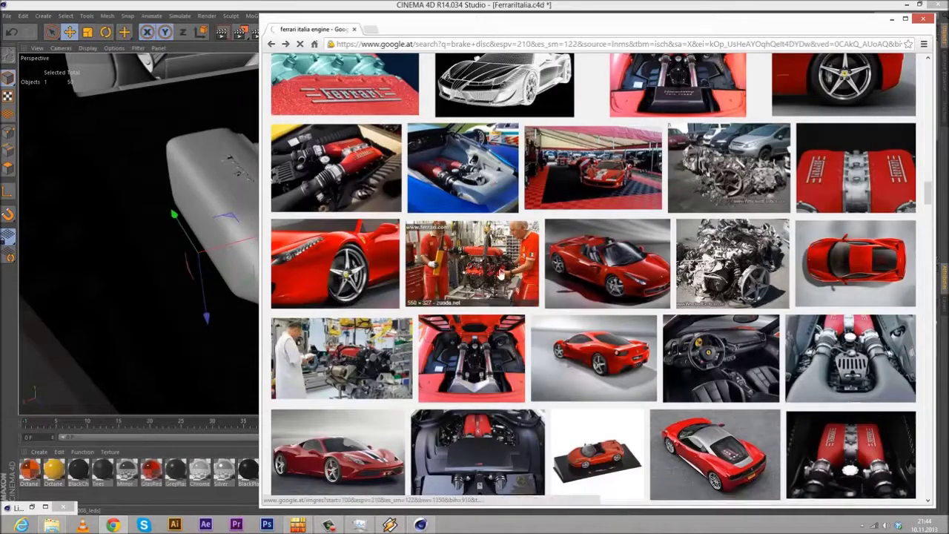
{"action": "scroll", "coordinate": [489, 282], "scroll_direction": "down", "scroll_amount": 2}
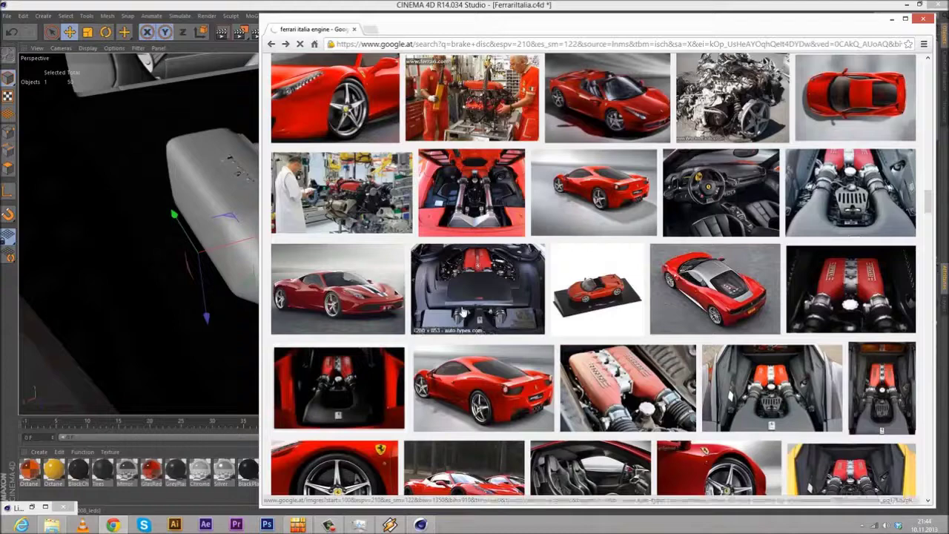
{"action": "left_click", "coordinate": [490, 282]}
{"action": "scroll", "coordinate": [581, 260], "scroll_direction": "down", "scroll_amount": 2}
{"action": "scroll", "coordinate": [553, 297], "scroll_direction": "down", "scroll_amount": 4}
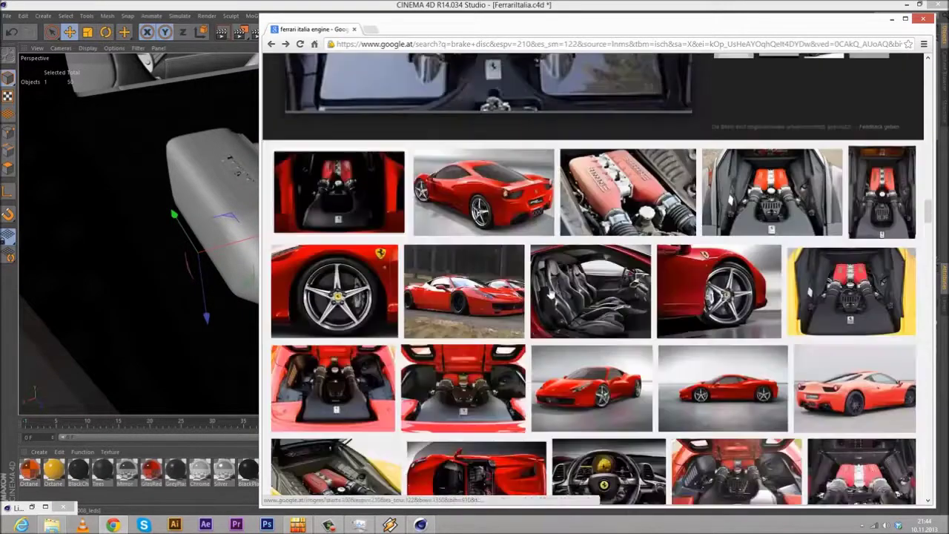
{"action": "scroll", "coordinate": [417, 326], "scroll_direction": "down", "scroll_amount": 2}
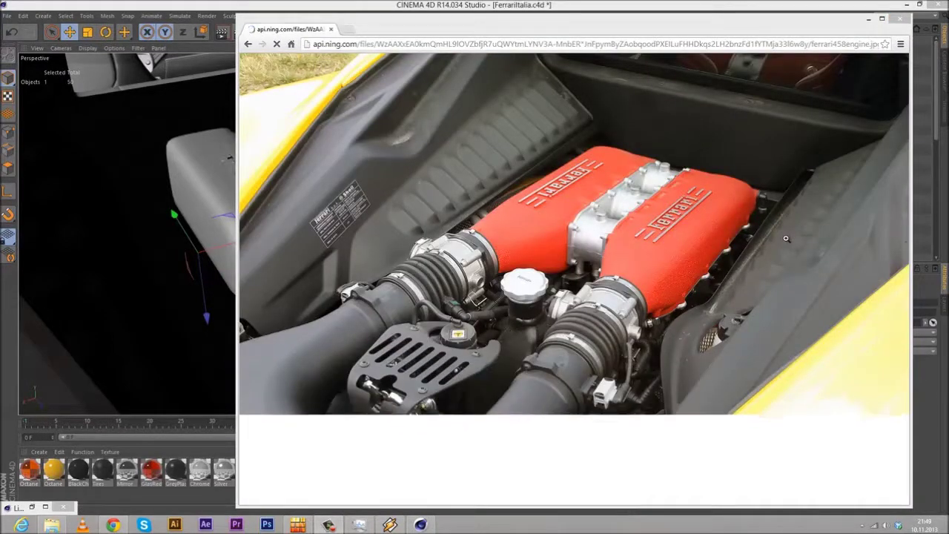
{"action": "left_click", "coordinate": [655, 246]}
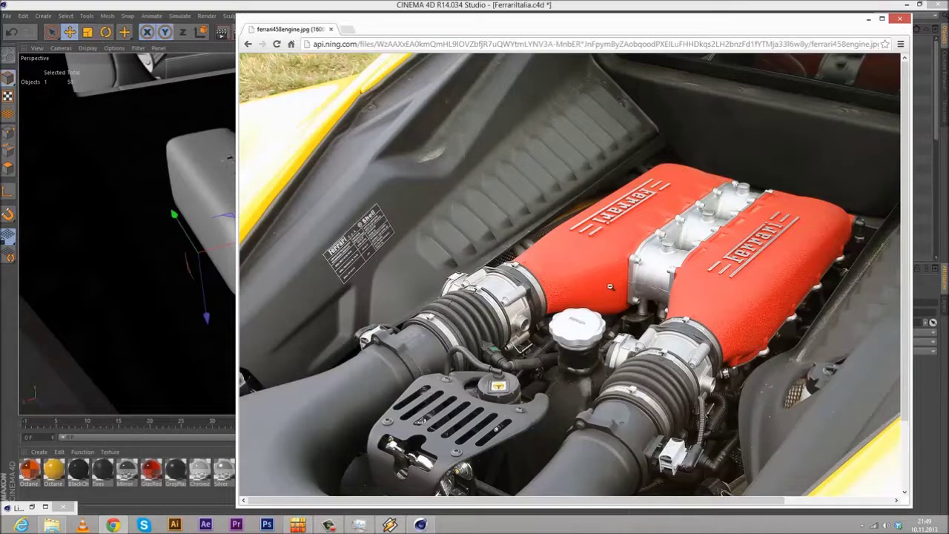
{"action": "left_click_drag", "start_coordinate": [490, 30], "coordinate": [948, 23]}
Step: Create a new Octane material and open it in the material editor
{"action": "left_click", "coordinate": [39, 451]}
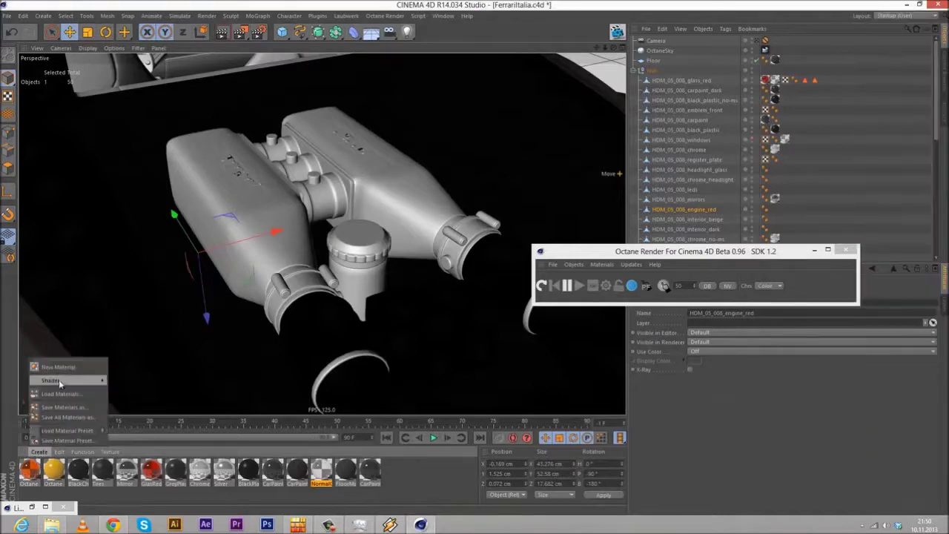
{"action": "mouse_move", "coordinate": [59, 379]}
{"action": "mouse_move", "coordinate": [156, 363]}
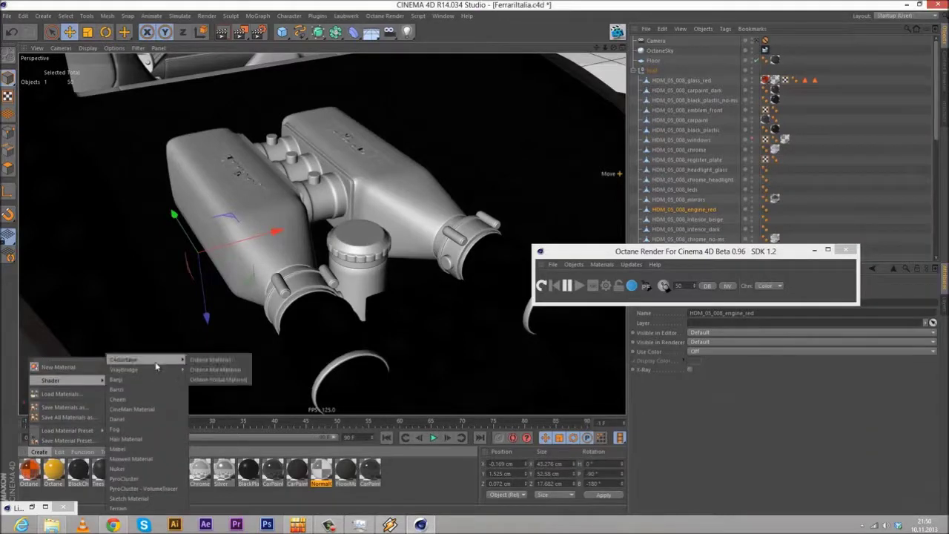
{"action": "left_click", "coordinate": [226, 361]}
{"action": "double_click", "coordinate": [30, 471]}
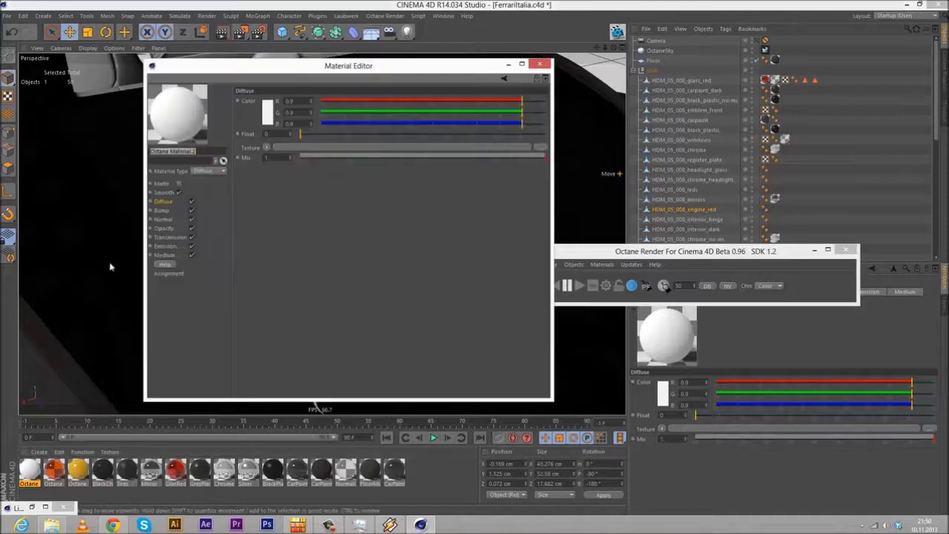
Step: Set the new Octane material's type to Glossy and its index to 3
{"action": "left_click", "coordinate": [216, 171]}
{"action": "left_click", "coordinate": [204, 190]}
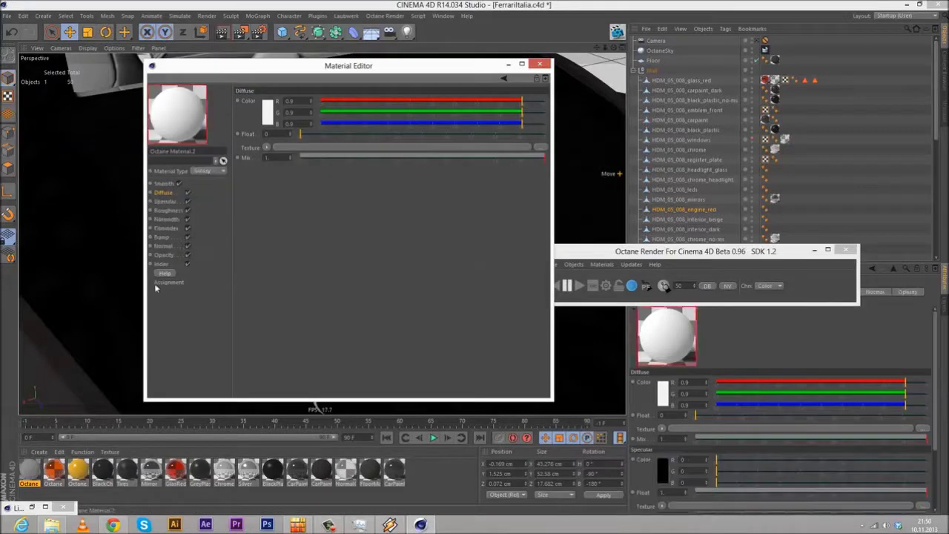
{"action": "double_click", "coordinate": [265, 101]}
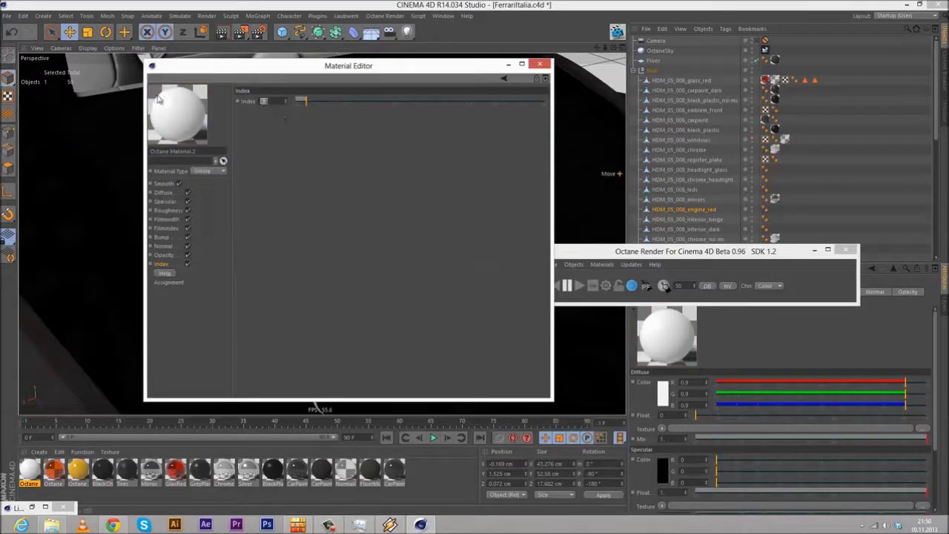
{"action": "type", "text": "3"}
{"action": "key", "text": "Return"}
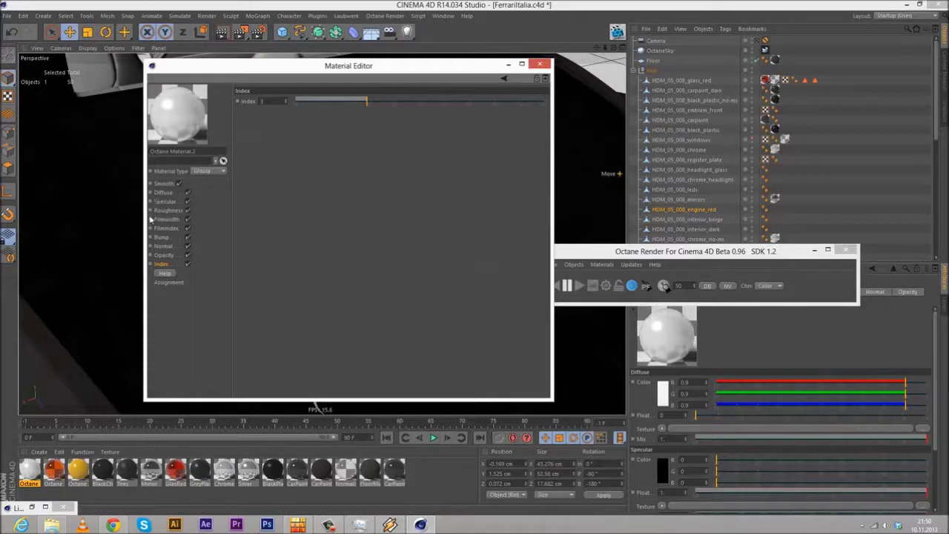
Step: Set the new glossy material's roughness float to 0.5
{"action": "left_click", "coordinate": [165, 210]}
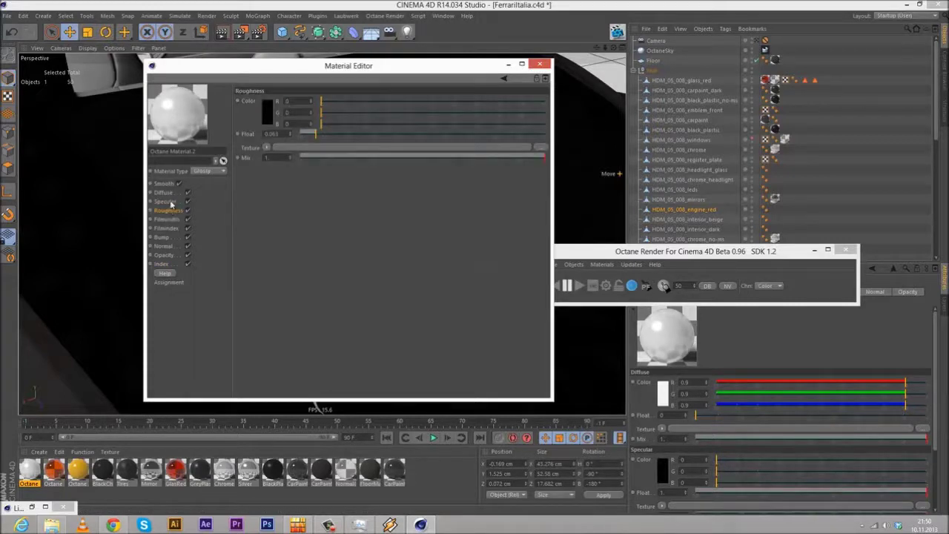
{"action": "left_click_drag", "start_coordinate": [312, 135], "coordinate": [431, 133]}
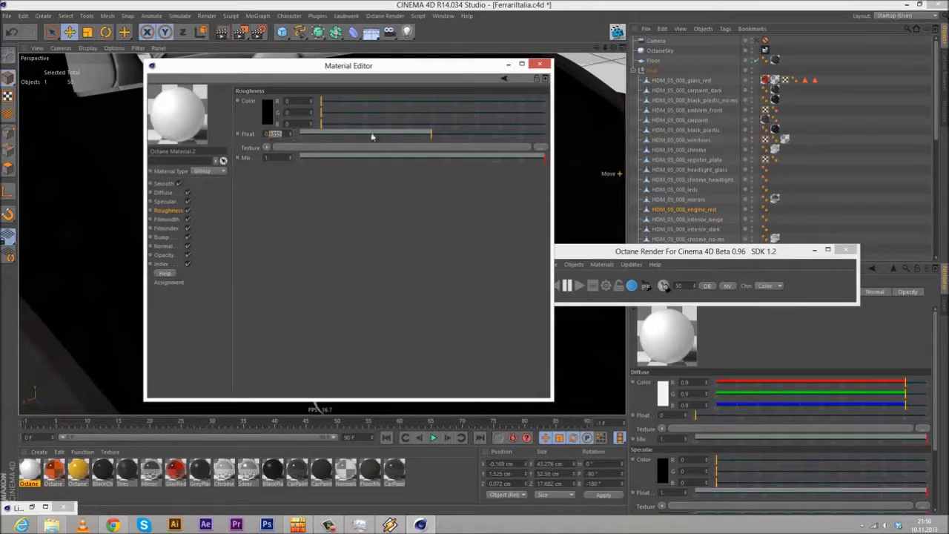
{"action": "type", "text": "5"}
{"action": "key", "text": "Return"}
Step: Set the material's diffuse color to bright red, about R 0.973, G 0.054, B 0.033
{"action": "left_click", "coordinate": [160, 202]}
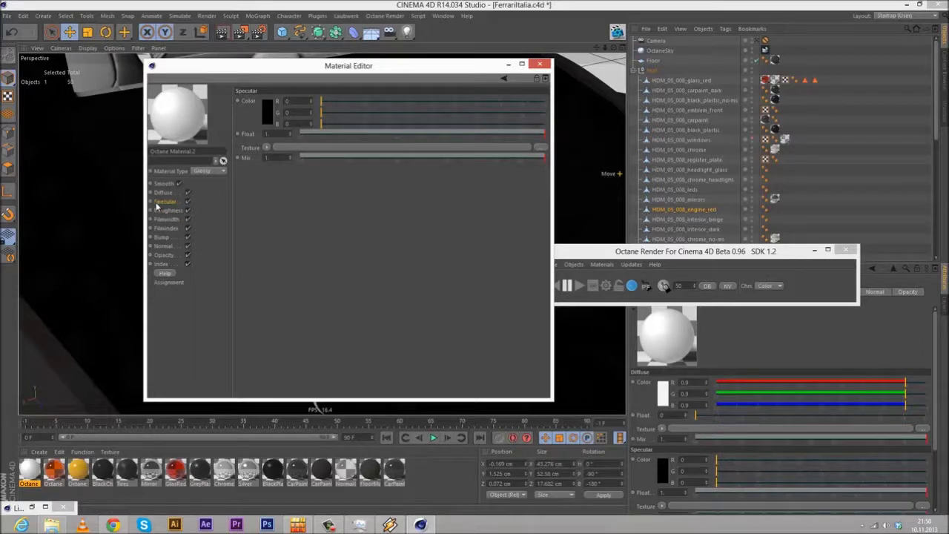
{"action": "left_click", "coordinate": [161, 192]}
{"action": "left_click", "coordinate": [269, 111]}
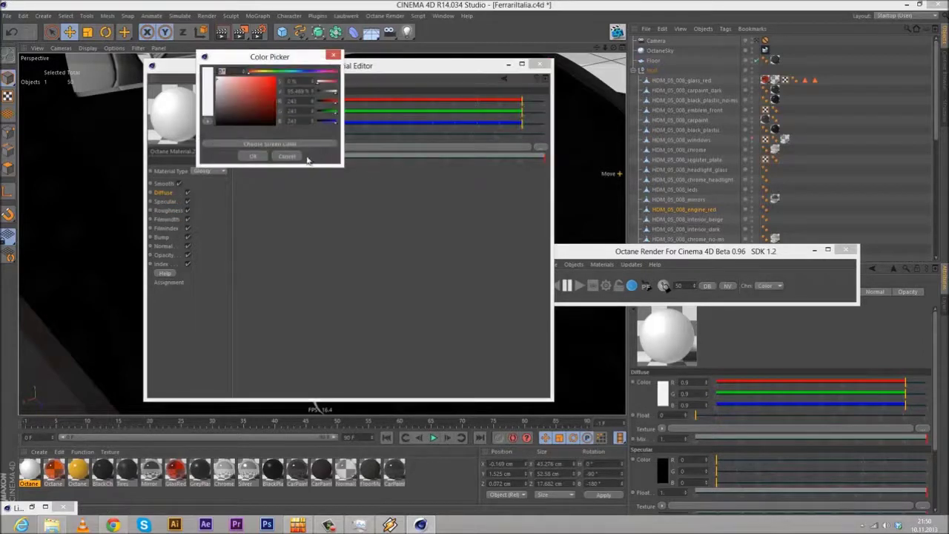
{"action": "left_click", "coordinate": [264, 71]}
{"action": "left_click", "coordinate": [250, 72]}
{"action": "left_click_drag", "start_coordinate": [244, 79], "coordinate": [268, 80]}
{"action": "left_click", "coordinate": [252, 155]}
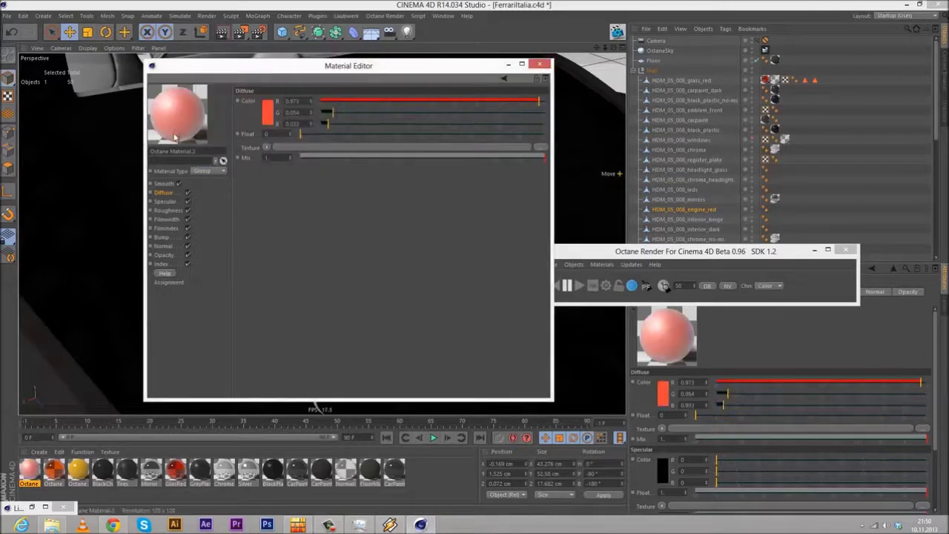
Step: Set the red material's specular color to a dark grey of about 0.07 per channel
{"action": "left_click", "coordinate": [165, 201]}
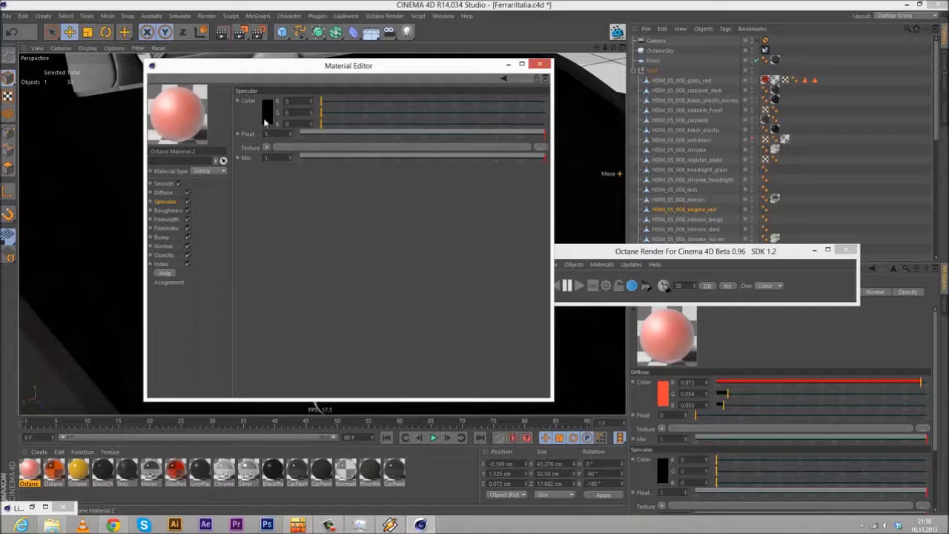
{"action": "left_click", "coordinate": [268, 115]}
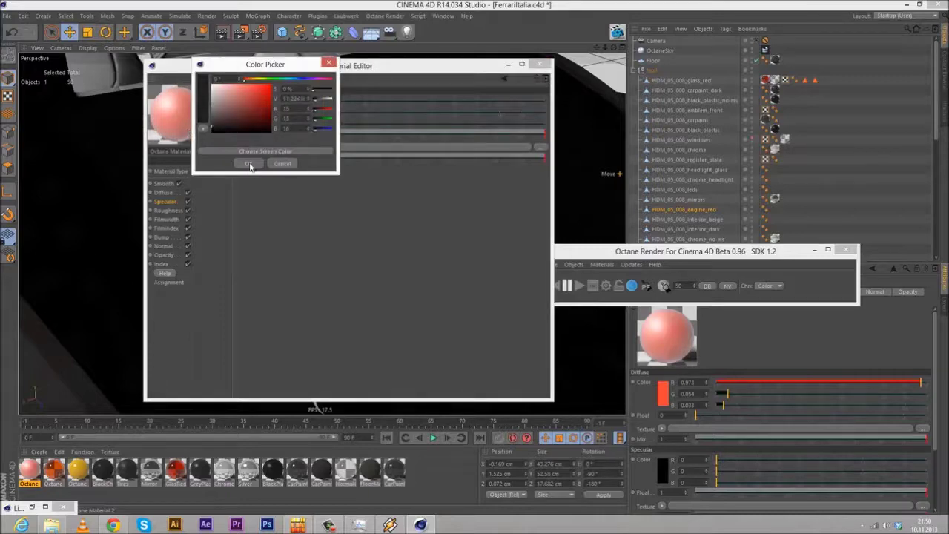
{"action": "left_click", "coordinate": [248, 163]}
{"action": "left_click", "coordinate": [265, 117]}
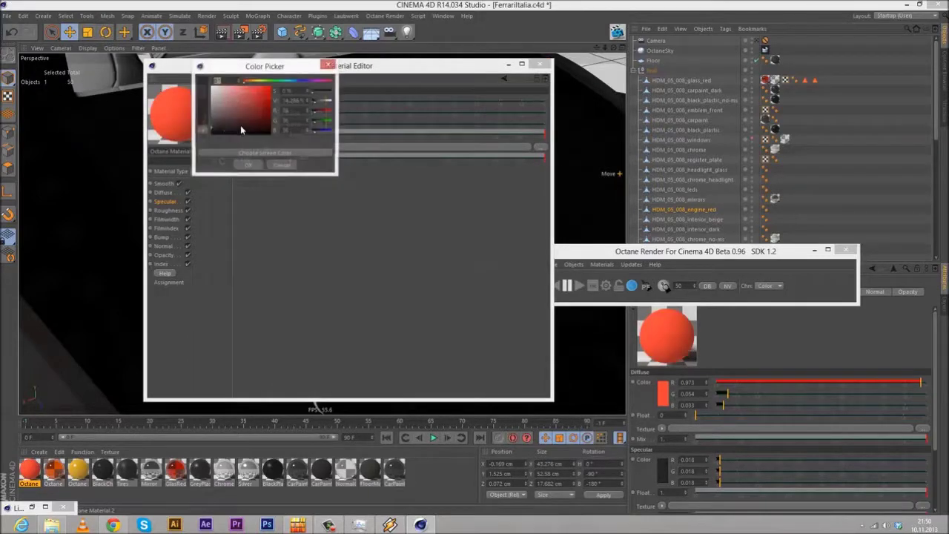
{"action": "left_click", "coordinate": [239, 166]}
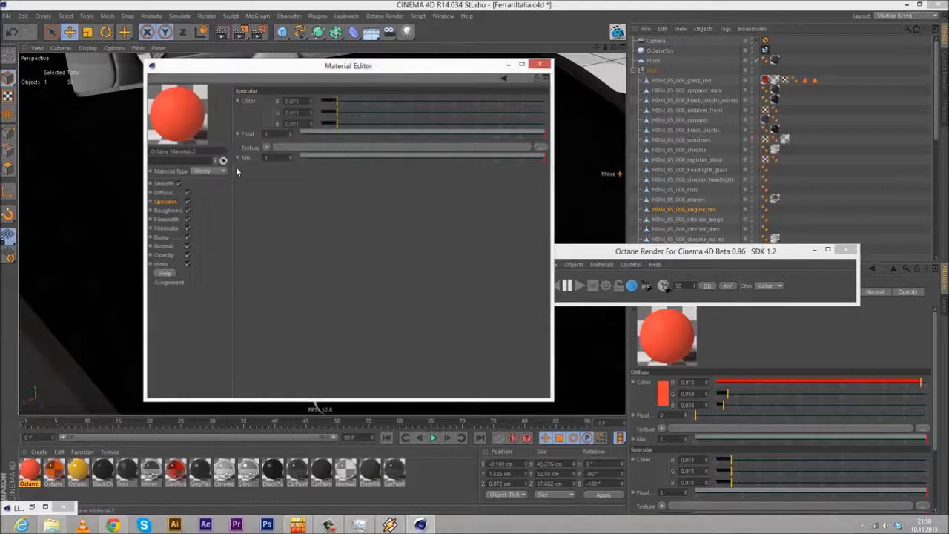
Step: Assign the red material to HDM_05_008_engine_red and restart the Octane live render
{"action": "left_click", "coordinate": [539, 66]}
{"action": "left_click_drag", "start_coordinate": [31, 473], "coordinate": [714, 211]}
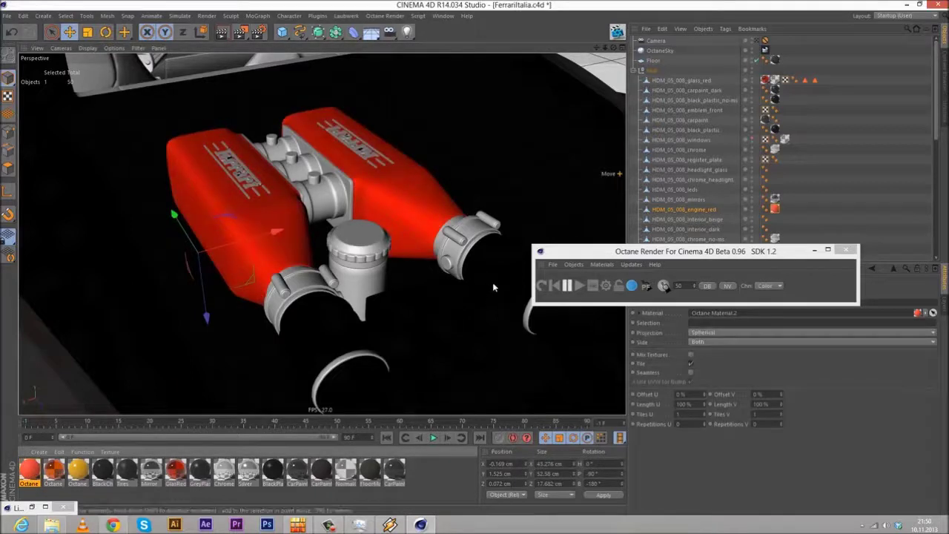
{"action": "left_click", "coordinate": [542, 287]}
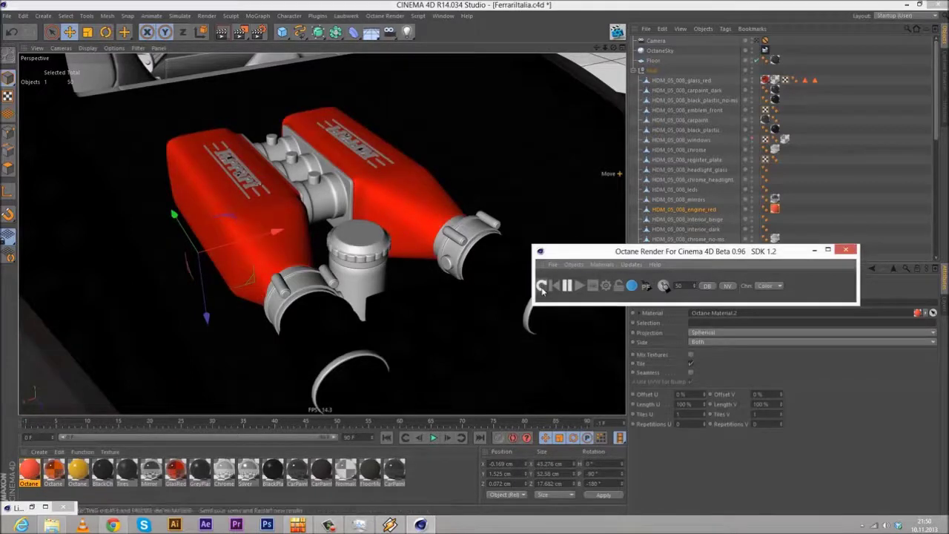
Step: Arrange the render windows, hide HDM_05_008_windows from the render and resend the scene to the live viewer
{"action": "left_click_drag", "start_coordinate": [586, 260], "coordinate": [607, 218]}
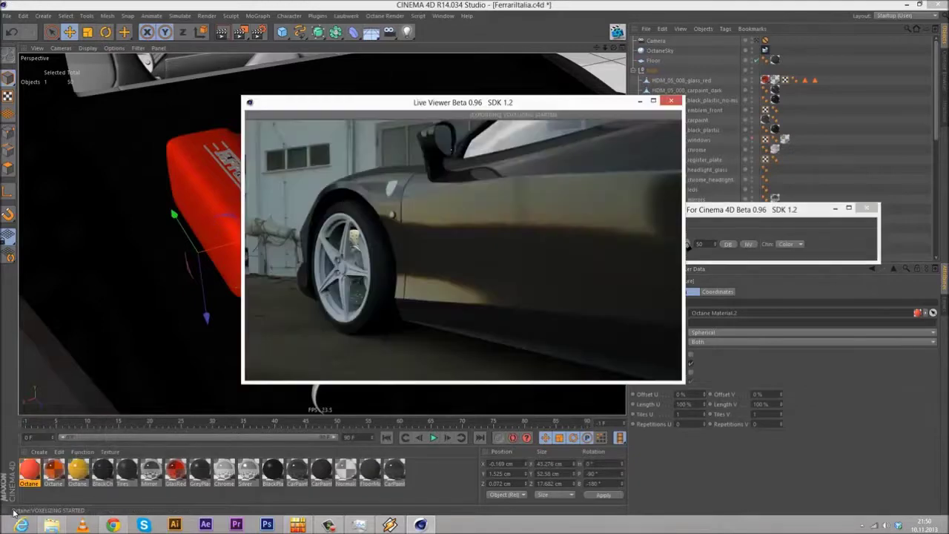
{"action": "left_click_drag", "start_coordinate": [452, 106], "coordinate": [669, 243]}
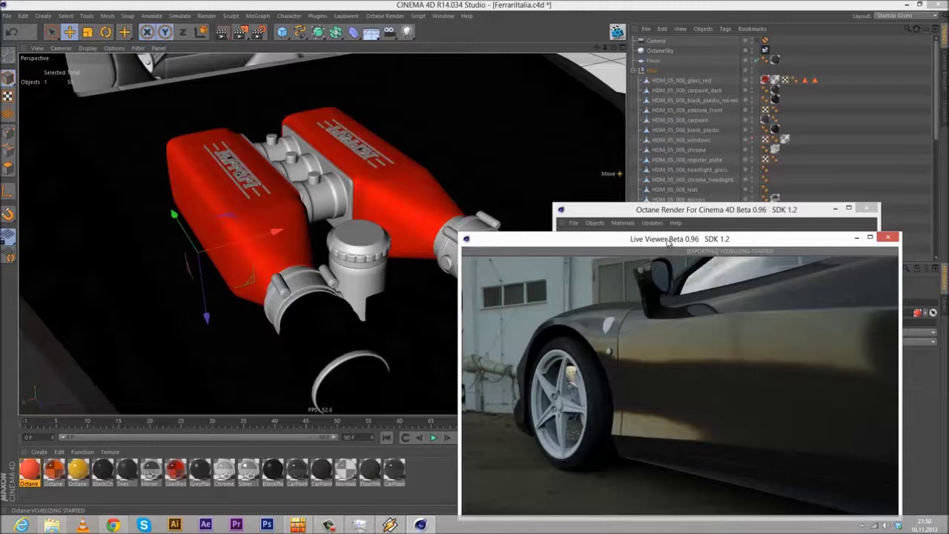
{"action": "left_click_drag", "start_coordinate": [678, 208], "coordinate": [690, 185]}
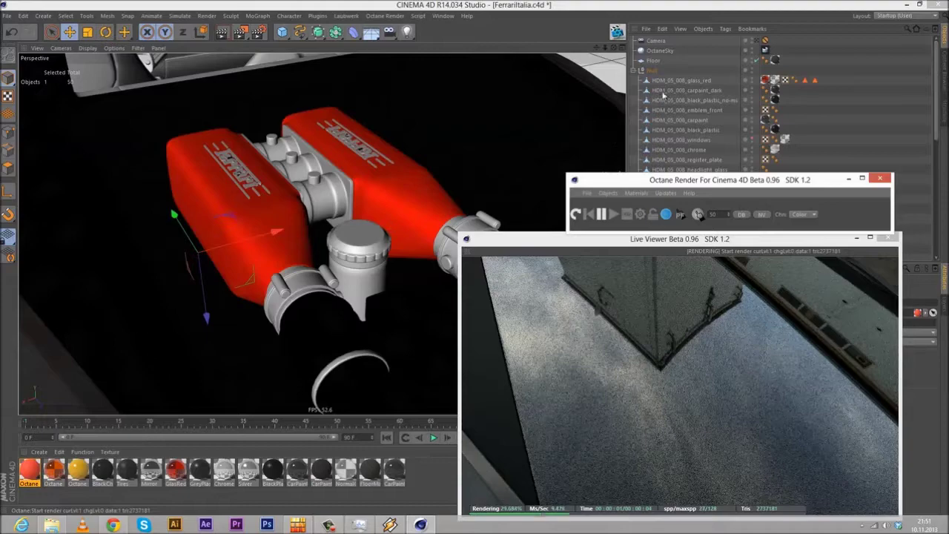
{"action": "left_click", "coordinate": [752, 143]}
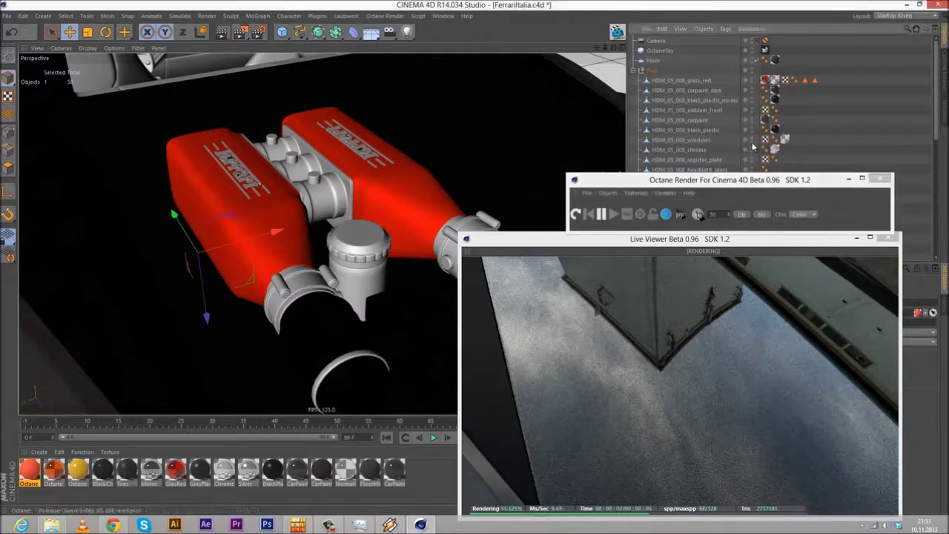
{"action": "left_click", "coordinate": [574, 215]}
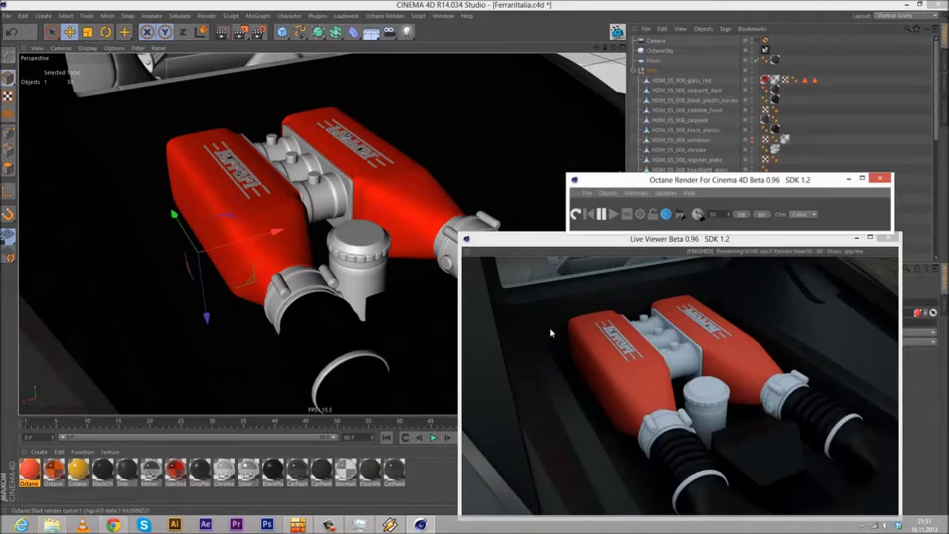
Step: Move the Octane render controls over the viewport and select the Ferrari lettering object, HDM_05_008_silver_no-ms
{"action": "left_click", "coordinate": [627, 353]}
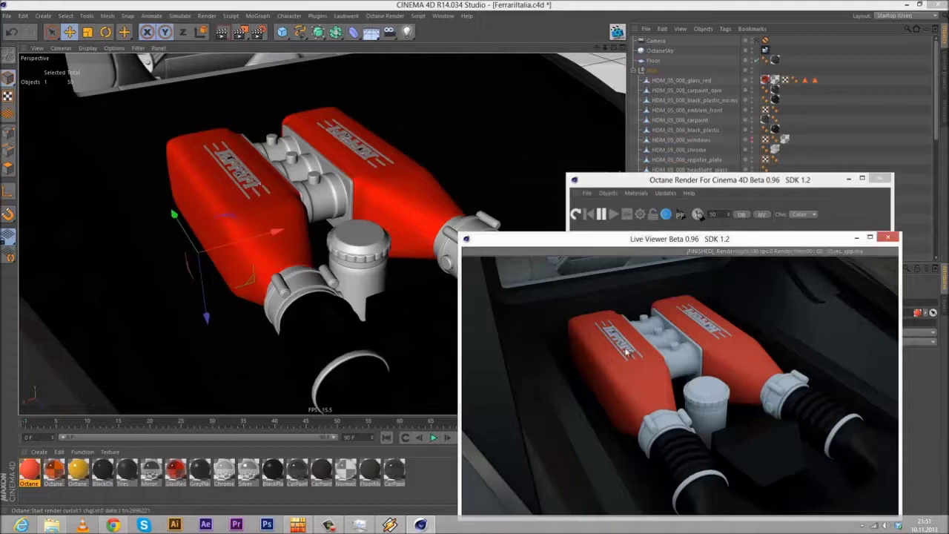
{"action": "left_click", "coordinate": [798, 141]}
{"action": "left_click_drag", "start_coordinate": [749, 180], "coordinate": [495, 154]}
{"action": "left_click", "coordinate": [231, 172]}
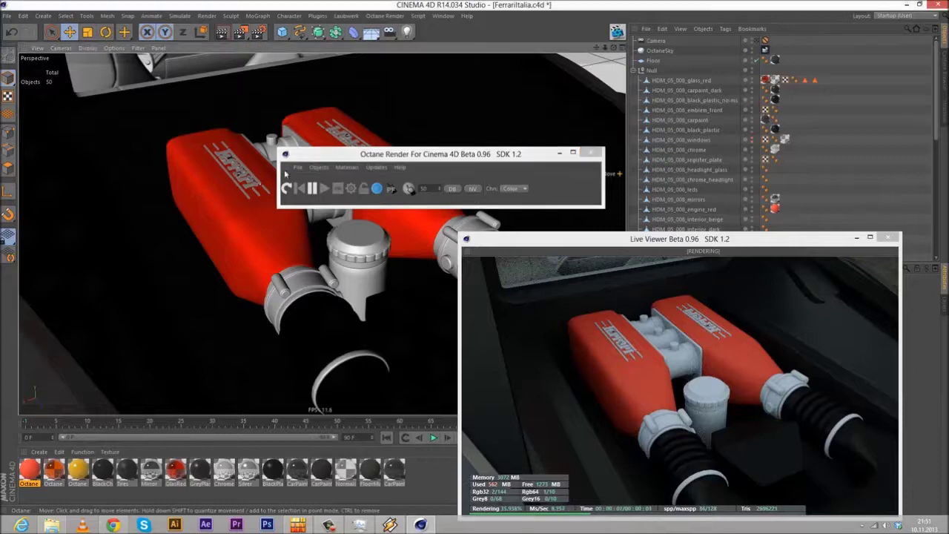
{"action": "left_click_drag", "start_coordinate": [935, 102], "coordinate": [940, 219]}
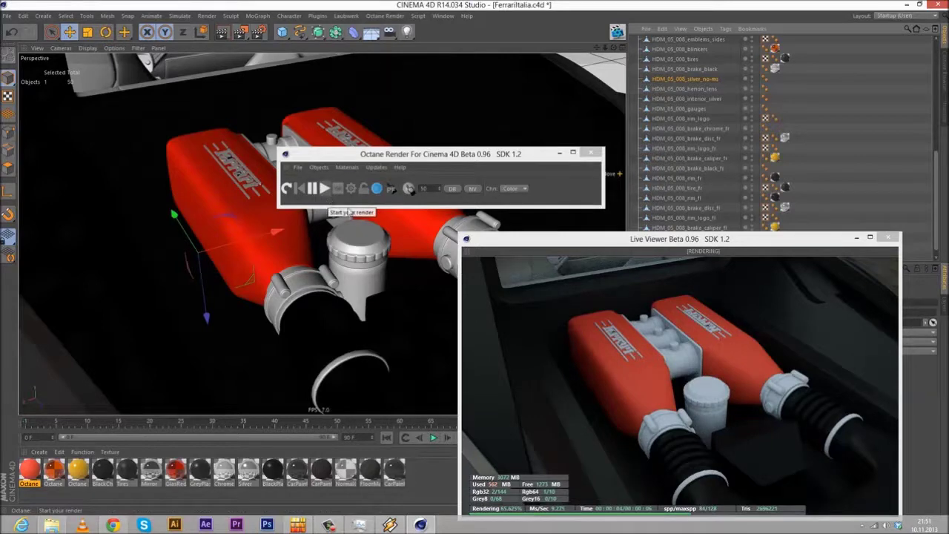
Step: Duplicate the Silver material and name the copy RealSilver
{"action": "left_click_drag", "start_coordinate": [246, 474], "coordinate": [271, 435]}
{"action": "left_click_drag", "start_coordinate": [247, 475], "coordinate": [267, 478], "text": "ctrl"}
{"action": "double_click", "coordinate": [275, 484]}
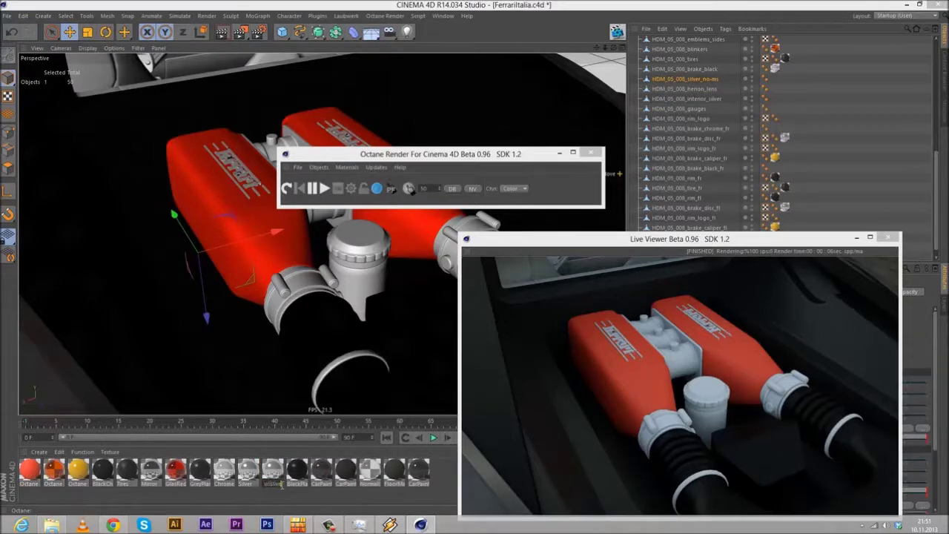
{"action": "key", "text": "Return"}
Step: Open RealSilver for editing as a Glossy material and set its specular color to light grey, RGB 226
{"action": "double_click", "coordinate": [273, 473]}
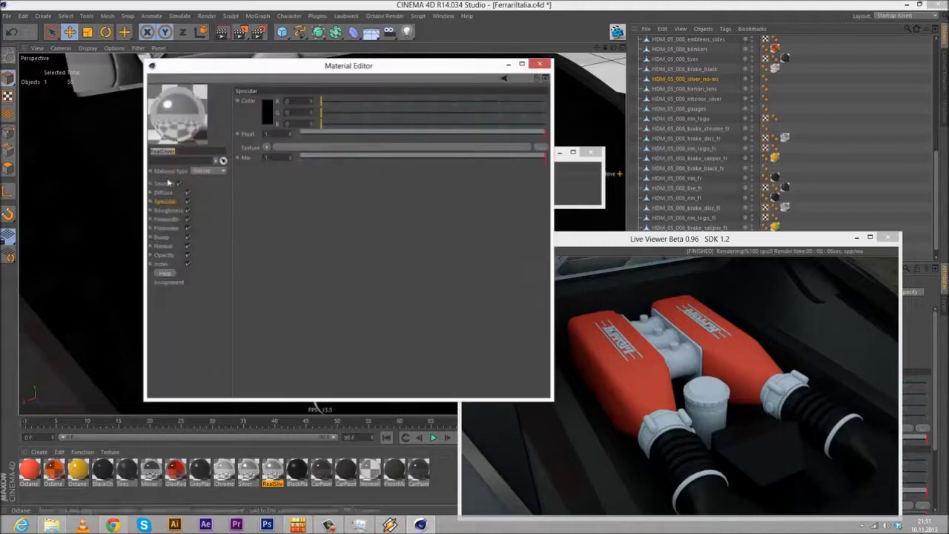
{"action": "left_click", "coordinate": [210, 172]}
{"action": "left_click", "coordinate": [207, 196]}
{"action": "left_click", "coordinate": [158, 265]}
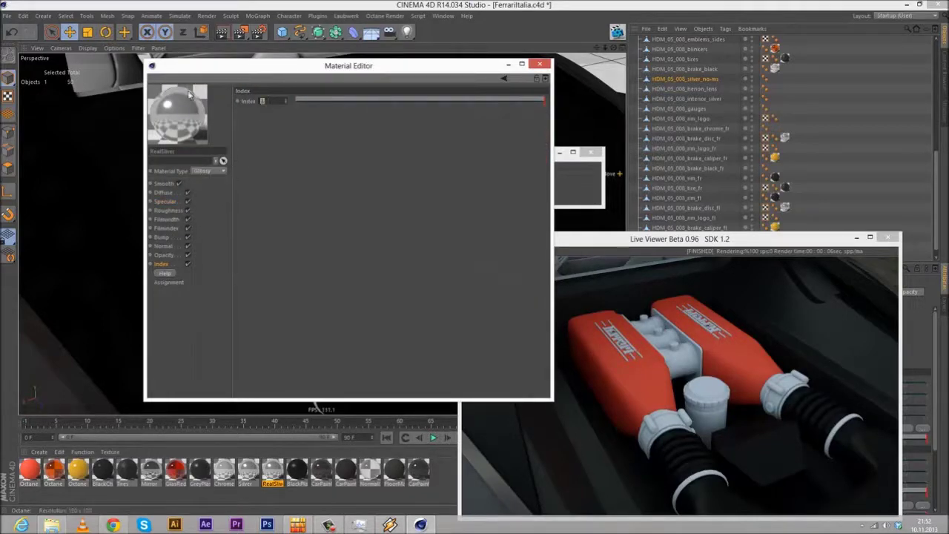
{"action": "left_click", "coordinate": [164, 201]}
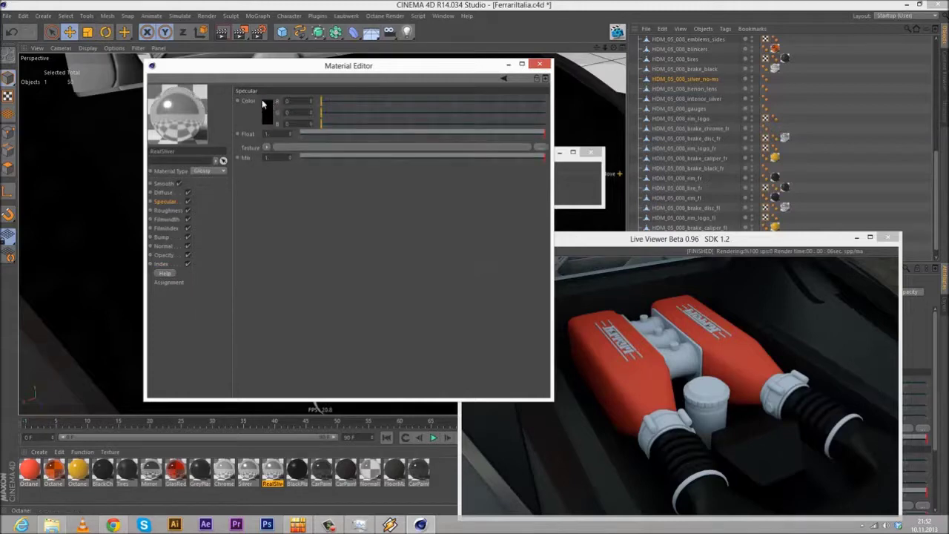
{"action": "left_click", "coordinate": [264, 104]}
{"action": "left_click_drag", "start_coordinate": [199, 113], "coordinate": [179, 122]}
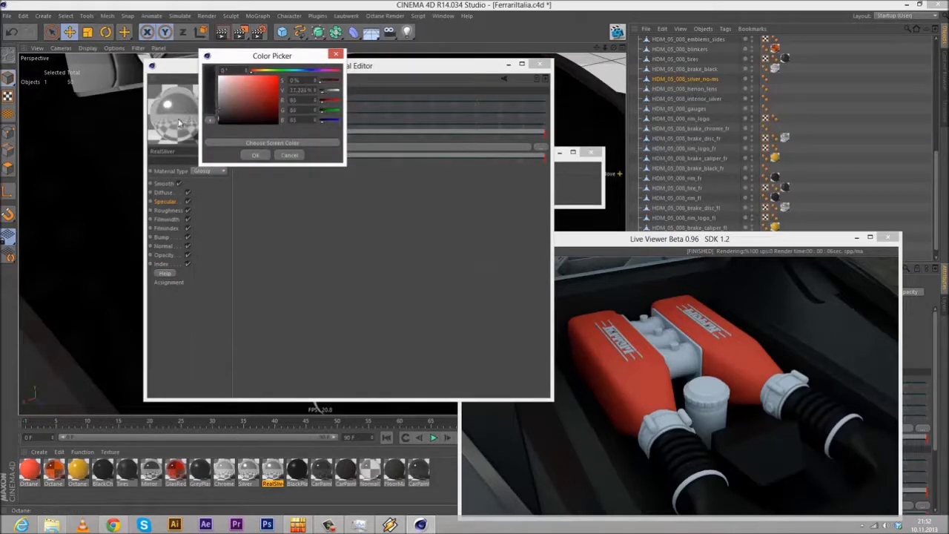
{"action": "left_click", "coordinate": [254, 155]}
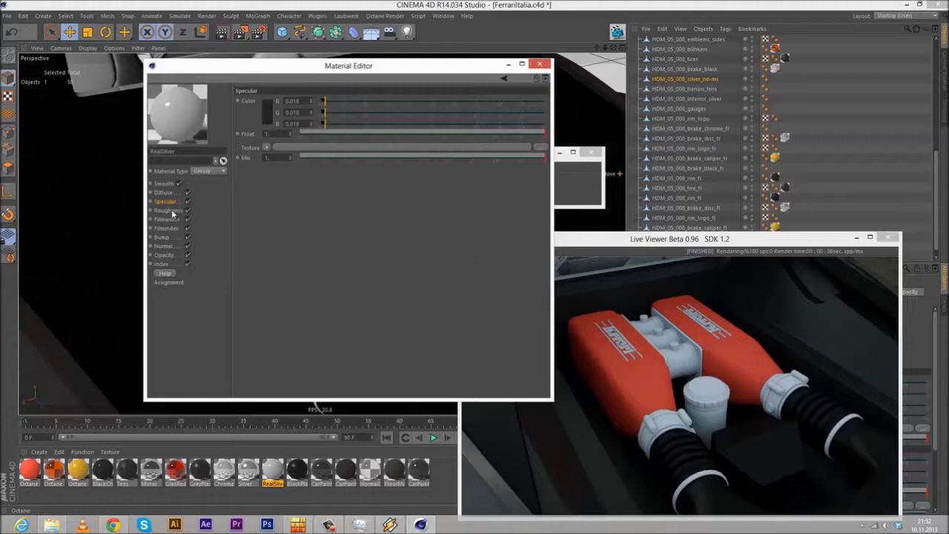
{"action": "left_click", "coordinate": [171, 202]}
{"action": "left_click", "coordinate": [265, 107]}
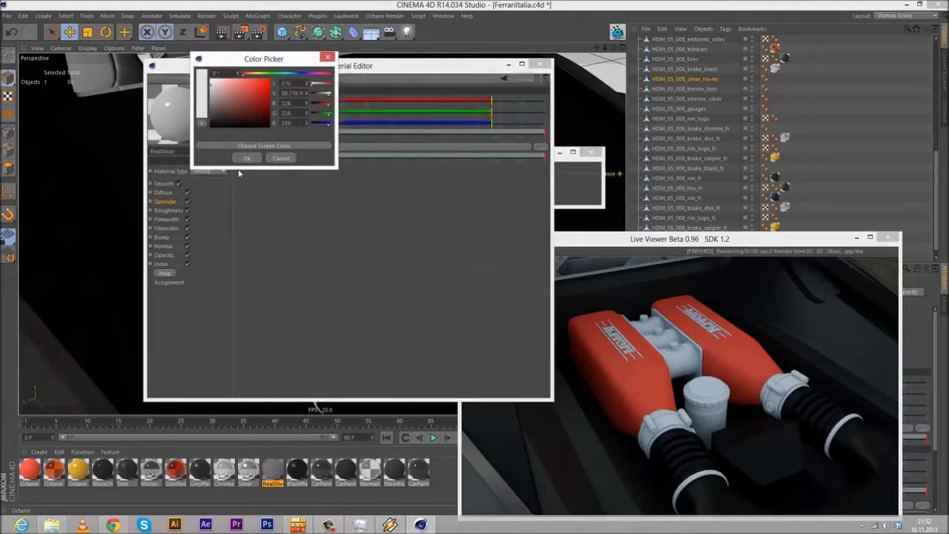
{"action": "left_click", "coordinate": [253, 158]}
Step: Set RealSilver's roughness float to 0.01 and close the material editor
{"action": "left_click", "coordinate": [167, 212]}
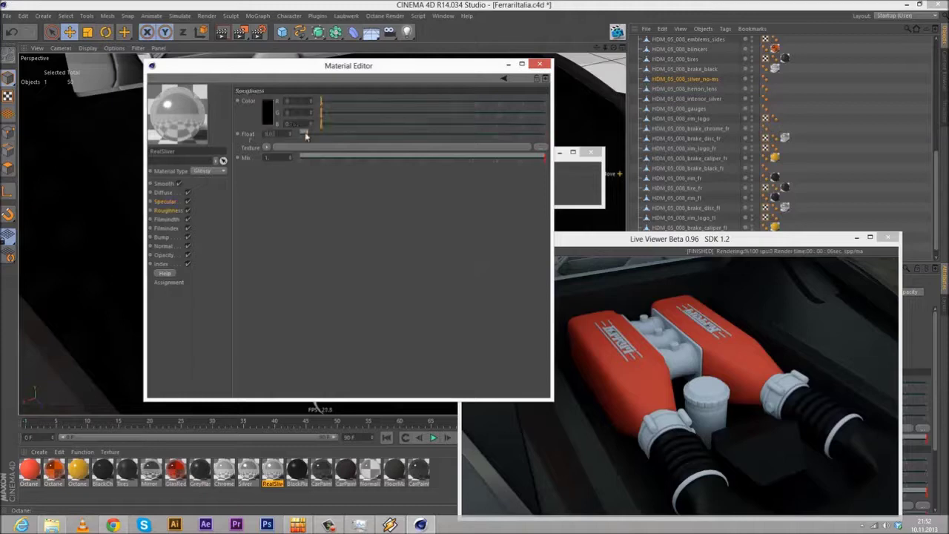
{"action": "key", "text": "BackSpace"}
{"action": "type", "text": "1"}
{"action": "key", "text": "Return"}
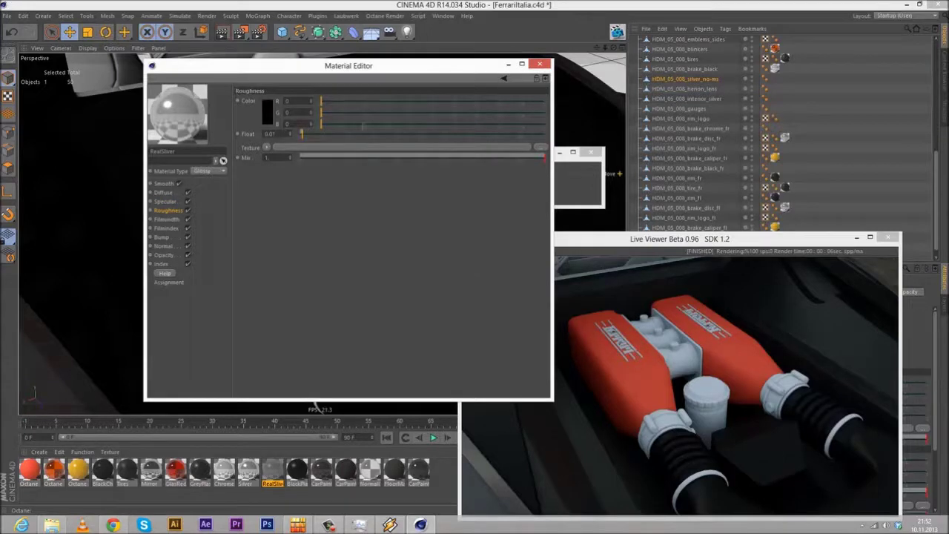
{"action": "left_click", "coordinate": [542, 66]}
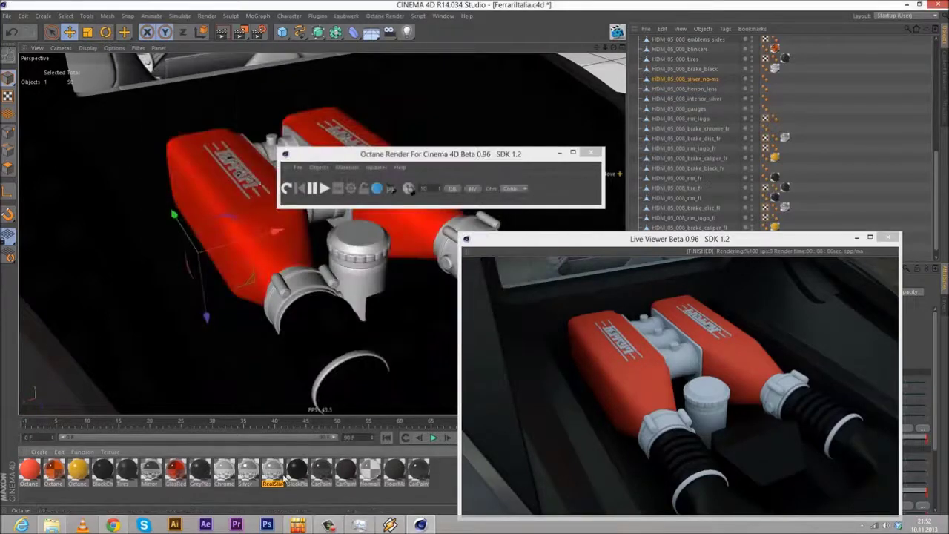
Step: Assign RealSilver to HDM_05_008_silver_no-ms and find HDM_05_008_black_plastic in the object list
{"action": "left_click_drag", "start_coordinate": [634, 142], "coordinate": [702, 81]}
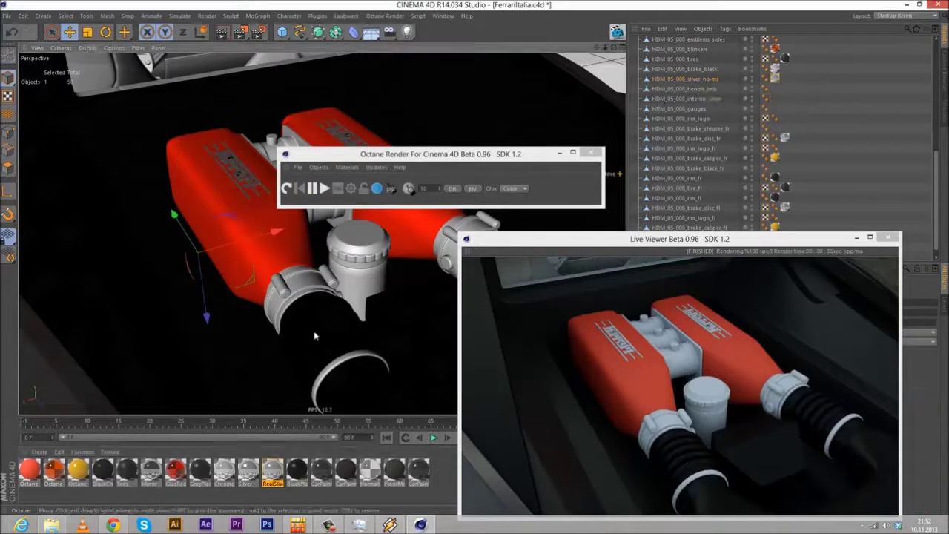
{"action": "scroll", "coordinate": [858, 171], "scroll_direction": "down", "scroll_amount": 1}
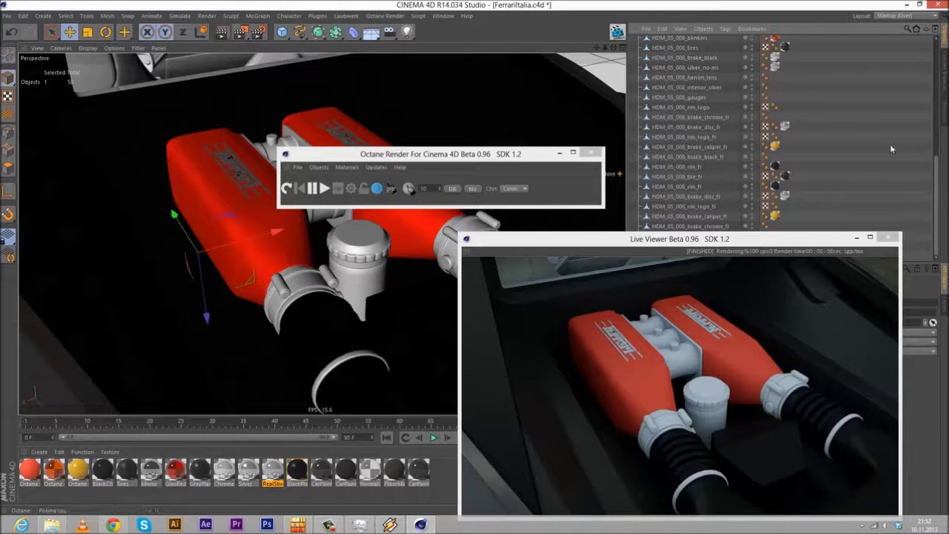
{"action": "scroll", "coordinate": [906, 137], "scroll_direction": "up", "scroll_amount": 8}
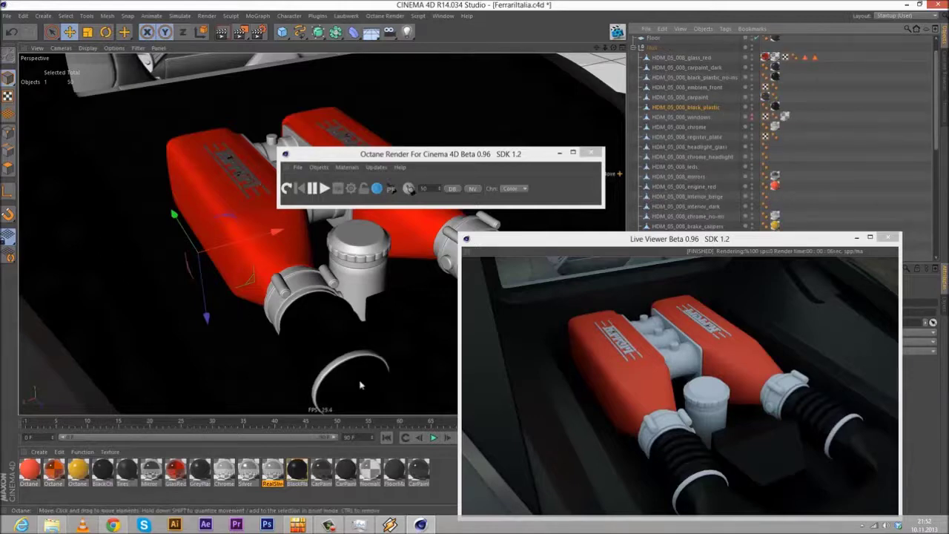
Step: Assign the RealSilver material to HDM_05_008_interior_silver and check the engine reference photo
{"action": "scroll", "coordinate": [697, 111], "scroll_direction": "down", "scroll_amount": 10}
{"action": "left_click", "coordinate": [695, 88]}
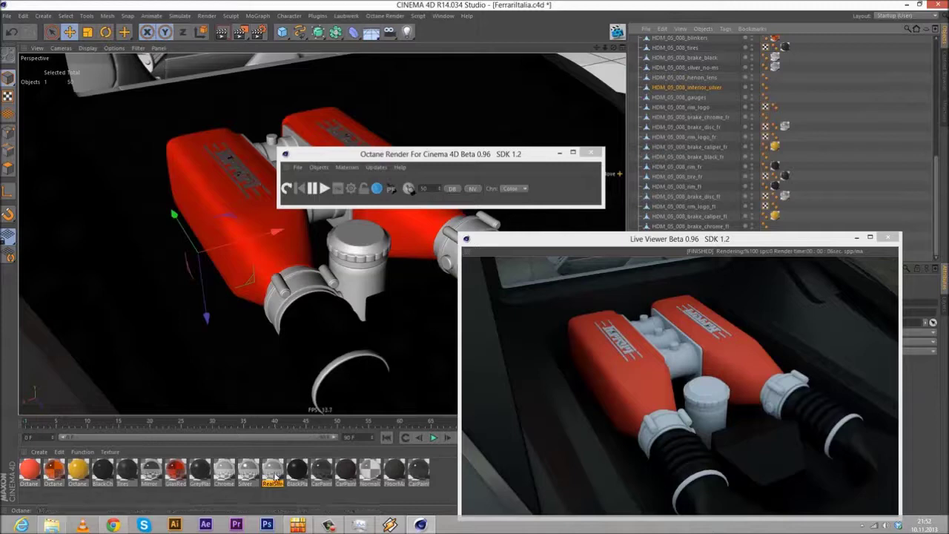
{"action": "left_click_drag", "start_coordinate": [275, 474], "coordinate": [765, 87]}
{"action": "left_click_drag", "start_coordinate": [948, 41], "coordinate": [501, 45]}
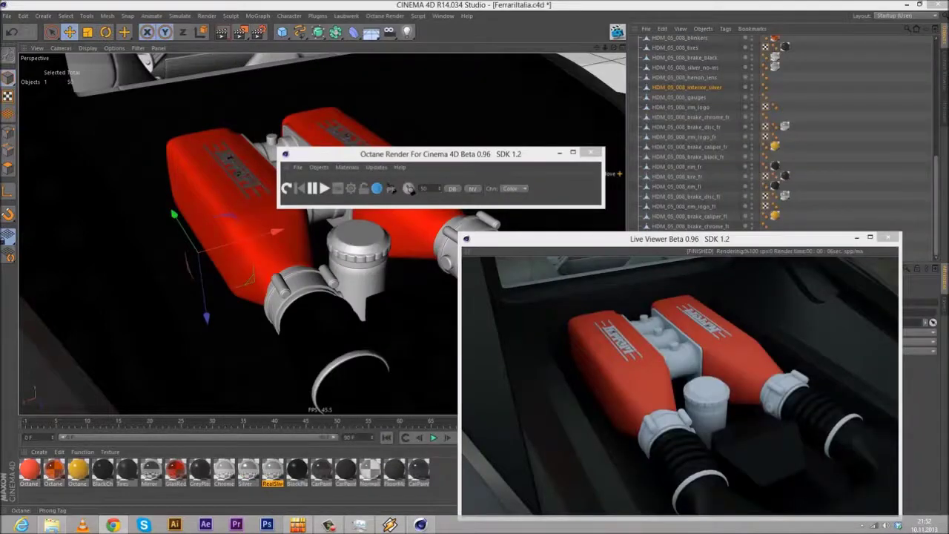
Step: Set RealSilver's roughness float to 0.25 and close the material editor
{"action": "double_click", "coordinate": [272, 475]}
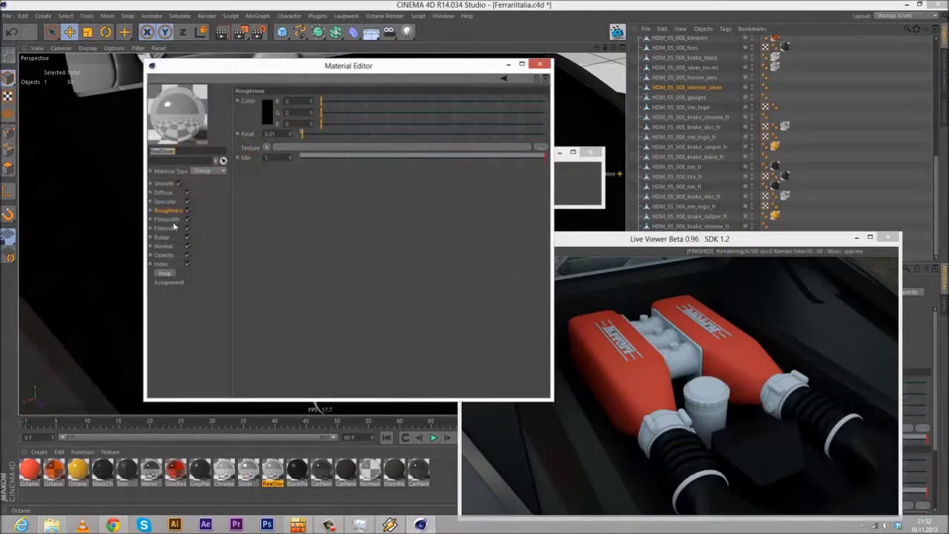
{"action": "left_click", "coordinate": [171, 213]}
{"action": "left_click", "coordinate": [351, 135]}
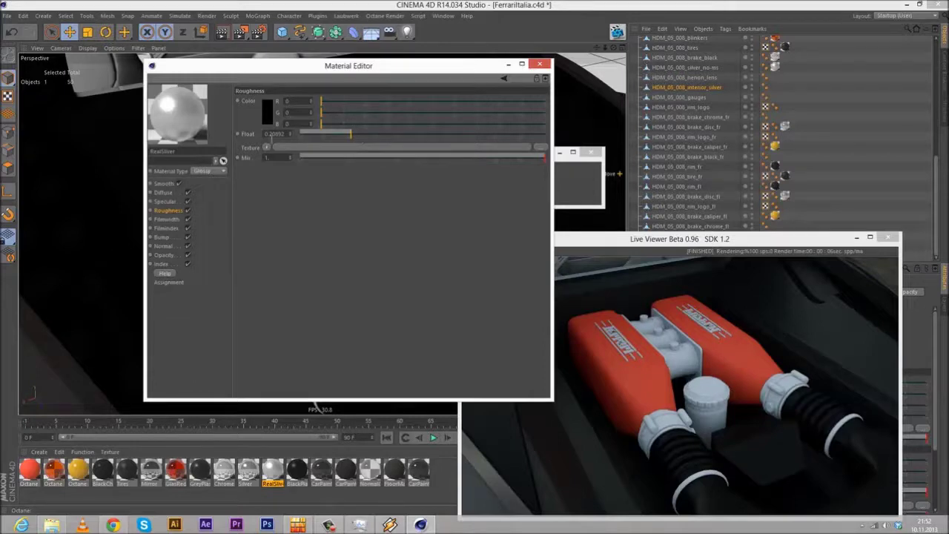
{"action": "double_click", "coordinate": [272, 134]}
{"action": "type", "text": "0.25"}
{"action": "key", "text": "Return"}
{"action": "left_click", "coordinate": [540, 65]}
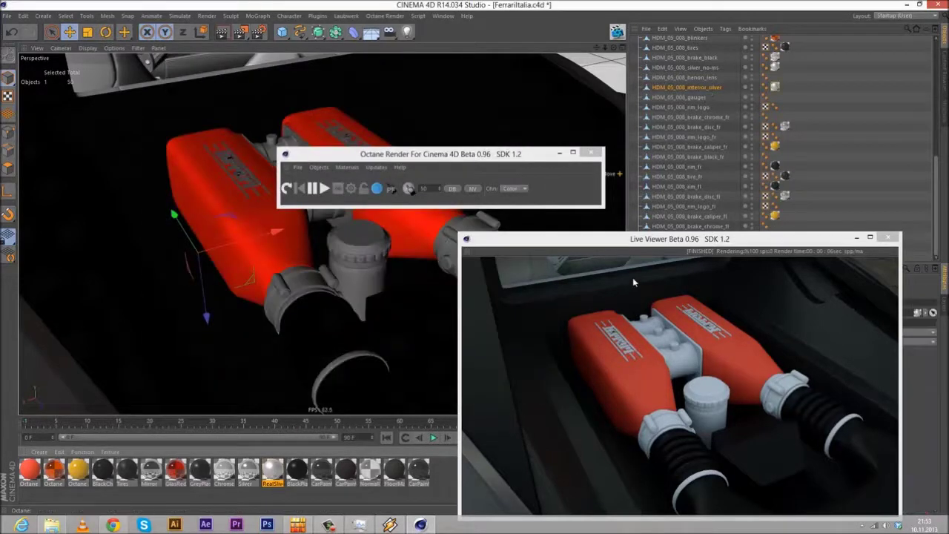
Step: Restart the Octane render and compare the engine's silver parts with the Ferrari 458 engine reference photo
{"action": "left_click", "coordinate": [285, 189]}
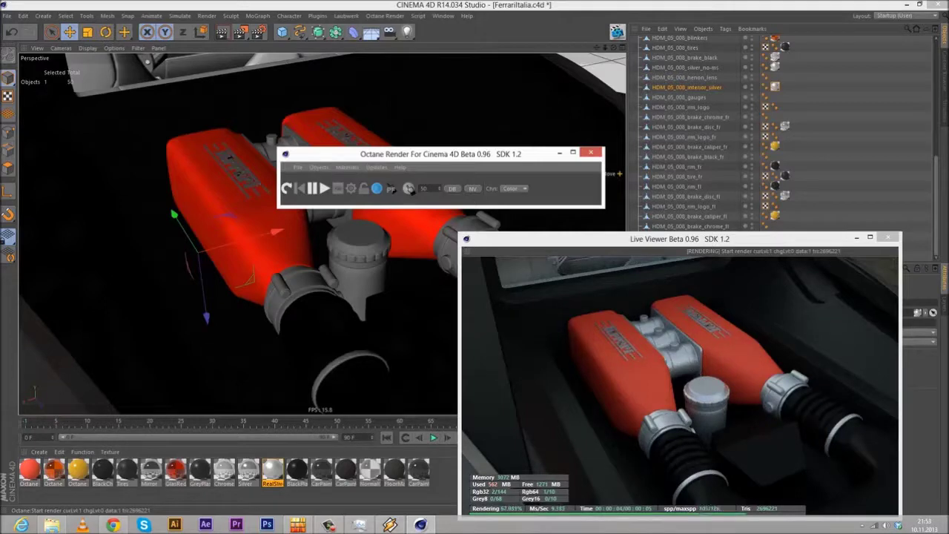
{"action": "left_click_drag", "start_coordinate": [948, 37], "coordinate": [789, 35]}
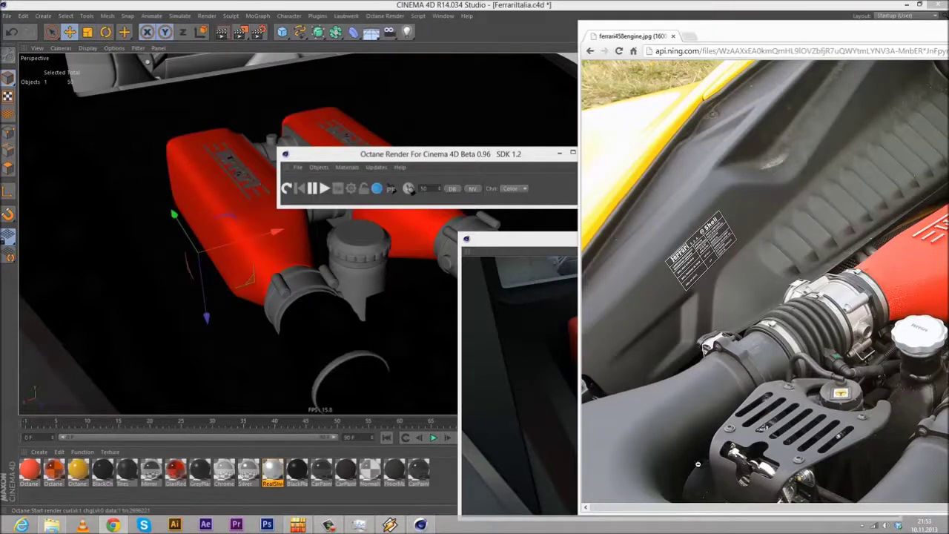
{"action": "left_click_drag", "start_coordinate": [728, 37], "coordinate": [879, 37]}
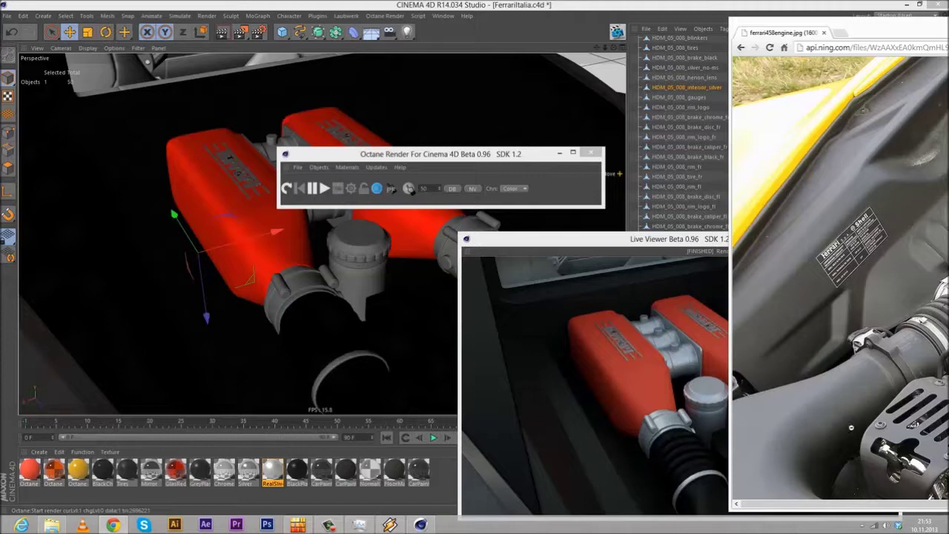
{"action": "left_click_drag", "start_coordinate": [879, 33], "coordinate": [948, 31]}
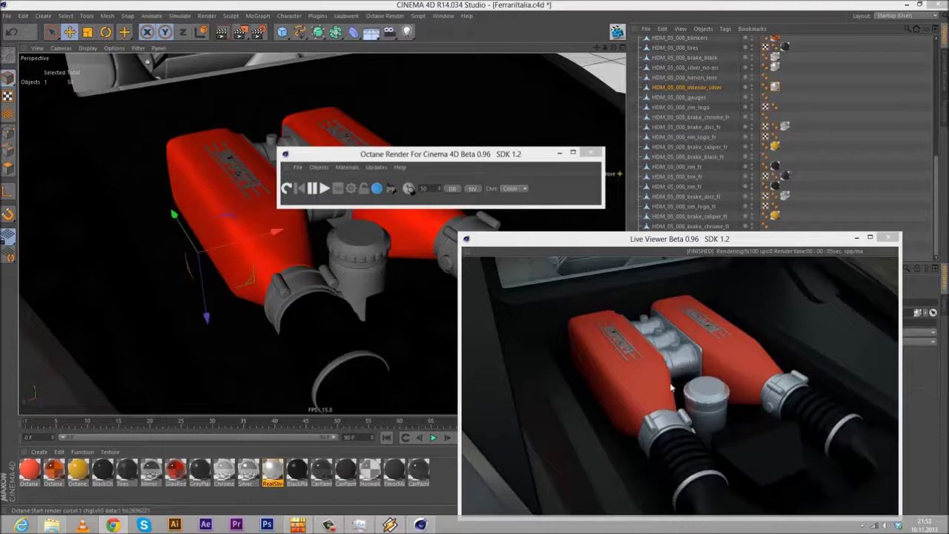
Step: Reopen RealSilver for editing and set its roughness float to 0.3
{"action": "double_click", "coordinate": [272, 473]}
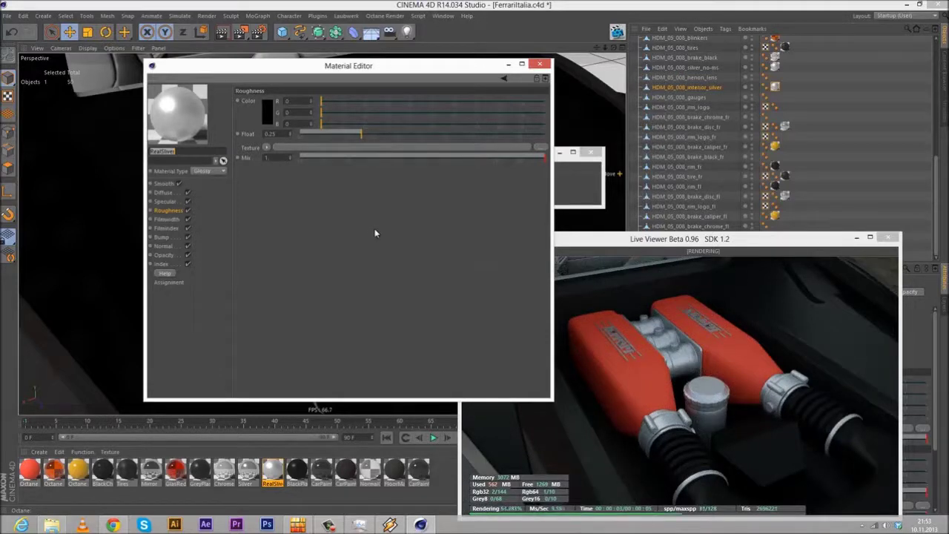
{"action": "double_click", "coordinate": [269, 133]}
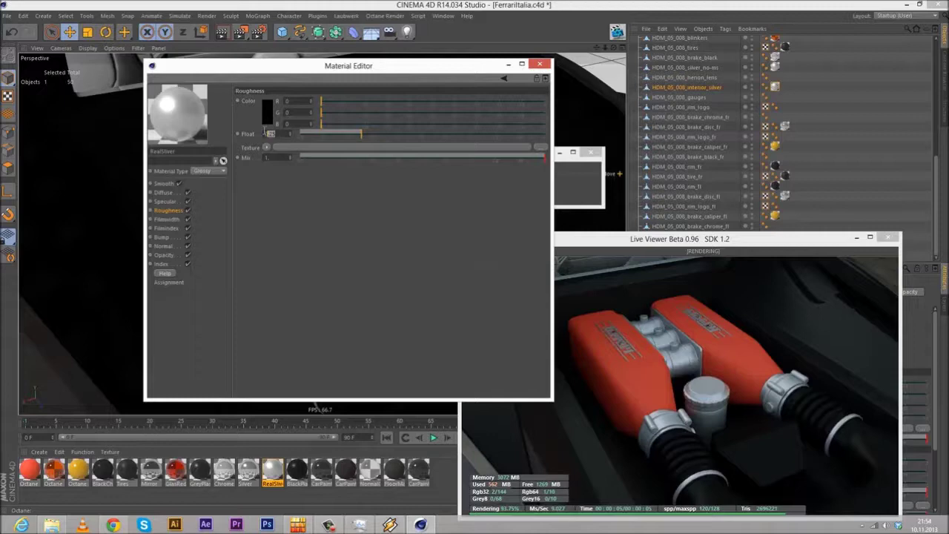
{"action": "type", "text": "0.3"}
{"action": "key", "text": "Return"}
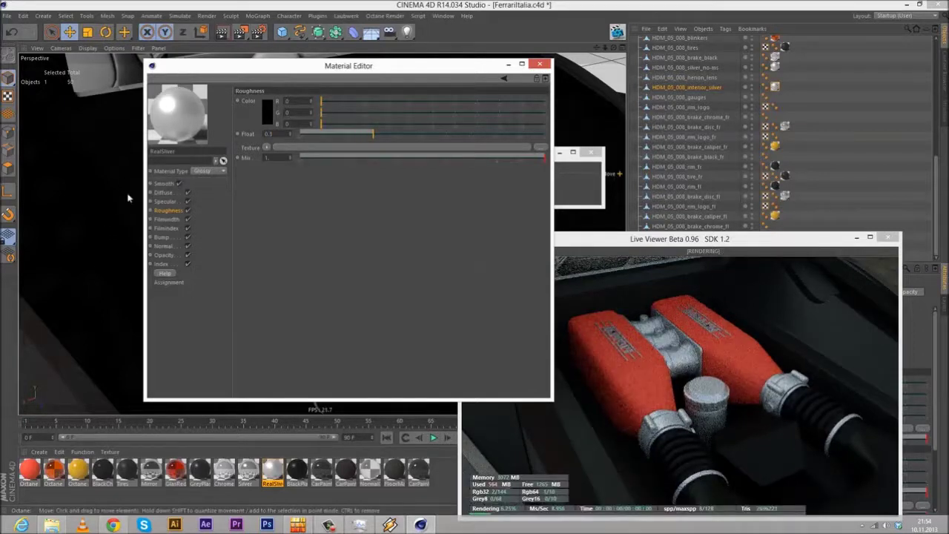
Step: Brighten RealSilver's specular color to a light grey, RGB 236
{"action": "left_click", "coordinate": [165, 201]}
{"action": "left_click", "coordinate": [270, 118]}
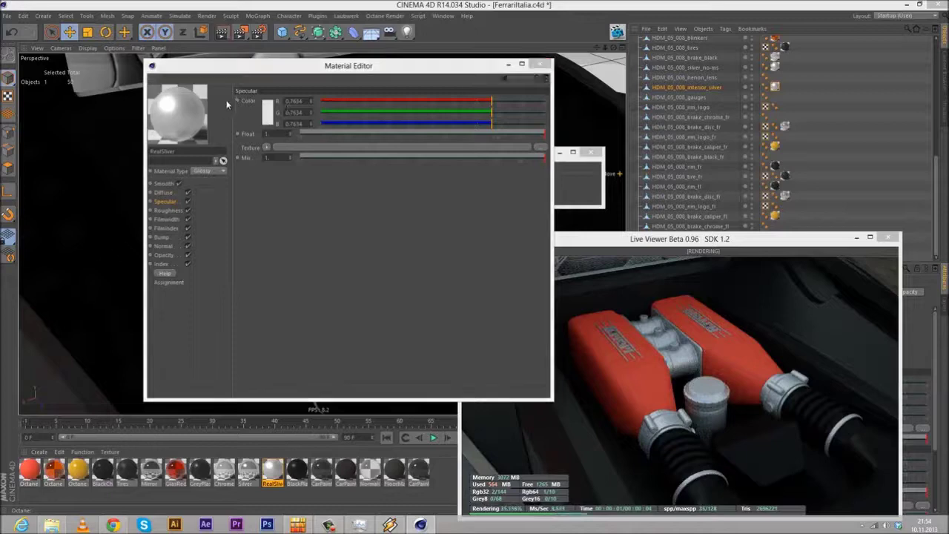
{"action": "left_click_drag", "start_coordinate": [216, 92], "coordinate": [212, 88]}
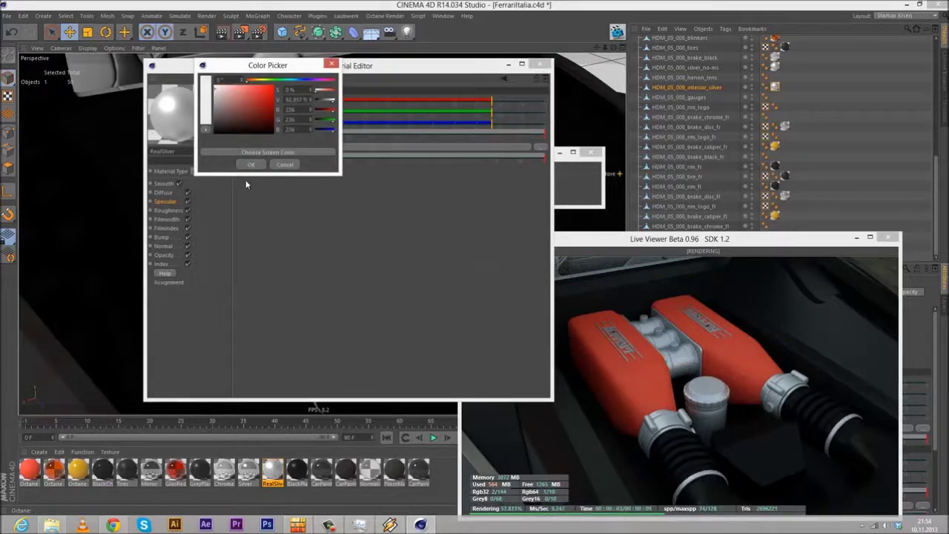
{"action": "left_click", "coordinate": [249, 165]}
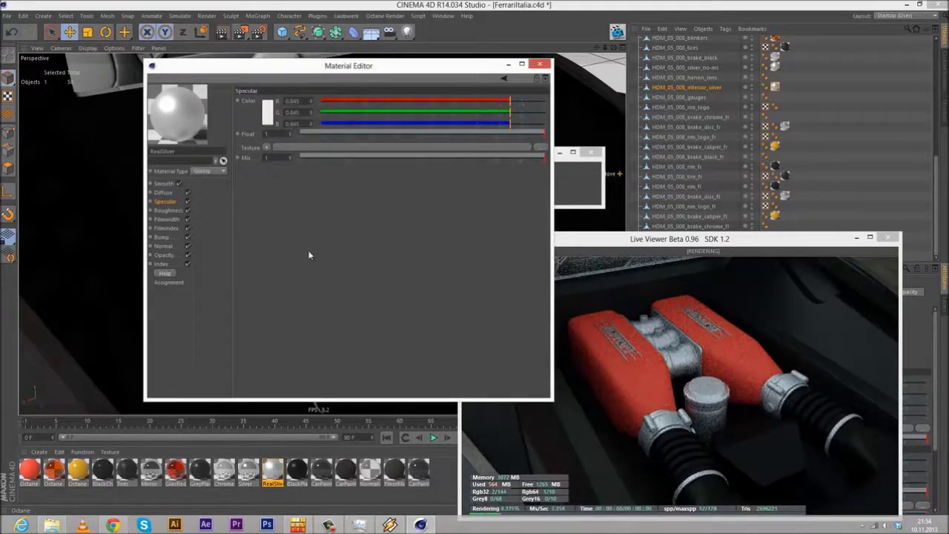
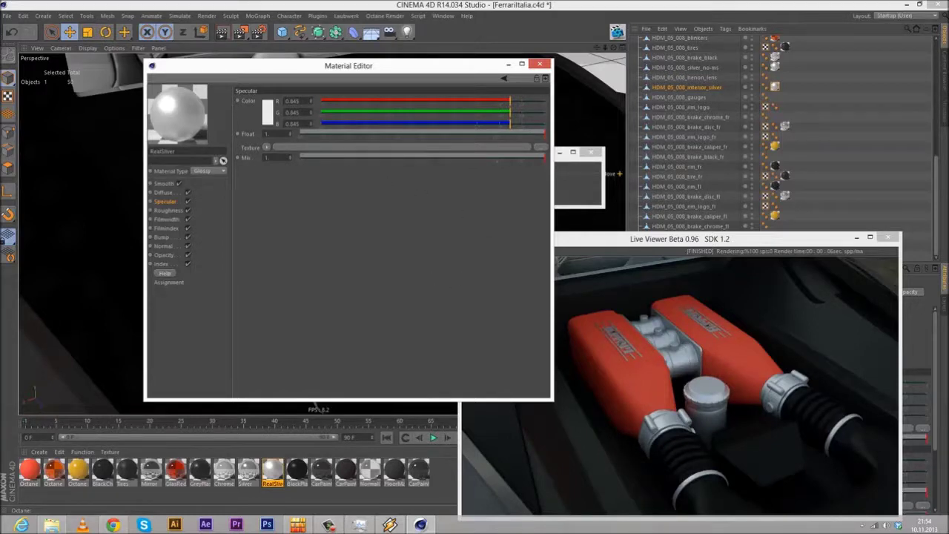
Step: Examine the plastic hoses in the engine reference photo against the render, put the photo away and close the material editor
{"action": "left_click_drag", "start_coordinate": [948, 74], "coordinate": [485, 113]}
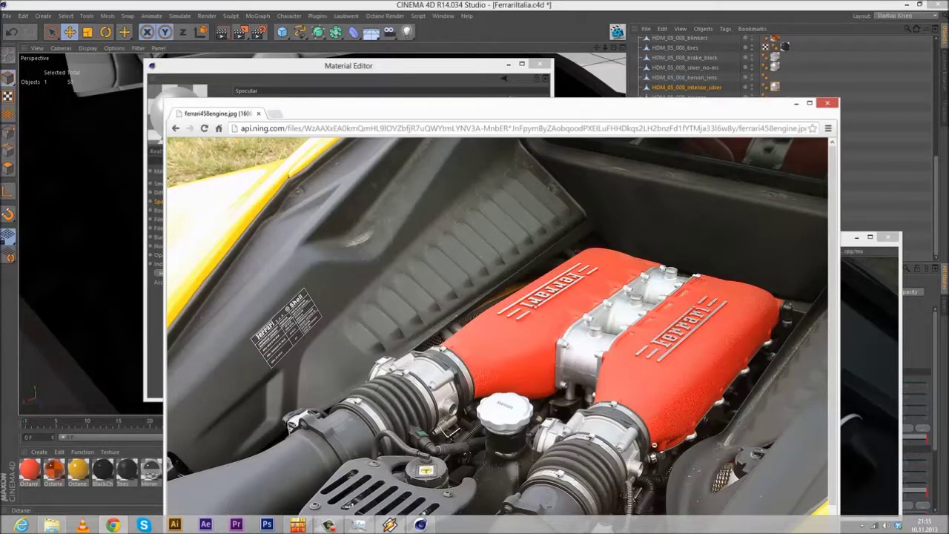
{"action": "left_click", "coordinate": [797, 104]}
{"action": "left_click", "coordinate": [705, 491]}
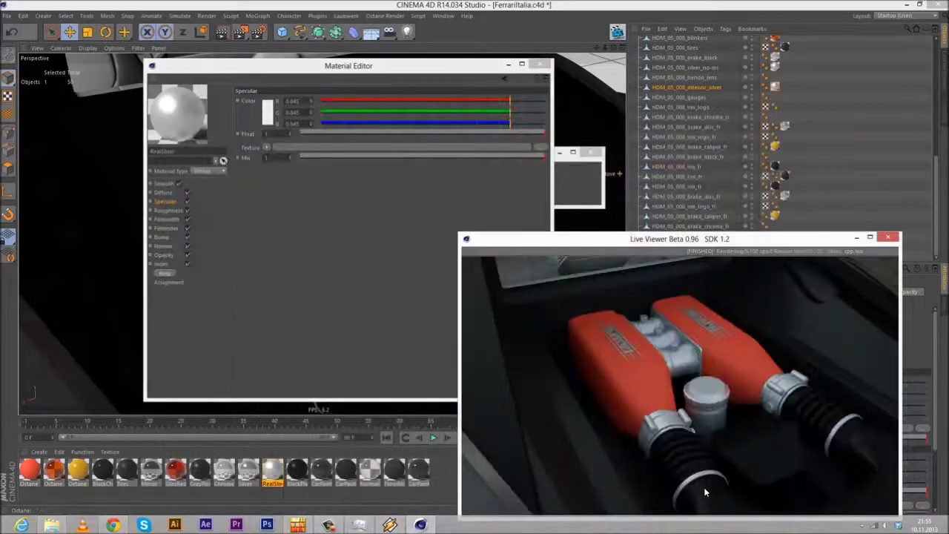
{"action": "left_click_drag", "start_coordinate": [564, 250], "coordinate": [654, 267]}
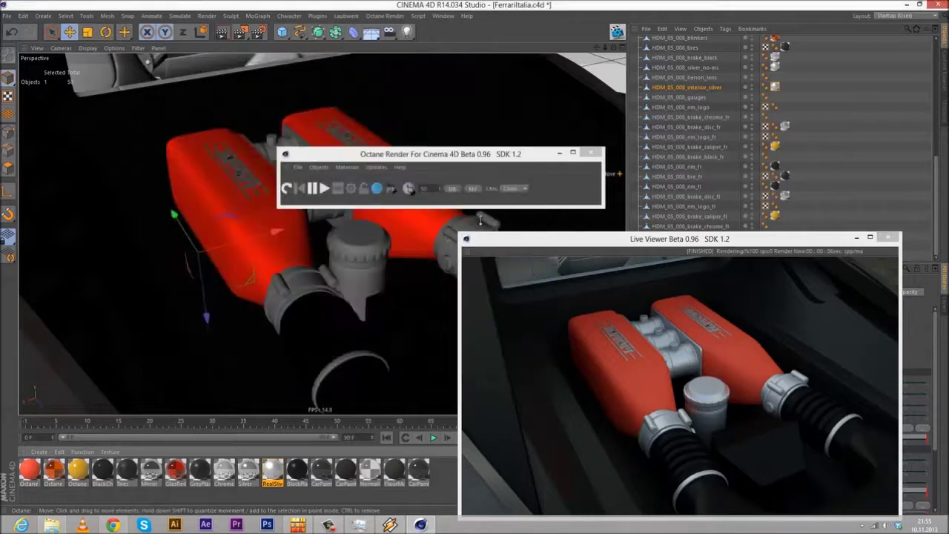
Step: Duplicate the black plastic material used by HDM_05_008_black_plastic and name the copy GreyPlastic
{"action": "left_click", "coordinate": [325, 343]}
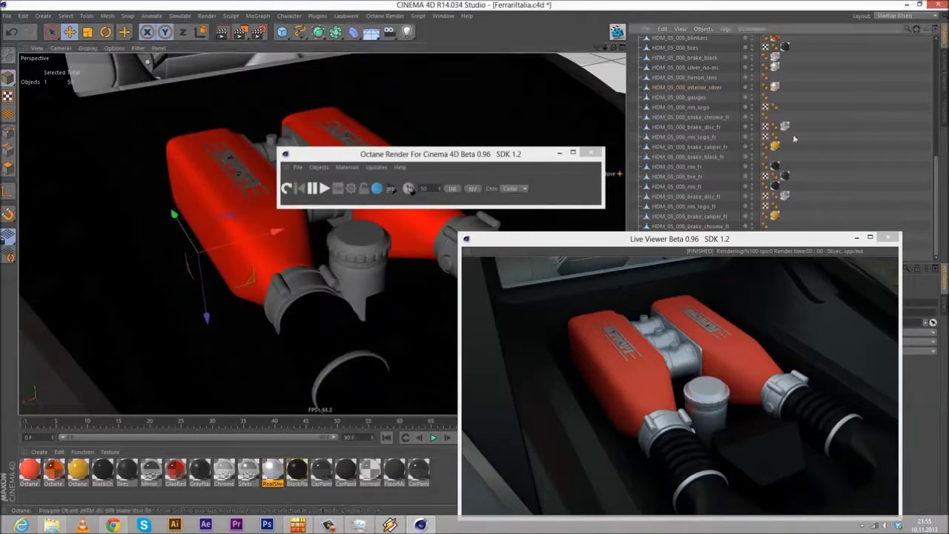
{"action": "left_click_drag", "start_coordinate": [937, 176], "coordinate": [939, 70]}
{"action": "left_click", "coordinate": [775, 108]}
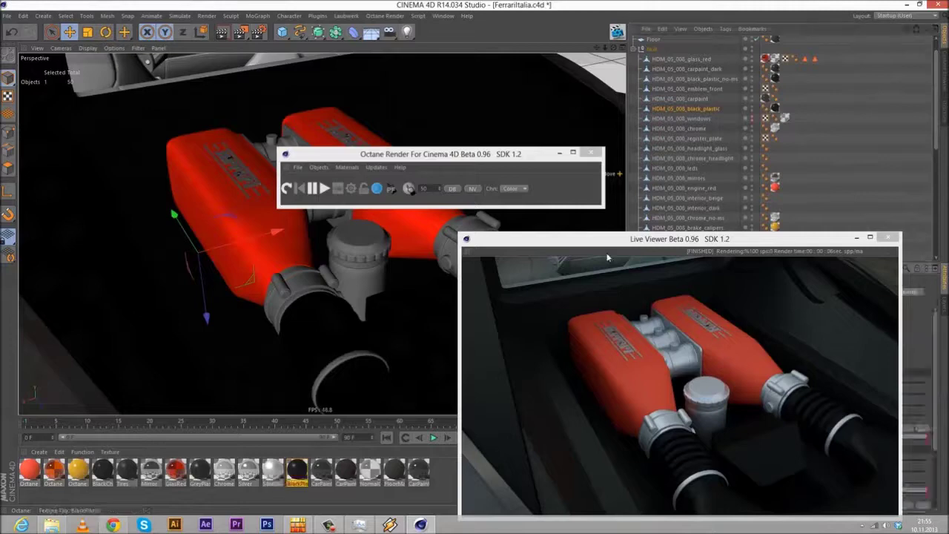
{"action": "left_click_drag", "start_coordinate": [297, 473], "coordinate": [320, 486], "text": "ctrl"}
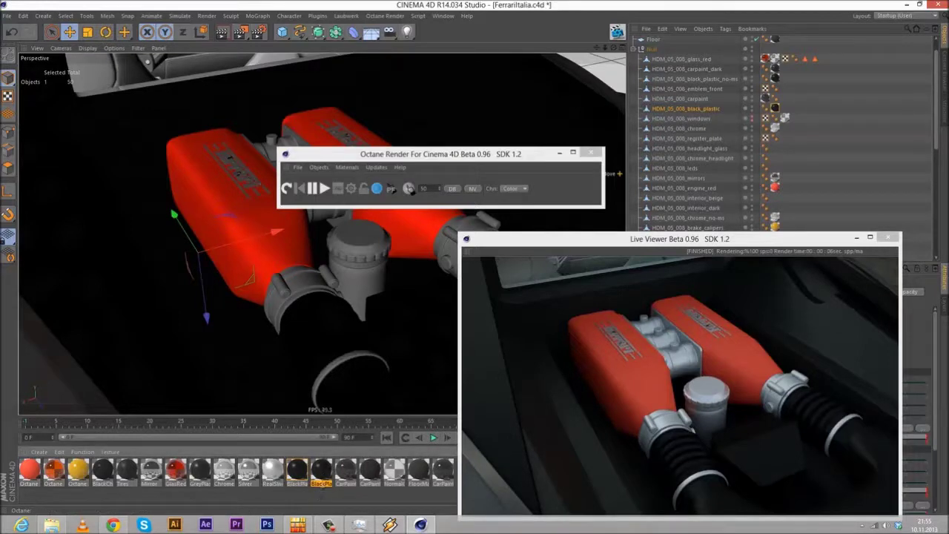
{"action": "double_click", "coordinate": [322, 485]}
{"action": "key", "text": "BackSpace"}
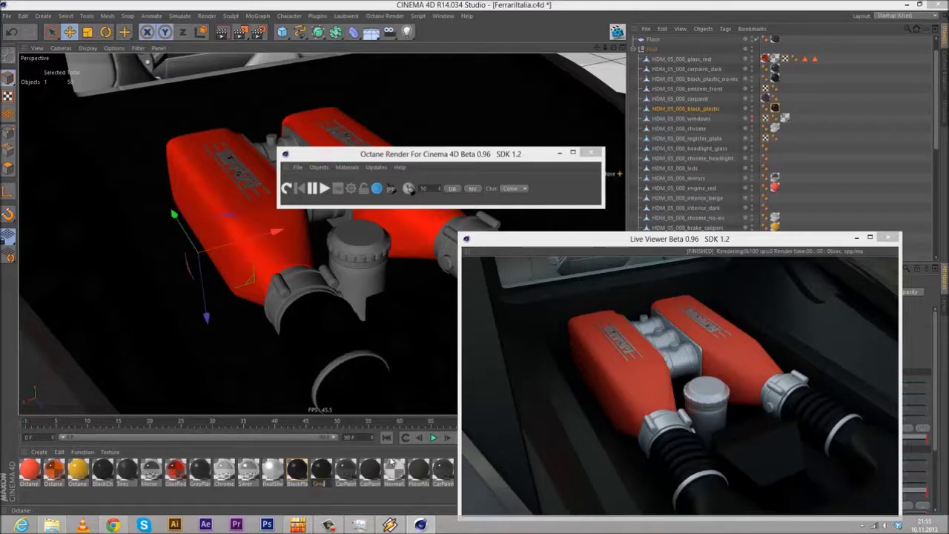
{"action": "key", "text": "Return"}
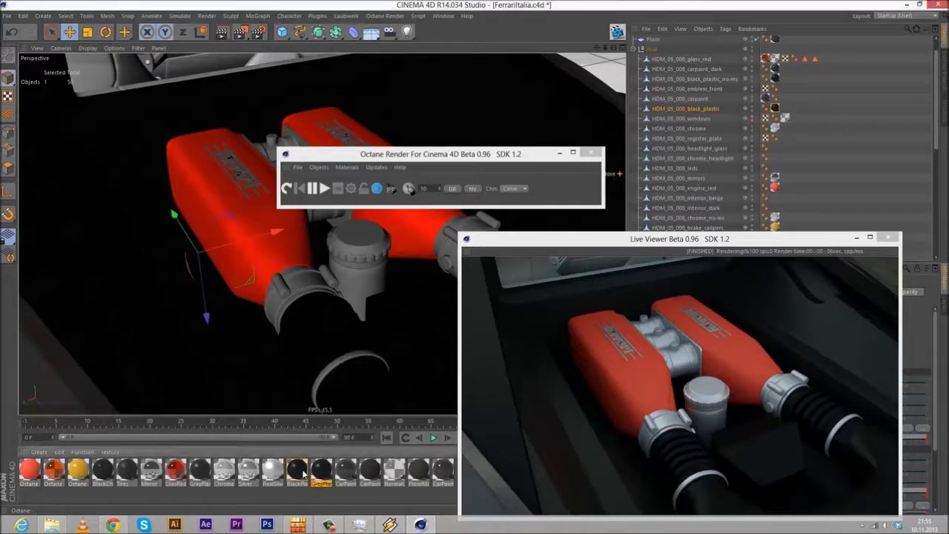
Step: Open GreyPlastic for editing and set its diffuse color to a dark grey, about 0.09 per channel
{"action": "double_click", "coordinate": [320, 472]}
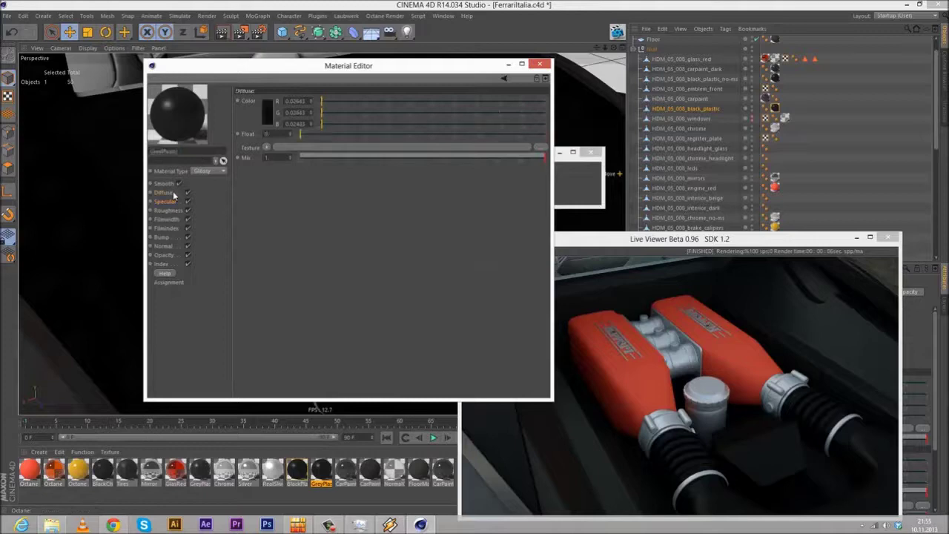
{"action": "left_click", "coordinate": [267, 114]}
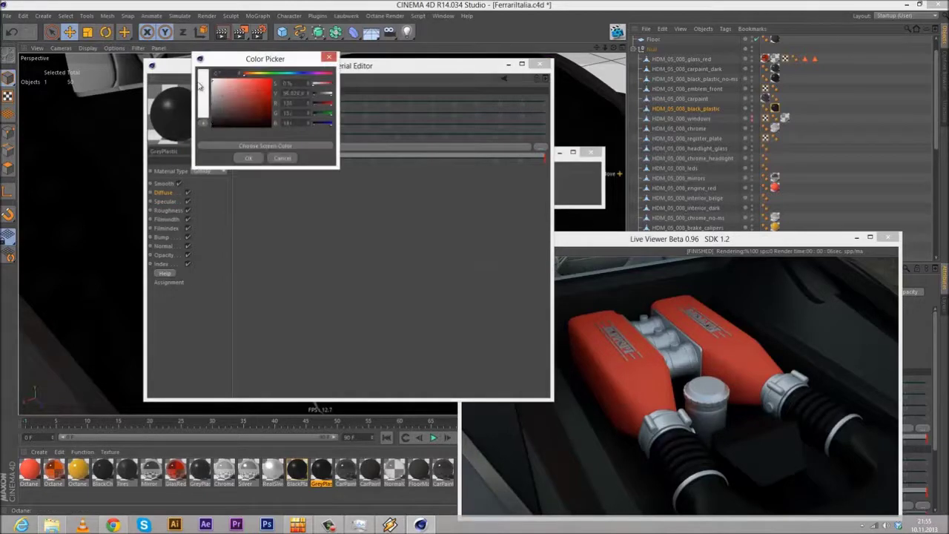
{"action": "left_click_drag", "start_coordinate": [179, 123], "coordinate": [165, 111]}
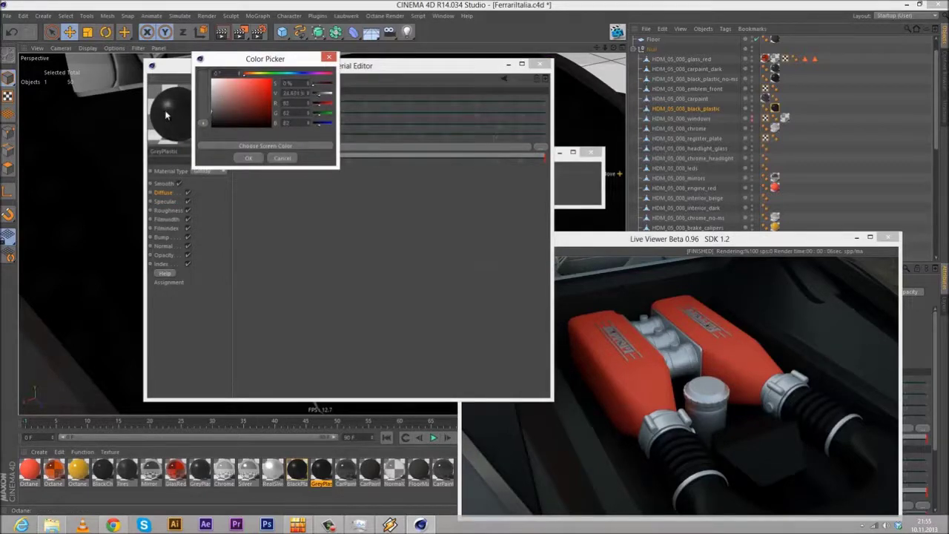
{"action": "left_click", "coordinate": [248, 158]}
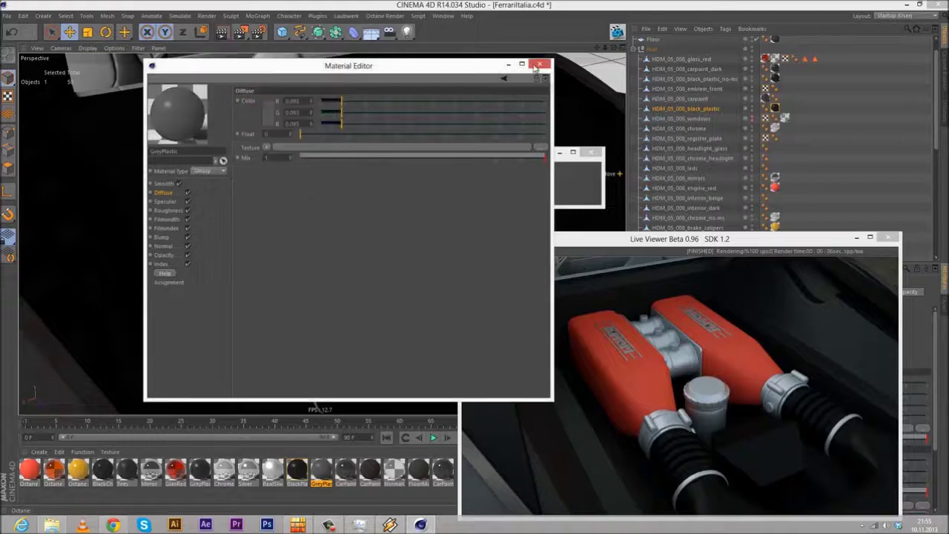
Step: Close the material editor, assign GreyPlastic to HDM_05_008_black_plastic and restart the Octane render
{"action": "left_click", "coordinate": [539, 66]}
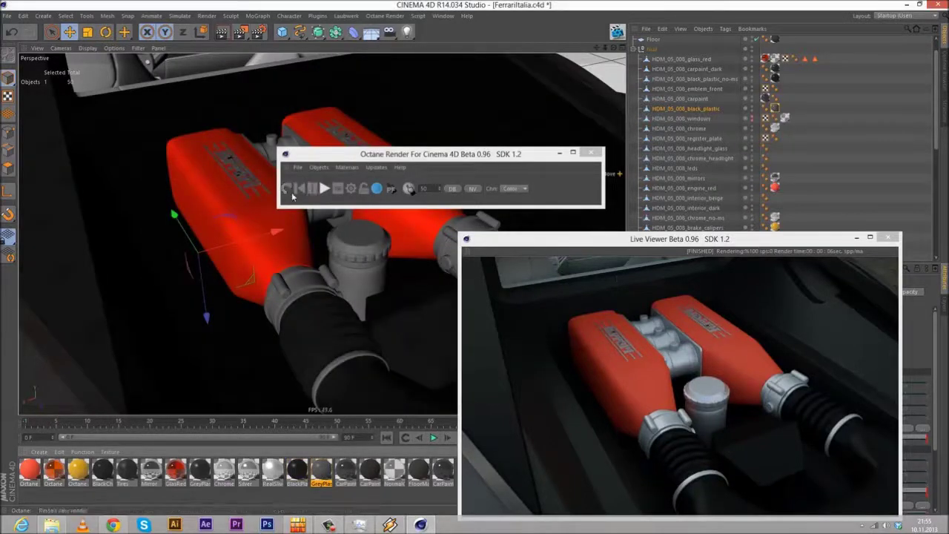
{"action": "left_click", "coordinate": [286, 188]}
{"action": "left_click_drag", "start_coordinate": [392, 158], "coordinate": [623, 171]}
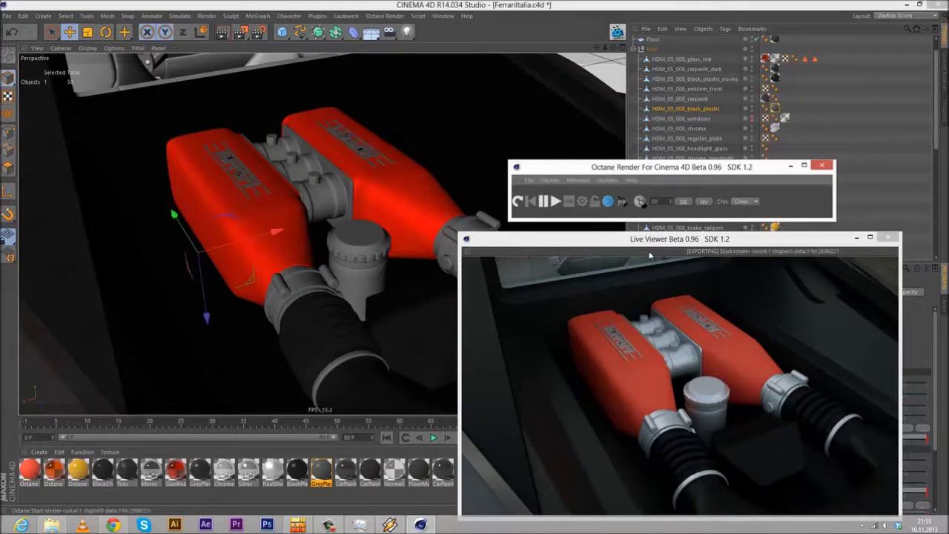
{"action": "left_click", "coordinate": [518, 200]}
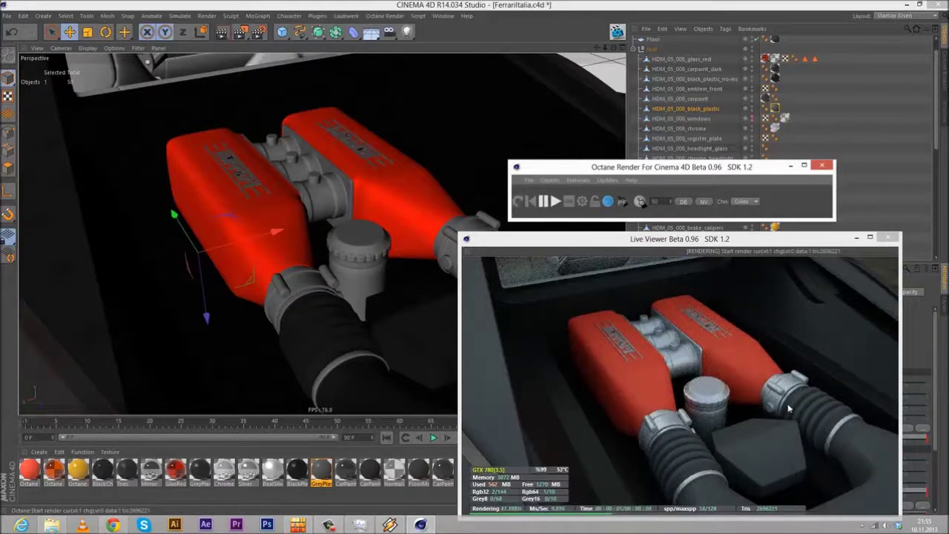
Step: Darken GreyPlastic's diffuse color to about 0.071 per channel, reduce its roughness slightly and close the material editor
{"action": "double_click", "coordinate": [323, 475]}
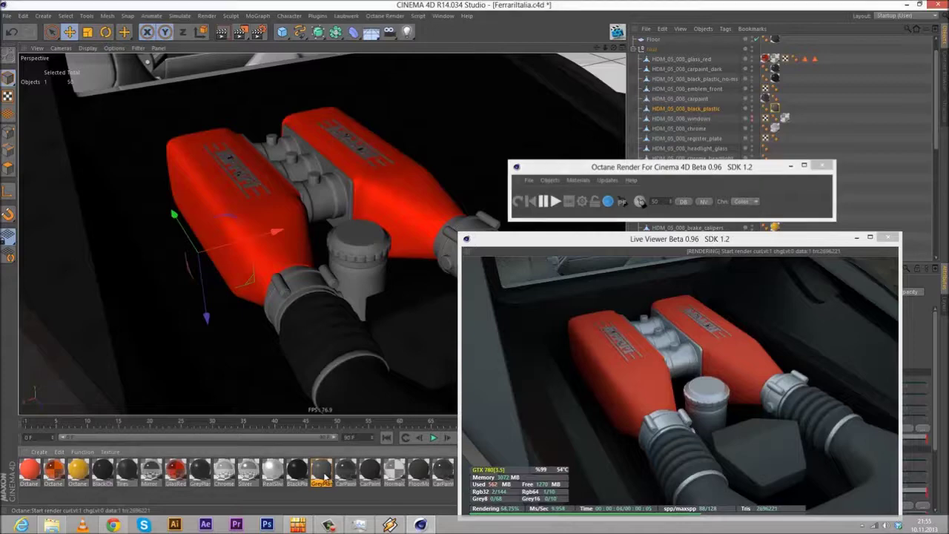
{"action": "left_click", "coordinate": [266, 118]}
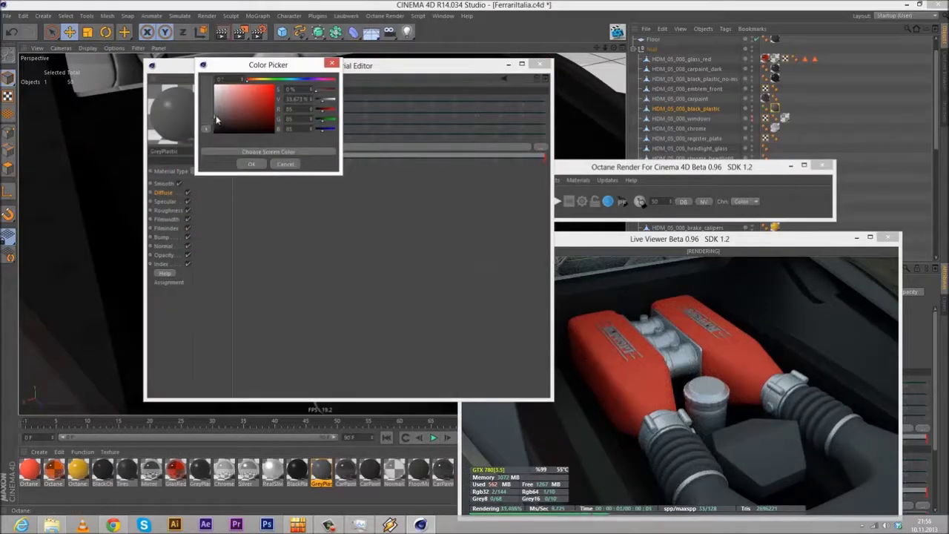
{"action": "left_click", "coordinate": [251, 164]}
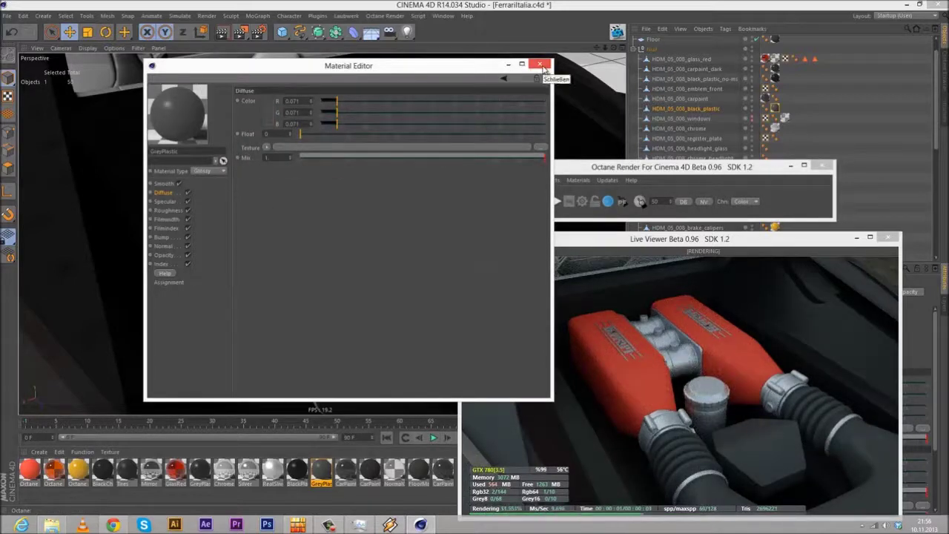
{"action": "left_click", "coordinate": [166, 211]}
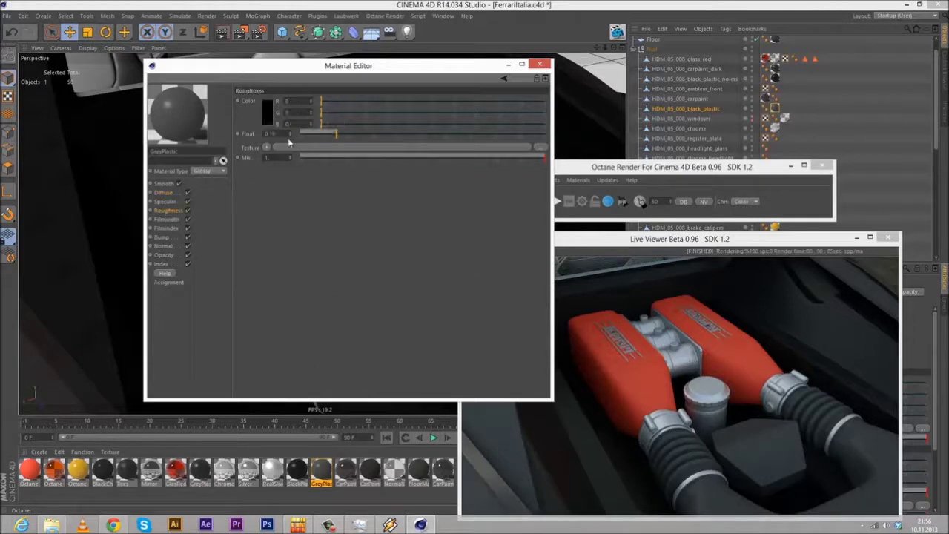
{"action": "left_click_drag", "start_coordinate": [333, 135], "coordinate": [331, 134]}
{"action": "left_click", "coordinate": [540, 65]}
Step: Set the diffuse color of the red engine-cover material to about R 0.977, G 0.021, B 0.009 and close its editor
{"action": "left_click", "coordinate": [30, 470]}
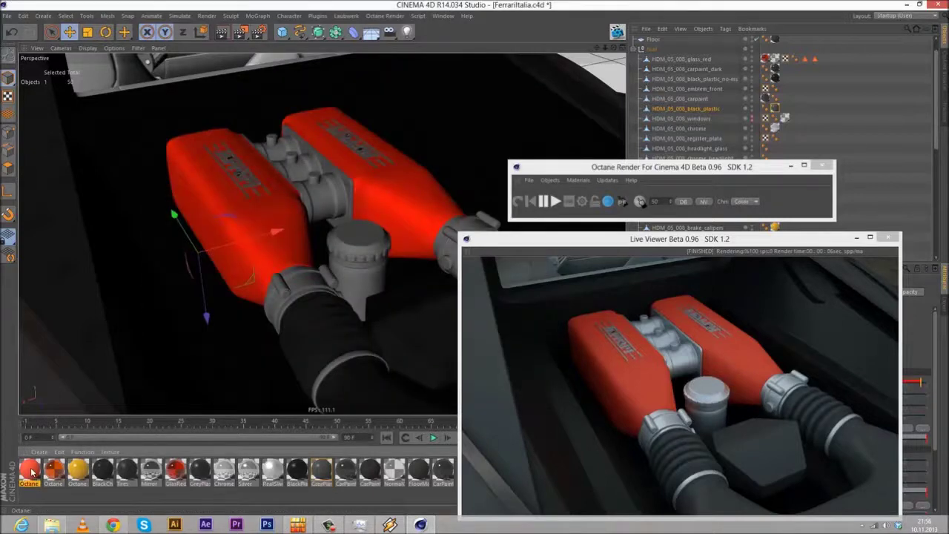
{"action": "double_click", "coordinate": [30, 471]}
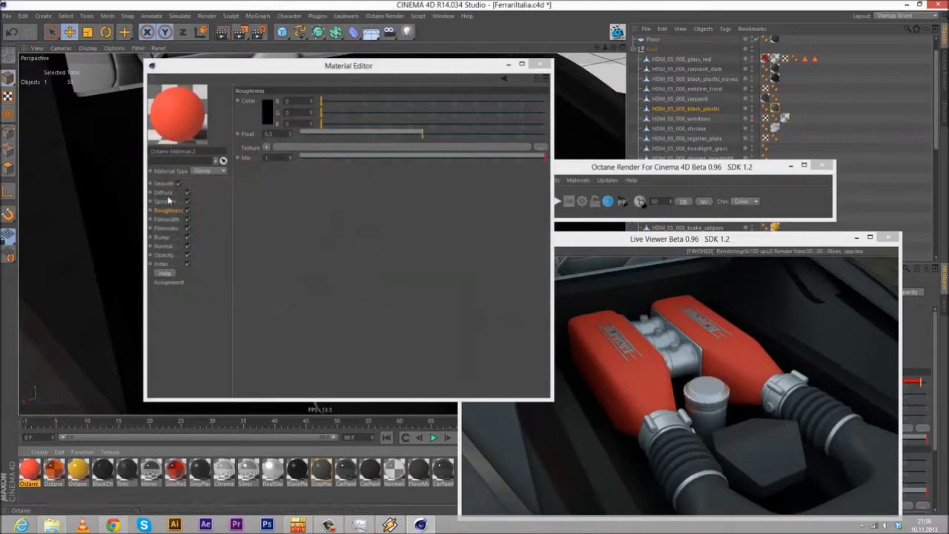
{"action": "left_click", "coordinate": [164, 192]}
{"action": "left_click", "coordinate": [270, 121]}
{"action": "left_click", "coordinate": [271, 81]}
{"action": "left_click", "coordinate": [252, 159]}
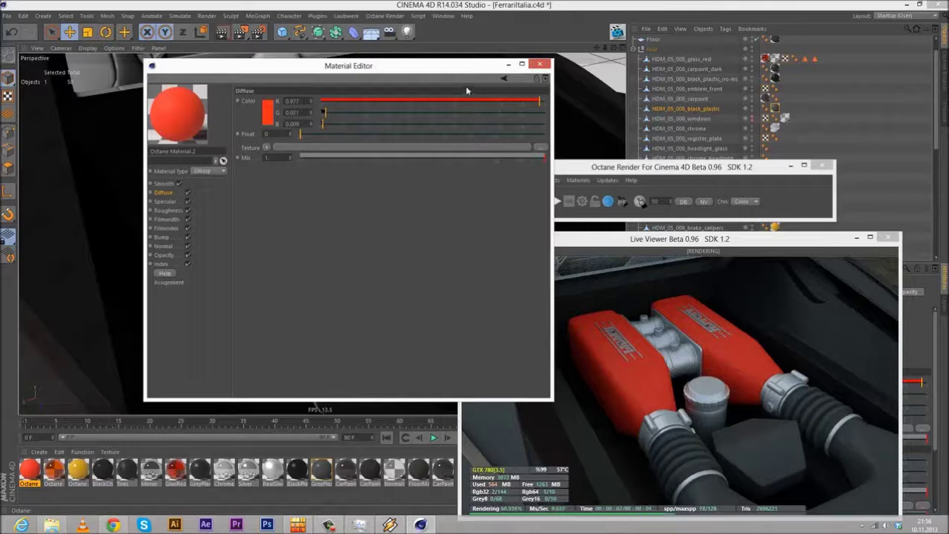
{"action": "left_click", "coordinate": [544, 65]}
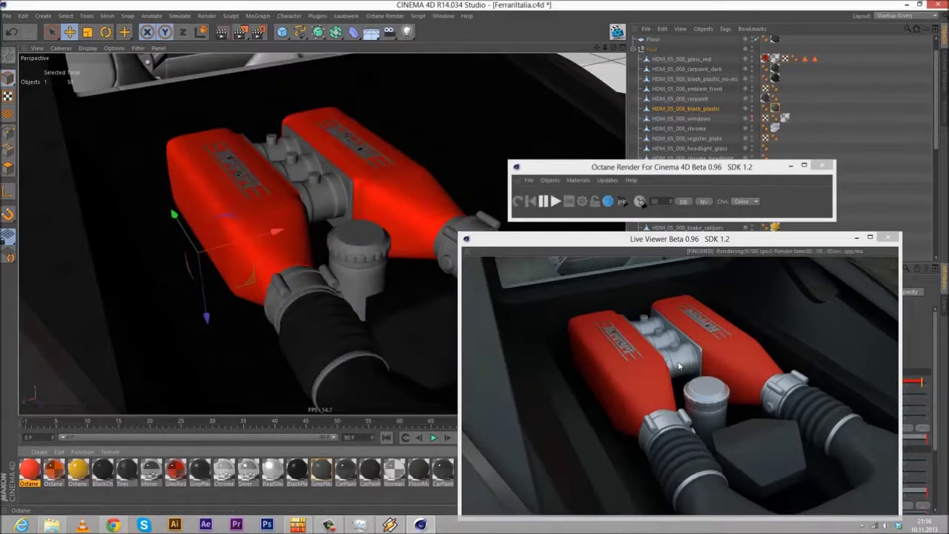
Step: Make HDM_05_008_windows visible again and frame the car's rear with the register plate in the viewport
{"action": "scroll", "coordinate": [805, 109], "scroll_direction": "up", "scroll_amount": 2}
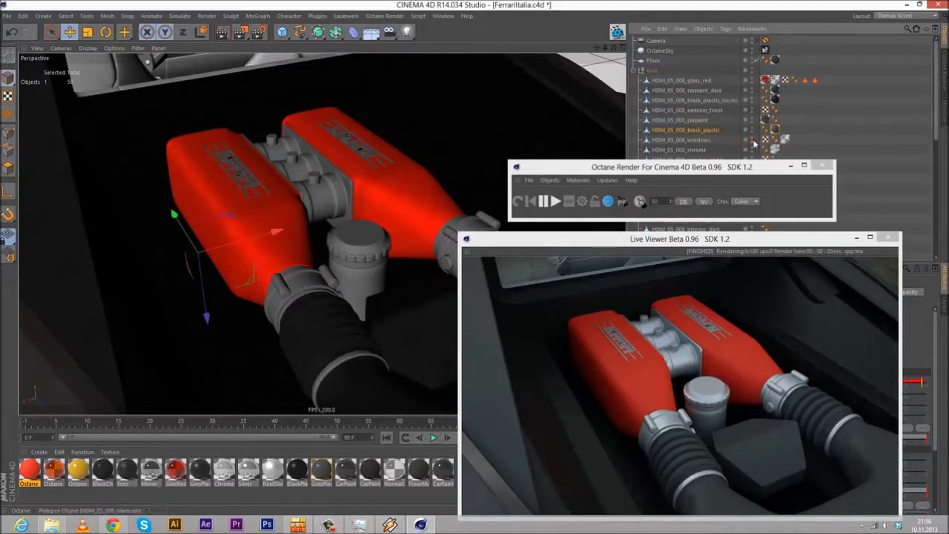
{"action": "left_click", "coordinate": [745, 68]}
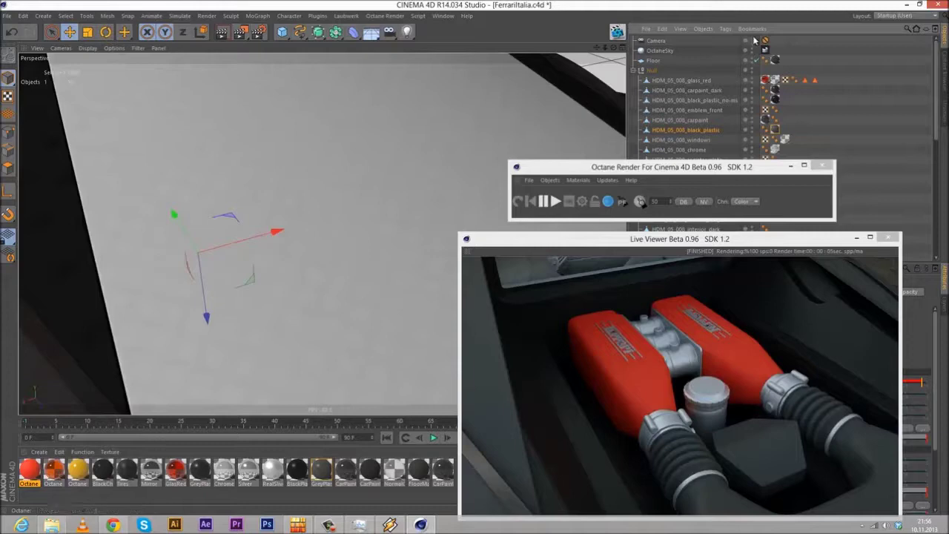
{"action": "left_click_drag", "start_coordinate": [274, 280], "coordinate": [275, 284], "text": "alt"}
{"action": "scroll", "coordinate": [274, 285], "scroll_direction": "down", "scroll_amount": 10}
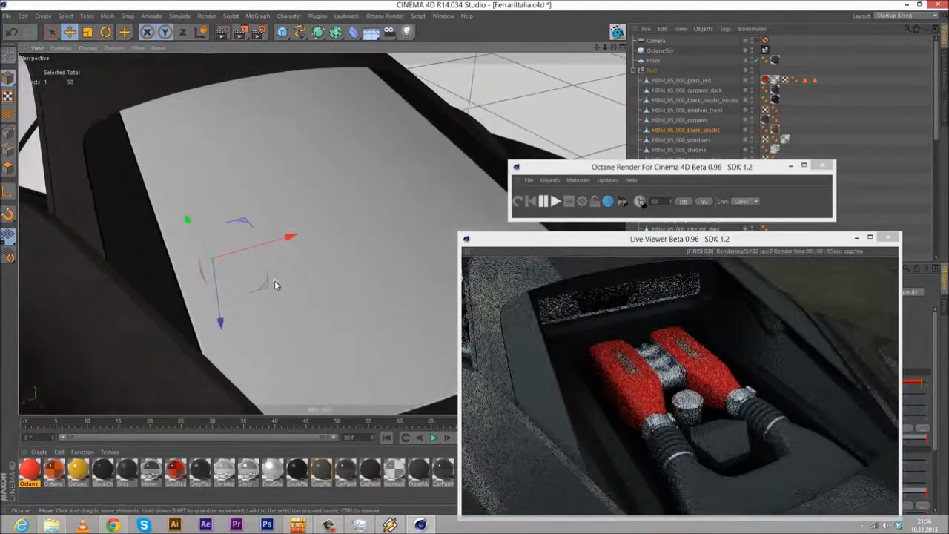
{"action": "scroll", "coordinate": [274, 285], "scroll_direction": "down", "scroll_amount": 2}
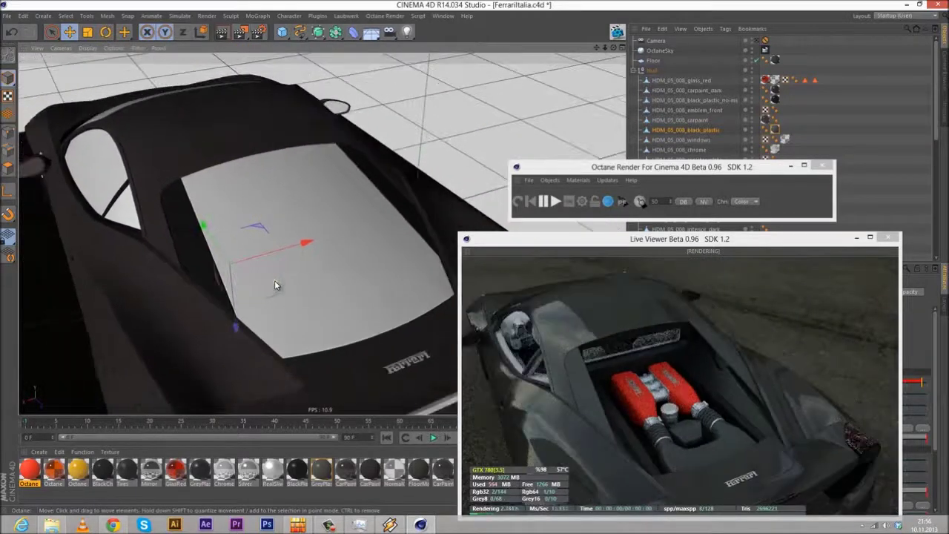
{"action": "left_click_drag", "start_coordinate": [198, 305], "coordinate": [381, 307], "text": "alt"}
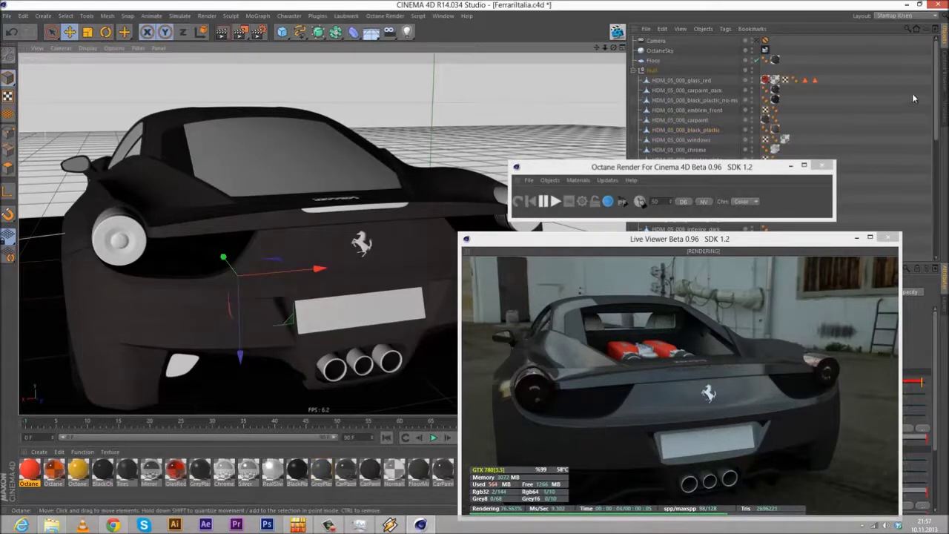
Step: Select HDM_05_008_register_plate and create a glossy Octane material with the British registration plate image as its diffuse ImageTexture
{"action": "left_click_drag", "start_coordinate": [936, 110], "coordinate": [936, 129]}
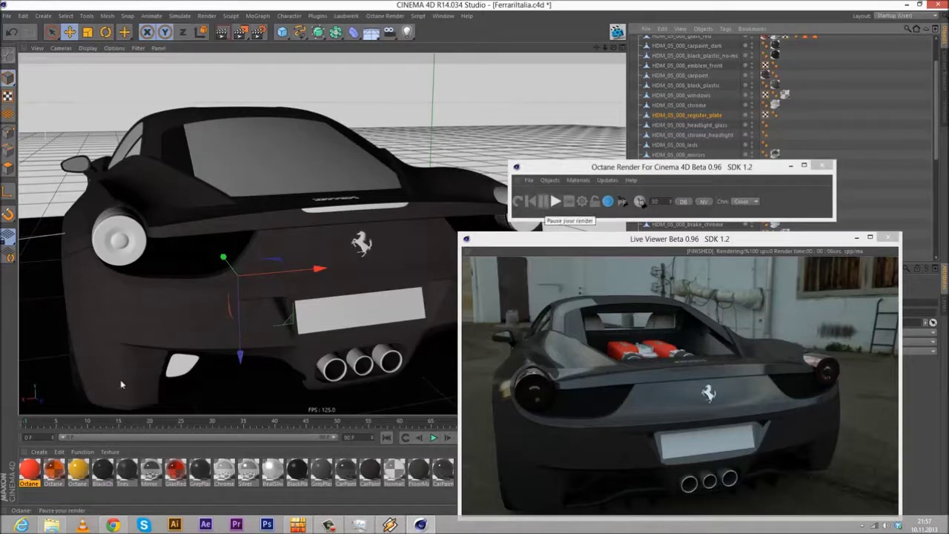
{"action": "left_click", "coordinate": [38, 452]}
{"action": "mouse_move", "coordinate": [74, 379]}
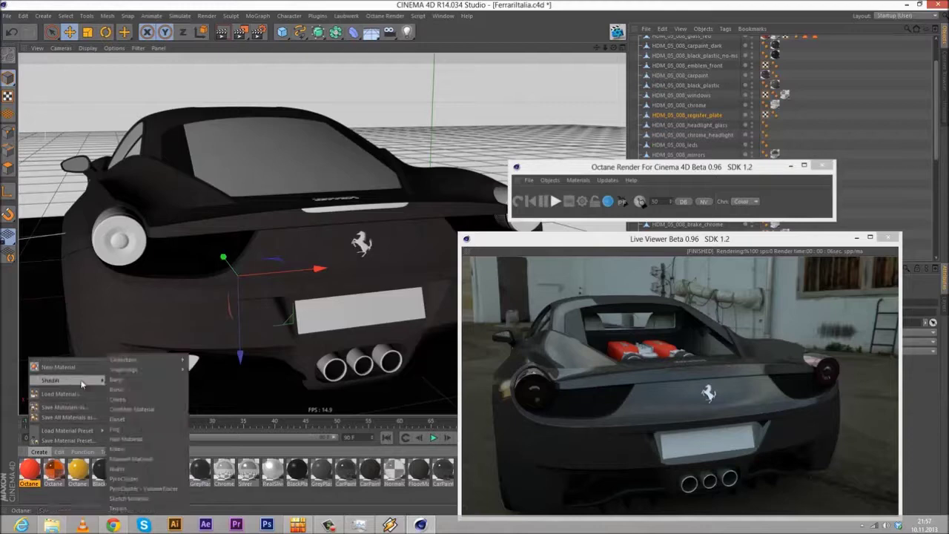
{"action": "mouse_move", "coordinate": [147, 364]}
{"action": "left_click", "coordinate": [215, 369]}
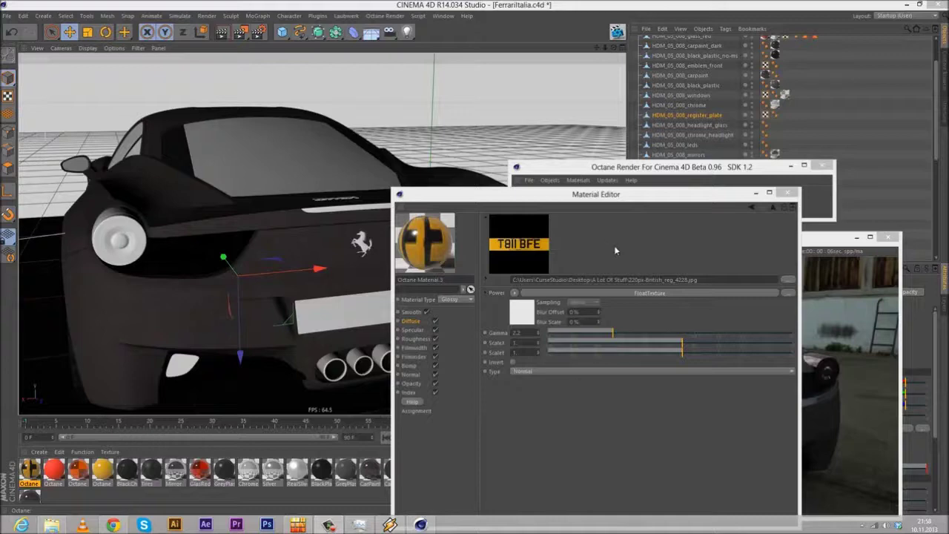
{"action": "left_click", "coordinate": [430, 245]}
{"action": "left_click", "coordinate": [410, 321]}
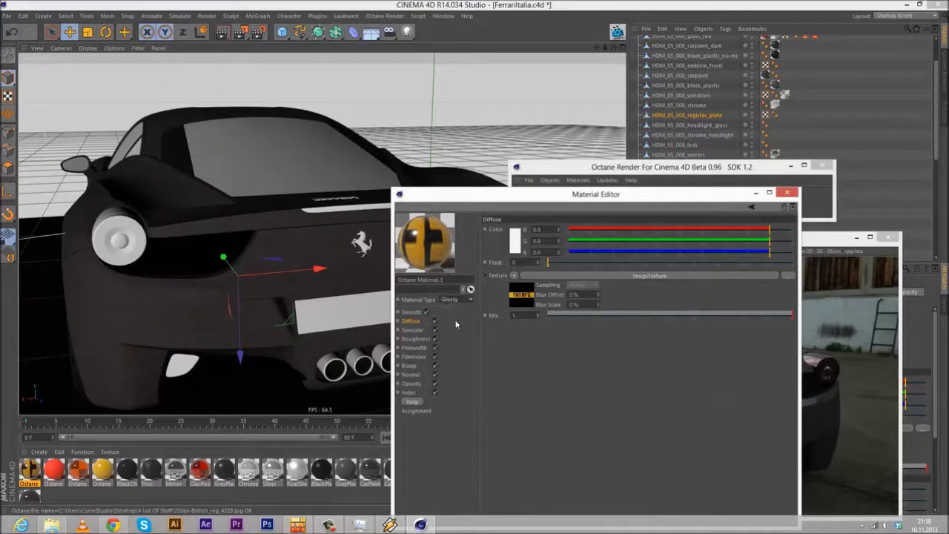
Step: Raise the refractive index of the plate material to make it more reflective
{"action": "left_click", "coordinate": [413, 357]}
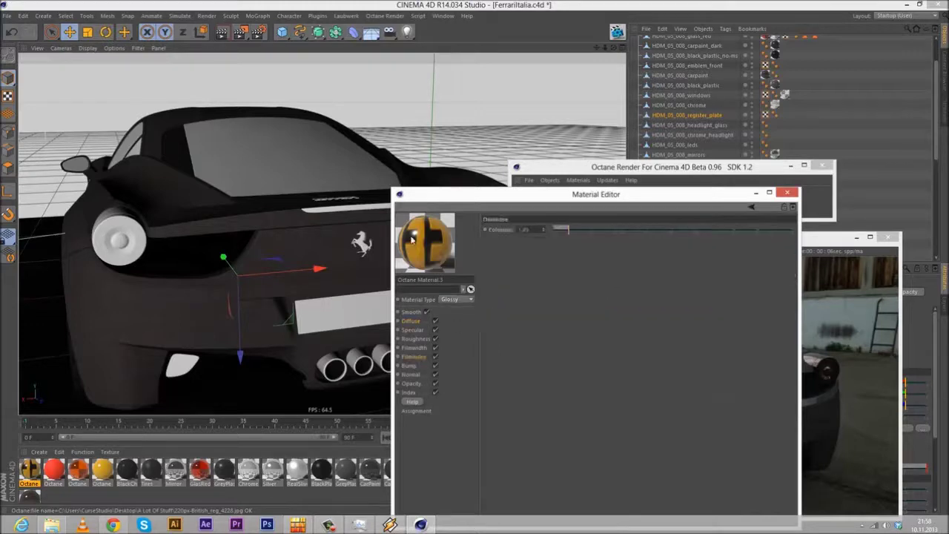
{"action": "left_click", "coordinate": [410, 321]}
{"action": "left_click", "coordinate": [412, 392]}
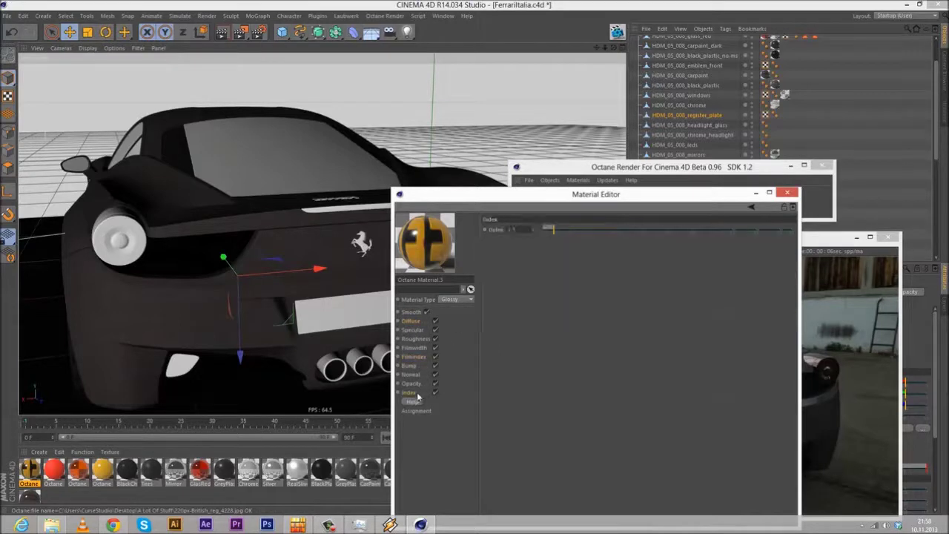
{"action": "left_click", "coordinate": [525, 229]}
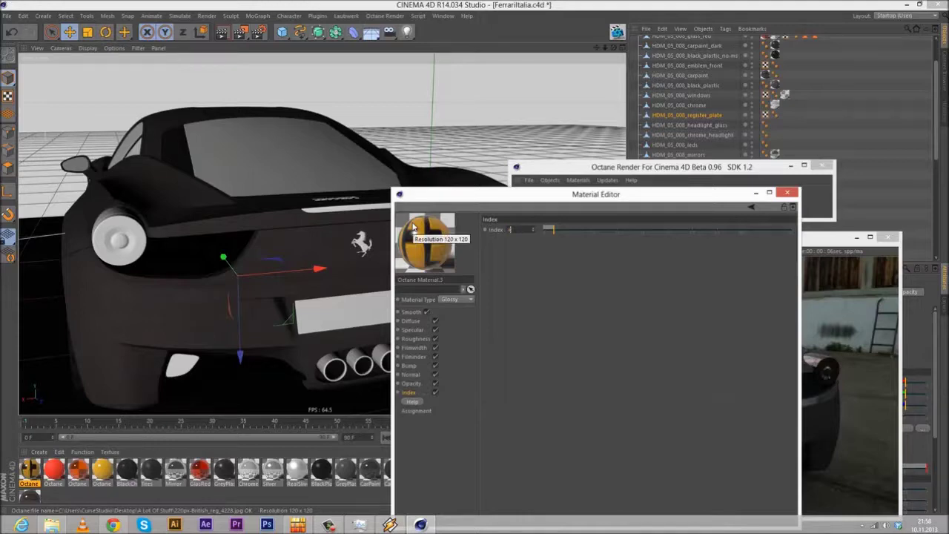
Step: Set the plate material's specular color to a dark grey of about 0.082 per channel and its roughness to 0.1
{"action": "left_click", "coordinate": [413, 330]}
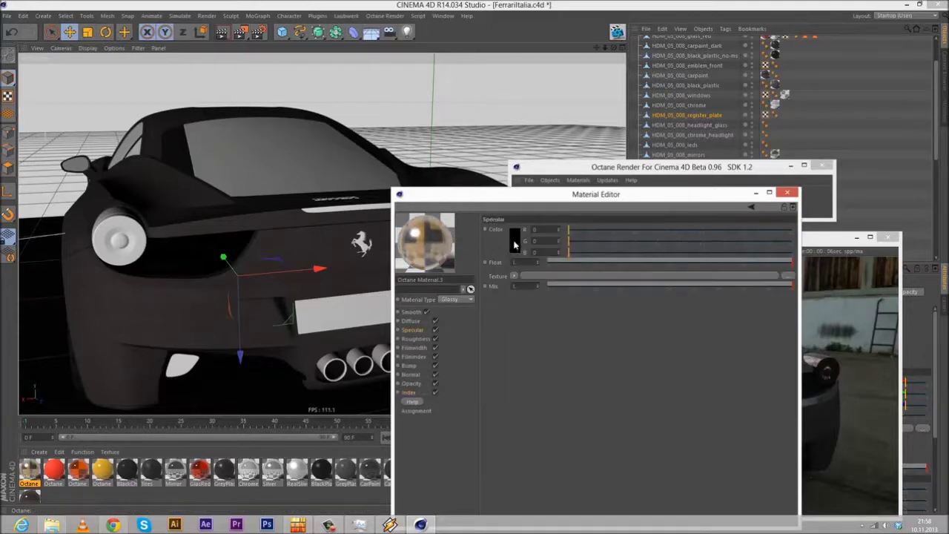
{"action": "left_click", "coordinate": [513, 245]}
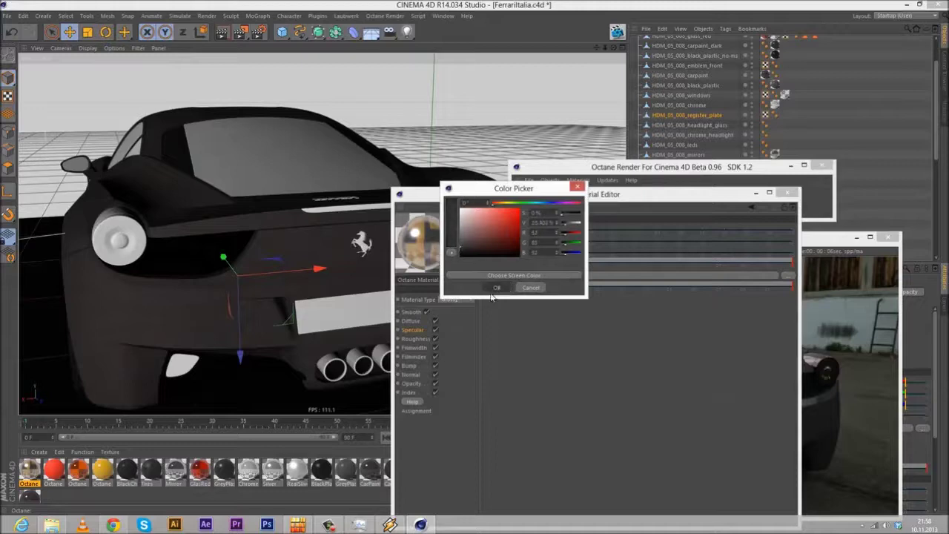
{"action": "left_click", "coordinate": [496, 288]}
{"action": "left_click", "coordinate": [480, 248]}
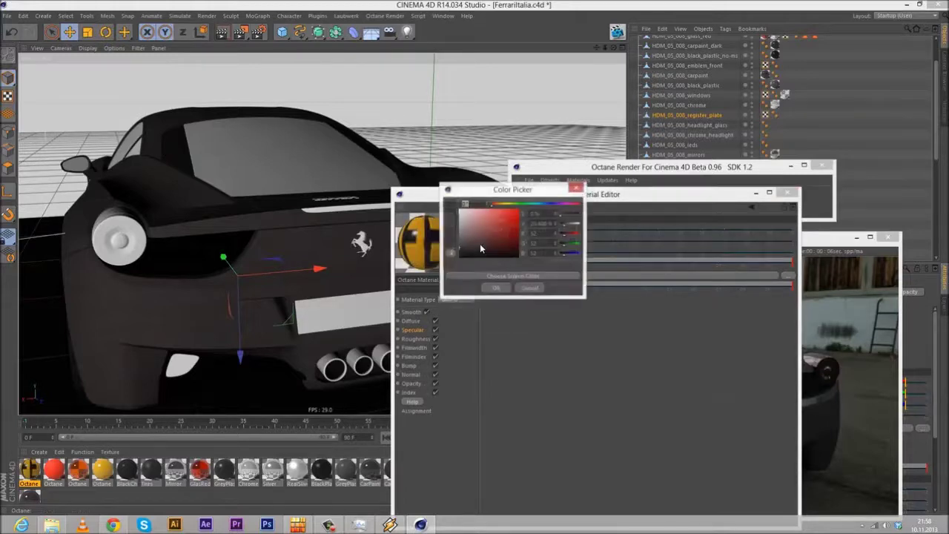
{"action": "left_click", "coordinate": [495, 288]}
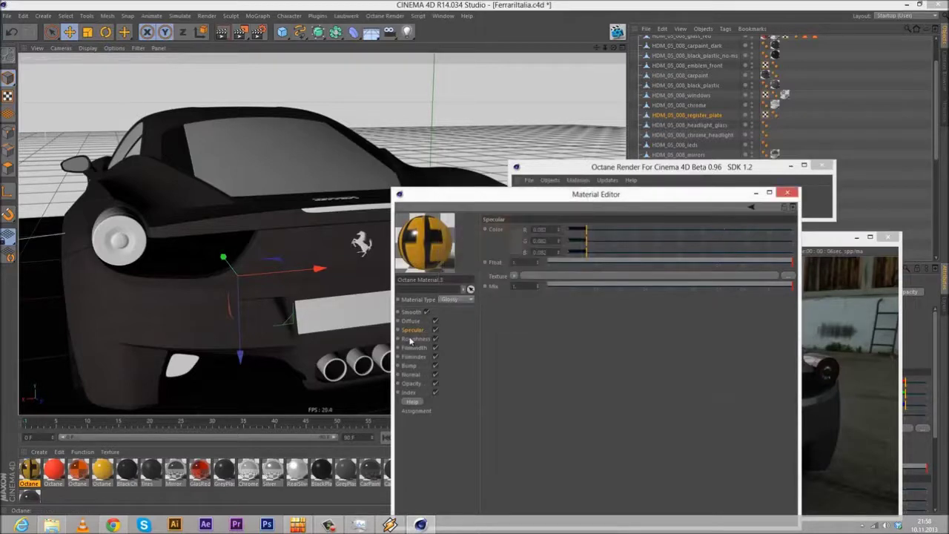
{"action": "left_click", "coordinate": [412, 339]}
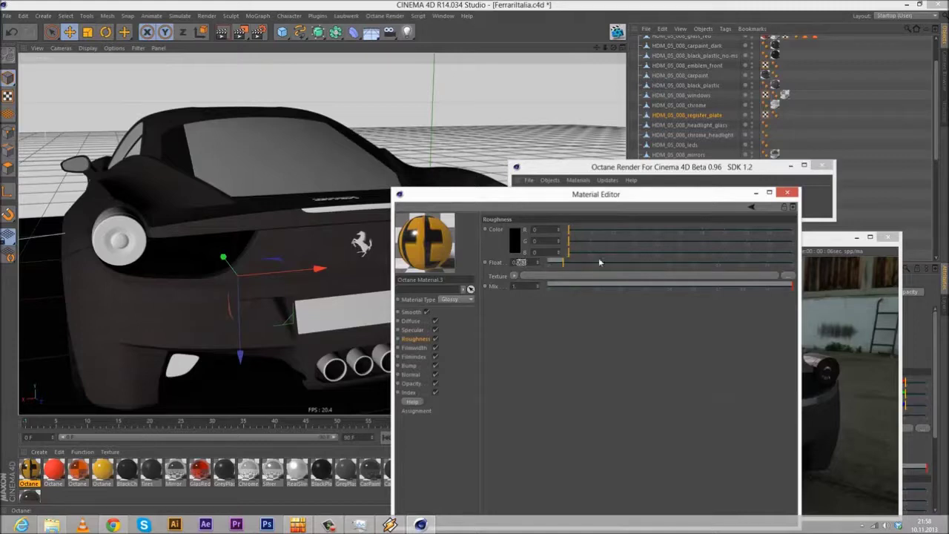
{"action": "type", "text": "1"}
{"action": "key", "text": "Return"}
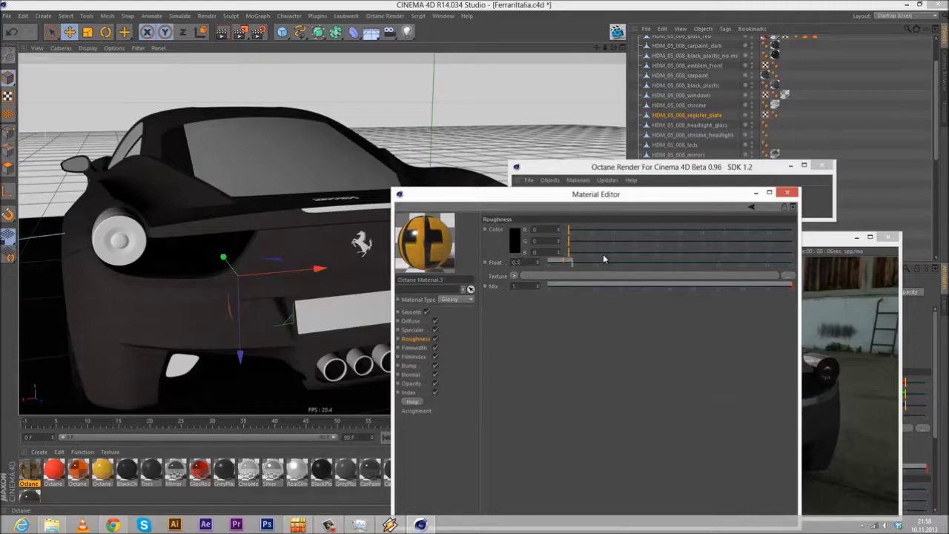
Step: Assign the plate material to HDM_05_008_register_plate, close the material editor and restart the Octane render
{"action": "left_click_drag", "start_coordinate": [34, 467], "coordinate": [715, 117]}
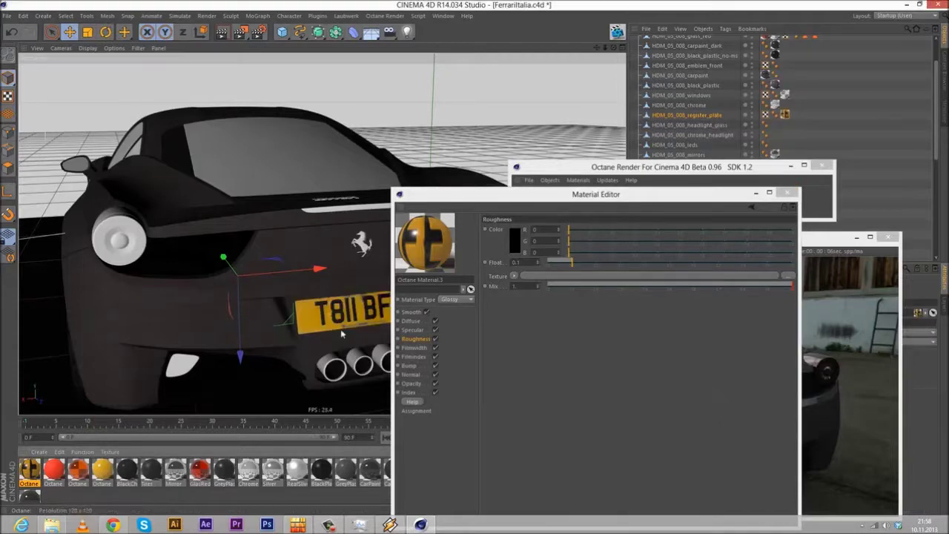
{"action": "left_click", "coordinate": [410, 366]}
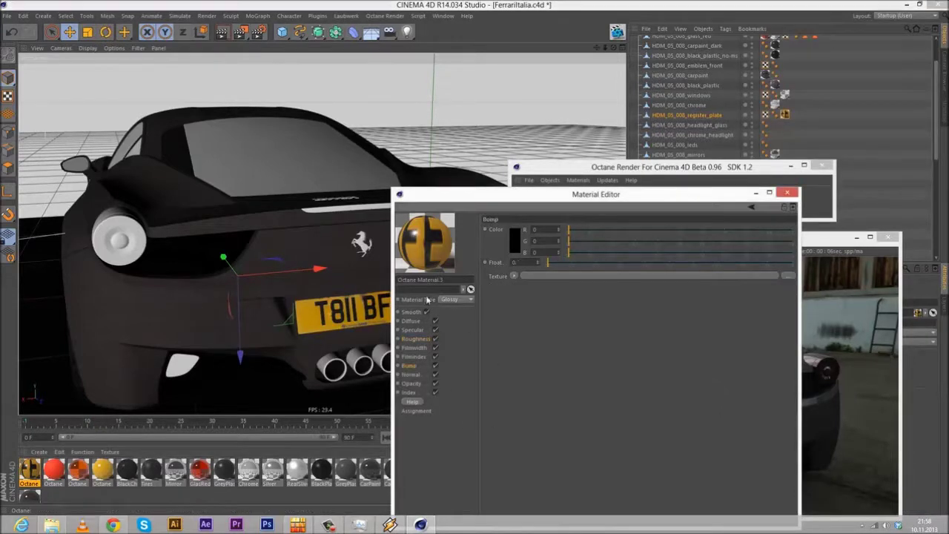
{"action": "mouse_move", "coordinate": [338, 334]}
{"action": "left_mouse_down", "text": "alt"}
{"action": "mouse_move", "coordinate": [364, 314]}
{"action": "mouse_move", "coordinate": [338, 329]}
{"action": "left_mouse_up", "text": "alt"}
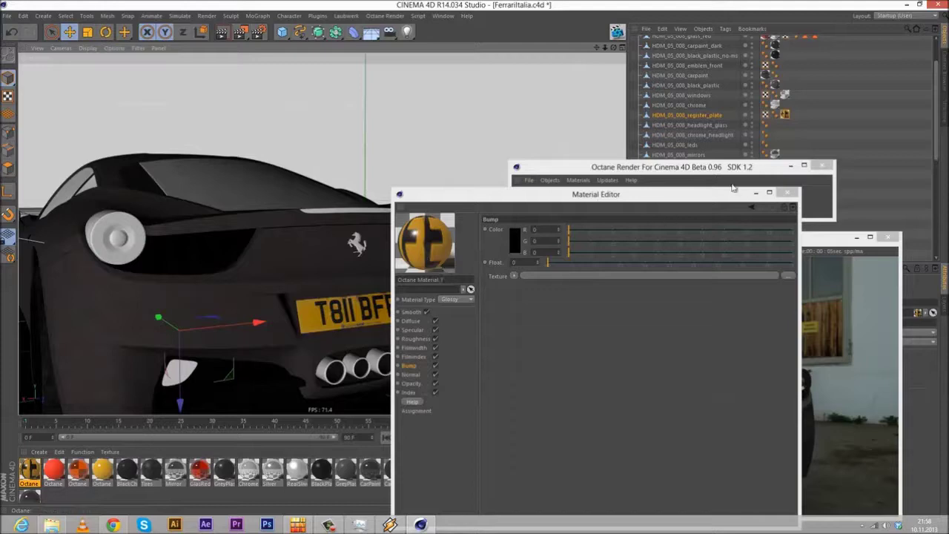
{"action": "left_click", "coordinate": [716, 169]}
{"action": "left_click", "coordinate": [461, 207]}
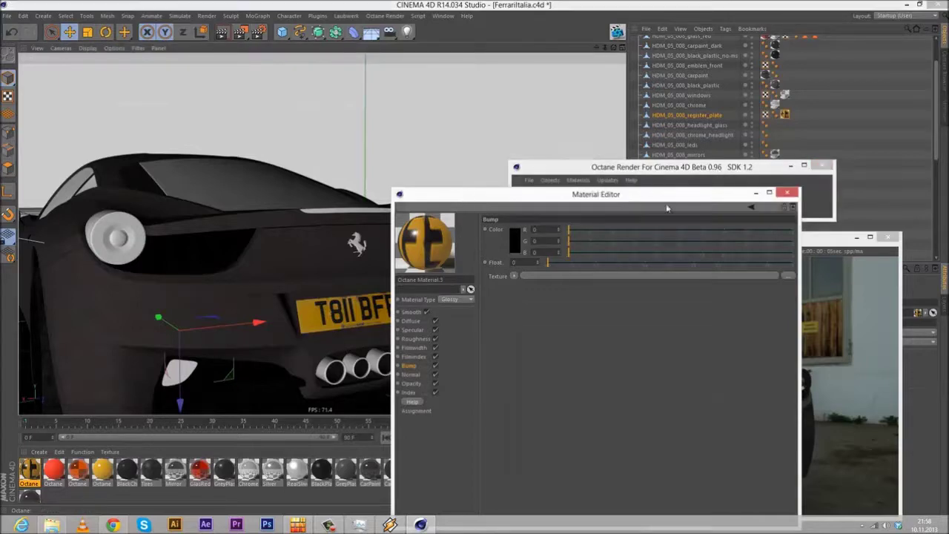
{"action": "left_click", "coordinate": [787, 194]}
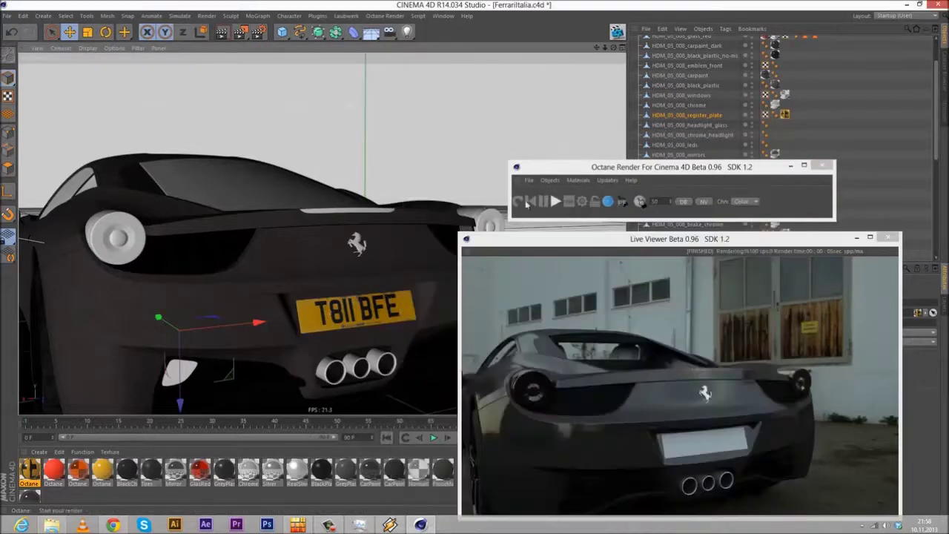
{"action": "left_click", "coordinate": [517, 203]}
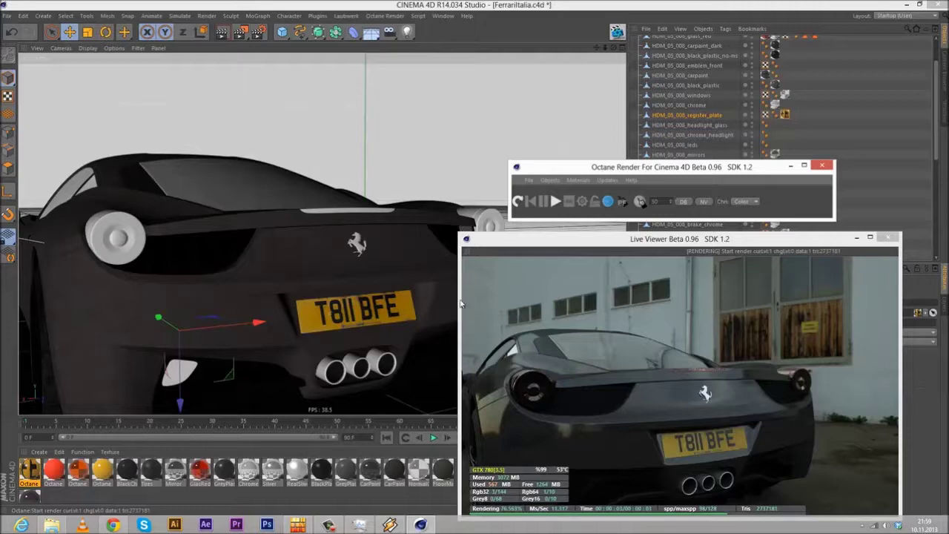
Step: Darken the number plate material's specular color to a grey of 0.045 per channel and close the material editor
{"action": "scroll", "coordinate": [380, 317], "scroll_direction": "up", "scroll_amount": 1}
{"action": "scroll", "coordinate": [380, 317], "scroll_direction": "up", "scroll_amount": 5}
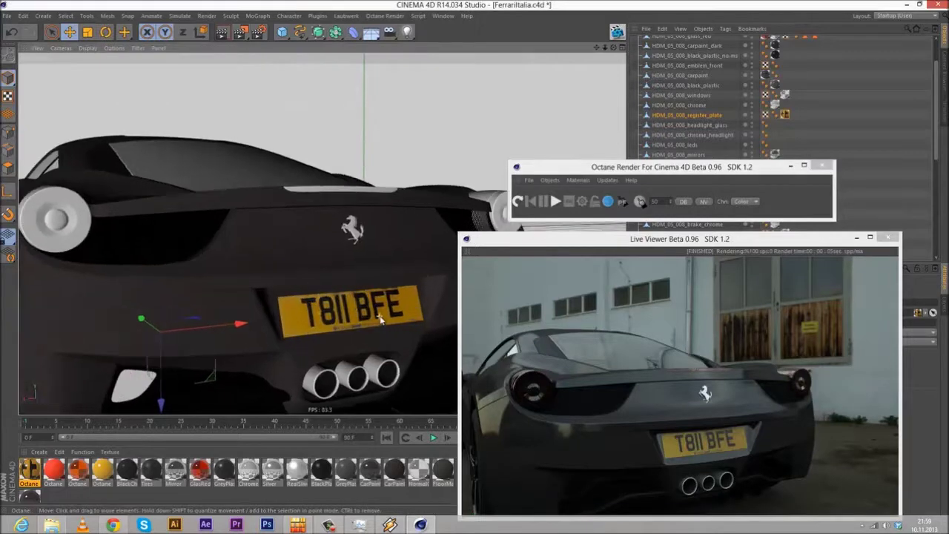
{"action": "left_click_drag", "start_coordinate": [328, 307], "coordinate": [354, 306], "text": "alt"}
{"action": "scroll", "coordinate": [354, 304], "scroll_direction": "up", "scroll_amount": 2}
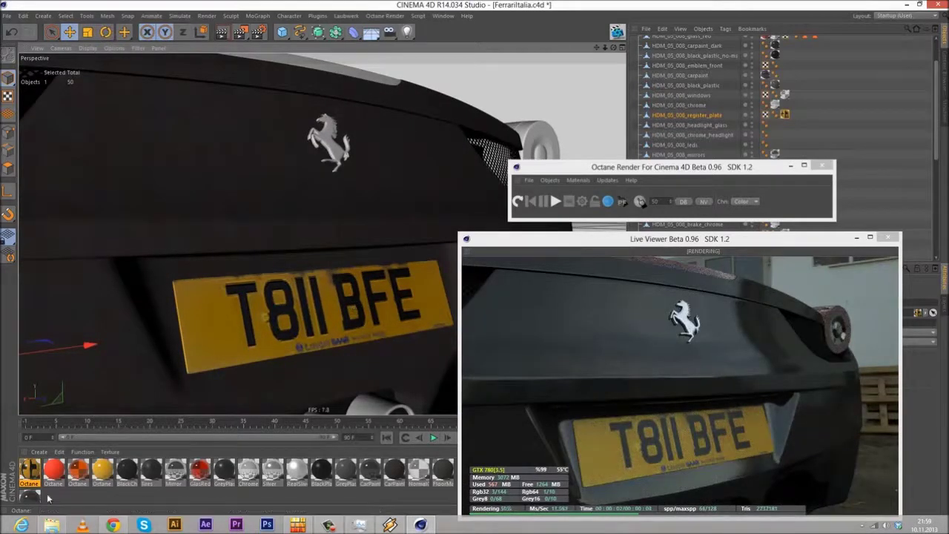
{"action": "double_click", "coordinate": [31, 470]}
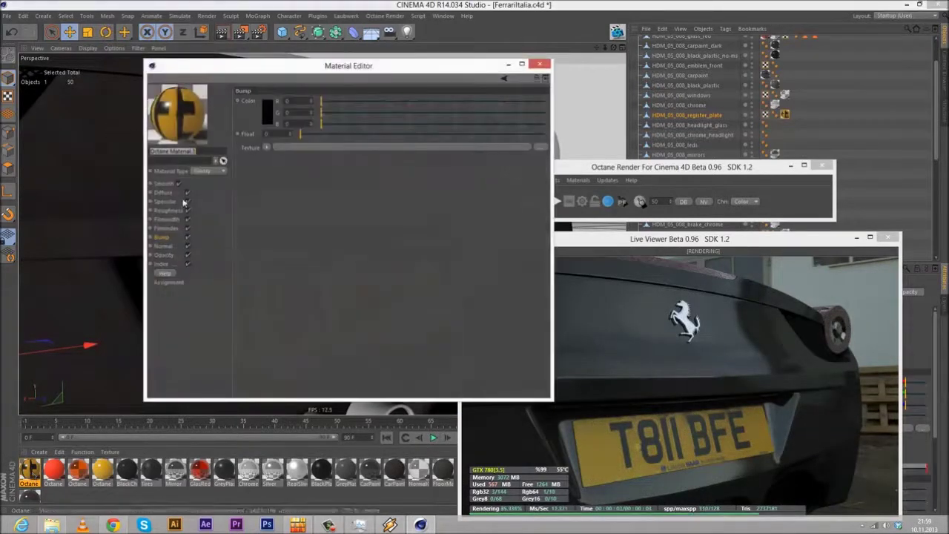
{"action": "left_click", "coordinate": [242, 131]}
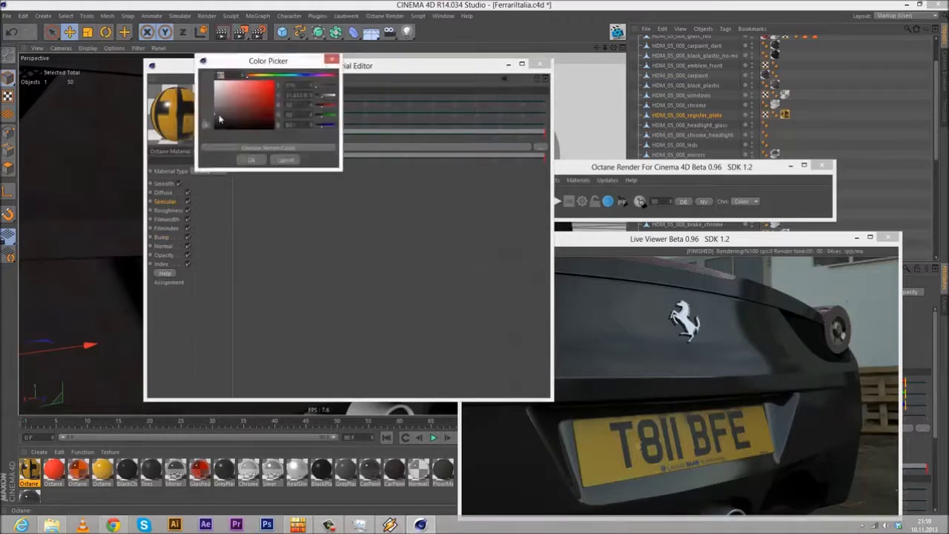
{"action": "left_click", "coordinate": [249, 160]}
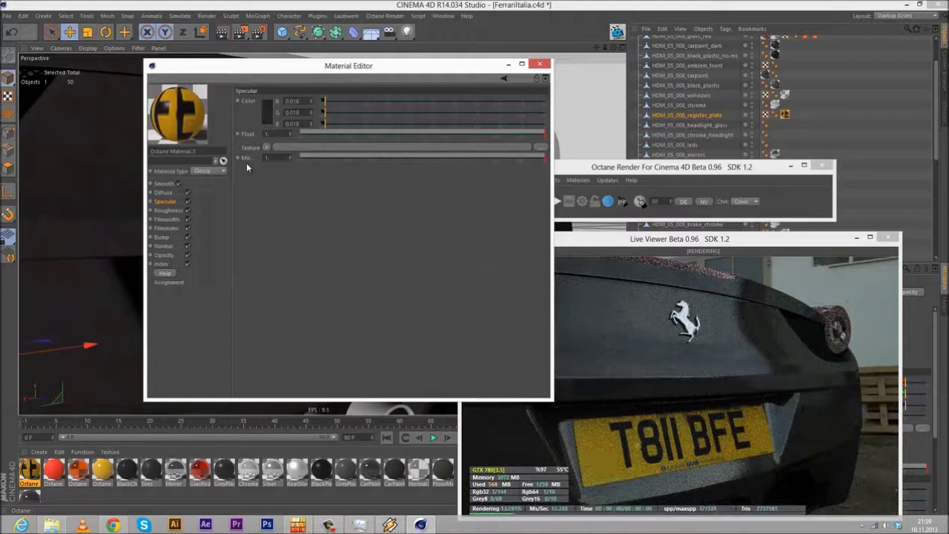
{"action": "left_click", "coordinate": [261, 122]}
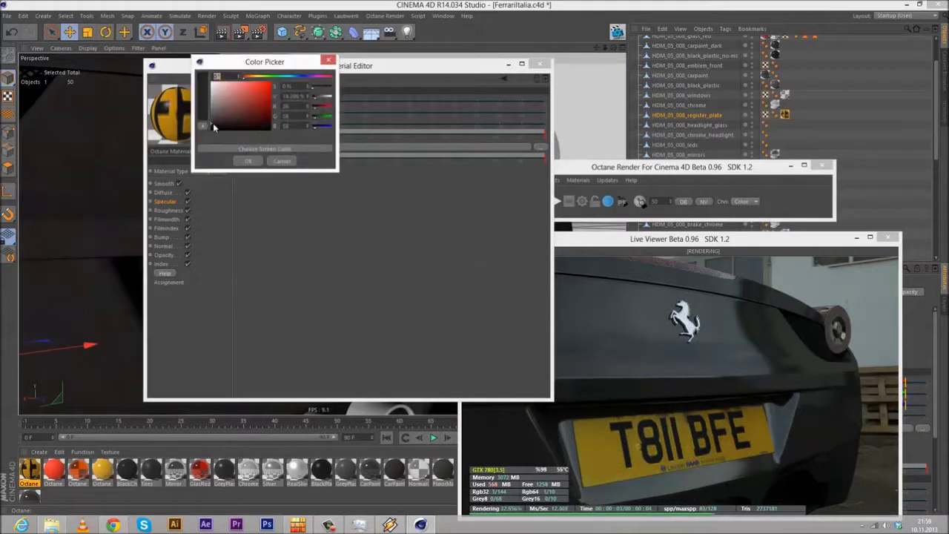
{"action": "left_click", "coordinate": [250, 162]}
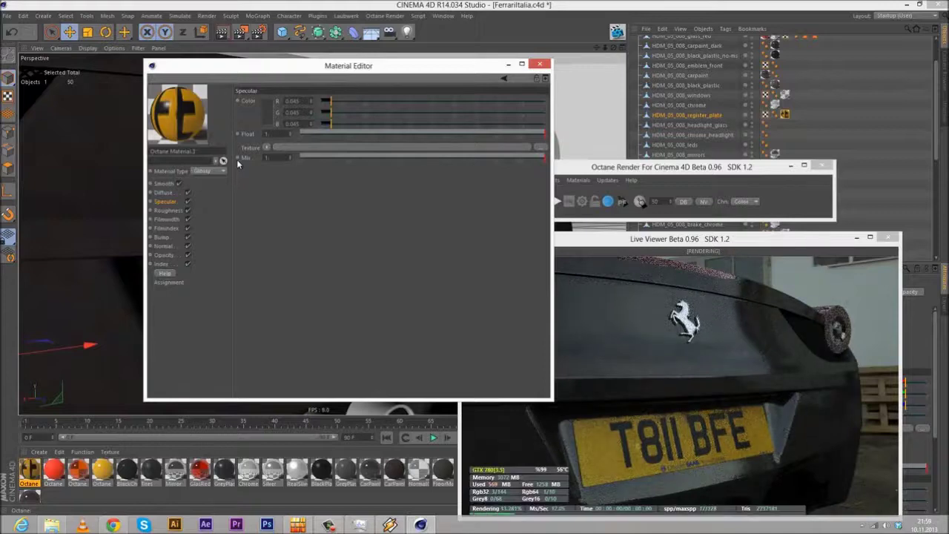
{"action": "left_click", "coordinate": [172, 228]}
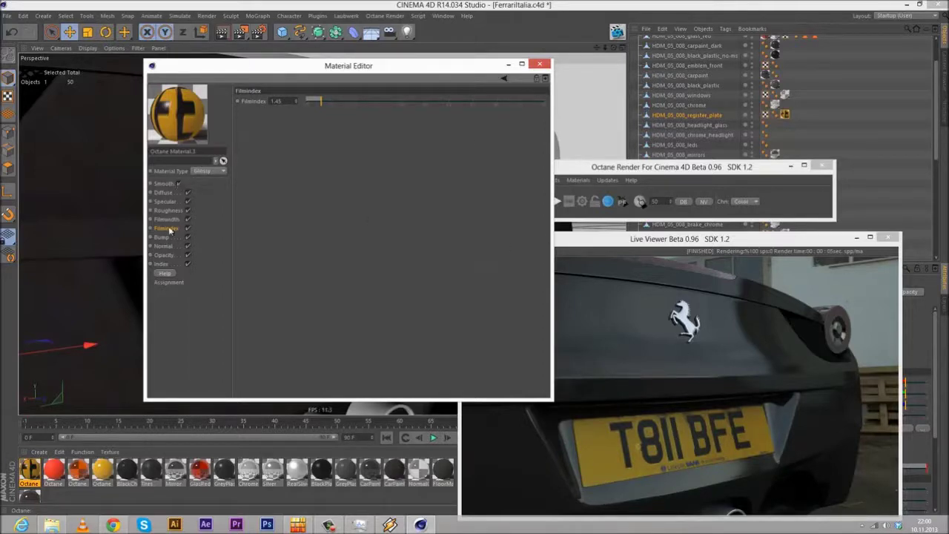
{"action": "left_click", "coordinate": [163, 192]}
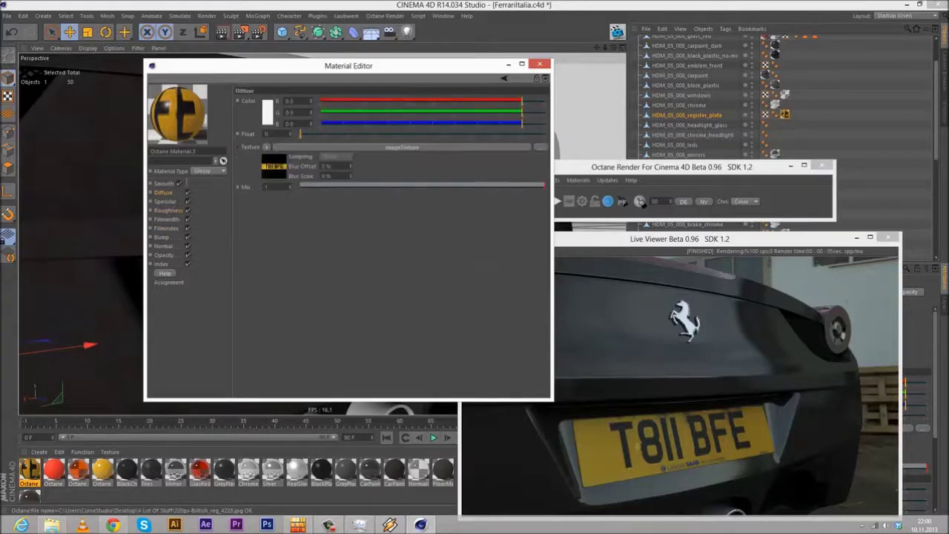
{"action": "left_click", "coordinate": [541, 63]}
Step: Add an OctaneCameraTag to the Camera object and move the two Octane windows clear of the tag's settings
{"action": "left_click_drag", "start_coordinate": [222, 191], "coordinate": [366, 233], "text": "alt"}
{"action": "scroll", "coordinate": [347, 183], "scroll_direction": "down", "scroll_amount": 5}
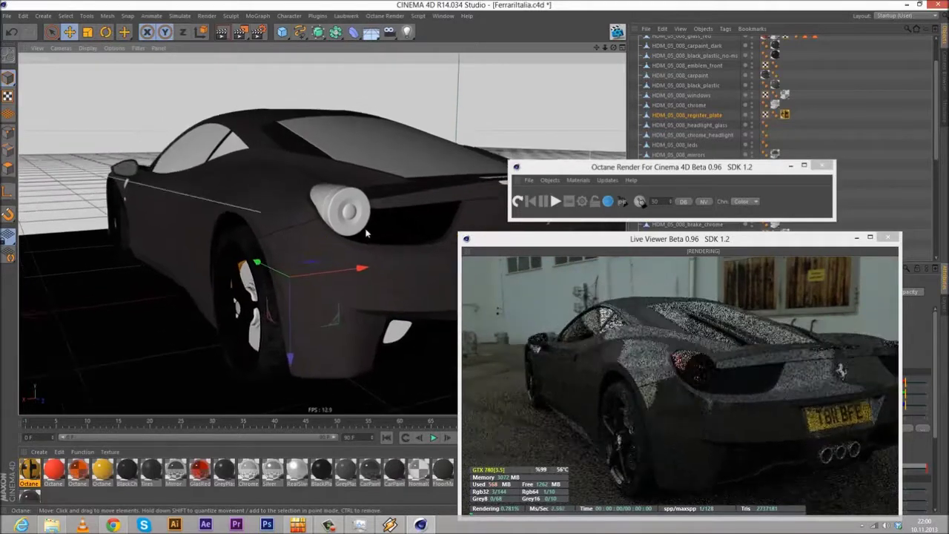
{"action": "scroll", "coordinate": [850, 132], "scroll_direction": "up", "scroll_amount": 3}
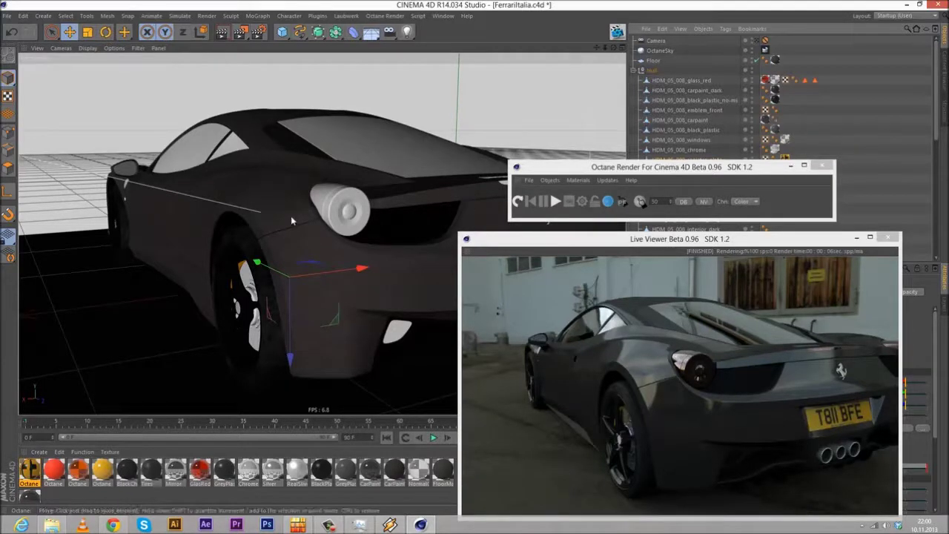
{"action": "right_click", "coordinate": [661, 43]}
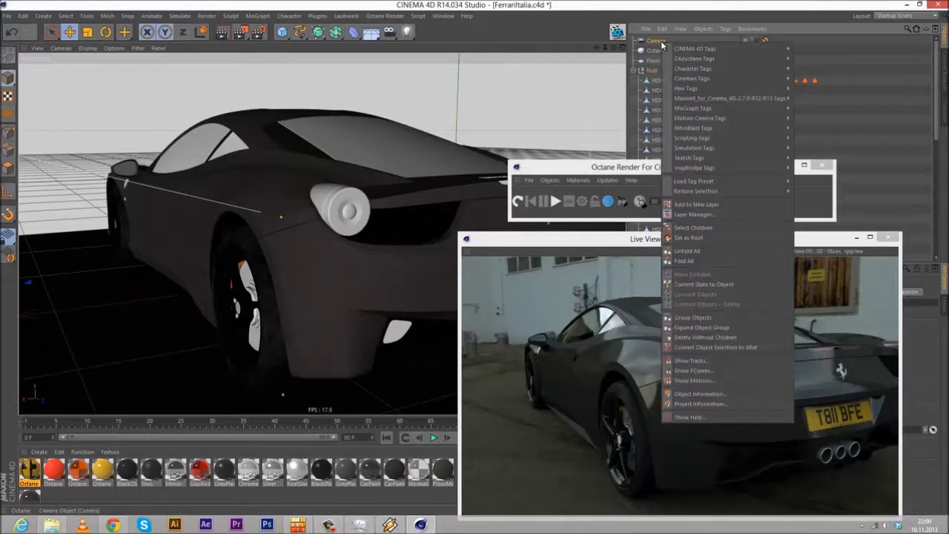
{"action": "mouse_move", "coordinate": [743, 58]}
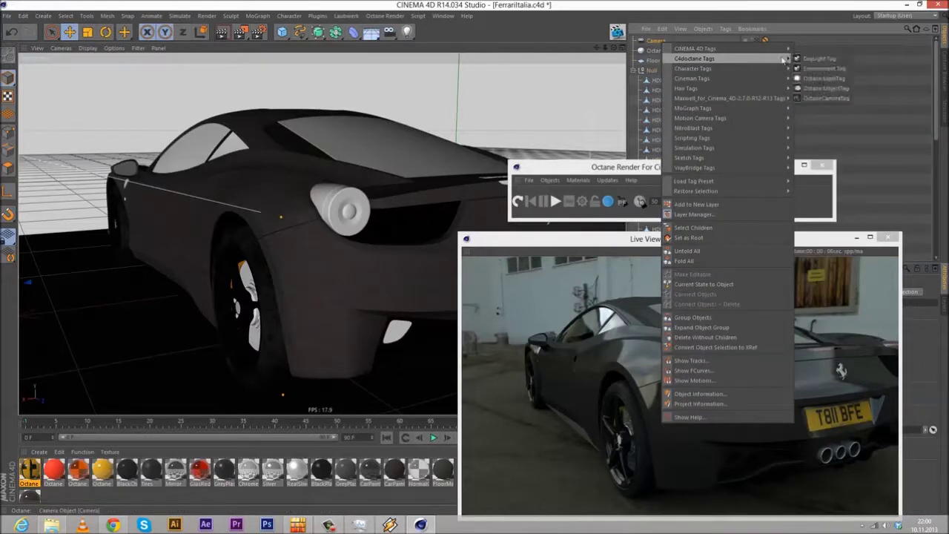
{"action": "left_click", "coordinate": [823, 98]}
{"action": "left_click_drag", "start_coordinate": [659, 166], "coordinate": [172, 56]}
{"action": "left_click_drag", "start_coordinate": [594, 239], "coordinate": [140, 156]}
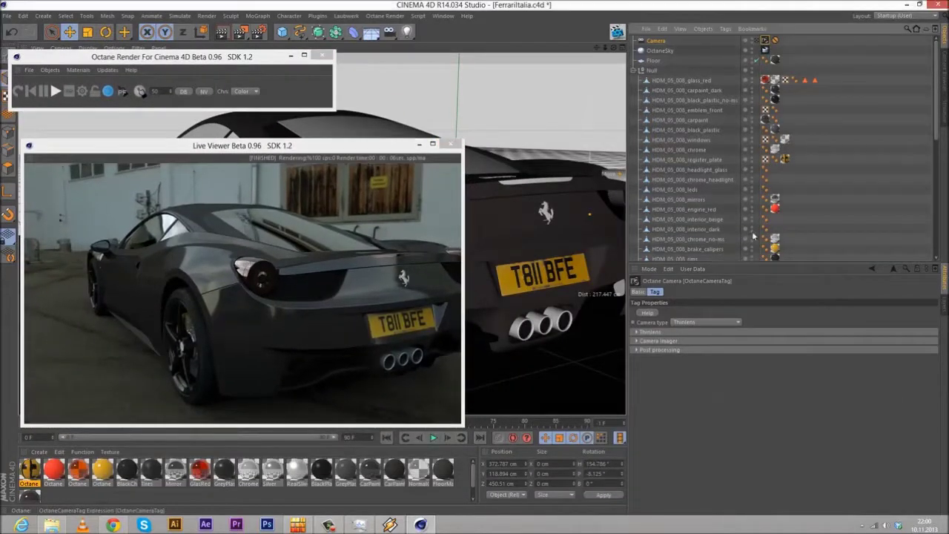
Step: Set the ISO in the Octane camera tag's Camera Imager settings to 200 and restart the render
{"action": "left_click", "coordinate": [665, 330]}
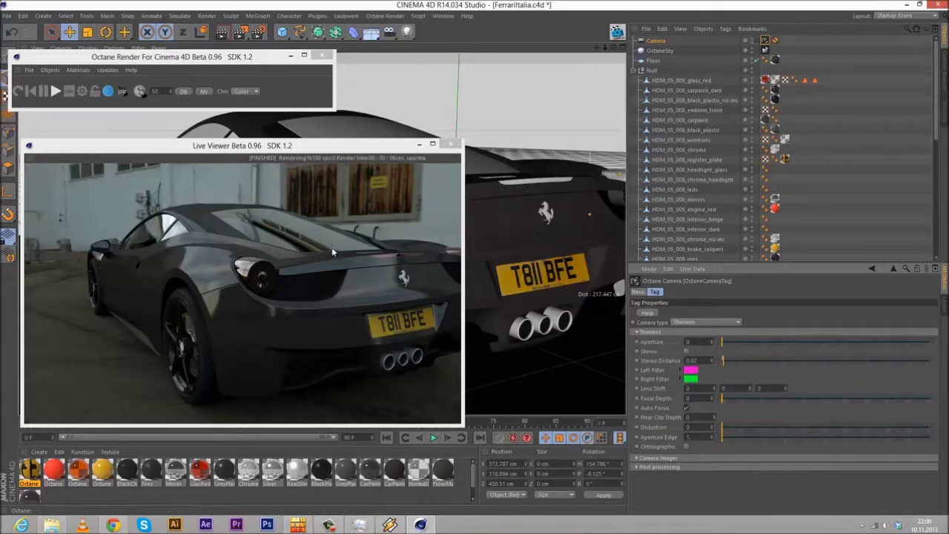
{"action": "left_click", "coordinate": [668, 458]}
{"action": "scroll", "coordinate": [708, 345], "scroll_direction": "down", "scroll_amount": 3}
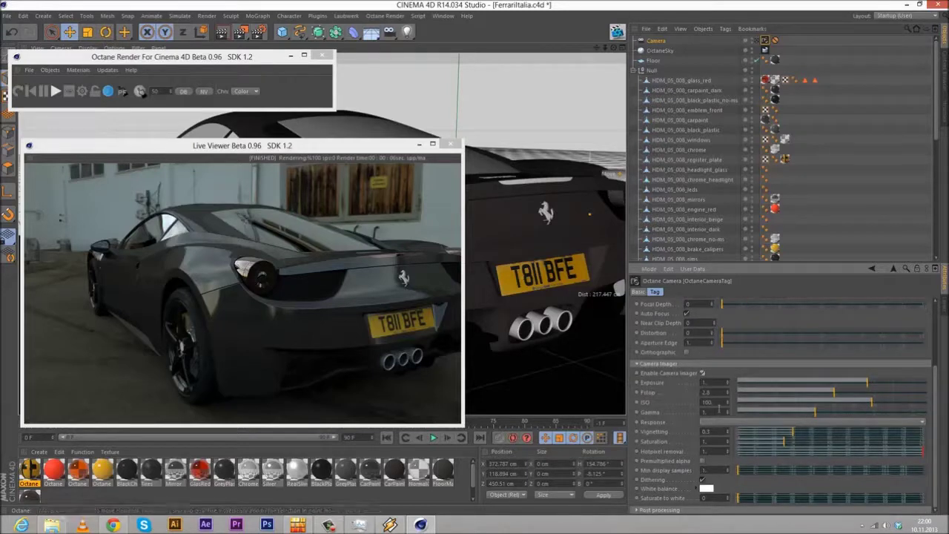
{"action": "double_click", "coordinate": [718, 403]}
{"action": "type", "text": "200"}
{"action": "key", "text": "Return"}
{"action": "left_click", "coordinate": [56, 92]}
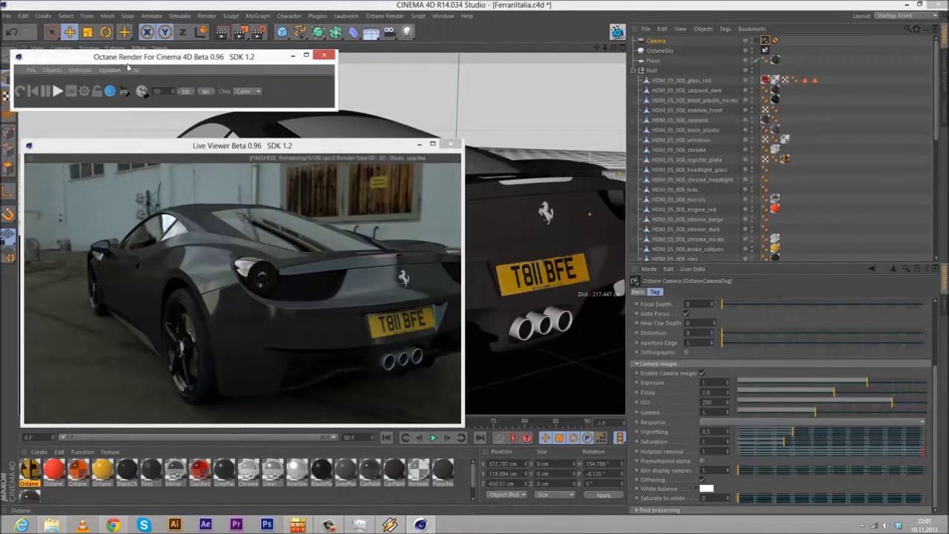
{"action": "left_click_drag", "start_coordinate": [127, 63], "coordinate": [138, 81]}
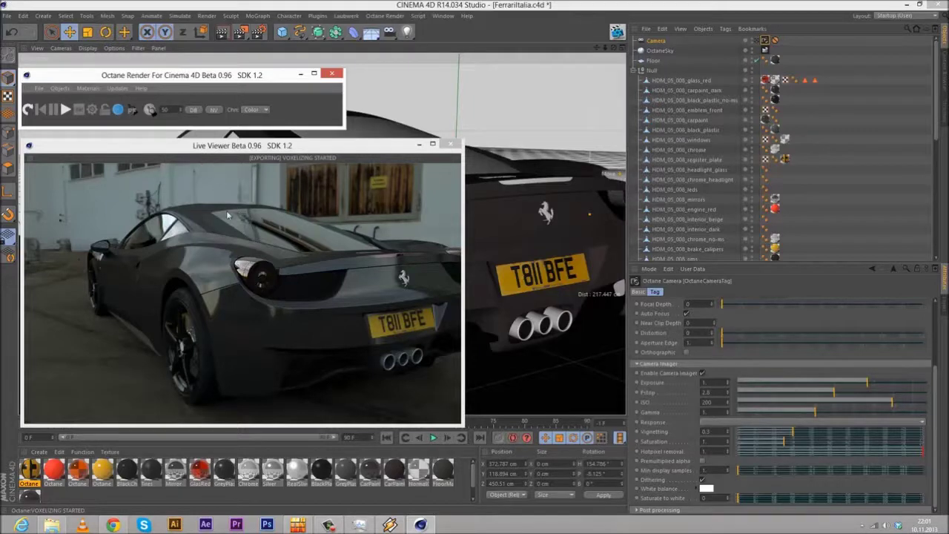
{"action": "left_click", "coordinate": [382, 260]}
{"action": "key", "text": "XF86AudioRaiseVolume"}
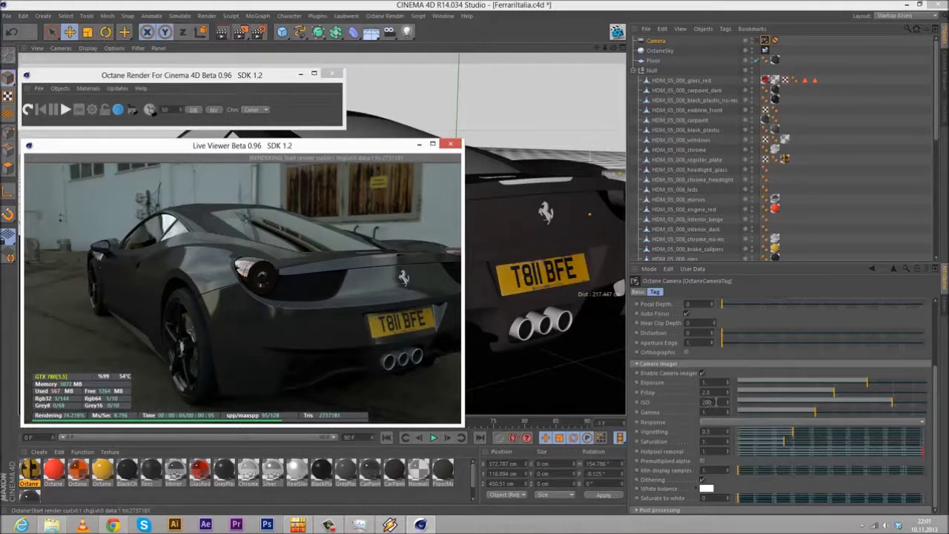
Step: Raise the camera imager's ISO to 250 and look through the Camera object
{"action": "left_click_drag", "start_coordinate": [715, 401], "coordinate": [633, 398]}
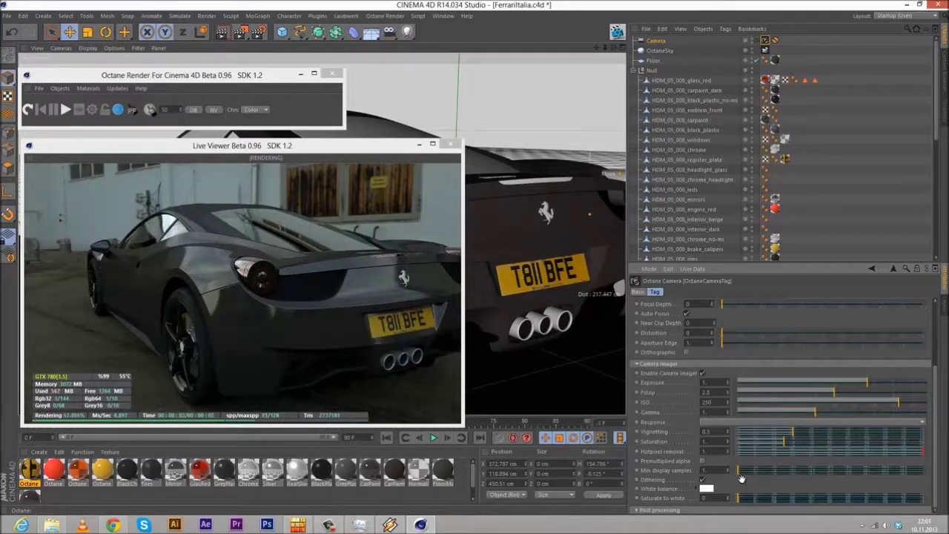
{"action": "scroll", "coordinate": [741, 408], "scroll_direction": "up", "scroll_amount": 5}
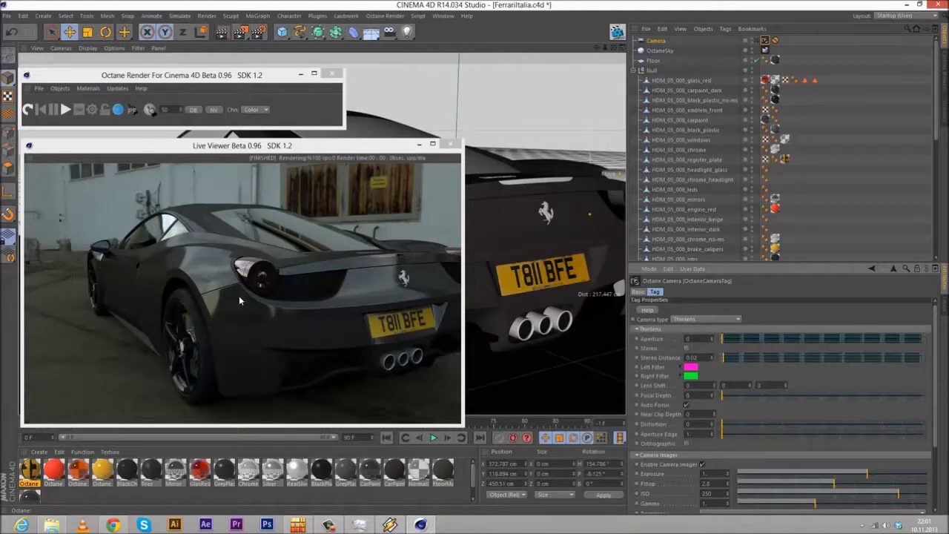
{"action": "left_click", "coordinate": [760, 43]}
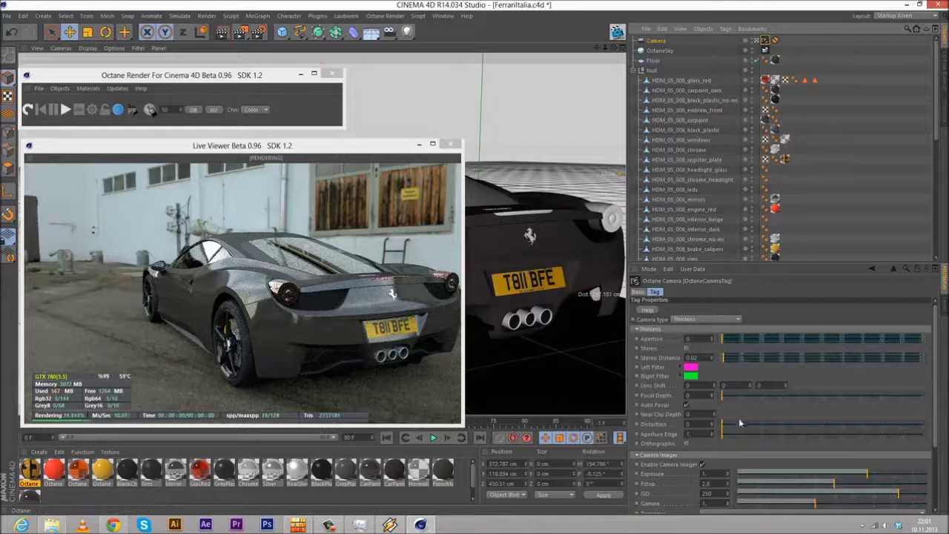
Step: Try an ISO of 150 in the camera imager, and set it back to 200
{"action": "scroll", "coordinate": [739, 392], "scroll_direction": "down", "scroll_amount": 3}
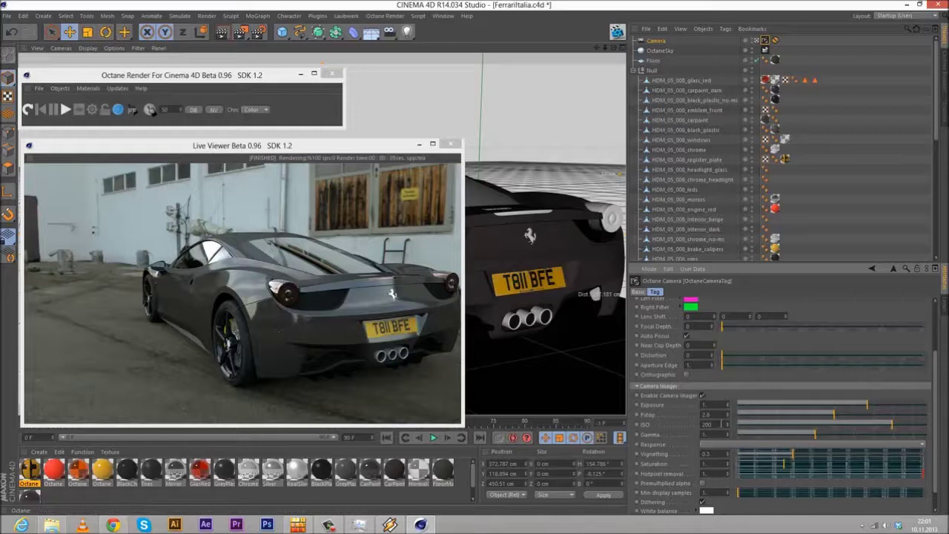
{"action": "type", "text": "150"}
{"action": "key", "text": "Return"}
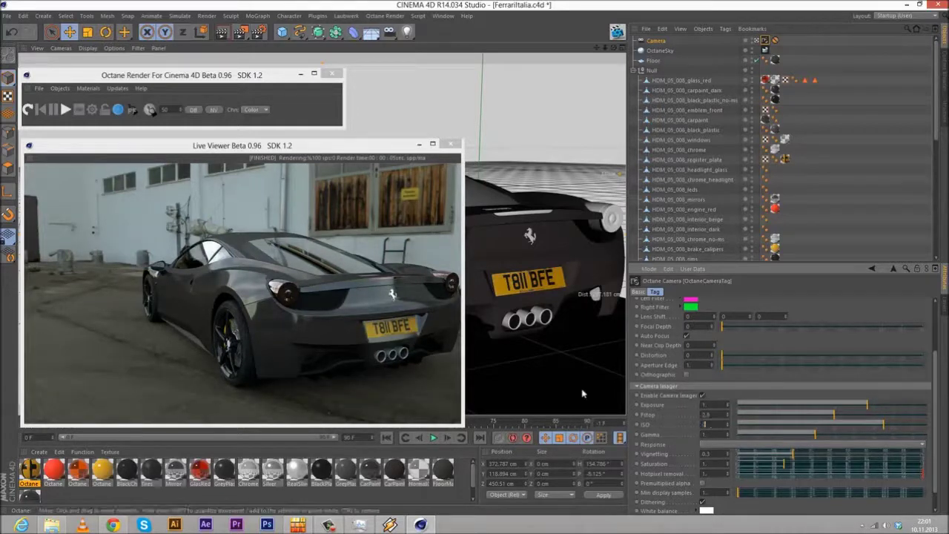
{"action": "type", "text": "200"}
{"action": "key", "text": "Return"}
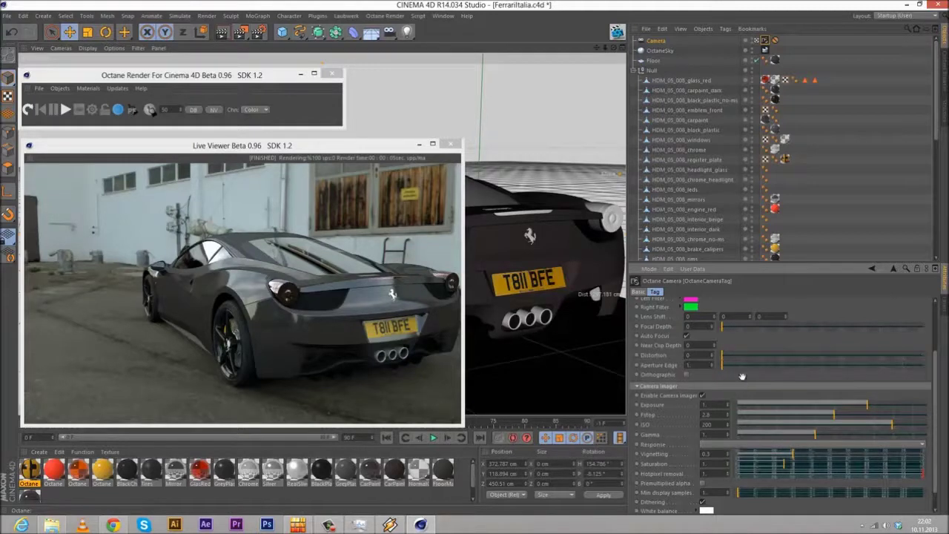
{"action": "scroll", "coordinate": [744, 381], "scroll_direction": "down", "scroll_amount": 1}
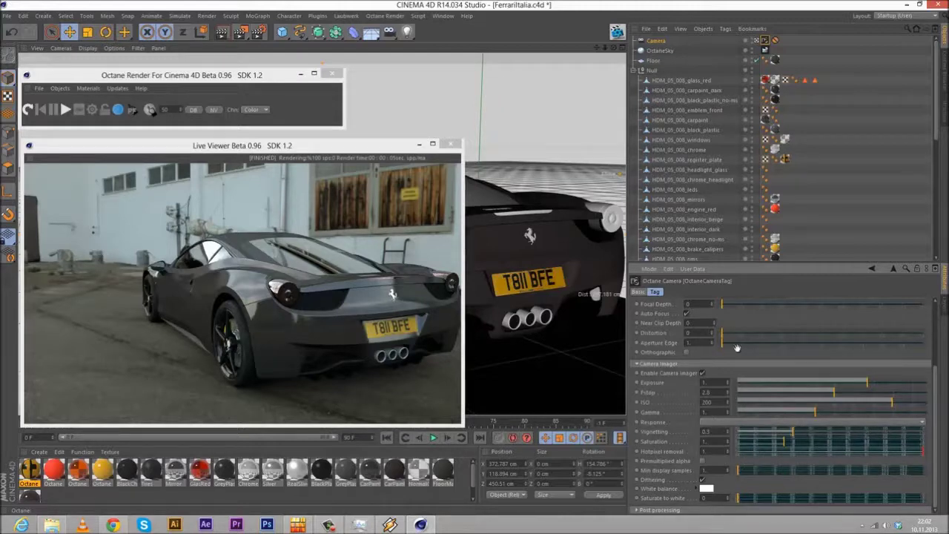
{"action": "scroll", "coordinate": [721, 437], "scroll_direction": "up", "scroll_amount": 3}
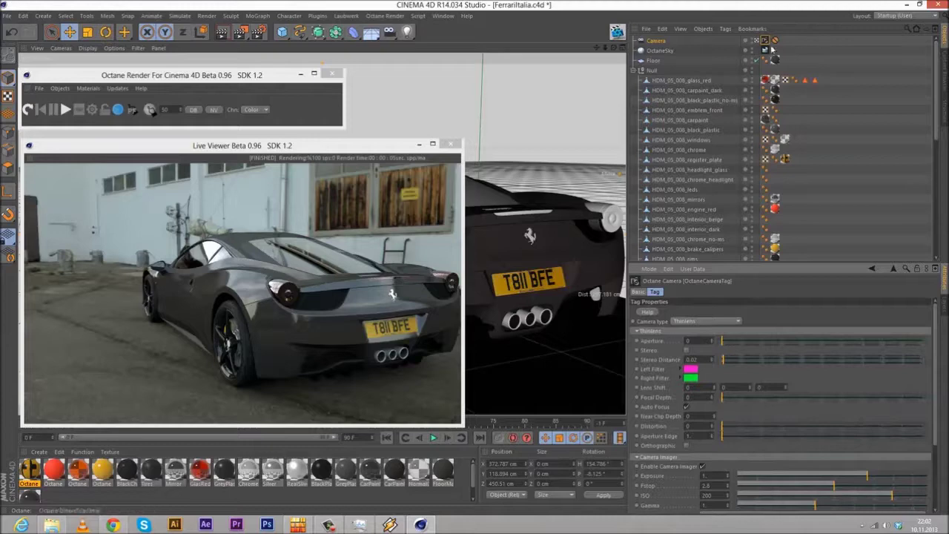
Step: Rotate the OctaneSky environment image behind the car by setting its RotX to about 0.497
{"action": "left_click", "coordinate": [765, 50]}
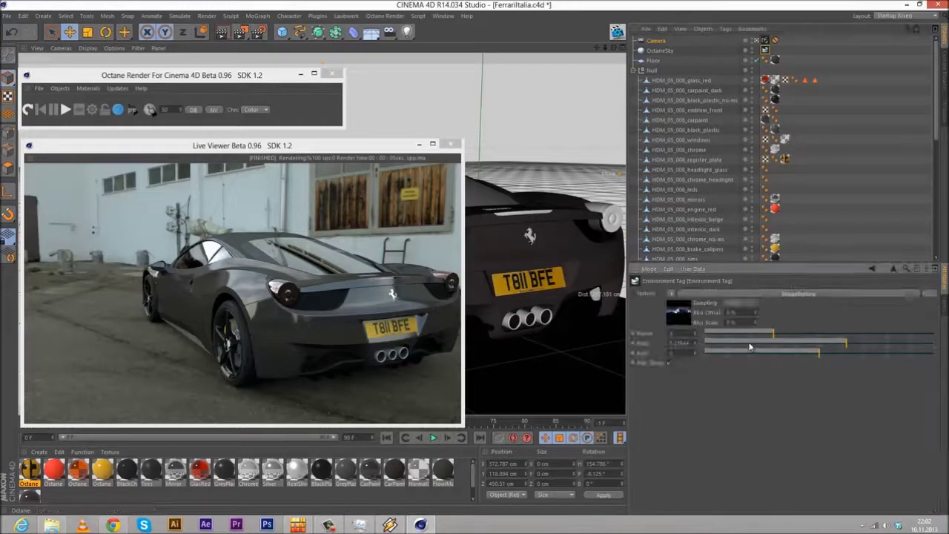
{"action": "left_click_drag", "start_coordinate": [844, 345], "coordinate": [873, 345]}
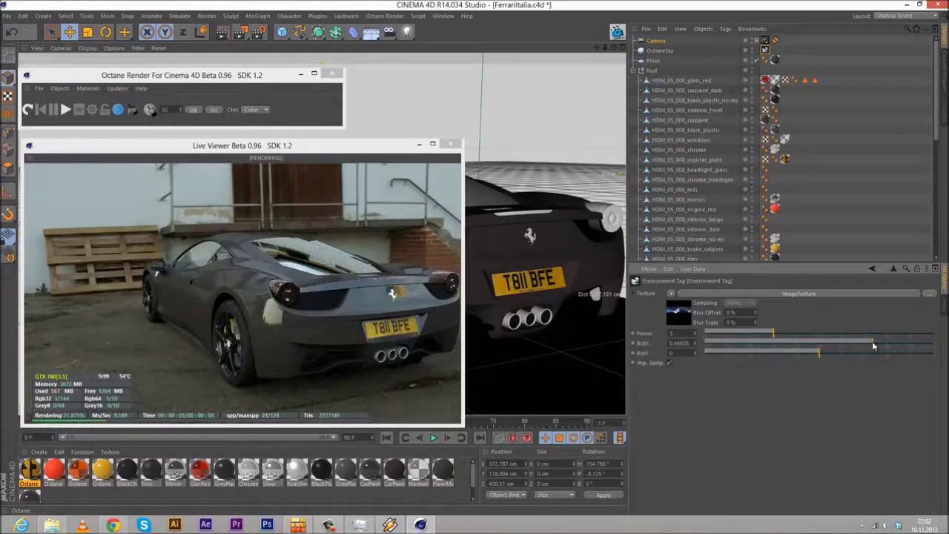
{"action": "left_click_drag", "start_coordinate": [873, 344], "coordinate": [885, 343]}
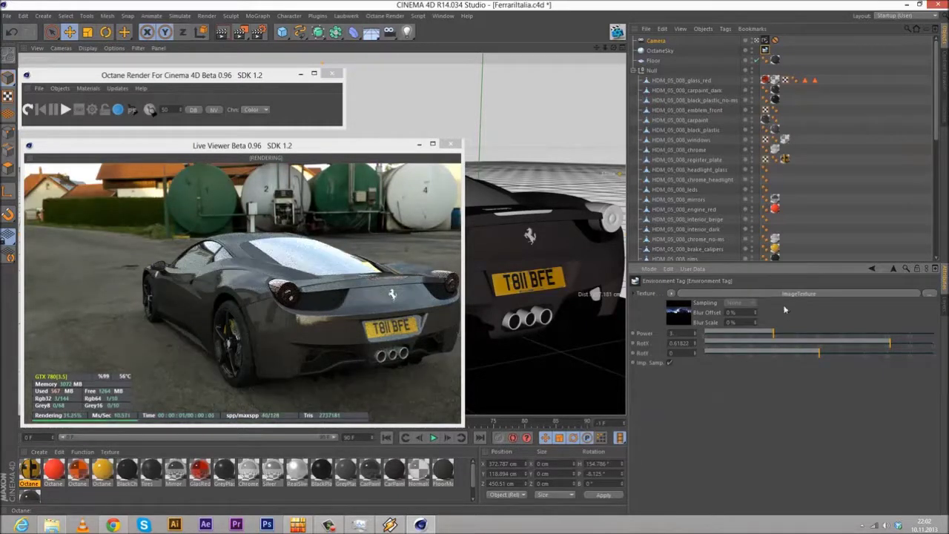
{"action": "left_click_drag", "start_coordinate": [890, 346], "coordinate": [905, 346]}
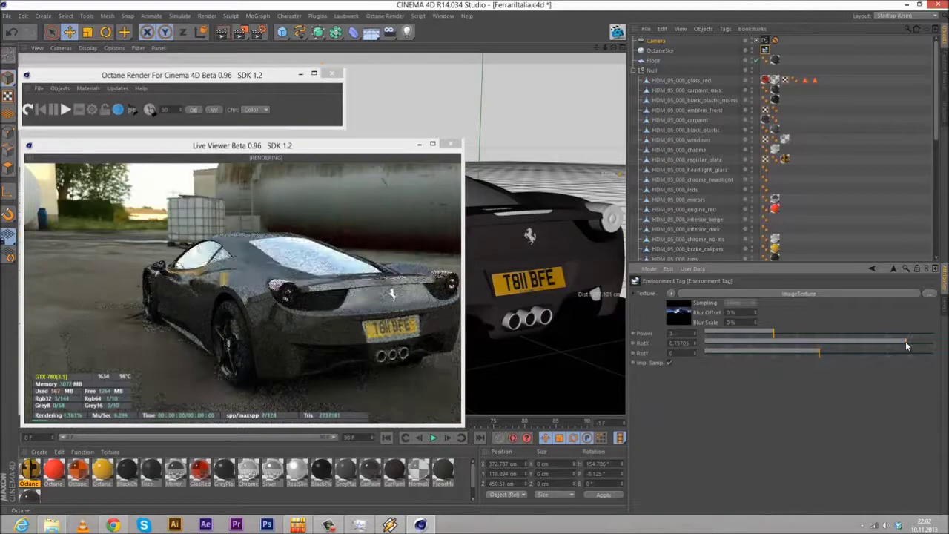
{"action": "left_click_drag", "start_coordinate": [897, 345], "coordinate": [875, 345]}
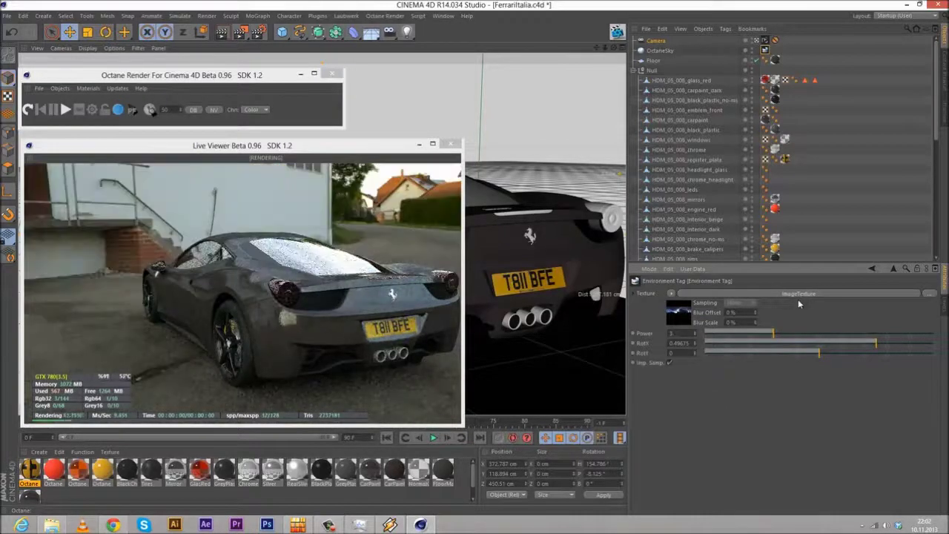
Step: Replace the OctaneSky environment's image texture with another SMC_Industrial HDR file and return to the Environment Tag settings
{"action": "left_click", "coordinate": [799, 293]}
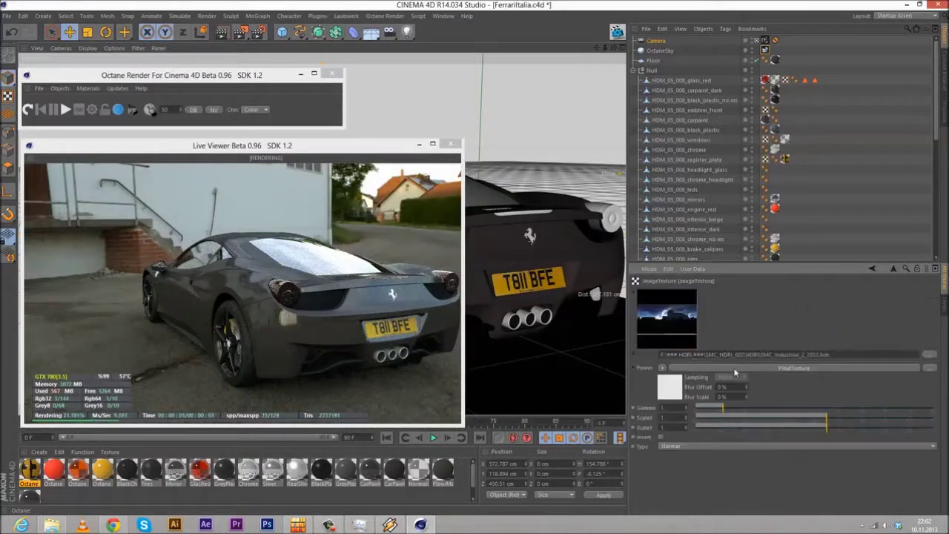
{"action": "left_click", "coordinate": [931, 354]}
{"action": "left_click", "coordinate": [245, 118]}
{"action": "left_click", "coordinate": [387, 262]}
{"action": "left_click", "coordinate": [497, 296]}
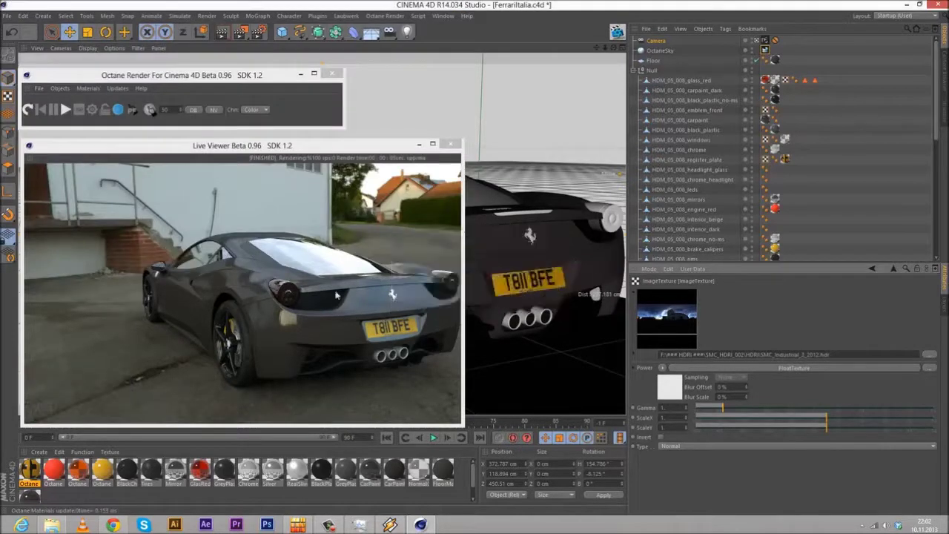
{"action": "left_click", "coordinate": [872, 269]}
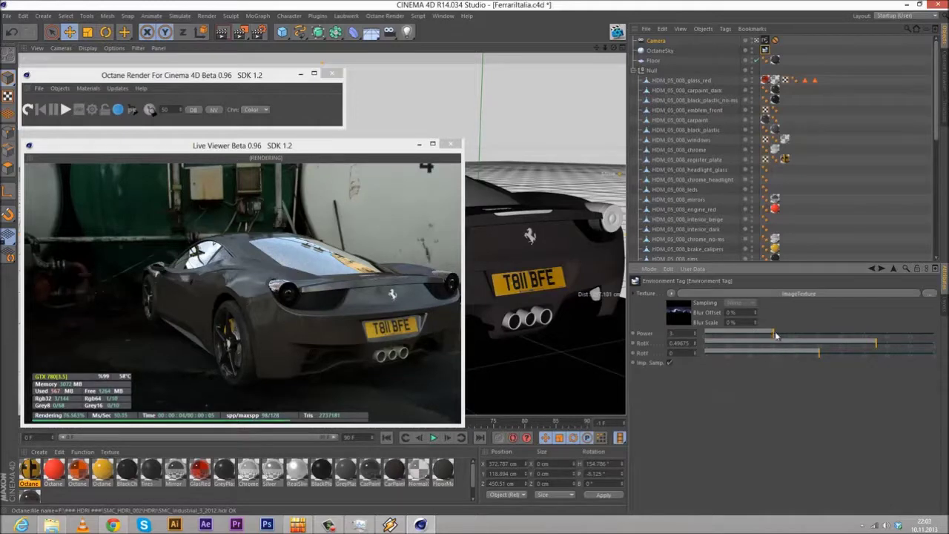
Step: Rotate the OctaneSky environment image by setting its RotX to about -0.761, and enlarge the Live Viewer window
{"action": "left_click_drag", "start_coordinate": [880, 341], "coordinate": [888, 340]}
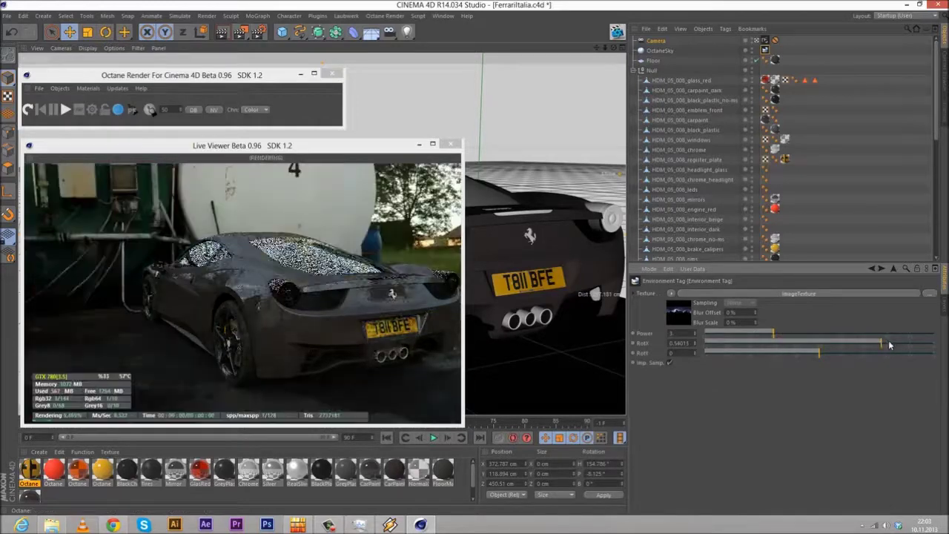
{"action": "left_click_drag", "start_coordinate": [895, 344], "coordinate": [901, 344]}
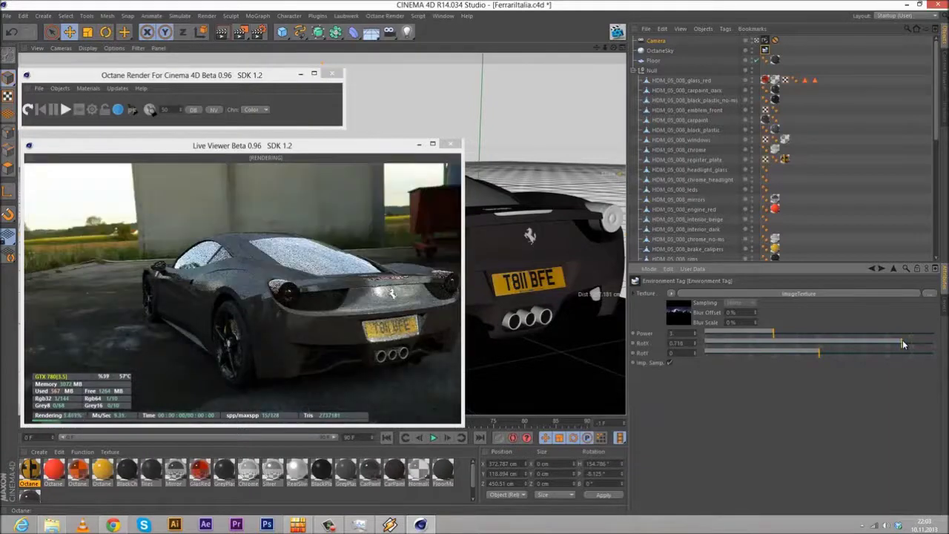
{"action": "left_click_drag", "start_coordinate": [909, 343], "coordinate": [933, 343]}
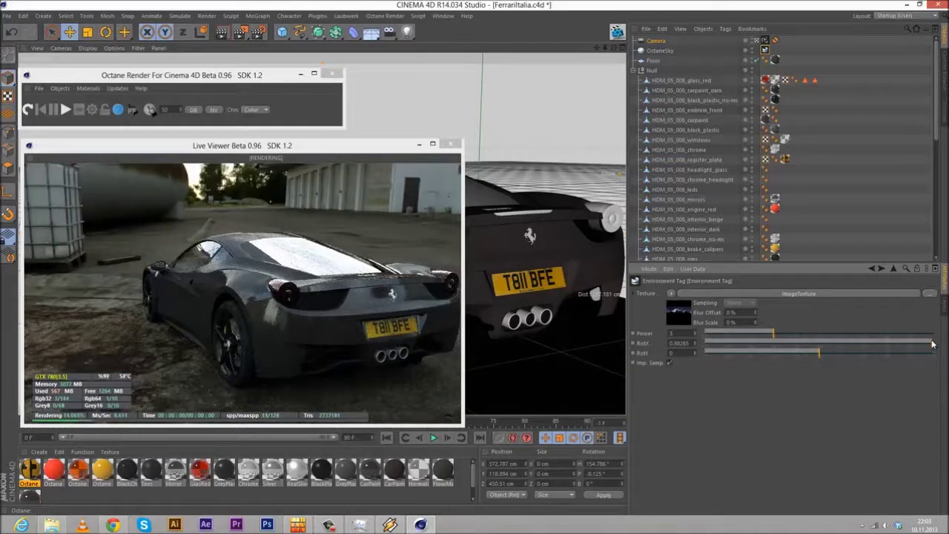
{"action": "left_click", "coordinate": [731, 343]}
{"action": "left_click_drag", "start_coordinate": [730, 343], "coordinate": [729, 342]}
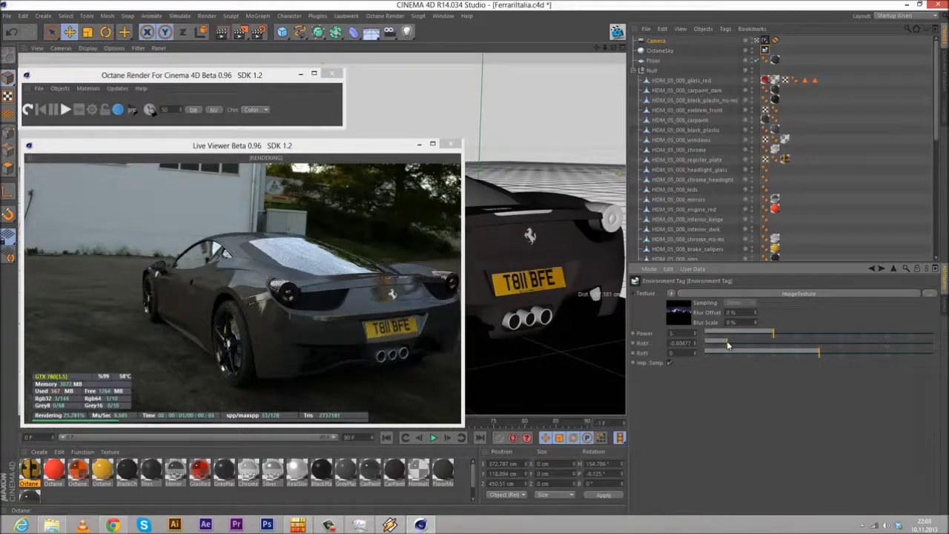
{"action": "left_click_drag", "start_coordinate": [728, 345], "coordinate": [731, 343]}
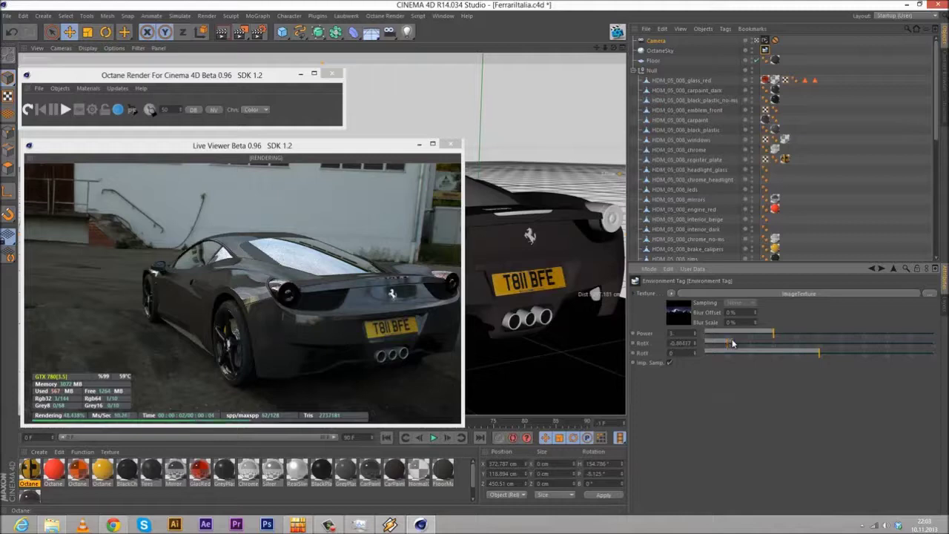
{"action": "left_click_drag", "start_coordinate": [731, 343], "coordinate": [733, 344]}
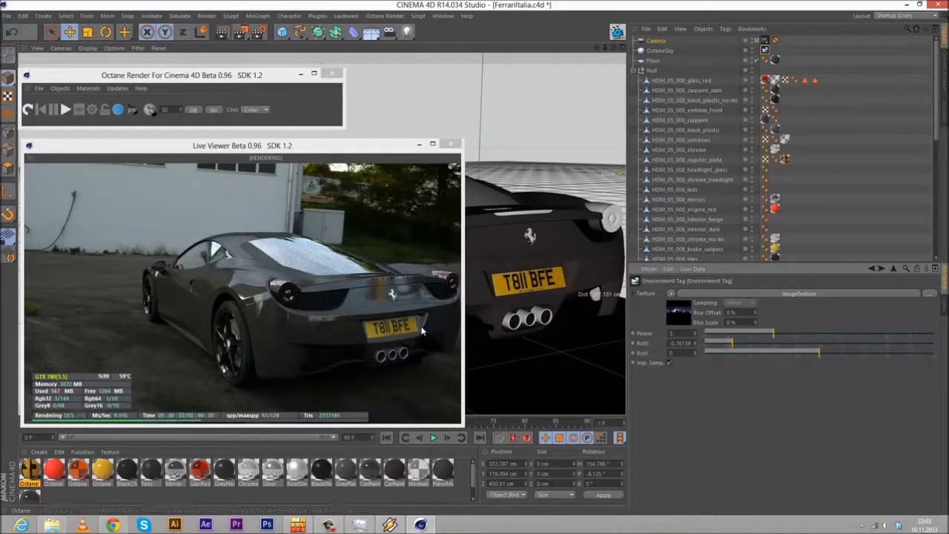
{"action": "left_click_drag", "start_coordinate": [461, 426], "coordinate": [528, 471]}
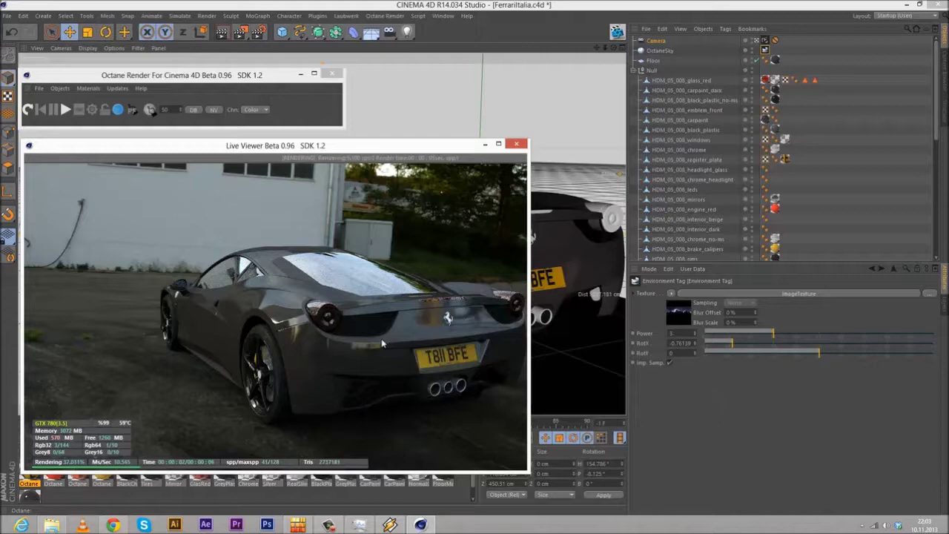
Step: Place the Floor object inside the car's Null group, collapse the group and select it for rotation
{"action": "left_click", "coordinate": [651, 60]}
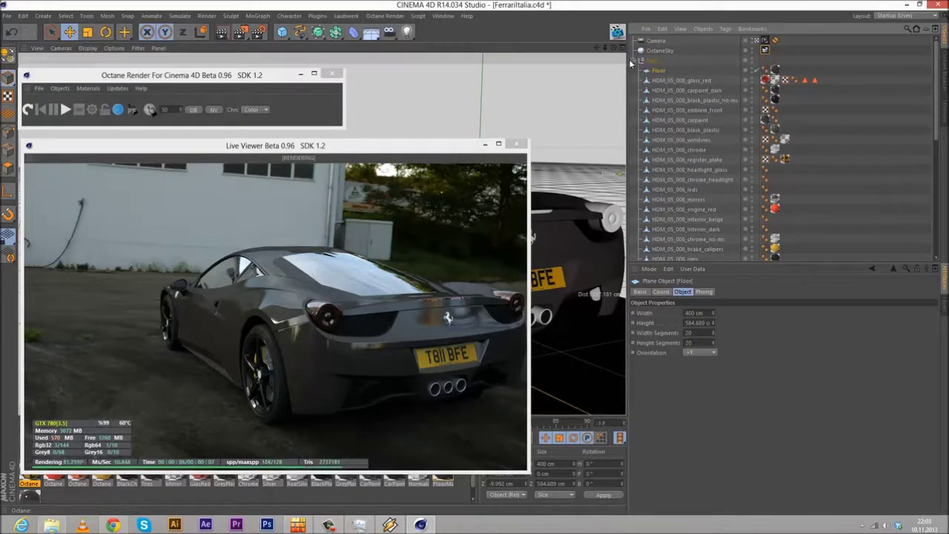
{"action": "left_click", "coordinate": [642, 61]}
{"action": "left_click", "coordinate": [651, 61]}
{"action": "left_click_drag", "start_coordinate": [386, 147], "coordinate": [748, 147]}
{"action": "left_click", "coordinate": [106, 31]}
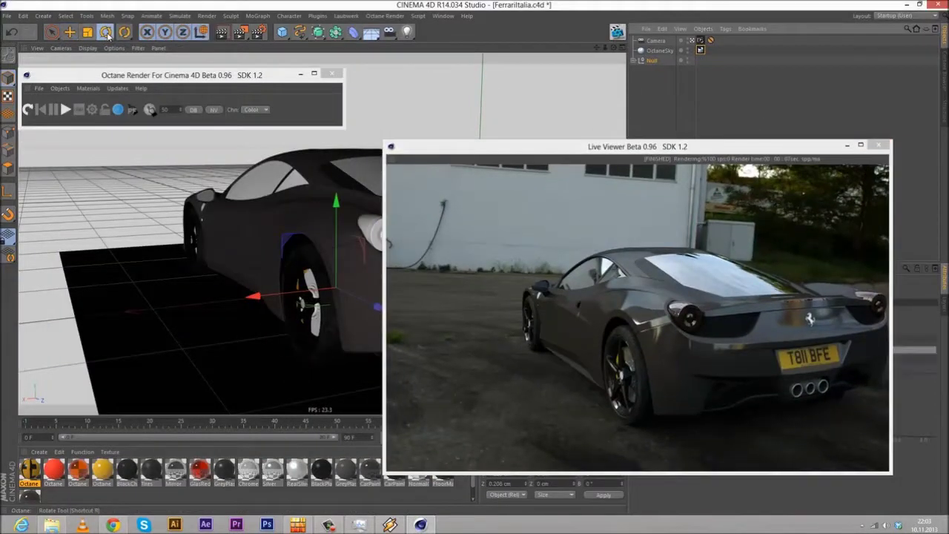
{"action": "left_click_drag", "start_coordinate": [561, 149], "coordinate": [877, 175]}
{"action": "left_click", "coordinate": [652, 60]}
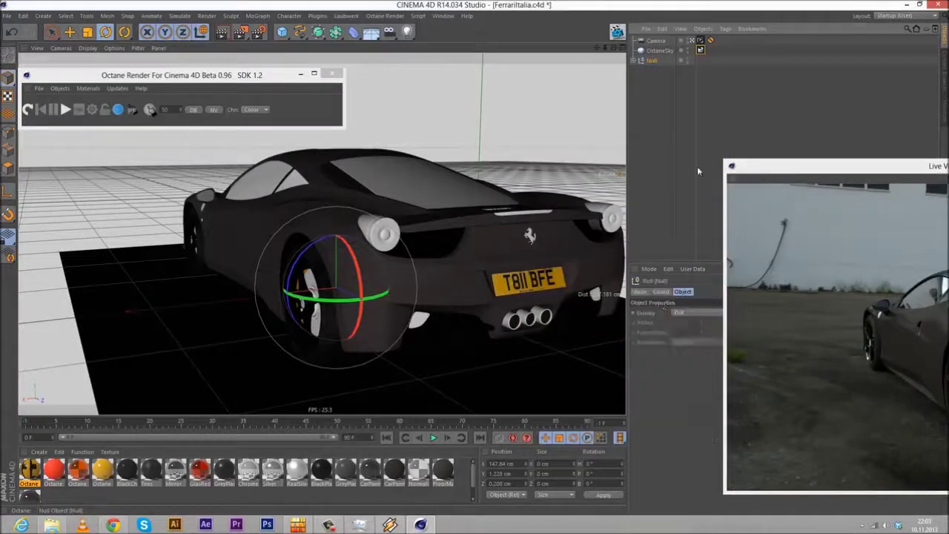
Step: Try a heading rotation (R.H) of 1° on the Null group, and undo it
{"action": "left_click", "coordinate": [661, 292]}
{"action": "left_click_drag", "start_coordinate": [793, 174], "coordinate": [884, 194]}
{"action": "left_click_drag", "start_coordinate": [774, 312], "coordinate": [708, 305]}
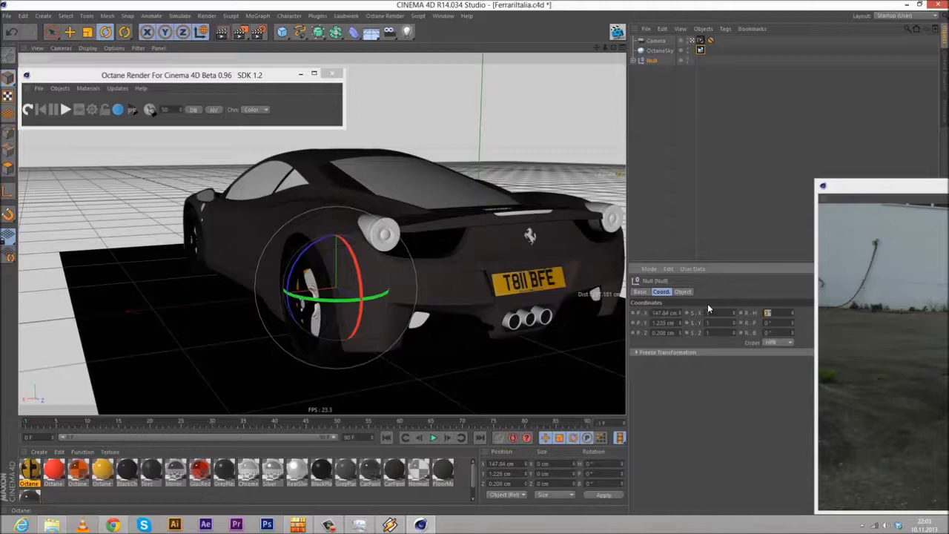
{"action": "type", "text": "1"}
{"action": "key", "text": "Return"}
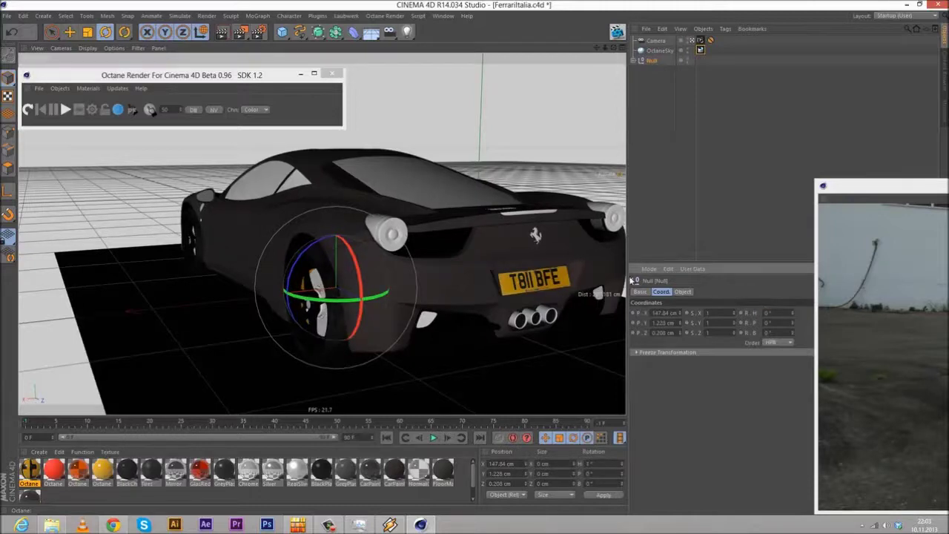
{"action": "key", "text": "ctrl+z"}
Step: Set the Null group's bank rotation (R.B) to -3° and reload the scene in the Octane Live Viewer
{"action": "left_click", "coordinate": [793, 330]}
{"action": "left_click", "coordinate": [792, 335]}
{"action": "left_click", "coordinate": [792, 335]}
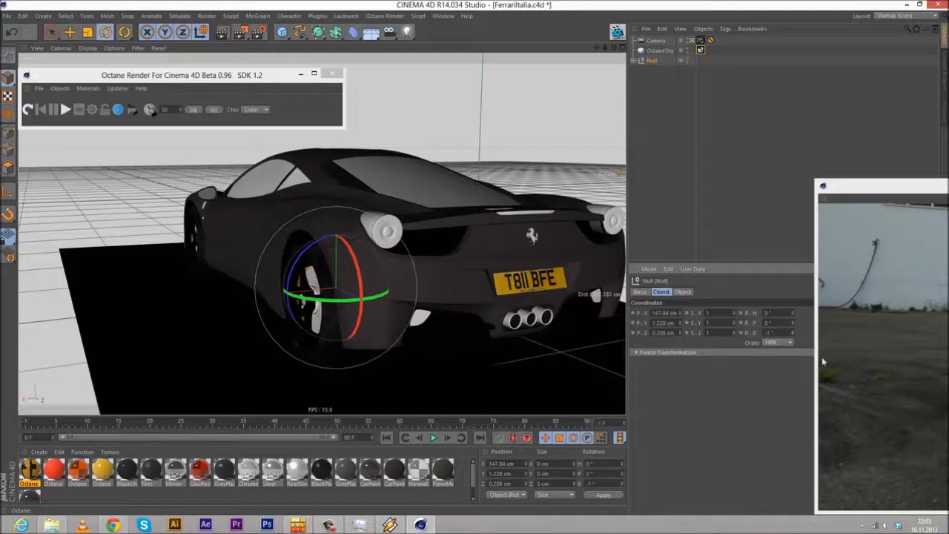
{"action": "left_click", "coordinate": [792, 332]}
{"action": "left_click_drag", "start_coordinate": [853, 195], "coordinate": [450, 186]}
{"action": "left_click", "coordinate": [28, 110]}
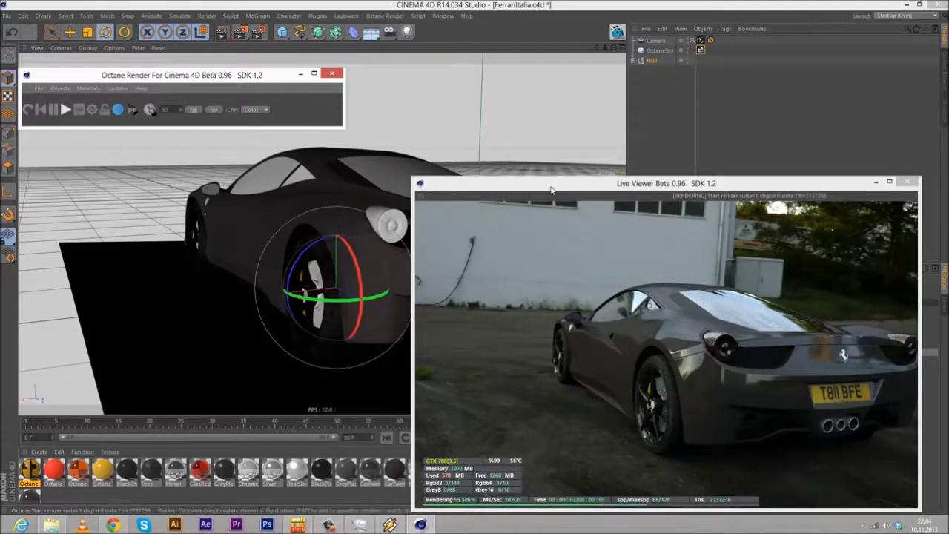
{"action": "left_click_drag", "start_coordinate": [551, 184], "coordinate": [203, 152]}
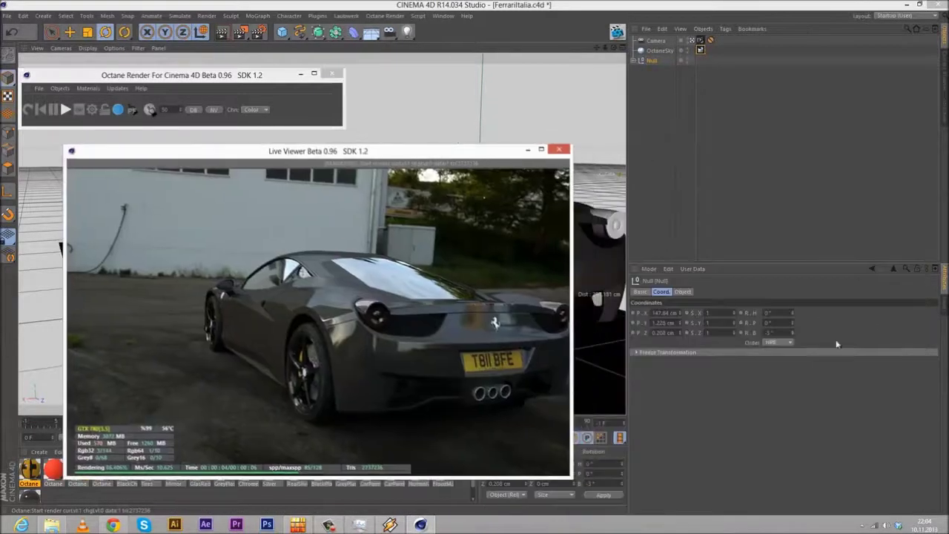
Step: Try a bank rotation of -4° on the Null group, settle on -2°, and reload the Octane render
{"action": "left_click", "coordinate": [793, 334]}
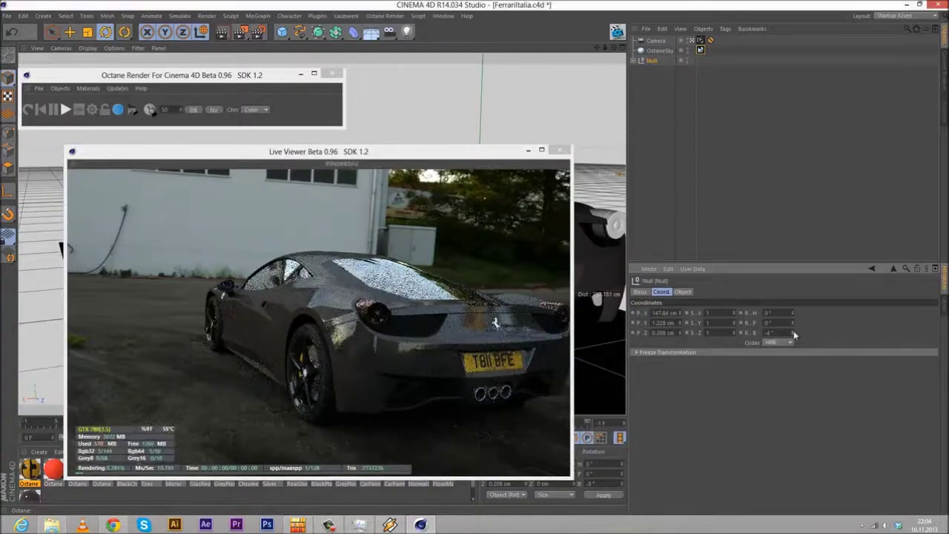
{"action": "left_click", "coordinate": [29, 111]}
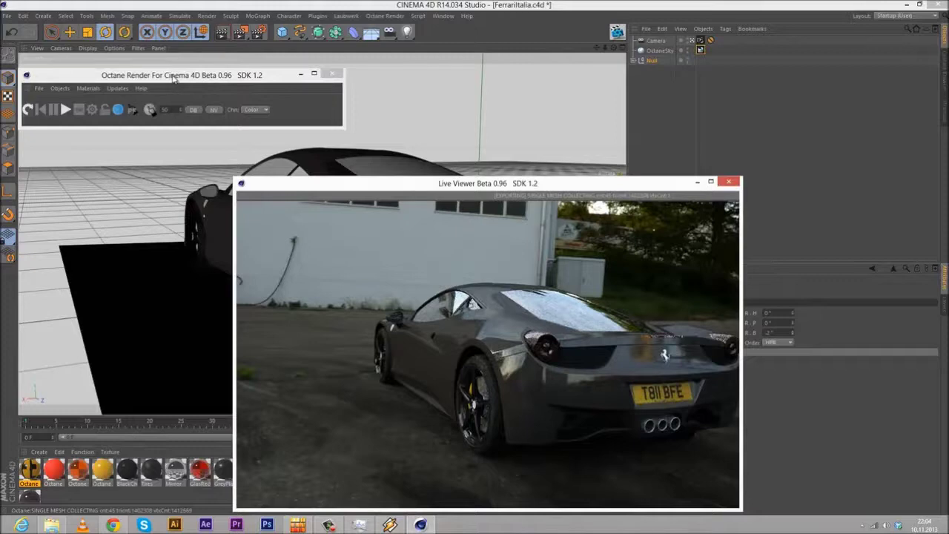
{"action": "left_click_drag", "start_coordinate": [173, 77], "coordinate": [546, 125]}
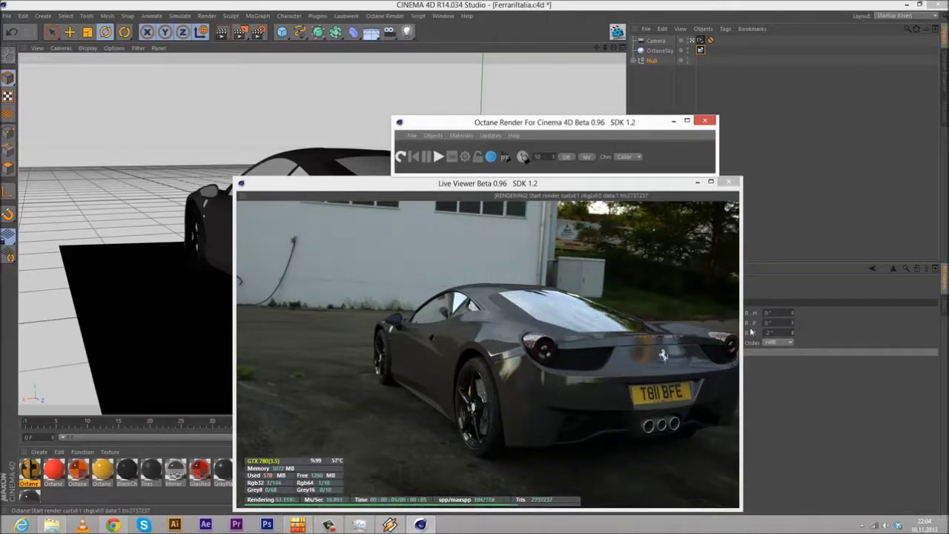
{"action": "left_click", "coordinate": [791, 331]}
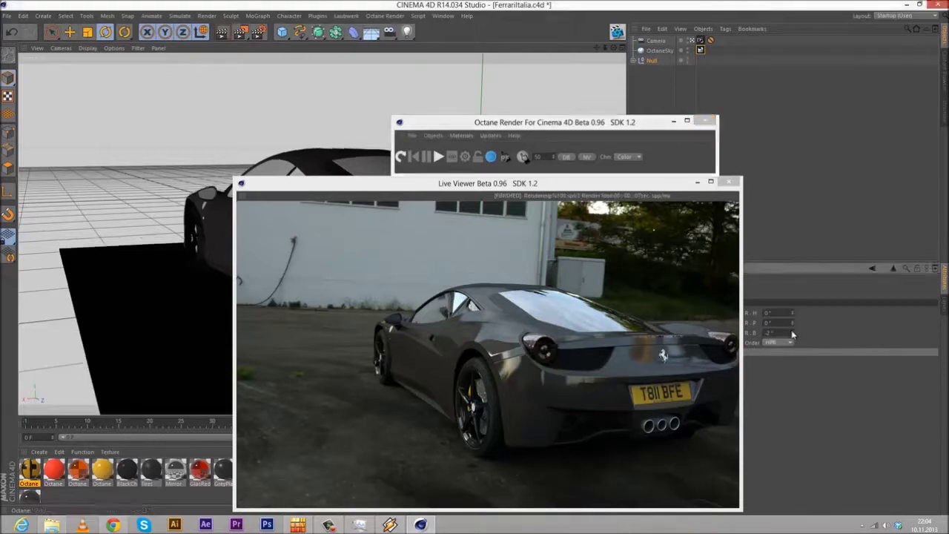
Step: Rearrange the Live Viewer and Octane Render windows and expand the Null group's object hierarchy
{"action": "left_click_drag", "start_coordinate": [395, 189], "coordinate": [435, 197]}
{"action": "left_click", "coordinate": [344, 174]}
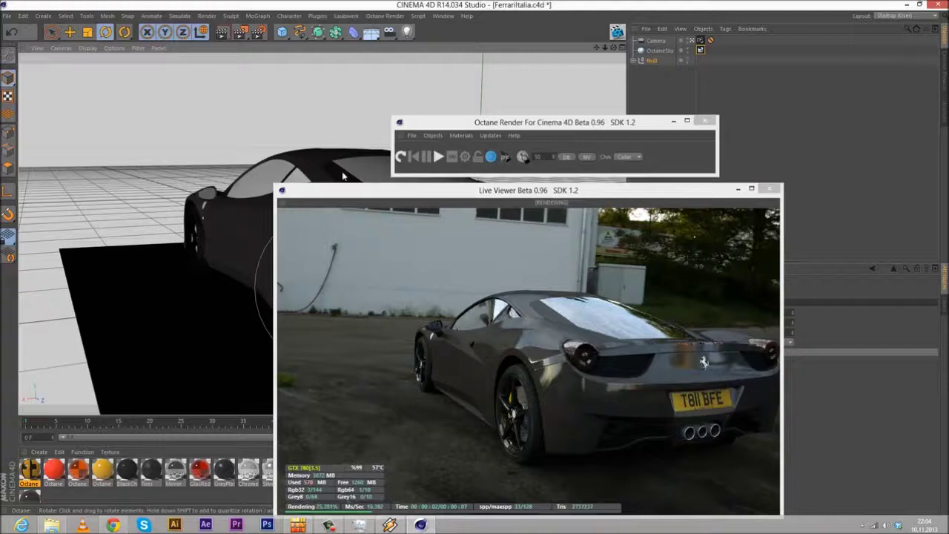
{"action": "left_click", "coordinate": [641, 60]}
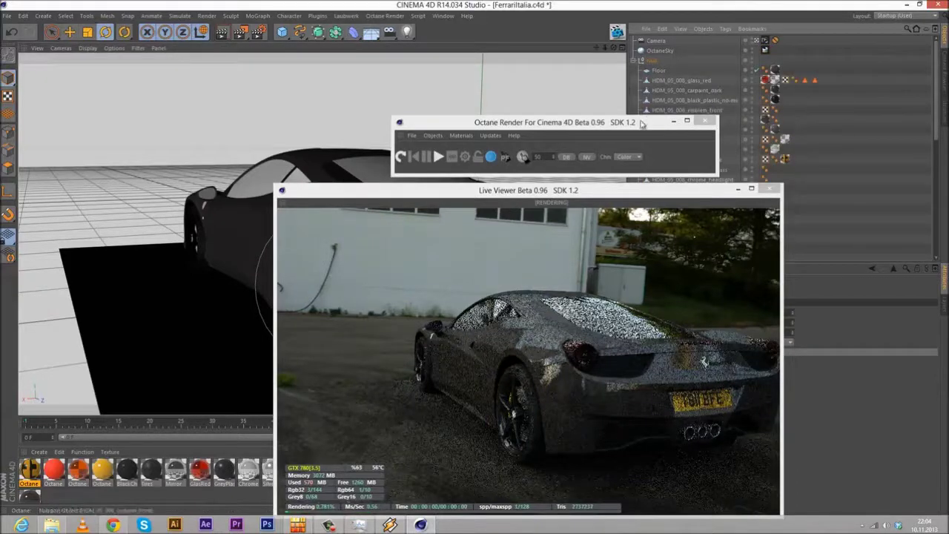
{"action": "mouse_move", "coordinate": [595, 132]}
{"action": "left_mouse_down"}
{"action": "mouse_move", "coordinate": [563, 137]}
{"action": "mouse_move", "coordinate": [590, 145]}
{"action": "left_mouse_up"}
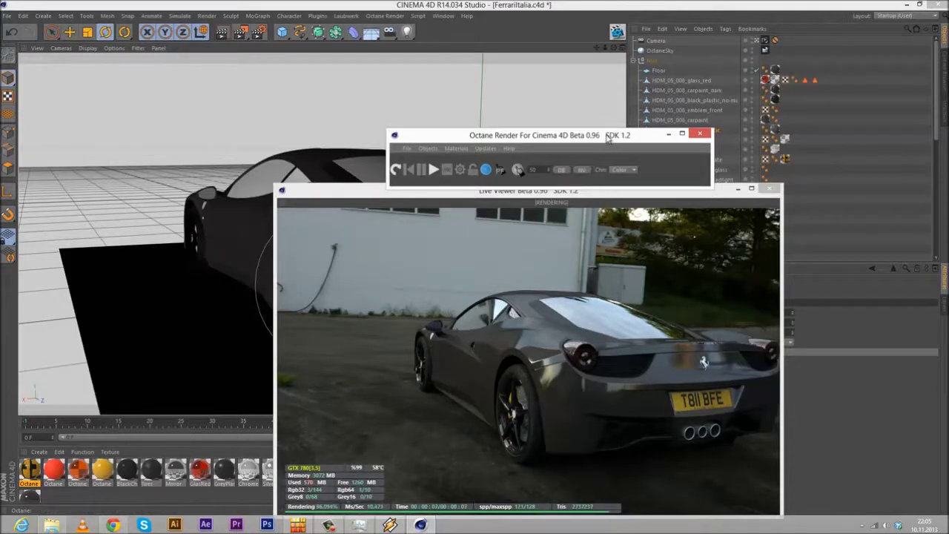
{"action": "left_click_drag", "start_coordinate": [607, 140], "coordinate": [549, 139]}
{"action": "left_click", "coordinate": [724, 130]}
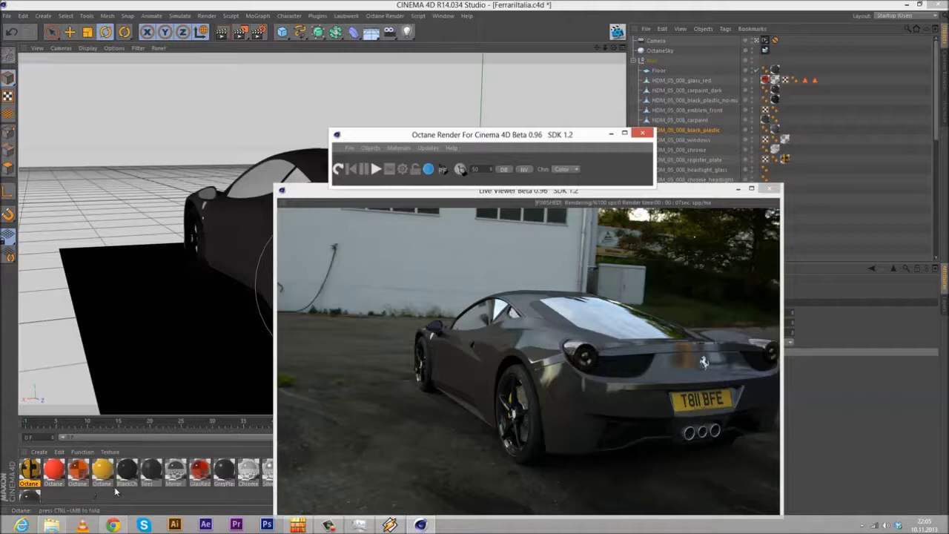
Step: Darken the Floor's FloorMatte diffuse color to R 0.01, G 0.012, B 0.009 by sampling the Live Viewer image, and close the Material Editor
{"action": "left_click", "coordinate": [713, 70]}
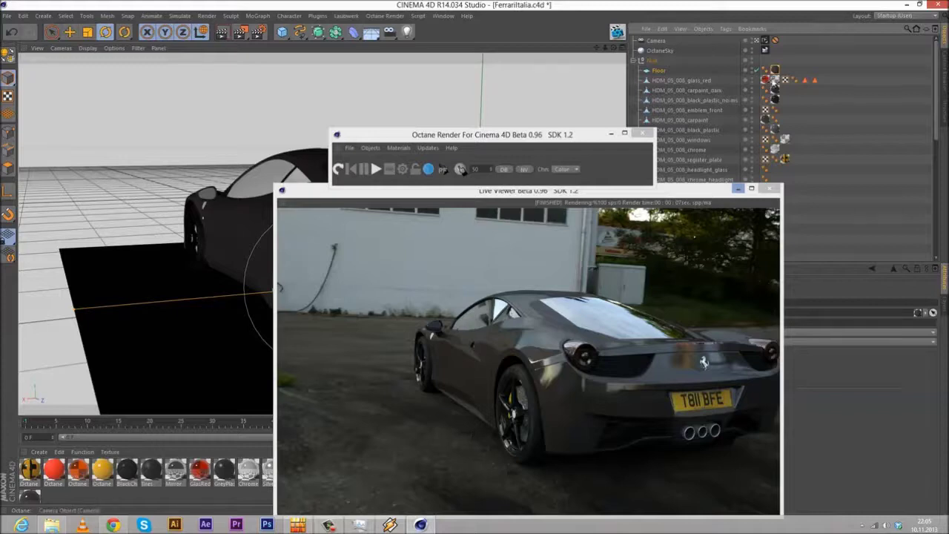
{"action": "left_click", "coordinate": [774, 71]}
{"action": "left_click_drag", "start_coordinate": [469, 195], "coordinate": [386, 95]}
{"action": "double_click", "coordinate": [443, 471]}
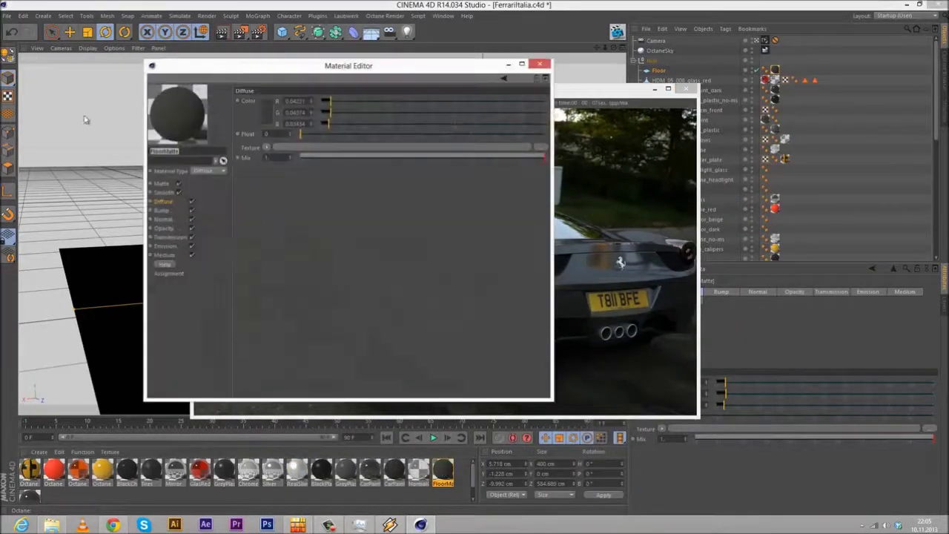
{"action": "left_click", "coordinate": [166, 201]}
{"action": "left_click", "coordinate": [265, 116]}
{"action": "left_click", "coordinate": [258, 149]}
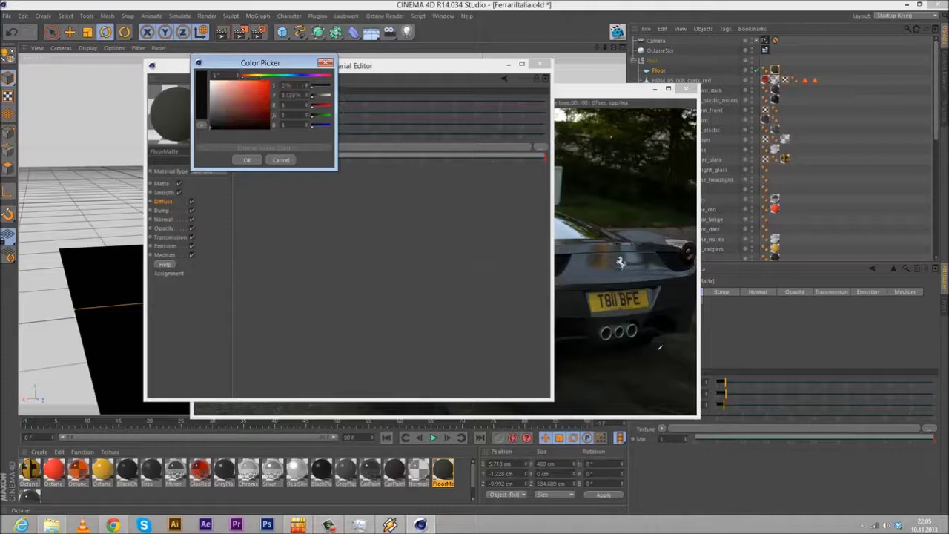
{"action": "left_click", "coordinate": [471, 268]}
{"action": "left_click", "coordinate": [249, 160]}
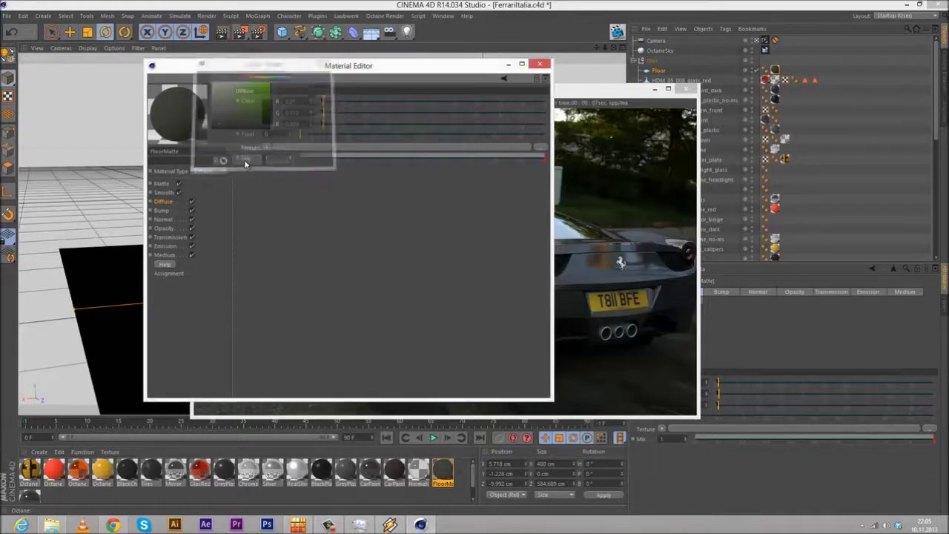
{"action": "left_click_drag", "start_coordinate": [386, 67], "coordinate": [2, 128]}
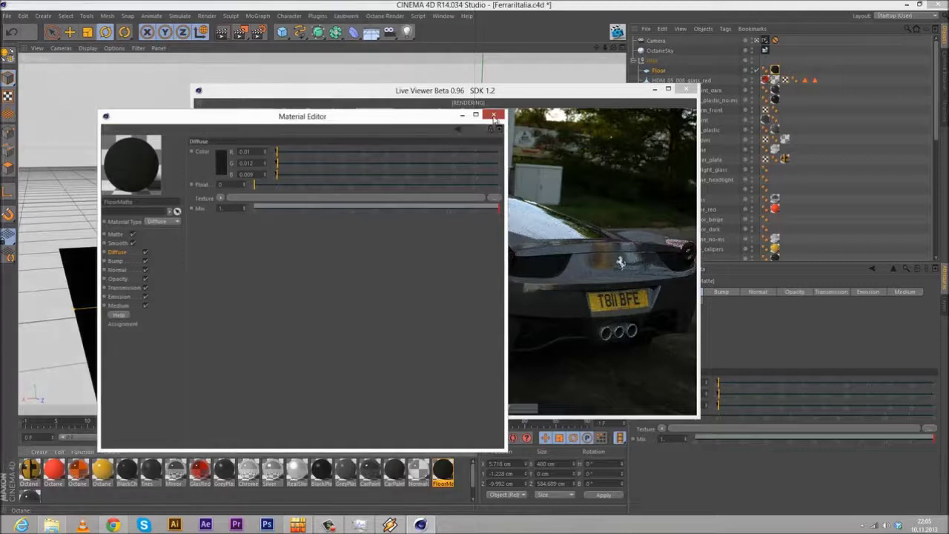
{"action": "left_click", "coordinate": [493, 92]}
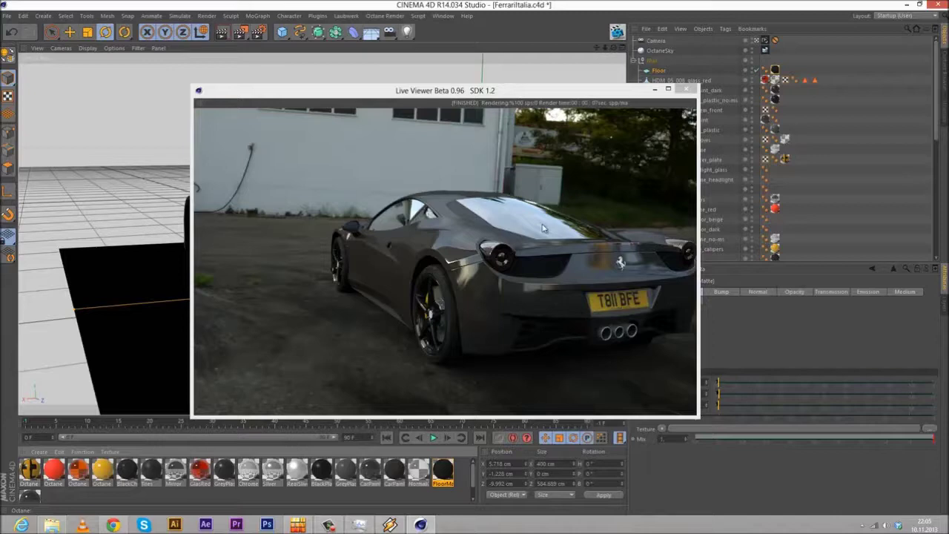
Step: Select all polygons of HDM_05_008_carpaint_dark and leave the scene camera to inspect them on the rear diffuser and side skirt
{"action": "left_click_drag", "start_coordinate": [549, 89], "coordinate": [800, 127]}
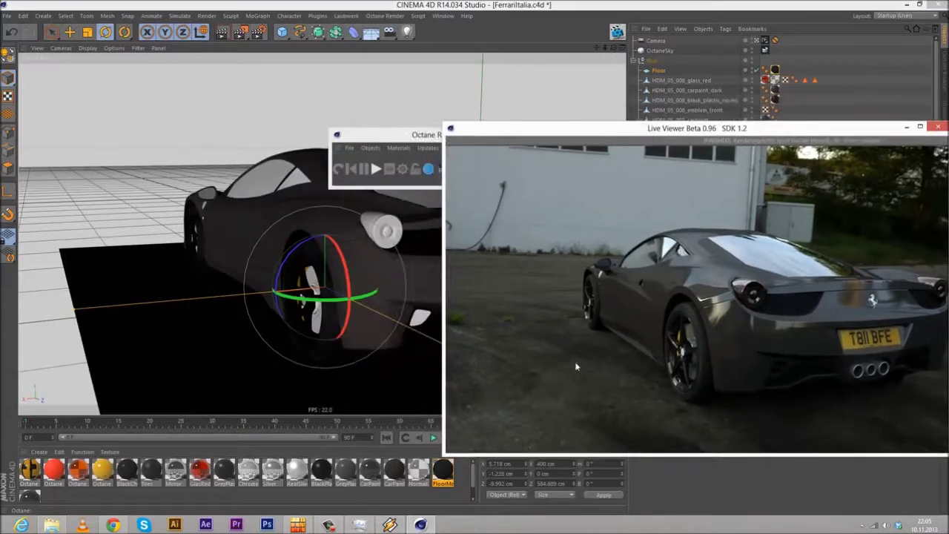
{"action": "left_click", "coordinate": [8, 168]}
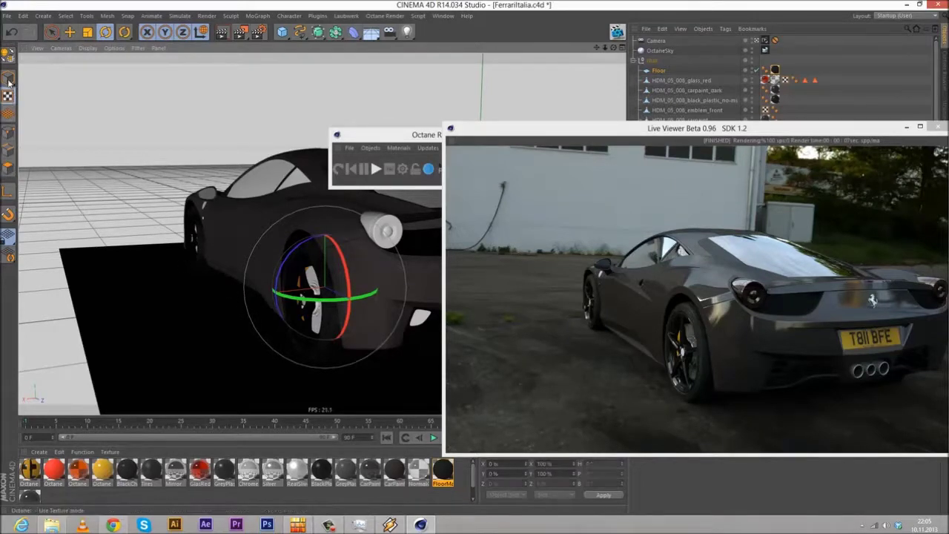
{"action": "left_click", "coordinate": [232, 283]}
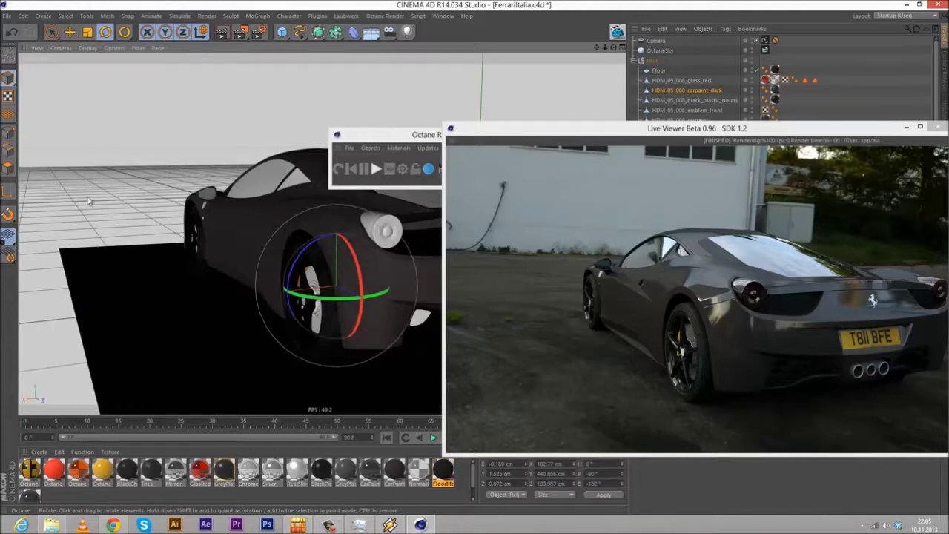
{"action": "left_click", "coordinate": [8, 169]}
{"action": "key", "text": "ctrl+a"}
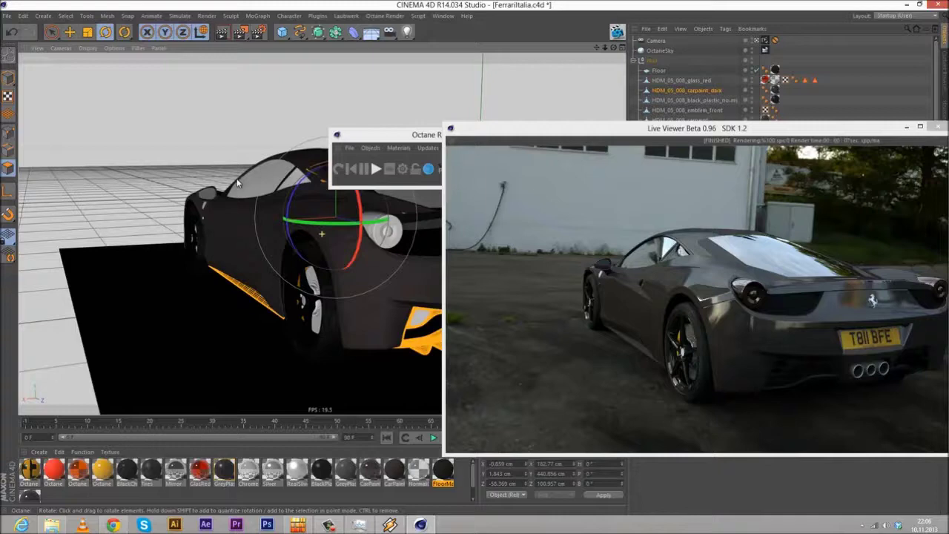
{"action": "left_click", "coordinate": [756, 40]}
{"action": "left_click_drag", "start_coordinate": [322, 261], "coordinate": [112, 291], "text": "alt"}
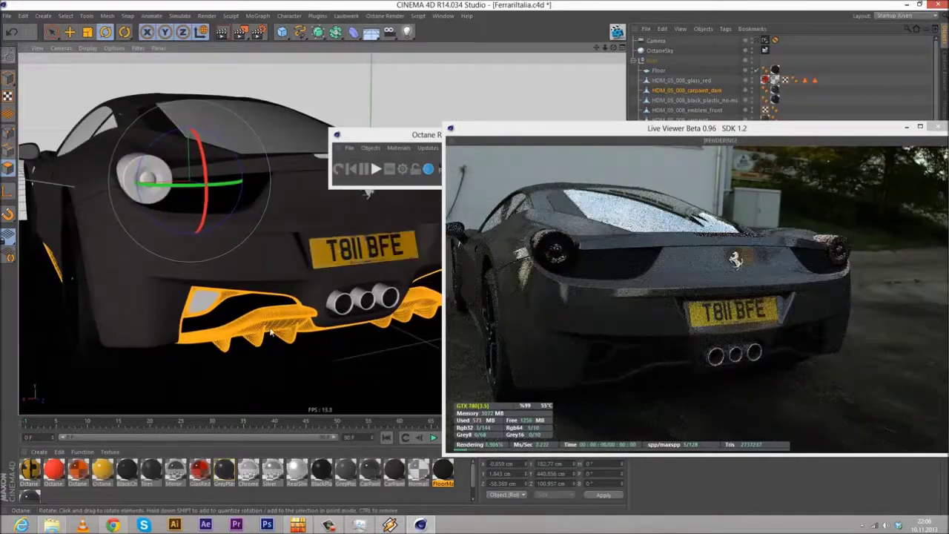
{"action": "left_click_drag", "start_coordinate": [217, 291], "coordinate": [365, 180], "text": "alt"}
{"action": "left_click_drag", "start_coordinate": [322, 234], "coordinate": [186, 267], "text": "alt"}
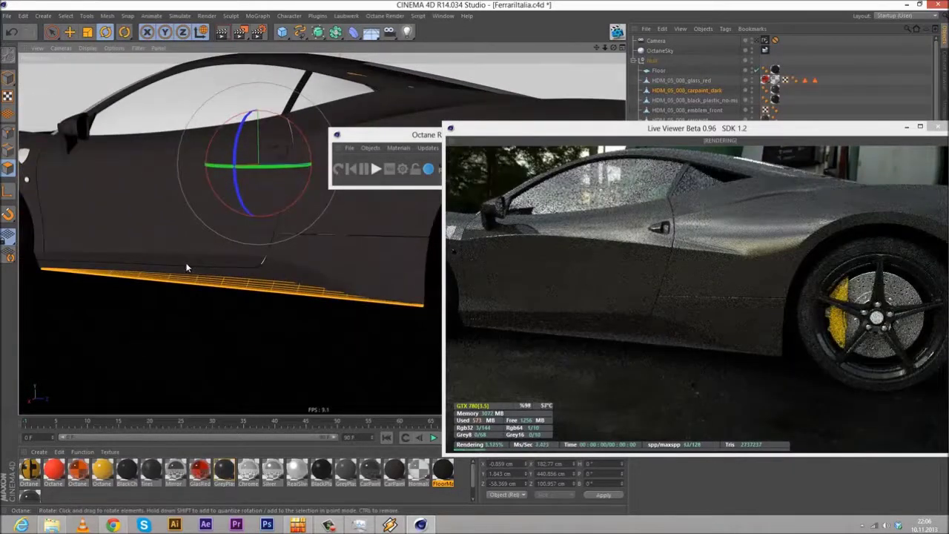
Step: Leave polygon editing on the side skirt and open the GreyPlastic material assigned to HDM_05_008_carpaint_dark in the Material Editor
{"action": "scroll", "coordinate": [186, 263], "scroll_direction": "up", "scroll_amount": 2}
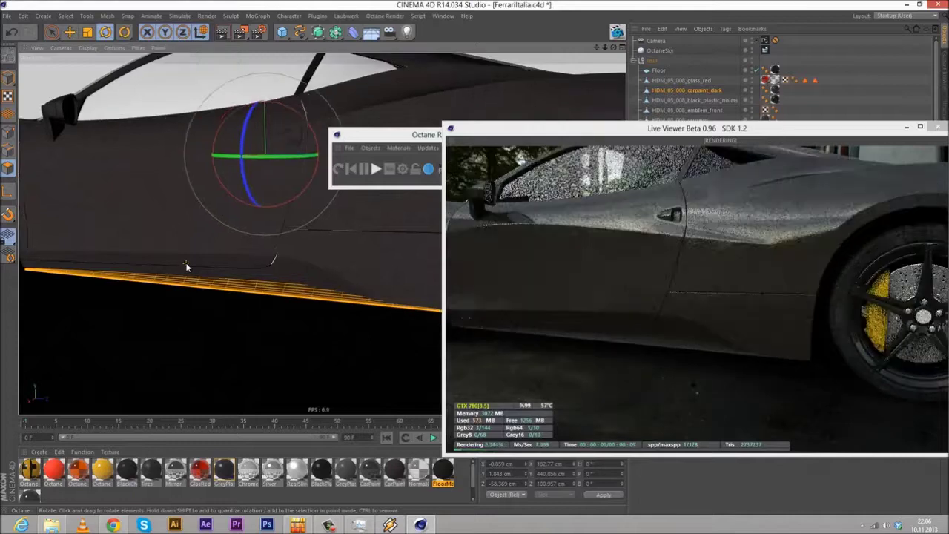
{"action": "scroll", "coordinate": [186, 267], "scroll_direction": "up", "scroll_amount": 6}
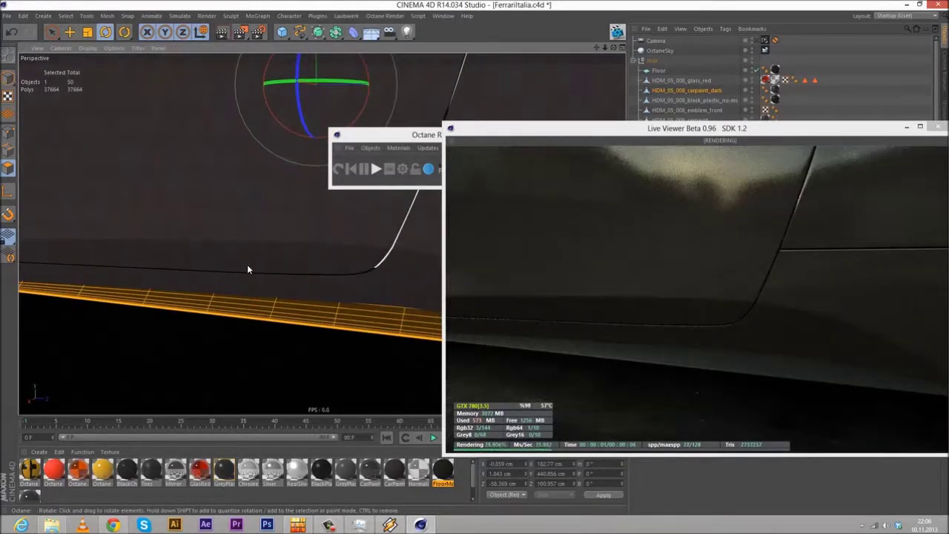
{"action": "left_click_drag", "start_coordinate": [222, 270], "coordinate": [150, 272], "text": "alt"}
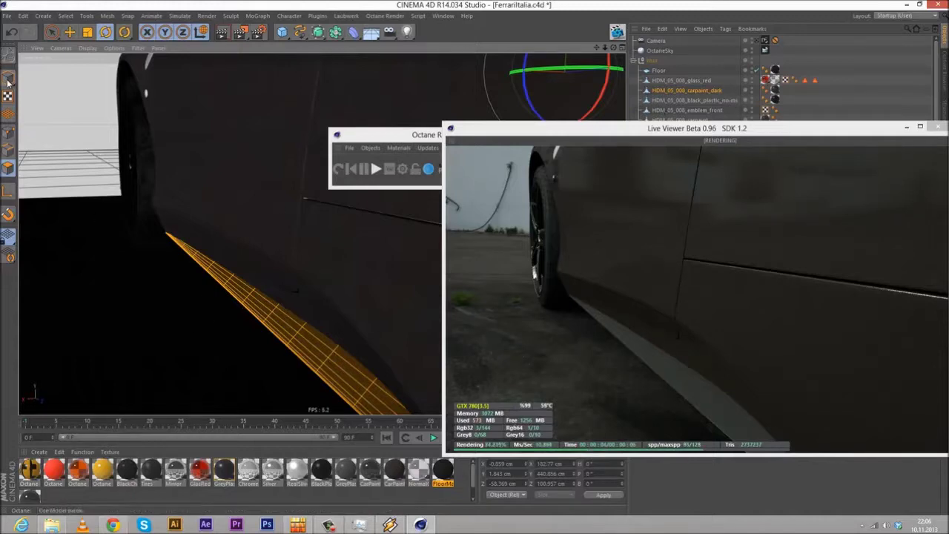
{"action": "left_click", "coordinate": [253, 290]}
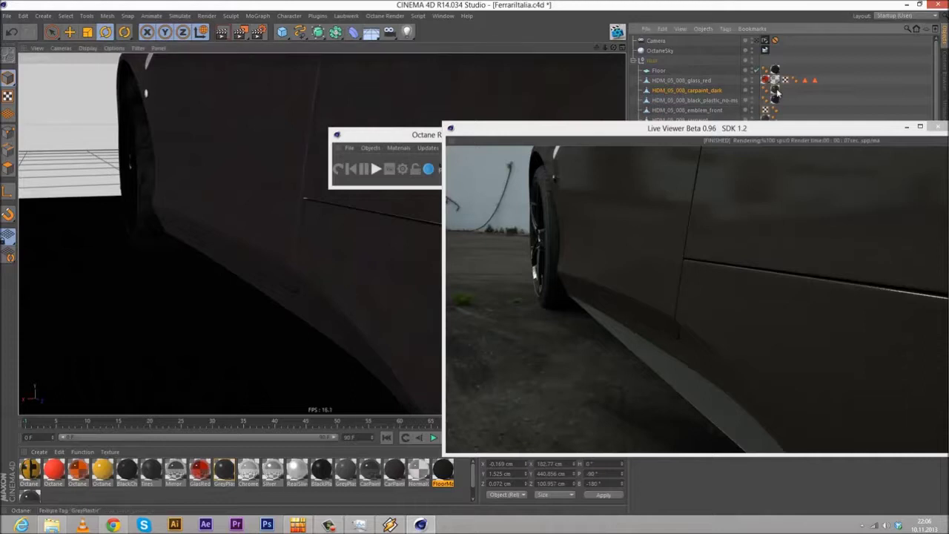
{"action": "left_click", "coordinate": [775, 91]}
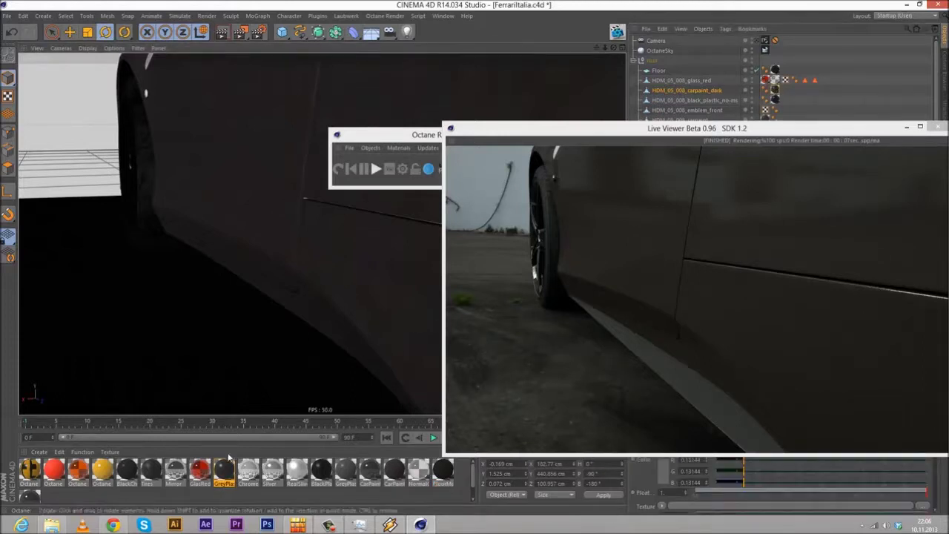
{"action": "double_click", "coordinate": [776, 91]}
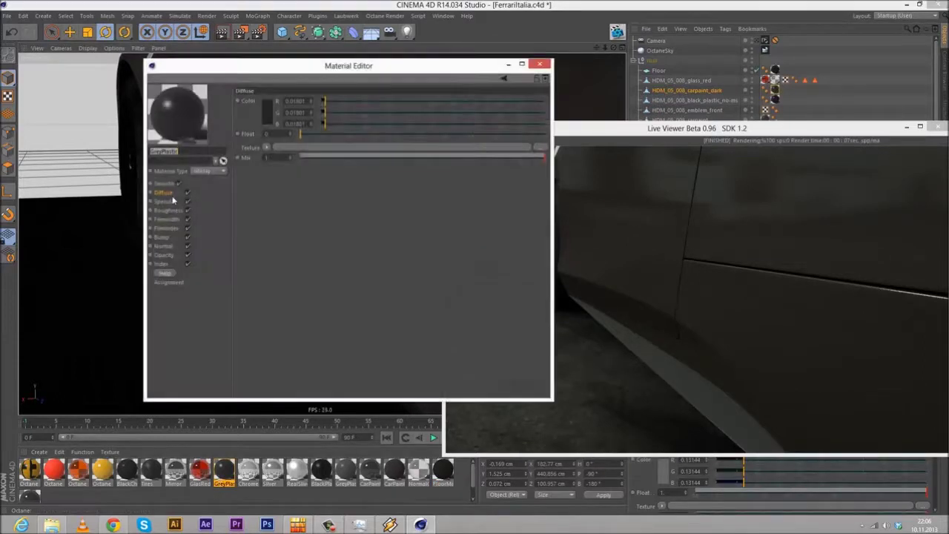
Step: Set the GreyPlastic material's specular colour to a dark grey of about 0.124 and close its editor
{"action": "left_click", "coordinate": [165, 201]}
{"action": "left_click", "coordinate": [267, 113]}
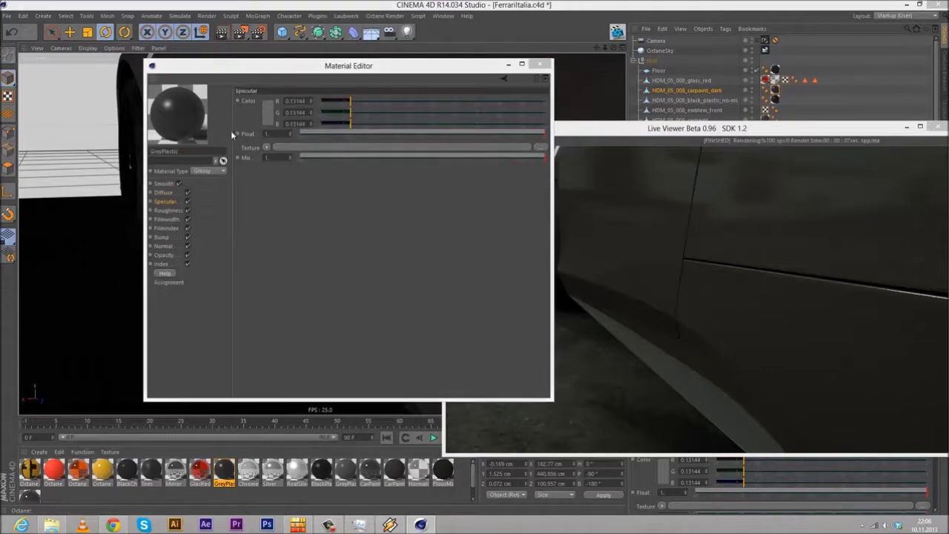
{"action": "left_click", "coordinate": [250, 161]}
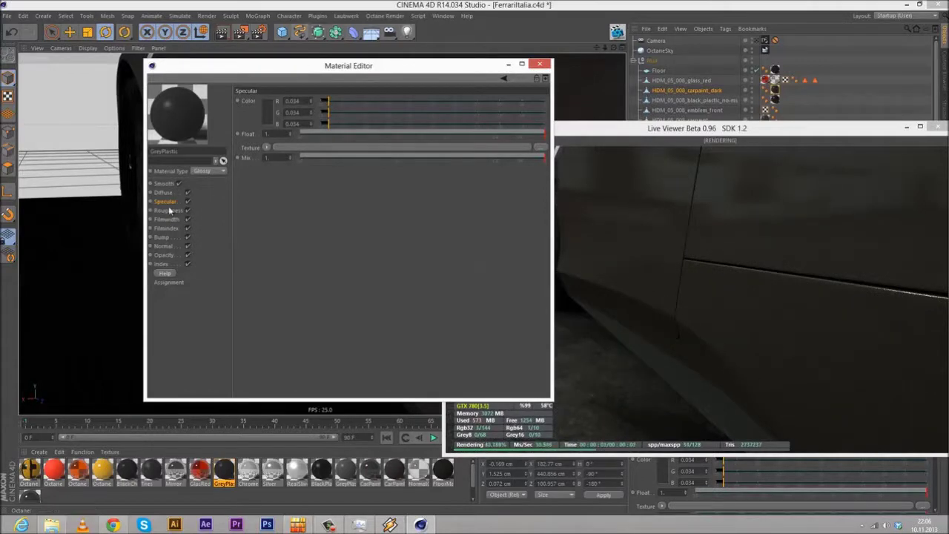
{"action": "left_click", "coordinate": [264, 115]}
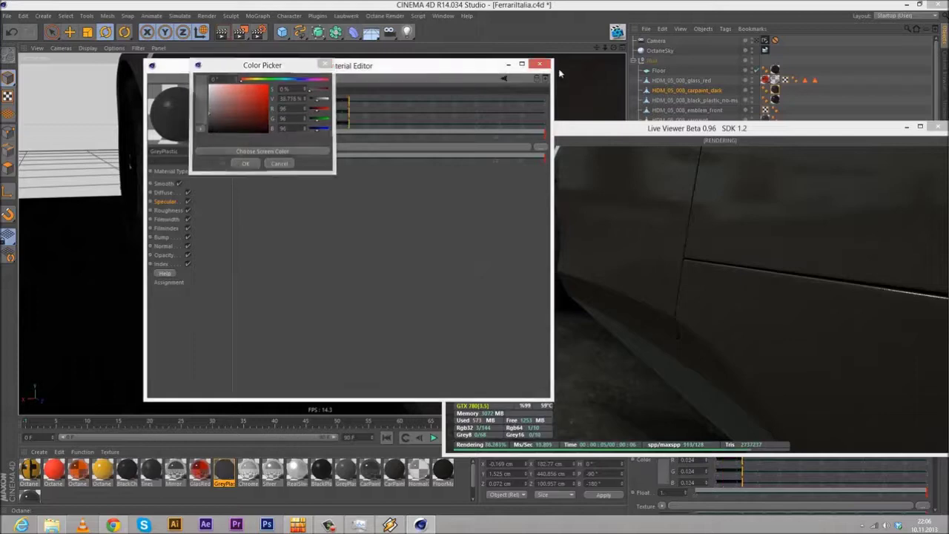
{"action": "left_click", "coordinate": [246, 163]}
{"action": "left_click", "coordinate": [542, 66]}
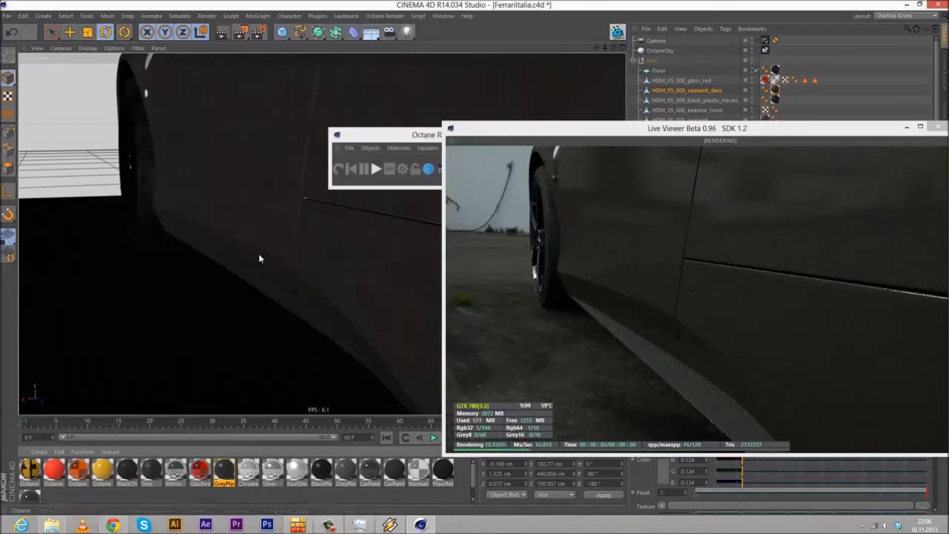
Step: Clear the polygon selection of HDM_05_008_carpaint_dark in polygon mode and pause the live render
{"action": "left_click", "coordinate": [701, 92]}
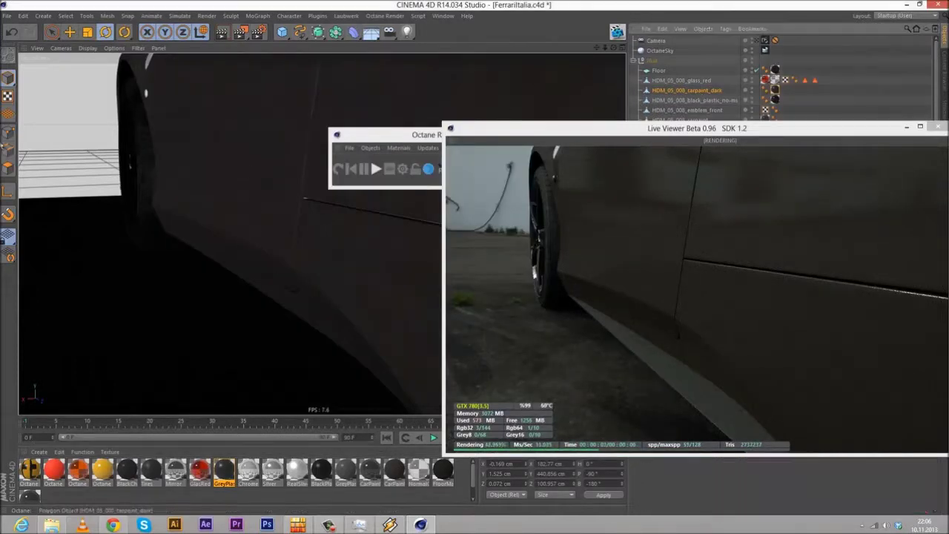
{"action": "left_click", "coordinate": [10, 169]}
{"action": "left_click", "coordinate": [51, 32]}
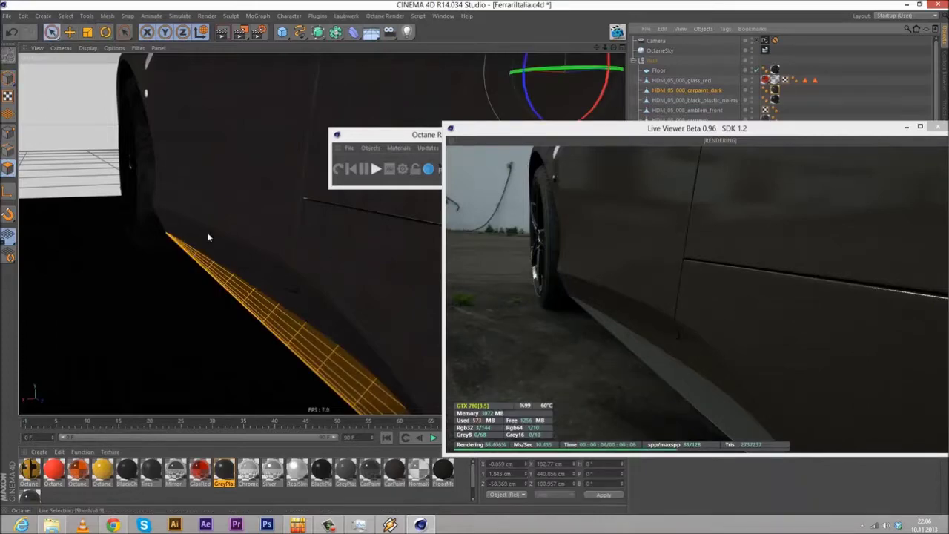
{"action": "scroll", "coordinate": [208, 233], "scroll_direction": "down", "scroll_amount": 6}
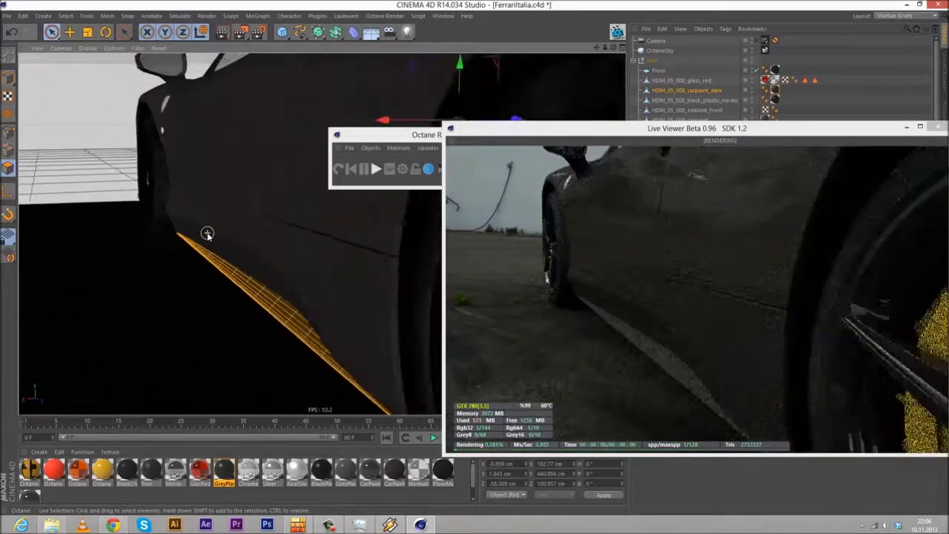
{"action": "left_click_drag", "start_coordinate": [304, 257], "coordinate": [250, 318], "text": "alt"}
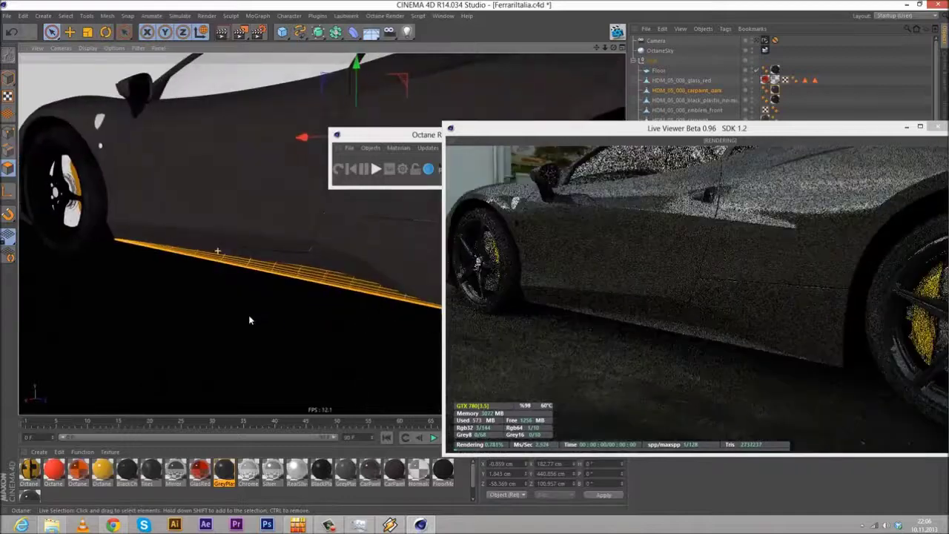
{"action": "left_click", "coordinate": [224, 300]}
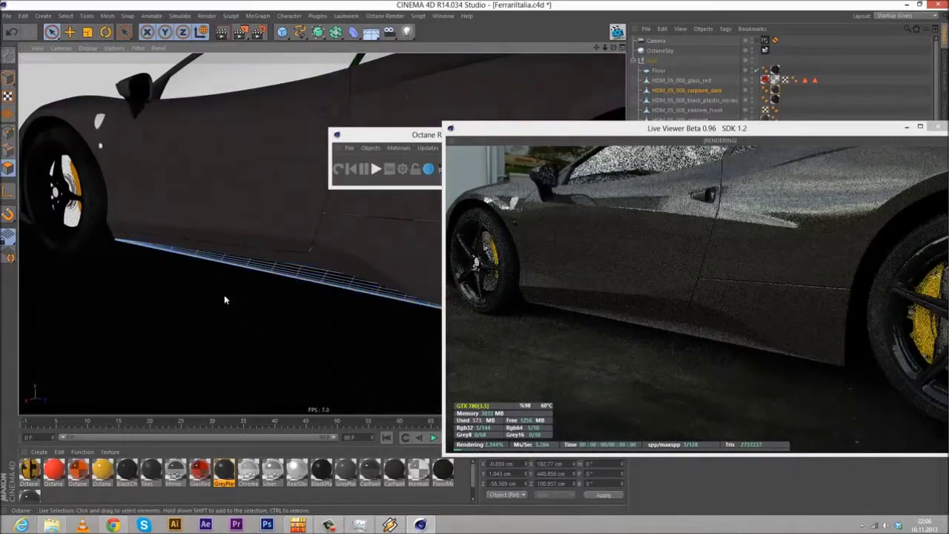
{"action": "left_click", "coordinate": [368, 173]}
Step: Select the polygons along the car's side sill with Live Selection and store them as a polygon selection
{"action": "left_click", "coordinate": [137, 251]}
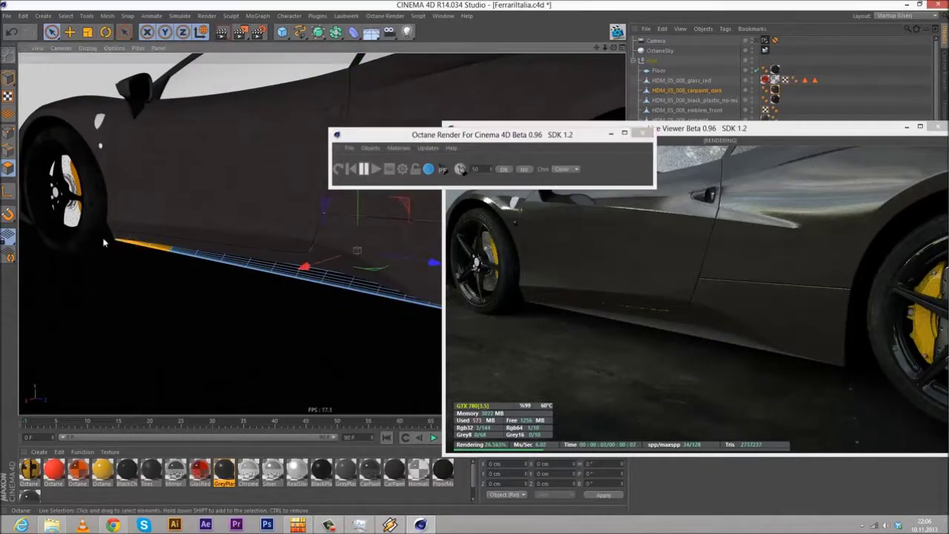
{"action": "mouse_move", "coordinate": [324, 283]}
{"action": "left_mouse_down"}
{"action": "mouse_move", "coordinate": [178, 257]}
{"action": "mouse_move", "coordinate": [400, 297]}
{"action": "mouse_move", "coordinate": [284, 282]}
{"action": "mouse_move", "coordinate": [351, 295]}
{"action": "left_mouse_up"}
{"action": "middle_click_drag", "start_coordinate": [351, 295], "coordinate": [182, 272], "text": "alt"}
{"action": "mouse_move", "coordinate": [263, 285]}
{"action": "left_mouse_down", "text": "shift"}
{"action": "mouse_move", "coordinate": [236, 285]}
{"action": "mouse_move", "coordinate": [292, 296]}
{"action": "left_mouse_up", "text": "shift"}
{"action": "middle_click_drag", "start_coordinate": [138, 222], "coordinate": [274, 227], "text": "alt"}
{"action": "mouse_move", "coordinate": [274, 226]}
{"action": "left_mouse_down", "text": "alt"}
{"action": "mouse_move", "coordinate": [226, 225]}
{"action": "mouse_move", "coordinate": [281, 226]}
{"action": "left_mouse_up", "text": "alt"}
{"action": "scroll", "coordinate": [228, 227], "scroll_direction": "down", "scroll_amount": 3}
{"action": "middle_click_drag", "start_coordinate": [321, 233], "coordinate": [109, 204], "text": "alt"}
{"action": "left_click_drag", "start_coordinate": [51, 33], "coordinate": [81, 265]}
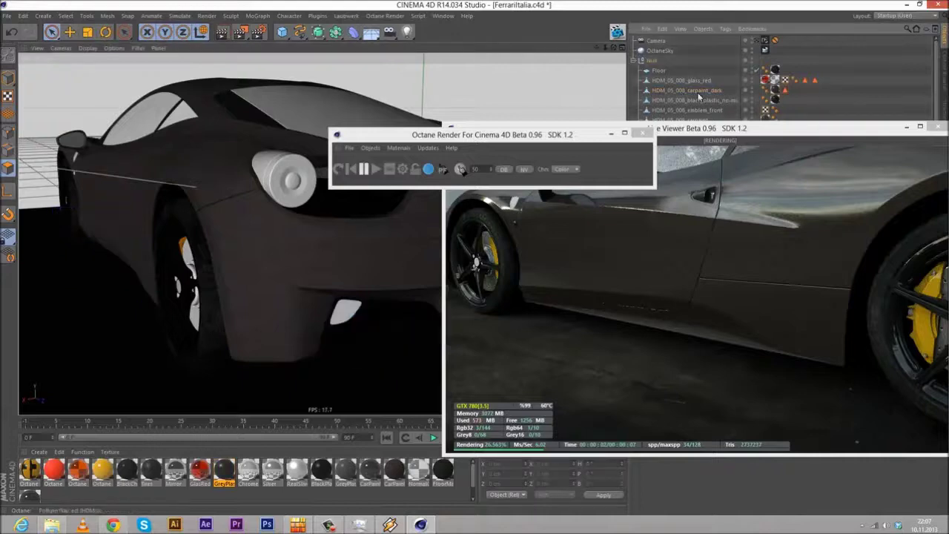
Step: Invert the selection to the rear diffuser polygons and store it as a second polygon selection
{"action": "left_click", "coordinate": [67, 16]}
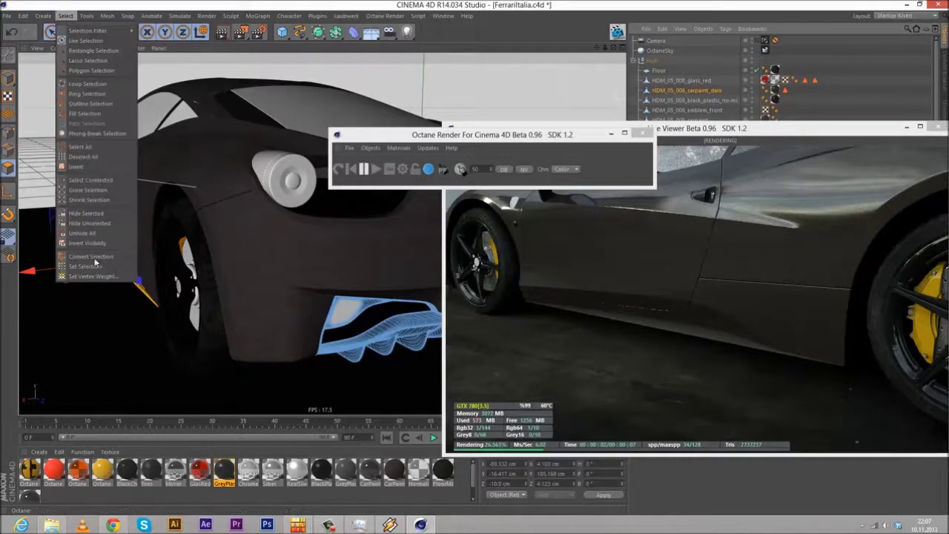
{"action": "left_click", "coordinate": [75, 167]}
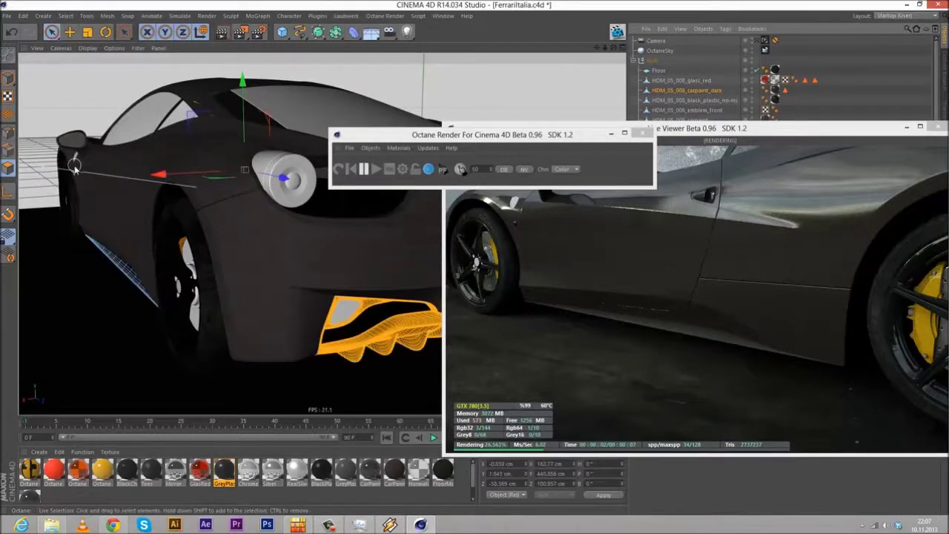
{"action": "left_click", "coordinate": [65, 16]}
{"action": "left_click", "coordinate": [72, 267]}
Step: Rename the side sill's polygon selection tag to Car Paint
{"action": "left_click_drag", "start_coordinate": [783, 131], "coordinate": [409, 155]}
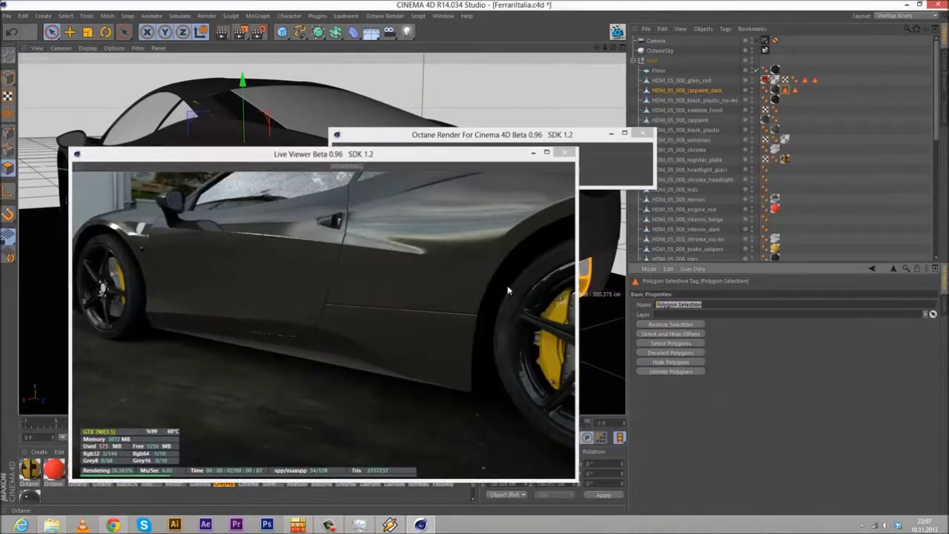
{"action": "type", "text": "p"}
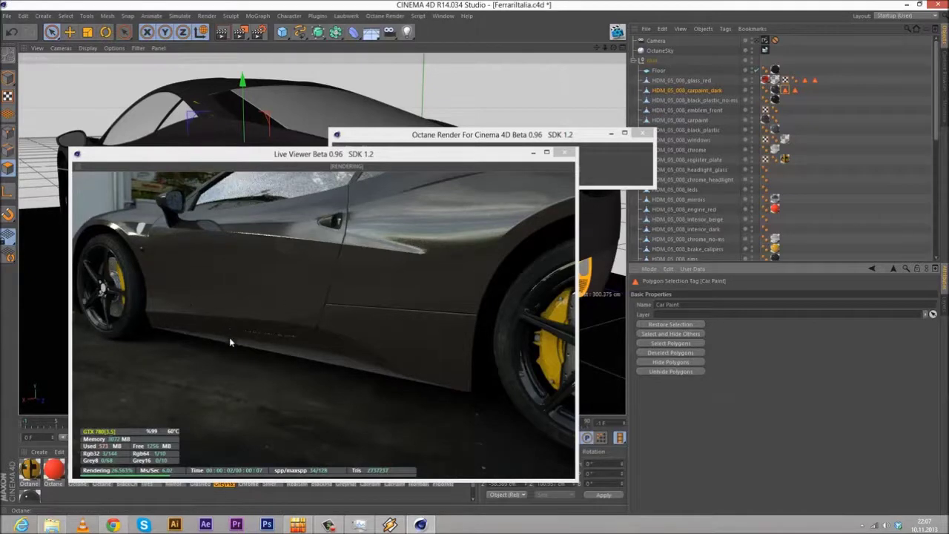
{"action": "left_click_drag", "start_coordinate": [427, 163], "coordinate": [731, 198]}
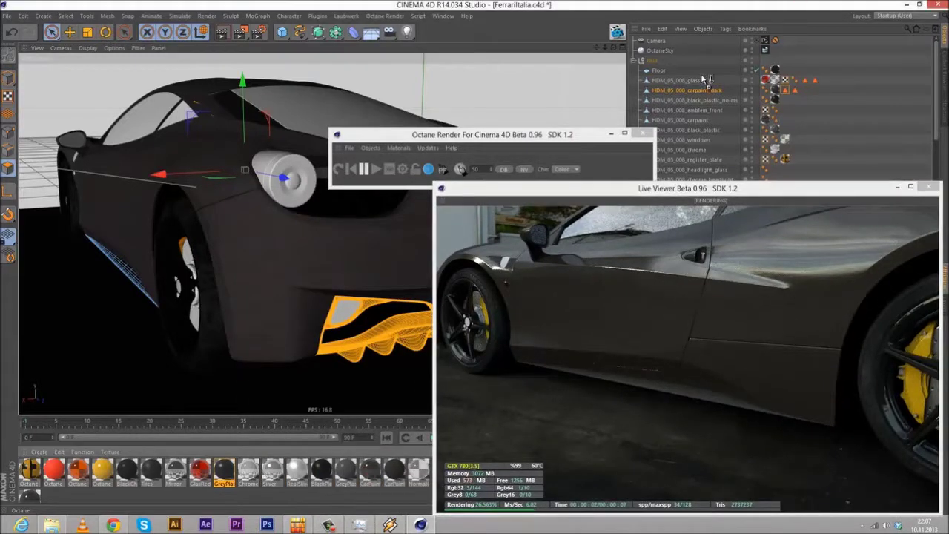
Step: Apply CarPaintGlossy to HDM_05_008_carpaint_dark, restricted to the Car Paint selection, with UVW Mapping projection
{"action": "left_click_drag", "start_coordinate": [805, 90], "coordinate": [765, 89]}
{"action": "left_click_drag", "start_coordinate": [730, 190], "coordinate": [392, 159]}
{"action": "left_click_drag", "start_coordinate": [682, 341], "coordinate": [704, 324]}
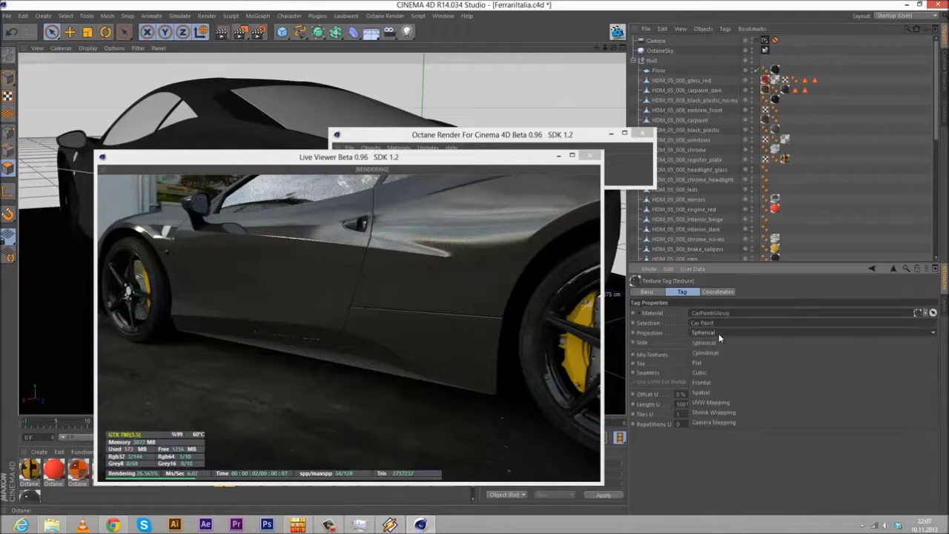
{"action": "left_click", "coordinate": [717, 334]}
{"action": "left_click", "coordinate": [688, 375]}
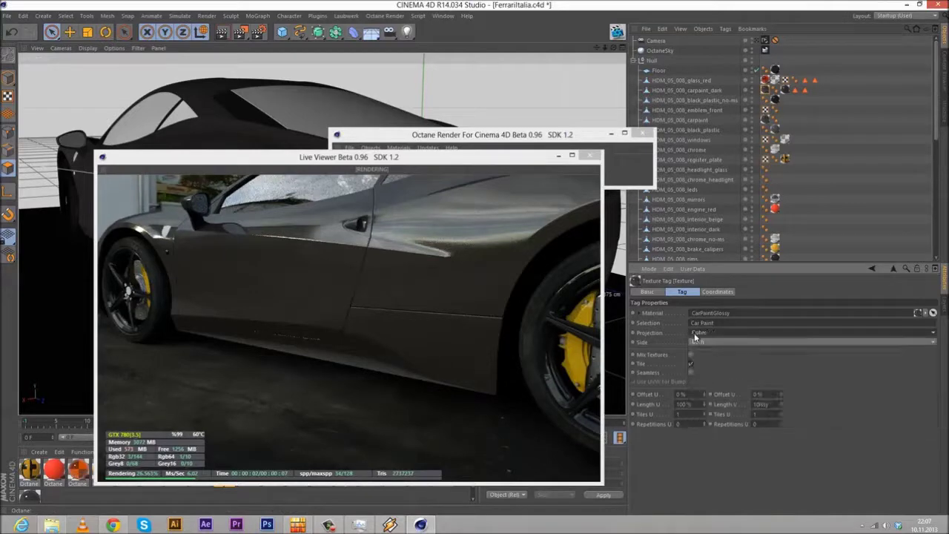
{"action": "left_click", "coordinate": [713, 332]}
{"action": "left_click", "coordinate": [701, 404]}
Step: Restrict the GreyPlastic texture on HDM_05_008_carpaint_dark to Polygon Selection.1 and set its projection to UVW Mapping
{"action": "left_click", "coordinate": [785, 90]}
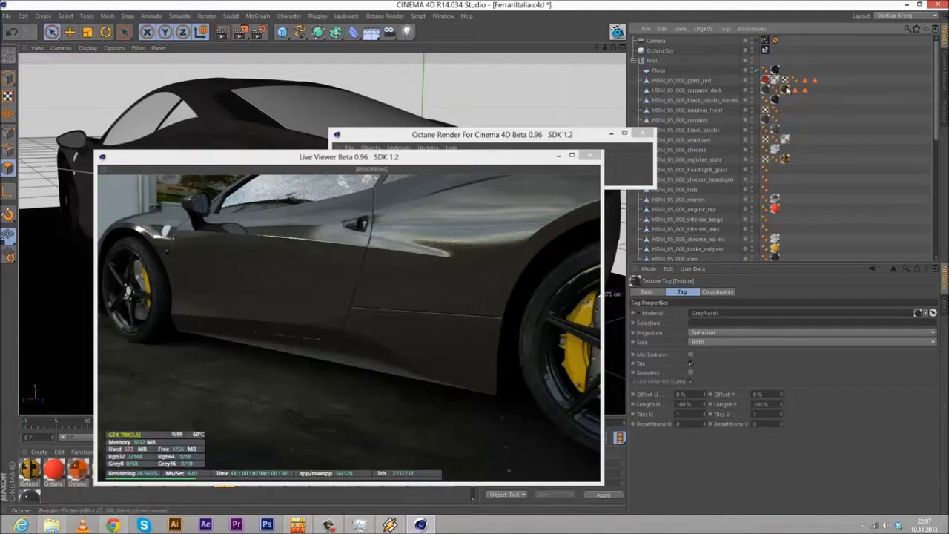
{"action": "left_click_drag", "start_coordinate": [805, 91], "coordinate": [755, 323]}
{"action": "left_click", "coordinate": [708, 332]}
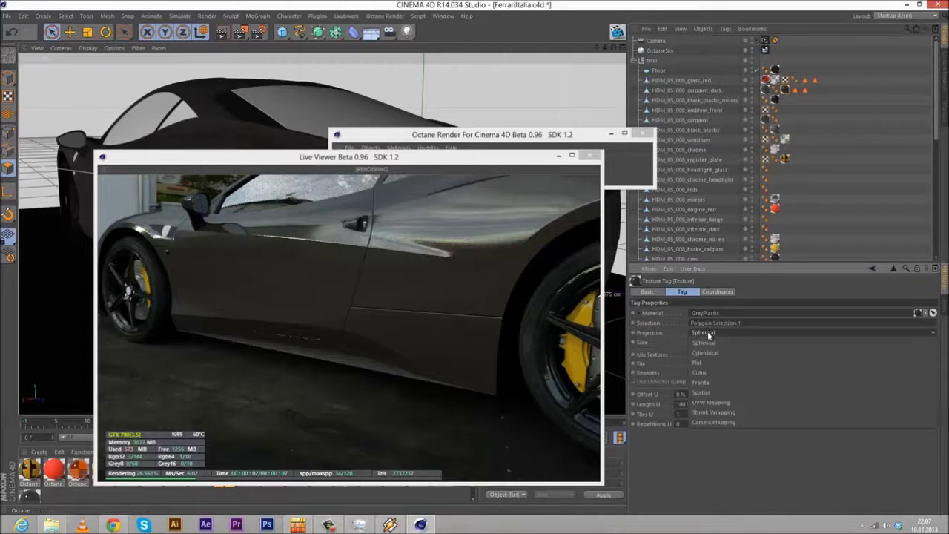
{"action": "left_click", "coordinate": [701, 403]}
Step: Restart the Octane live render and switch the view to the scene camera
{"action": "left_click_drag", "start_coordinate": [375, 132], "coordinate": [304, 88]}
{"action": "left_click", "coordinate": [269, 125]}
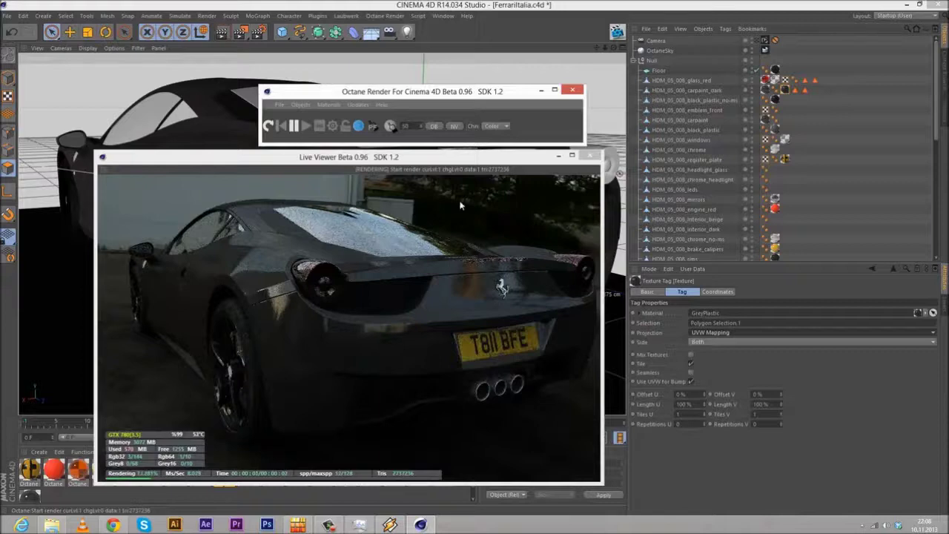
{"action": "left_click", "coordinate": [758, 41]}
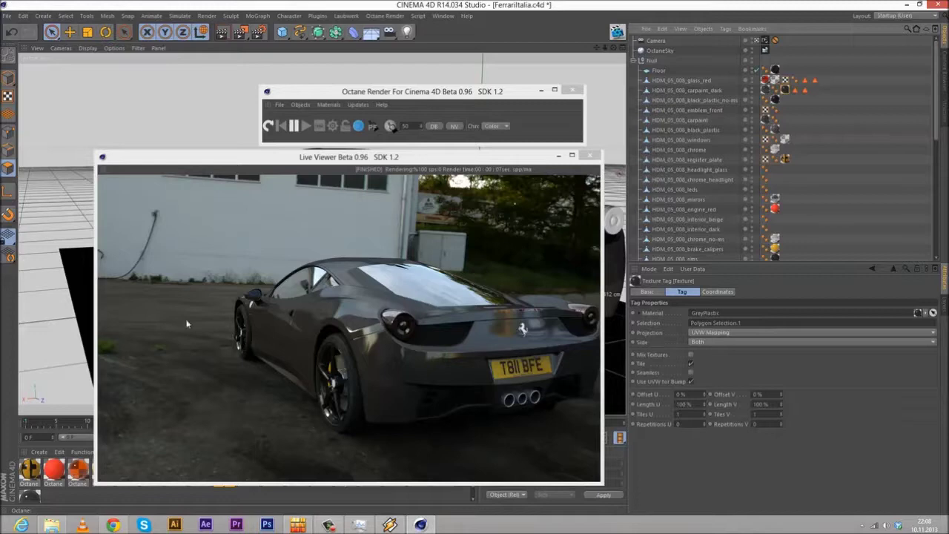
Step: Test the Floor's FloorMatte material with its opacity at 0 in the live render and restore it to 1
{"action": "left_click_drag", "start_coordinate": [328, 163], "coordinate": [352, 174]}
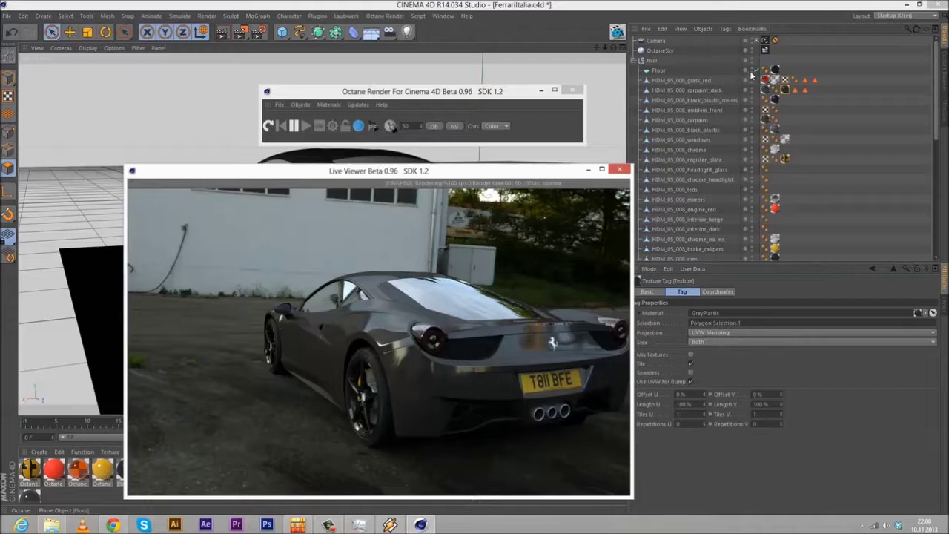
{"action": "left_click", "coordinate": [775, 72]}
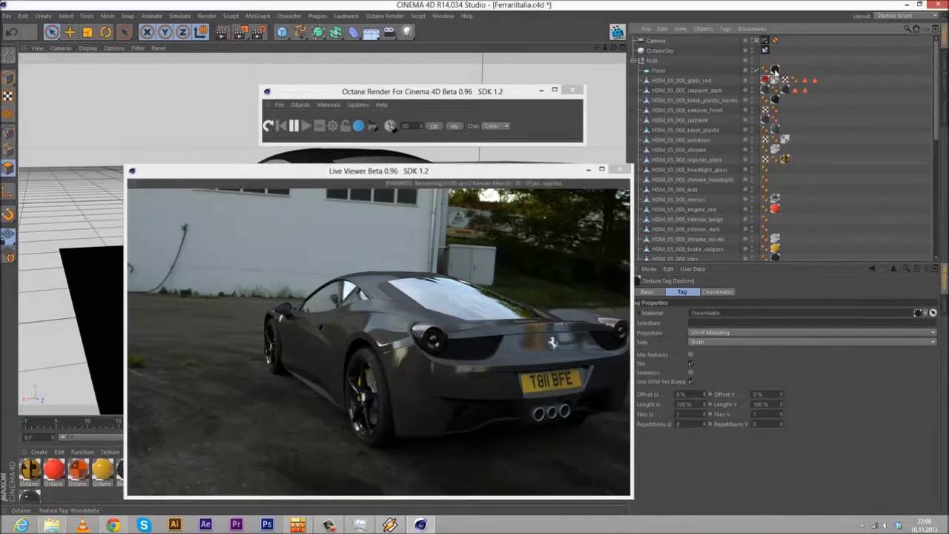
{"action": "double_click", "coordinate": [775, 71]}
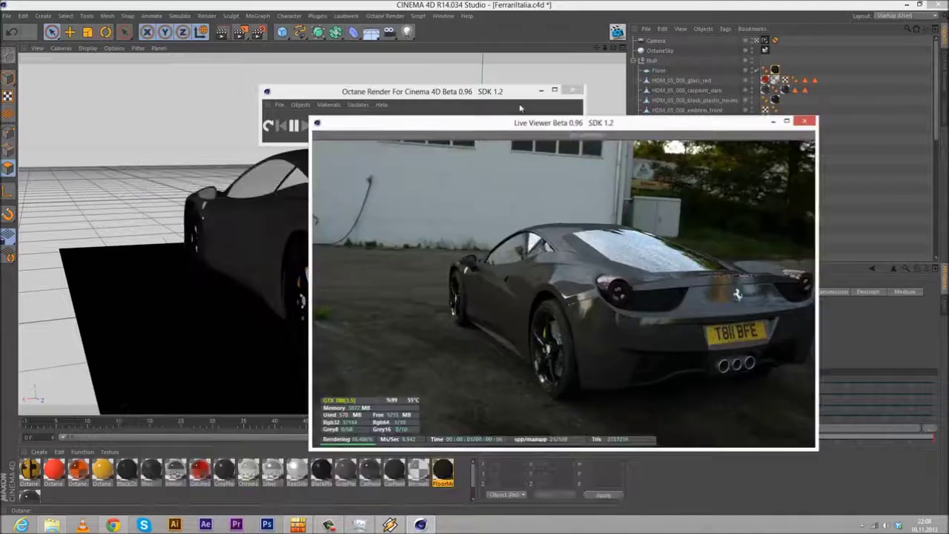
{"action": "left_click_drag", "start_coordinate": [519, 103], "coordinate": [630, 72]}
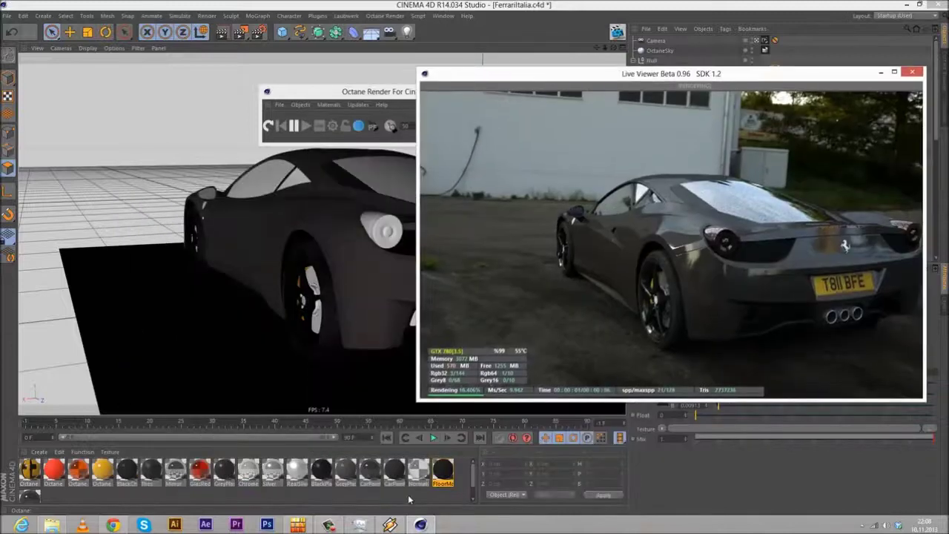
{"action": "double_click", "coordinate": [442, 471]}
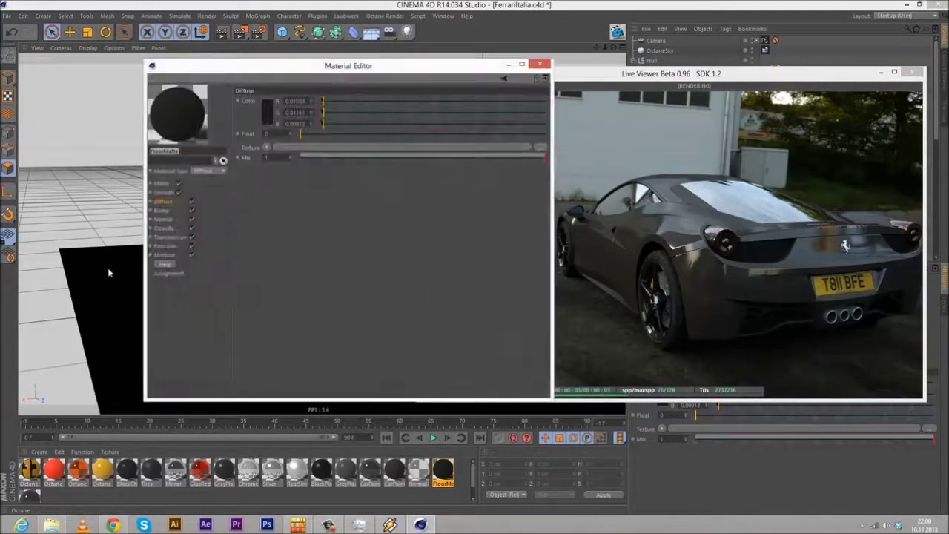
{"action": "left_click_drag", "start_coordinate": [296, 66], "coordinate": [216, 73]}
{"action": "left_click", "coordinate": [82, 235]}
{"action": "left_click", "coordinate": [245, 140]}
{"action": "left_click_drag", "start_coordinate": [170, 145], "coordinate": [165, 144]}
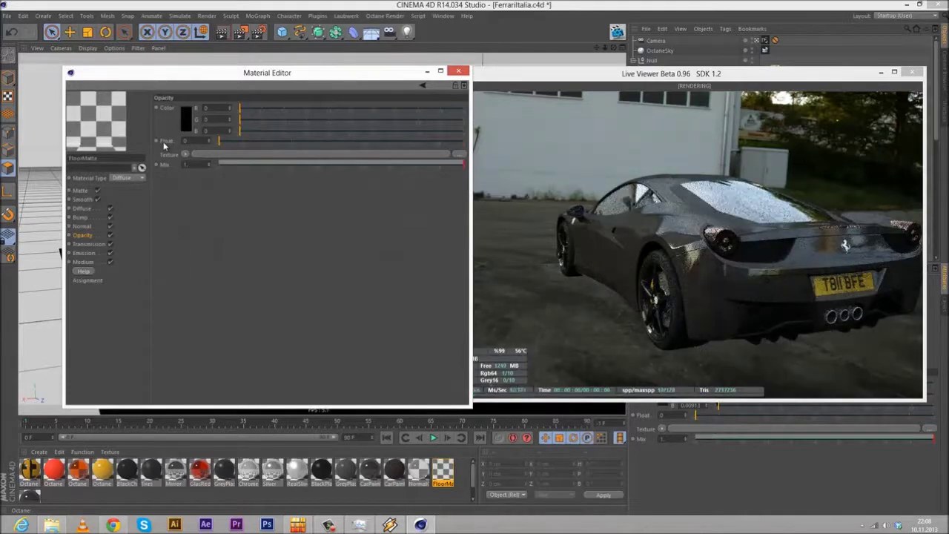
{"action": "left_click_drag", "start_coordinate": [456, 146], "coordinate": [484, 146]}
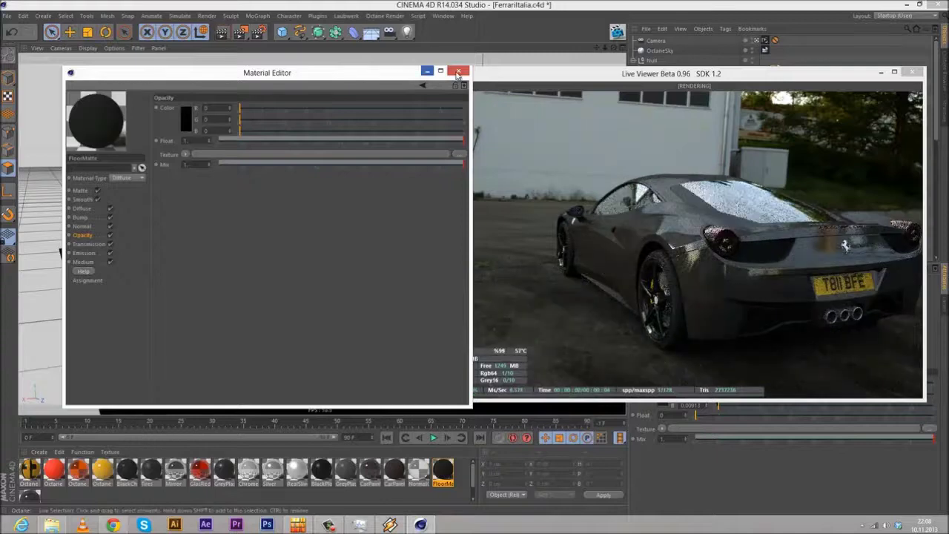
{"action": "left_click", "coordinate": [458, 72]}
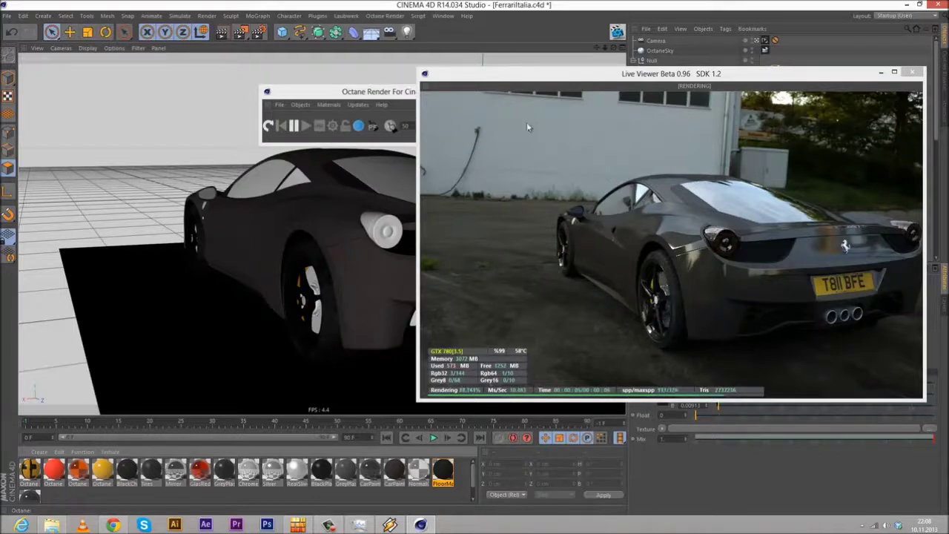
Step: Rearrange the Octane windows and remove the Protection tag from the Camera object
{"action": "left_click_drag", "start_coordinate": [338, 91], "coordinate": [322, 54]}
{"action": "left_click_drag", "start_coordinate": [653, 73], "coordinate": [648, 162]}
{"action": "left_click_drag", "start_coordinate": [661, 216], "coordinate": [661, 192]}
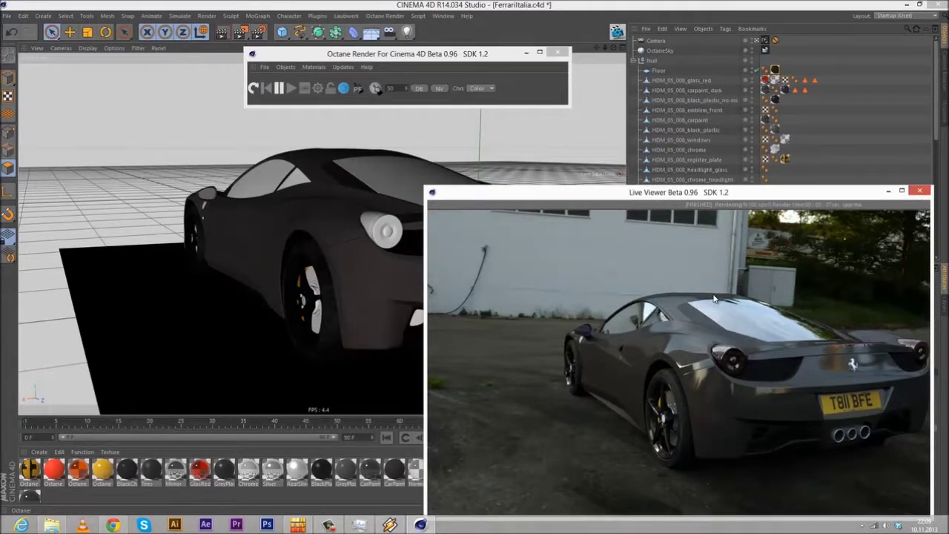
{"action": "left_click", "coordinate": [773, 42]}
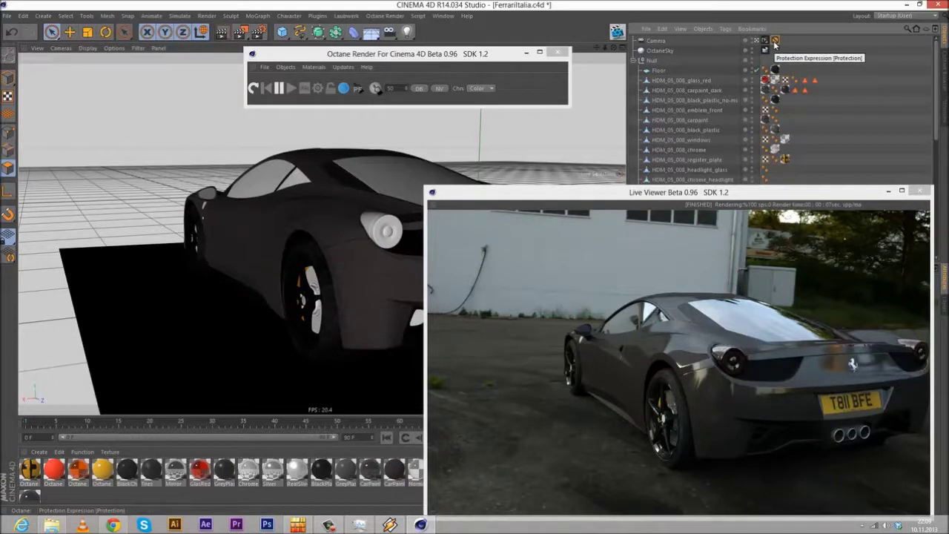
{"action": "left_click", "coordinate": [643, 43]}
Step: Reframe the scene camera to a closer, lower view of the car's rear corner
{"action": "scroll", "coordinate": [329, 199], "scroll_direction": "up", "scroll_amount": 2}
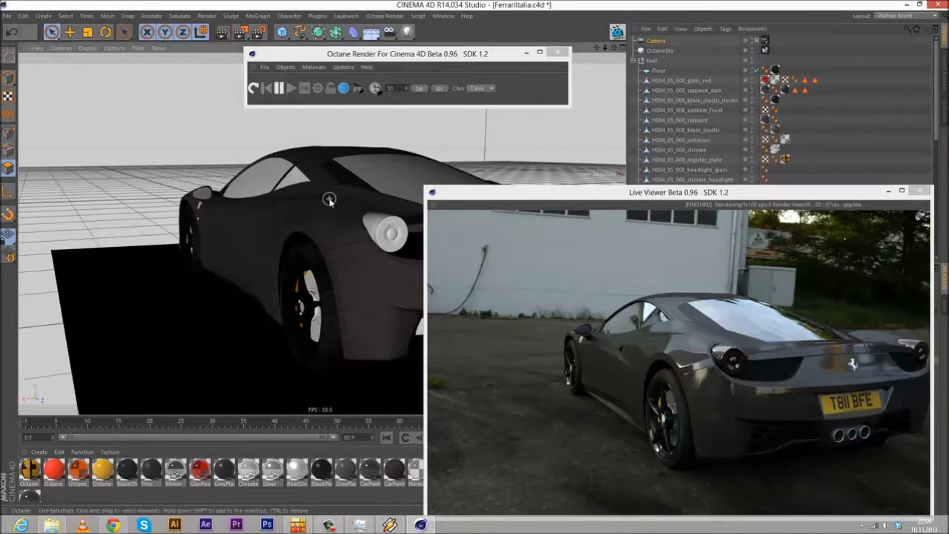
{"action": "left_click_drag", "start_coordinate": [328, 200], "coordinate": [278, 188], "text": "alt"}
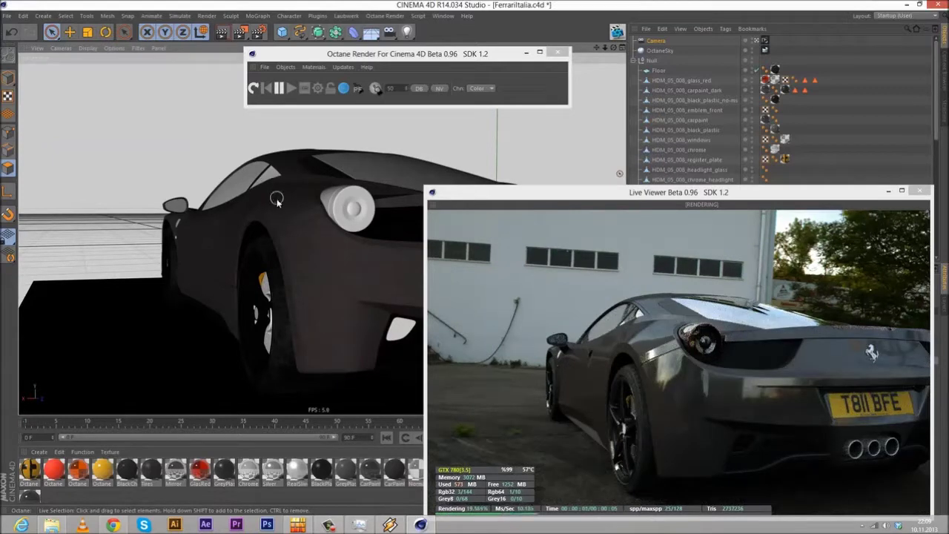
{"action": "left_click_drag", "start_coordinate": [284, 204], "coordinate": [293, 208], "text": "alt"}
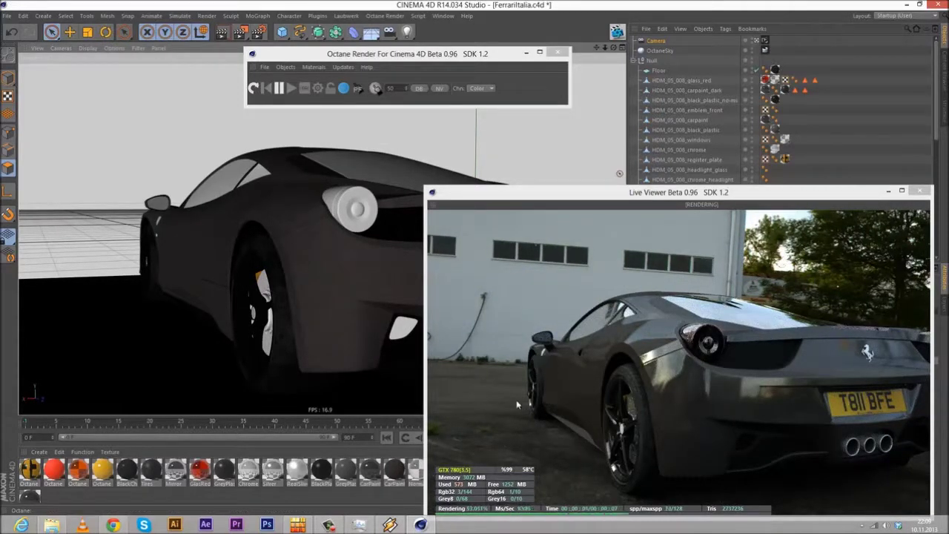
Step: Pause the Octane live render and switch to Model mode with the Move tool
{"action": "left_click", "coordinate": [278, 90]}
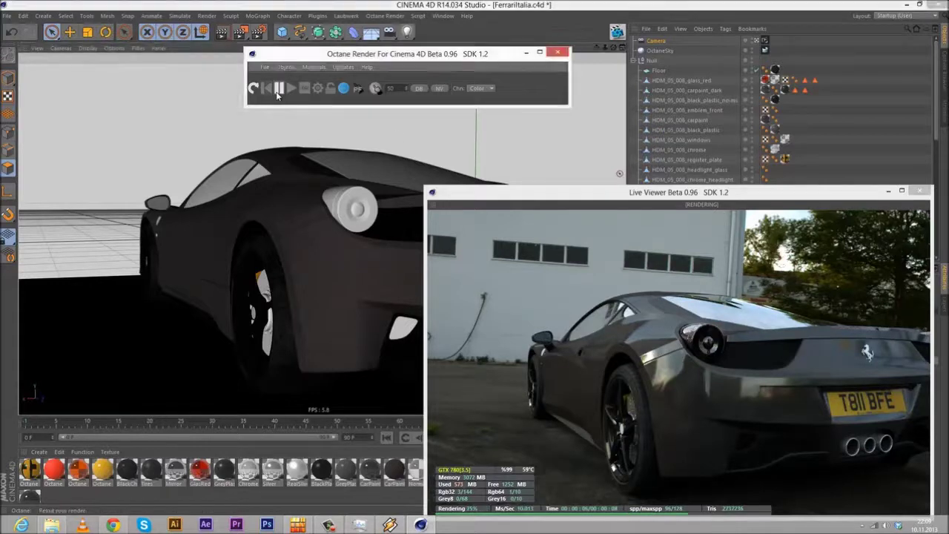
{"action": "left_click", "coordinate": [226, 173]}
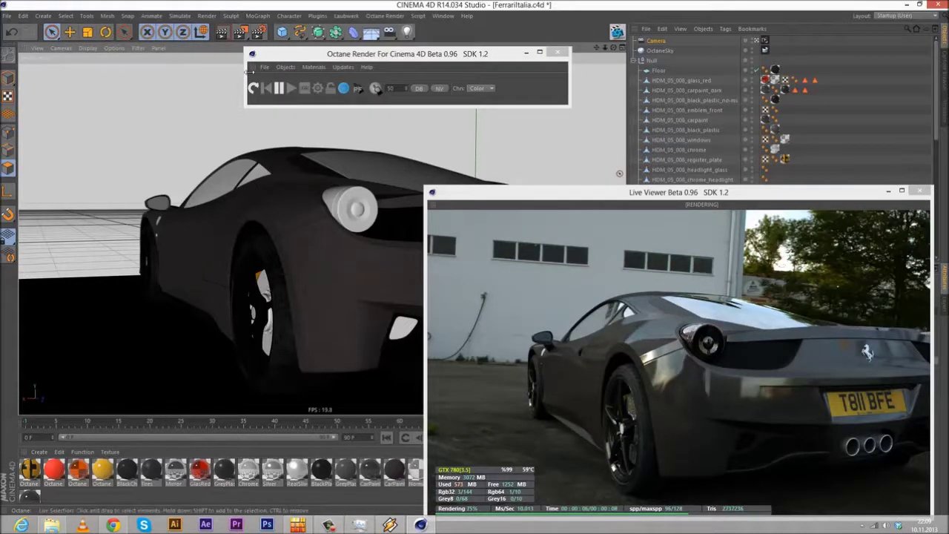
{"action": "left_click_drag", "start_coordinate": [125, 159], "coordinate": [349, 177], "text": "alt"}
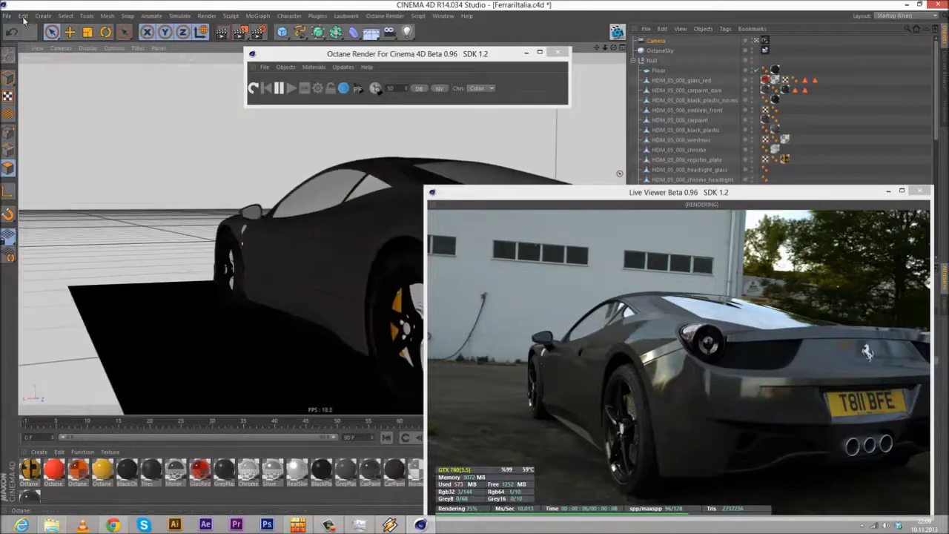
{"action": "left_click", "coordinate": [70, 32]}
{"action": "left_click", "coordinate": [8, 77]}
Step: Clear the Live Viewer away and select the front-left wheel's tire_fl, rim_fl, rim_logo_fl, brake disc, caliper, chrome and black parts
{"action": "mouse_move", "coordinate": [221, 232]}
{"action": "right_mouse_down", "text": "alt"}
{"action": "mouse_move", "coordinate": [216, 265]}
{"action": "mouse_move", "coordinate": [220, 228]}
{"action": "right_mouse_up", "text": "alt"}
{"action": "left_click_drag", "start_coordinate": [219, 228], "coordinate": [320, 261], "text": "alt"}
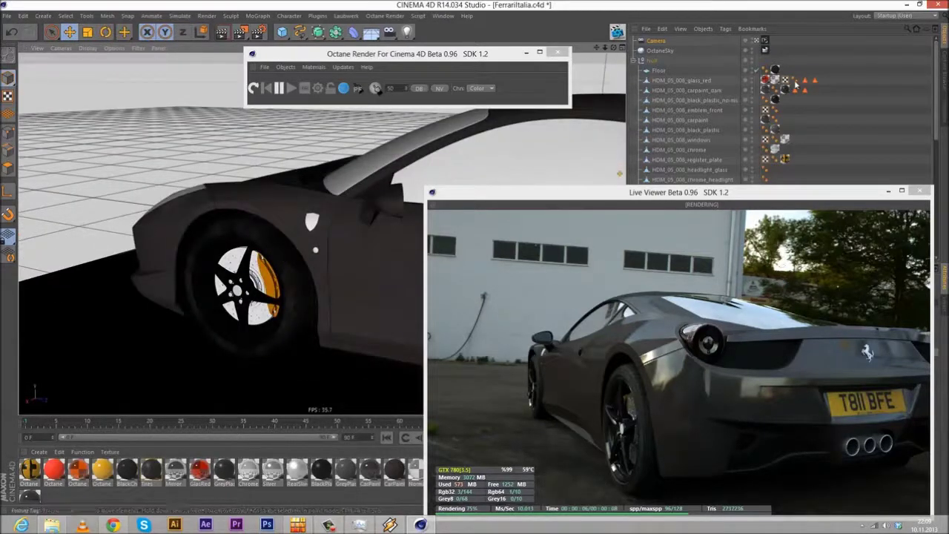
{"action": "scroll", "coordinate": [797, 87], "scroll_direction": "down", "scroll_amount": 5}
{"action": "left_click_drag", "start_coordinate": [696, 190], "coordinate": [948, 156]}
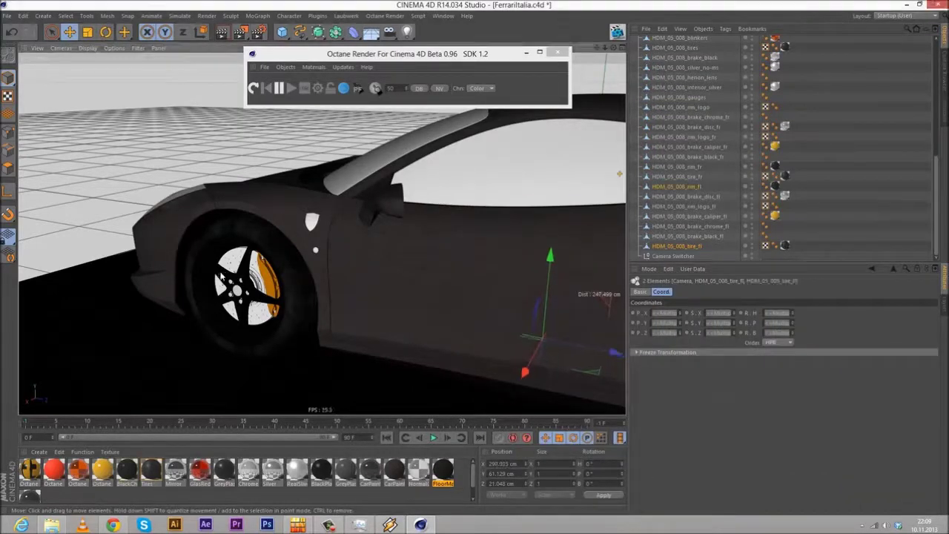
{"action": "scroll", "coordinate": [237, 293], "scroll_direction": "up", "scroll_amount": 10}
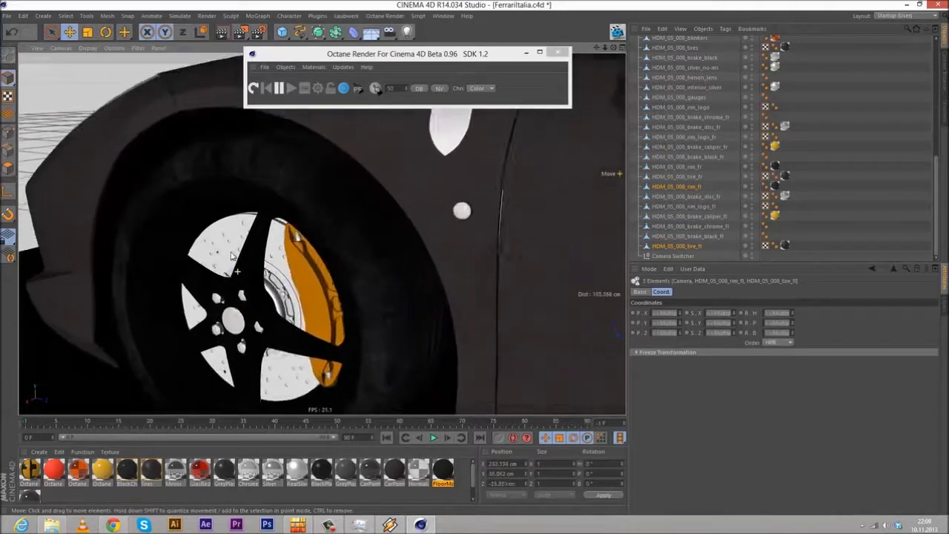
{"action": "left_click", "coordinate": [322, 300], "text": "shift"}
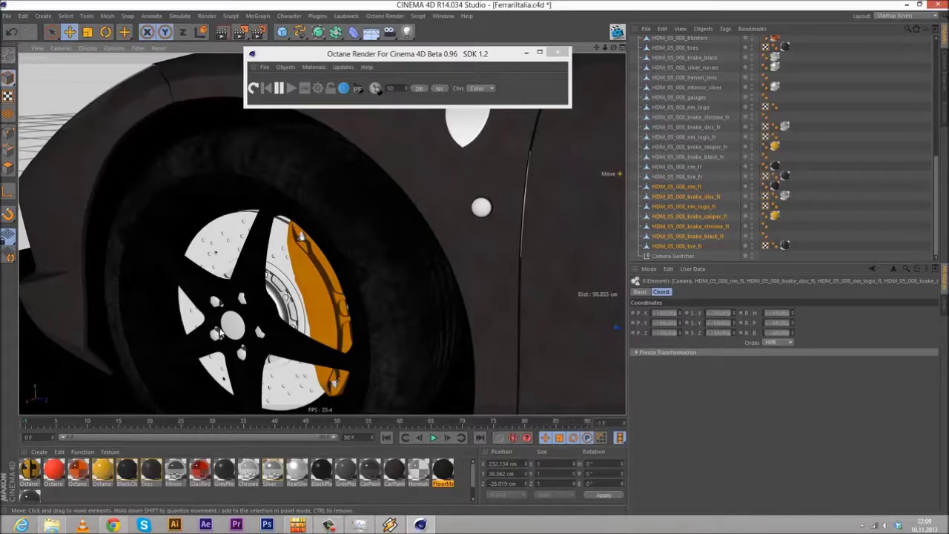
Step: Enable axis editing for the selected front-left wheel parts and move their shared axis along Z to about -115.09 cm
{"action": "middle_click_drag", "start_coordinate": [264, 320], "coordinate": [354, 273], "text": "alt"}
{"action": "left_click_drag", "start_coordinate": [352, 289], "coordinate": [347, 214], "text": "alt"}
{"action": "key", "text": "r"}
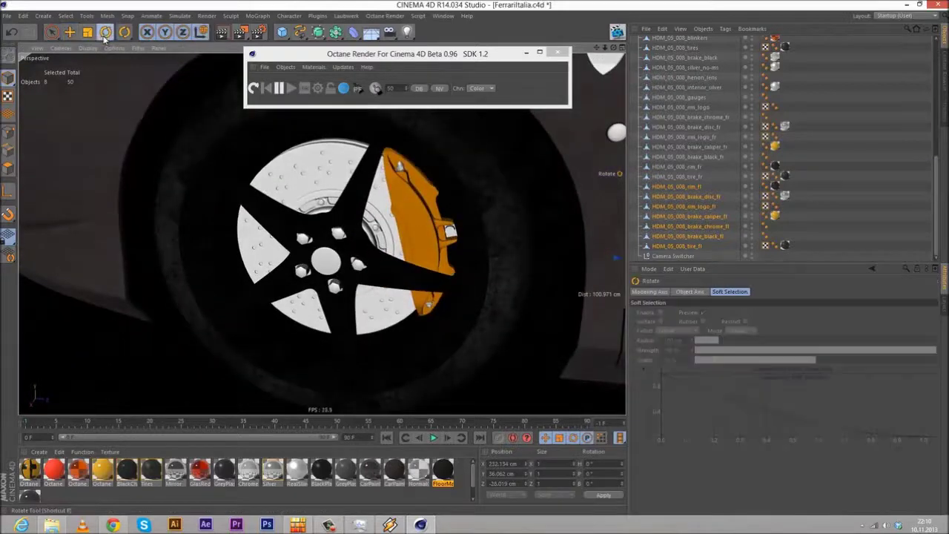
{"action": "right_click_drag", "start_coordinate": [326, 194], "coordinate": [99, 133], "text": "alt"}
{"action": "right_click_drag", "start_coordinate": [293, 188], "coordinate": [97, 134], "text": "alt"}
{"action": "right_click_drag", "start_coordinate": [334, 193], "coordinate": [8, 100], "text": "alt"}
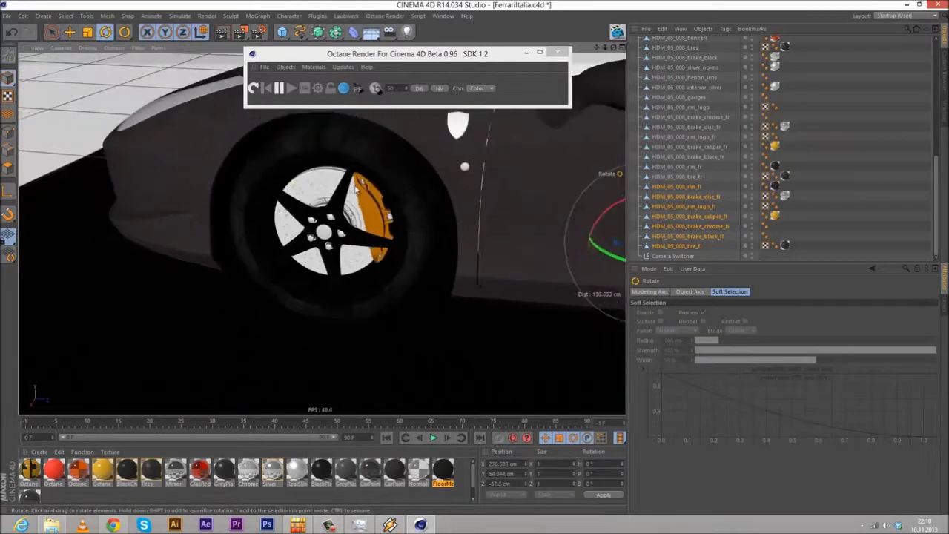
{"action": "left_click", "coordinate": [69, 33]}
{"action": "middle_click_drag", "start_coordinate": [540, 213], "coordinate": [390, 227], "text": "alt"}
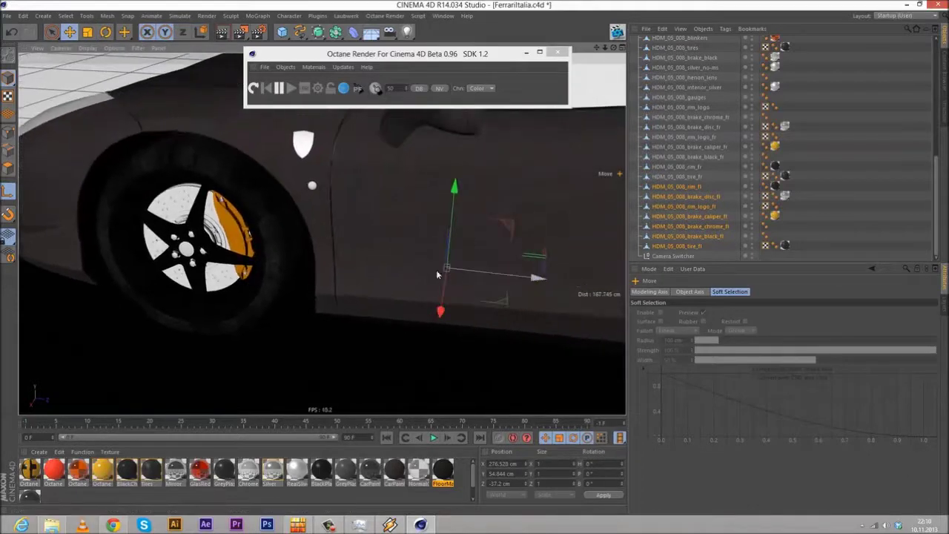
{"action": "left_click_drag", "start_coordinate": [445, 272], "coordinate": [263, 267], "text": "alt"}
{"action": "left_click_drag", "start_coordinate": [522, 277], "coordinate": [439, 280]}
{"action": "middle_click", "coordinate": [444, 280]}
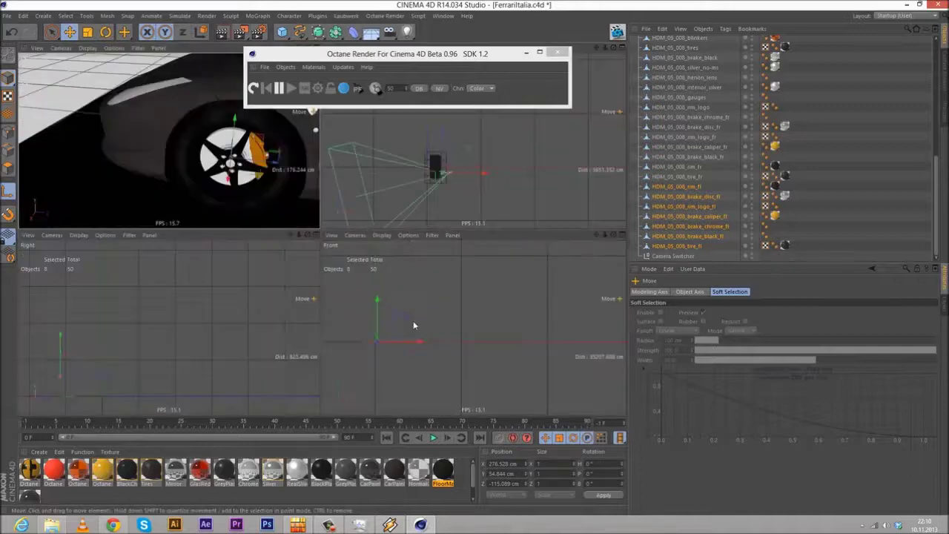
Step: In the Right view, align the shared axis with the front wheel's hub at about Y 33.42 cm and Z -115.85 cm
{"action": "middle_click", "coordinate": [144, 354]}
{"action": "scroll", "coordinate": [161, 324], "scroll_direction": "up", "scroll_amount": 3}
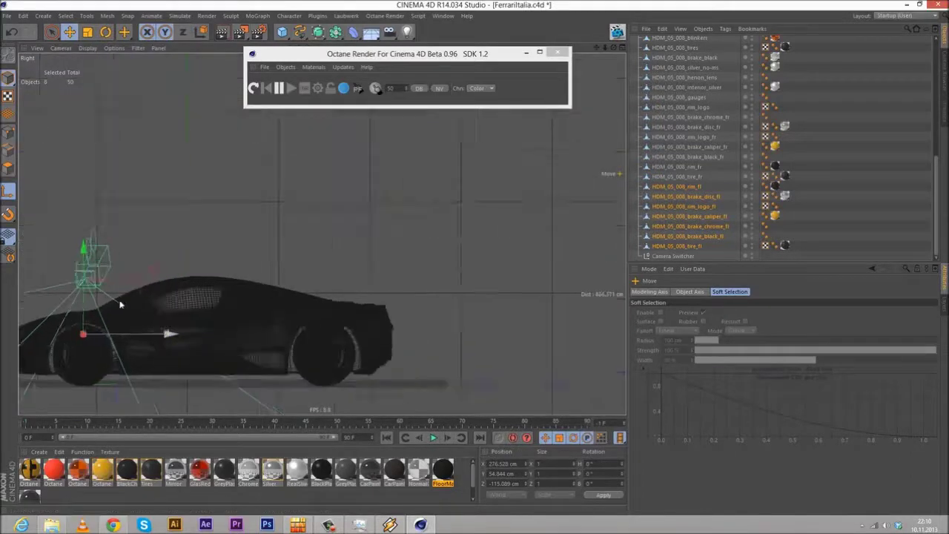
{"action": "middle_click_drag", "start_coordinate": [126, 212], "coordinate": [314, 196], "text": "alt"}
{"action": "scroll", "coordinate": [225, 268], "scroll_direction": "up", "scroll_amount": 10}
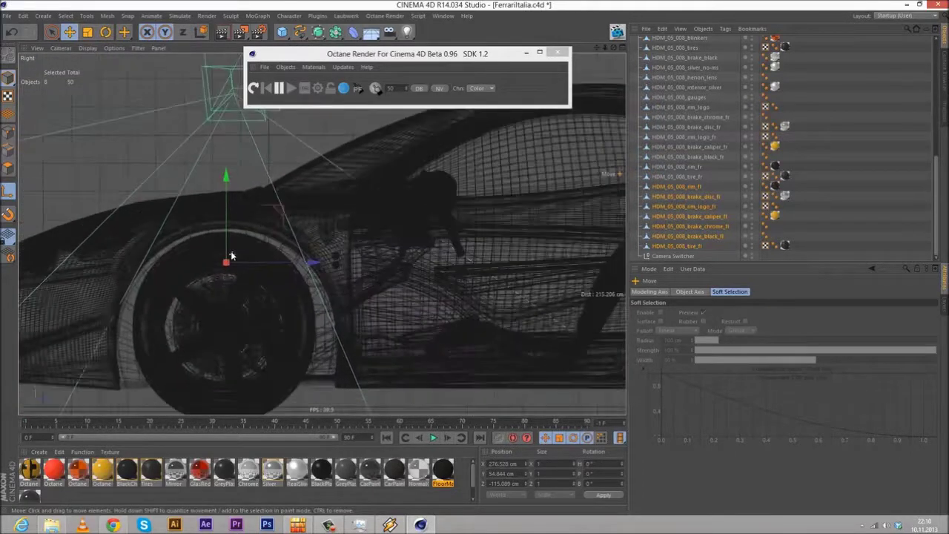
{"action": "middle_click_drag", "start_coordinate": [255, 126], "coordinate": [259, 78], "text": "alt"}
{"action": "left_click_drag", "start_coordinate": [228, 167], "coordinate": [229, 238]}
{"action": "scroll", "coordinate": [237, 267], "scroll_direction": "up", "scroll_amount": 8}
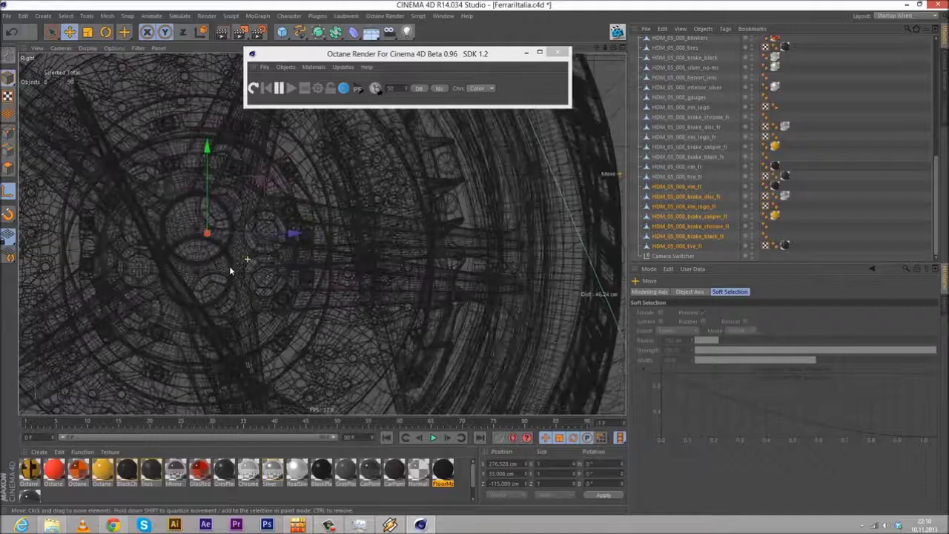
{"action": "scroll", "coordinate": [238, 259], "scroll_direction": "up", "scroll_amount": 4}
{"action": "left_click_drag", "start_coordinate": [280, 258], "coordinate": [270, 258]}
{"action": "left_click_drag", "start_coordinate": [229, 221], "coordinate": [226, 216]}
{"action": "scroll", "coordinate": [369, 239], "scroll_direction": "down", "scroll_amount": 5}
{"action": "scroll", "coordinate": [370, 237], "scroll_direction": "down", "scroll_amount": 3}
Step: In the perspective view, move the shared axis along X to about 242.14 cm, at the front-left wheel
{"action": "middle_click", "coordinate": [77, 161]}
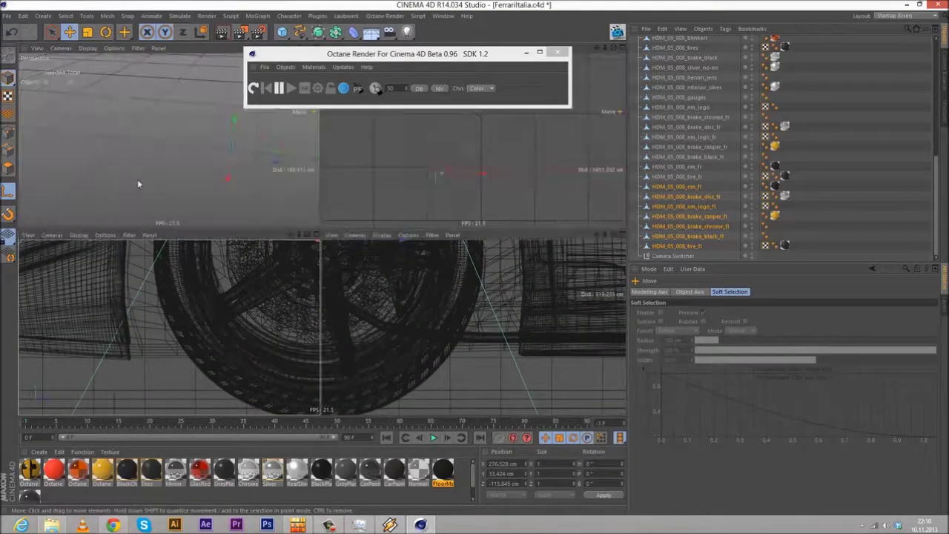
{"action": "middle_click", "coordinate": [210, 173]}
{"action": "left_click_drag", "start_coordinate": [363, 258], "coordinate": [470, 217], "text": "alt"}
{"action": "middle_click_drag", "start_coordinate": [458, 237], "coordinate": [304, 290], "text": "alt"}
{"action": "left_click_drag", "start_coordinate": [317, 300], "coordinate": [217, 228], "text": "alt"}
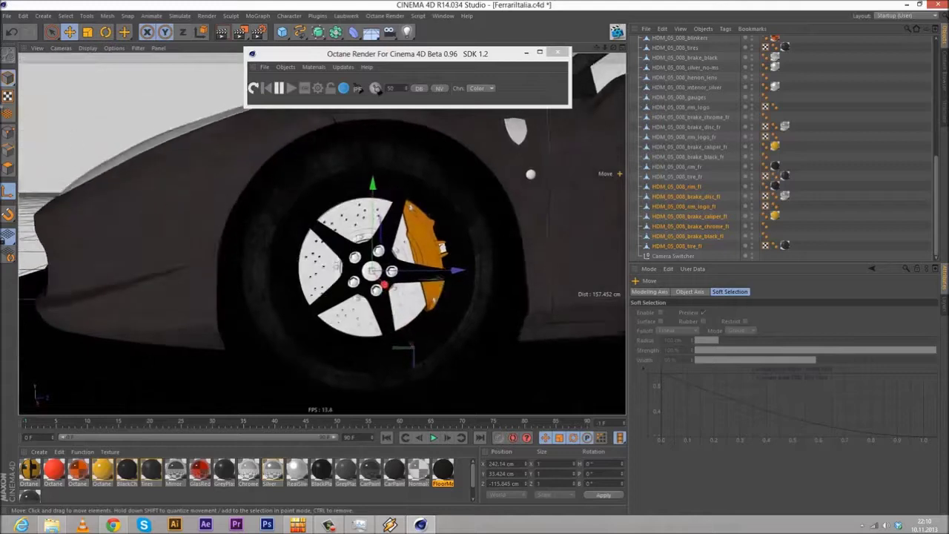
Step: Try to rotate the selected front-left wheel parts around the relocated axis and undo the attempts
{"action": "left_click", "coordinate": [105, 32]}
{"action": "left_click_drag", "start_coordinate": [340, 268], "coordinate": [347, 291], "text": "alt"}
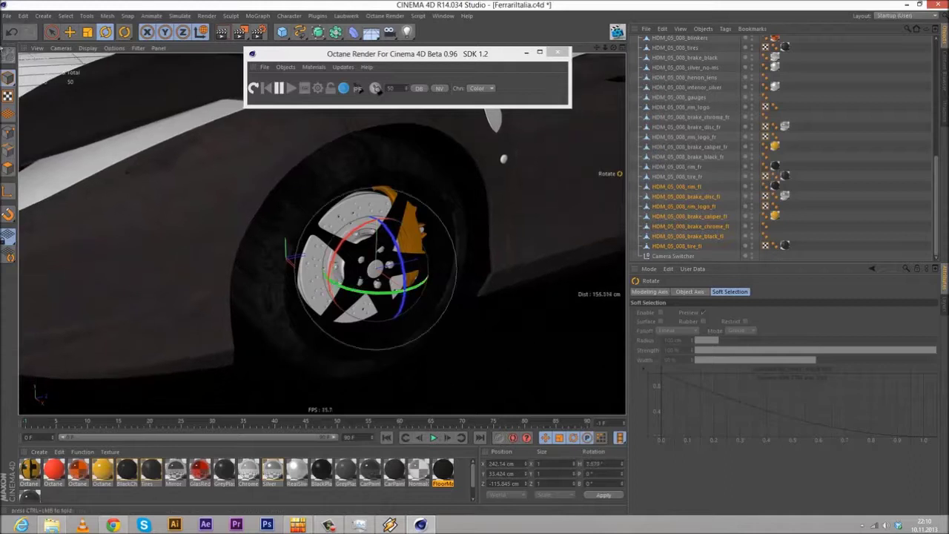
{"action": "left_click", "coordinate": [11, 33]}
{"action": "mouse_move", "coordinate": [290, 283]}
{"action": "left_mouse_down"}
{"action": "mouse_move", "coordinate": [320, 277]}
{"action": "mouse_move", "coordinate": [285, 276]}
{"action": "left_mouse_up"}
{"action": "left_click", "coordinate": [13, 33]}
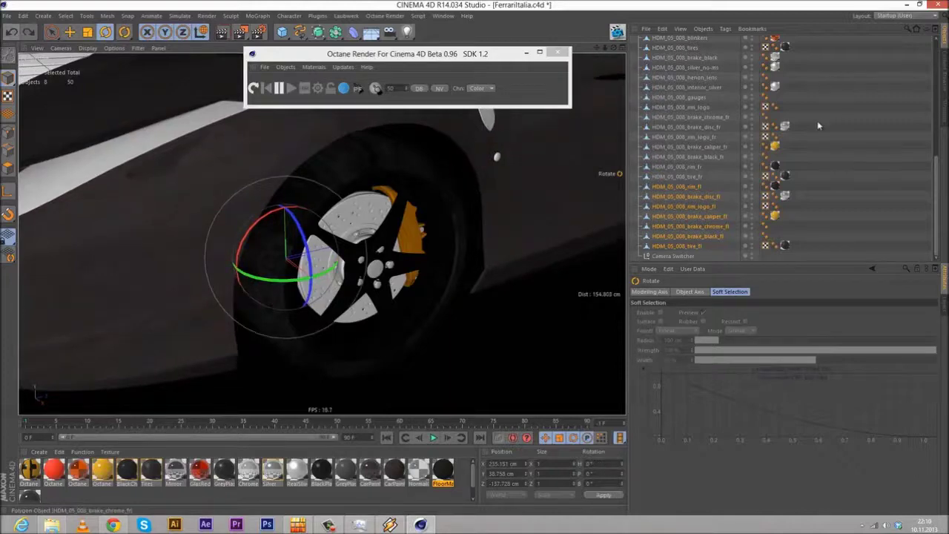
Step: Remove the Camera from the wheel part selection and undo a trial rotation of the parts
{"action": "scroll", "coordinate": [815, 125], "scroll_direction": "up", "scroll_amount": 10}
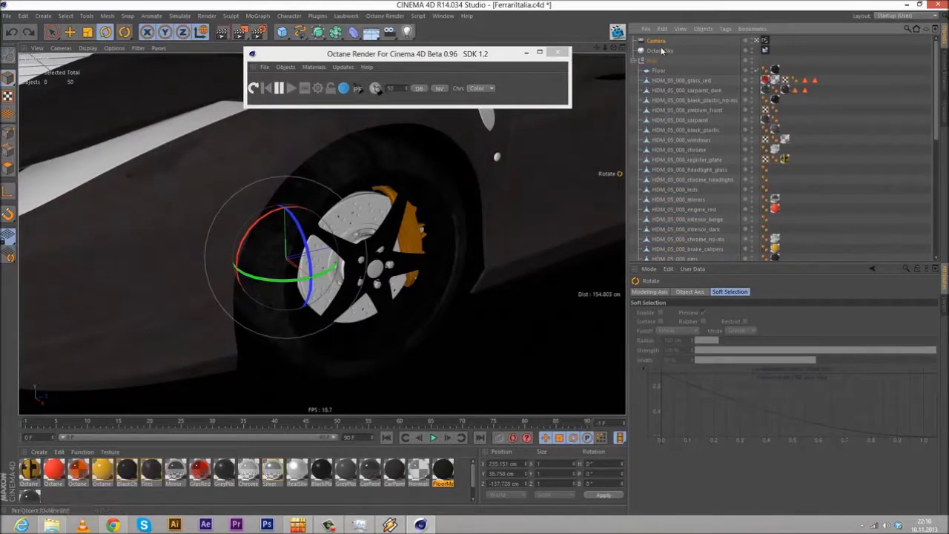
{"action": "mouse_move", "coordinate": [267, 282]}
{"action": "left_mouse_down"}
{"action": "mouse_move", "coordinate": [295, 287]}
{"action": "mouse_move", "coordinate": [269, 289]}
{"action": "mouse_move", "coordinate": [269, 301]}
{"action": "mouse_move", "coordinate": [276, 286]}
{"action": "left_mouse_up"}
{"action": "key", "text": "ctrl+z"}
Step: Enable axis editing and rotate the wheel parts' axis upright, to H 181°, P 0° and B 360°
{"action": "left_click", "coordinate": [8, 191]}
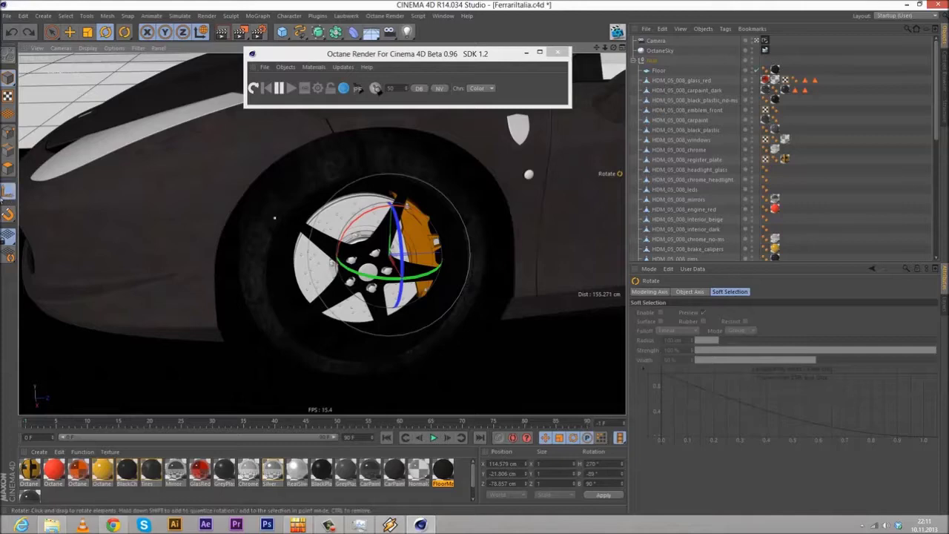
{"action": "left_click", "coordinate": [69, 31]}
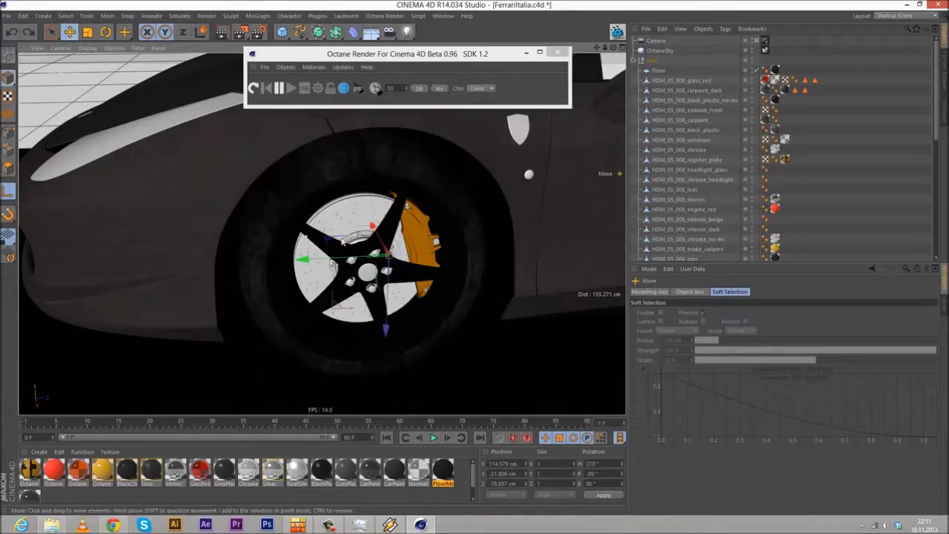
{"action": "left_click", "coordinate": [105, 32]}
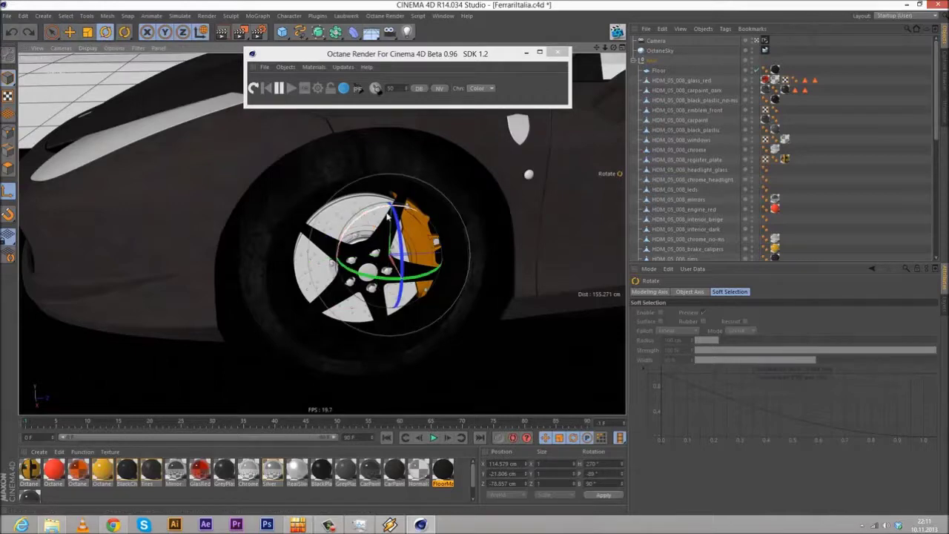
{"action": "left_click_drag", "start_coordinate": [365, 216], "coordinate": [409, 219]}
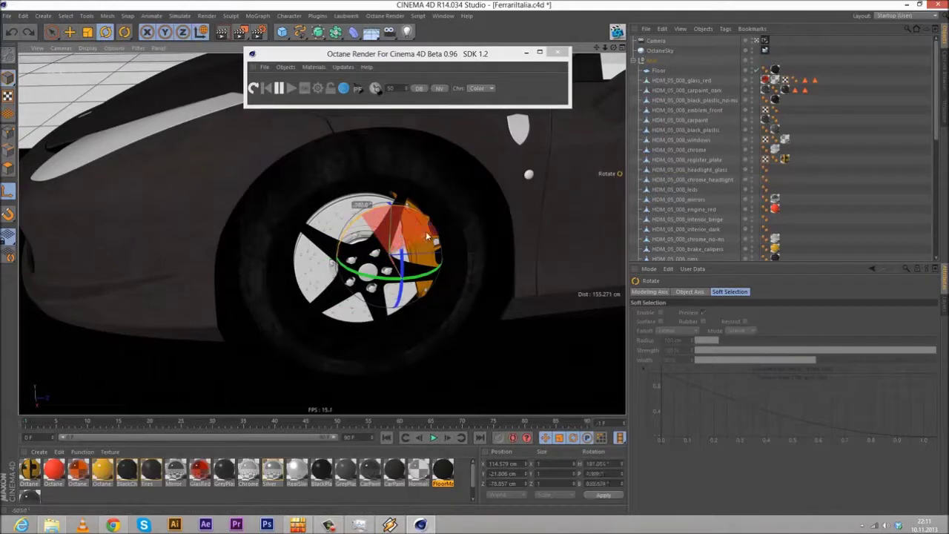
{"action": "left_click_drag", "start_coordinate": [413, 238], "coordinate": [412, 239]}
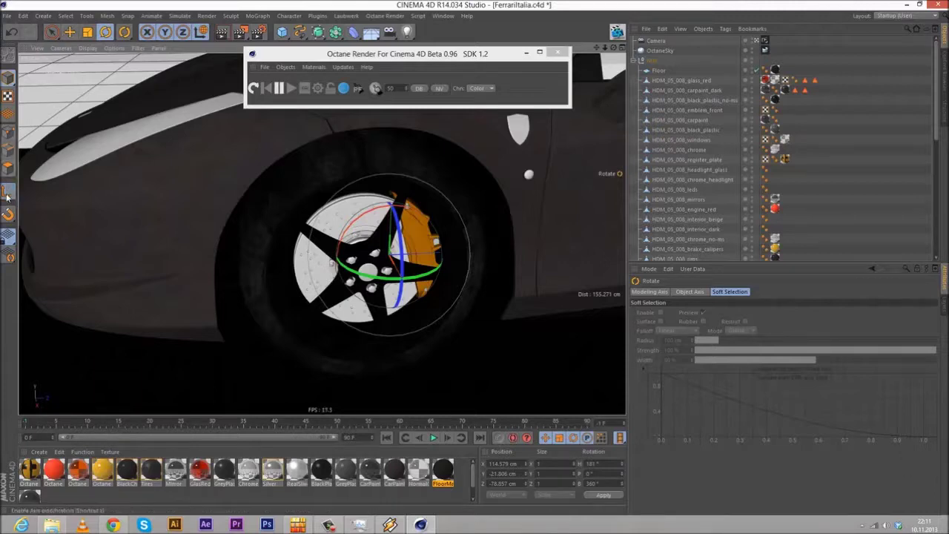
{"action": "left_click", "coordinate": [68, 32]}
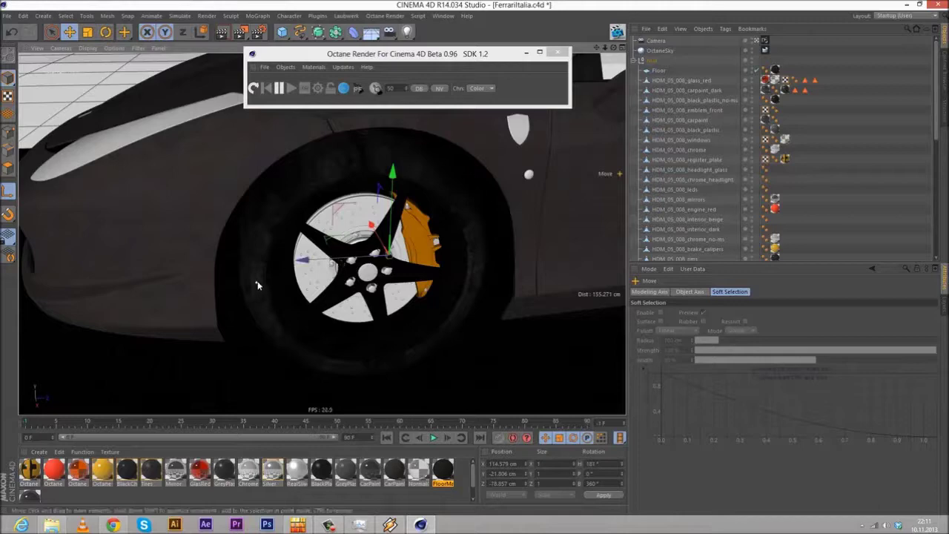
Step: Rotate the wheel parts' axis 180° around its vertical direction, to a heading of 1°
{"action": "left_click", "coordinate": [105, 32]}
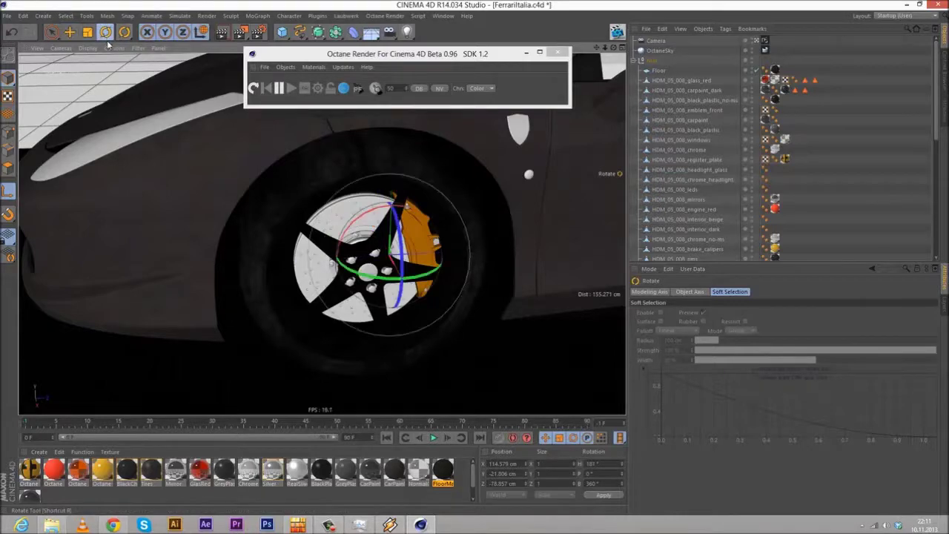
{"action": "left_click_drag", "start_coordinate": [391, 279], "coordinate": [395, 282]}
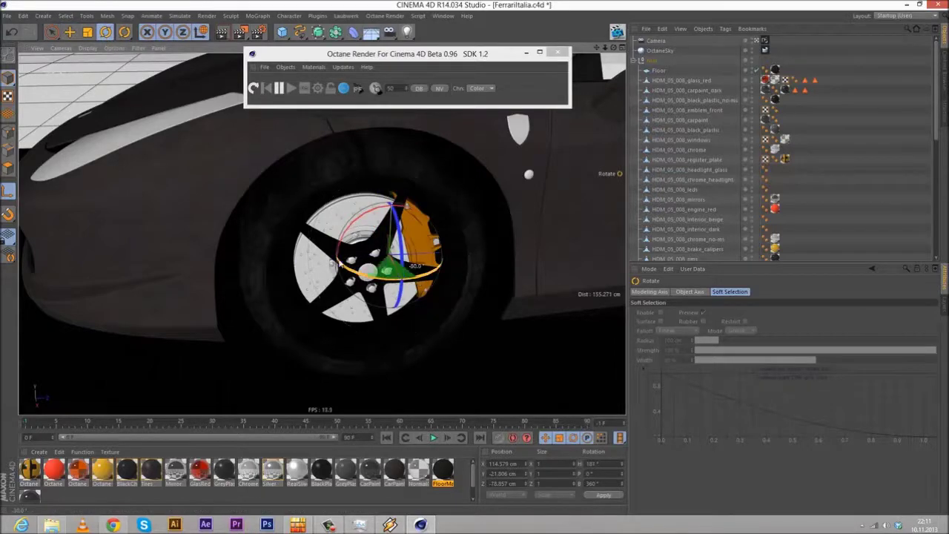
{"action": "left_click_drag", "start_coordinate": [338, 262], "coordinate": [335, 256]}
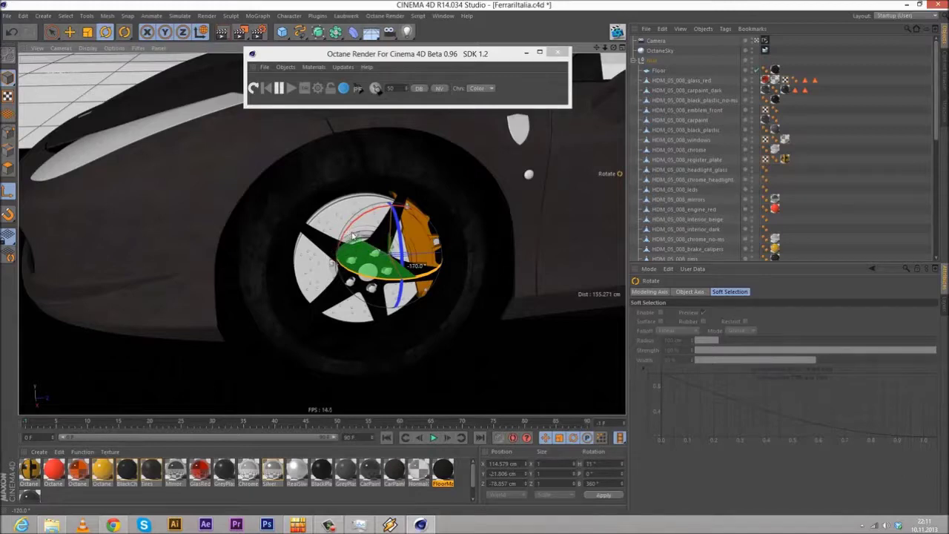
{"action": "left_click_drag", "start_coordinate": [358, 236], "coordinate": [359, 237]}
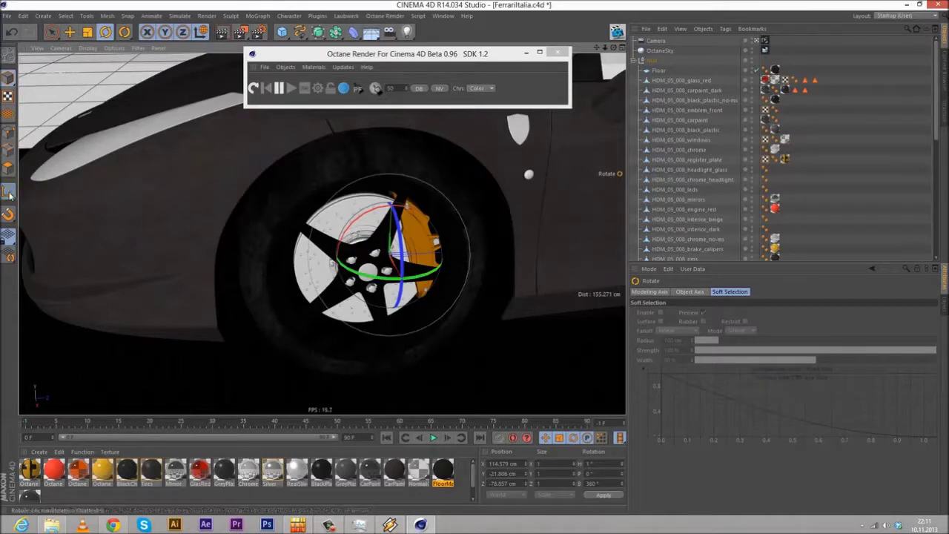
{"action": "left_click", "coordinate": [69, 32]}
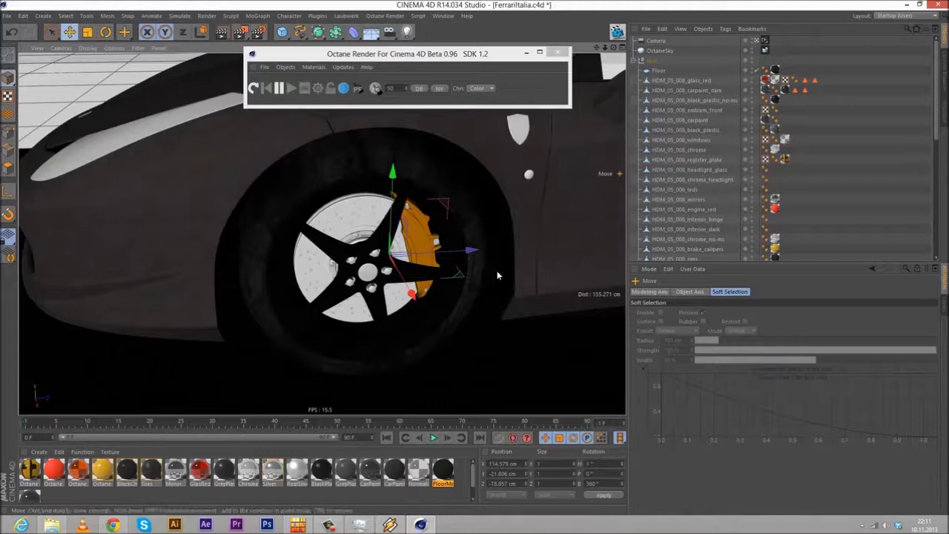
Step: Show the front wheel in the Right view and undo a trial move of the selected wheel parts
{"action": "middle_click", "coordinate": [441, 256]}
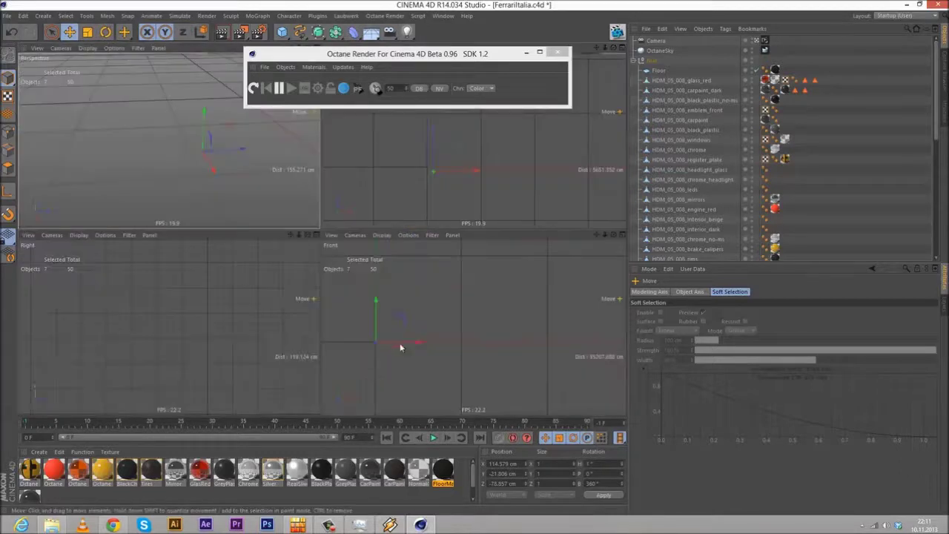
{"action": "middle_click", "coordinate": [440, 316]}
{"action": "middle_click", "coordinate": [440, 317]}
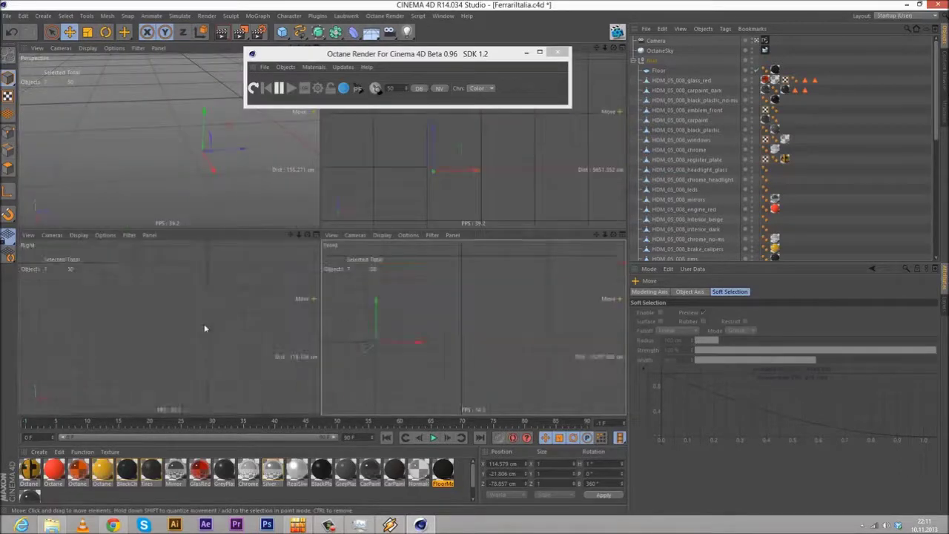
{"action": "middle_click", "coordinate": [205, 320]}
{"action": "scroll", "coordinate": [206, 318], "scroll_direction": "down", "scroll_amount": 6}
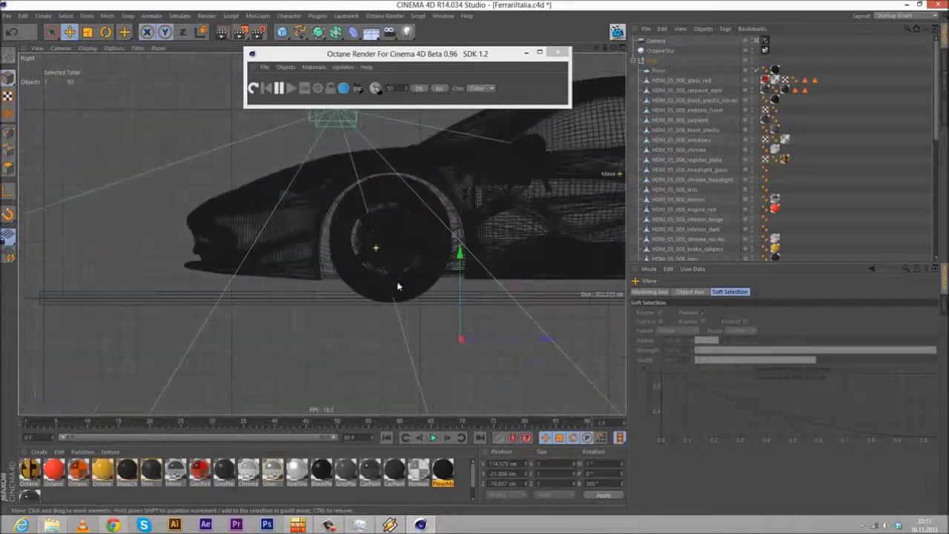
{"action": "left_click_drag", "start_coordinate": [456, 207], "coordinate": [456, 205]}
{"action": "left_click", "coordinate": [11, 34]}
Step: Center the wheel parts' axis on the front wheel's hub, at about Y 33.43 cm and Z -115.89 cm
{"action": "left_click_drag", "start_coordinate": [519, 340], "coordinate": [439, 339]}
{"action": "left_click_drag", "start_coordinate": [390, 315], "coordinate": [397, 213]}
{"action": "right_click_drag", "start_coordinate": [397, 212], "coordinate": [382, 363], "text": "alt"}
{"action": "middle_click_drag", "start_coordinate": [419, 370], "coordinate": [354, 151], "text": "alt"}
{"action": "right_click_drag", "start_coordinate": [322, 201], "coordinate": [352, 220], "text": "alt"}
{"action": "left_click_drag", "start_coordinate": [347, 247], "coordinate": [385, 251]}
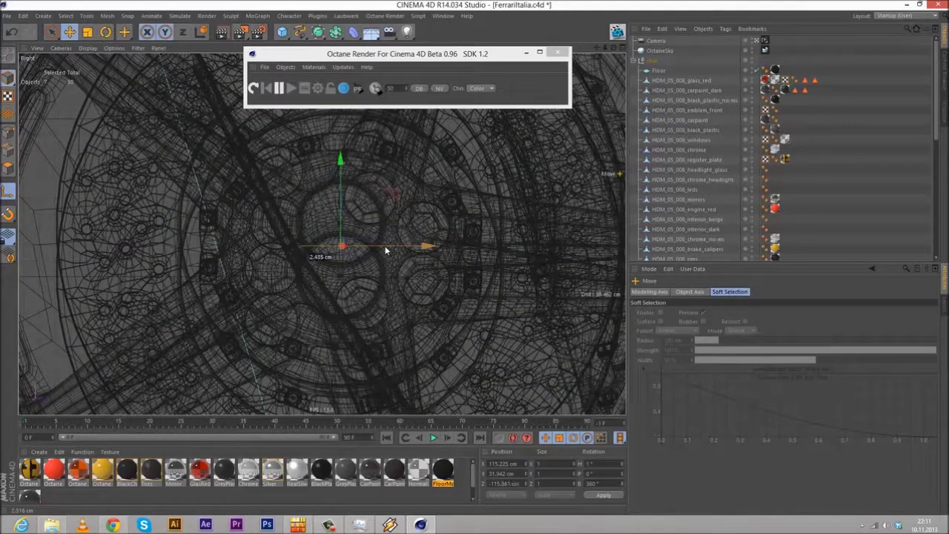
{"action": "left_click_drag", "start_coordinate": [346, 195], "coordinate": [342, 168]}
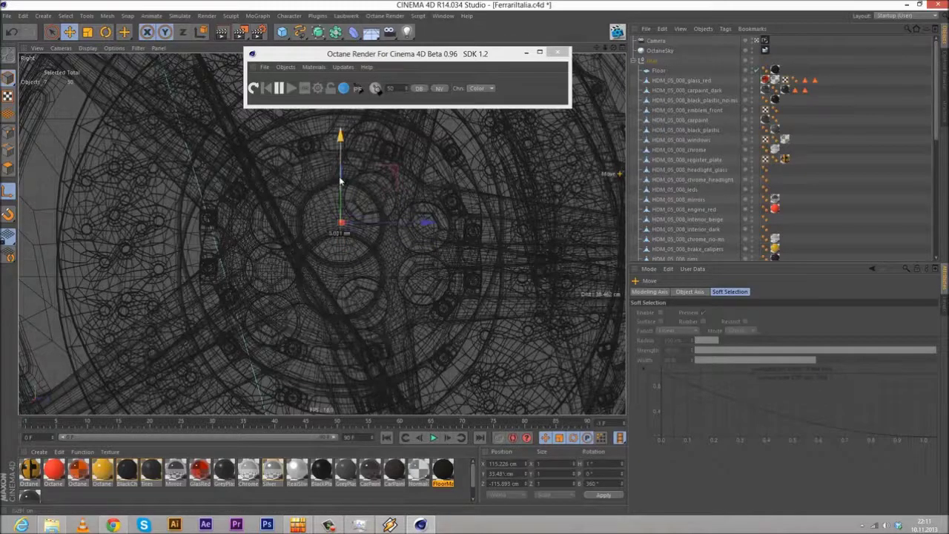
Step: Leave axis editing and inspect the wheel parts' axis in the Perspective view
{"action": "left_click", "coordinate": [10, 192]}
{"action": "middle_click", "coordinate": [189, 220]}
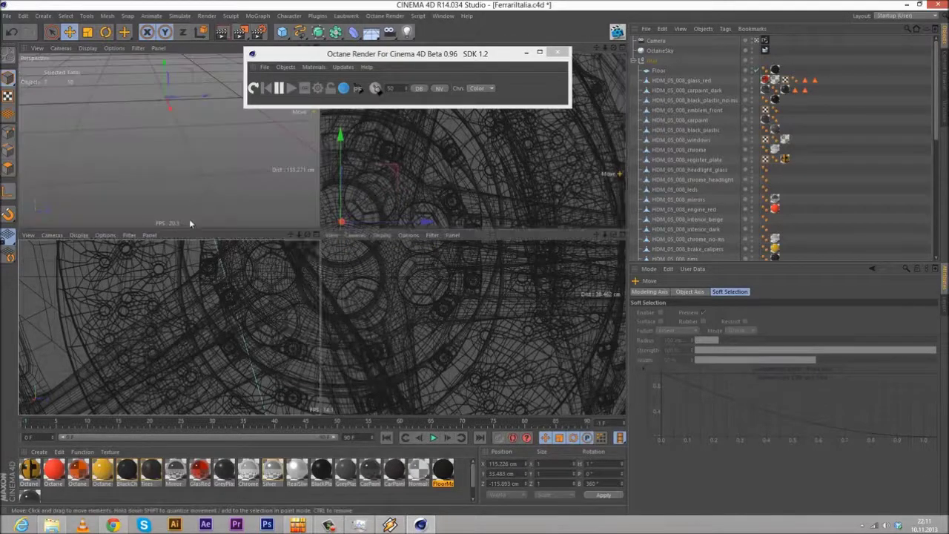
{"action": "middle_click", "coordinate": [183, 175]}
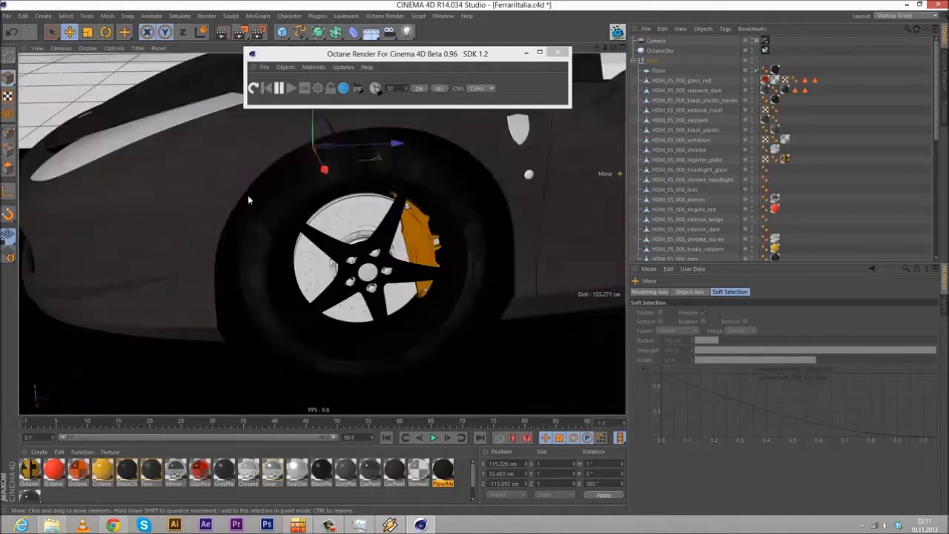
Step: Enable axis editing and move the wheel parts' axis along X onto the front-left wheel in the Top view
{"action": "middle_click", "coordinate": [334, 187]}
{"action": "middle_click", "coordinate": [454, 189]}
{"action": "scroll", "coordinate": [197, 318], "scroll_direction": "up", "scroll_amount": 10}
{"action": "scroll", "coordinate": [310, 278], "scroll_direction": "down", "scroll_amount": 6}
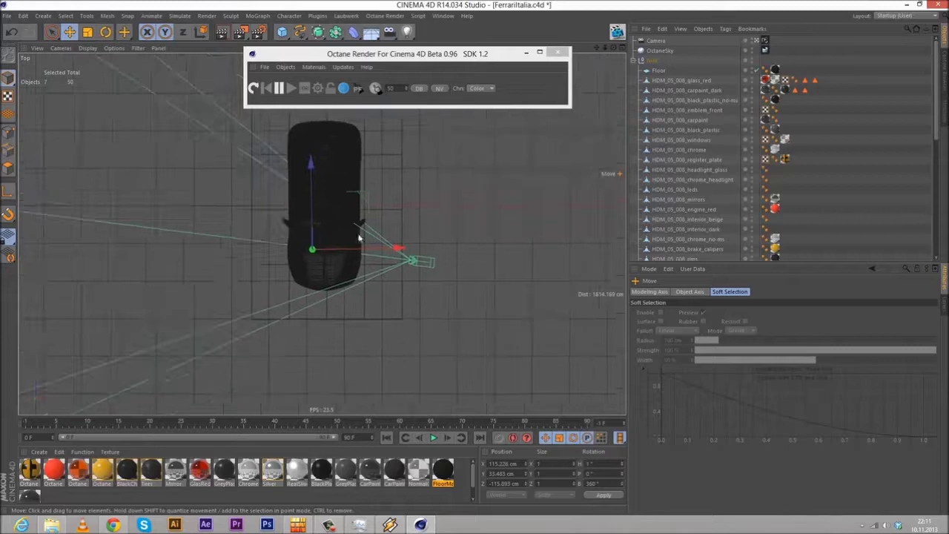
{"action": "scroll", "coordinate": [348, 248], "scroll_direction": "up", "scroll_amount": 9}
{"action": "middle_click_drag", "start_coordinate": [334, 257], "coordinate": [240, 278], "text": "alt"}
{"action": "middle_click_drag", "start_coordinate": [151, 326], "coordinate": [322, 233], "text": "alt"}
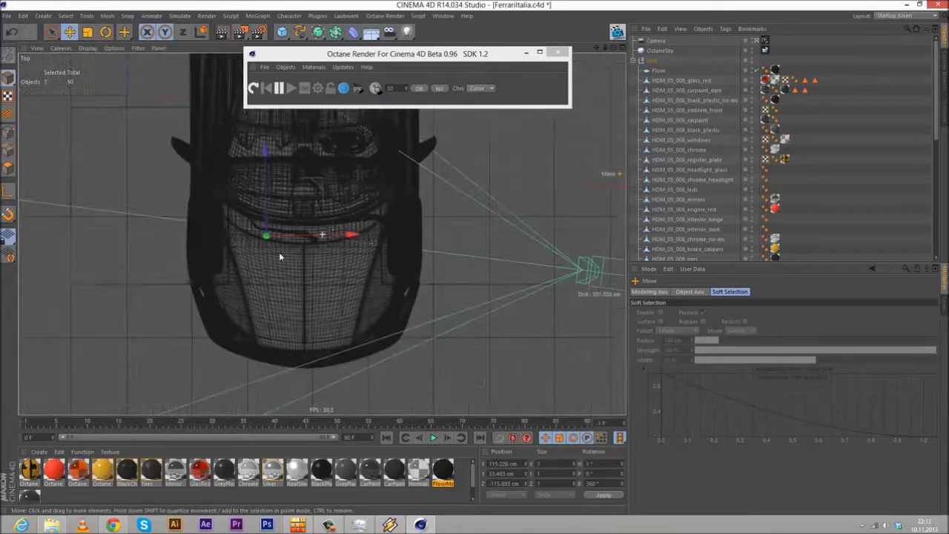
{"action": "scroll", "coordinate": [279, 254], "scroll_direction": "up", "scroll_amount": 3}
{"action": "left_click", "coordinate": [8, 192]}
{"action": "scroll", "coordinate": [367, 190], "scroll_direction": "up", "scroll_amount": 1}
{"action": "left_click_drag", "start_coordinate": [294, 221], "coordinate": [583, 226]}
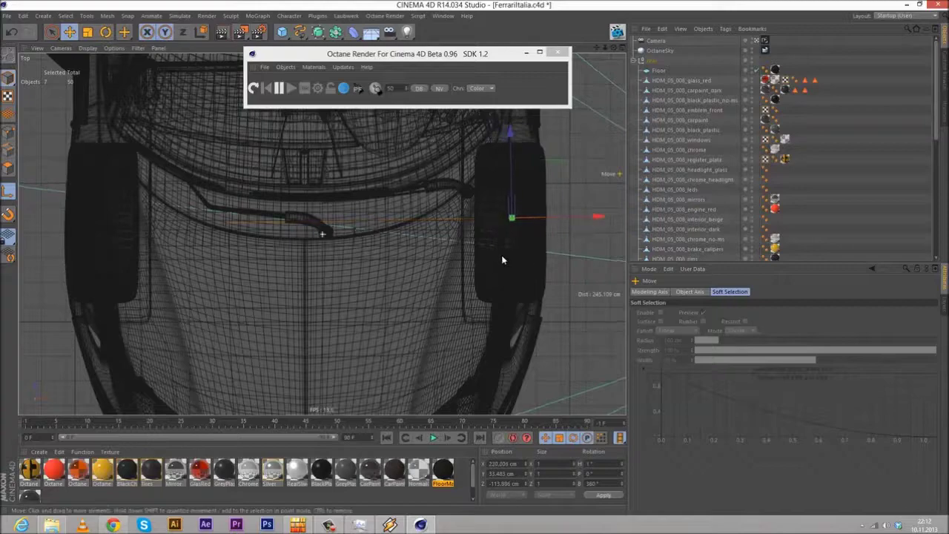
Step: Fine-tune the wheel parts' axis inside the front-left wheel to about X 230.35 cm
{"action": "scroll", "coordinate": [503, 255], "scroll_direction": "up", "scroll_amount": 8}
{"action": "scroll", "coordinate": [519, 237], "scroll_direction": "up", "scroll_amount": 2}
{"action": "middle_click_drag", "start_coordinate": [504, 239], "coordinate": [366, 274], "text": "alt"}
{"action": "left_click_drag", "start_coordinate": [430, 300], "coordinate": [430, 300]}
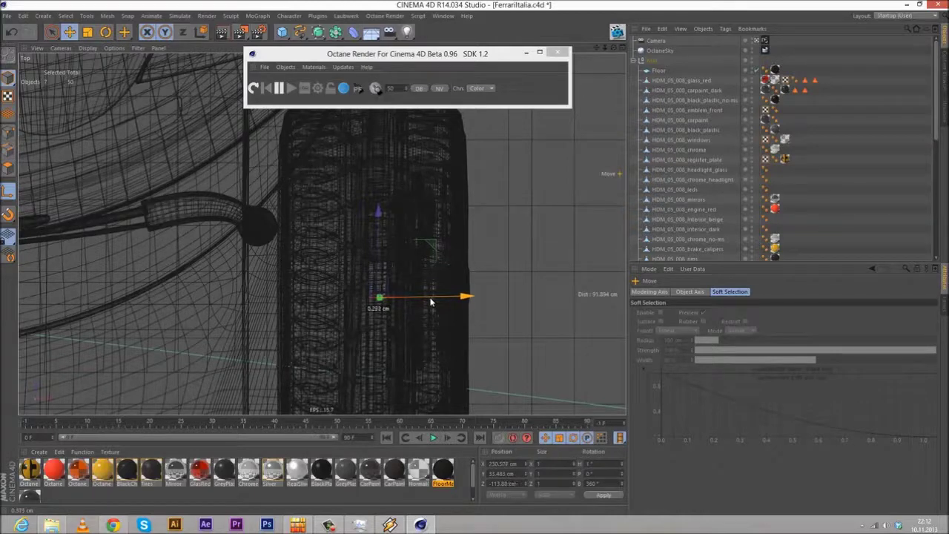
{"action": "left_click_drag", "start_coordinate": [430, 301], "coordinate": [427, 301]}
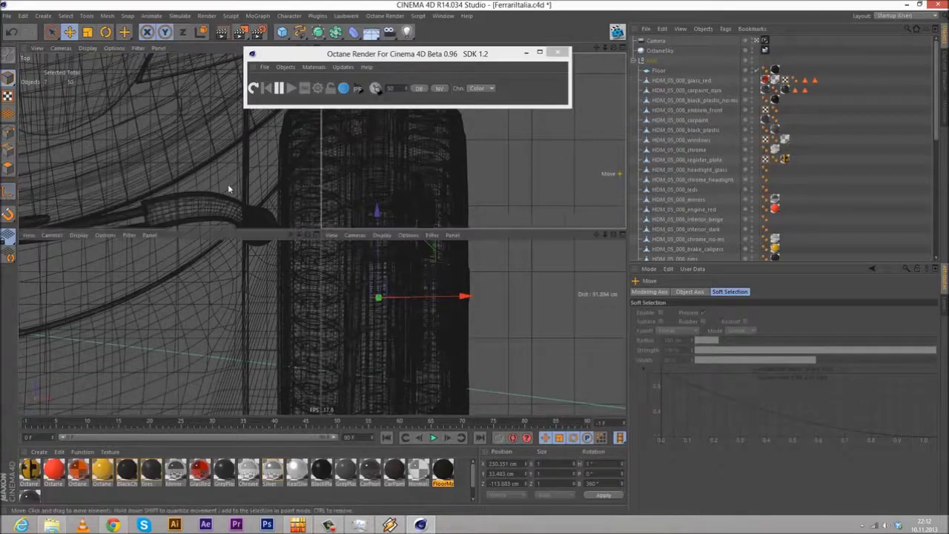
Step: Turn the front-left wheel parts in the Perspective view to a heading of about 23.2°
{"action": "middle_click", "coordinate": [228, 184]}
{"action": "middle_click", "coordinate": [165, 169]}
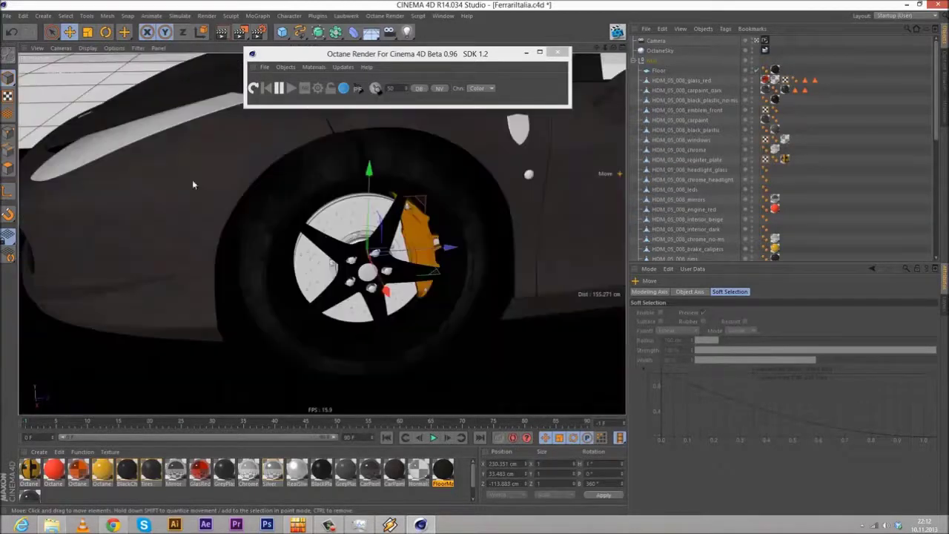
{"action": "left_click", "coordinate": [108, 34]}
{"action": "left_click_drag", "start_coordinate": [346, 278], "coordinate": [368, 282]}
{"action": "left_click_drag", "start_coordinate": [479, 334], "coordinate": [413, 303], "text": "alt"}
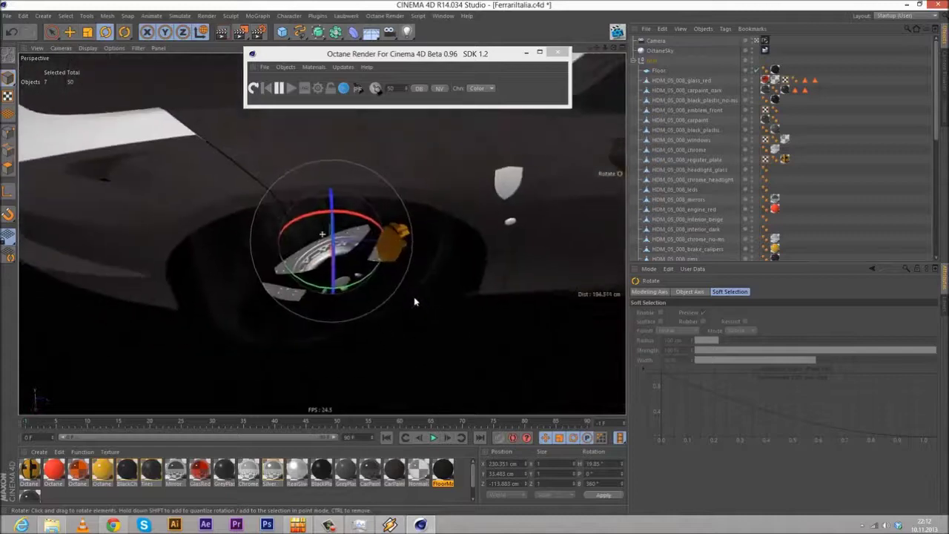
{"action": "left_click_drag", "start_coordinate": [311, 290], "coordinate": [460, 311]}
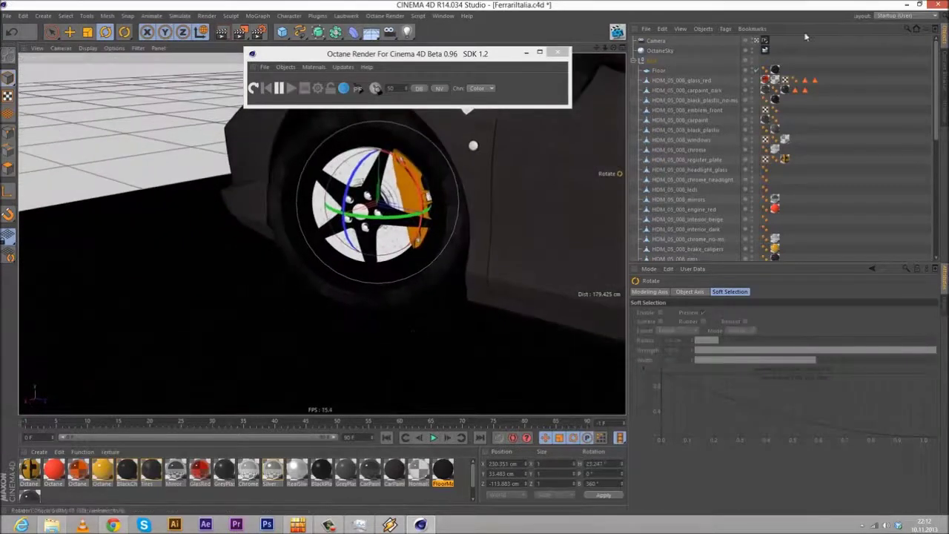
Step: Return to the scene camera's rear view, restart the Octane live render and arrange its windows beside the viewport
{"action": "left_click_drag", "start_coordinate": [467, 243], "coordinate": [222, 84], "text": "alt"}
{"action": "left_click", "coordinate": [254, 90]}
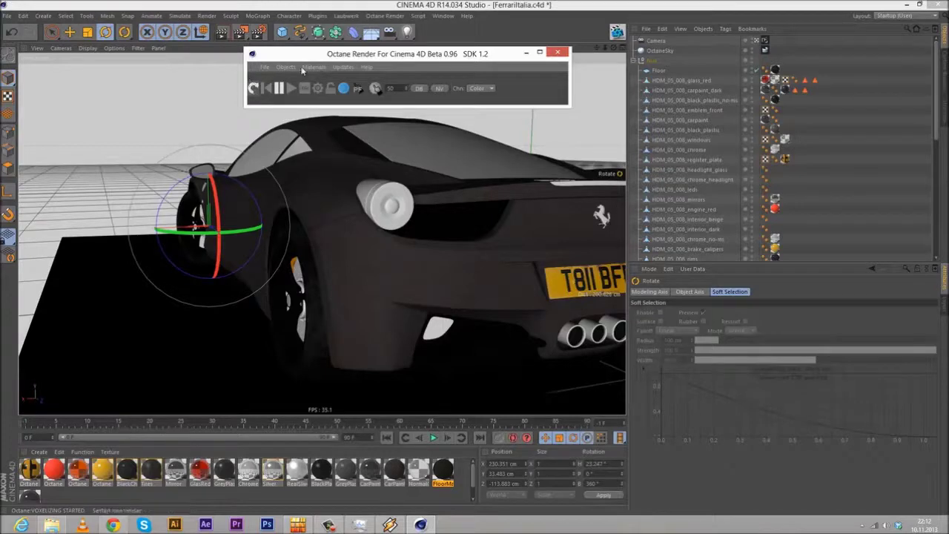
{"action": "left_click_drag", "start_coordinate": [371, 63], "coordinate": [554, 115]}
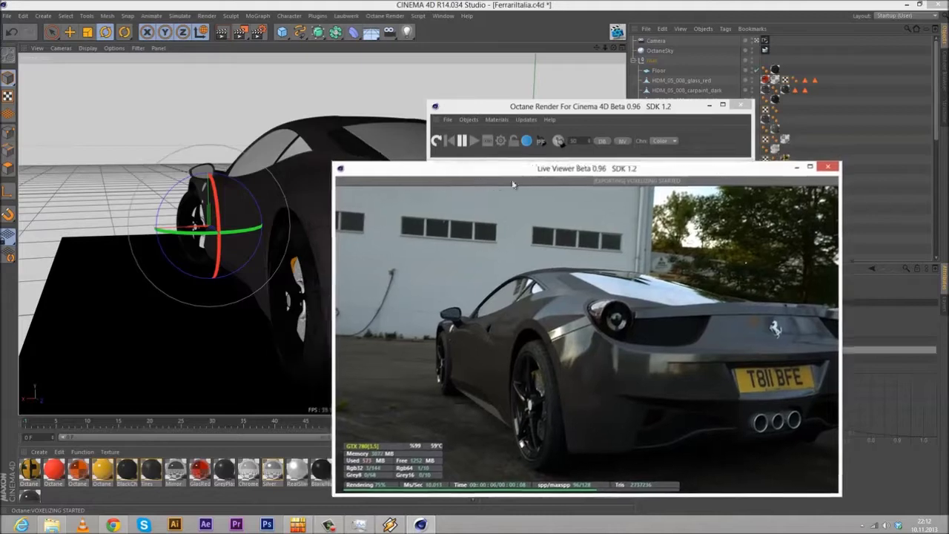
{"action": "left_click_drag", "start_coordinate": [497, 184], "coordinate": [522, 182]}
{"action": "left_click_drag", "start_coordinate": [560, 111], "coordinate": [680, 120]}
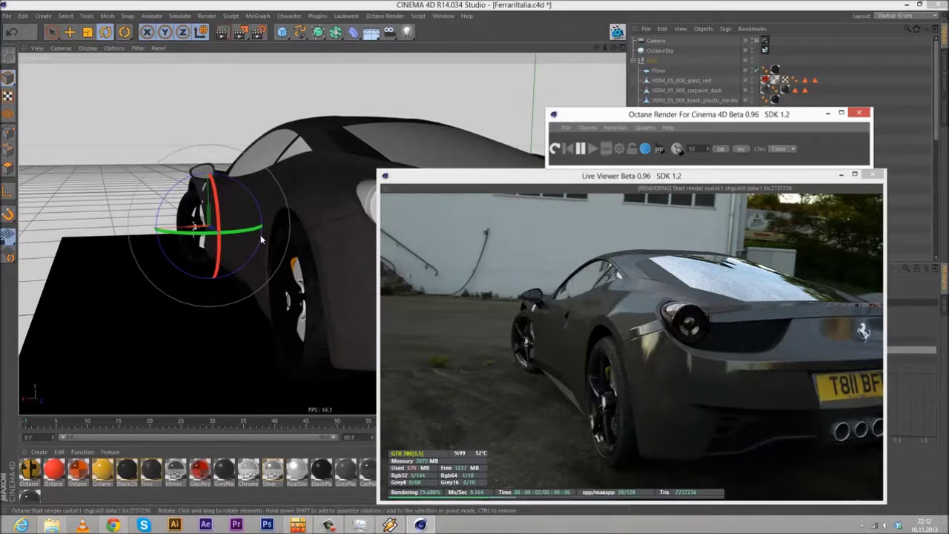
Step: Leave the scene camera and examine the turned front-left wheel up close in the live render
{"action": "left_click", "coordinate": [756, 42]}
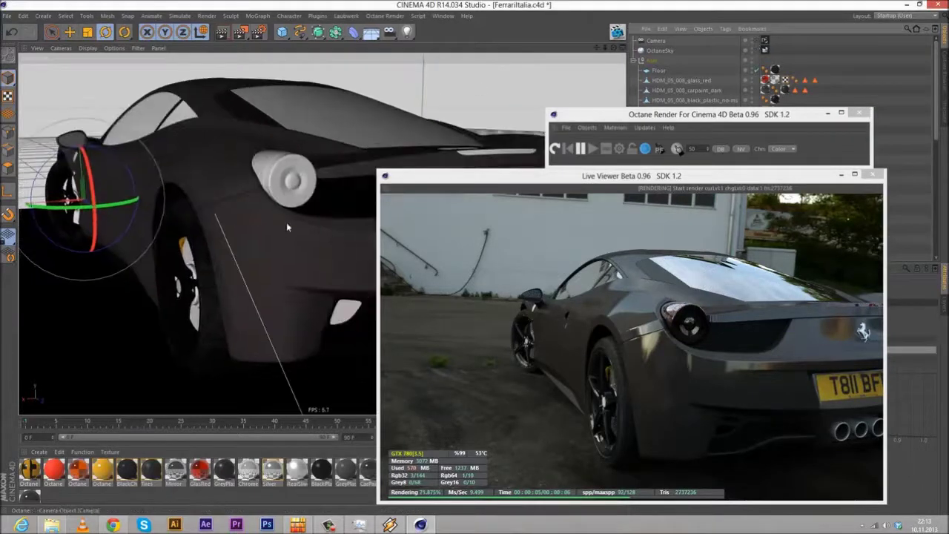
{"action": "left_click_drag", "start_coordinate": [322, 233], "coordinate": [549, 270], "text": "alt"}
{"action": "left_click_drag", "start_coordinate": [215, 180], "coordinate": [233, 208], "text": "alt"}
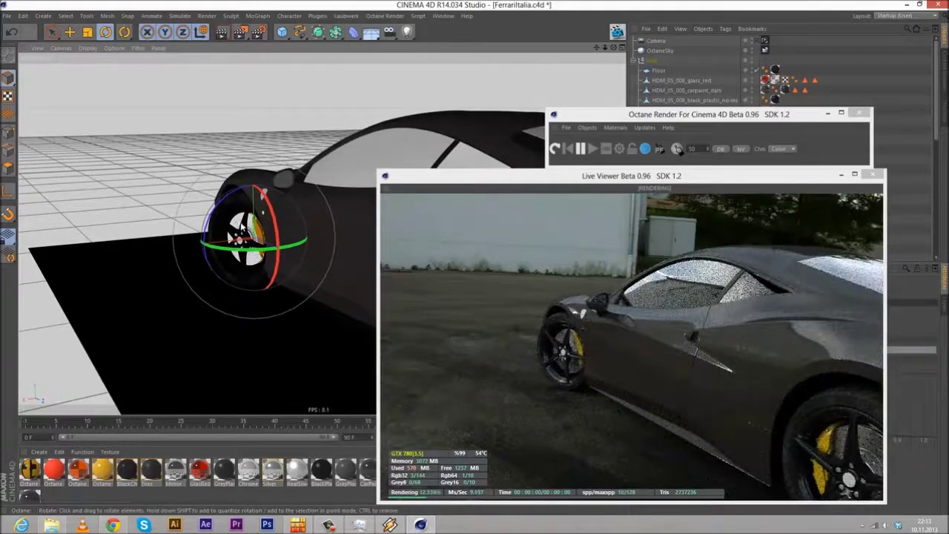
{"action": "scroll", "coordinate": [244, 227], "scroll_direction": "up", "scroll_amount": 2}
{"action": "left_click_drag", "start_coordinate": [245, 230], "coordinate": [248, 222], "text": "alt"}
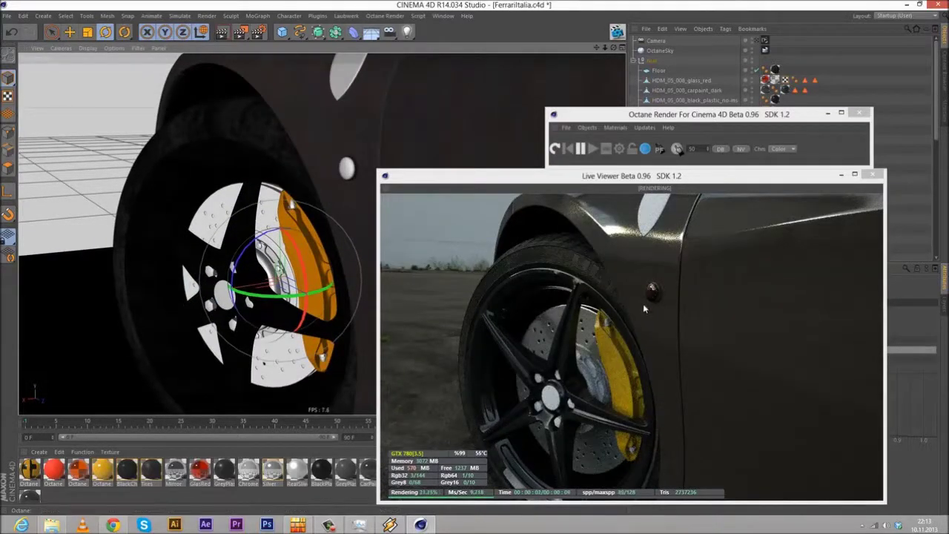
Step: Set the transmission color of the orange Octane Material.1 to a lighter orange, about RGB 252, 176, 77
{"action": "left_click", "coordinate": [78, 470]}
{"action": "double_click", "coordinate": [80, 473]}
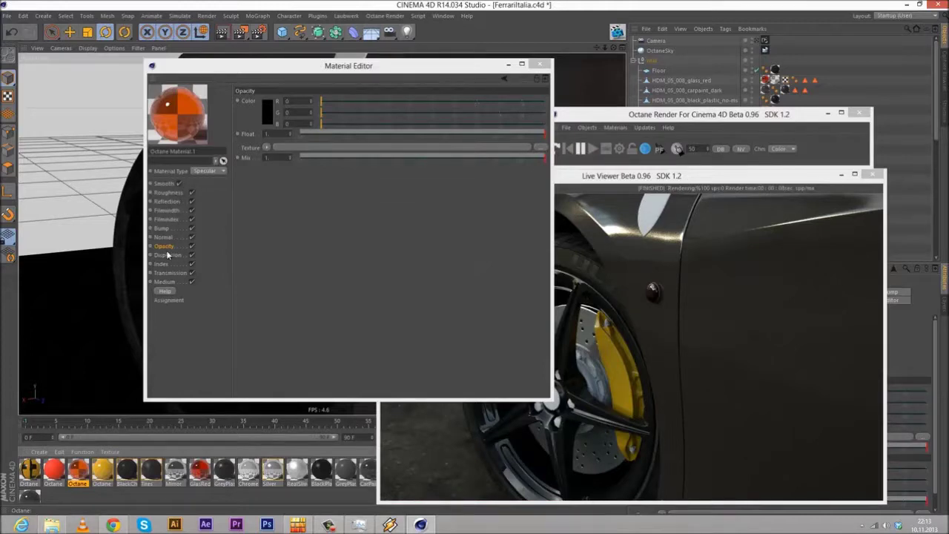
{"action": "left_click", "coordinate": [168, 273]}
{"action": "left_click", "coordinate": [266, 111]}
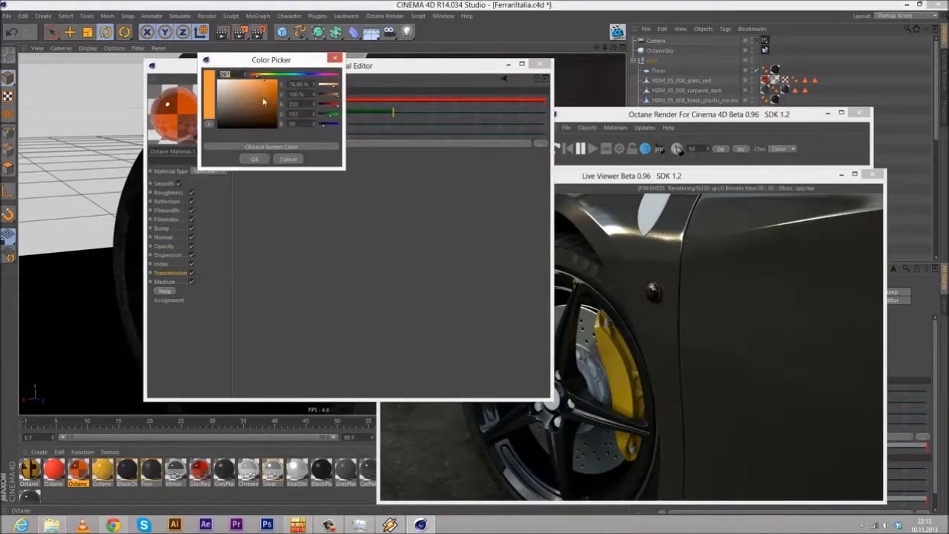
{"action": "left_click_drag", "start_coordinate": [261, 86], "coordinate": [258, 80]}
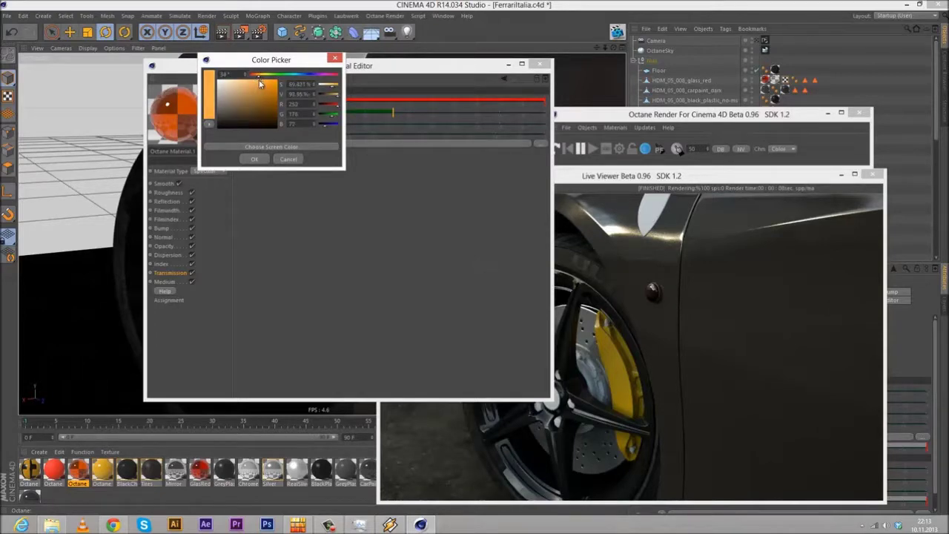
{"action": "left_click", "coordinate": [254, 159]}
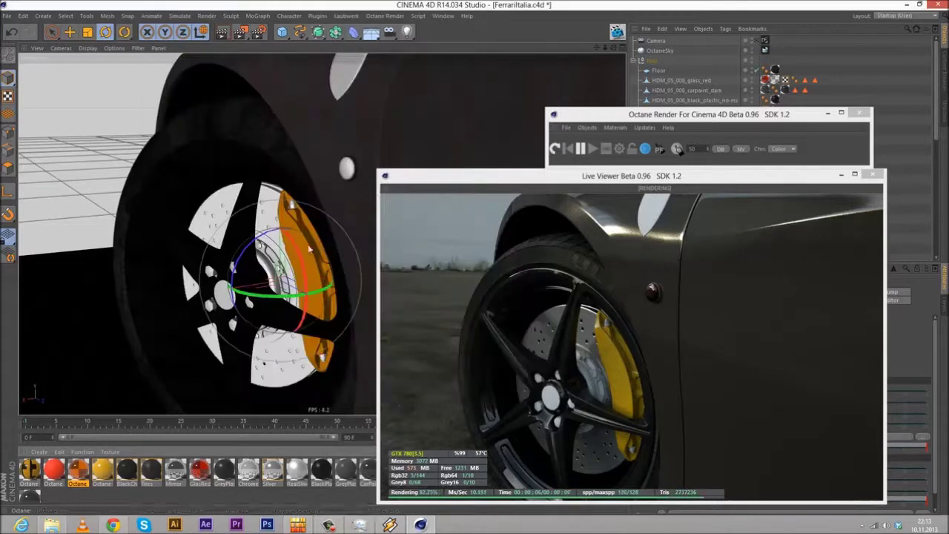
Step: Return to the scene camera and reframe the car's rear three-quarter view so the number plate and exhausts are fully in frame
{"action": "left_click", "coordinate": [754, 41]}
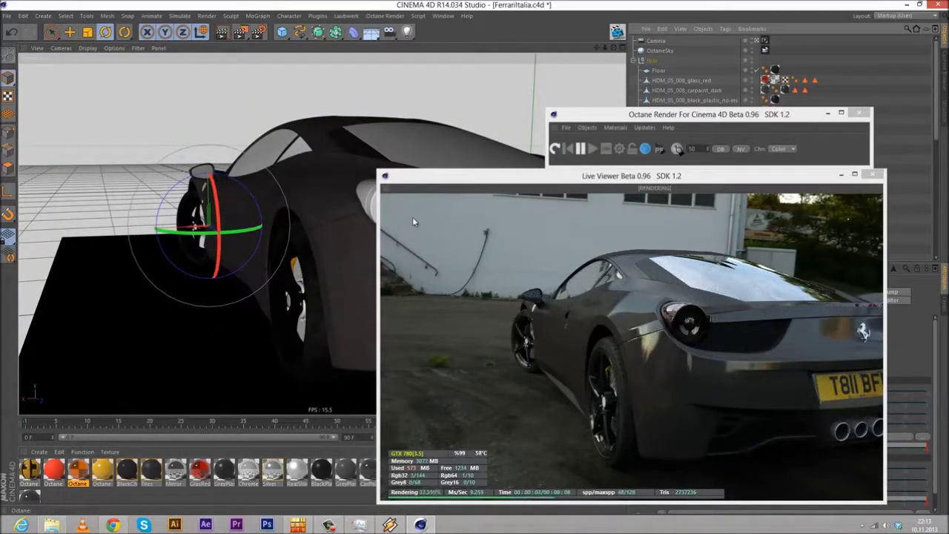
{"action": "middle_click_drag", "start_coordinate": [318, 198], "coordinate": [301, 199], "text": "alt"}
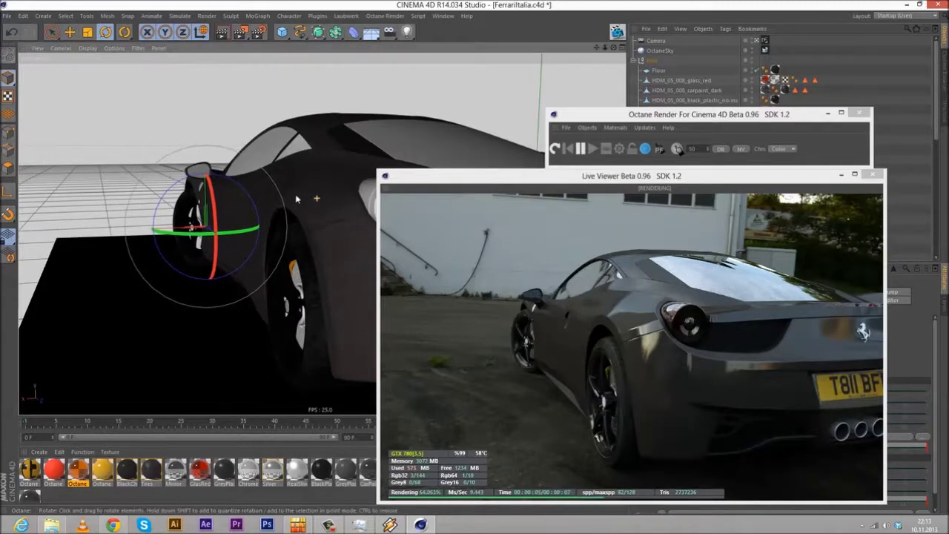
{"action": "middle_click_drag", "start_coordinate": [290, 164], "coordinate": [247, 143], "text": "alt"}
{"action": "left_click_drag", "start_coordinate": [247, 142], "coordinate": [254, 153], "text": "alt"}
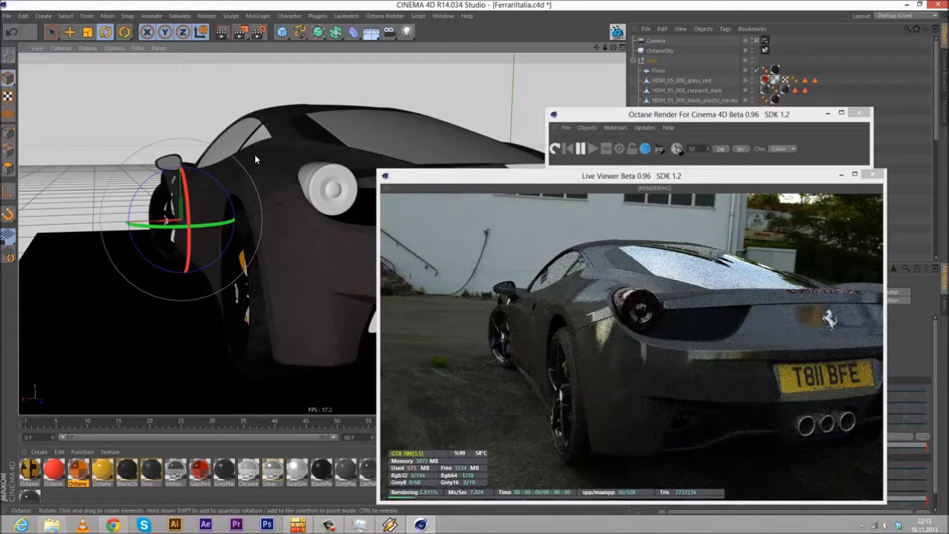
{"action": "scroll", "coordinate": [254, 154], "scroll_direction": "up", "scroll_amount": 1}
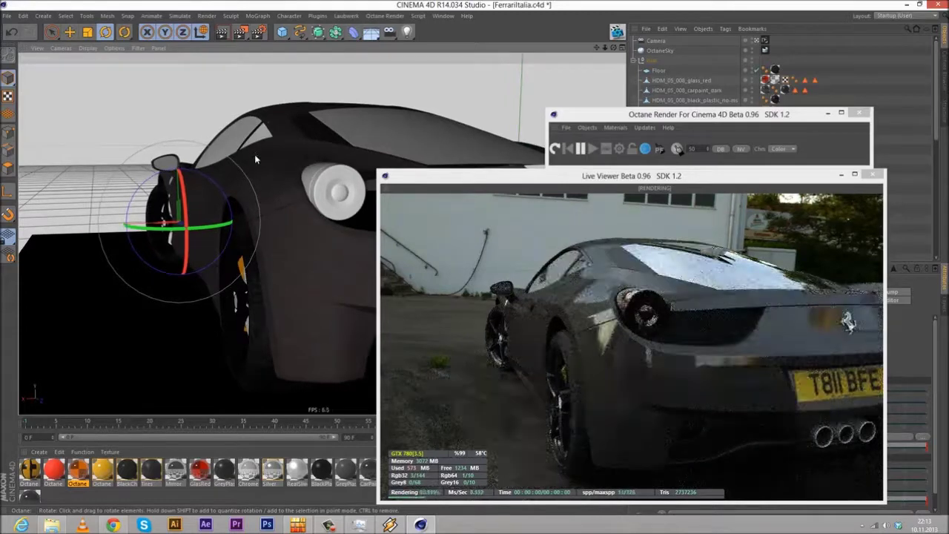
{"action": "left_click_drag", "start_coordinate": [254, 157], "coordinate": [239, 145], "text": "alt"}
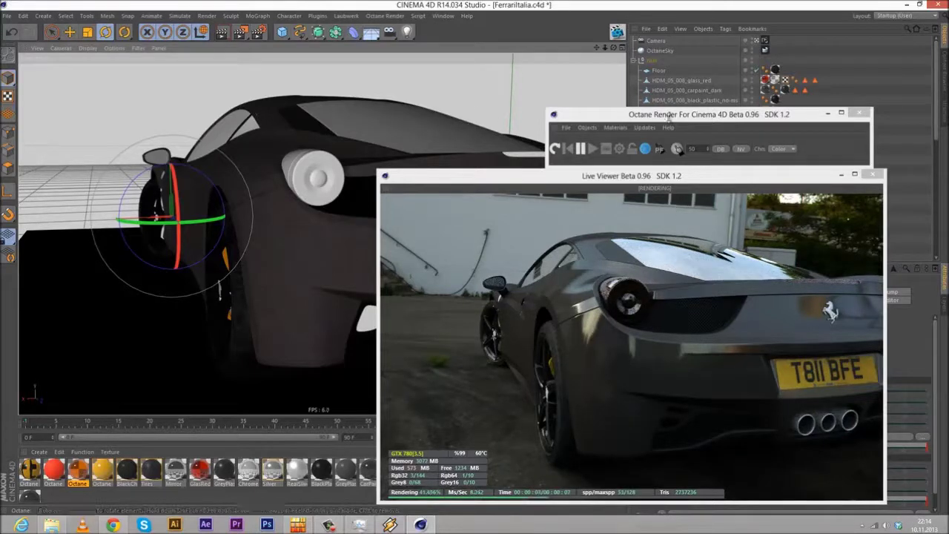
Step: Open the camera's Octane tag settings beside the rearranged render windows and choose an Agfacolor_Futura film response
{"action": "left_click_drag", "start_coordinate": [659, 116], "coordinate": [439, 111]}
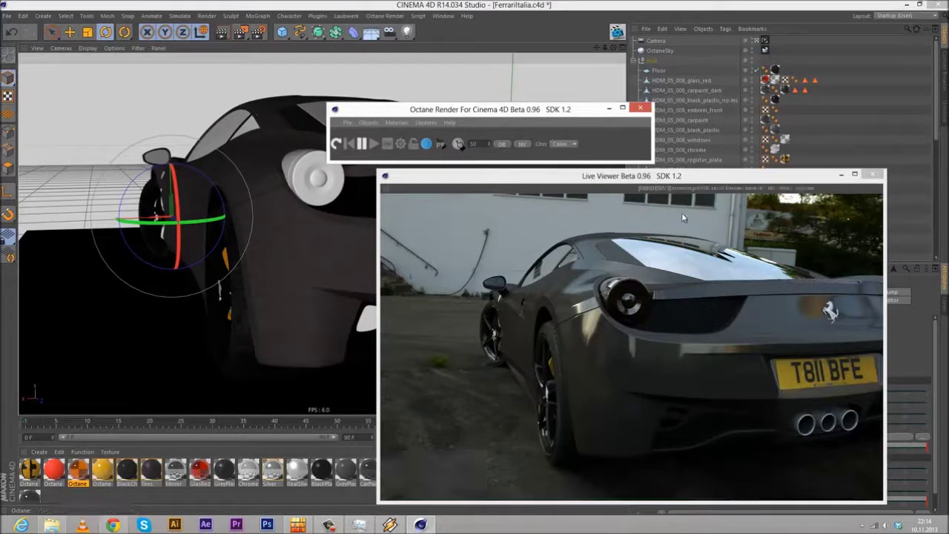
{"action": "left_click", "coordinate": [765, 41]}
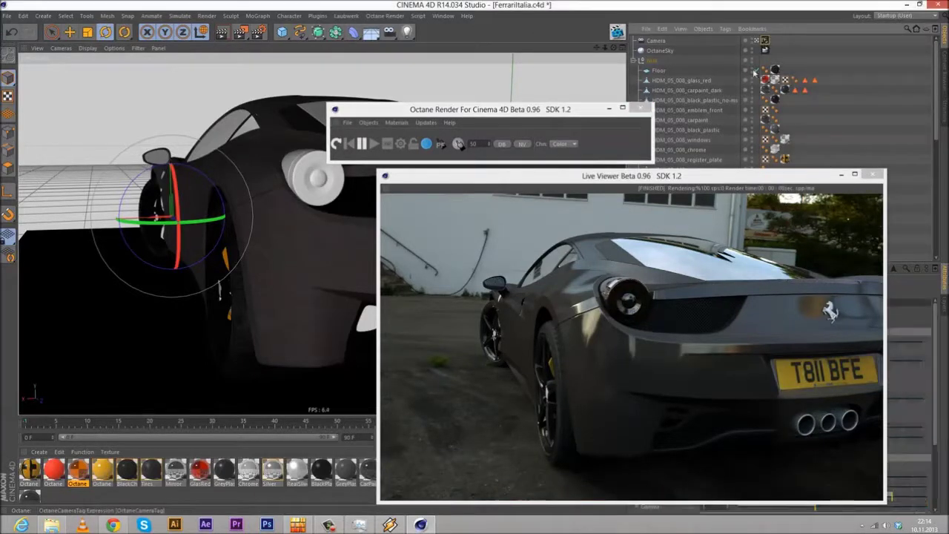
{"action": "left_click_drag", "start_coordinate": [673, 181], "coordinate": [416, 179]}
{"action": "scroll", "coordinate": [785, 338], "scroll_direction": "down", "scroll_amount": 3}
{"action": "left_click", "coordinate": [724, 423]}
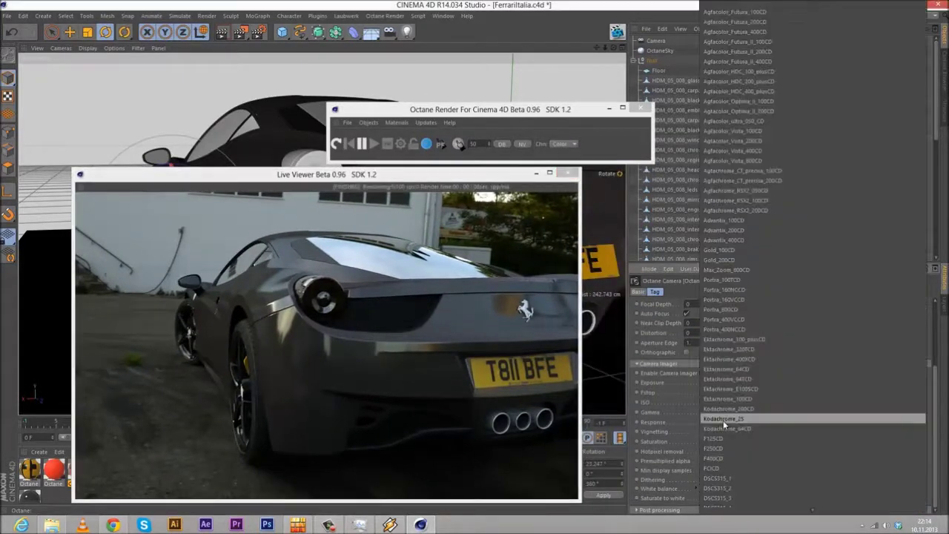
{"action": "left_click", "coordinate": [726, 12]}
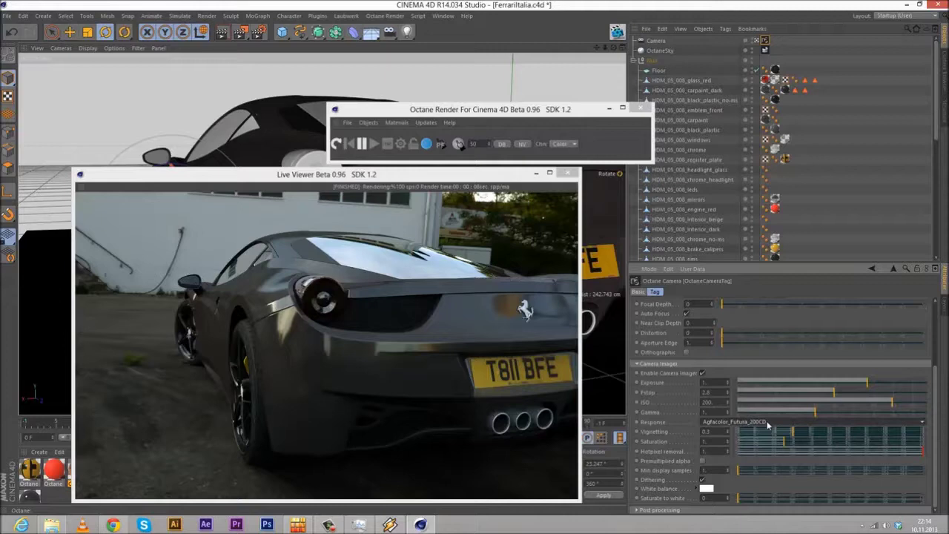
Step: Compare the Agfacolor film responses in the live render and set the camera response to Agfacolor_Vista_200CD
{"action": "scroll", "coordinate": [767, 424], "scroll_direction": "down", "scroll_amount": 1}
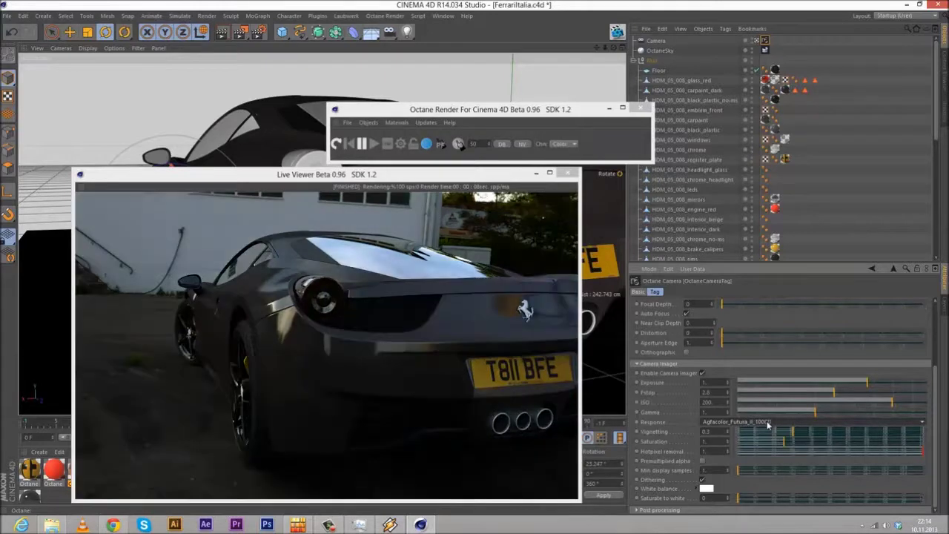
{"action": "scroll", "coordinate": [768, 424], "scroll_direction": "up", "scroll_amount": 1}
{"action": "scroll", "coordinate": [768, 424], "scroll_direction": "down", "scroll_amount": 1}
{"action": "scroll", "coordinate": [768, 424], "scroll_direction": "down", "scroll_amount": 1}
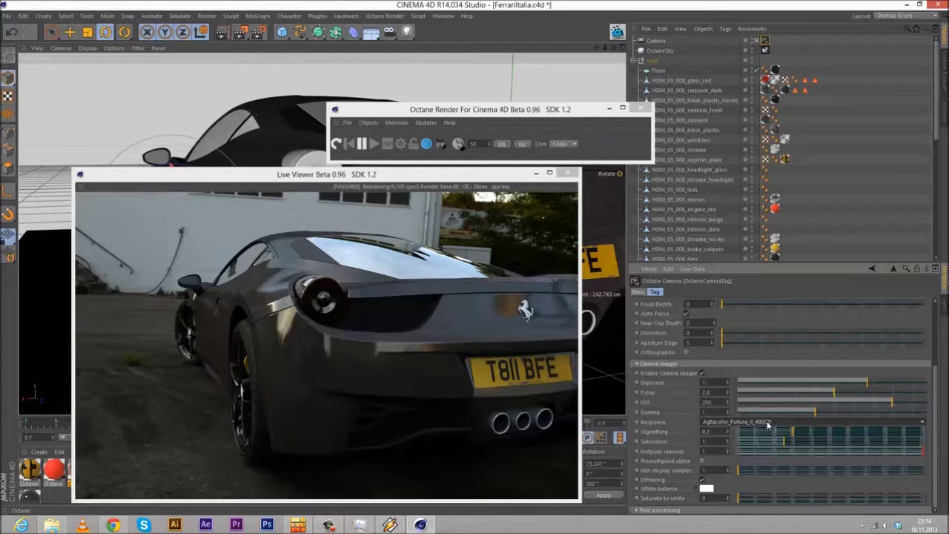
{"action": "scroll", "coordinate": [767, 424], "scroll_direction": "down", "scroll_amount": 3}
{"action": "scroll", "coordinate": [767, 424], "scroll_direction": "down", "scroll_amount": 3}
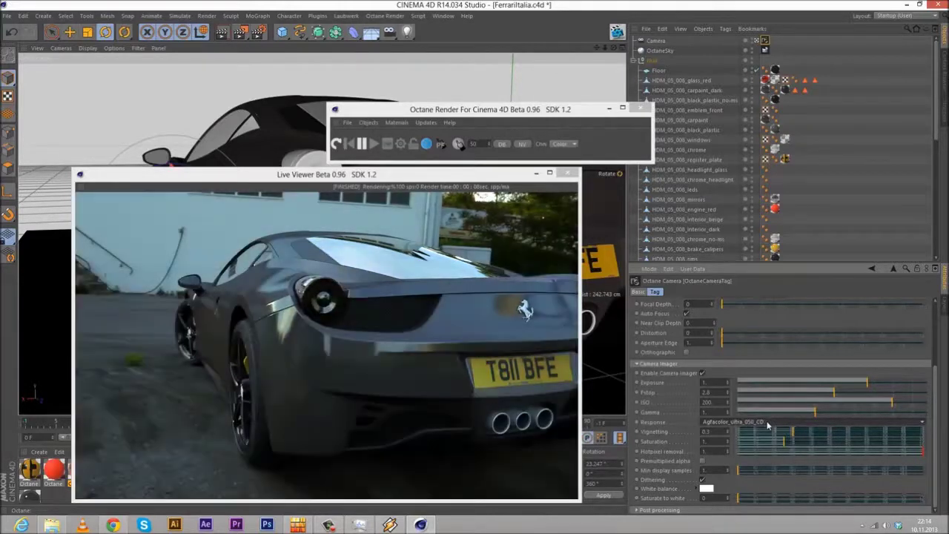
{"action": "scroll", "coordinate": [767, 424], "scroll_direction": "down", "scroll_amount": 2}
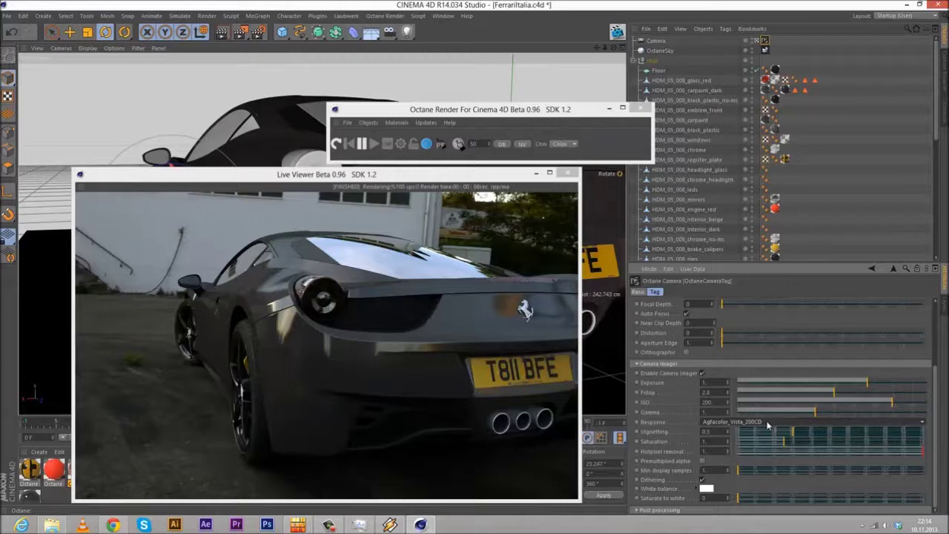
{"action": "scroll", "coordinate": [738, 352], "scroll_direction": "up", "scroll_amount": 4}
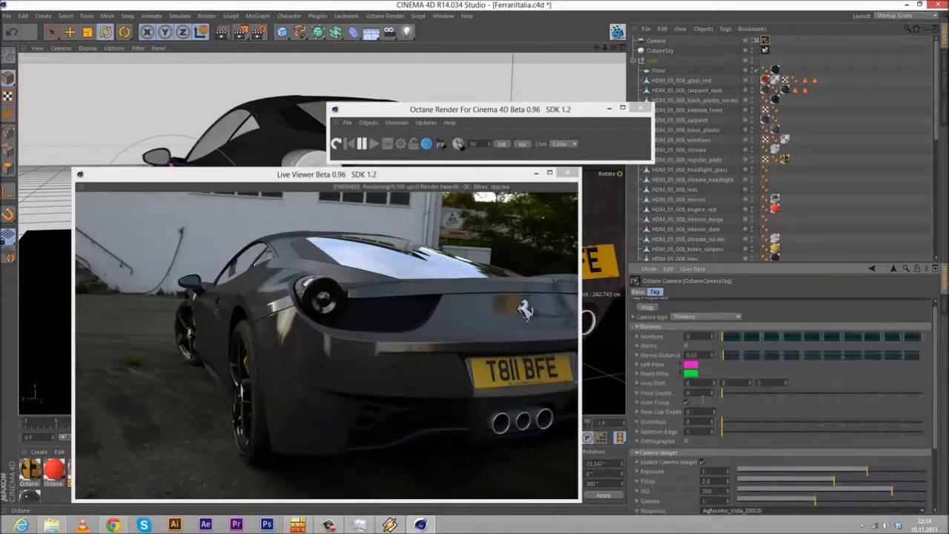
{"action": "scroll", "coordinate": [667, 356], "scroll_direction": "down", "scroll_amount": 4}
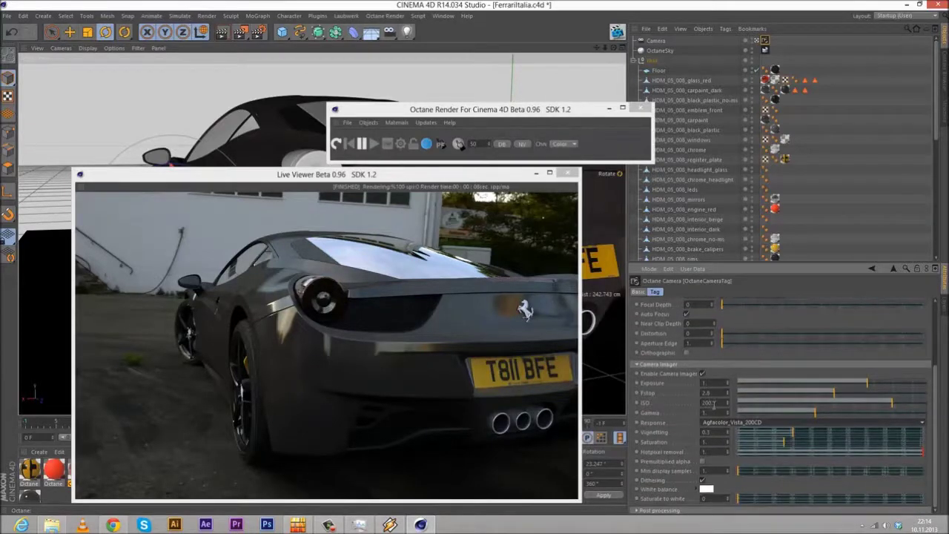
Step: Raise the camera imager's ISO, trying 250 before setting it to 300
{"action": "type", "text": "250"}
{"action": "key", "text": "Return"}
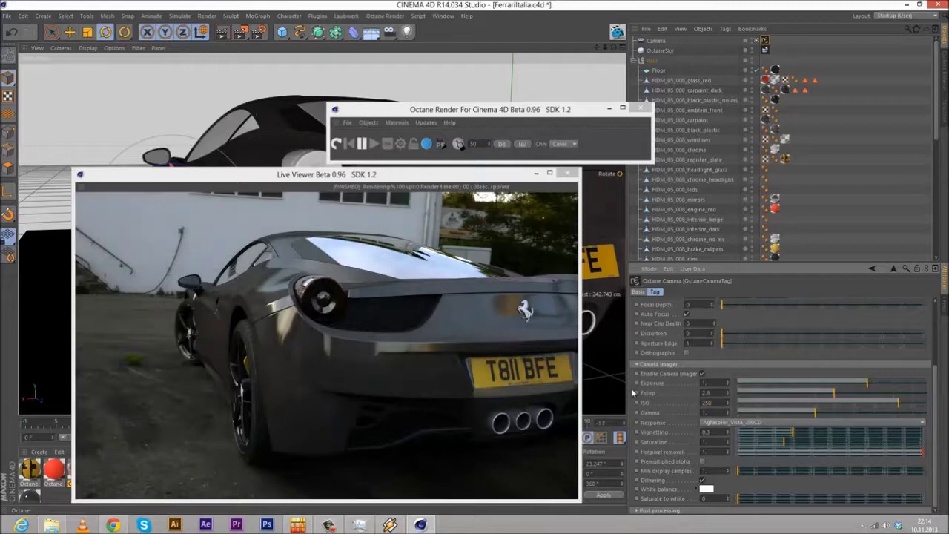
{"action": "left_click_drag", "start_coordinate": [714, 402], "coordinate": [623, 387]}
{"action": "type", "text": "300"}
{"action": "key", "text": "Return"}
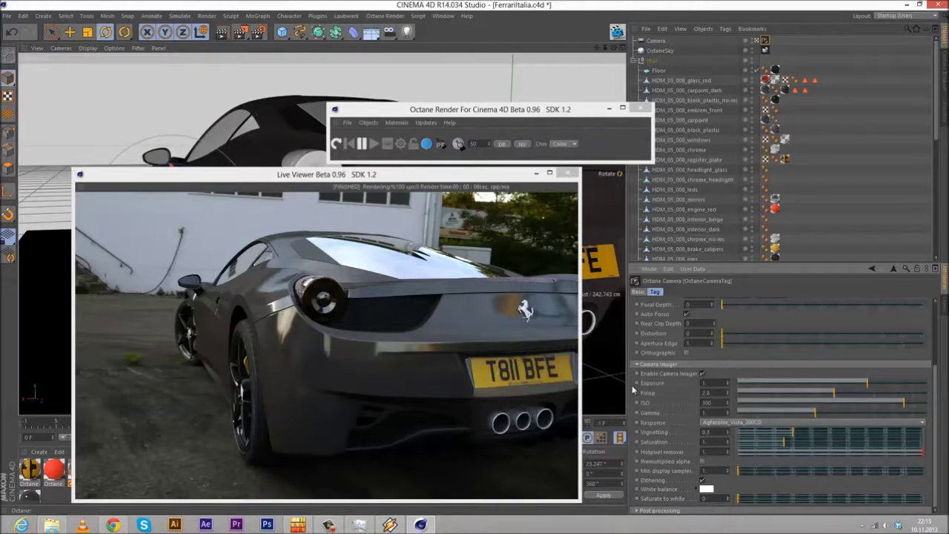
Step: Compare the Agfacolor Vista, Agfachrome, Advantix, Max_Zoom and Portra film responses in the live render
{"action": "left_click", "coordinate": [734, 422]}
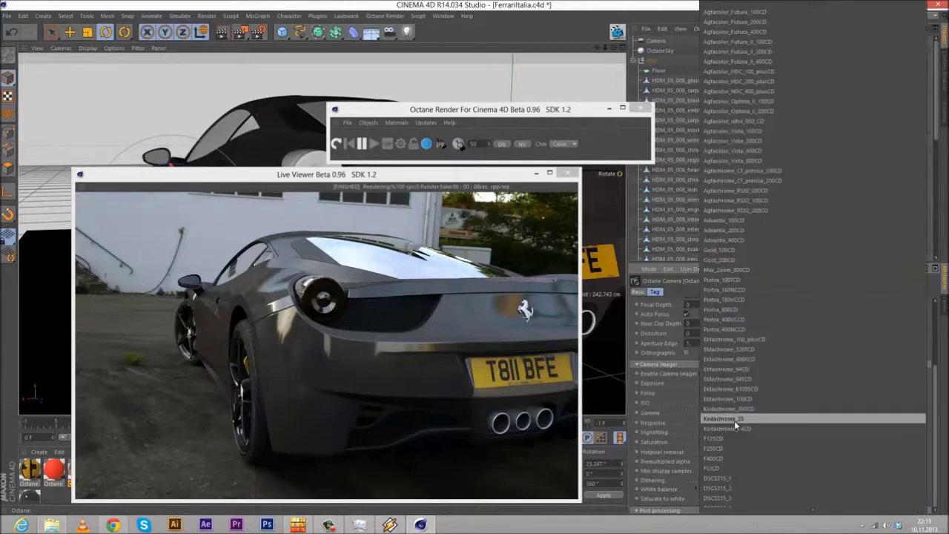
{"action": "left_click", "coordinate": [745, 141]}
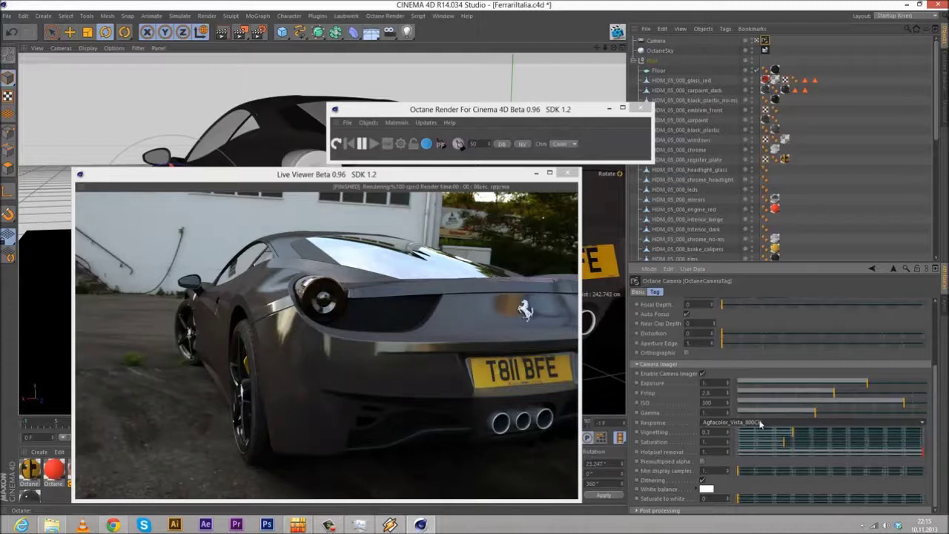
{"action": "scroll", "coordinate": [760, 423], "scroll_direction": "down", "scroll_amount": 1}
{"action": "scroll", "coordinate": [760, 423], "scroll_direction": "down", "scroll_amount": 3}
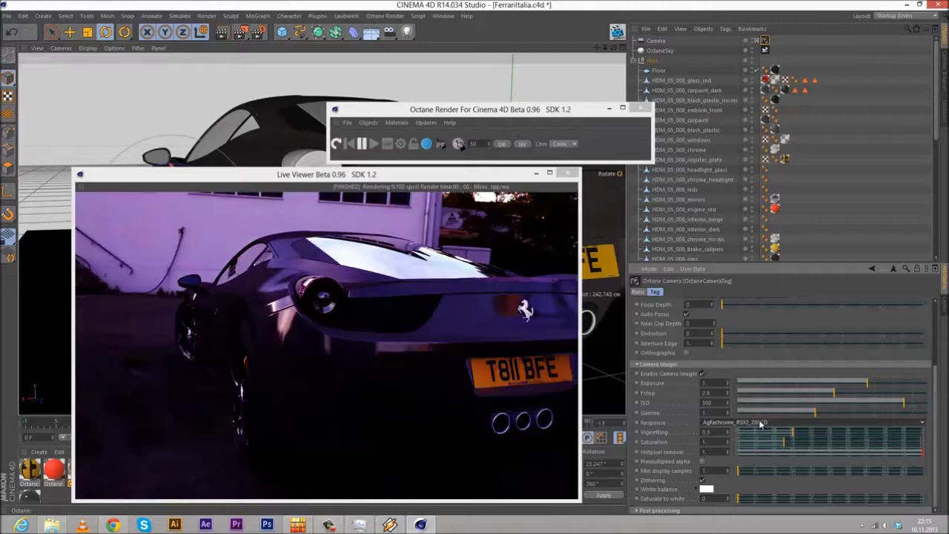
{"action": "scroll", "coordinate": [760, 423], "scroll_direction": "down", "scroll_amount": 1}
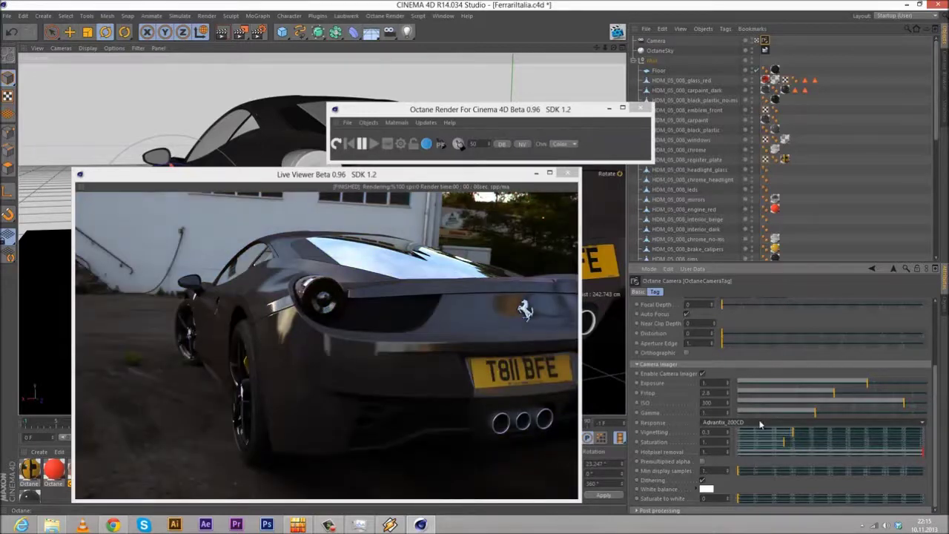
{"action": "scroll", "coordinate": [760, 423], "scroll_direction": "down", "scroll_amount": 2}
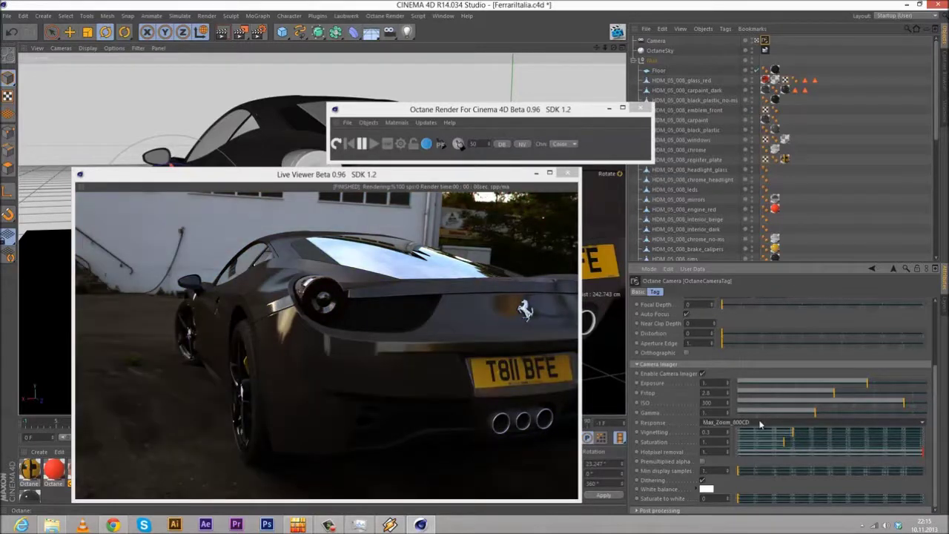
{"action": "scroll", "coordinate": [760, 423], "scroll_direction": "down", "scroll_amount": 2}
{"action": "scroll", "coordinate": [760, 423], "scroll_direction": "down", "scroll_amount": 1}
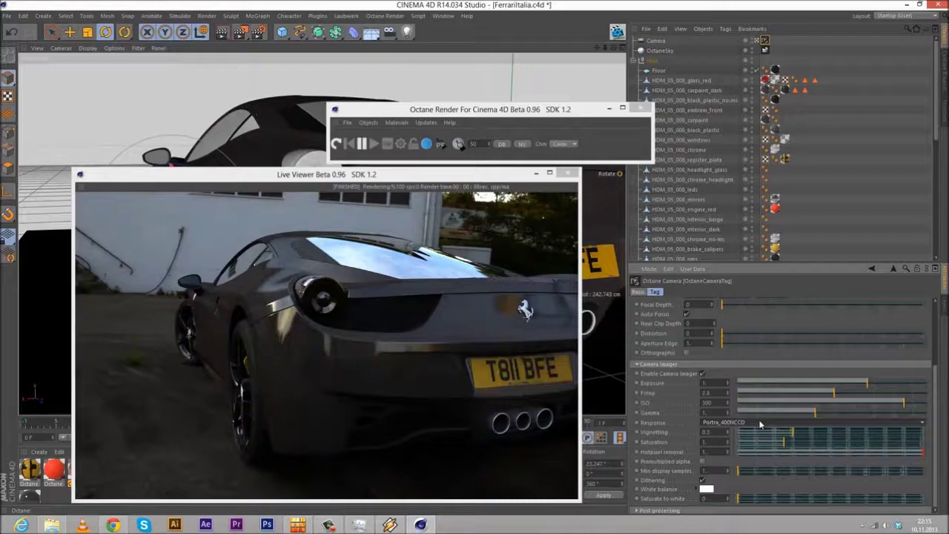
Step: Compare the remaining film responses, from the Portra entries through F250CD and DSCS315 to linear, in the live render
{"action": "scroll", "coordinate": [760, 423], "scroll_direction": "down", "scroll_amount": 3}
{"action": "scroll", "coordinate": [760, 423], "scroll_direction": "up", "scroll_amount": 3}
{"action": "scroll", "coordinate": [760, 424], "scroll_direction": "down", "scroll_amount": 3}
{"action": "scroll", "coordinate": [760, 423], "scroll_direction": "up", "scroll_amount": 5}
{"action": "scroll", "coordinate": [760, 423], "scroll_direction": "down", "scroll_amount": 3}
{"action": "scroll", "coordinate": [760, 423], "scroll_direction": "down", "scroll_amount": 2}
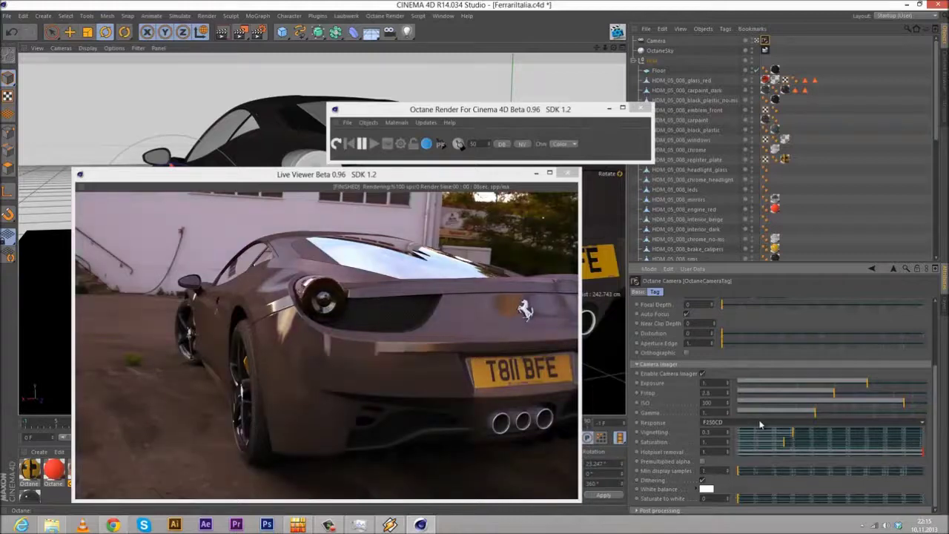
{"action": "scroll", "coordinate": [760, 423], "scroll_direction": "down", "scroll_amount": 1}
{"action": "scroll", "coordinate": [760, 423], "scroll_direction": "down", "scroll_amount": 1}
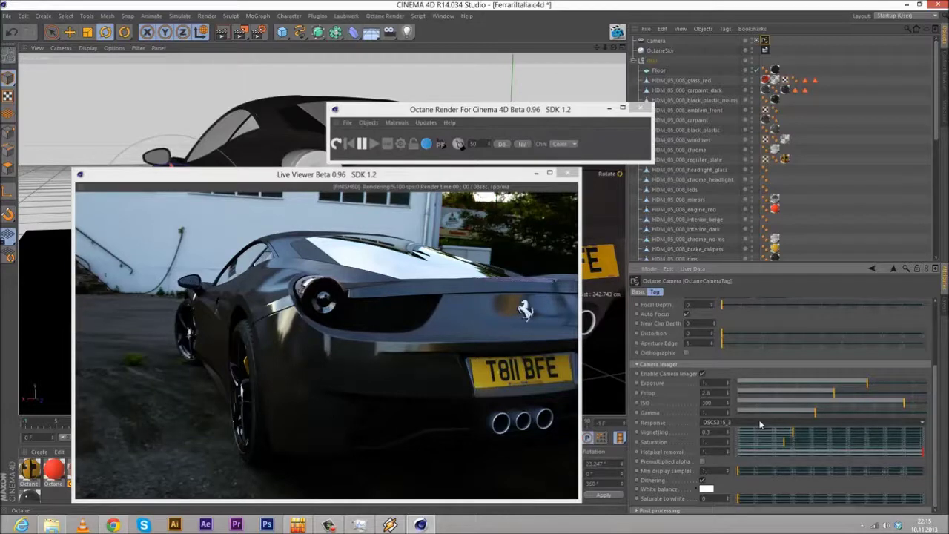
{"action": "scroll", "coordinate": [759, 424], "scroll_direction": "down", "scroll_amount": 1}
{"action": "scroll", "coordinate": [759, 423], "scroll_direction": "down", "scroll_amount": 1}
{"action": "scroll", "coordinate": [760, 423], "scroll_direction": "down", "scroll_amount": 1}
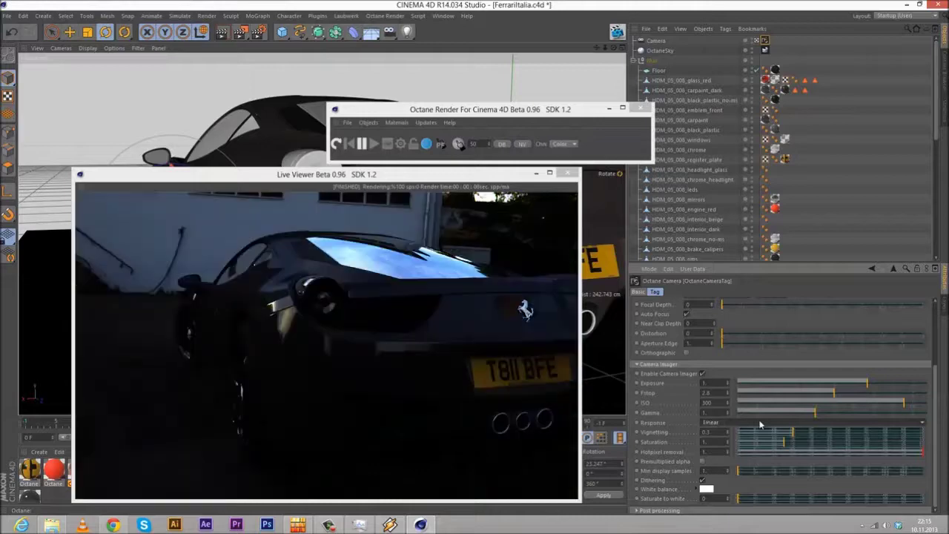
{"action": "scroll", "coordinate": [760, 424], "scroll_direction": "up", "scroll_amount": 1}
{"action": "scroll", "coordinate": [760, 423], "scroll_direction": "down", "scroll_amount": 1}
{"action": "scroll", "coordinate": [760, 423], "scroll_direction": "up", "scroll_amount": 1}
Step: Compare the first Agfacolor_Vista film responses and set the camera response to Agfacolor_Vista_200CD
{"action": "left_click", "coordinate": [759, 423]}
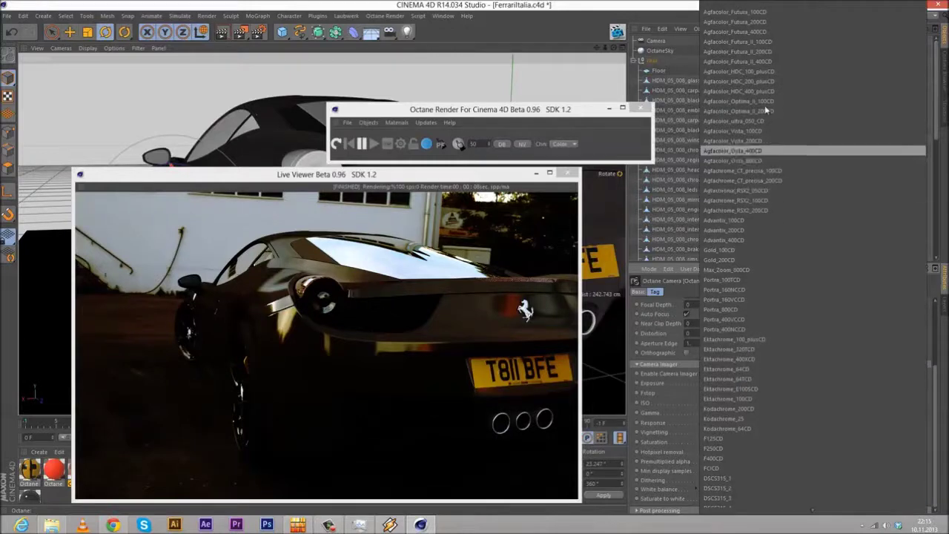
{"action": "left_click", "coordinate": [762, 132]}
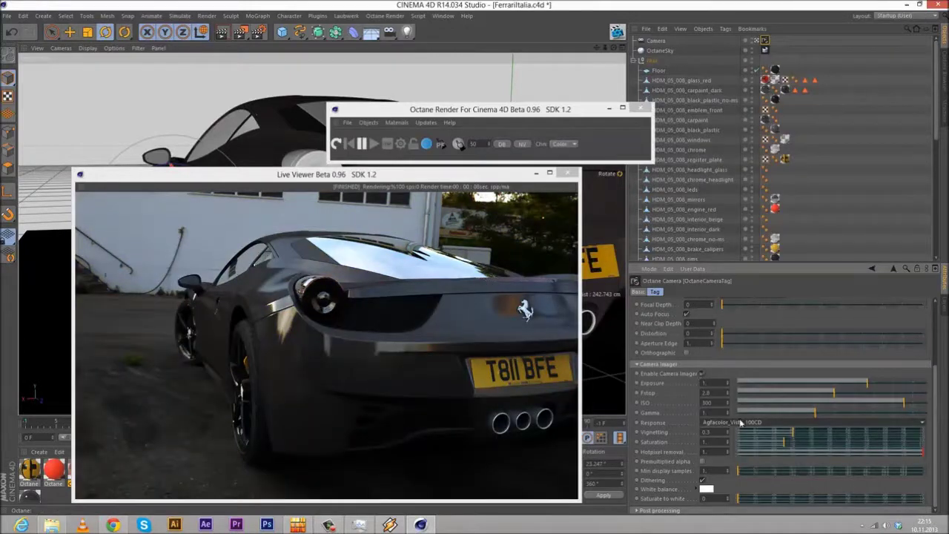
{"action": "scroll", "coordinate": [740, 423], "scroll_direction": "down", "scroll_amount": 1}
{"action": "scroll", "coordinate": [740, 422], "scroll_direction": "up", "scroll_amount": 1}
{"action": "scroll", "coordinate": [739, 422], "scroll_direction": "down", "scroll_amount": 1}
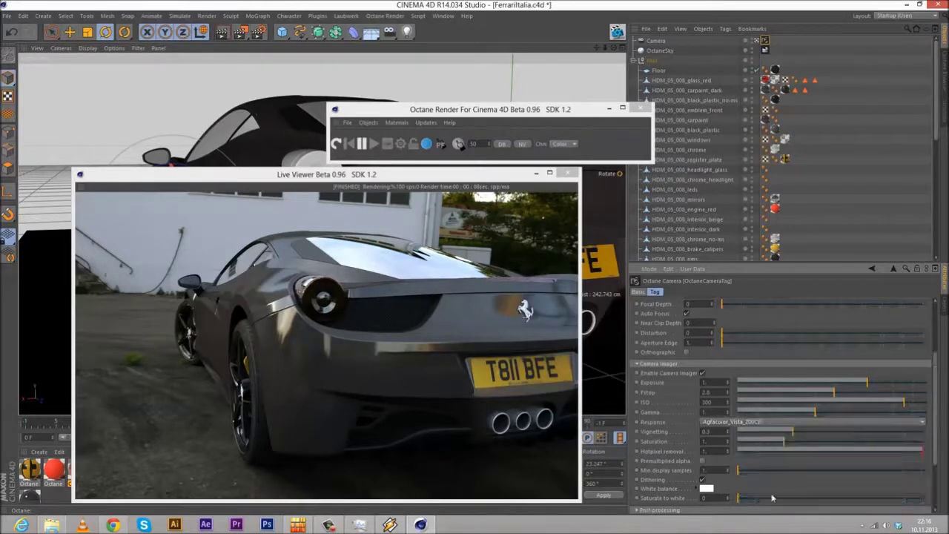
Step: Enable post processing on the Octane camera tag and raise bloom power to about 10.6 and glare power to about 3.5
{"action": "left_click", "coordinate": [653, 511]}
{"action": "scroll", "coordinate": [667, 490], "scroll_direction": "down", "scroll_amount": 3}
{"action": "left_click", "coordinate": [690, 438]}
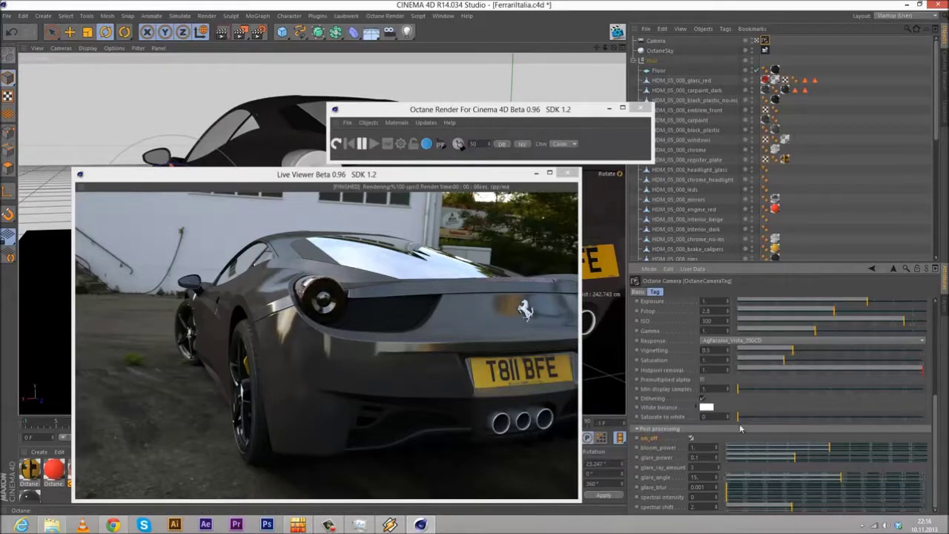
{"action": "mouse_move", "coordinate": [835, 448]}
{"action": "left_mouse_down"}
{"action": "mouse_move", "coordinate": [878, 451]}
{"action": "mouse_move", "coordinate": [819, 458]}
{"action": "mouse_move", "coordinate": [849, 460]}
{"action": "left_mouse_up"}
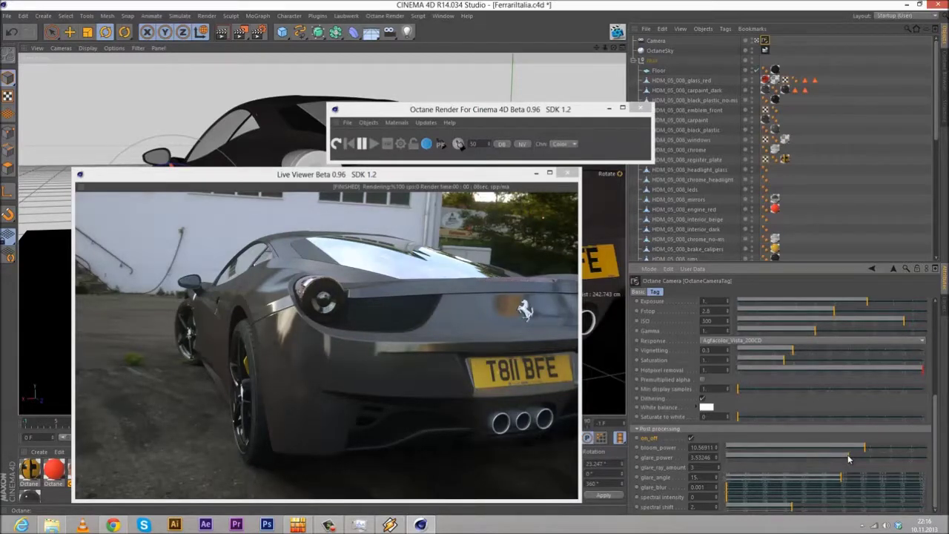
Step: Rebalance the camera's post effects by lowering the glare power and setting the bloom power to about 29.6
{"action": "left_click", "coordinate": [861, 459]}
{"action": "left_click_drag", "start_coordinate": [859, 459], "coordinate": [815, 458]}
{"action": "left_click", "coordinate": [841, 459]}
{"action": "left_click_drag", "start_coordinate": [837, 460], "coordinate": [890, 451]}
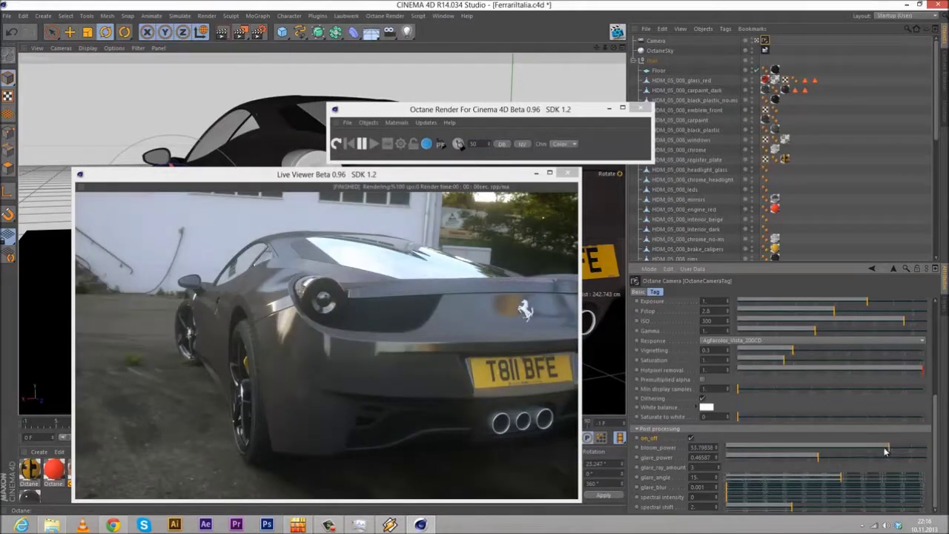
{"action": "left_click_drag", "start_coordinate": [883, 451], "coordinate": [881, 450]}
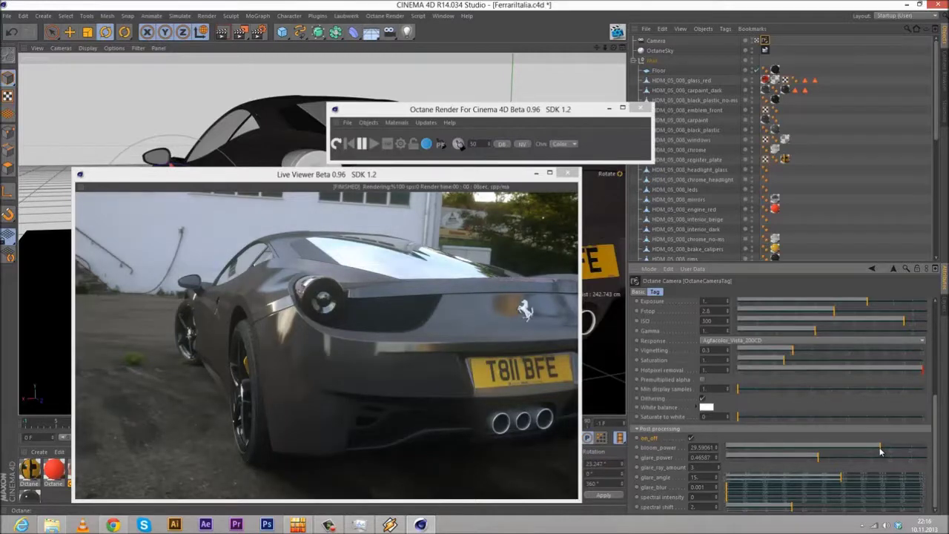
{"action": "left_click_drag", "start_coordinate": [838, 457], "coordinate": [828, 460]}
{"action": "scroll", "coordinate": [758, 406], "scroll_direction": "up", "scroll_amount": 5}
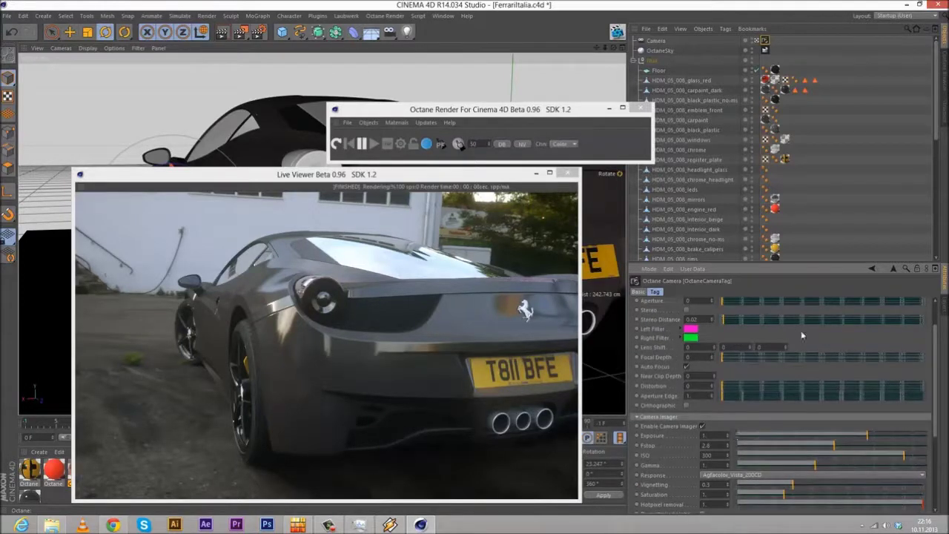
Step: Open the Octane Renderer page of the render settings and the separate Octane Settings window to inspect the kernel options
{"action": "left_click", "coordinate": [258, 33]}
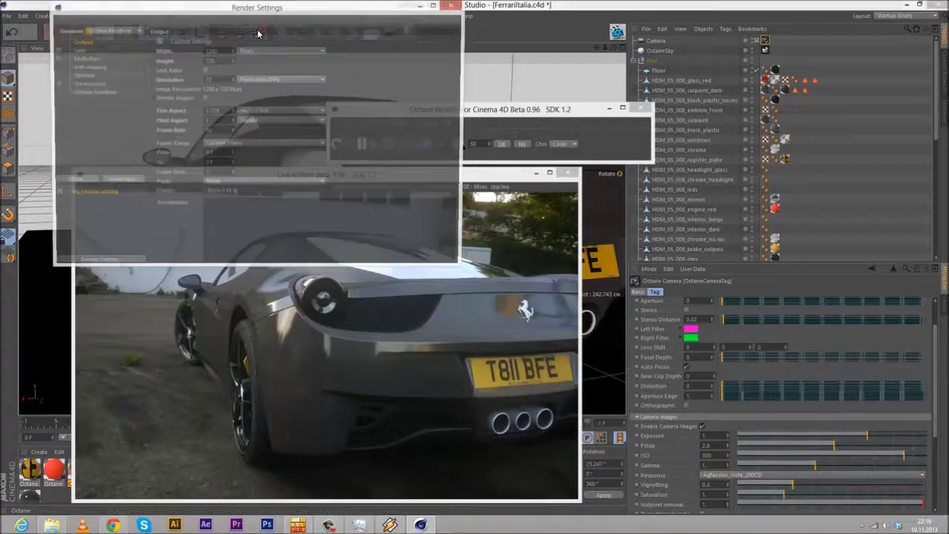
{"action": "left_click", "coordinate": [89, 92]}
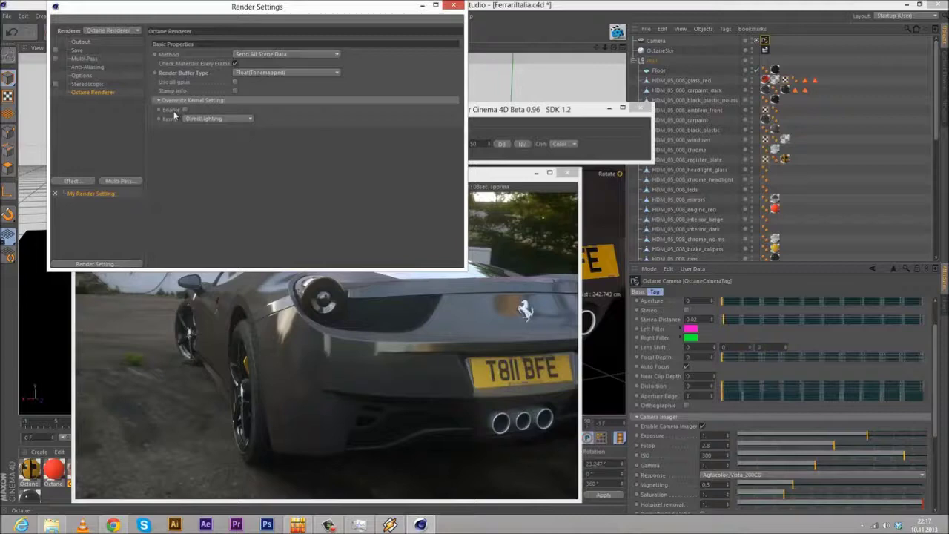
{"action": "left_click", "coordinate": [491, 125]}
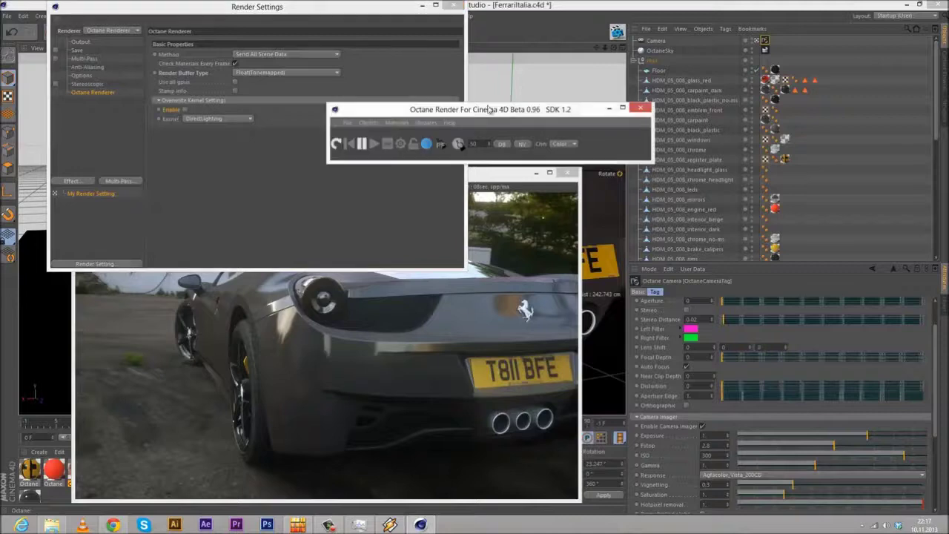
{"action": "left_click", "coordinate": [401, 146]}
{"action": "left_click_drag", "start_coordinate": [138, 19], "coordinate": [269, 99]}
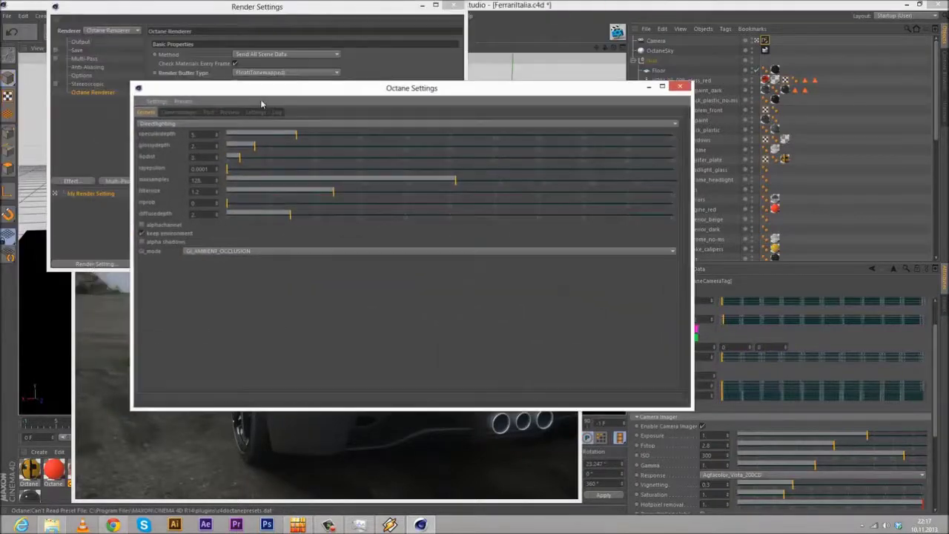
Step: Examine the Octane Settings post-processing options alongside the Octane camera tag's properties
{"action": "left_click", "coordinate": [208, 111]}
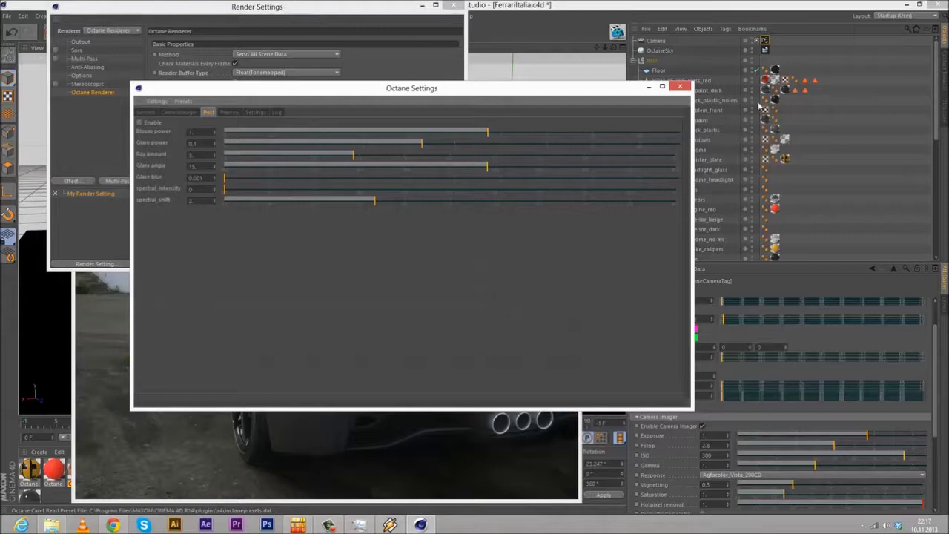
{"action": "left_click_drag", "start_coordinate": [470, 87], "coordinate": [350, 79]}
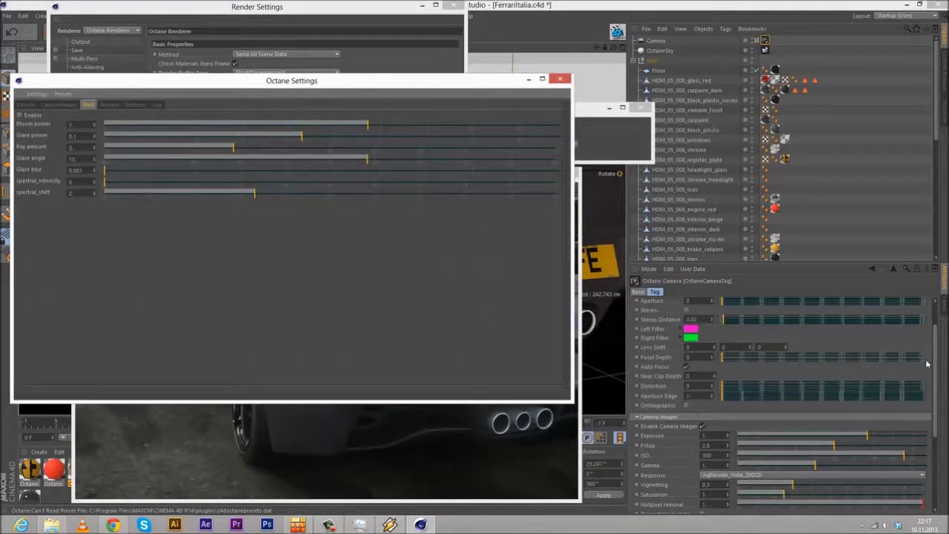
{"action": "scroll", "coordinate": [923, 363], "scroll_direction": "up", "scroll_amount": 5}
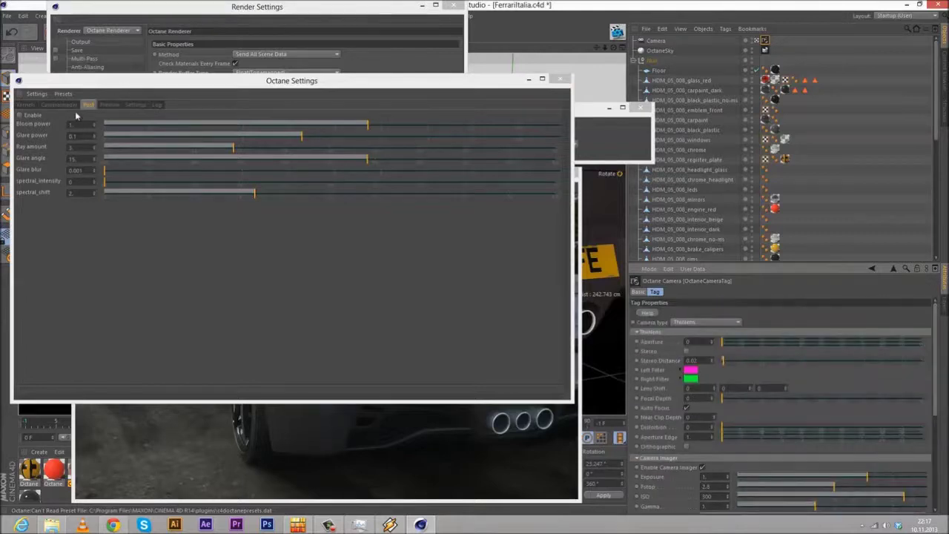
{"action": "left_click", "coordinate": [117, 91]}
{"action": "left_click_drag", "start_coordinate": [188, 87], "coordinate": [339, 132]}
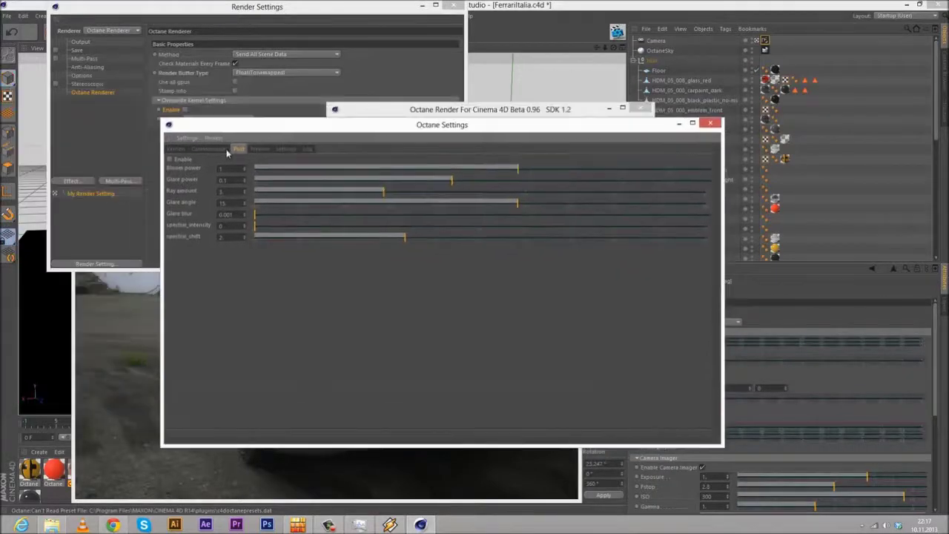
Step: Review the camera imager and kernel options in Octane Settings, including the available kernel types, and close both settings windows
{"action": "left_click", "coordinate": [210, 151]}
{"action": "left_click", "coordinate": [170, 150]}
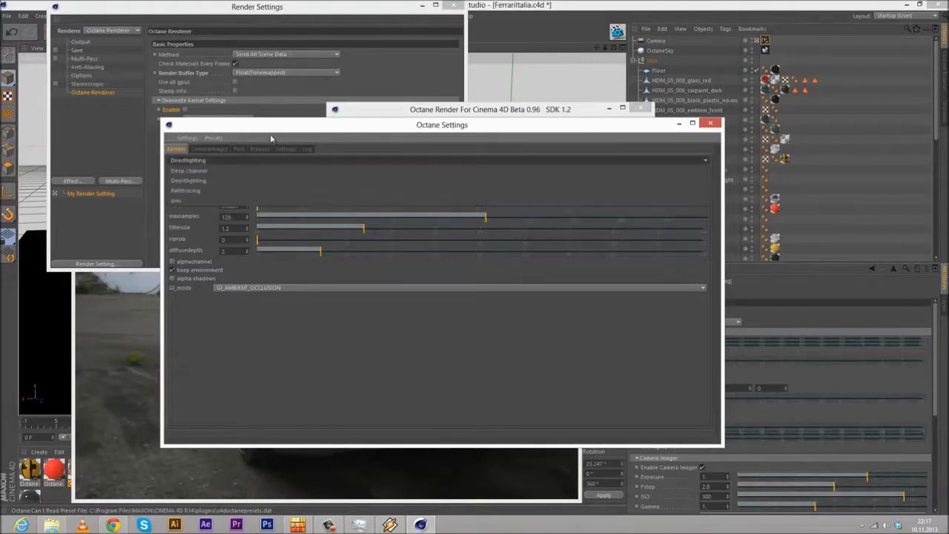
{"action": "left_click_drag", "start_coordinate": [287, 127], "coordinate": [602, 139]}
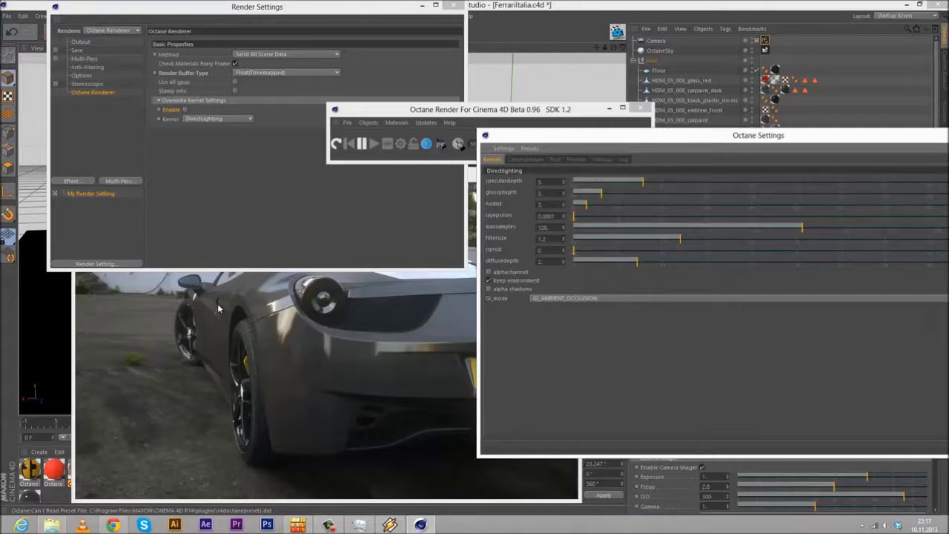
{"action": "left_click", "coordinate": [453, 6]}
{"action": "left_click_drag", "start_coordinate": [684, 146], "coordinate": [442, 148]}
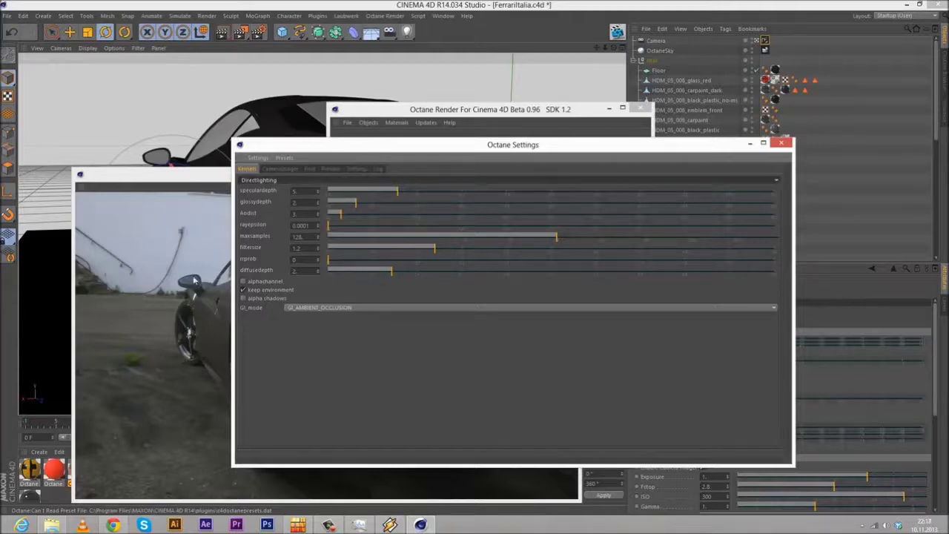
{"action": "left_click", "coordinate": [194, 178]}
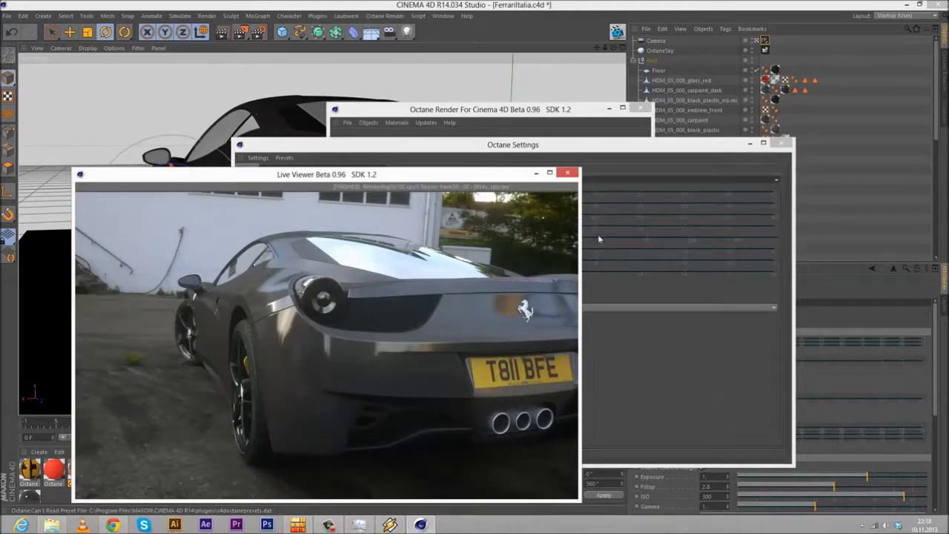
{"action": "left_click", "coordinate": [781, 142]}
Step: Move the live render clear of the material list, create a new Octane Material and open its Diffuse channel
{"action": "left_click_drag", "start_coordinate": [404, 179], "coordinate": [745, 171]}
{"action": "left_click", "coordinate": [39, 452]}
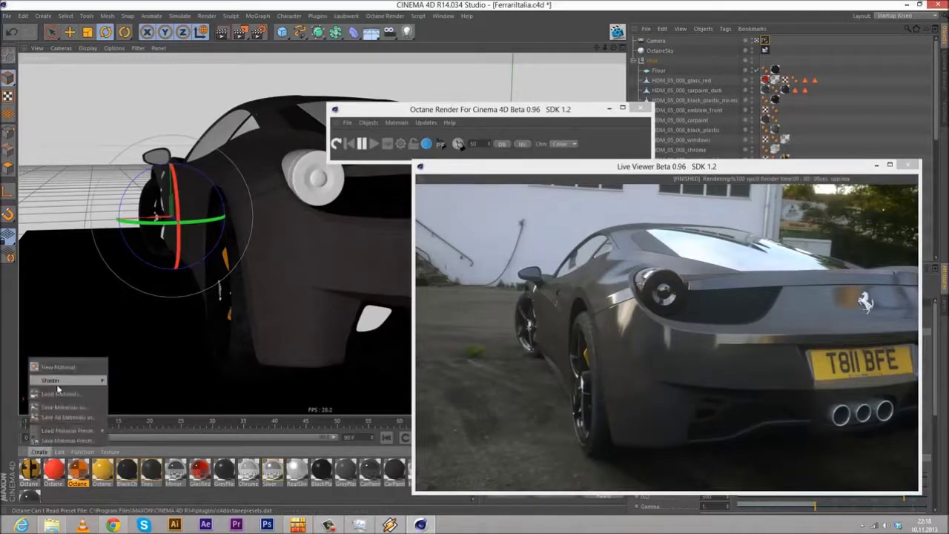
{"action": "mouse_move", "coordinate": [51, 380]}
{"action": "mouse_move", "coordinate": [126, 359]}
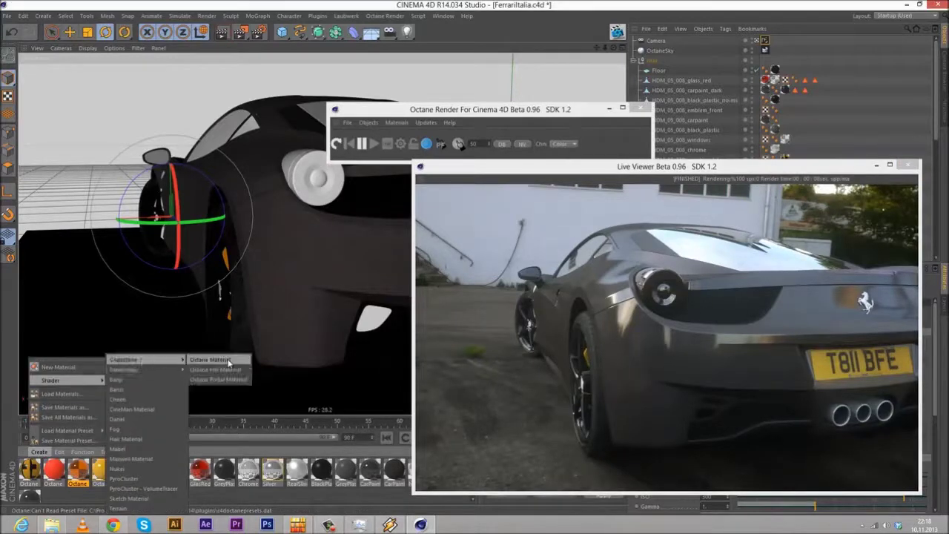
{"action": "left_click", "coordinate": [223, 370]}
{"action": "double_click", "coordinate": [30, 474]}
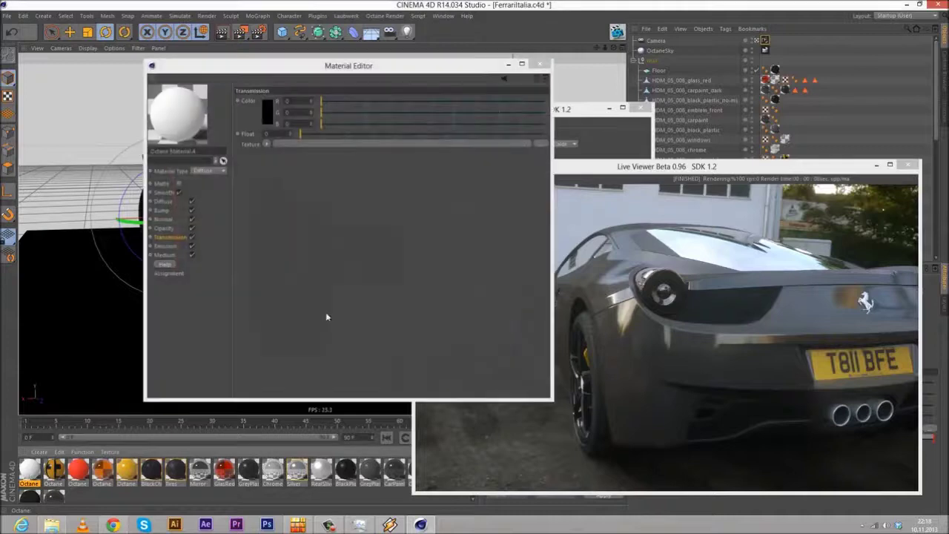
{"action": "left_click", "coordinate": [172, 203]}
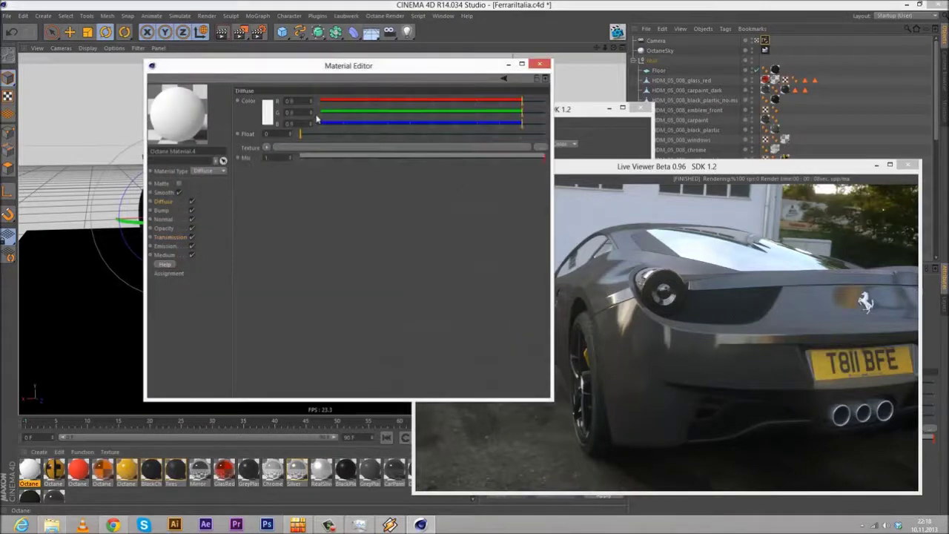
Step: Make the new material Glossy and load HDM_05_008_logo_rim.png as its Diffuse channel's image texture
{"action": "left_click_drag", "start_coordinate": [377, 72], "coordinate": [392, 146]}
{"action": "left_click", "coordinate": [556, 221]}
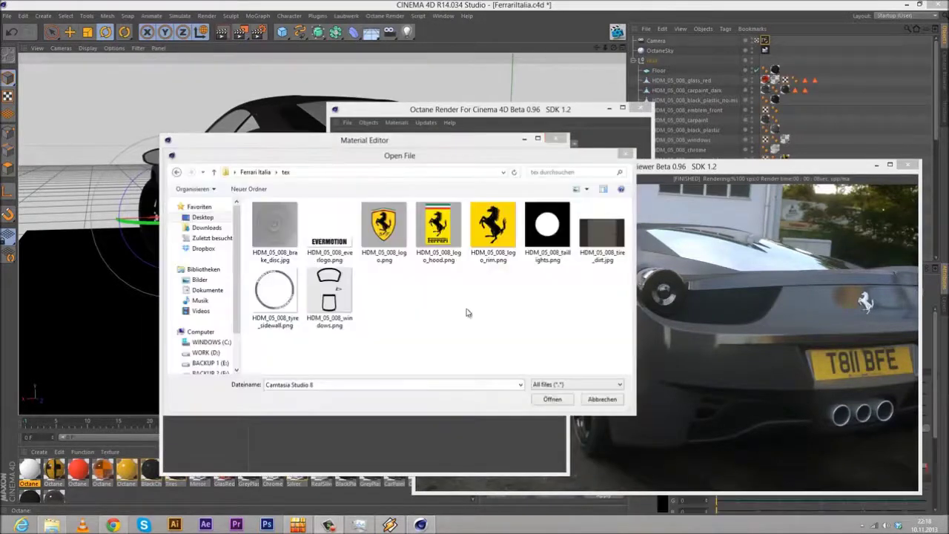
{"action": "left_click", "coordinate": [383, 234]}
{"action": "left_click", "coordinate": [434, 236]}
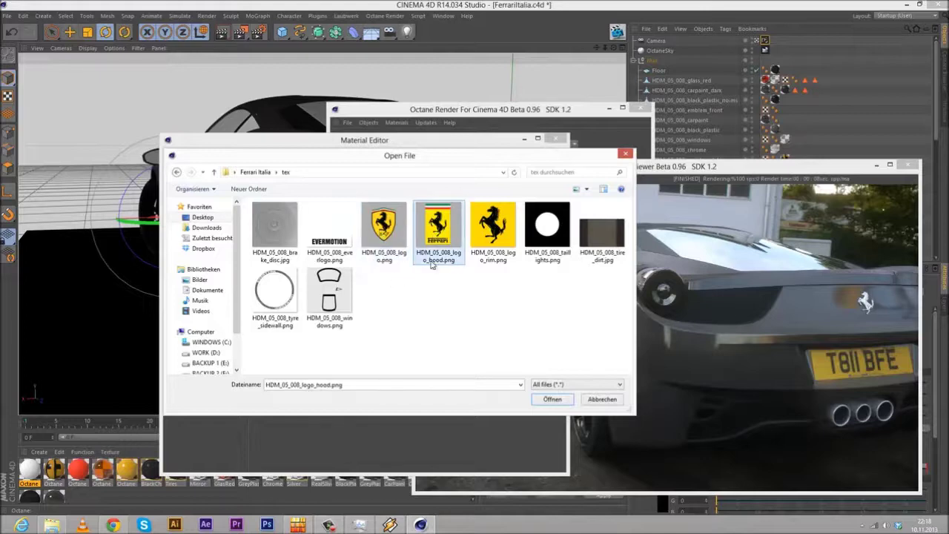
{"action": "left_click", "coordinate": [385, 232]}
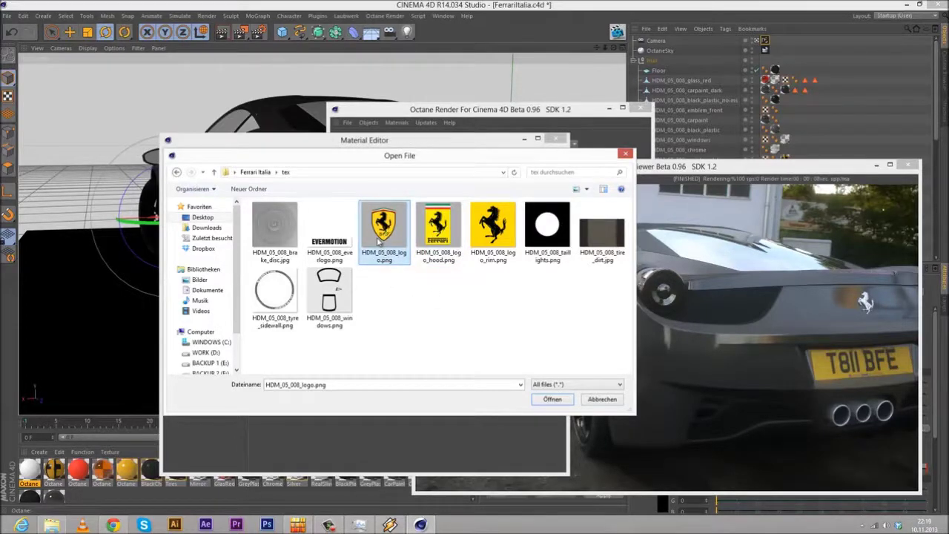
{"action": "left_click", "coordinate": [504, 240]}
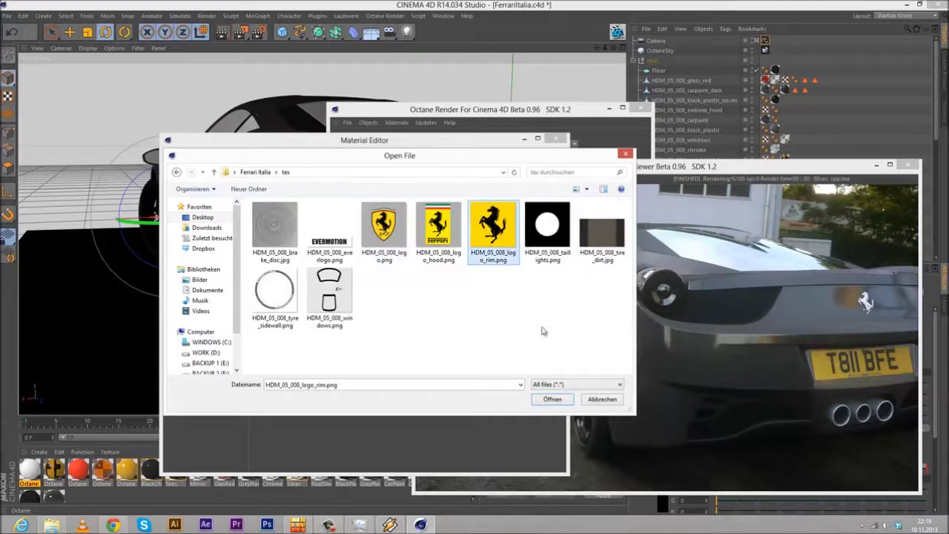
{"action": "left_click", "coordinate": [551, 399]}
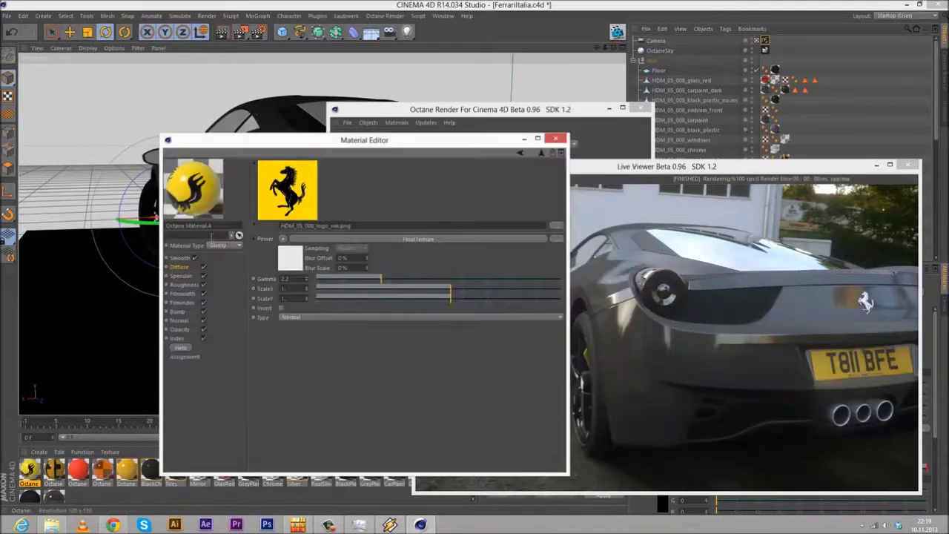
Step: Set the rim logo material's Index to 2 and its Roughness float to 0.5
{"action": "left_click", "coordinate": [178, 338]}
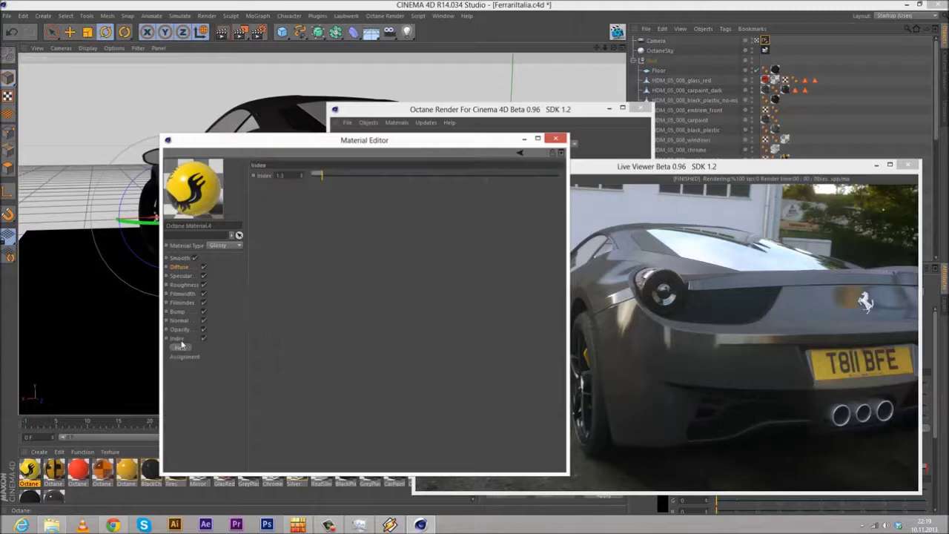
{"action": "double_click", "coordinate": [292, 175]}
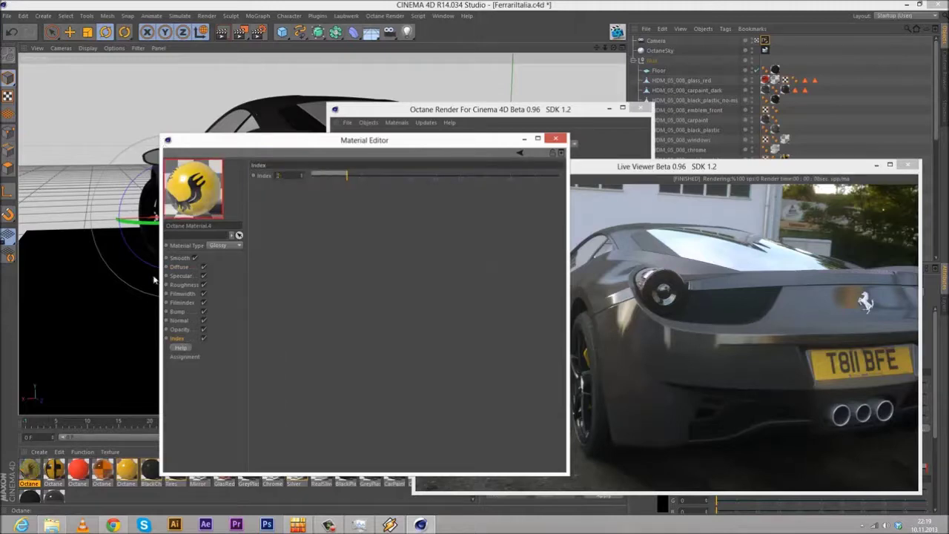
{"action": "left_click", "coordinate": [183, 284]}
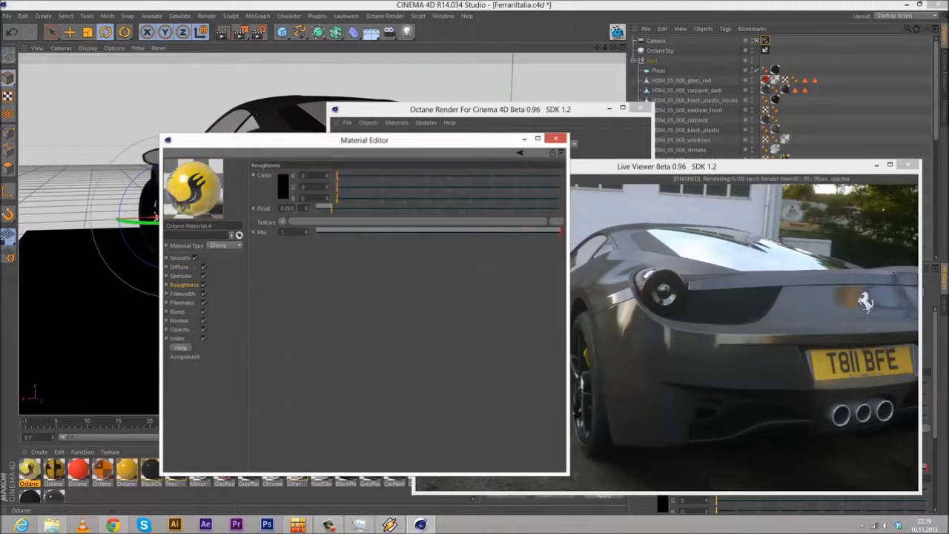
{"action": "double_click", "coordinate": [288, 208]}
{"action": "type", "text": "2.5"}
{"action": "key", "text": "Return"}
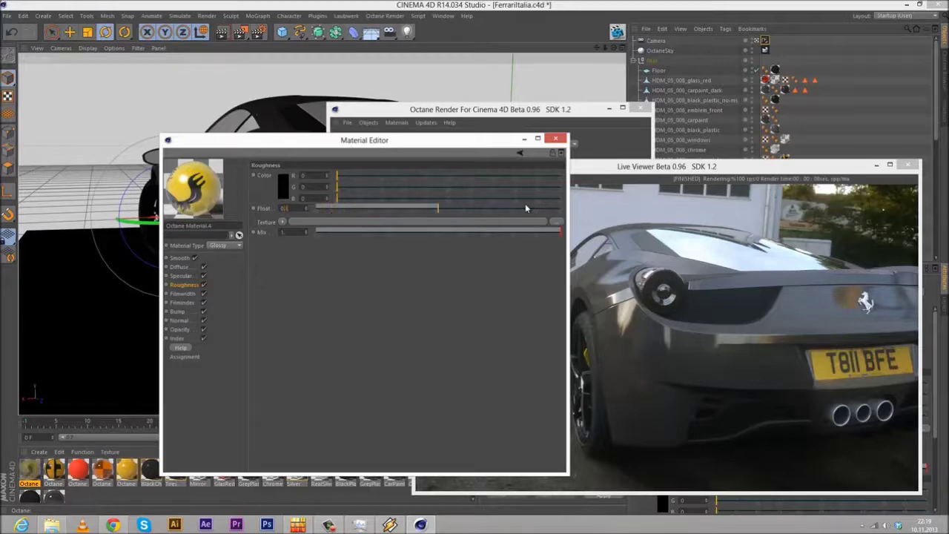
Step: Set the Specular colour to dark grey at 0.076 per RGB component, lower the Roughness float to 0.05 and close the material
{"action": "left_click", "coordinate": [180, 276]}
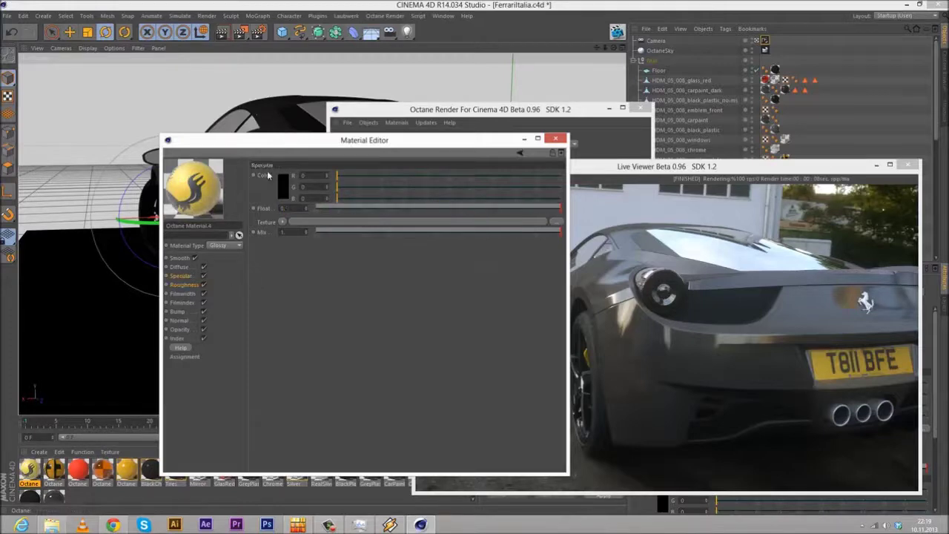
{"action": "left_click", "coordinate": [279, 194]}
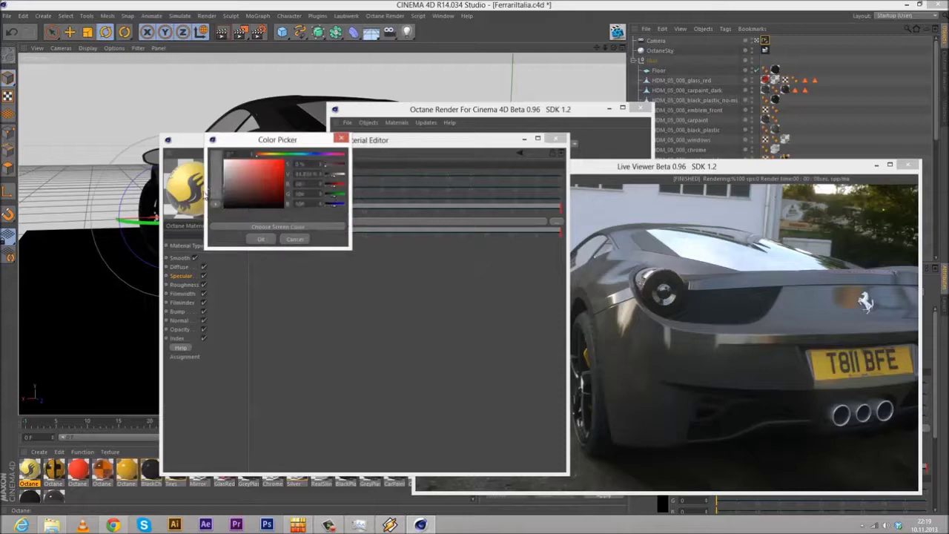
{"action": "left_click", "coordinate": [260, 239]}
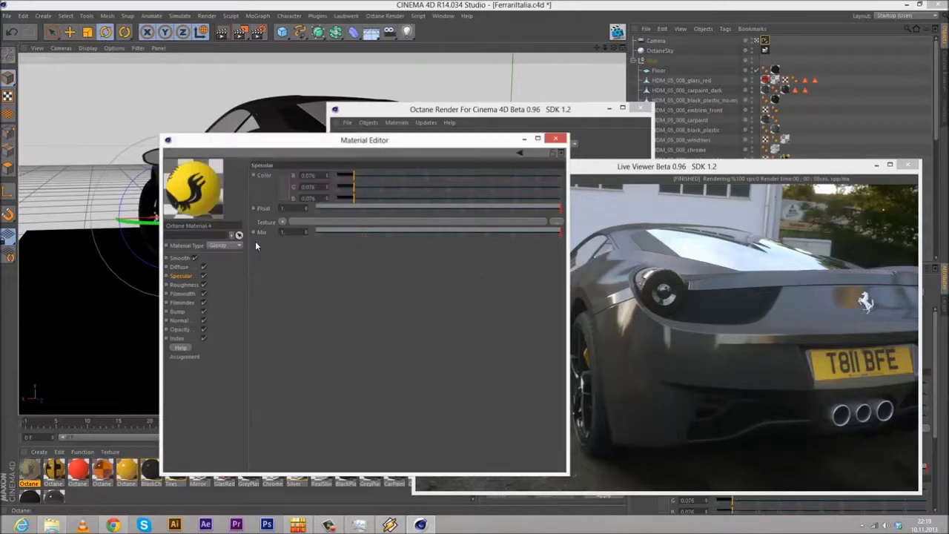
{"action": "left_click", "coordinate": [181, 285]}
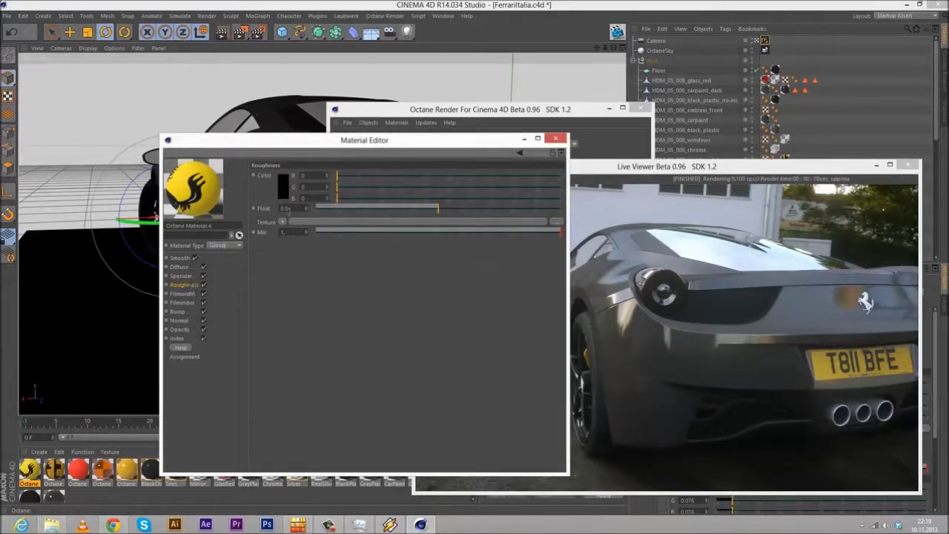
{"action": "left_click_drag", "start_coordinate": [401, 203], "coordinate": [327, 207]}
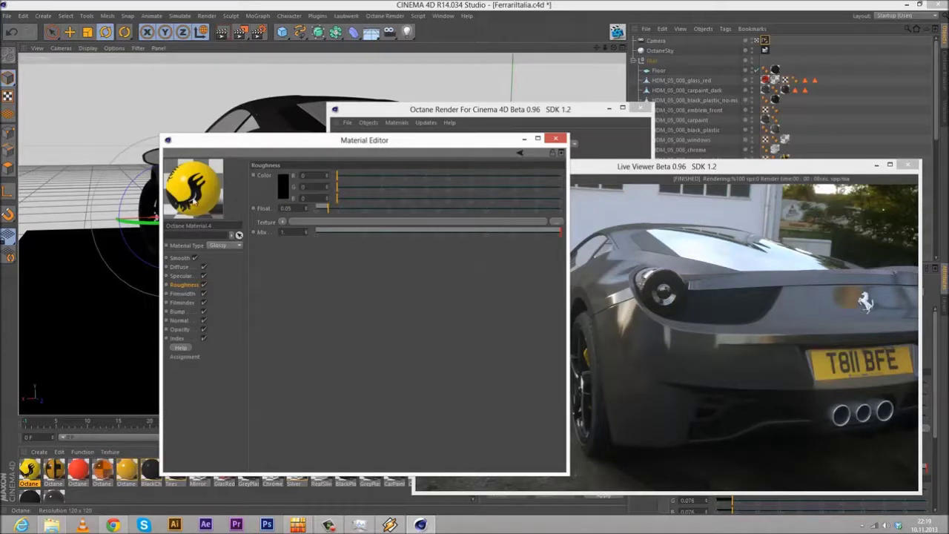
{"action": "left_click", "coordinate": [556, 139]}
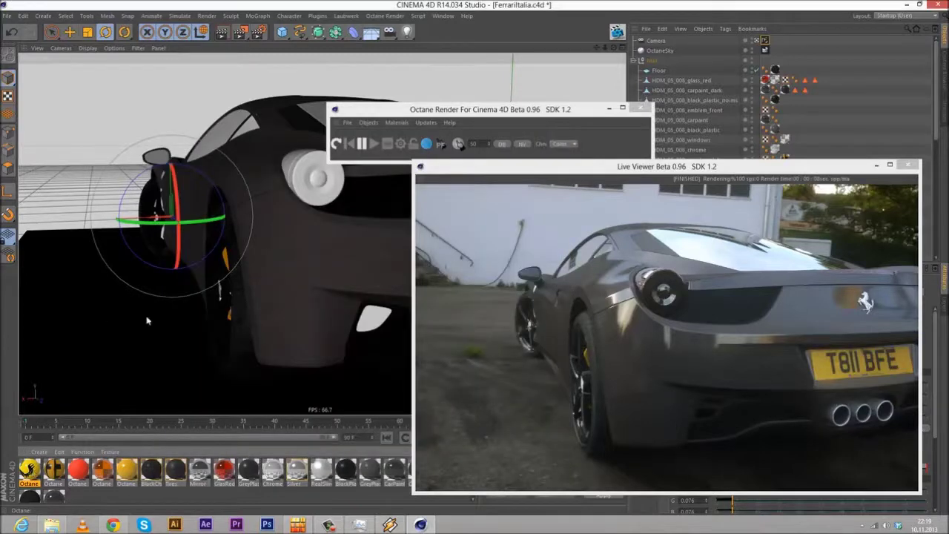
Step: Add a Protection tag to the camera and switch the viewport out of the camera's view
{"action": "right_click", "coordinate": [656, 41]}
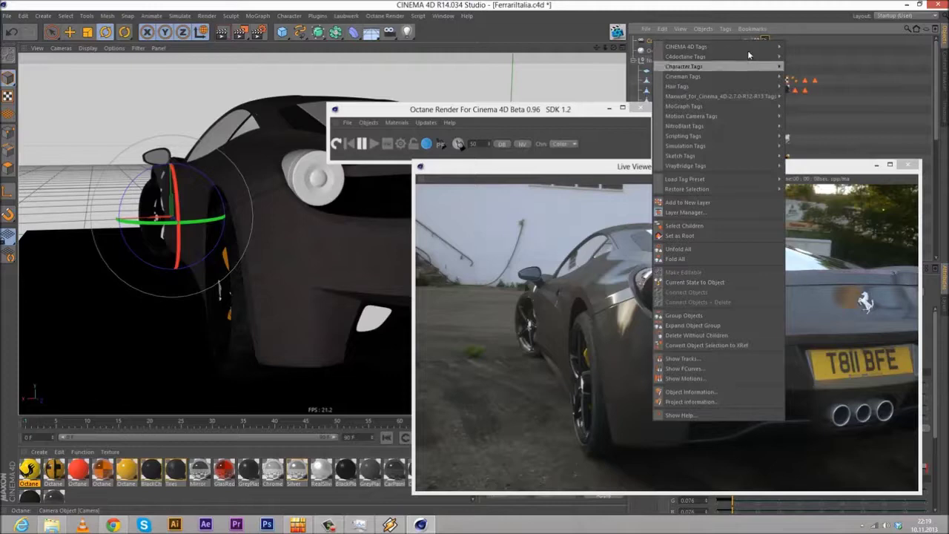
{"action": "mouse_move", "coordinate": [690, 46]}
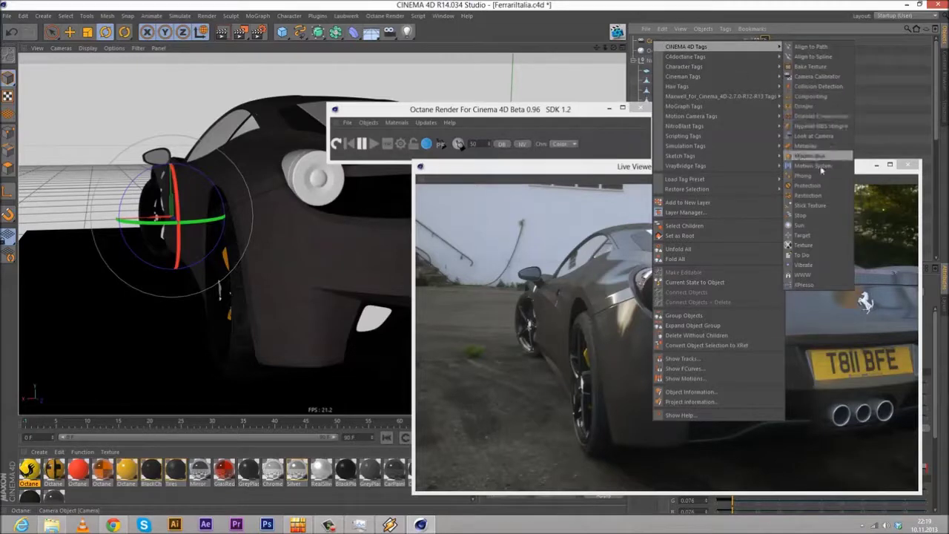
{"action": "left_click", "coordinate": [812, 186]}
{"action": "left_click", "coordinate": [756, 41]}
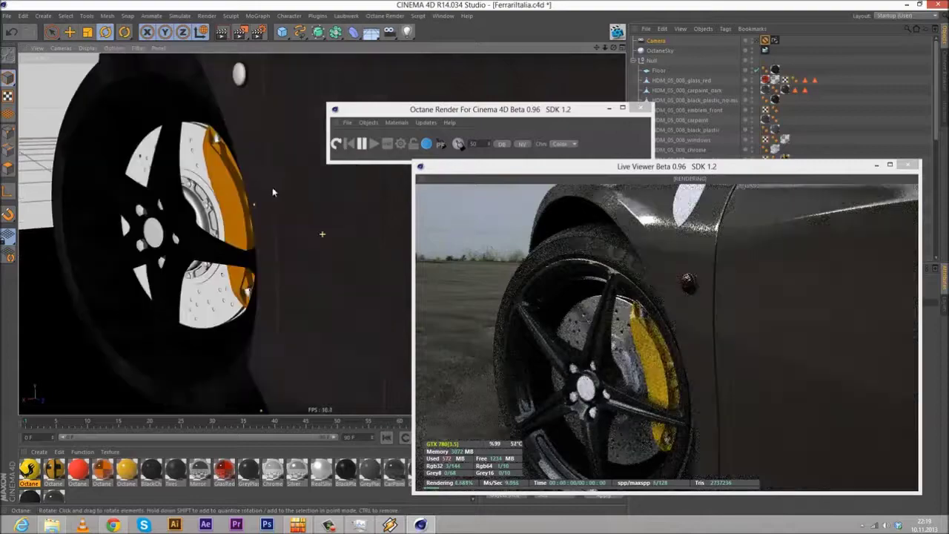
Step: Pause the live render and move the Octane Render window clear of the car in the viewport
{"action": "left_click_drag", "start_coordinate": [272, 193], "coordinate": [157, 151], "text": "alt"}
{"action": "middle_click_drag", "start_coordinate": [326, 167], "coordinate": [228, 173], "text": "alt"}
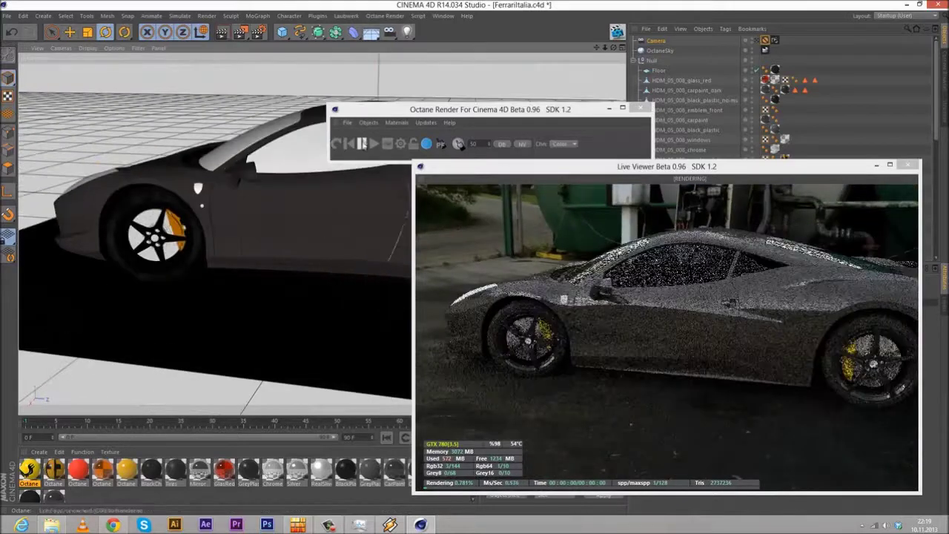
{"action": "left_click", "coordinate": [388, 110]}
{"action": "left_click_drag", "start_coordinate": [404, 113], "coordinate": [663, 105]}
Step: Select the rear wheel's hub logo in the viewport and apply the rim logo material to HDM_05_008_rim_logo
{"action": "right_click_drag", "start_coordinate": [321, 233], "coordinate": [378, 233], "text": "alt"}
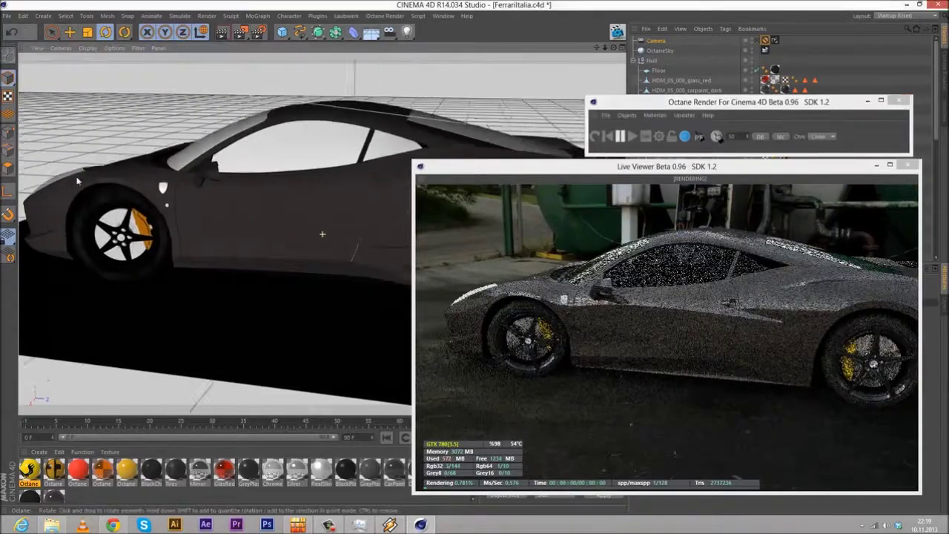
{"action": "middle_click_drag", "start_coordinate": [322, 232], "coordinate": [22, 236], "text": "alt"}
{"action": "right_click_drag", "start_coordinate": [312, 237], "coordinate": [339, 245], "text": "alt"}
{"action": "left_click", "coordinate": [339, 244]}
{"action": "left_click_drag", "start_coordinate": [842, 101], "coordinate": [374, 136]}
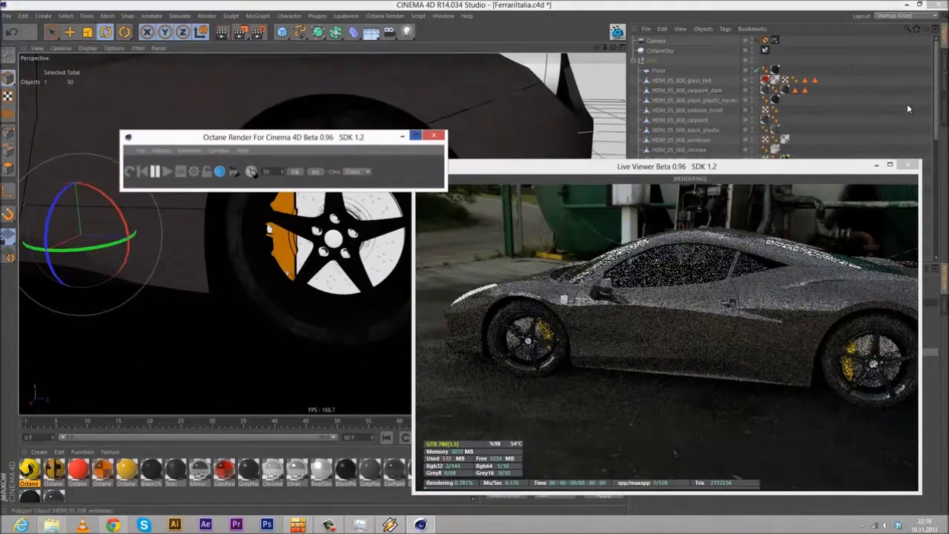
{"action": "scroll", "coordinate": [844, 116], "scroll_direction": "down", "scroll_amount": 5}
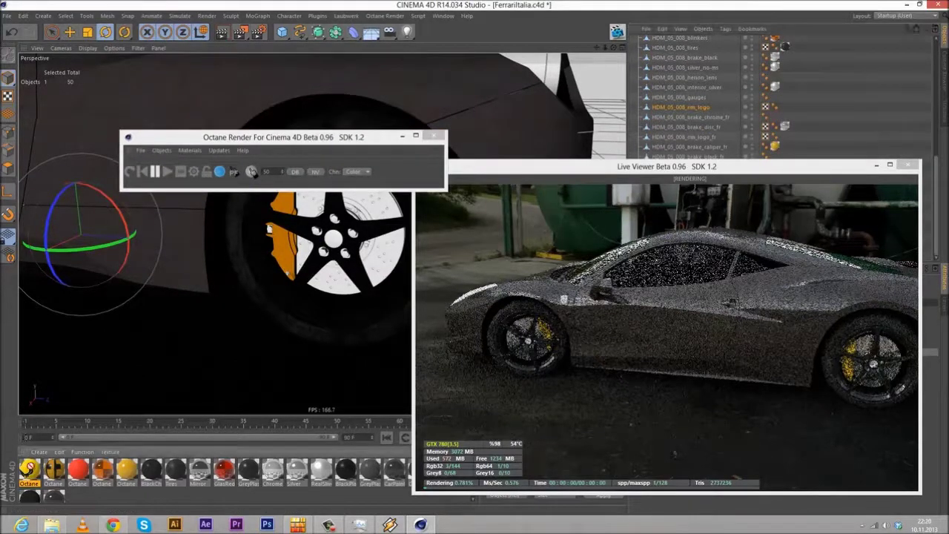
{"action": "left_click_drag", "start_coordinate": [690, 111], "coordinate": [691, 108]}
Step: Select the front wheel's hub logo on the visible side and apply the rim logo material to HDM_05_008_rim_logo_fl
{"action": "right_click_drag", "start_coordinate": [318, 244], "coordinate": [335, 247], "text": "alt"}
{"action": "middle_click_drag", "start_coordinate": [162, 274], "coordinate": [556, 382], "text": "alt"}
{"action": "right_click_drag", "start_coordinate": [206, 259], "coordinate": [51, 138], "text": "alt"}
{"action": "middle_click_drag", "start_coordinate": [51, 138], "coordinate": [457, 184], "text": "alt"}
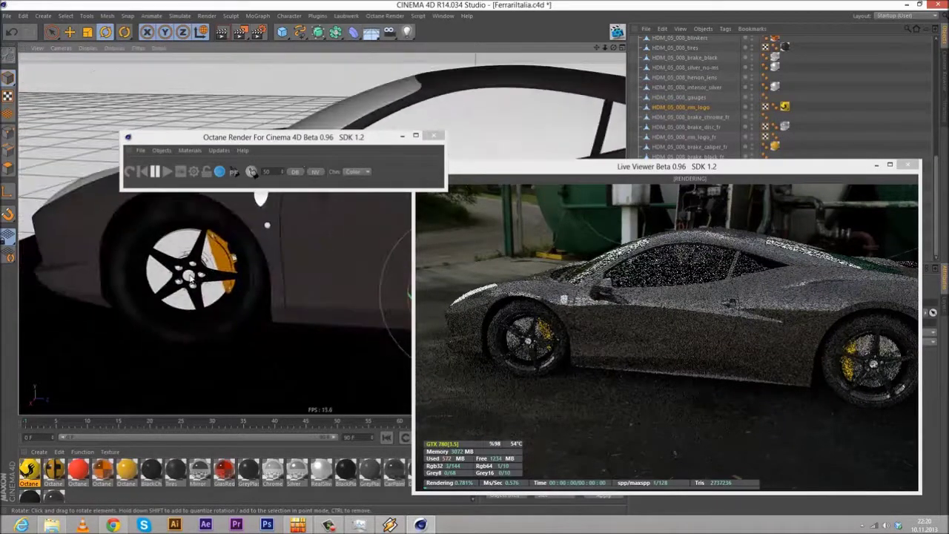
{"action": "left_click", "coordinate": [194, 277]}
{"action": "left_click_drag", "start_coordinate": [652, 166], "coordinate": [374, 157]}
{"action": "left_click_drag", "start_coordinate": [31, 470], "coordinate": [708, 207]}
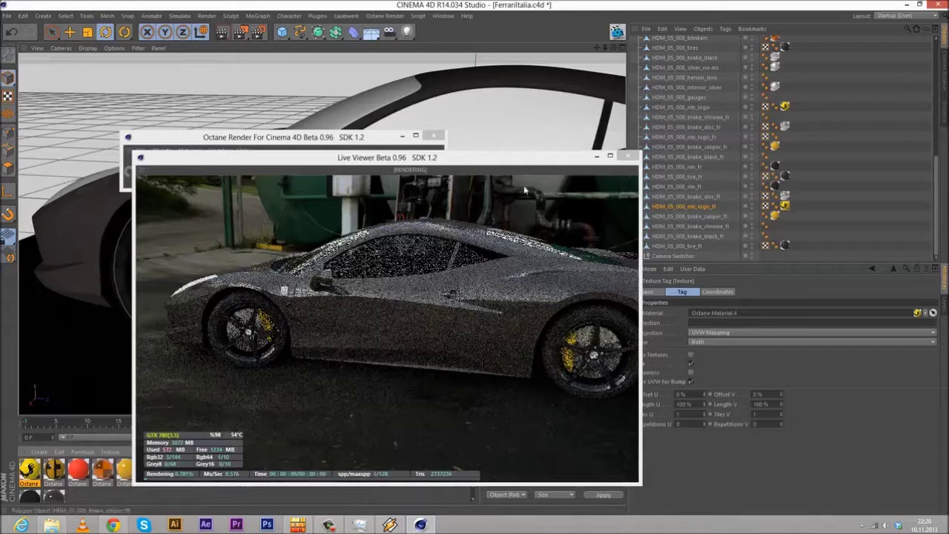
Step: Apply the rim logo material to HDM_05_008_rim_logo_fr on the opposite front wheel
{"action": "left_click_drag", "start_coordinate": [400, 164], "coordinate": [715, 168]}
{"action": "left_click_drag", "start_coordinate": [504, 77], "coordinate": [223, 229], "text": "alt"}
{"action": "left_click_drag", "start_coordinate": [322, 232], "coordinate": [341, 289], "text": "alt"}
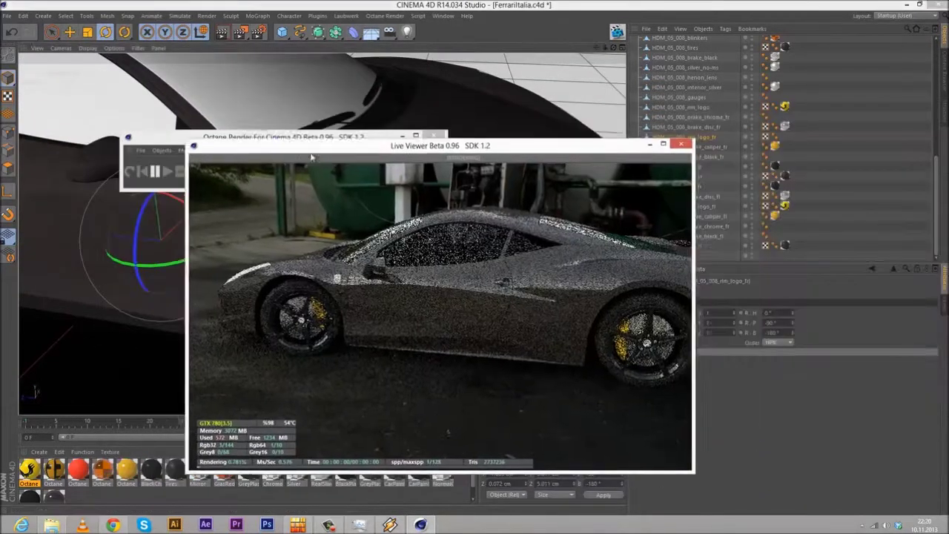
{"action": "left_click_drag", "start_coordinate": [708, 141], "coordinate": [709, 141]}
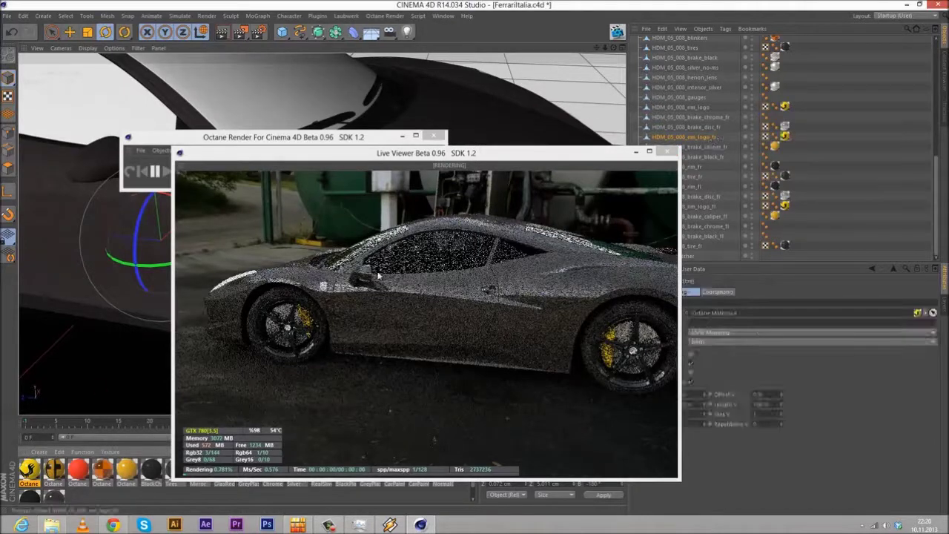
Step: Bring the fender emblem into view and duplicate the rim logo material
{"action": "left_click_drag", "start_coordinate": [111, 117], "coordinate": [306, 102], "text": "alt"}
{"action": "right_click_drag", "start_coordinate": [36, 278], "coordinate": [84, 319], "text": "alt"}
{"action": "middle_click_drag", "start_coordinate": [102, 289], "coordinate": [274, 164], "text": "alt"}
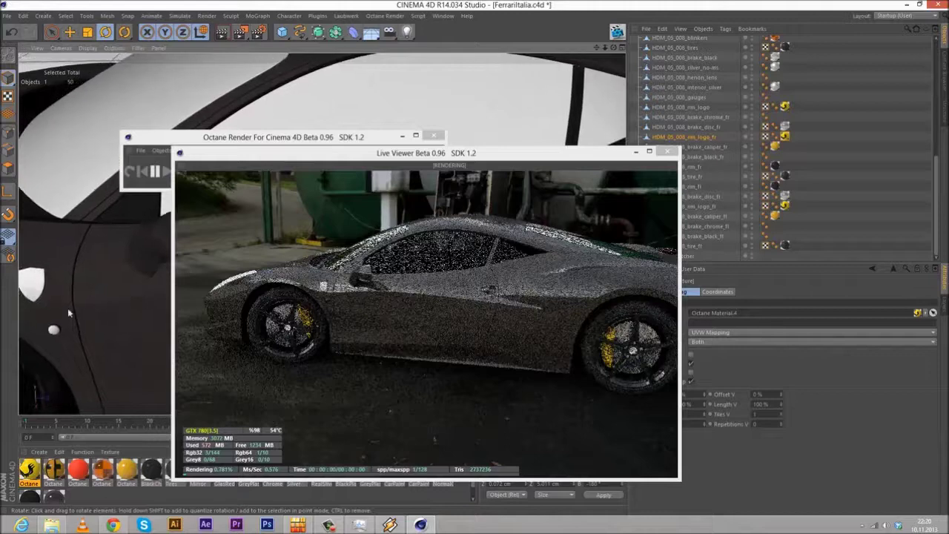
{"action": "left_click_drag", "start_coordinate": [81, 307], "coordinate": [46, 318], "text": "alt"}
{"action": "middle_click_drag", "start_coordinate": [46, 317], "coordinate": [121, 250], "text": "alt"}
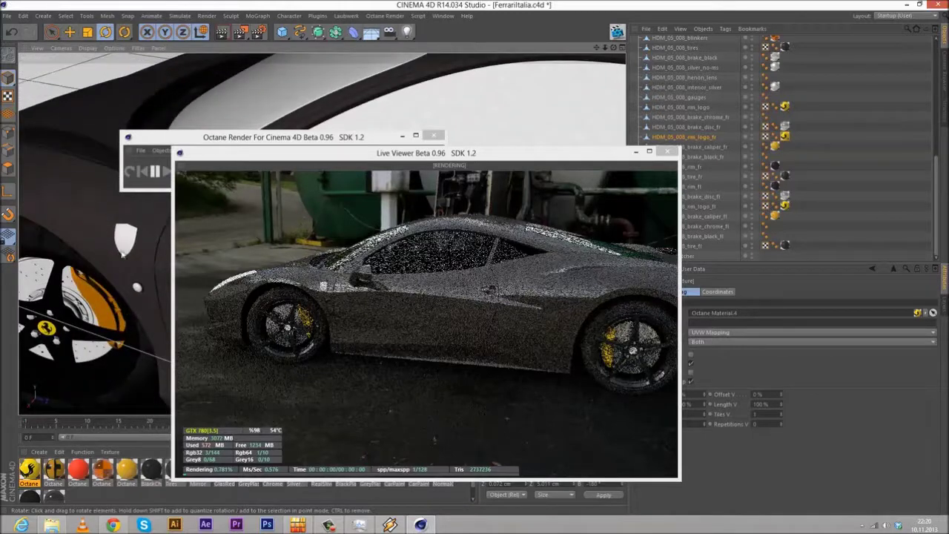
{"action": "left_click_drag", "start_coordinate": [34, 467], "coordinate": [52, 468], "text": "ctrl"}
Step: Replace the duplicated material's Diffuse image with HDM_05_008_logo.png and close the material
{"action": "double_click", "coordinate": [54, 469]}
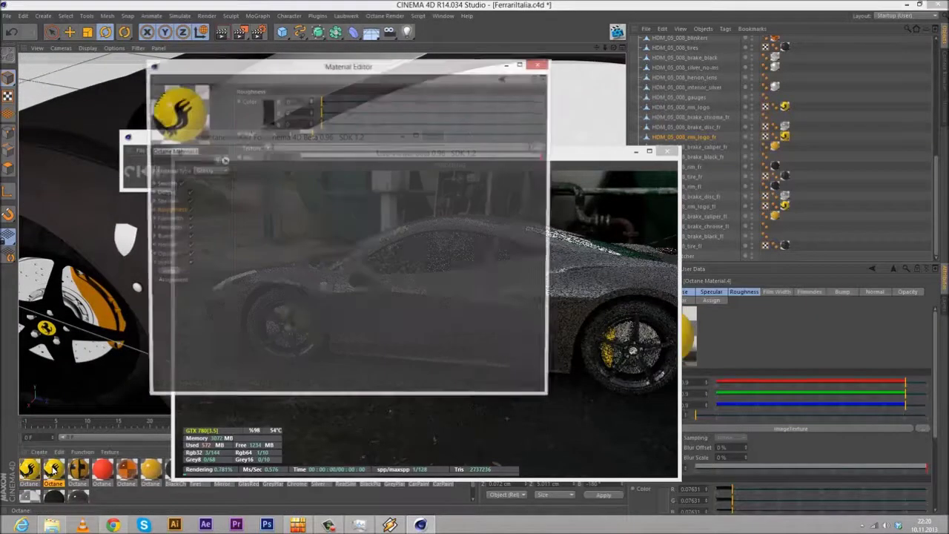
{"action": "left_click", "coordinate": [183, 191]}
{"action": "left_click", "coordinate": [345, 147]}
{"action": "left_click", "coordinate": [539, 160]}
{"action": "left_click", "coordinate": [368, 156]}
{"action": "left_click", "coordinate": [422, 155]}
{"action": "left_click", "coordinate": [368, 160]}
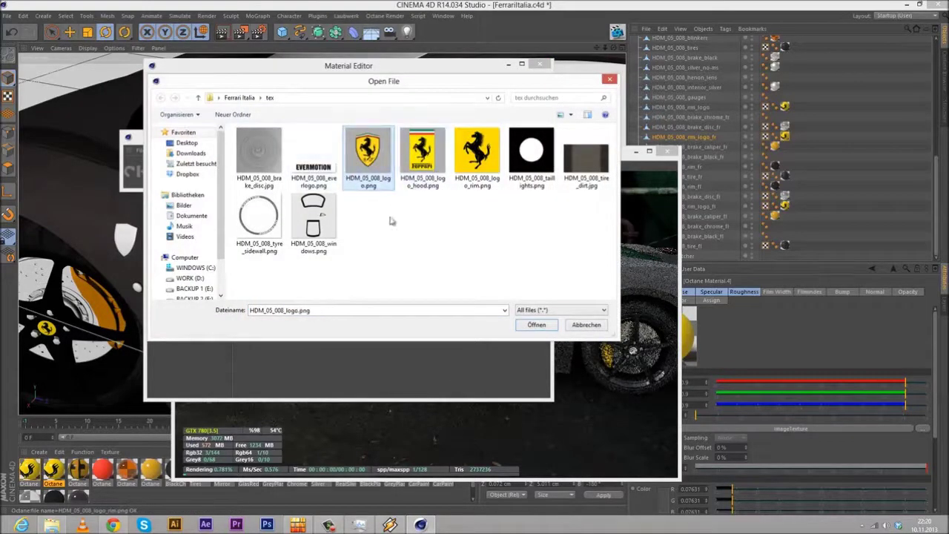
{"action": "left_click", "coordinate": [537, 325]}
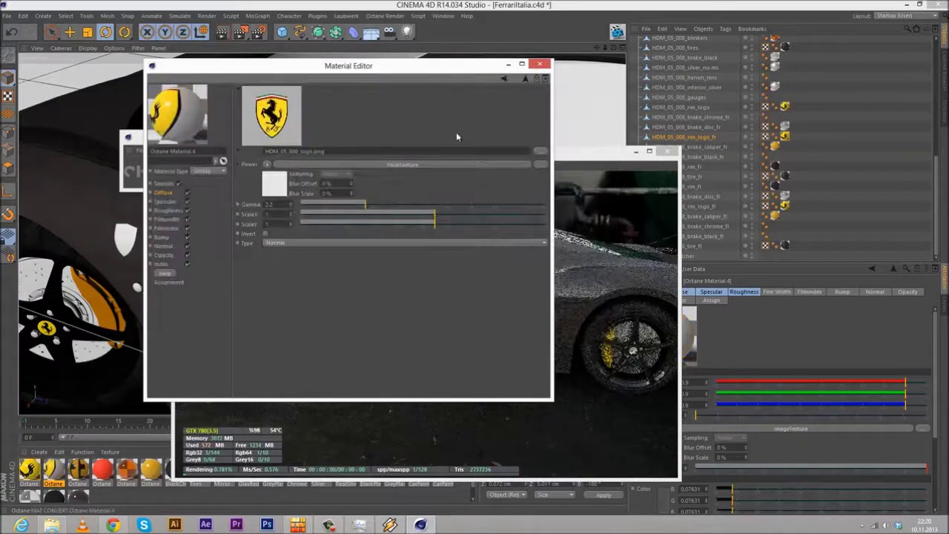
{"action": "left_click", "coordinate": [540, 64]}
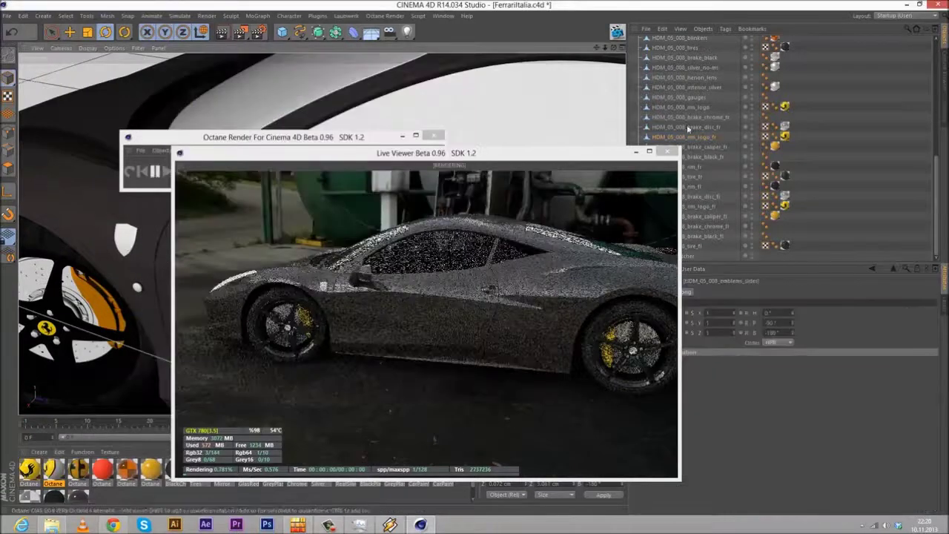
Step: Apply the Ferrari shield material to HDM_05_008_emblems_sides and check the emblem on the fender
{"action": "scroll", "coordinate": [881, 162], "scroll_direction": "up", "scroll_amount": 5}
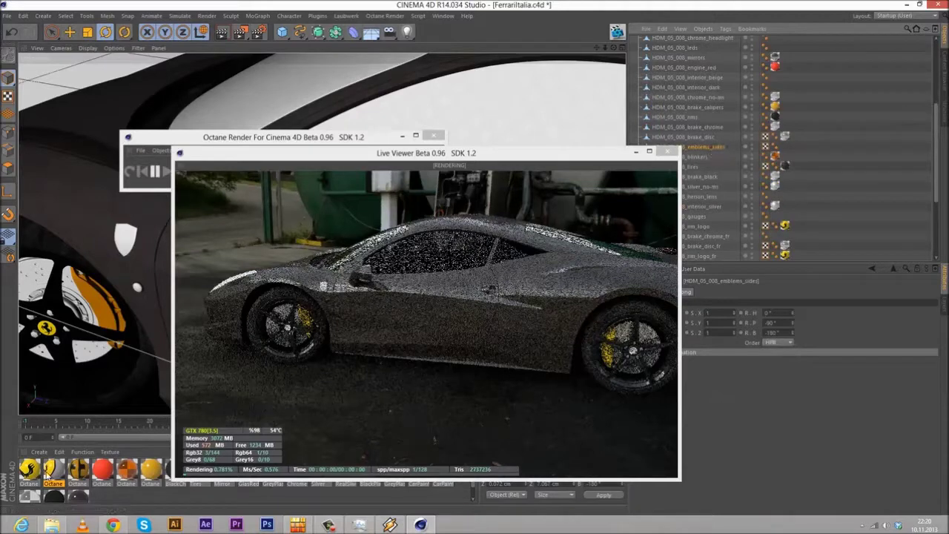
{"action": "left_click", "coordinate": [783, 146]}
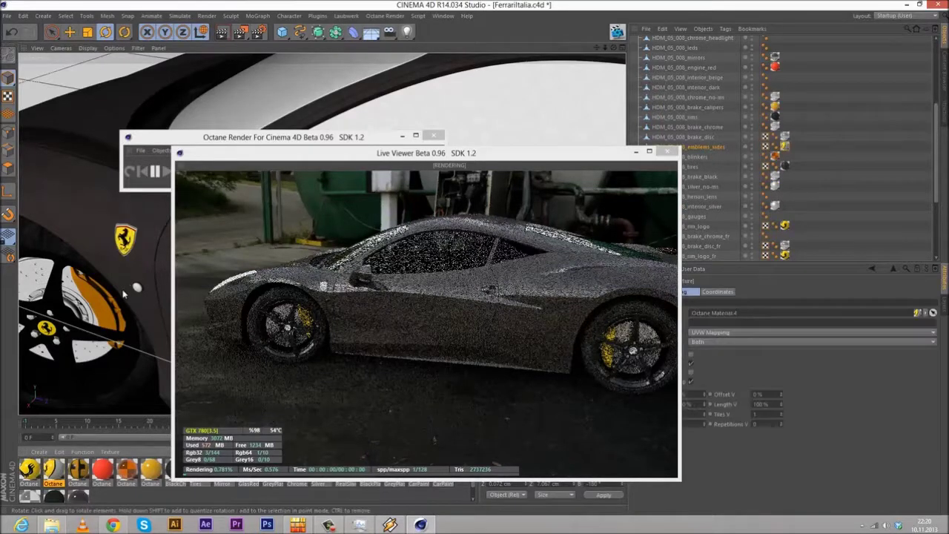
{"action": "left_click_drag", "start_coordinate": [55, 272], "coordinate": [814, 64], "text": "alt"}
{"action": "scroll", "coordinate": [771, 59], "scroll_direction": "up", "scroll_amount": 5}
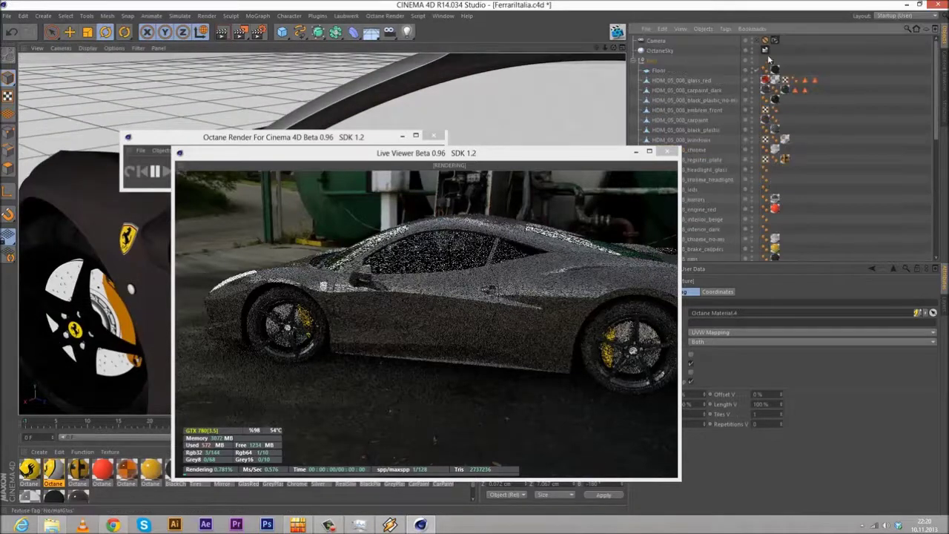
Step: Look through the scene camera at the car's rear and close the Octane Live Viewer windows
{"action": "left_click", "coordinate": [764, 40]}
{"action": "left_click_drag", "start_coordinate": [374, 155], "coordinate": [608, 185]}
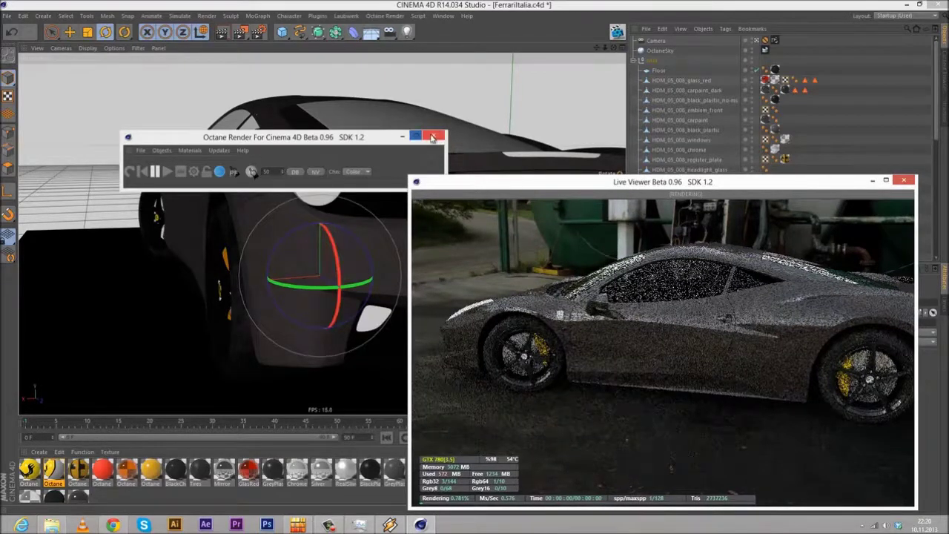
{"action": "left_click", "coordinate": [433, 138]}
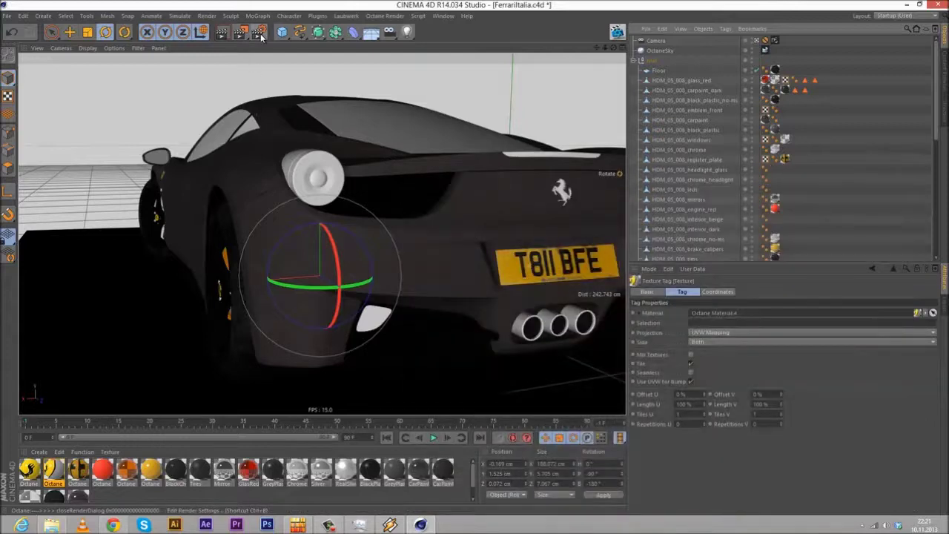
Step: Open the Octane settings and set the render kernel to Pathtracing
{"action": "left_click", "coordinate": [257, 32]}
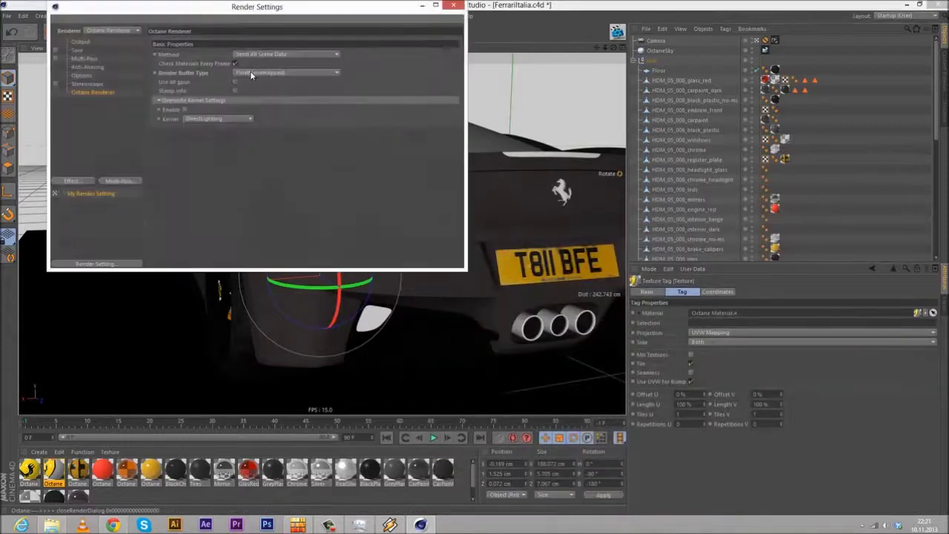
{"action": "left_click", "coordinate": [454, 6]}
{"action": "left_click", "coordinate": [385, 15]}
{"action": "left_click", "coordinate": [391, 54]}
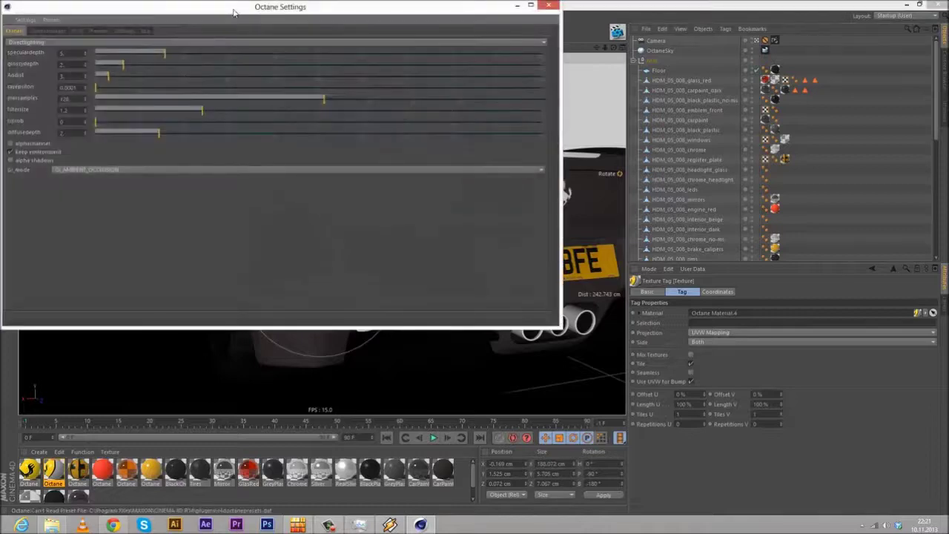
{"action": "left_click_drag", "start_coordinate": [226, 22], "coordinate": [355, 56]}
{"action": "left_click", "coordinate": [330, 76]}
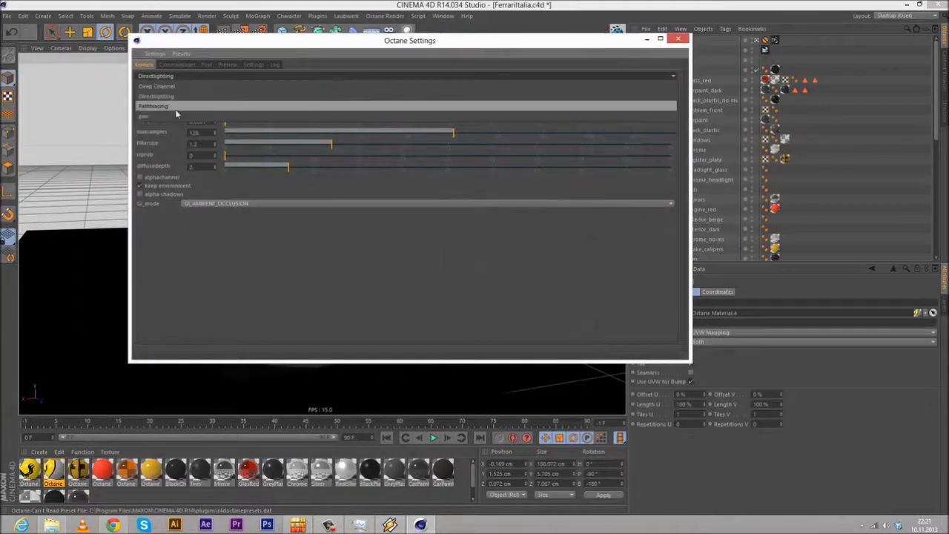
{"action": "left_click", "coordinate": [177, 111]}
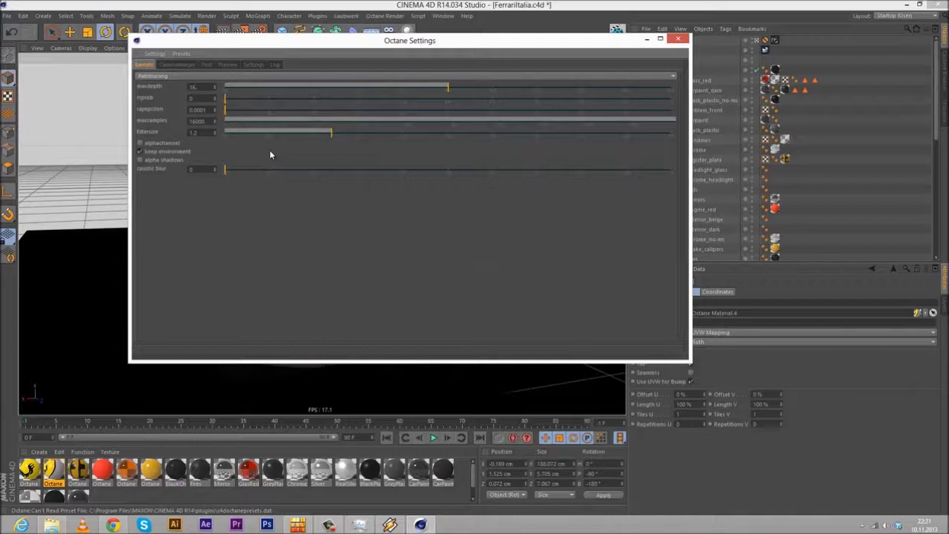
Step: Review the camera imager, post, preview and remaining Octane settings alongside the Pathtracing kernel values, and close the settings
{"action": "left_click", "coordinate": [194, 66]}
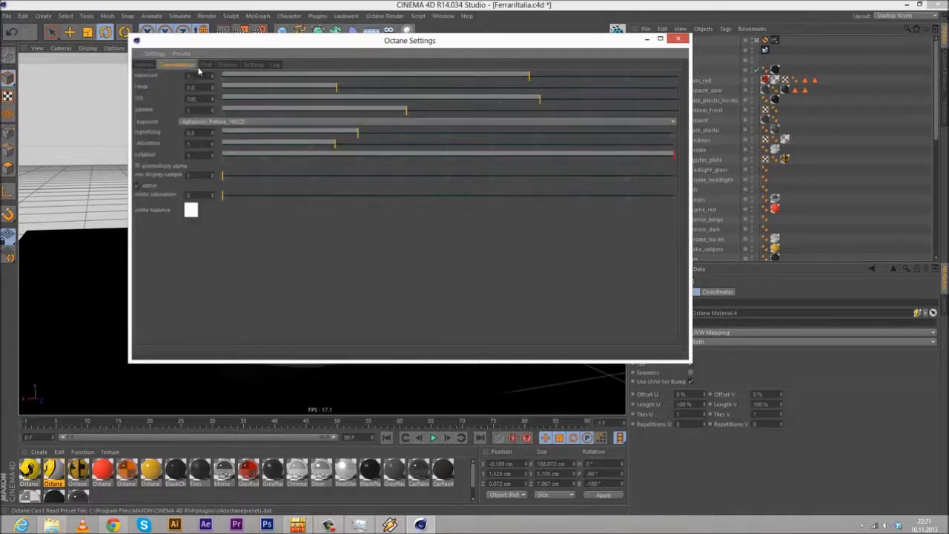
{"action": "left_click", "coordinate": [147, 66]}
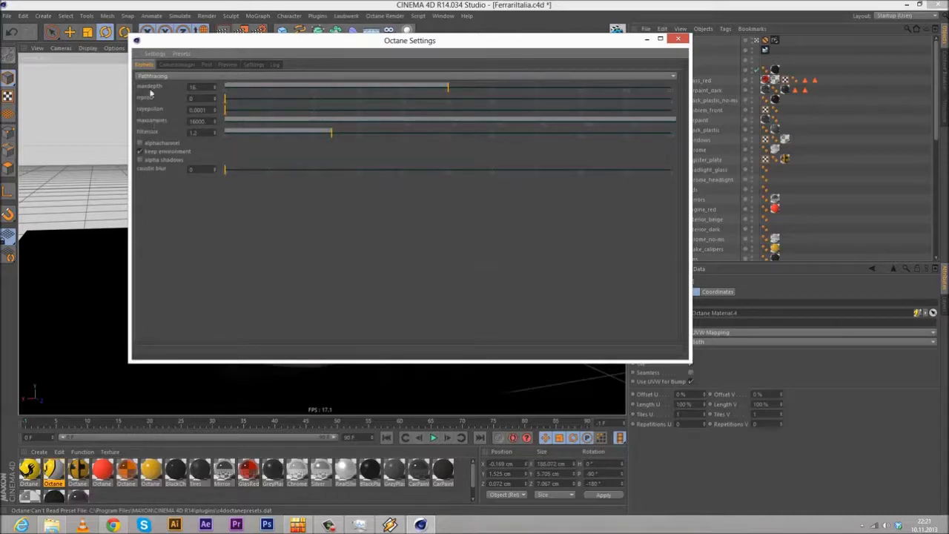
{"action": "left_click", "coordinate": [177, 65]}
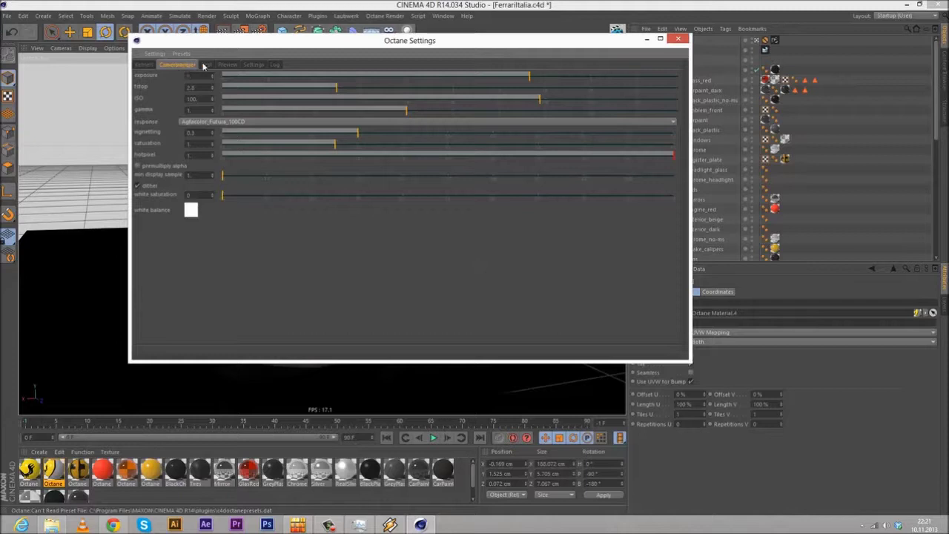
{"action": "left_click", "coordinate": [206, 65]}
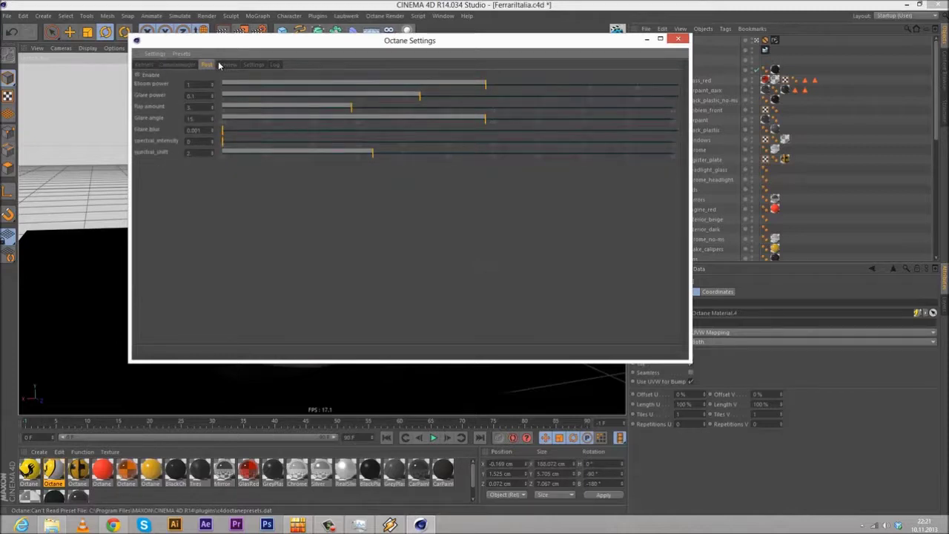
{"action": "left_click", "coordinate": [226, 65]}
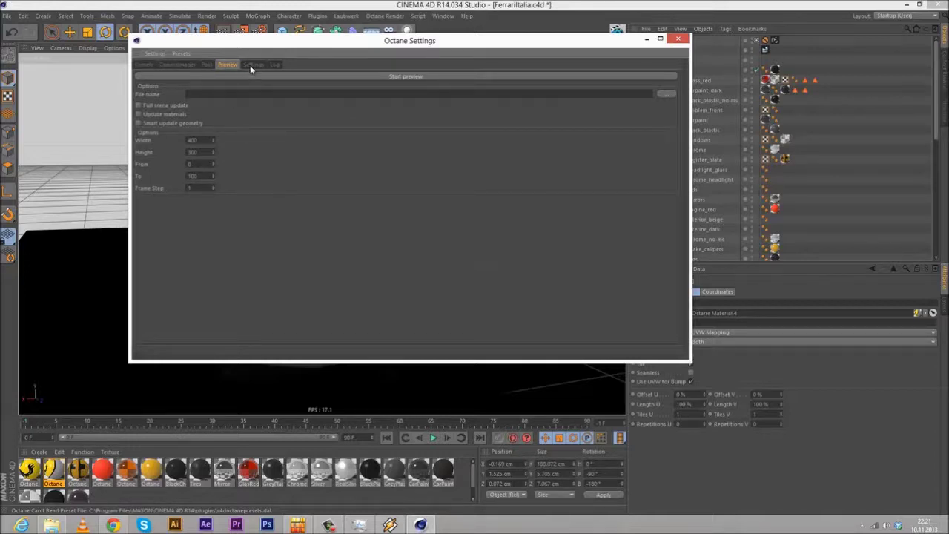
{"action": "left_click", "coordinate": [252, 64]}
{"action": "left_click", "coordinate": [274, 65]}
{"action": "left_click", "coordinate": [151, 66]}
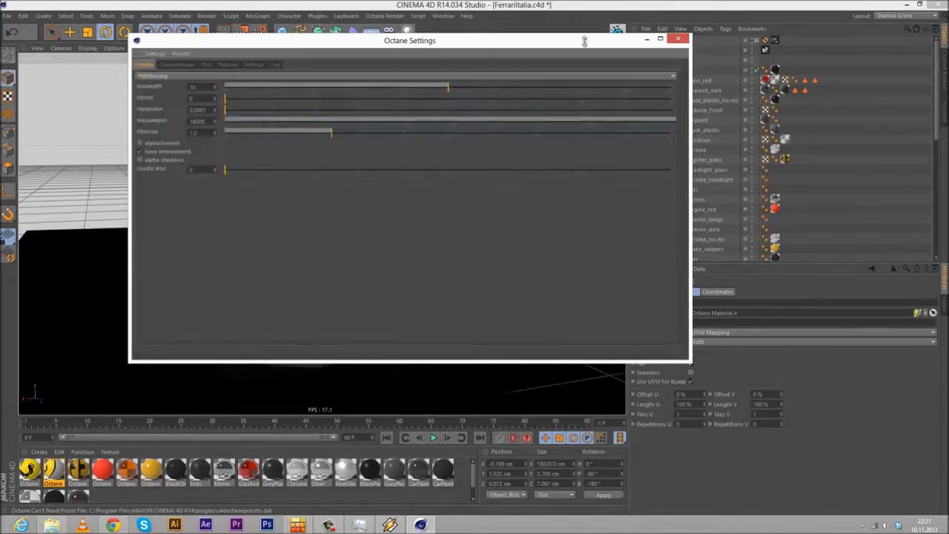
{"action": "left_click", "coordinate": [677, 39]}
Step: Check that the render settings use Octane Renderer with the Render Buffer Type on Float(Tonemapped)
{"action": "left_click", "coordinate": [258, 33]}
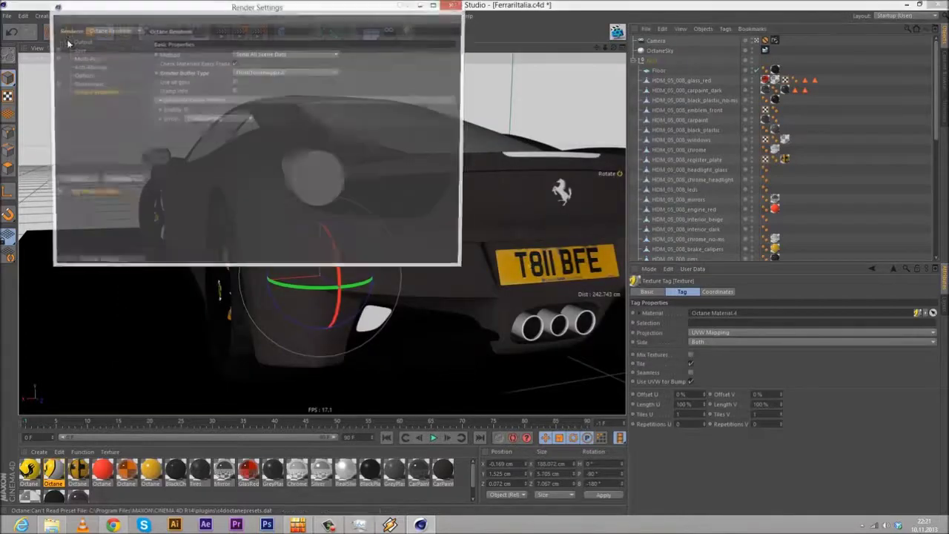
{"action": "left_click", "coordinate": [111, 30]}
{"action": "left_click", "coordinate": [108, 90]}
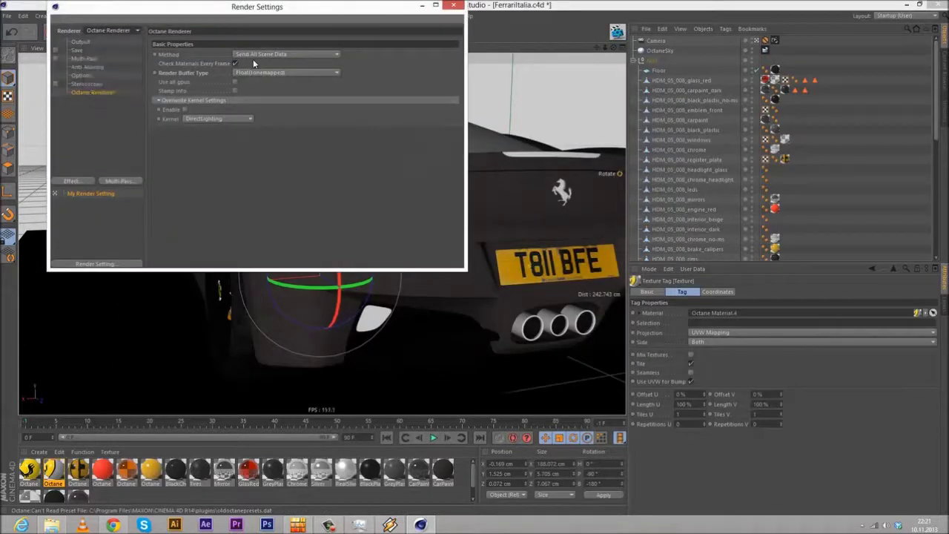
{"action": "left_click", "coordinate": [267, 72]}
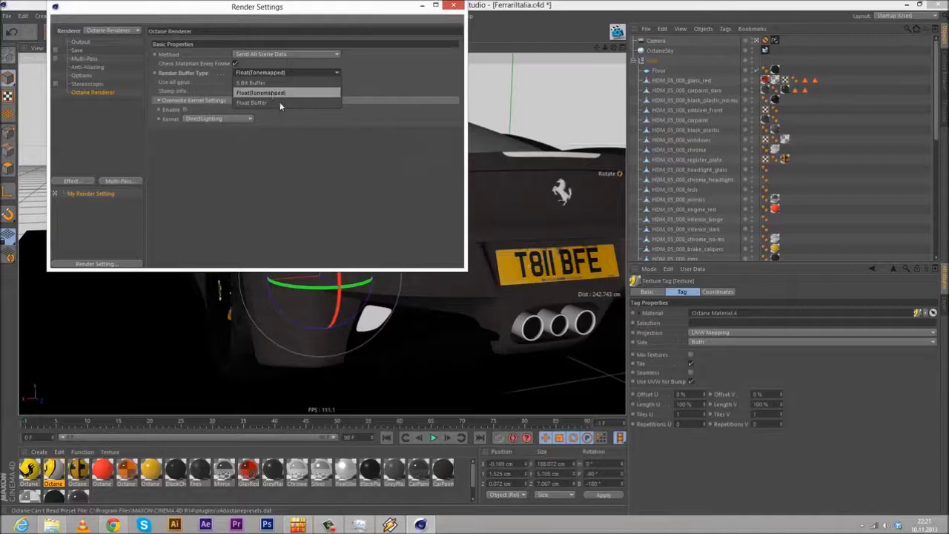
{"action": "left_click", "coordinate": [215, 95]}
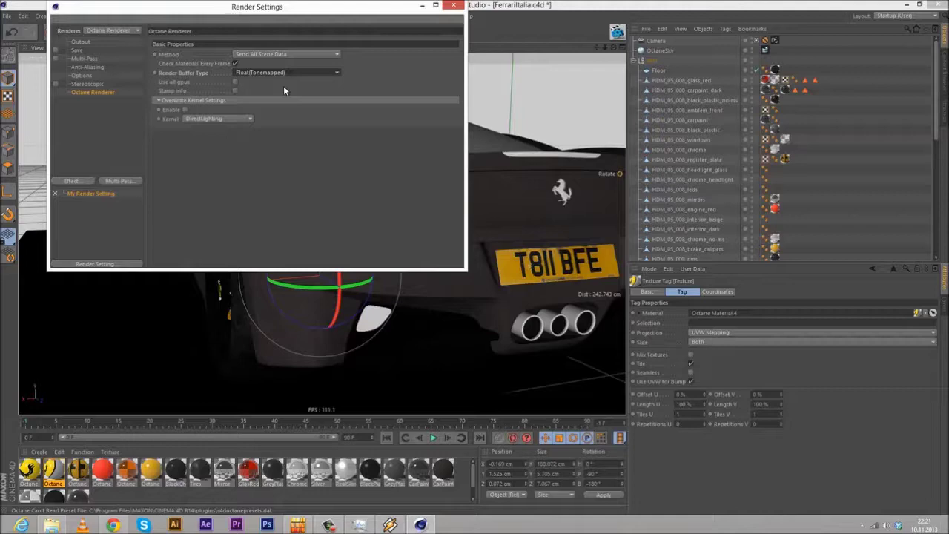
{"action": "left_click", "coordinate": [453, 6]}
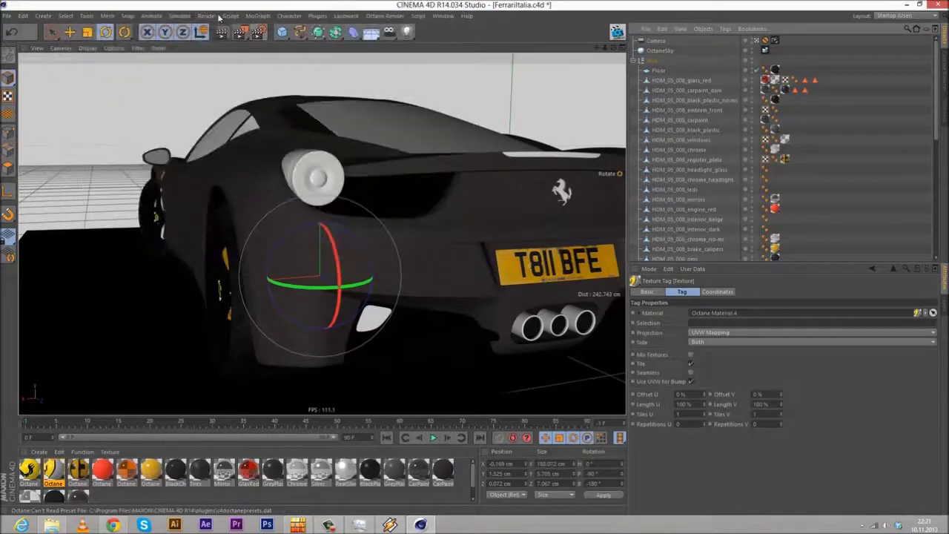
Step: Render the scene to the Picture Viewer and enlarge the viewer until the whole image fits
{"action": "left_click", "coordinate": [209, 16]}
{"action": "left_click", "coordinate": [233, 73]}
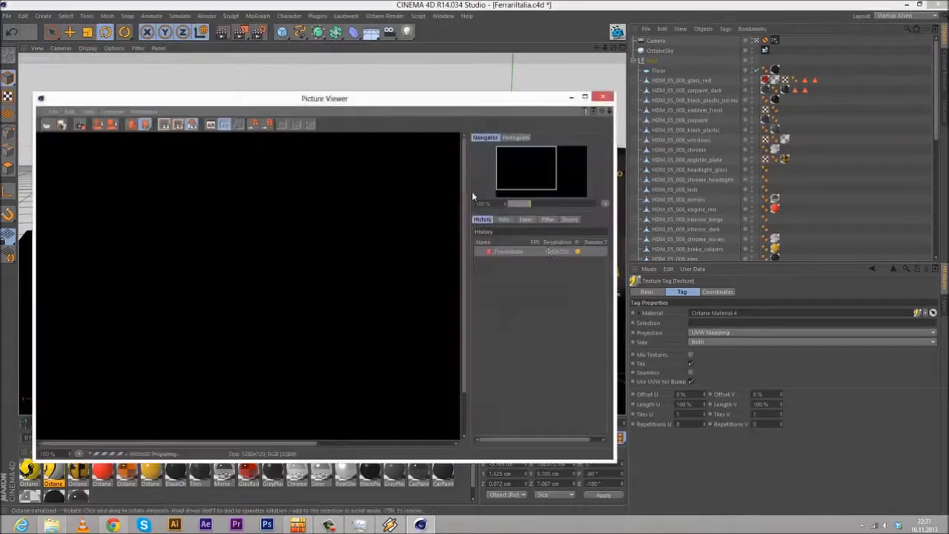
{"action": "left_click_drag", "start_coordinate": [339, 104], "coordinate": [324, 32]}
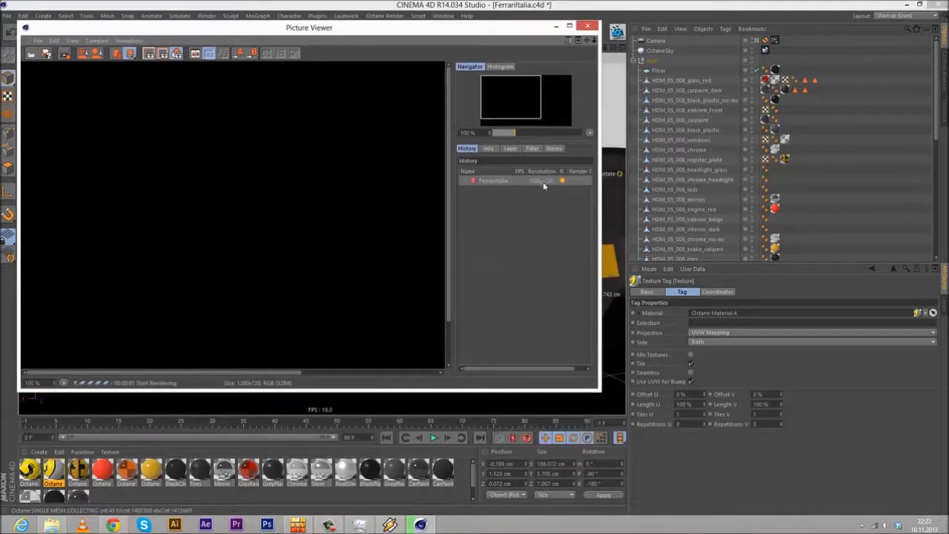
{"action": "left_click_drag", "start_coordinate": [600, 391], "coordinate": [891, 507]}
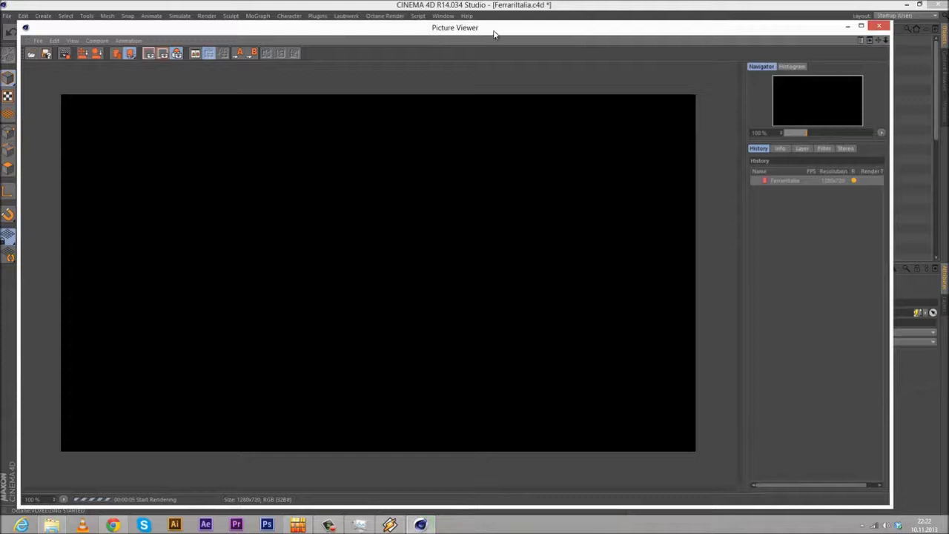
{"action": "left_click_drag", "start_coordinate": [495, 33], "coordinate": [513, 24]}
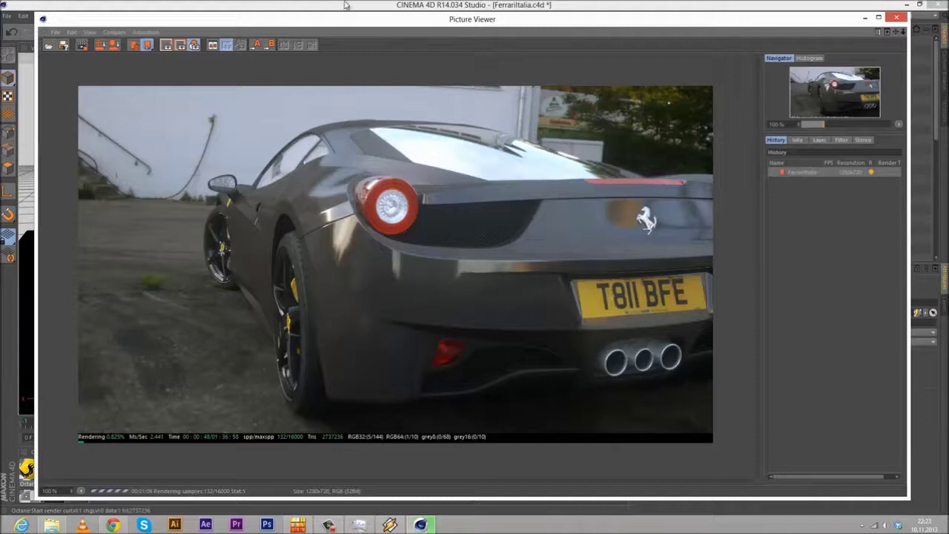
Step: Compare the scene, with HDM_05_008_black_plastic selected, against the running render in the Picture Viewer
{"action": "left_click_drag", "start_coordinate": [358, 20], "coordinate": [413, 450]}
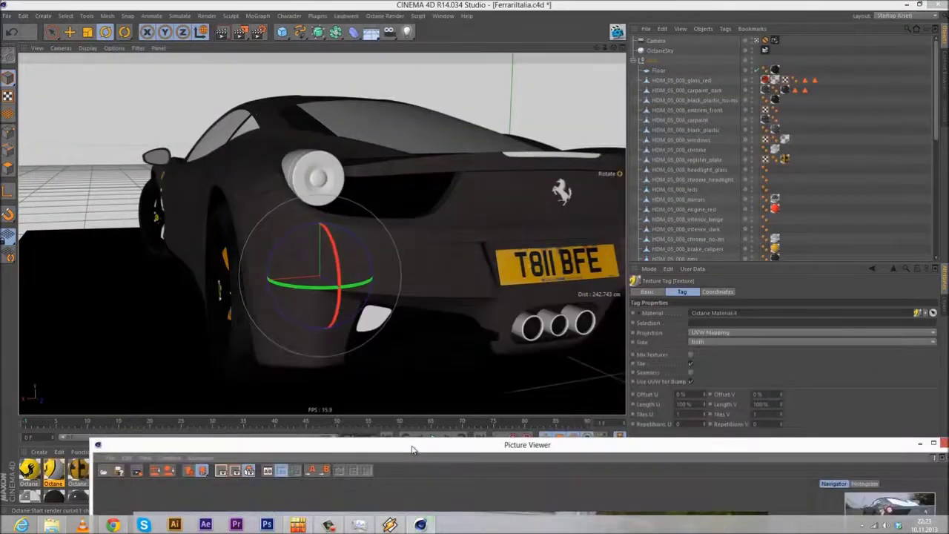
{"action": "left_click", "coordinate": [686, 130]}
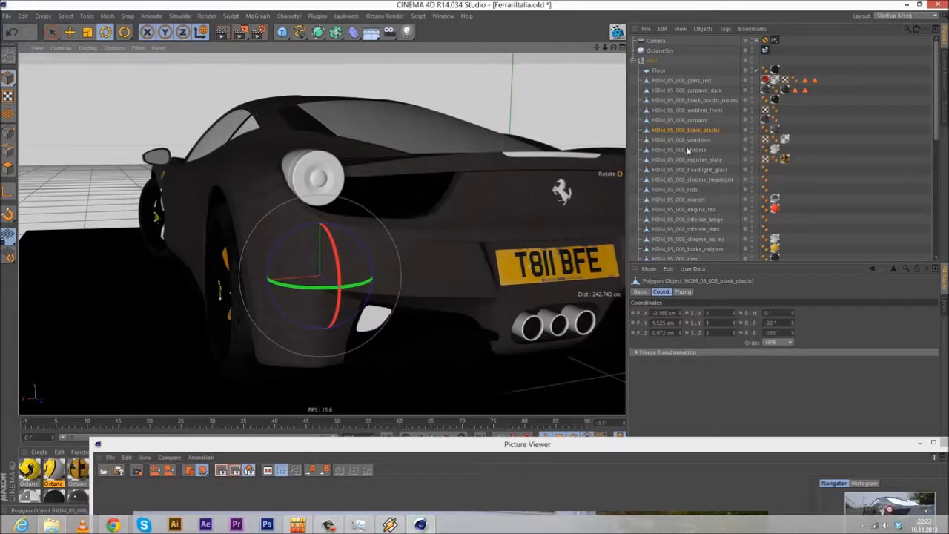
{"action": "left_click_drag", "start_coordinate": [568, 444], "coordinate": [479, 108]}
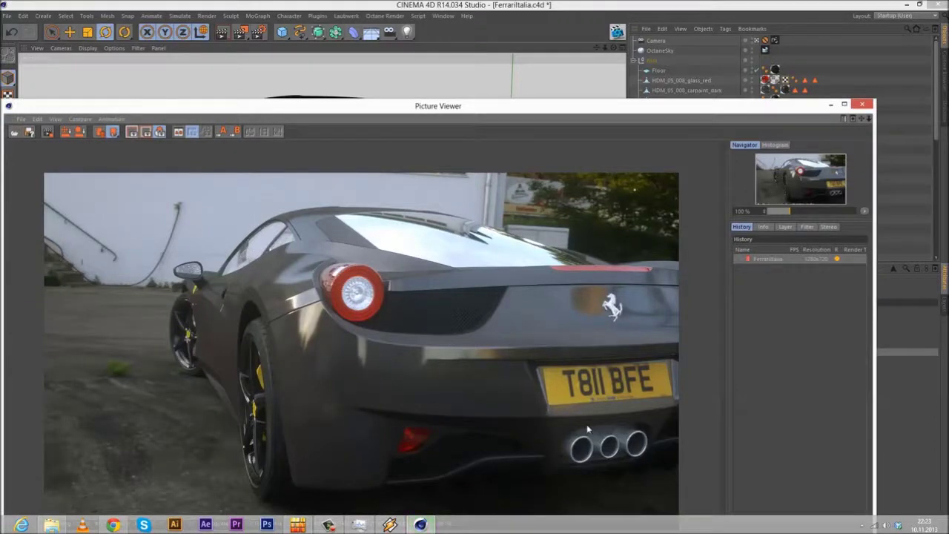
{"action": "left_click_drag", "start_coordinate": [419, 109], "coordinate": [478, 37]}
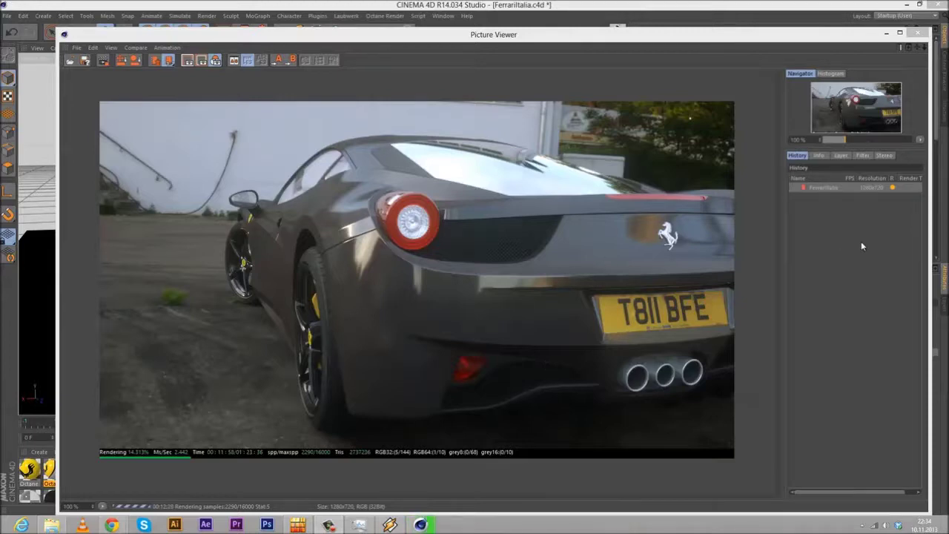
Step: Stop the external renderer's calculation of the Ferrari image
{"action": "left_click", "coordinate": [347, 479]}
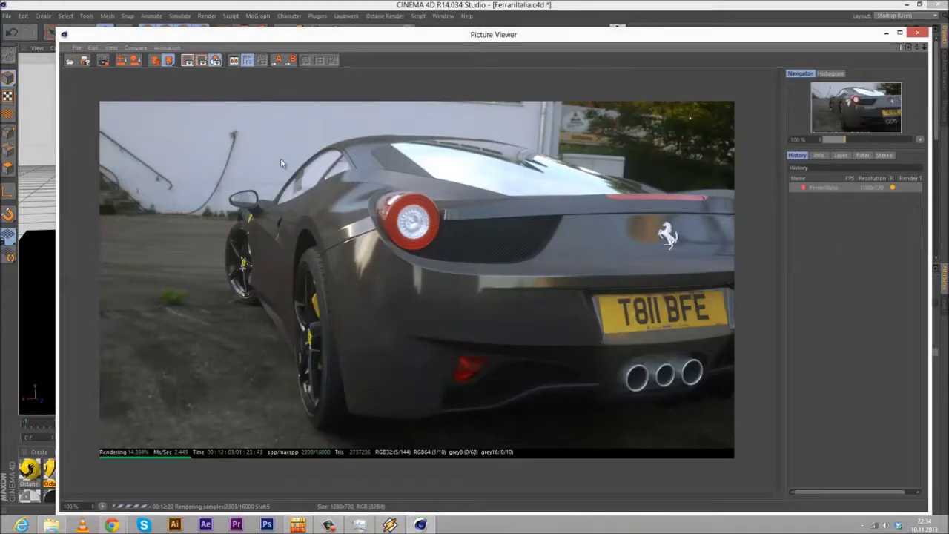
{"action": "left_click", "coordinate": [103, 63]}
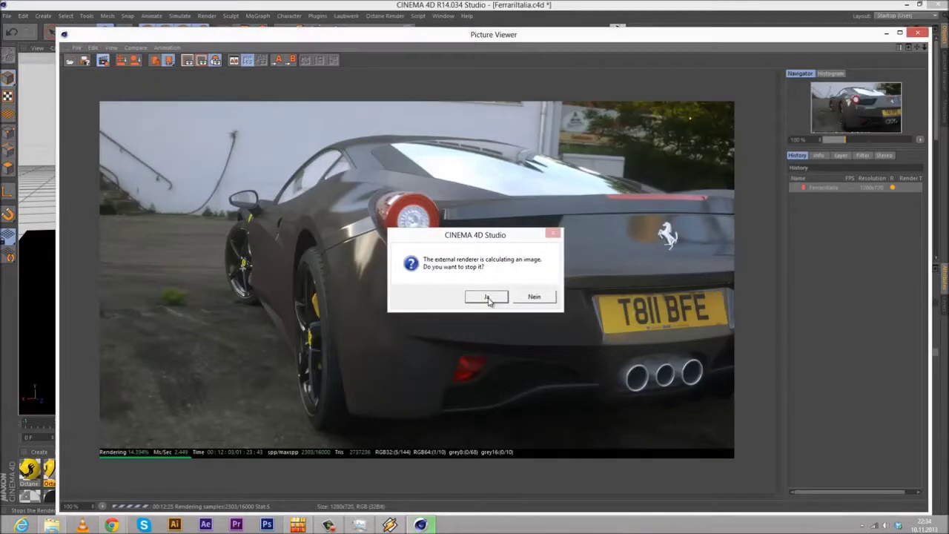
{"action": "left_click", "coordinate": [487, 298]}
Step: Save the rendered still image in OpenEXR format as FerrariItalia.exr in the Ferrari Italia folder on the desktop
{"action": "right_click", "coordinate": [817, 188]}
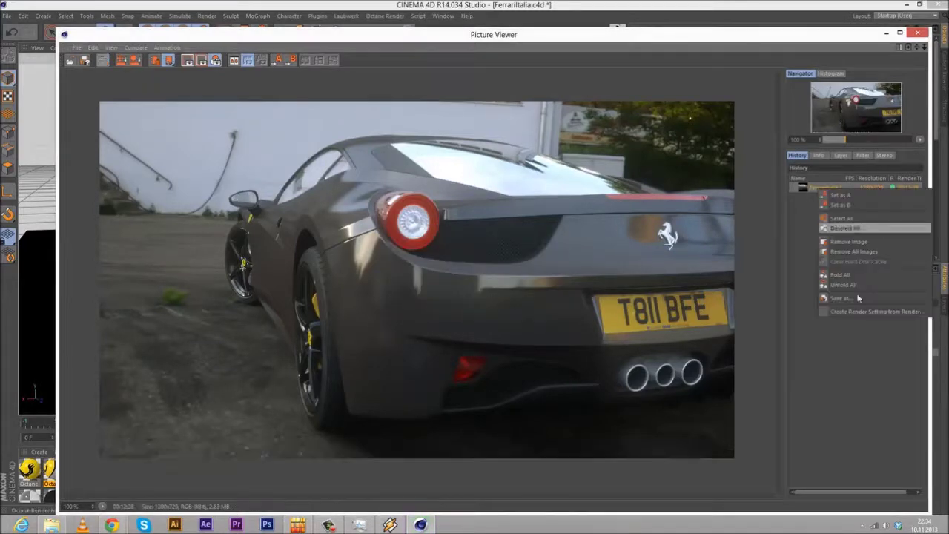
{"action": "left_click", "coordinate": [836, 298]}
{"action": "left_click", "coordinate": [829, 232]}
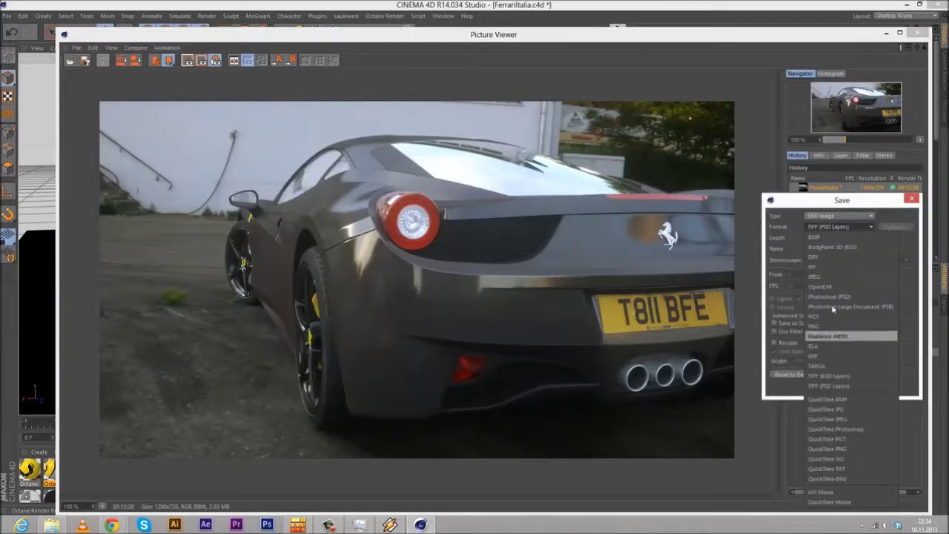
{"action": "left_click", "coordinate": [830, 282]}
{"action": "left_click", "coordinate": [825, 388]}
{"action": "left_click", "coordinate": [185, 189]}
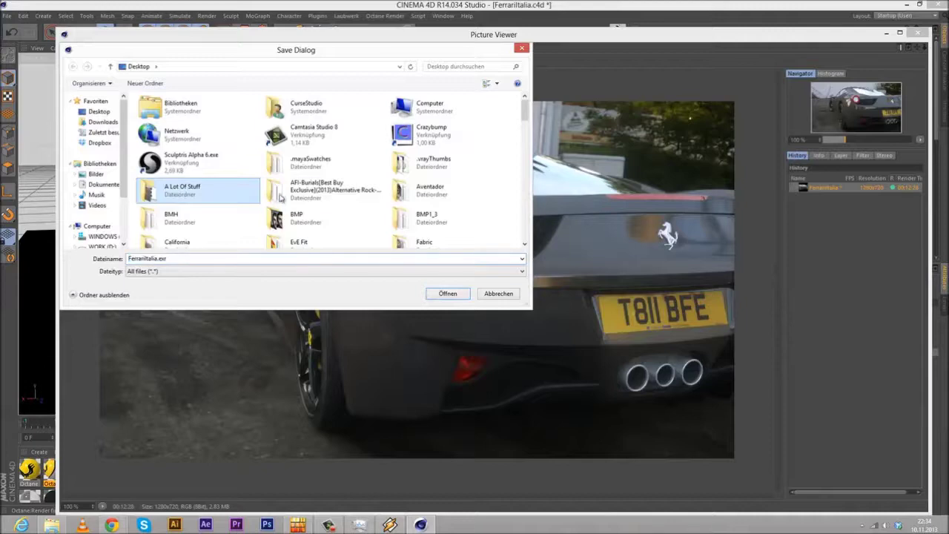
{"action": "scroll", "coordinate": [326, 189], "scroll_direction": "down", "scroll_amount": 3}
{"action": "double_click", "coordinate": [178, 176]}
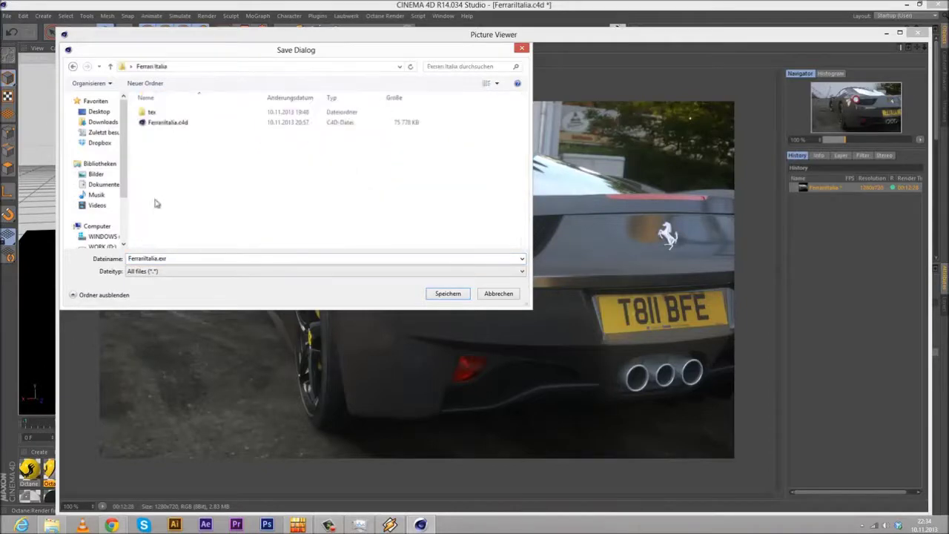
{"action": "left_click", "coordinate": [442, 292]}
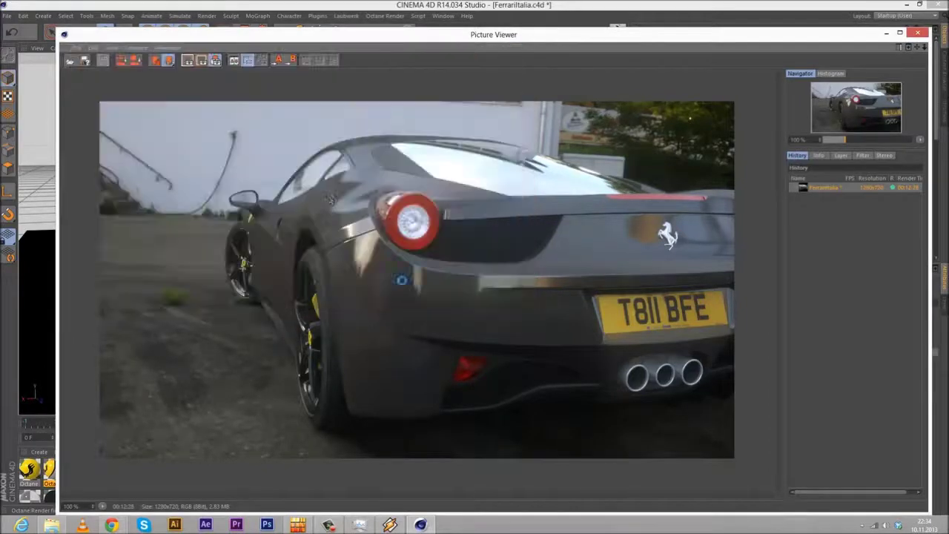
Step: Save the Ferrari project and quit Cinema 4D without saving the changes to the recovery scene
{"action": "left_click", "coordinate": [917, 33]}
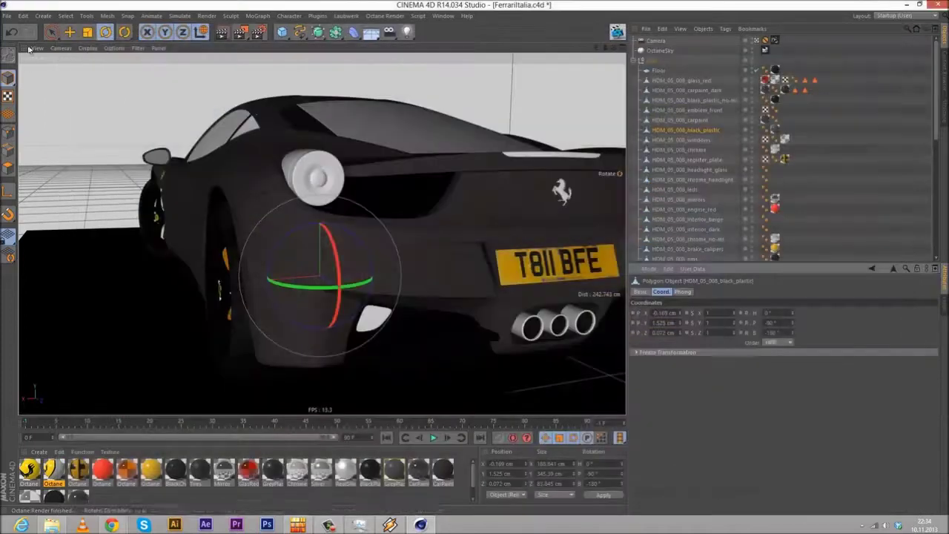
{"action": "left_click", "coordinate": [6, 16]}
{"action": "left_click", "coordinate": [12, 97]}
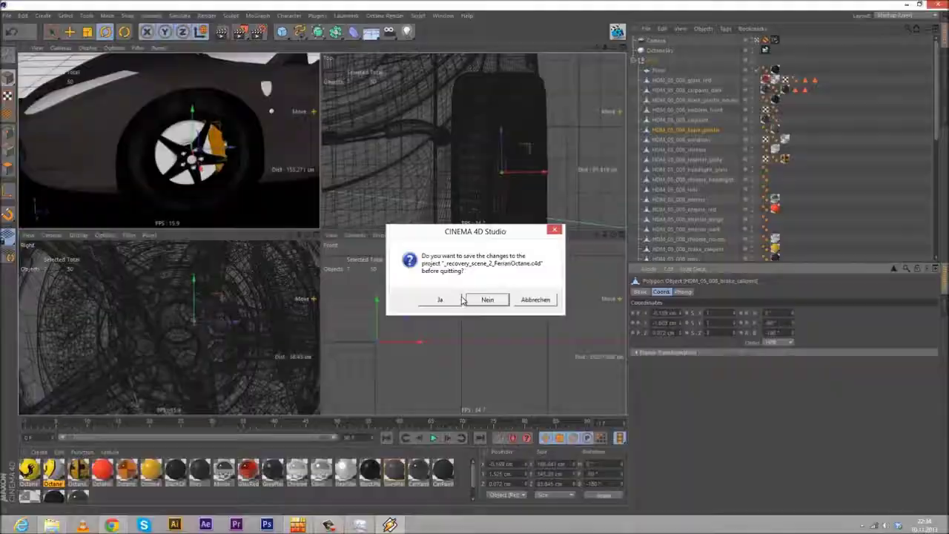
{"action": "left_click", "coordinate": [487, 299]}
Step: Launch After Effects
{"action": "left_click", "coordinate": [205, 525]}
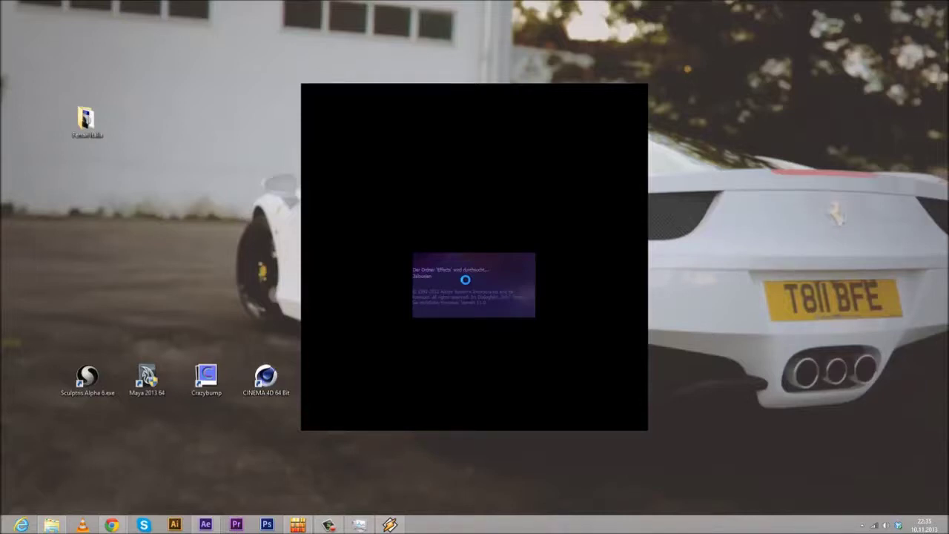
Step: Set the project's colour depth to 32 bits per channel (float)
{"action": "left_click", "coordinate": [567, 303]}
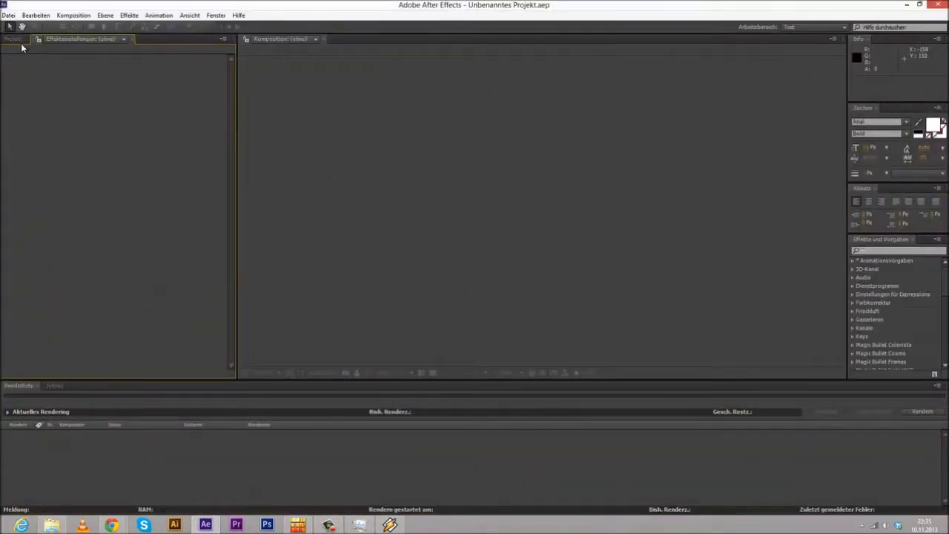
{"action": "left_click", "coordinate": [48, 374]}
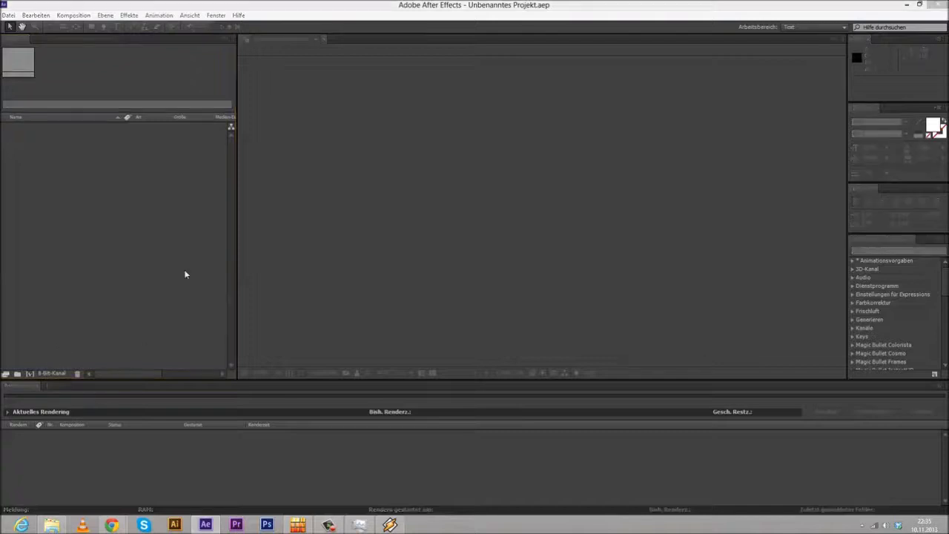
{"action": "left_click", "coordinate": [465, 212]}
{"action": "left_click", "coordinate": [464, 274]}
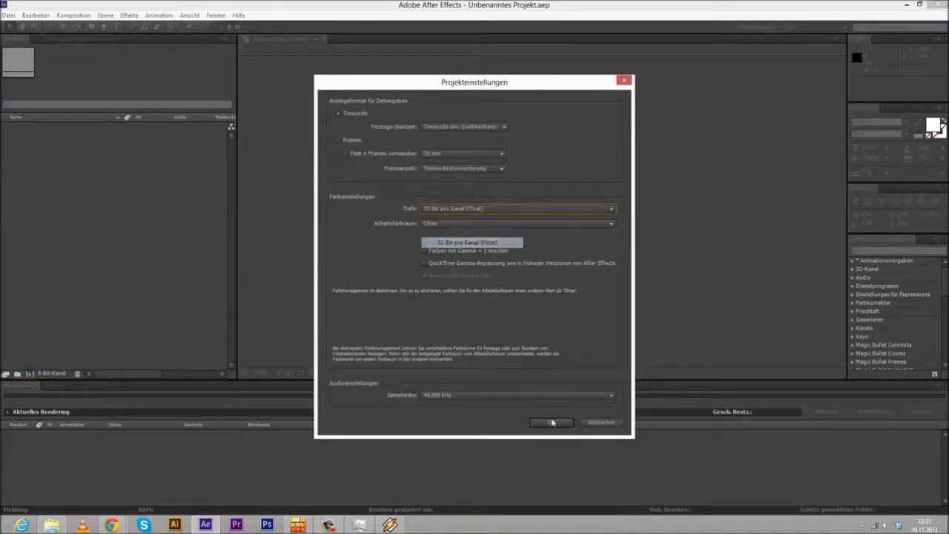
{"action": "left_click", "coordinate": [482, 210]}
{"action": "left_click", "coordinate": [485, 242]}
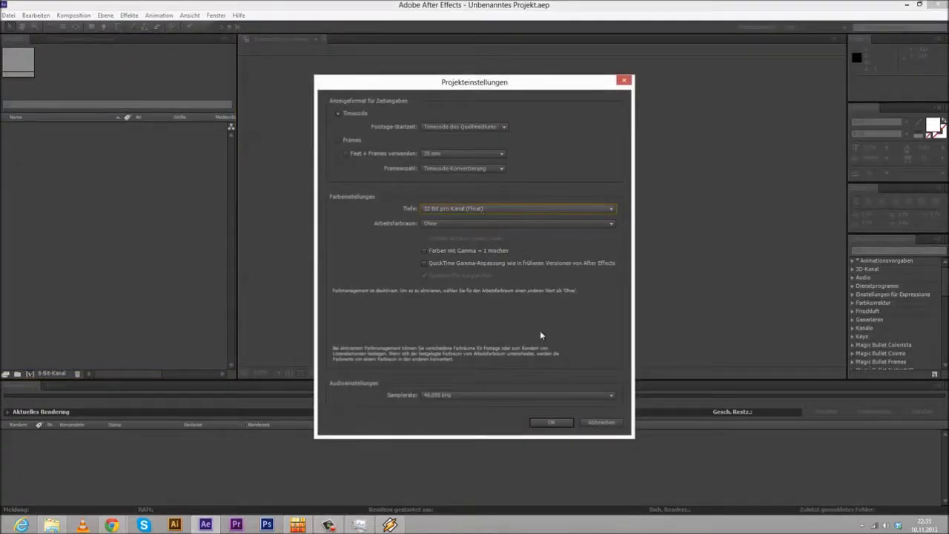
{"action": "left_click", "coordinate": [551, 424]}
Step: Import FerrariItalia.exr from the Ferrari Italia folder on the desktop and create a composition from it
{"action": "double_click", "coordinate": [46, 153]}
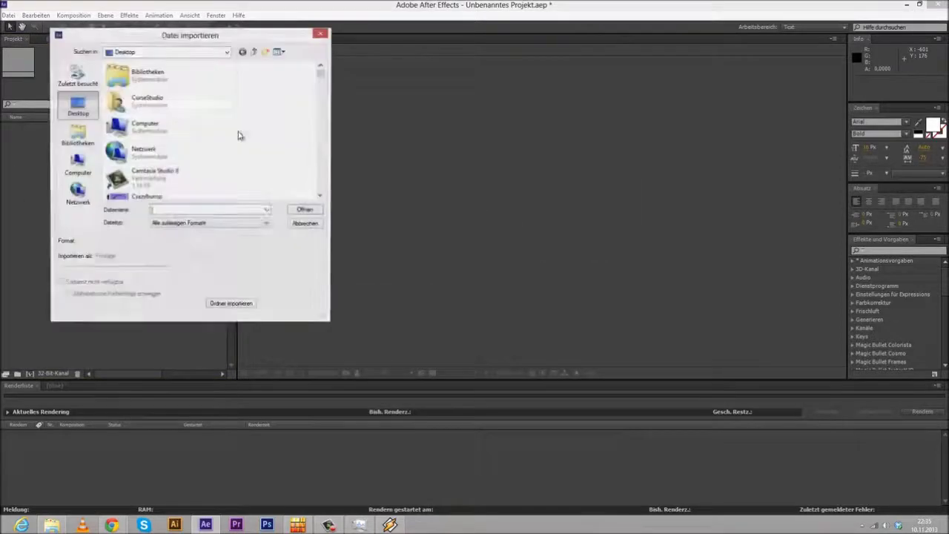
{"action": "scroll", "coordinate": [249, 115], "scroll_direction": "down", "scroll_amount": 5}
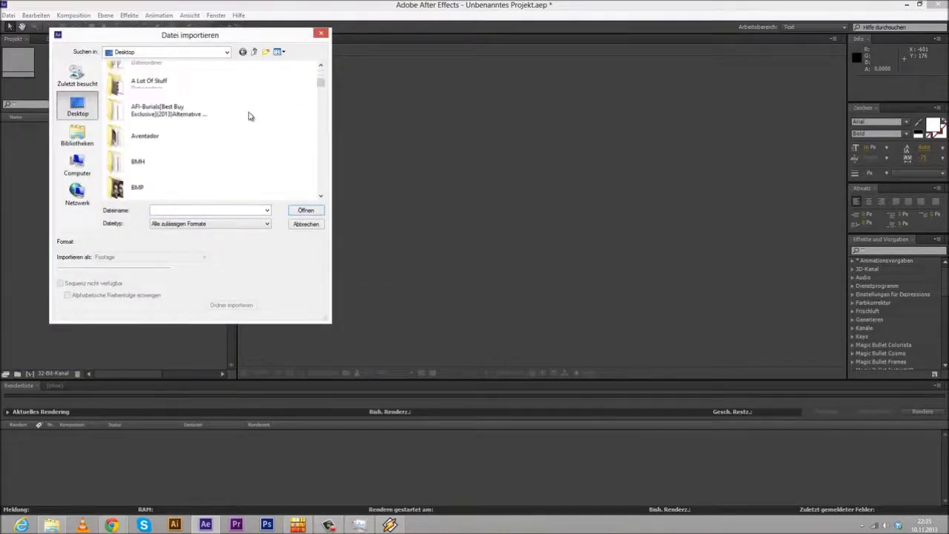
{"action": "scroll", "coordinate": [244, 121], "scroll_direction": "down", "scroll_amount": 5}
{"action": "scroll", "coordinate": [244, 121], "scroll_direction": "up", "scroll_amount": 3}
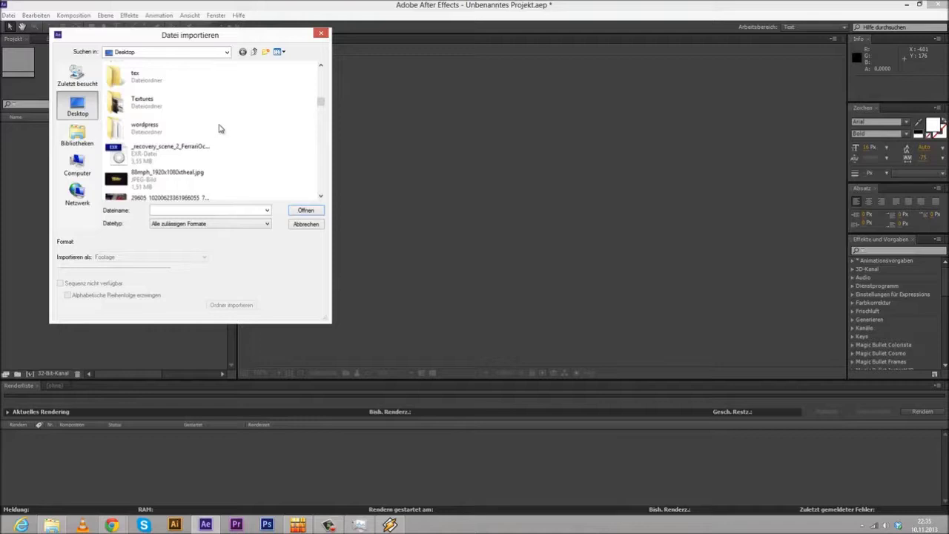
{"action": "scroll", "coordinate": [193, 144], "scroll_direction": "up", "scroll_amount": 2}
{"action": "left_click", "coordinate": [175, 139]}
{"action": "scroll", "coordinate": [175, 141], "scroll_direction": "up", "scroll_amount": 2}
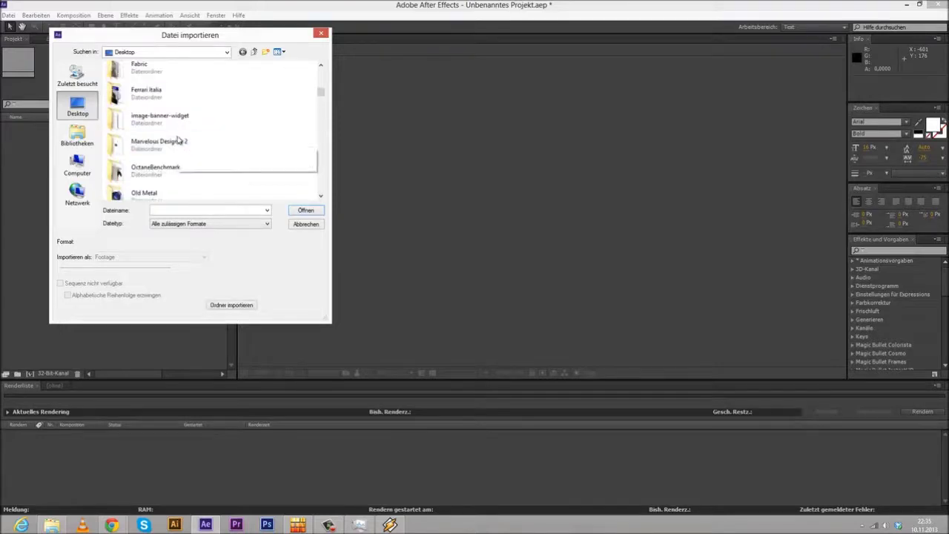
{"action": "double_click", "coordinate": [183, 100]}
{"action": "left_click", "coordinate": [144, 99]}
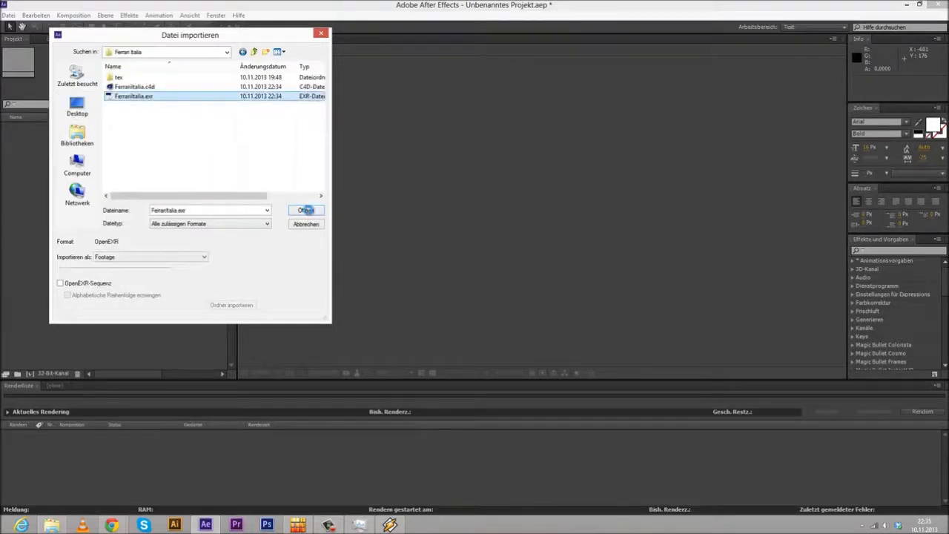
{"action": "left_click", "coordinate": [303, 210]}
{"action": "left_click_drag", "start_coordinate": [38, 128], "coordinate": [17, 373]}
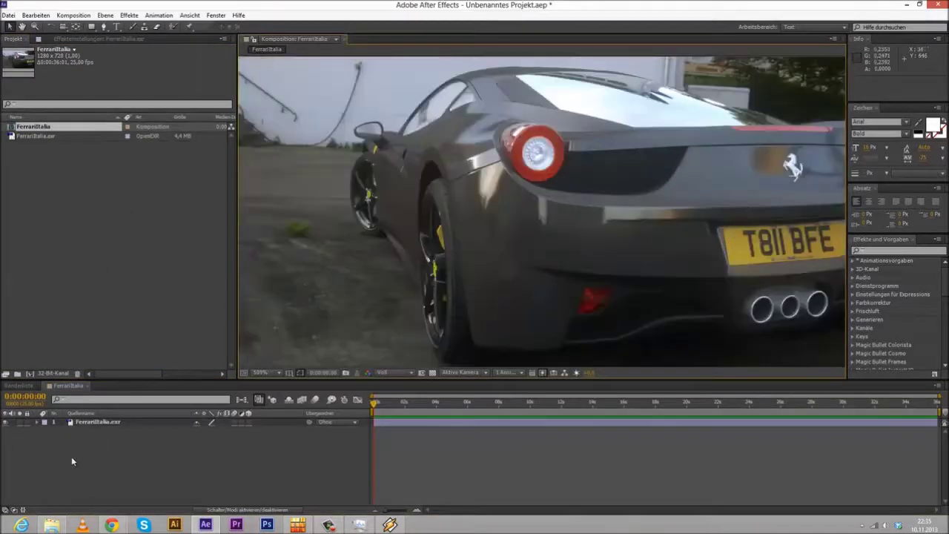
Step: Apply a Curves effect to the FerrariItalia.exr layer and bend its RGB curve gently upward in the highlights
{"action": "left_click", "coordinate": [93, 423]}
{"action": "left_click", "coordinate": [129, 15]}
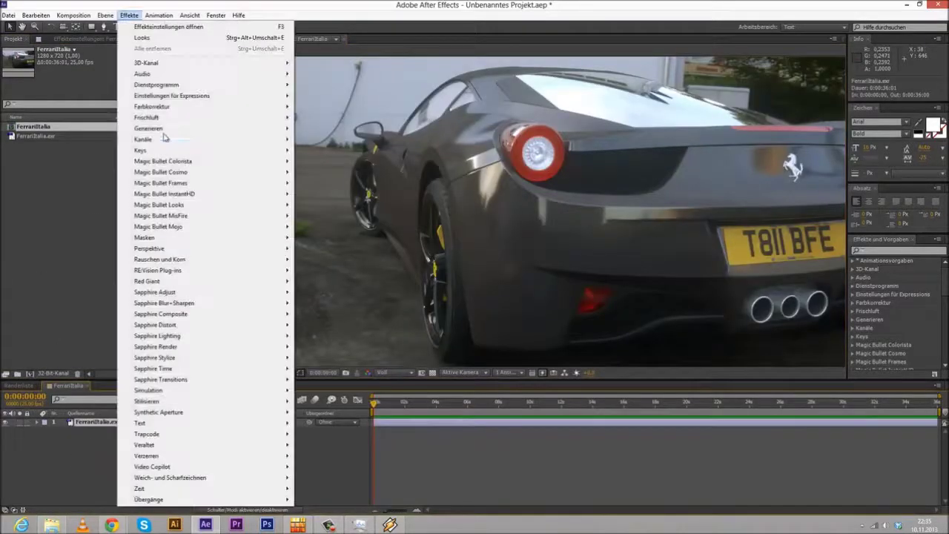
{"action": "mouse_move", "coordinate": [245, 107]}
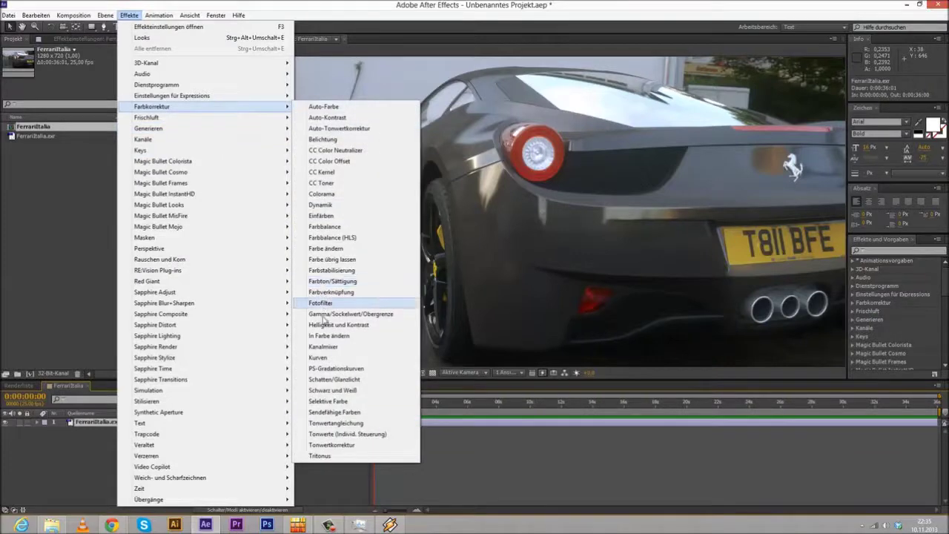
{"action": "left_click", "coordinate": [332, 358]}
{"action": "left_click_drag", "start_coordinate": [59, 121], "coordinate": [87, 106]}
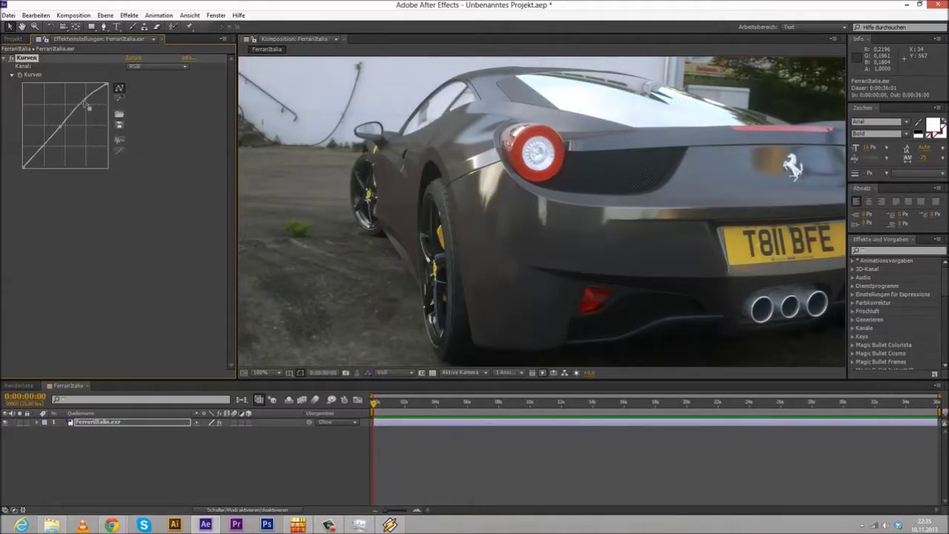
{"action": "left_click_drag", "start_coordinate": [38, 148], "coordinate": [45, 156]}
{"action": "scroll", "coordinate": [610, 156], "scroll_direction": "down", "scroll_amount": 1}
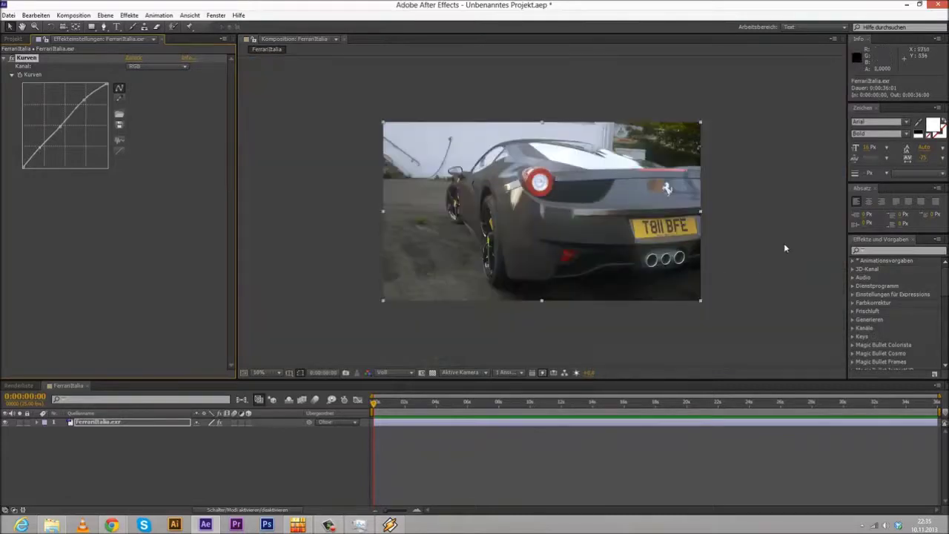
{"action": "left_click", "coordinate": [784, 245]}
{"action": "key", "text": "period"}
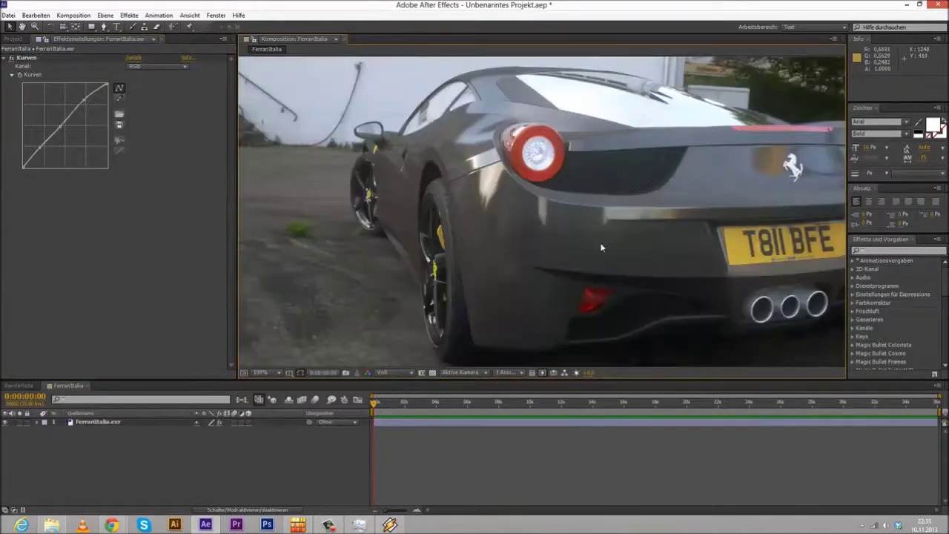
Step: Try the Sapphire S_Glint effect on the FerrariItalia.exr layer with a raised Threshold
{"action": "left_click", "coordinate": [92, 422]}
{"action": "left_click", "coordinate": [129, 15]}
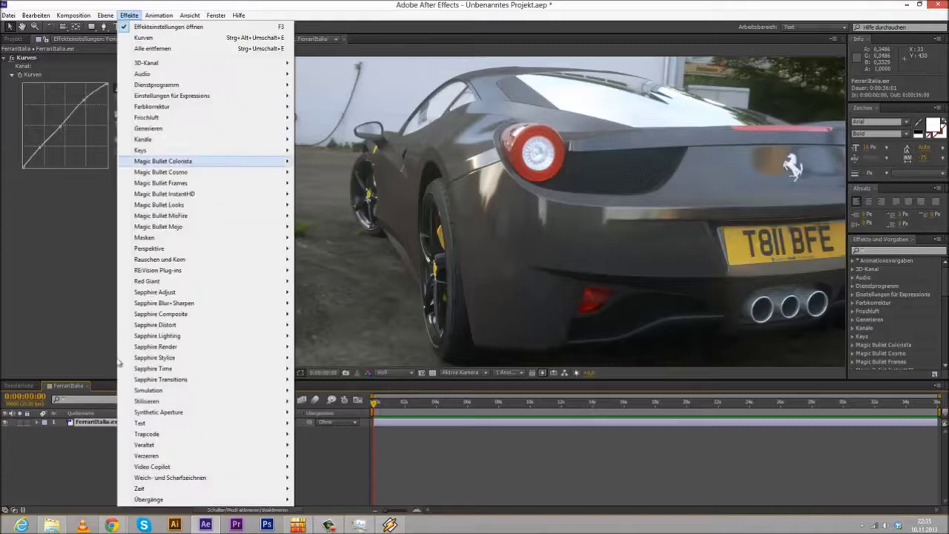
{"action": "mouse_move", "coordinate": [212, 337]}
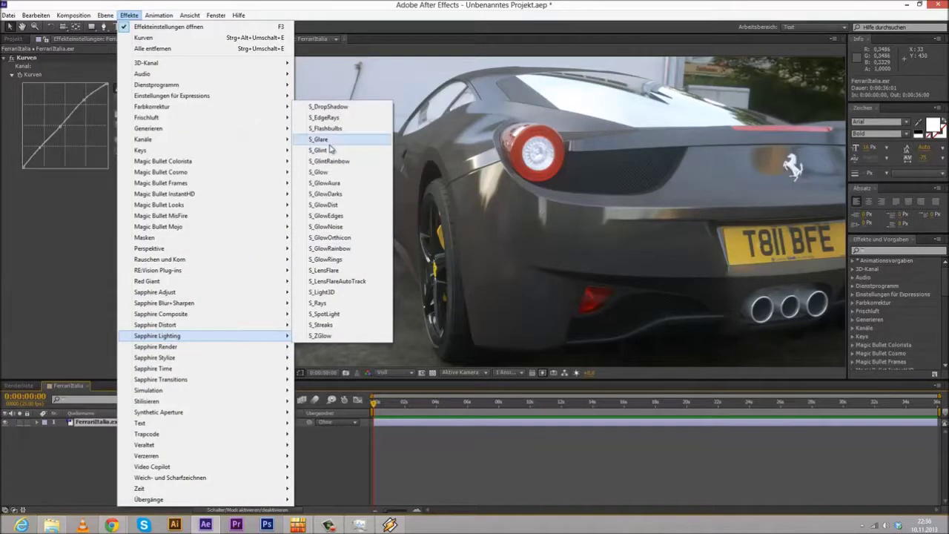
{"action": "left_click", "coordinate": [335, 152]}
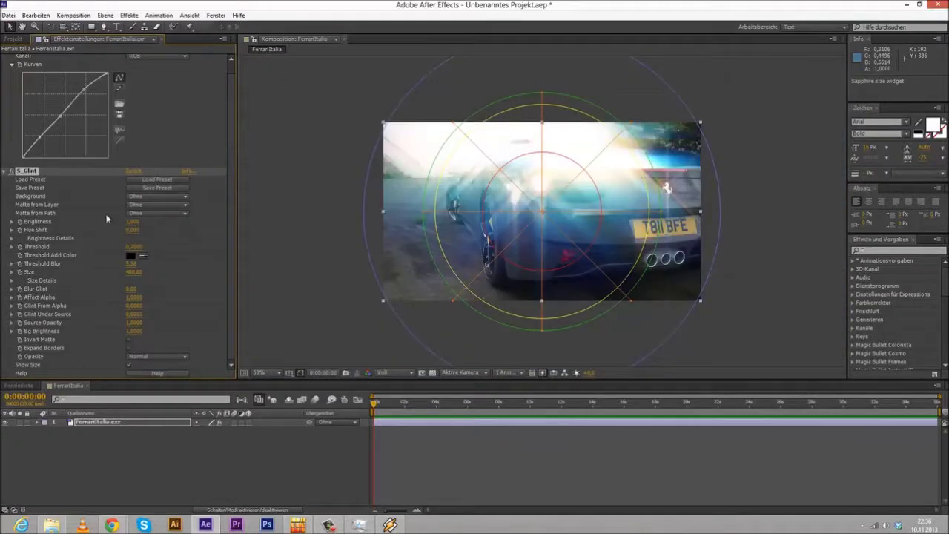
{"action": "left_click_drag", "start_coordinate": [139, 247], "coordinate": [157, 250]}
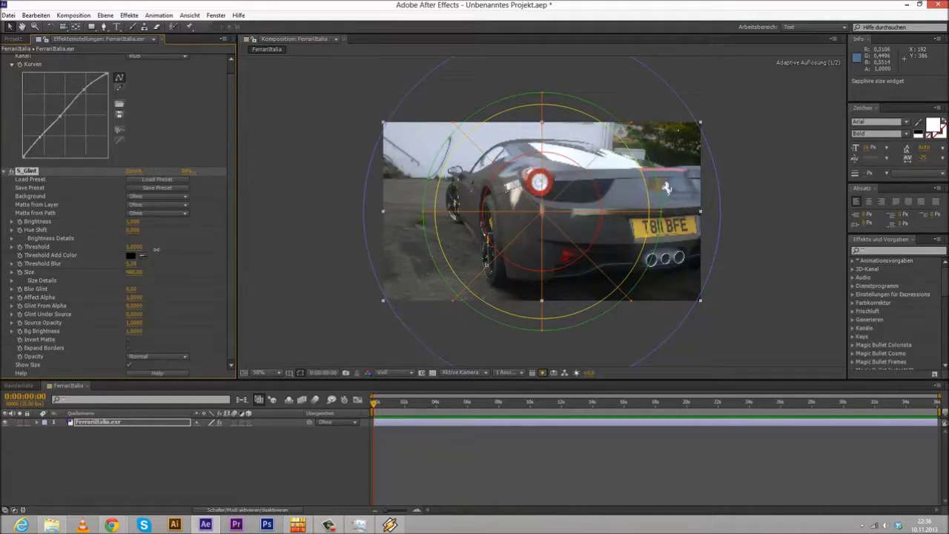
{"action": "left_click_drag", "start_coordinate": [154, 249], "coordinate": [154, 251]}
{"action": "left_click", "coordinate": [313, 182]}
{"action": "scroll", "coordinate": [559, 185], "scroll_direction": "up", "scroll_amount": 1}
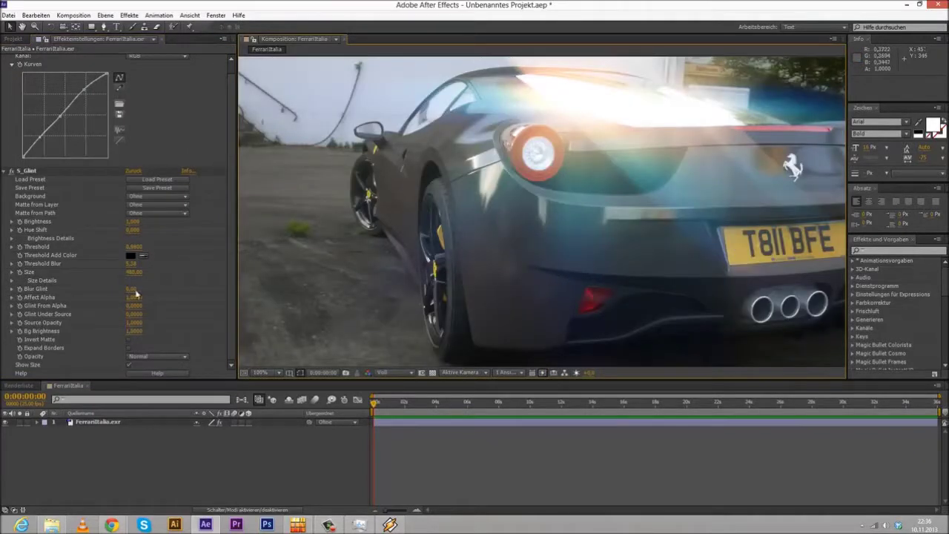
Step: Lower the S_Glint Brightness until the glow on the car is only subtle
{"action": "left_click_drag", "start_coordinate": [132, 222], "coordinate": [43, 229]}
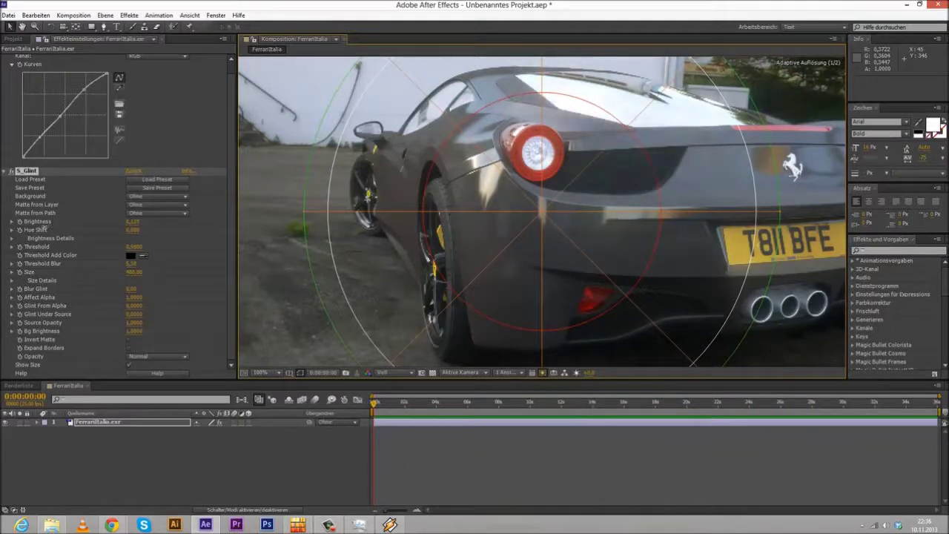
{"action": "scroll", "coordinate": [745, 293], "scroll_direction": "down", "scroll_amount": 2}
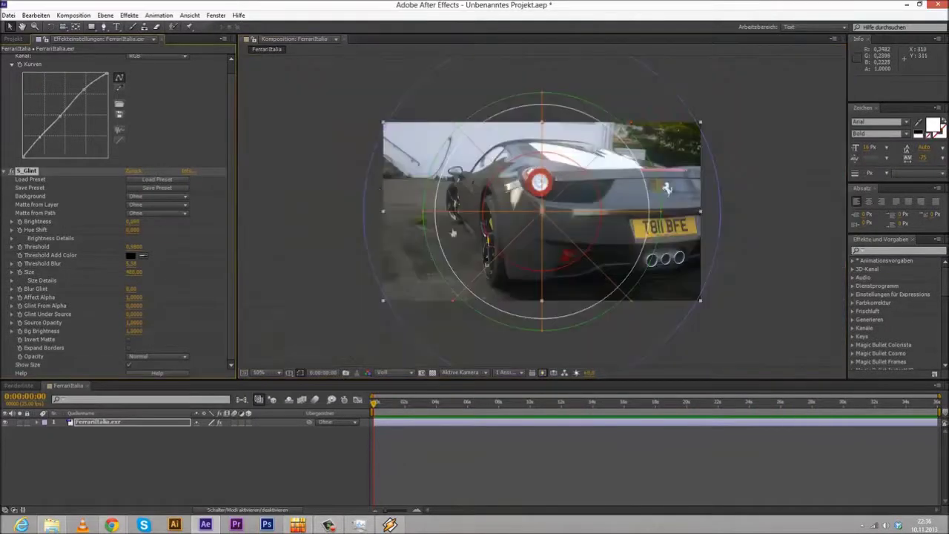
{"action": "left_click", "coordinate": [746, 288]}
{"action": "scroll", "coordinate": [653, 257], "scroll_direction": "up", "scroll_amount": 2}
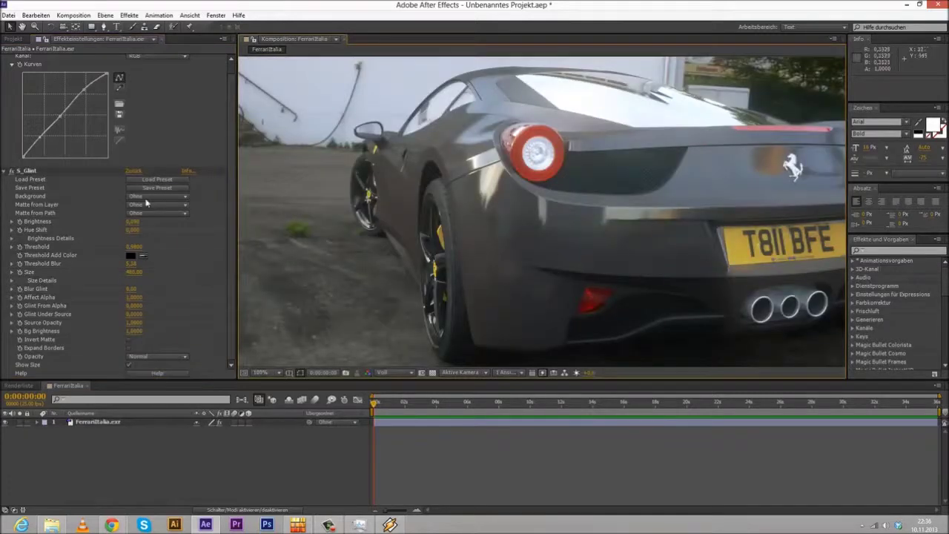
Step: Compare the image with and without S_Glint, and delete that effect from the layer
{"action": "left_click", "coordinate": [12, 171]}
{"action": "left_click", "coordinate": [11, 171]}
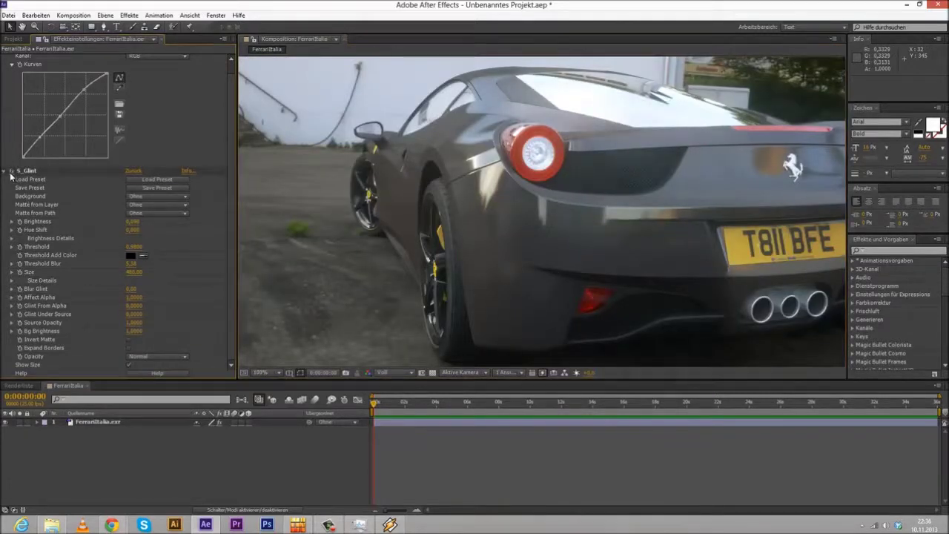
{"action": "left_click", "coordinate": [11, 171]}
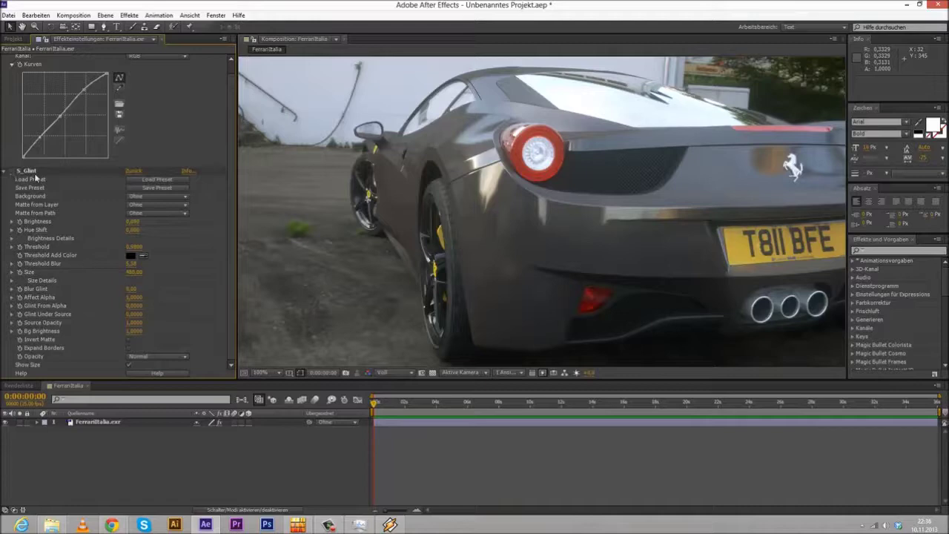
{"action": "left_click", "coordinate": [29, 171]}
{"action": "key", "text": "Delete"}
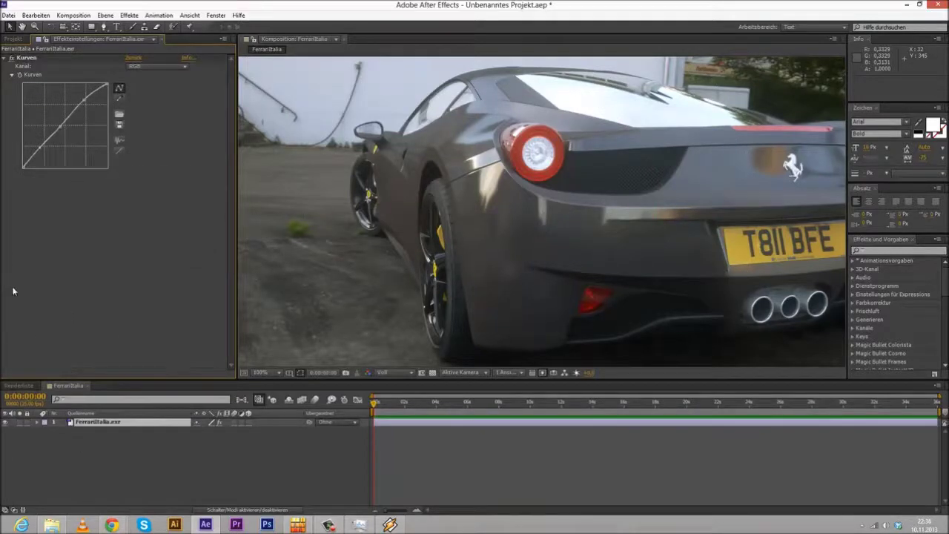
Step: Pre-compose the FerrariItalia.exr layer, moving all attributes into the new composition
{"action": "left_click", "coordinate": [105, 15]}
{"action": "left_click", "coordinate": [141, 375]}
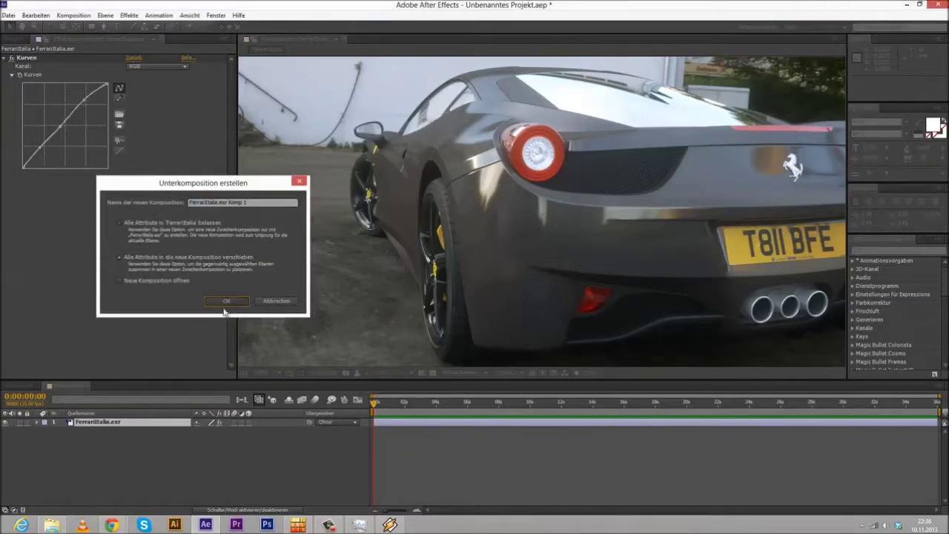
{"action": "left_click", "coordinate": [226, 301]}
Step: Apply the Magic Bullet Looks effect to the pre-composed layer and open its look editor
{"action": "left_click", "coordinate": [129, 15]}
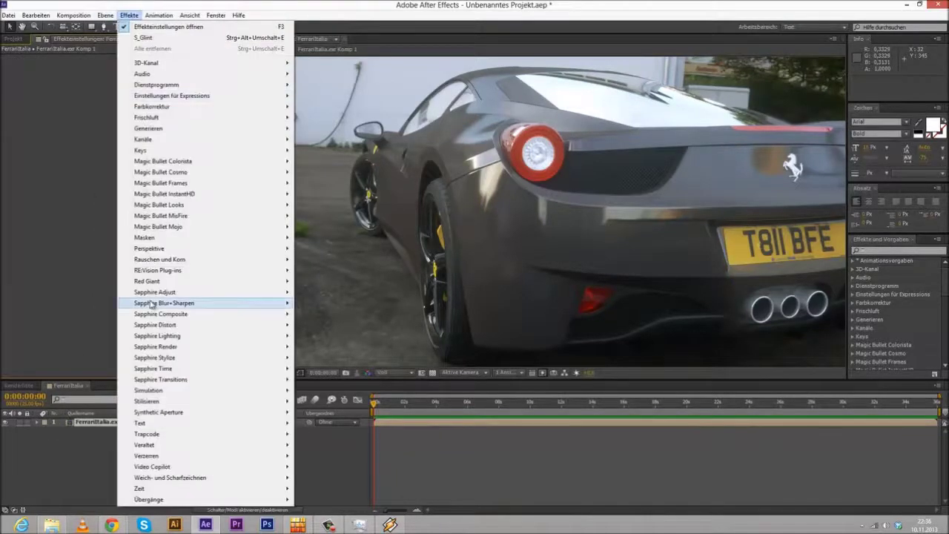
{"action": "mouse_move", "coordinate": [223, 205]}
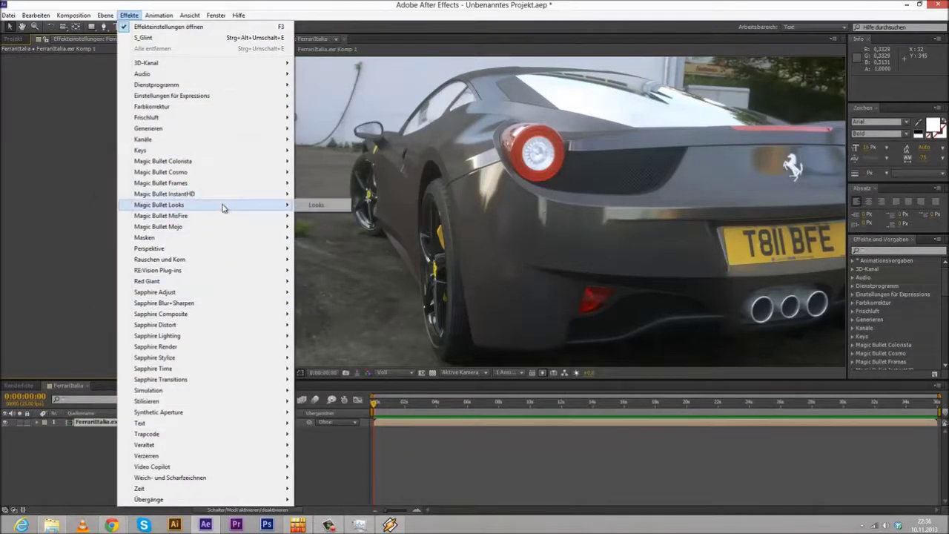
{"action": "left_click", "coordinate": [317, 205]}
{"action": "left_click", "coordinate": [34, 84]}
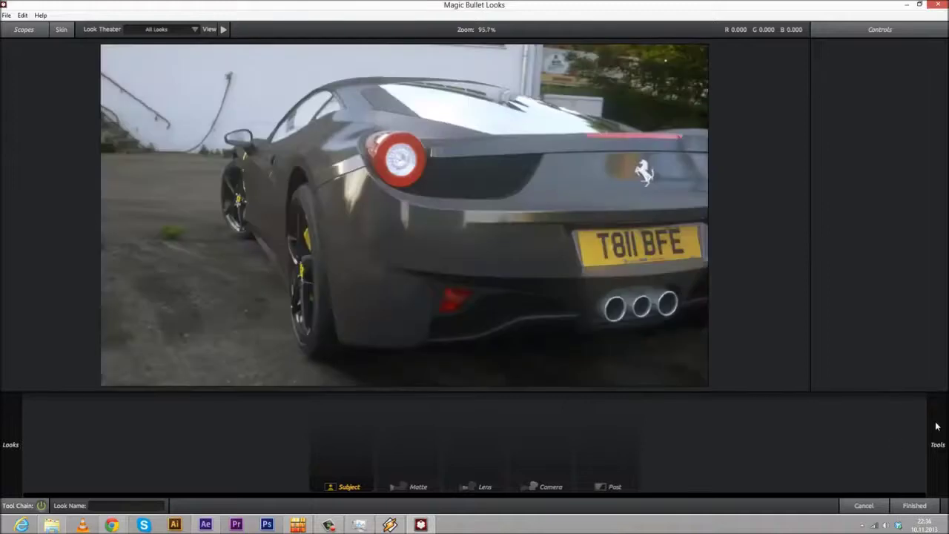
Step: Add a Chromatic Aberration tool to the Post stage and set its Red/Cyan value to +0.260
{"action": "mouse_move", "coordinate": [938, 438]}
{"action": "left_click_drag", "start_coordinate": [853, 260], "coordinate": [622, 456]}
{"action": "left_click_drag", "start_coordinate": [927, 72], "coordinate": [931, 72]}
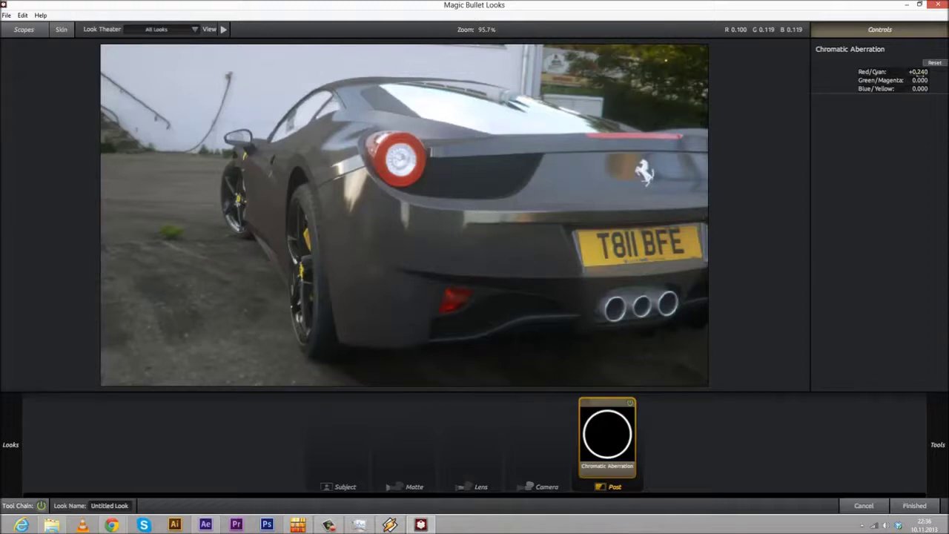
{"action": "left_click_drag", "start_coordinate": [919, 74], "coordinate": [922, 72]}
Step: Try the Cool, Warm, Contrast, Shadow Lift and Sharpen presets from the Basic looks on the image
{"action": "mouse_move", "coordinate": [938, 443]}
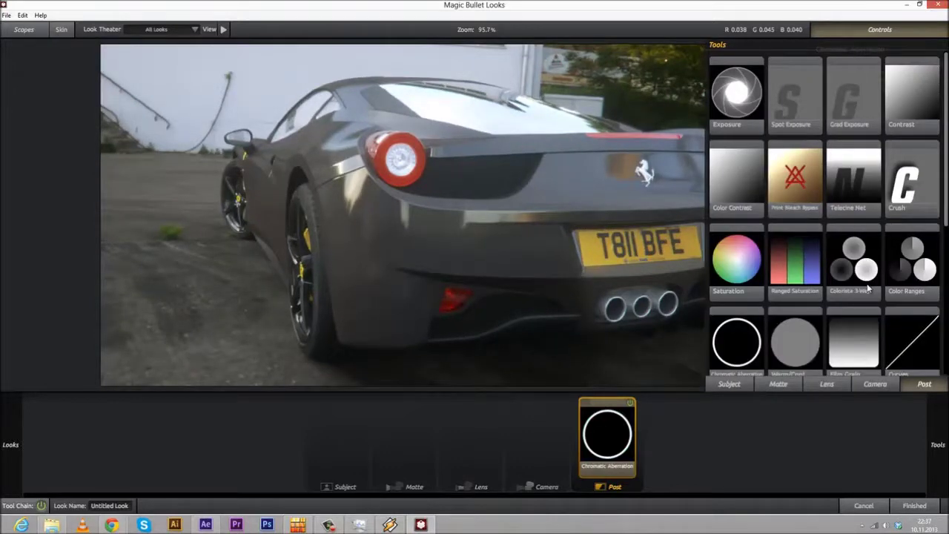
{"action": "scroll", "coordinate": [869, 289], "scroll_direction": "down", "scroll_amount": 2}
{"action": "mouse_move", "coordinate": [10, 444]}
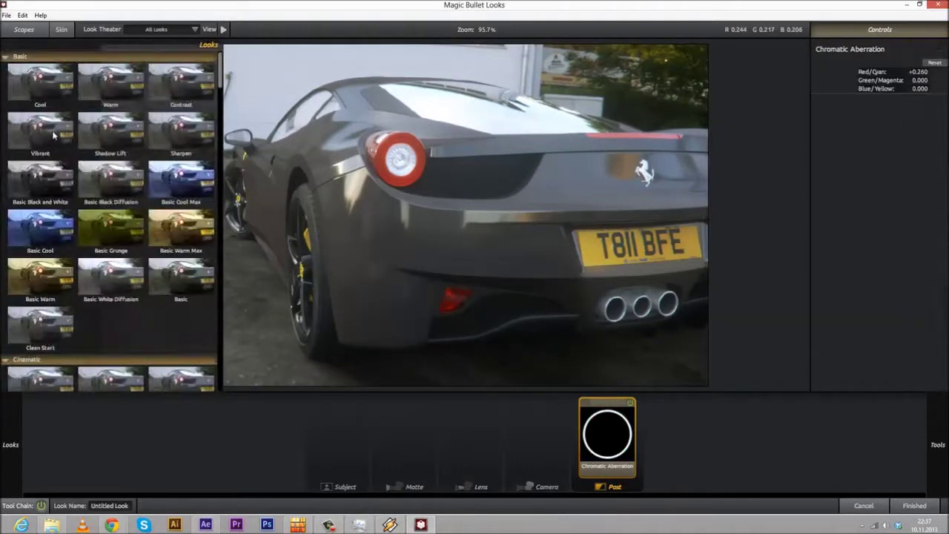
{"action": "left_click", "coordinate": [65, 90]}
{"action": "left_click", "coordinate": [121, 91]}
{"action": "left_click", "coordinate": [170, 80]}
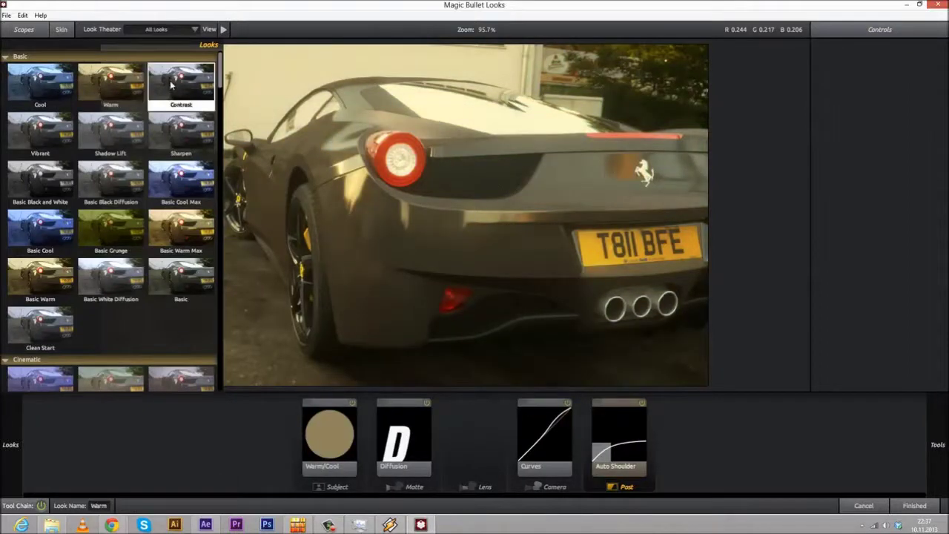
{"action": "left_click", "coordinate": [165, 132]}
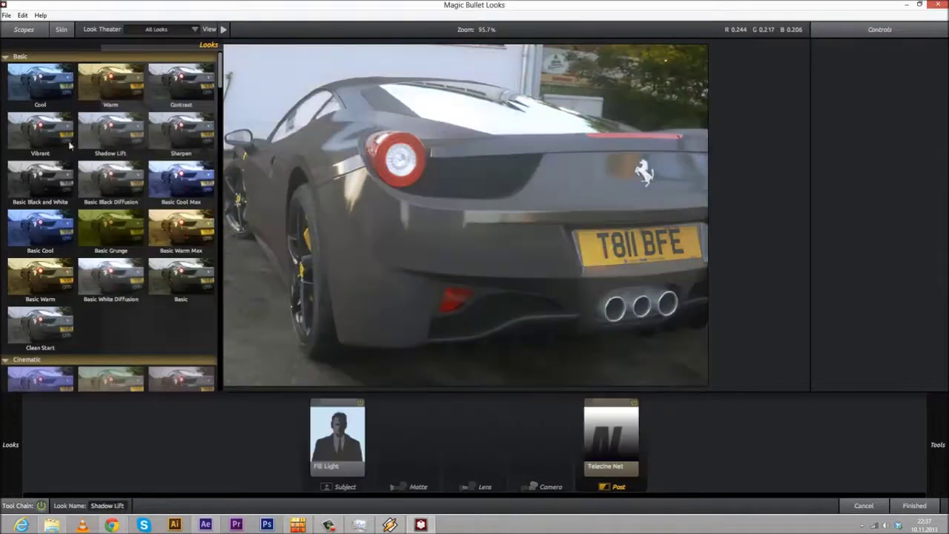
{"action": "left_click", "coordinate": [181, 132]}
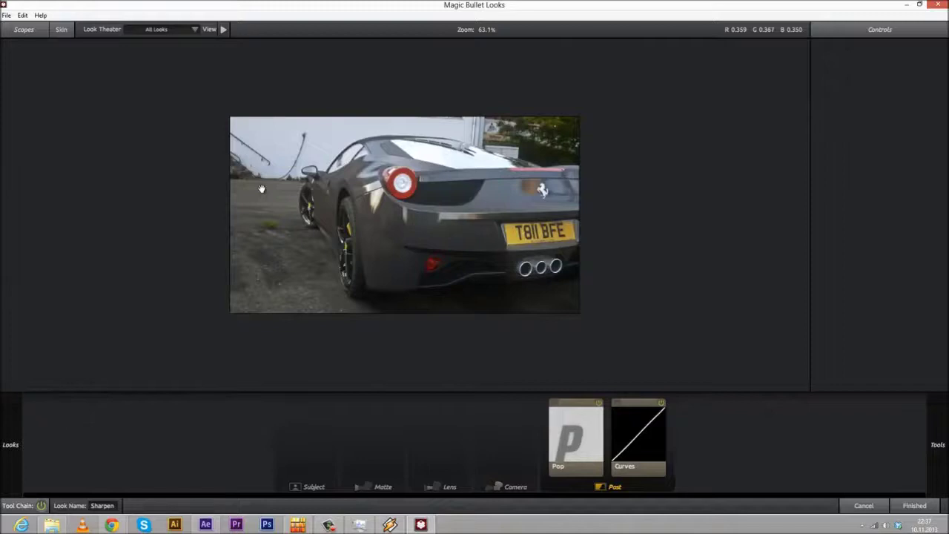
Step: Try presets from the Cinematic, Diffusion and Light, Monochromatic and Stylized looks, including Zombies, Miami, Softness, Black and White and Pincushion
{"action": "mouse_move", "coordinate": [0, 112]}
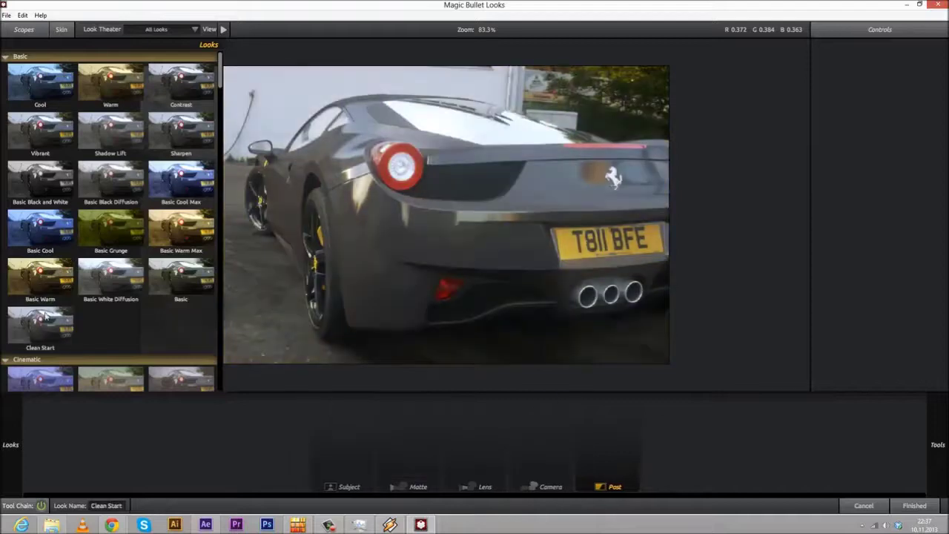
{"action": "scroll", "coordinate": [127, 235], "scroll_direction": "down", "scroll_amount": 1}
{"action": "scroll", "coordinate": [128, 236], "scroll_direction": "down", "scroll_amount": 1}
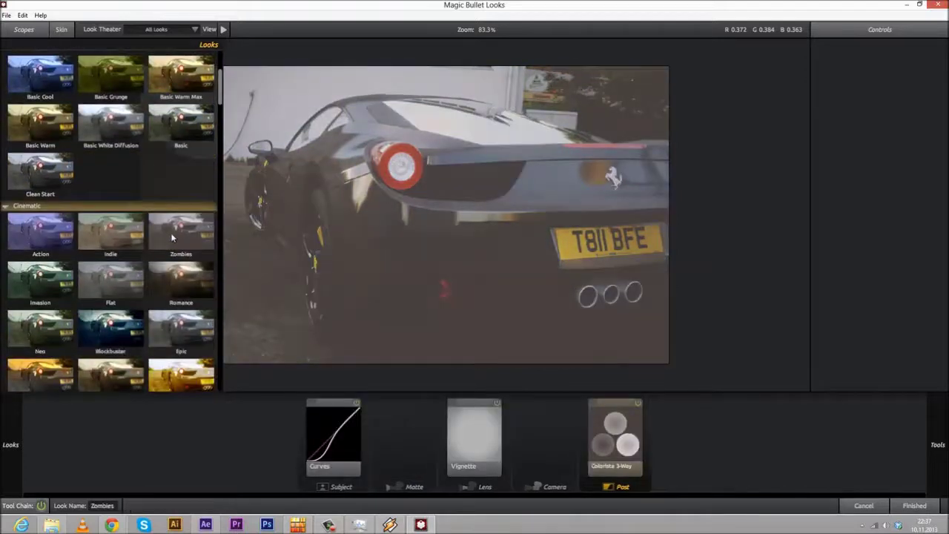
{"action": "left_click", "coordinate": [172, 235]}
{"action": "mouse_move", "coordinate": [2, 259]}
{"action": "scroll", "coordinate": [169, 283], "scroll_direction": "down", "scroll_amount": 2}
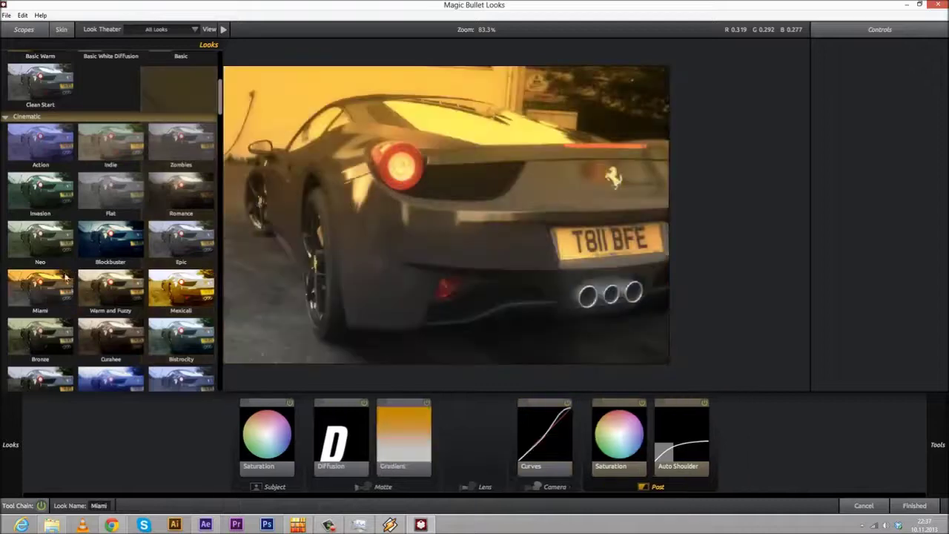
{"action": "scroll", "coordinate": [169, 282], "scroll_direction": "down", "scroll_amount": 3}
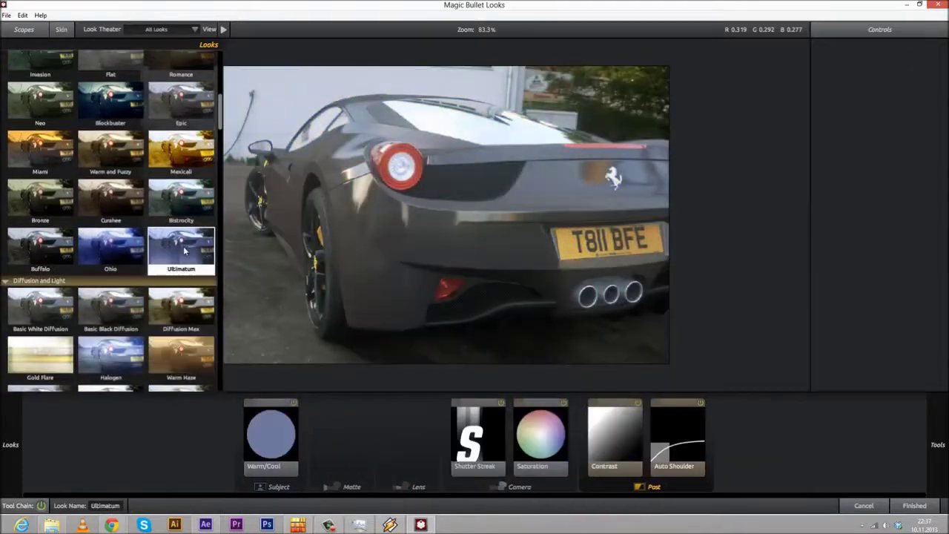
{"action": "scroll", "coordinate": [111, 308], "scroll_direction": "down", "scroll_amount": 2}
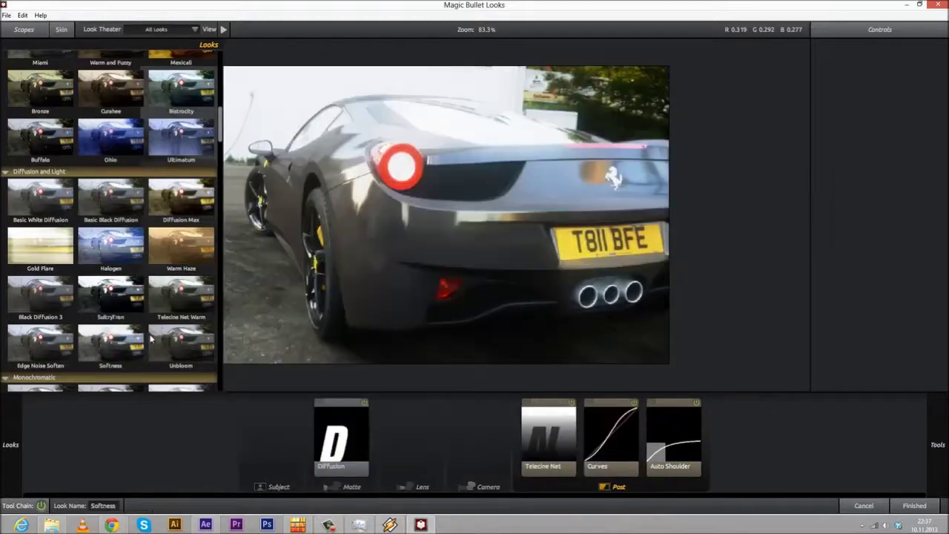
{"action": "scroll", "coordinate": [153, 274], "scroll_direction": "down", "scroll_amount": 3}
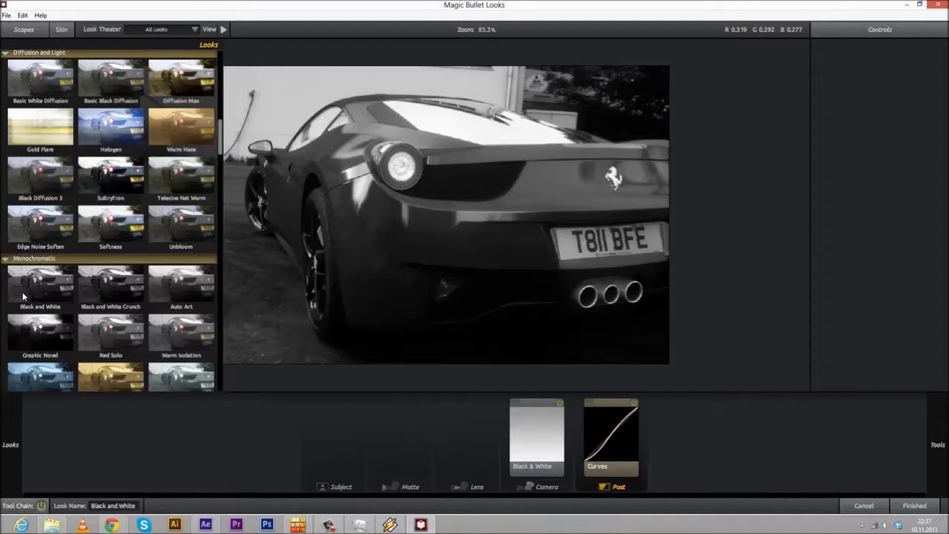
{"action": "scroll", "coordinate": [99, 259], "scroll_direction": "down", "scroll_amount": 2}
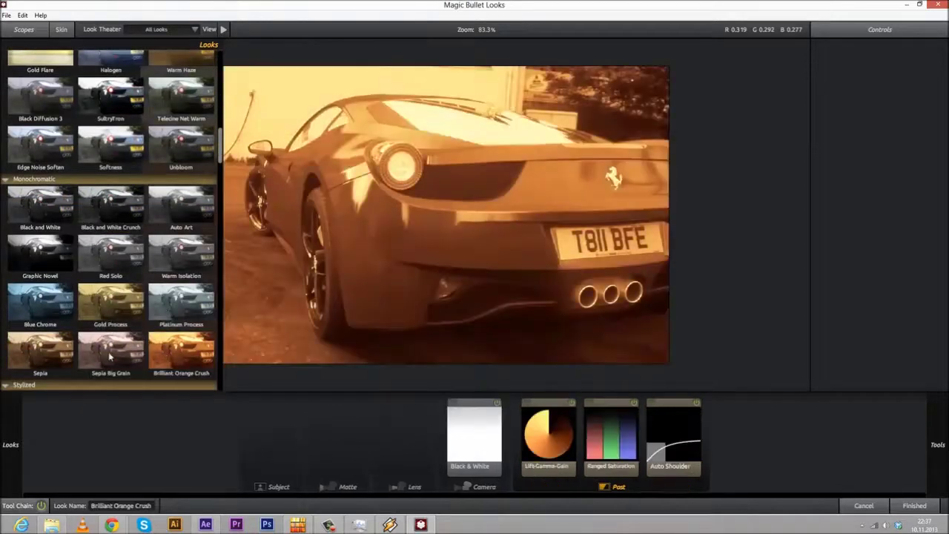
{"action": "scroll", "coordinate": [133, 289], "scroll_direction": "down", "scroll_amount": 4}
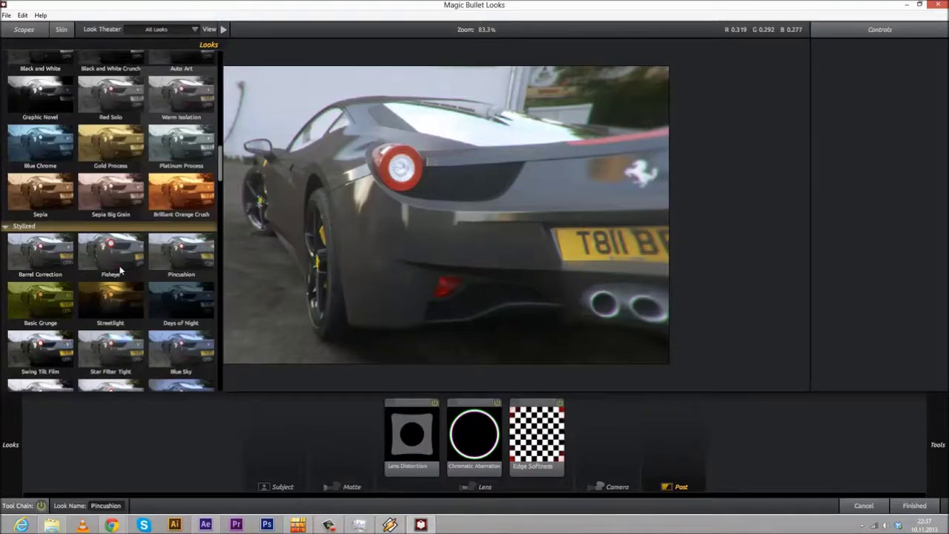
Step: Inspect the Chromatic Aberration settings of the Pincushion look, and try the Blue Sky and Warm Spot Focus looks
{"action": "left_click", "coordinate": [473, 425]}
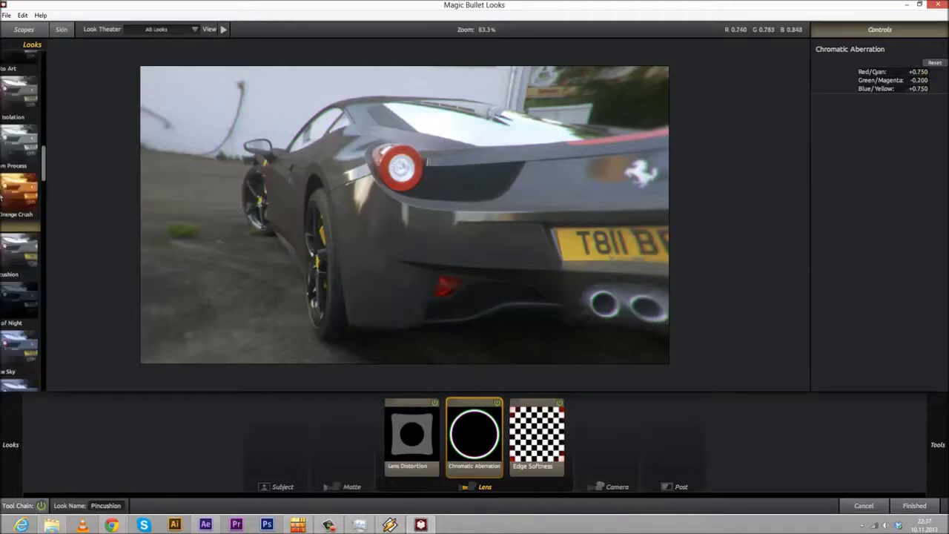
{"action": "mouse_move", "coordinate": [1, 196]}
{"action": "scroll", "coordinate": [61, 231], "scroll_direction": "up", "scroll_amount": 1}
{"action": "scroll", "coordinate": [91, 233], "scroll_direction": "down", "scroll_amount": 4}
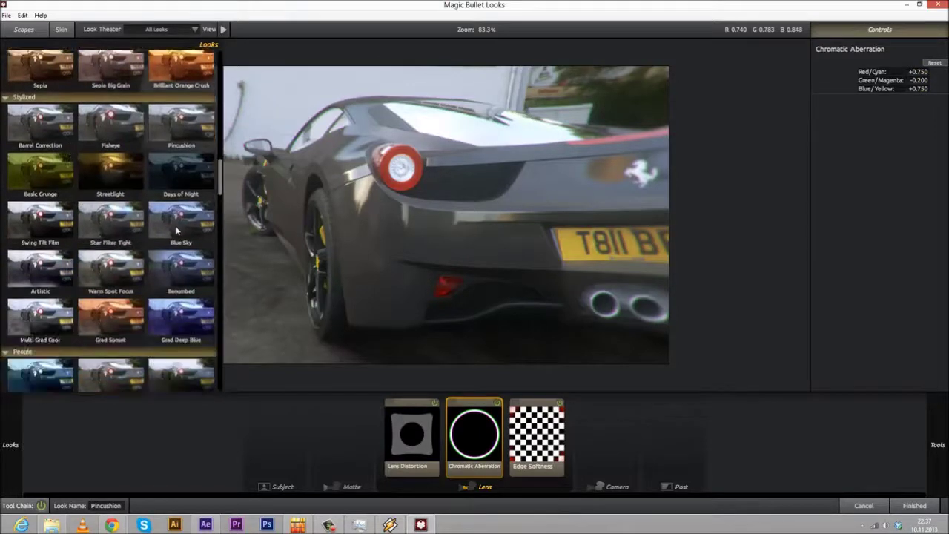
{"action": "left_click", "coordinate": [176, 232]}
{"action": "left_click", "coordinate": [118, 261]}
Step: Apply the Zombies preset from the Cinematic looks to the image
{"action": "scroll", "coordinate": [124, 200], "scroll_direction": "up", "scroll_amount": 10}
{"action": "scroll", "coordinate": [111, 162], "scroll_direction": "up", "scroll_amount": 5}
{"action": "left_click", "coordinate": [184, 140]}
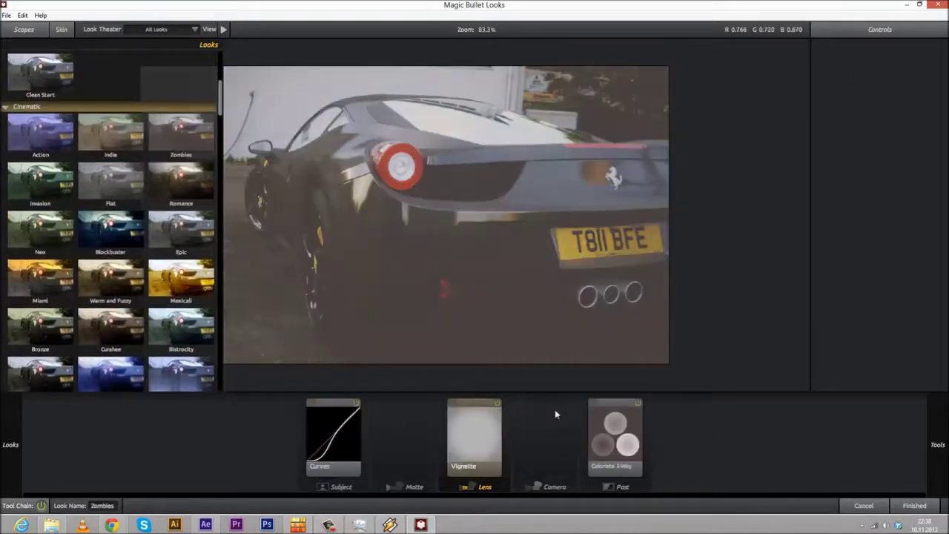
Step: Set the strength of the Colorista 3-Way tool in the Post stage to 56%
{"action": "left_click", "coordinate": [474, 449]}
{"action": "left_click", "coordinate": [614, 449]}
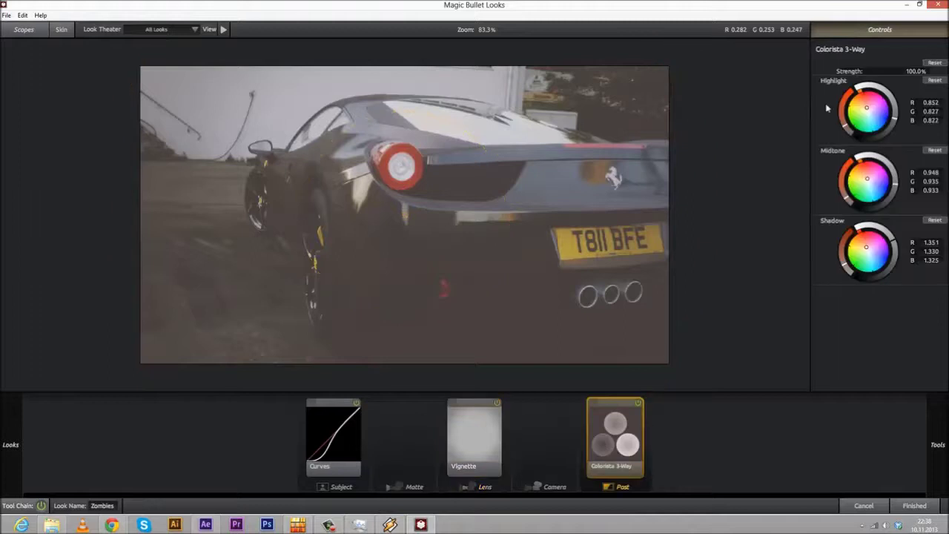
{"action": "left_click_drag", "start_coordinate": [915, 71], "coordinate": [902, 71]}
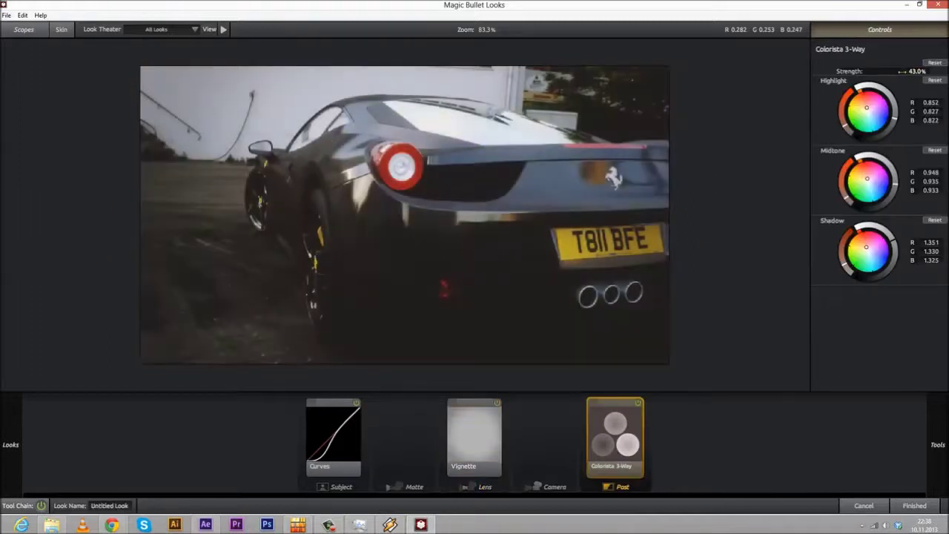
{"action": "left_click_drag", "start_coordinate": [916, 72], "coordinate": [920, 72]}
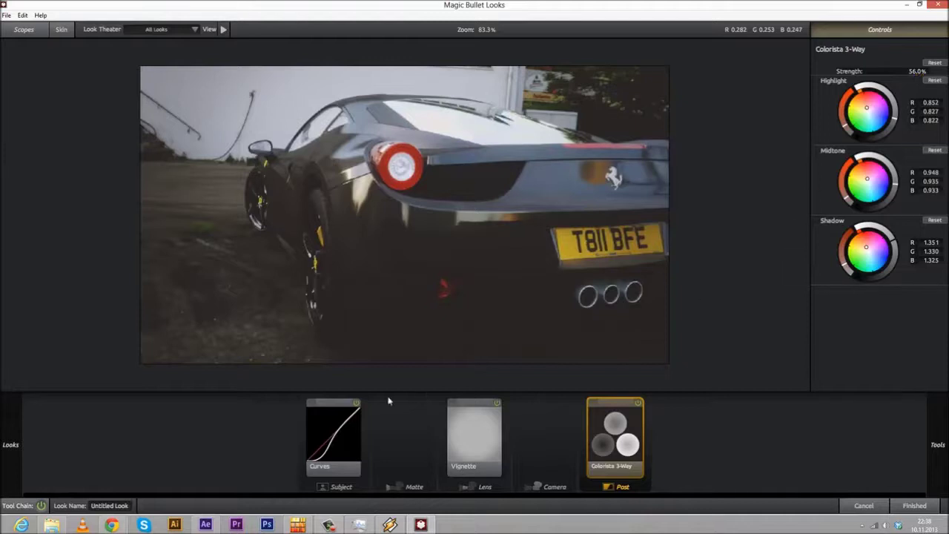
Step: Add a Chromatic Aberration tool to the Lens stage and set its Red/Cyan and Blue/Yellow values to +0.360
{"action": "left_click", "coordinate": [347, 434]}
{"action": "left_click", "coordinate": [467, 431]}
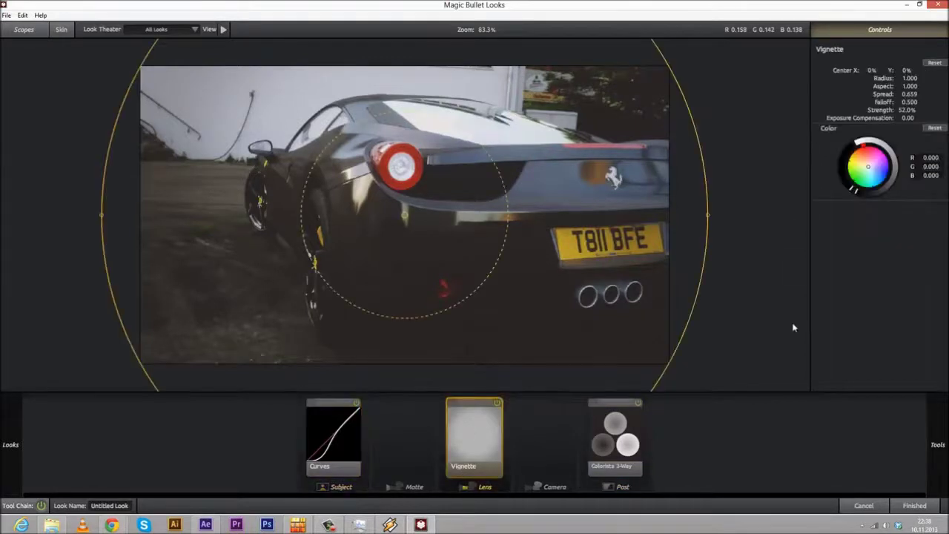
{"action": "mouse_move", "coordinate": [936, 444]}
{"action": "left_click_drag", "start_coordinate": [860, 170], "coordinate": [548, 475]}
{"action": "left_click_drag", "start_coordinate": [918, 72], "coordinate": [930, 94]}
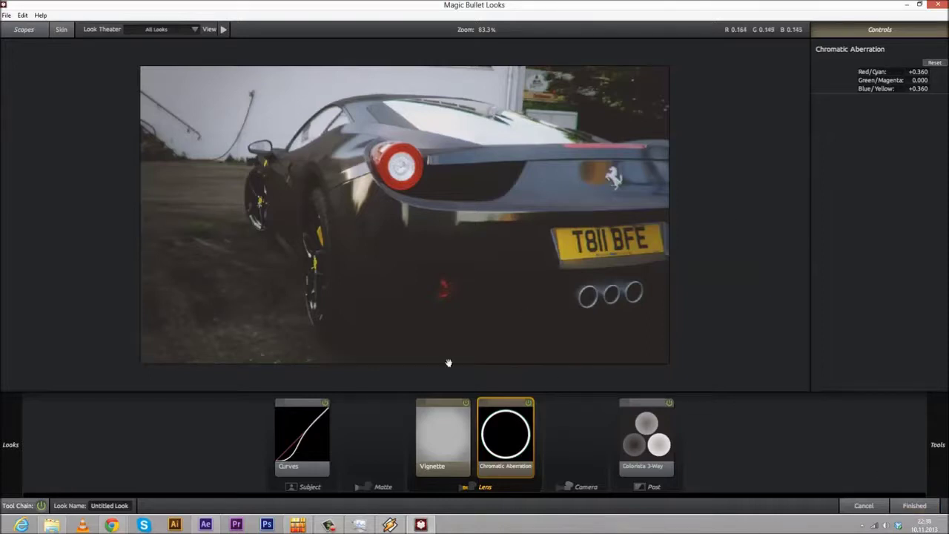
Step: Compare the image with and without the Vignette tool, keep it enabled, and finish the look to return to After Effects
{"action": "mouse_move", "coordinate": [912, 507]}
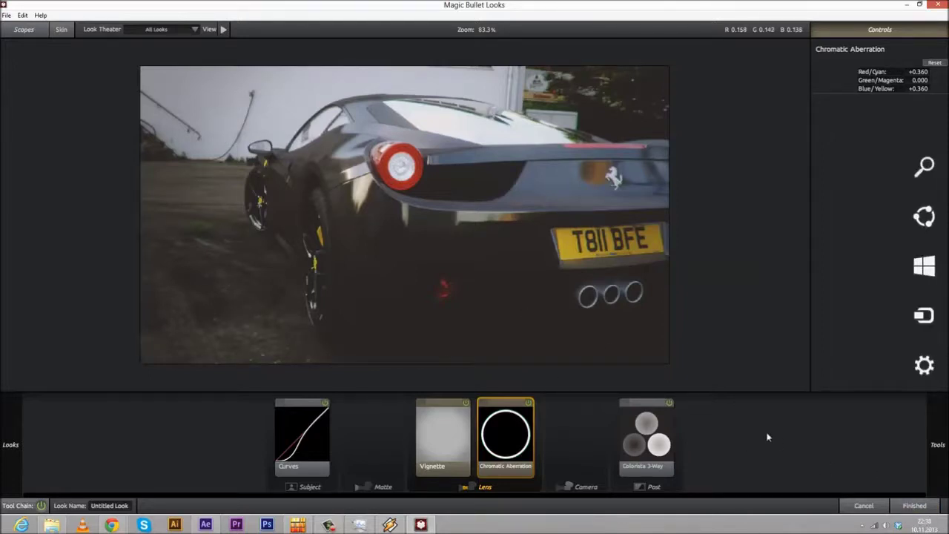
{"action": "left_click", "coordinate": [438, 431]}
{"action": "left_click", "coordinate": [466, 403]}
{"action": "left_click", "coordinate": [468, 404]}
{"action": "left_click", "coordinate": [468, 405]}
{"action": "left_click", "coordinate": [467, 404]}
{"action": "left_click", "coordinate": [467, 404]}
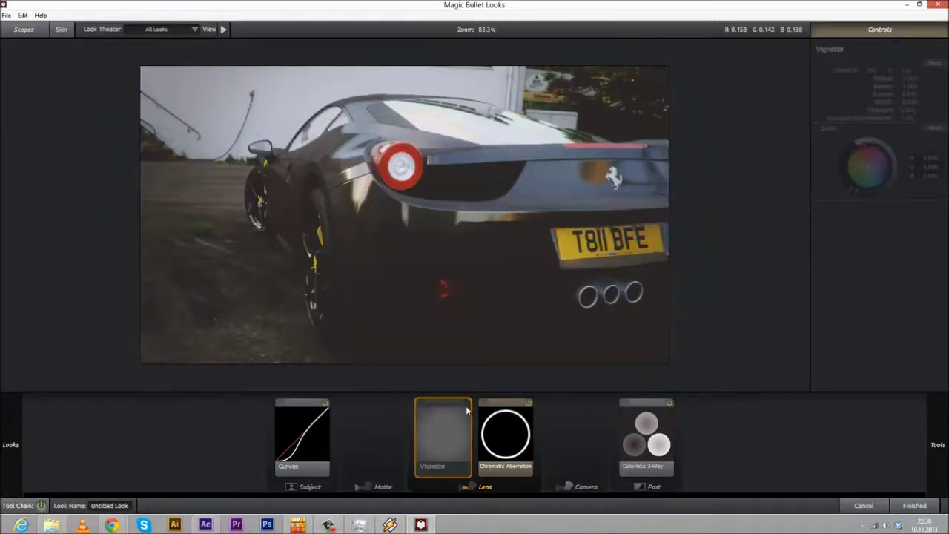
{"action": "left_click", "coordinate": [466, 404]}
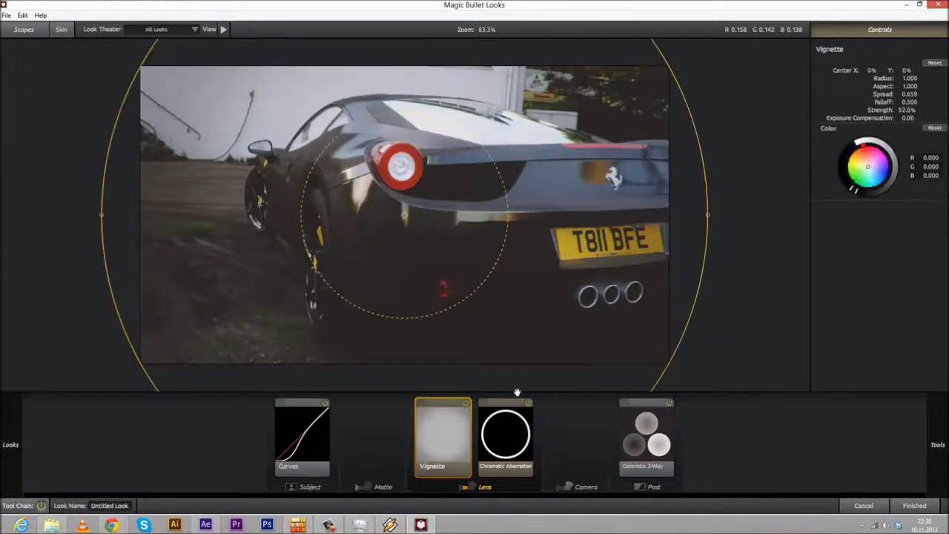
{"action": "left_click", "coordinate": [914, 505]}
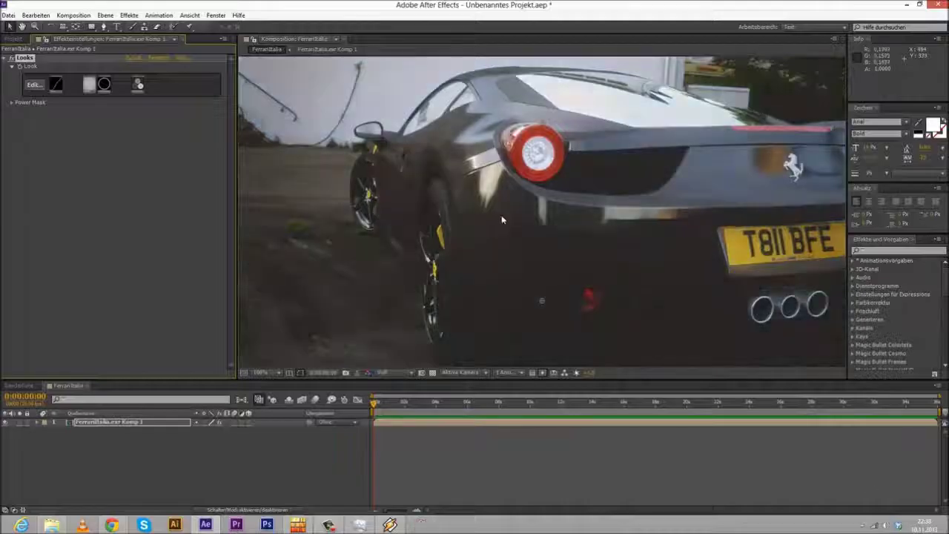
Step: Examine the graded Ferrari composition both at full size and zoomed out
{"action": "key", "text": "slash"}
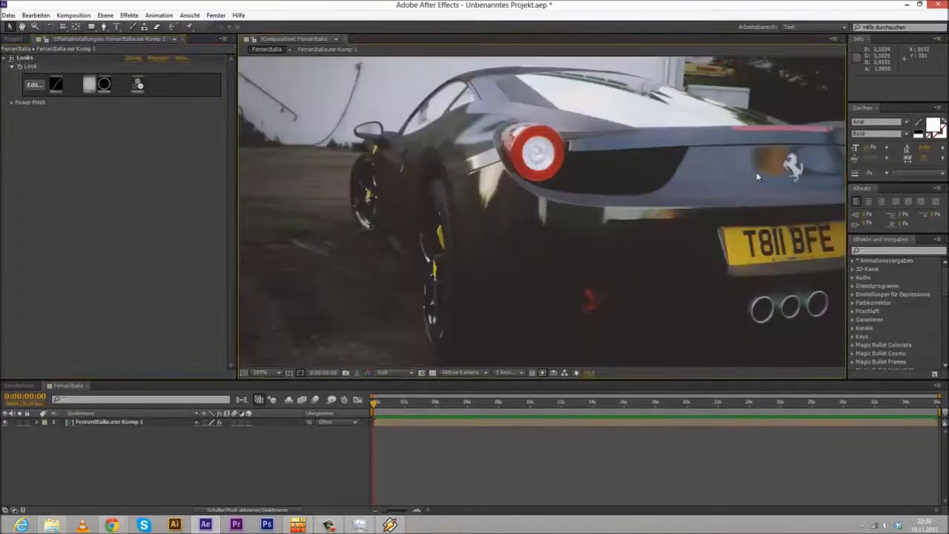
{"action": "key", "text": "XF86AudioLowerVolume"}
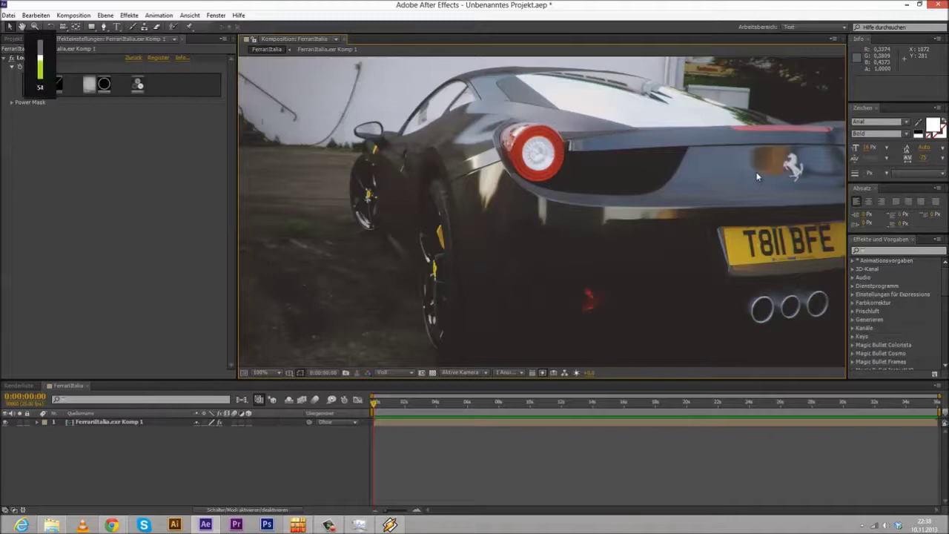
{"action": "key", "text": "comma"}
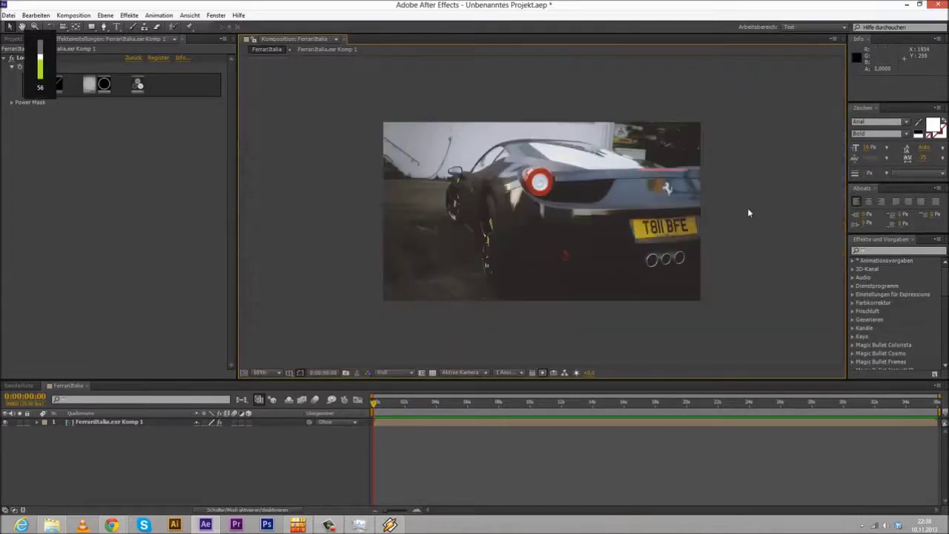
{"action": "key", "text": "slash"}
{"action": "key", "text": "comma"}
{"action": "key", "text": "slash"}
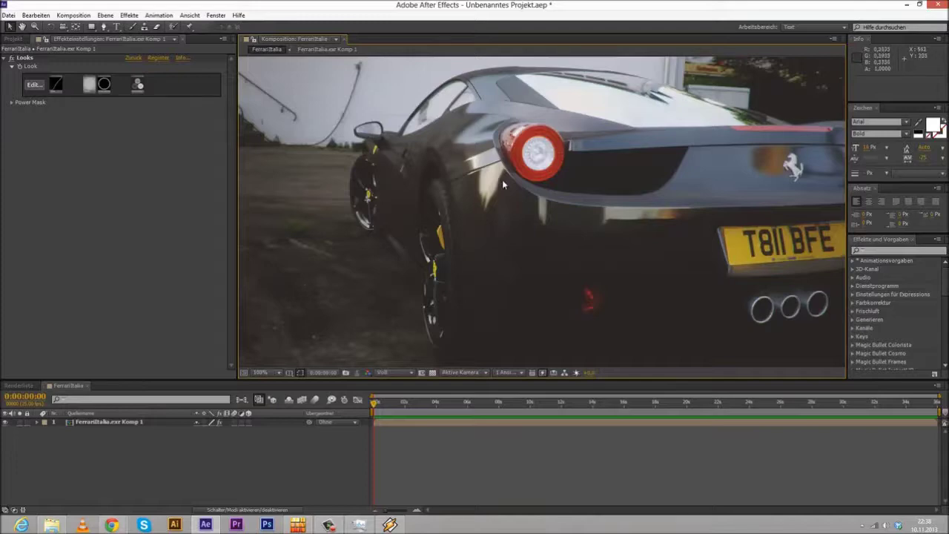
{"action": "key", "text": "comma"}
{"action": "key", "text": "slash"}
{"action": "key", "text": "comma"}
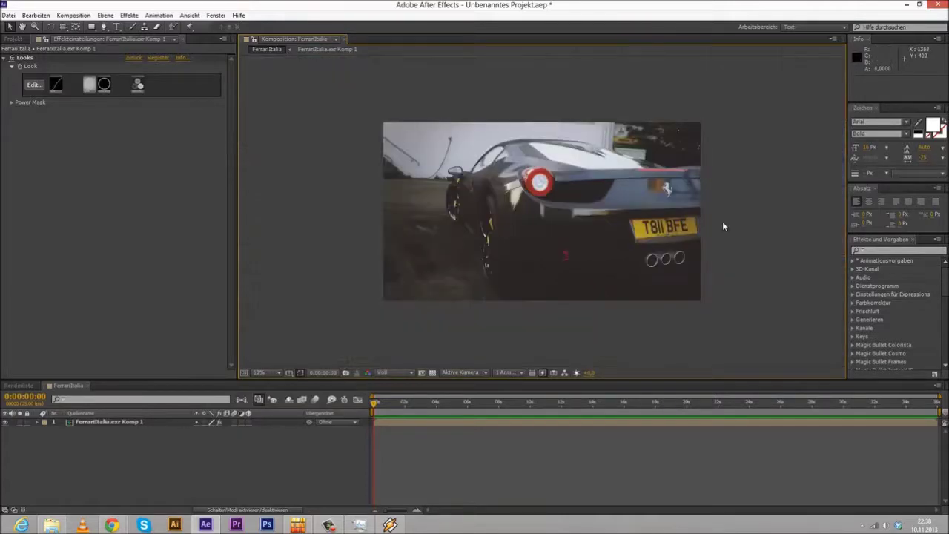
{"action": "key", "text": "period"}
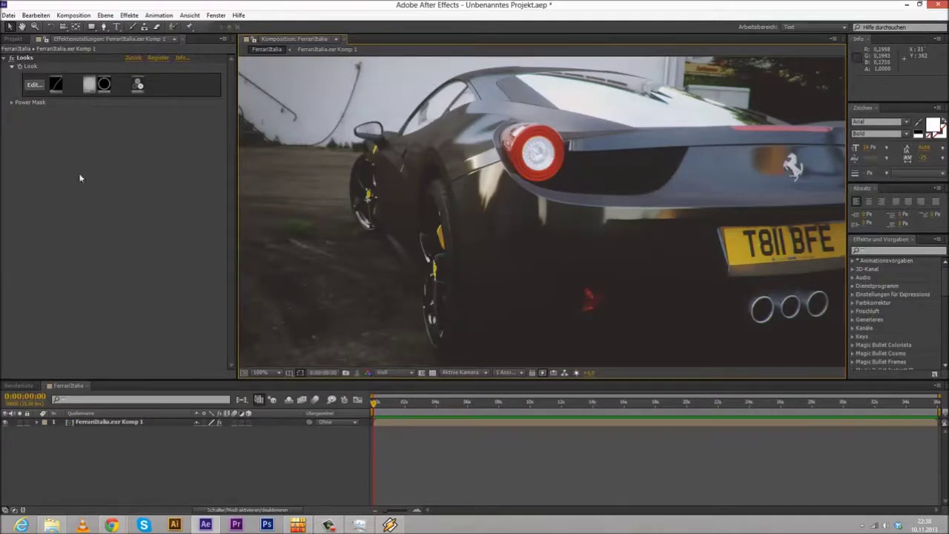
{"action": "scroll", "coordinate": [751, 239], "scroll_direction": "down", "scroll_amount": 2}
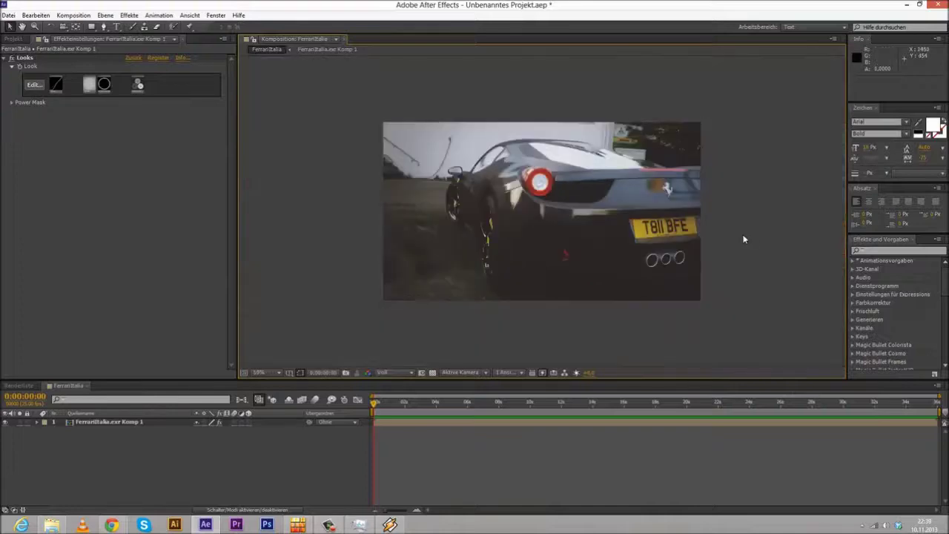
{"action": "scroll", "coordinate": [532, 205], "scroll_direction": "up", "scroll_amount": 2}
{"action": "left_click", "coordinate": [121, 423]}
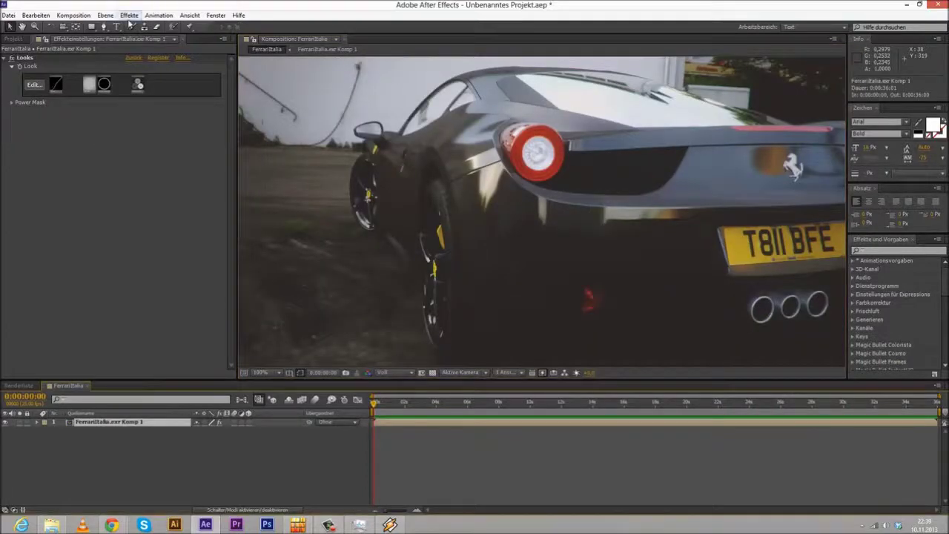
{"action": "left_click", "coordinate": [129, 16]}
{"action": "mouse_move", "coordinate": [230, 230]}
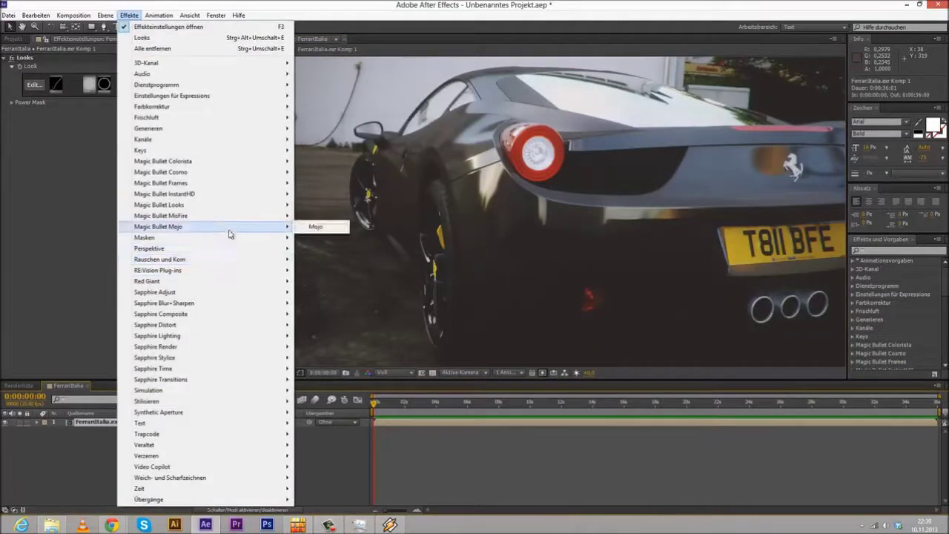
{"action": "left_click", "coordinate": [501, 5]}
{"action": "scroll", "coordinate": [824, 239], "scroll_direction": "down", "scroll_amount": 1}
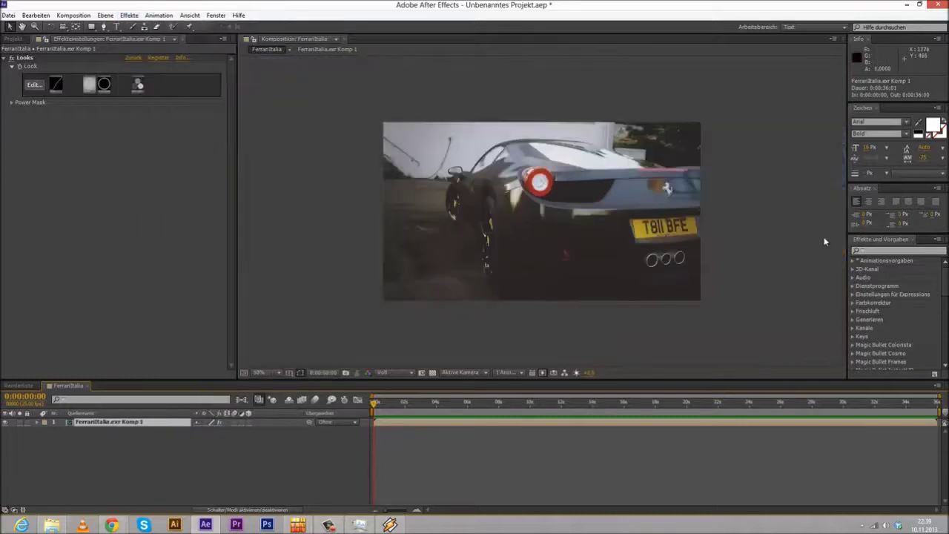
Step: Try a Magic Bullet Letterboxer effect on the FerrariItalia.exr Komp 1 layer with the 2.35:1 (Anamorphic) preset
{"action": "left_click", "coordinate": [824, 242]}
{"action": "scroll", "coordinate": [824, 242], "scroll_direction": "up", "scroll_amount": 2}
{"action": "left_click", "coordinate": [99, 422]}
{"action": "left_click", "coordinate": [129, 15]}
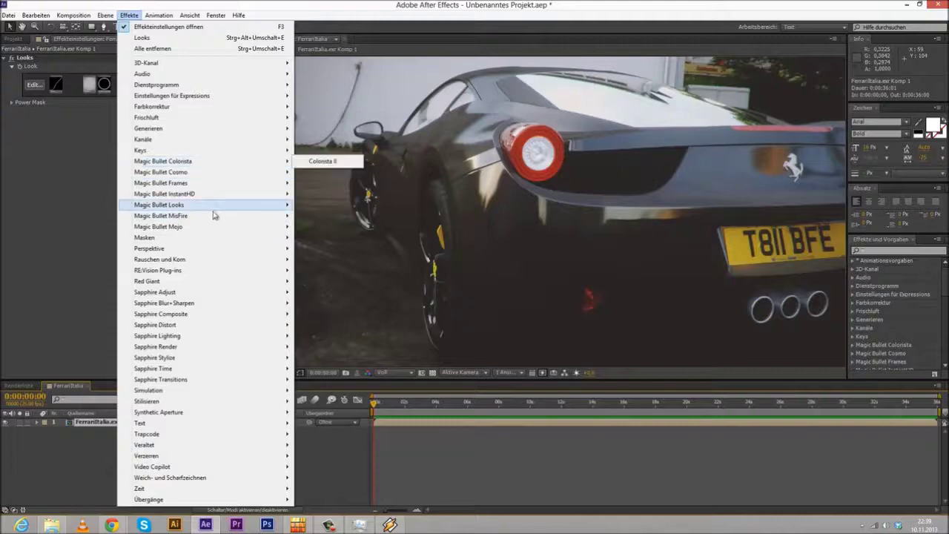
{"action": "mouse_move", "coordinate": [233, 183]}
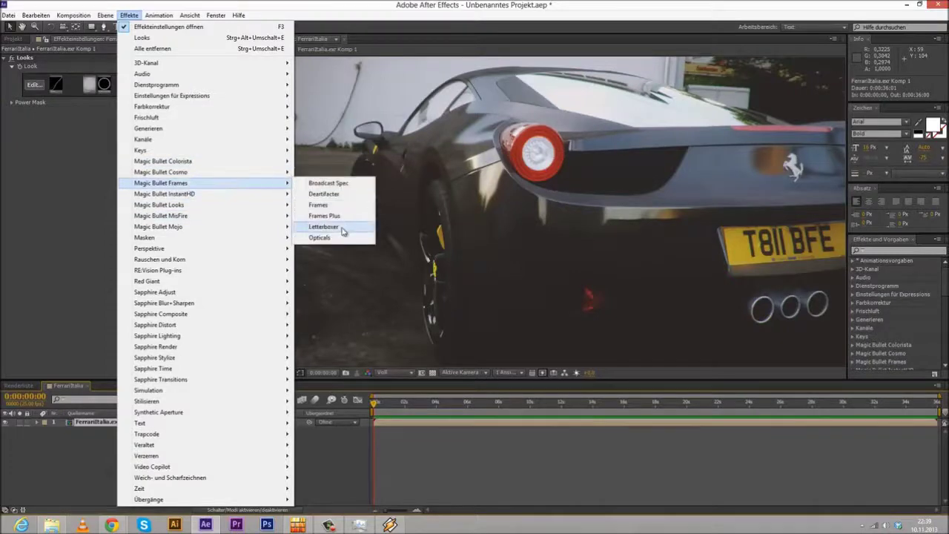
{"action": "left_click", "coordinate": [339, 227]}
{"action": "left_click", "coordinate": [150, 128]}
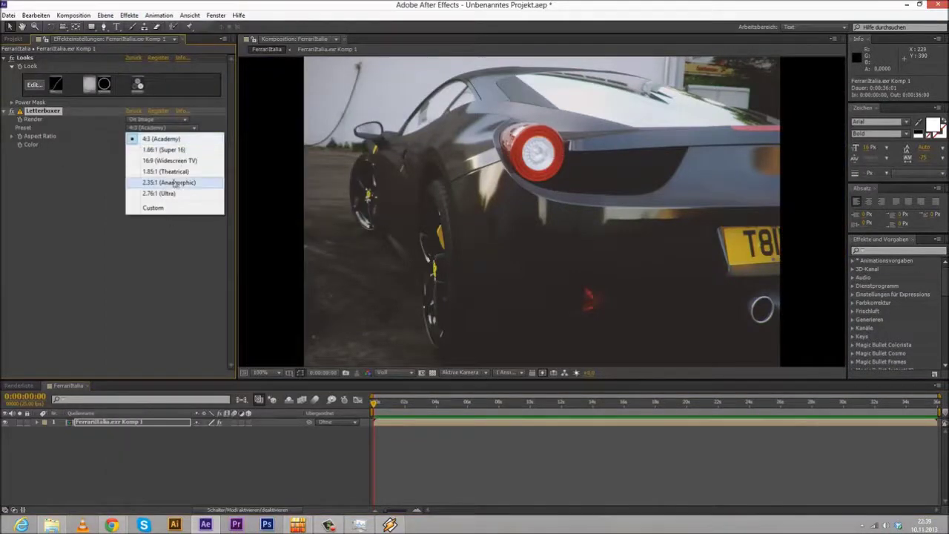
{"action": "left_click", "coordinate": [159, 187]}
Step: Check the letterboxed image at full size and zoomed out, and delete the Letterboxer effect
{"action": "scroll", "coordinate": [505, 187], "scroll_direction": "down", "scroll_amount": 2}
{"action": "left_click", "coordinate": [788, 283]}
{"action": "scroll", "coordinate": [691, 242], "scroll_direction": "up", "scroll_amount": 2}
{"action": "scroll", "coordinate": [691, 242], "scroll_direction": "down", "scroll_amount": 2}
{"action": "scroll", "coordinate": [765, 277], "scroll_direction": "up", "scroll_amount": 2}
{"action": "scroll", "coordinate": [741, 267], "scroll_direction": "down", "scroll_amount": 2}
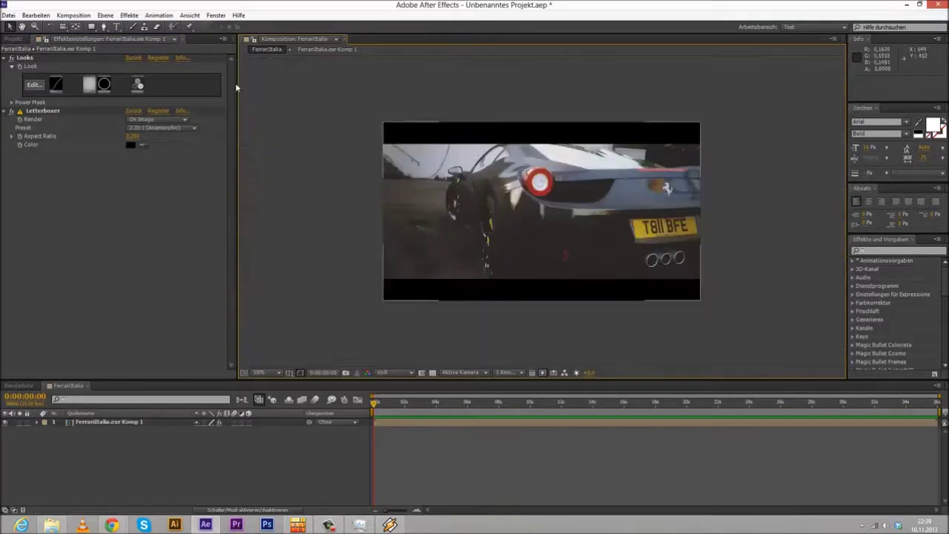
{"action": "left_click", "coordinate": [35, 111]}
{"action": "key", "text": "Delete"}
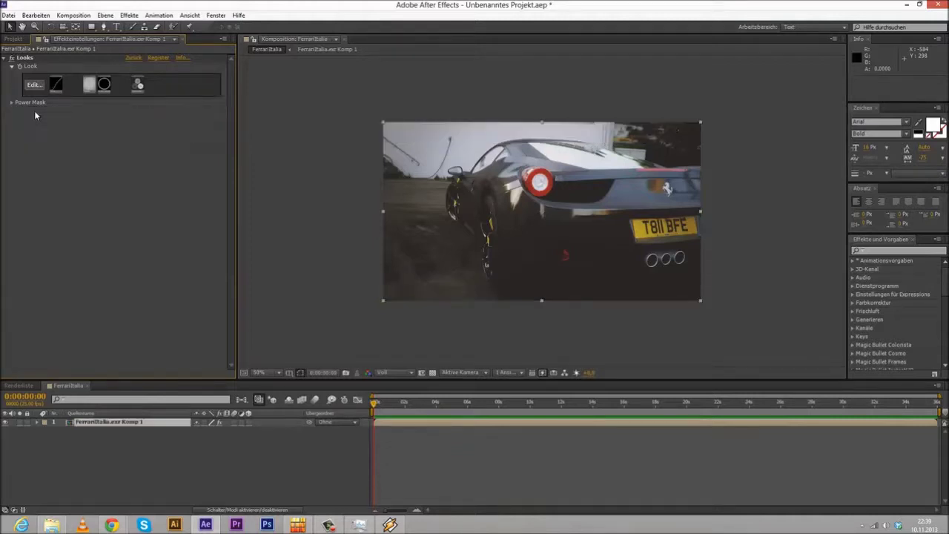
Step: Pre-compose the FerrariItalia.exr Komp 1 layer, moving its Looks effect into the new composition
{"action": "left_click", "coordinate": [305, 254]}
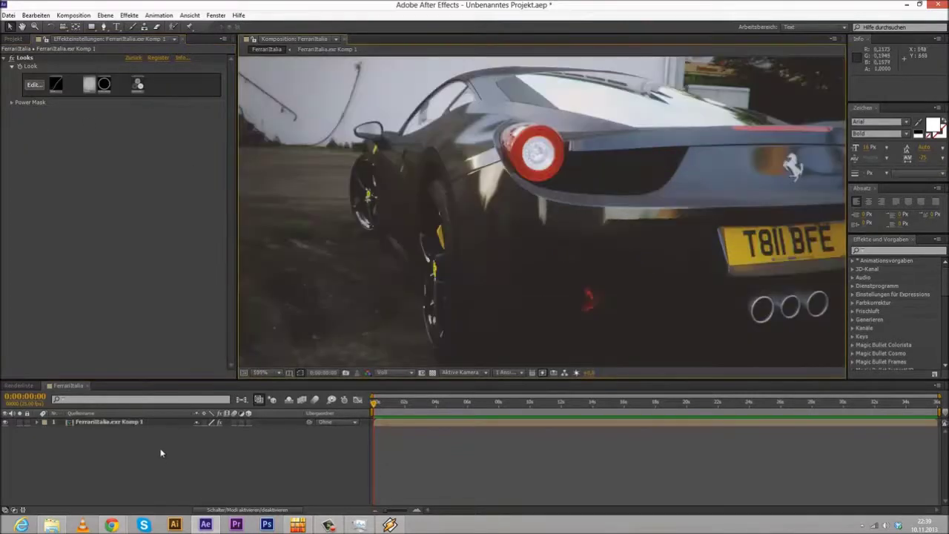
{"action": "left_click", "coordinate": [110, 421]}
{"action": "left_click", "coordinate": [105, 15]}
{"action": "left_click", "coordinate": [146, 372]}
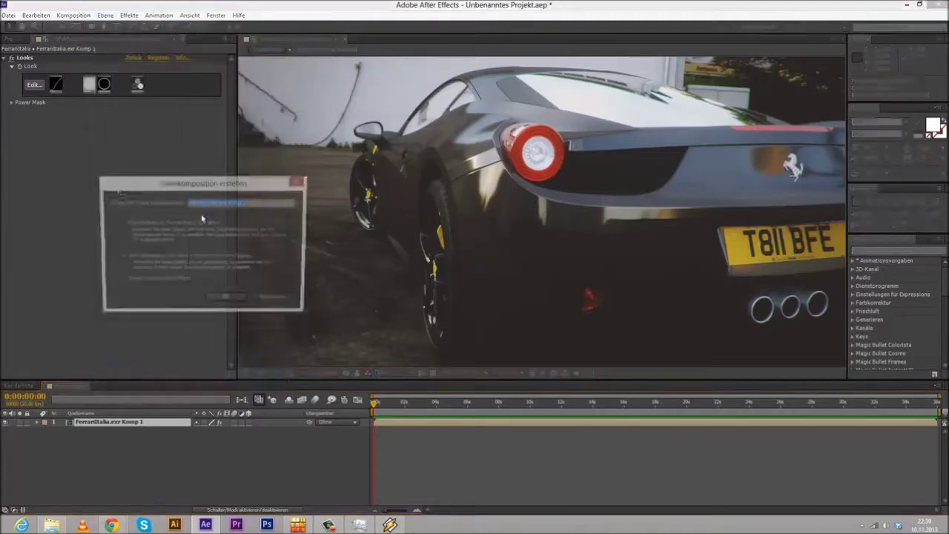
{"action": "left_click", "coordinate": [225, 301]}
Step: Examine the pre-composed Ferrari image repeatedly at full size and zoomed out
{"action": "left_click", "coordinate": [129, 15]}
{"action": "mouse_move", "coordinate": [220, 110]}
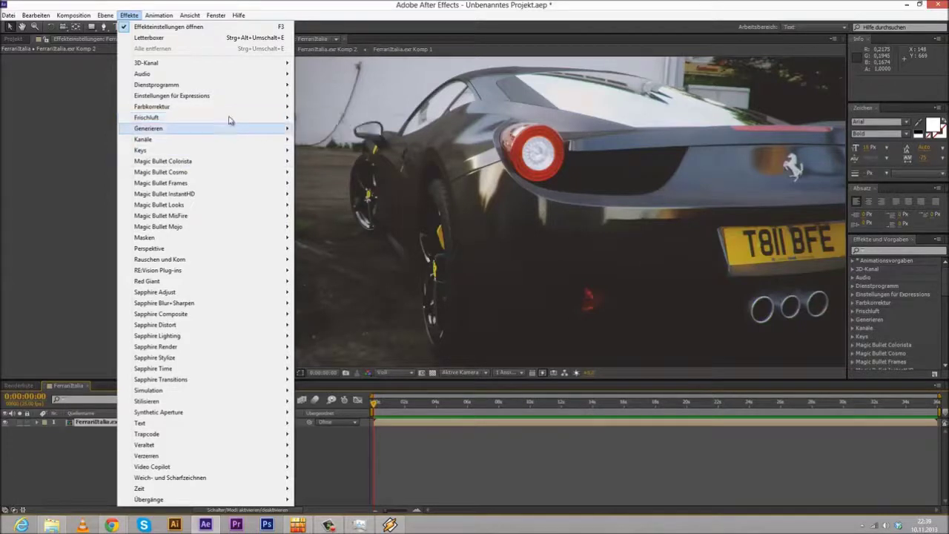
{"action": "left_click", "coordinate": [169, 27]}
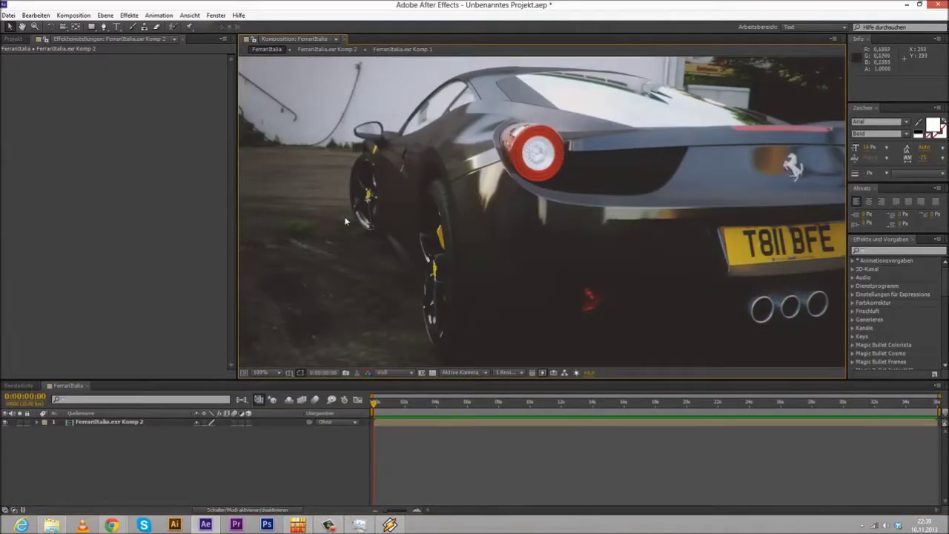
{"action": "scroll", "coordinate": [665, 262], "scroll_direction": "down", "scroll_amount": 2}
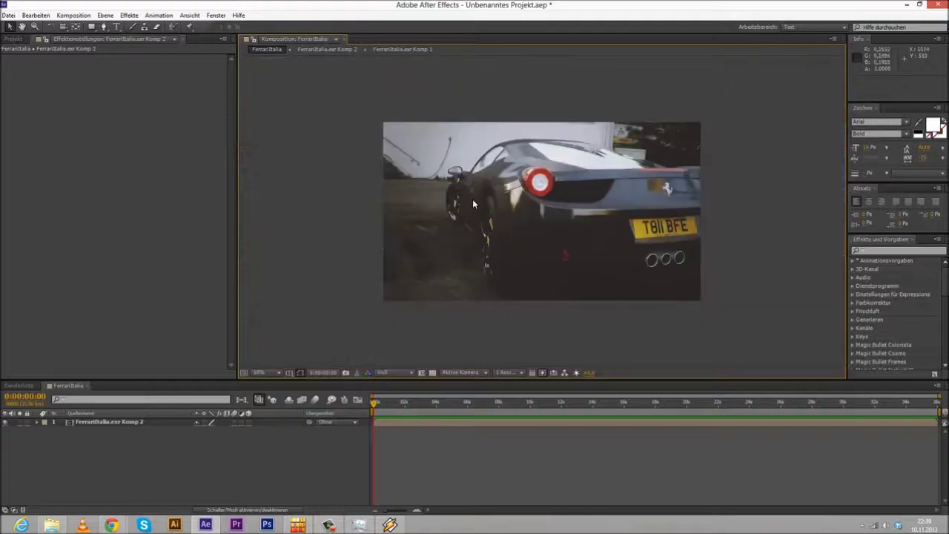
{"action": "scroll", "coordinate": [471, 205], "scroll_direction": "up", "scroll_amount": 2}
{"action": "scroll", "coordinate": [719, 202], "scroll_direction": "down", "scroll_amount": 1}
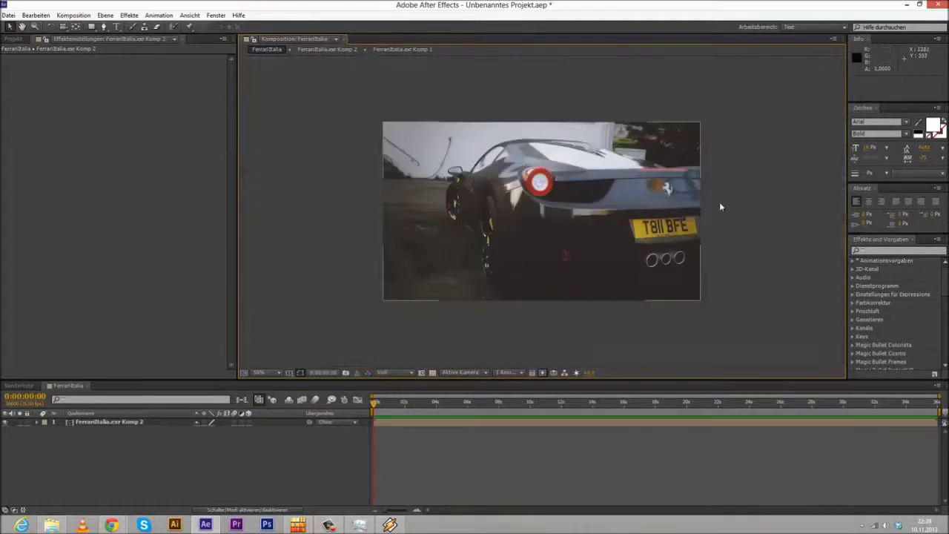
{"action": "scroll", "coordinate": [621, 197], "scroll_direction": "up", "scroll_amount": 1}
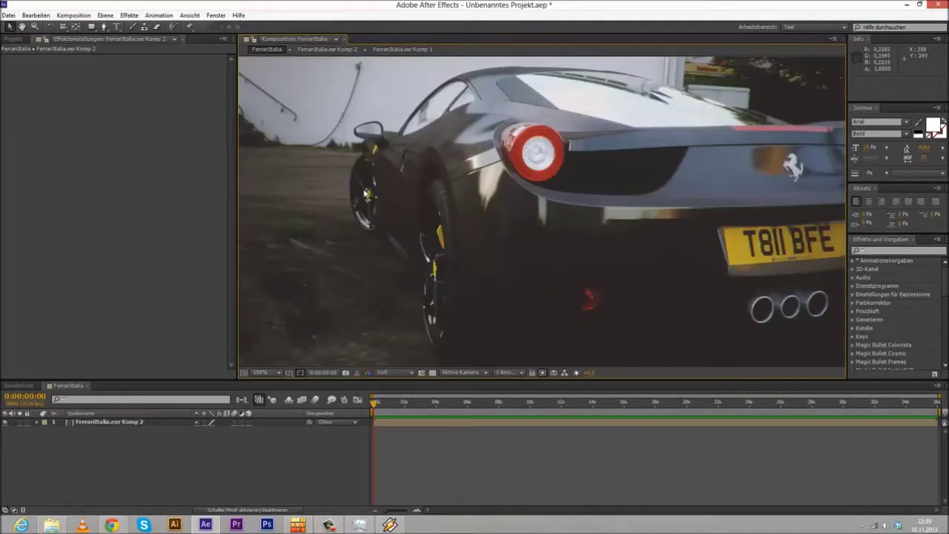
{"action": "scroll", "coordinate": [670, 185], "scroll_direction": "down", "scroll_amount": 5}
{"action": "scroll", "coordinate": [617, 219], "scroll_direction": "up", "scroll_amount": 5}
{"action": "scroll", "coordinate": [691, 198], "scroll_direction": "down", "scroll_amount": 3}
{"action": "scroll", "coordinate": [729, 208], "scroll_direction": "up", "scroll_amount": 3}
Step: Apply a Curves (Kurven) color correction effect to the FerrariItalia.exr Komp 2 layer
{"action": "left_click", "coordinate": [133, 422]}
{"action": "left_click", "coordinate": [129, 15]}
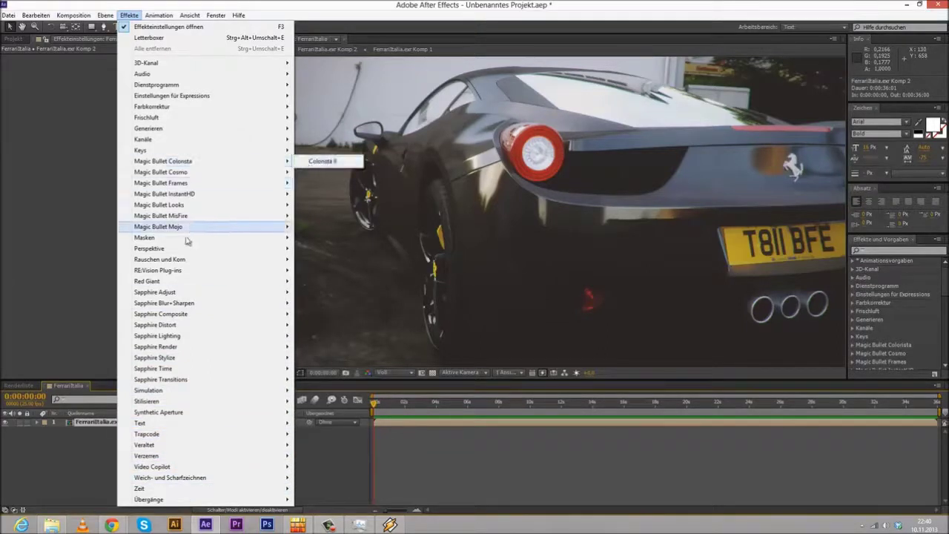
{"action": "mouse_move", "coordinate": [217, 184]}
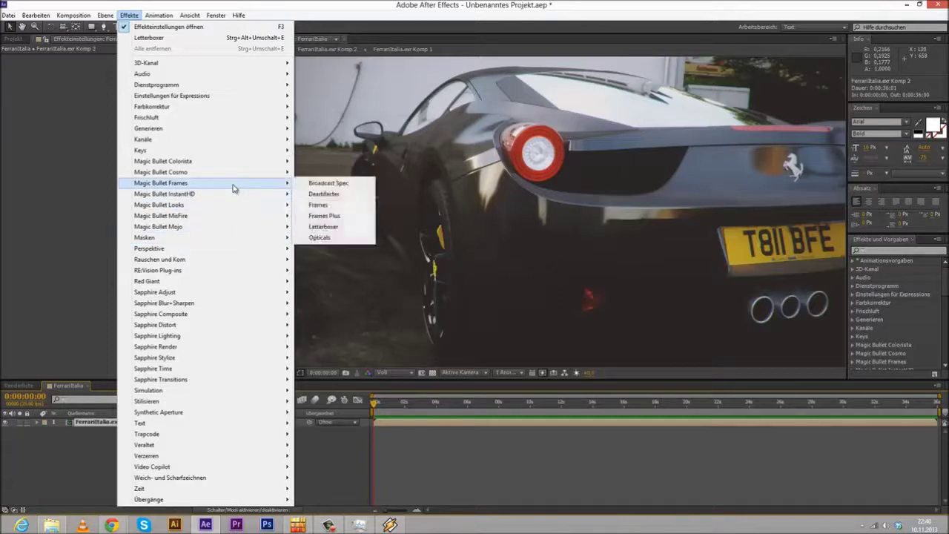
{"action": "mouse_move", "coordinate": [220, 206]}
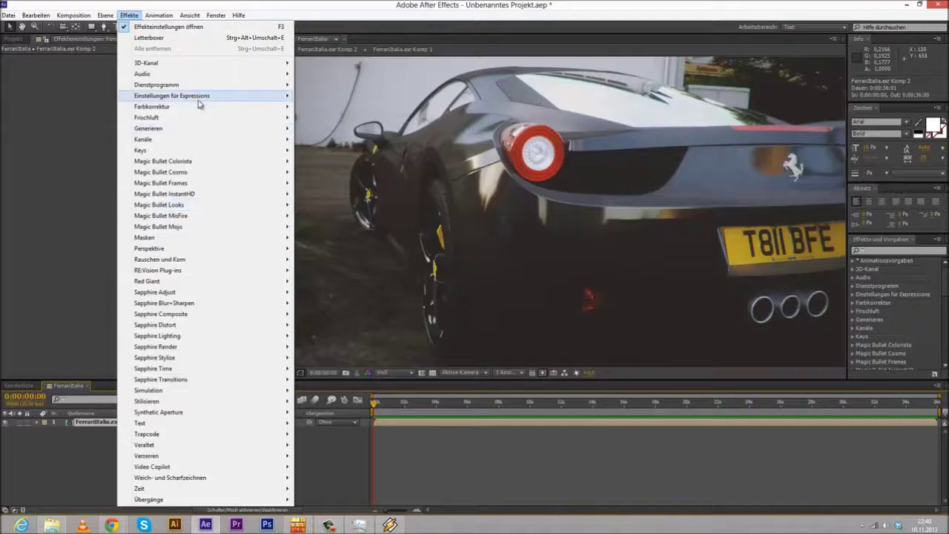
{"action": "mouse_move", "coordinate": [252, 106]}
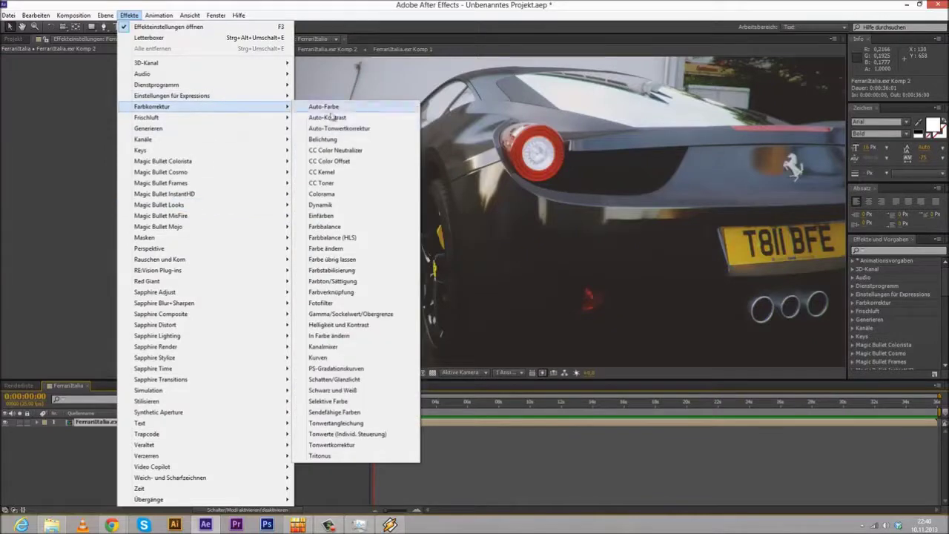
{"action": "left_click", "coordinate": [338, 358]}
{"action": "scroll", "coordinate": [243, 169], "scroll_direction": "down", "scroll_amount": 3}
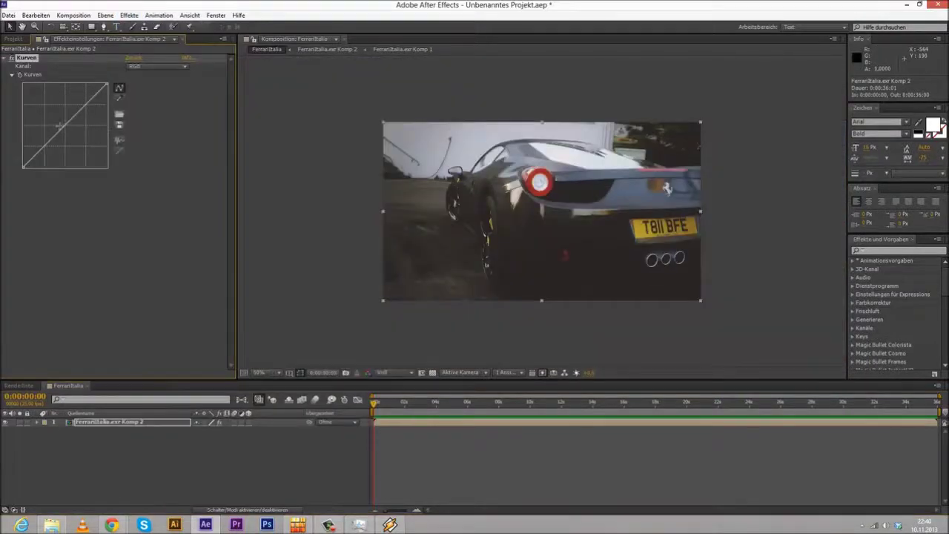
Step: Brighten the image with the RGB curve, straightening the first attempt and reshaping the curve from its midtones
{"action": "left_click_drag", "start_coordinate": [68, 132], "coordinate": [61, 126]}
{"action": "key", "text": "period"}
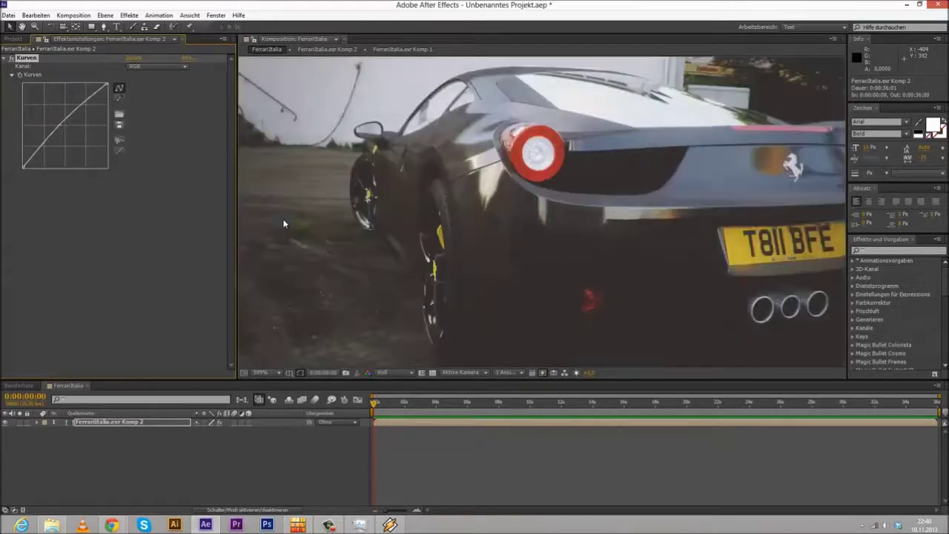
{"action": "key", "text": "comma"}
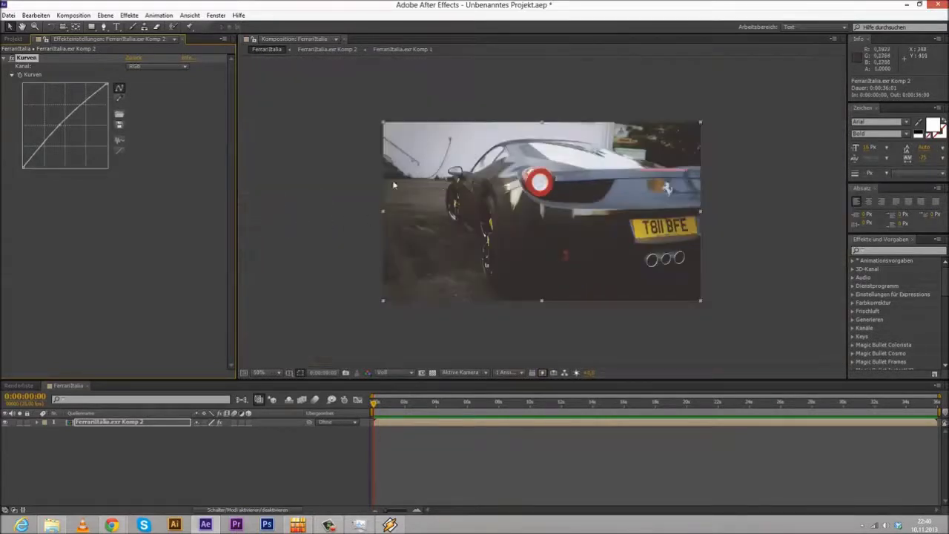
{"action": "left_click", "coordinate": [121, 150]}
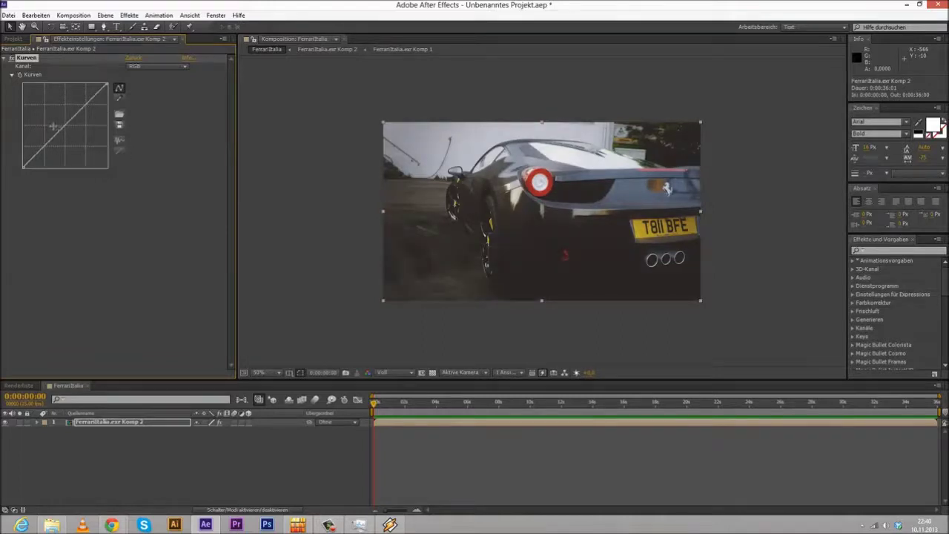
{"action": "left_click_drag", "start_coordinate": [66, 125], "coordinate": [86, 100]}
Step: Try a slight midtone lift on the Blue channel curve, straighten it again, and check the image at full size
{"action": "left_click", "coordinate": [156, 66]}
{"action": "left_click", "coordinate": [151, 111]}
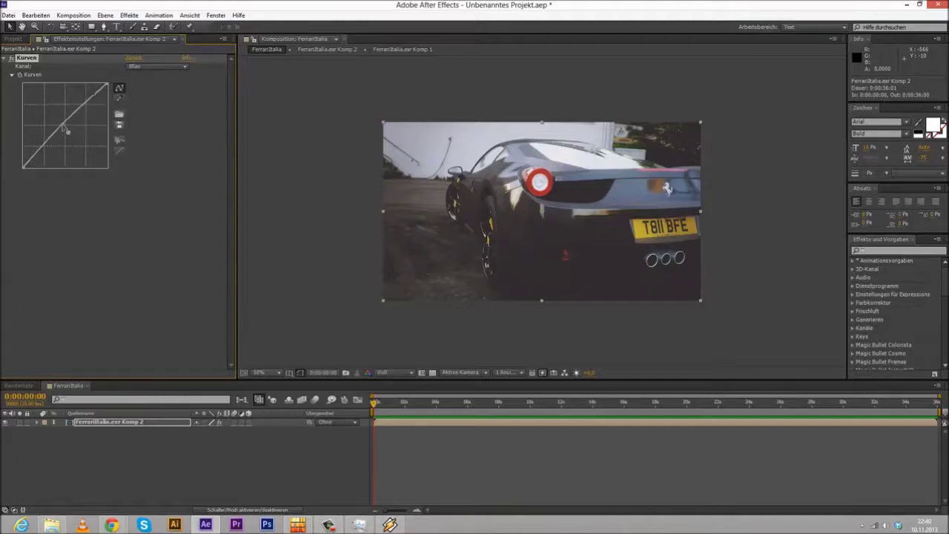
{"action": "left_click_drag", "start_coordinate": [63, 126], "coordinate": [64, 122]}
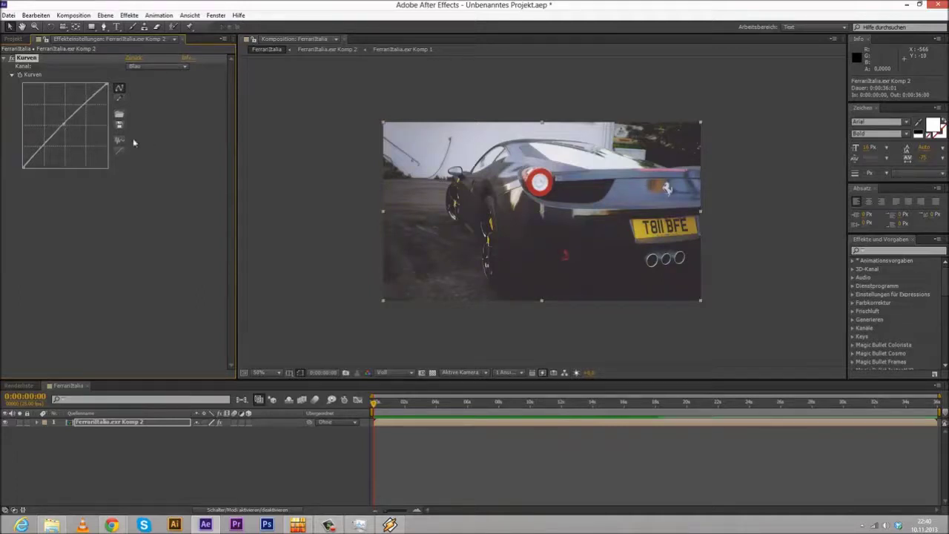
{"action": "left_click", "coordinate": [118, 150]}
{"action": "left_click", "coordinate": [340, 281]}
{"action": "scroll", "coordinate": [518, 271], "scroll_direction": "up", "scroll_amount": 1}
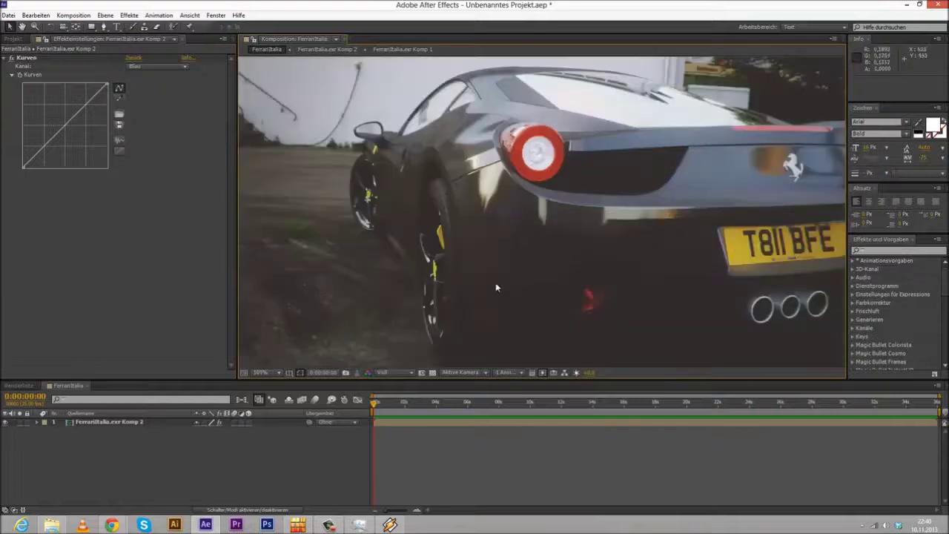
{"action": "scroll", "coordinate": [395, 193], "scroll_direction": "down", "scroll_amount": 1}
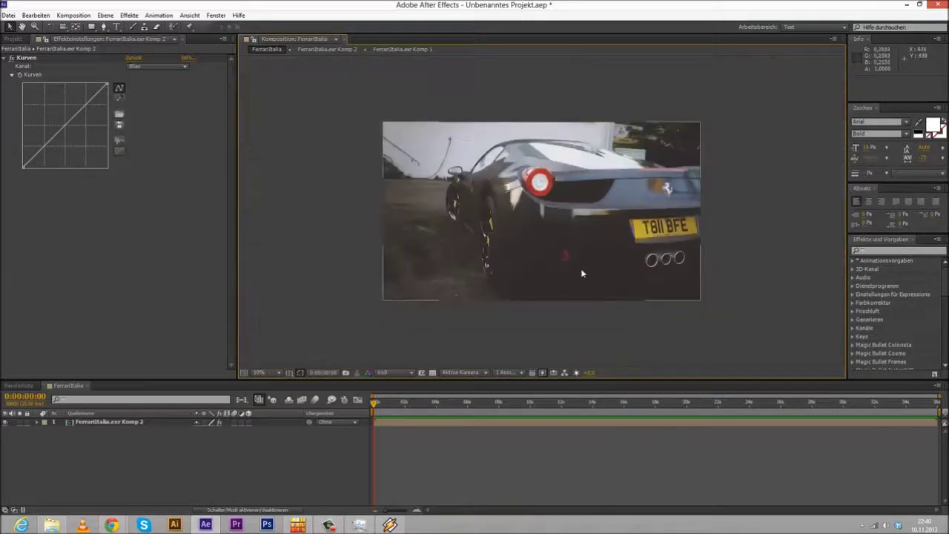
{"action": "key", "text": "period"}
{"action": "key", "text": "period"}
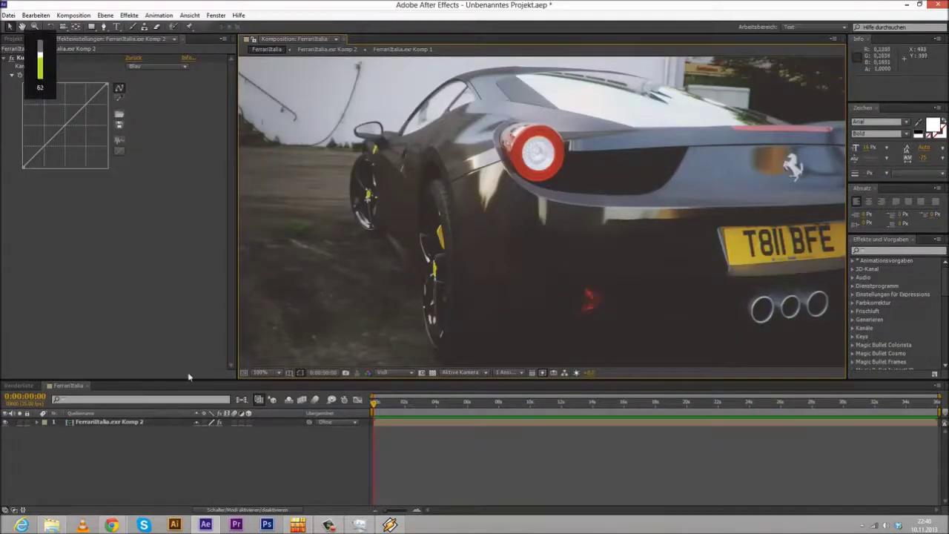
Step: Add the FerrariItalia composition to the render queue
{"action": "left_click", "coordinate": [108, 422]}
{"action": "left_click", "coordinate": [73, 15]}
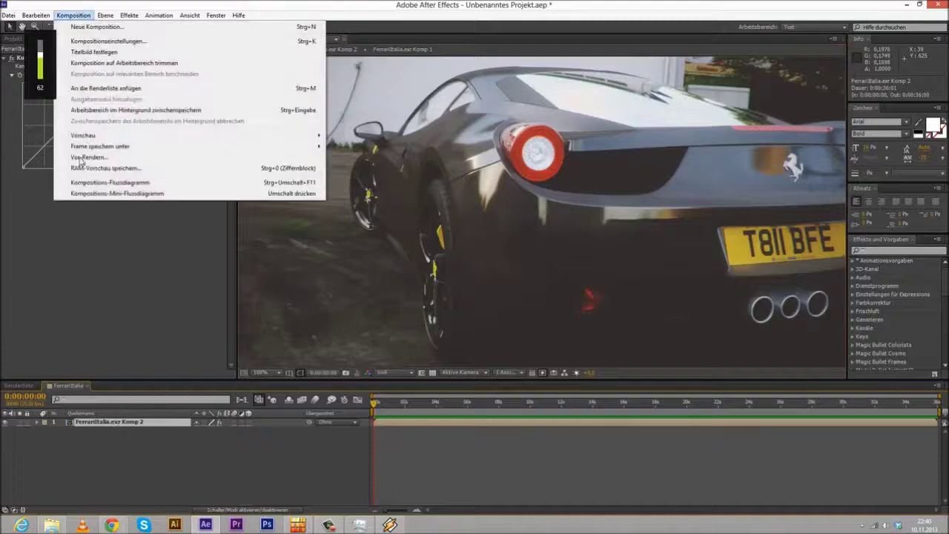
{"action": "left_click", "coordinate": [104, 89]}
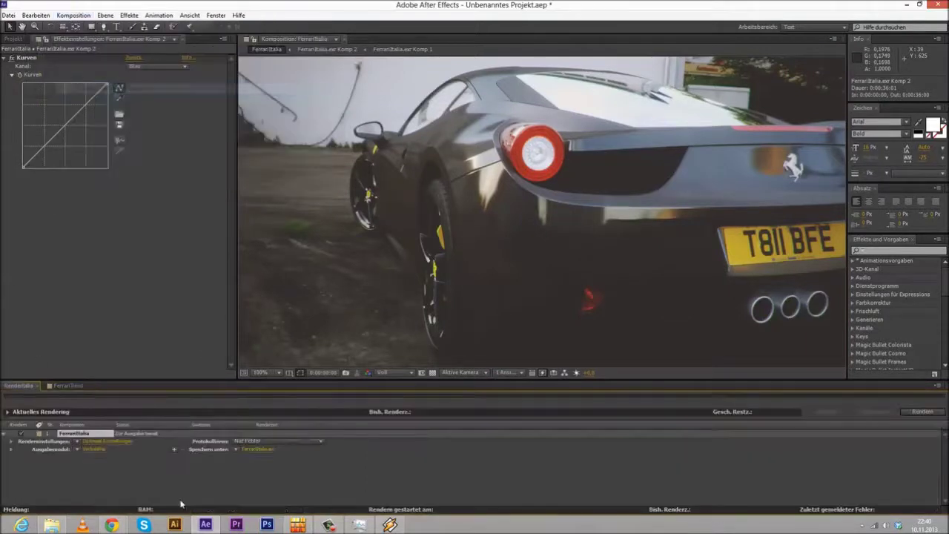
Step: Set the output module format to JPEG Sequence and accept the JPEG options with quality 10 (Maximal)
{"action": "left_click", "coordinate": [91, 449]}
{"action": "left_click", "coordinate": [434, 140]}
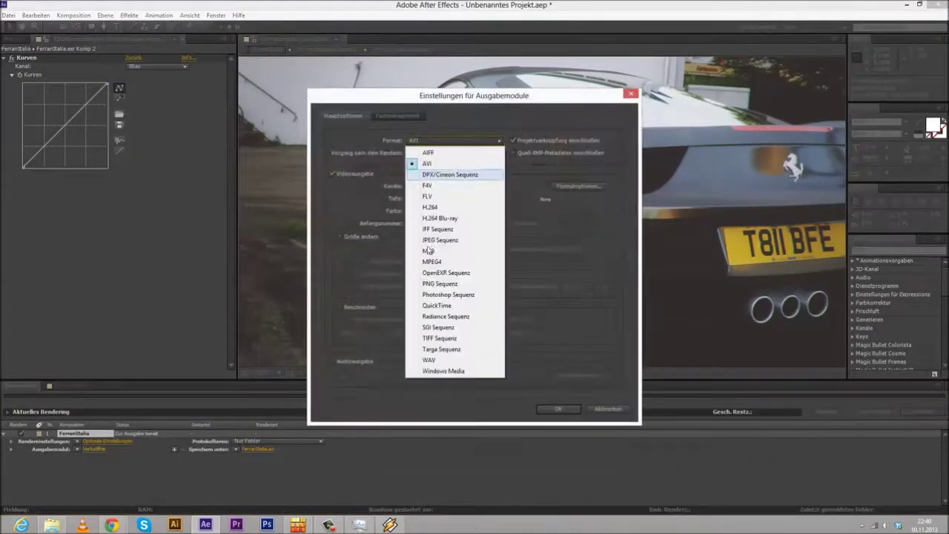
{"action": "left_click", "coordinate": [454, 240]}
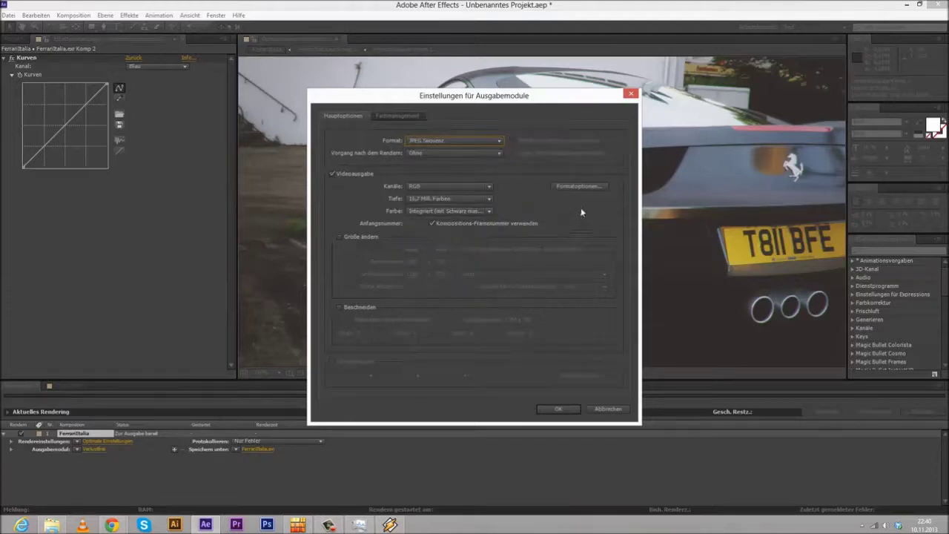
{"action": "left_click", "coordinate": [593, 186]}
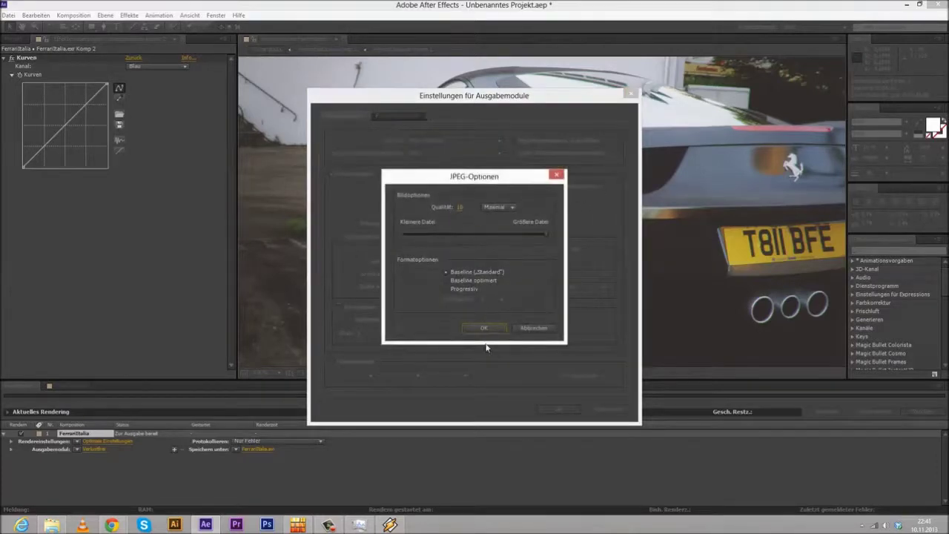
{"action": "left_click", "coordinate": [483, 328]}
{"action": "left_click", "coordinate": [558, 408]}
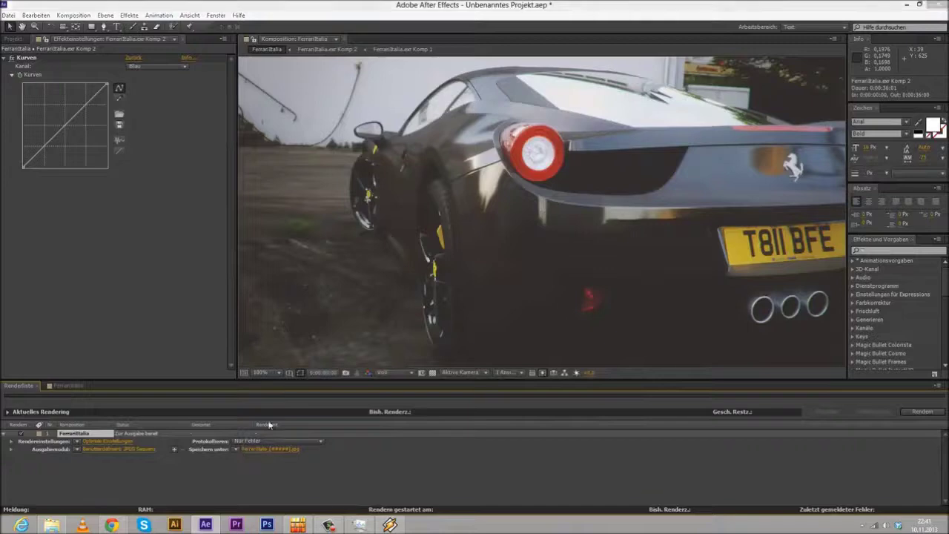
Step: Direct the render output to the desktop's Ferrari Italia folder, removing the frame-number placeholder from the FerrariItalia JPEG file name
{"action": "left_click", "coordinate": [269, 449]}
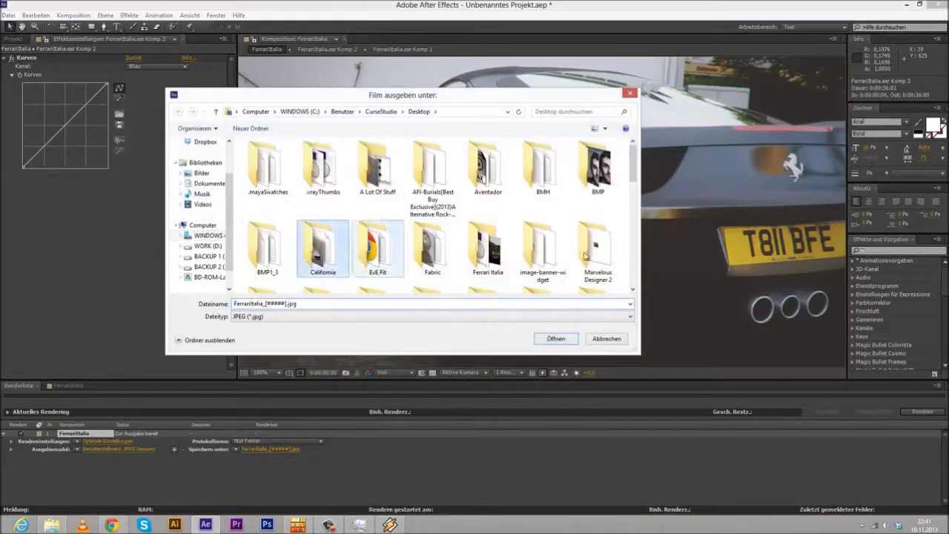
{"action": "double_click", "coordinate": [487, 249]}
{"action": "double_click", "coordinate": [265, 303]}
{"action": "left_click_drag", "start_coordinate": [266, 304], "coordinate": [287, 304]}
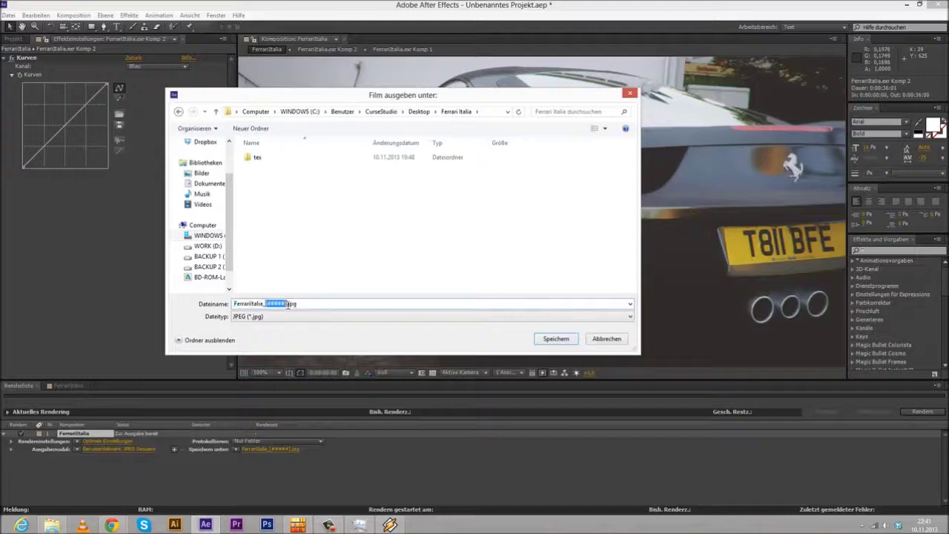
{"action": "key", "text": "BackSpace"}
{"action": "key", "text": "BackSpace"}
{"action": "left_click", "coordinate": [556, 339]}
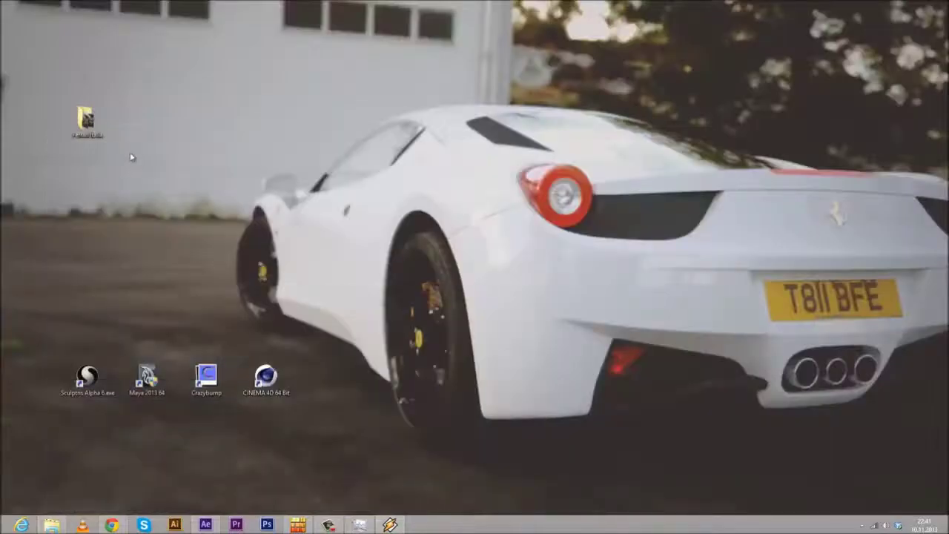
Step: Open the Ferrari Italia folder on the desktop and delete the surplus rendered JPEGs, keeping only FerrariItalia_00005.jpg
{"action": "double_click", "coordinate": [85, 121]}
{"action": "left_click_drag", "start_coordinate": [387, 411], "coordinate": [835, 241]}
{"action": "key", "text": "Delete"}
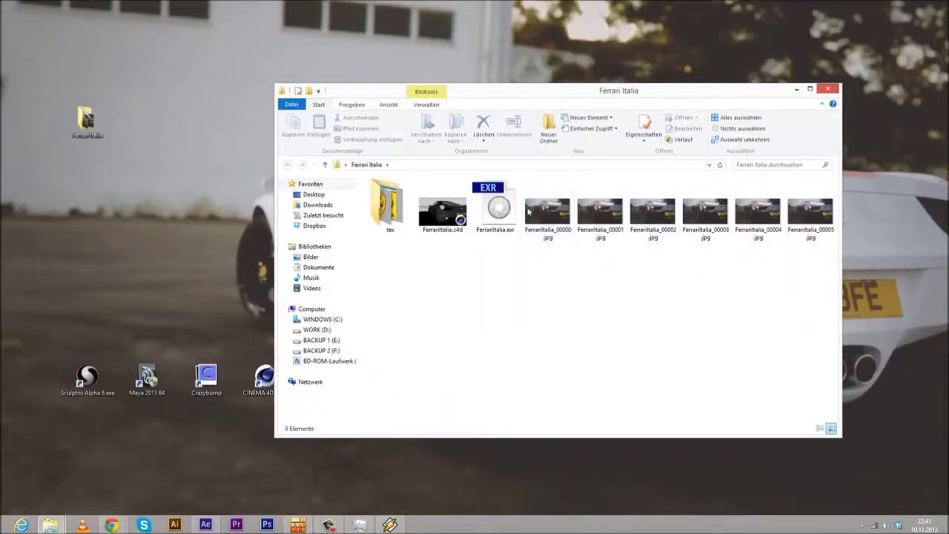
{"action": "left_click", "coordinate": [553, 209]}
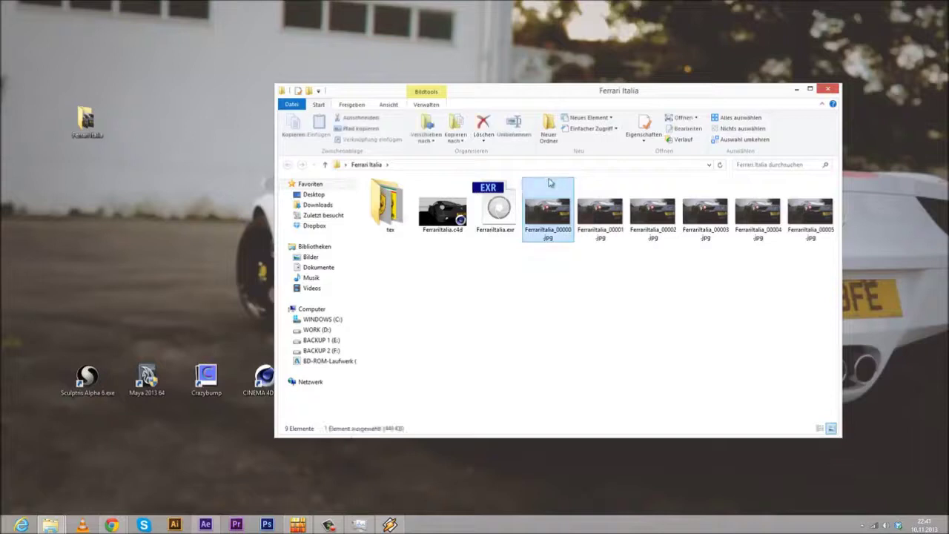
{"action": "left_click_drag", "start_coordinate": [548, 322], "coordinate": [778, 193]}
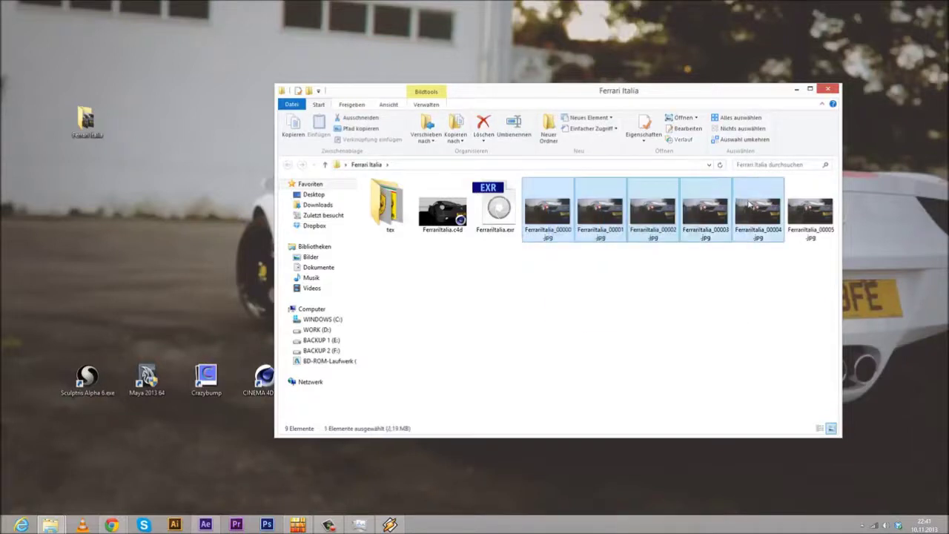
{"action": "key", "text": "Delete"}
Step: Open FerrariItalia_00005.jpg to view the final rendered image
{"action": "left_click", "coordinate": [547, 212]}
{"action": "double_click", "coordinate": [546, 211]}
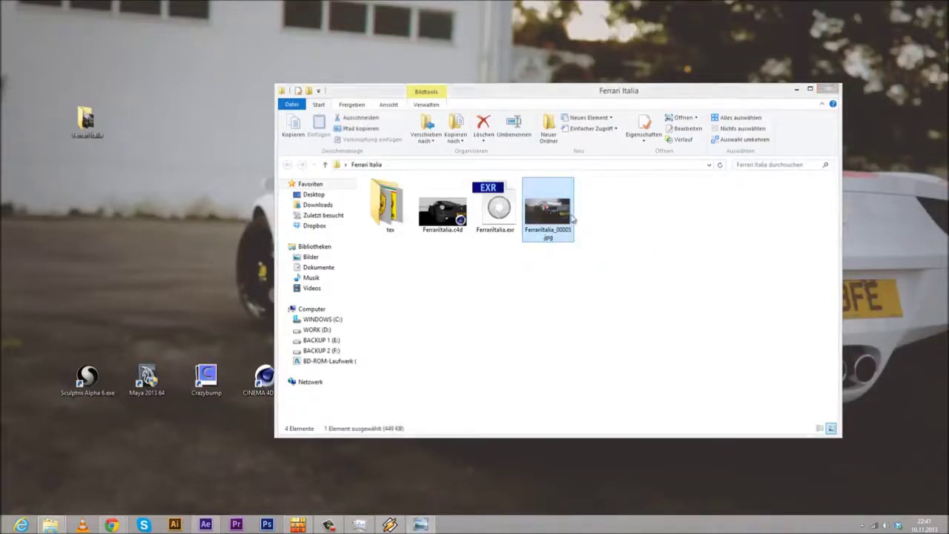